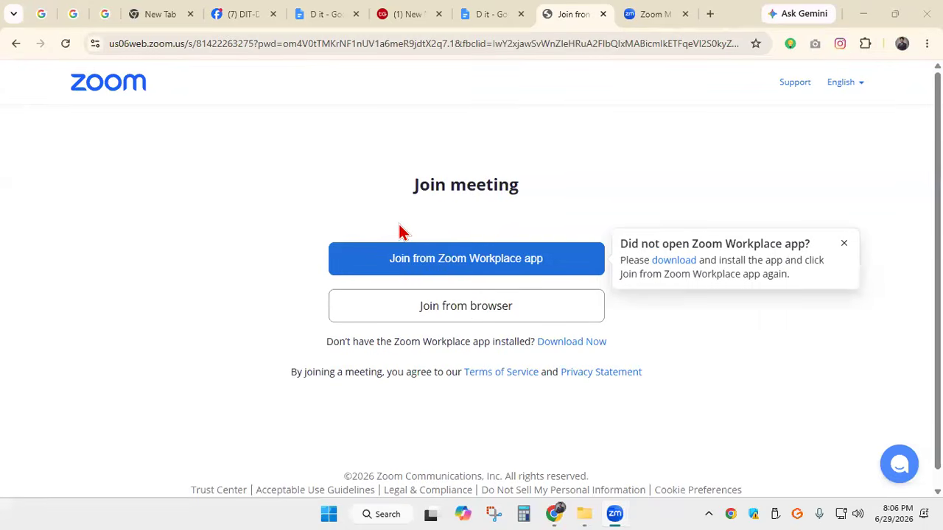
key("Print")
left_click_drag(32, 56, 916, 461)
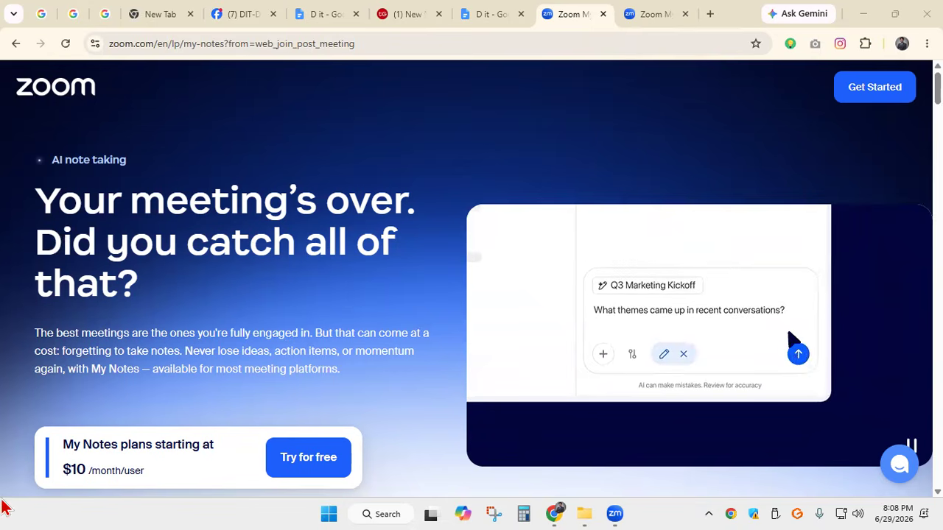
Open a new browser tab
left_click(710, 16)
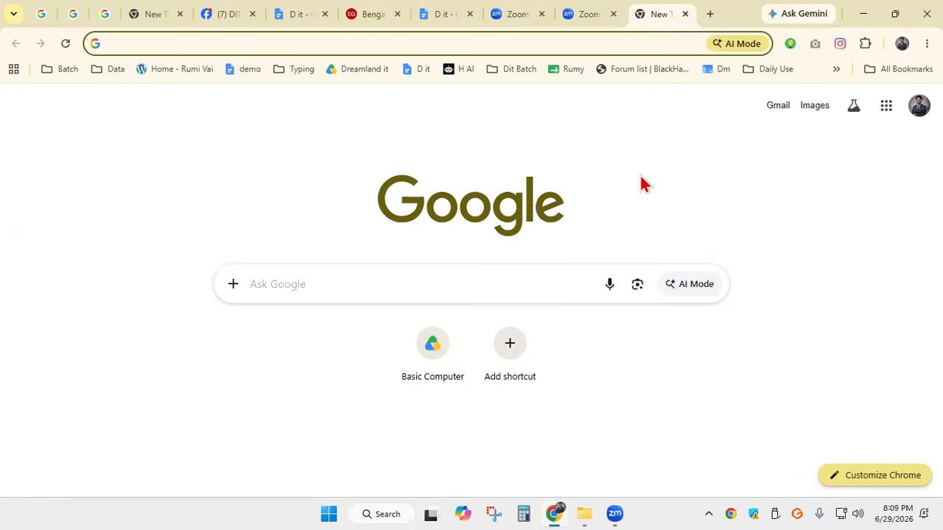
left_click(311, 502)
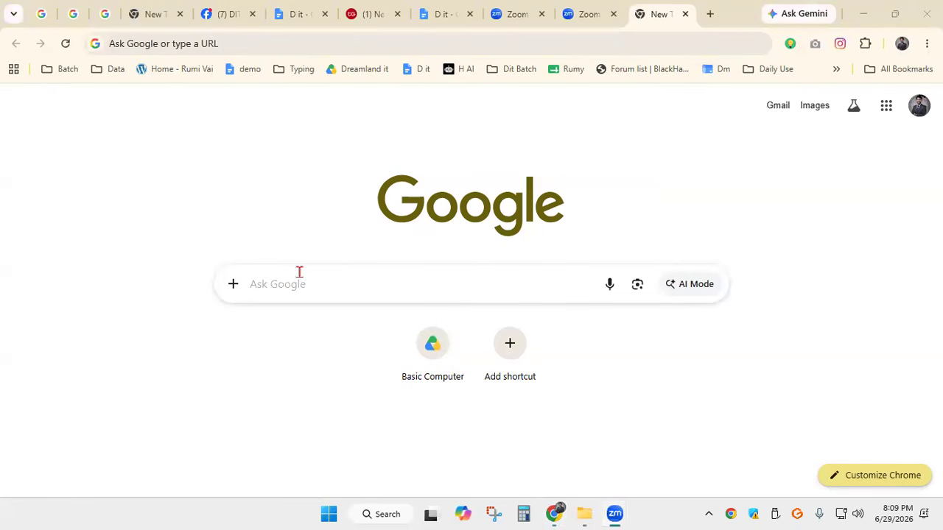
Capture most of the blank tab page and handwrite three red arrows leading to the letters F, C and C, then discard the capture
key("Print")
mouse_move(9, 41)
left_mouse_down()
mouse_move(763, 231)
mouse_move(941, 411)
mouse_move(936, 489)
left_mouse_up()
left_click(921, 356)
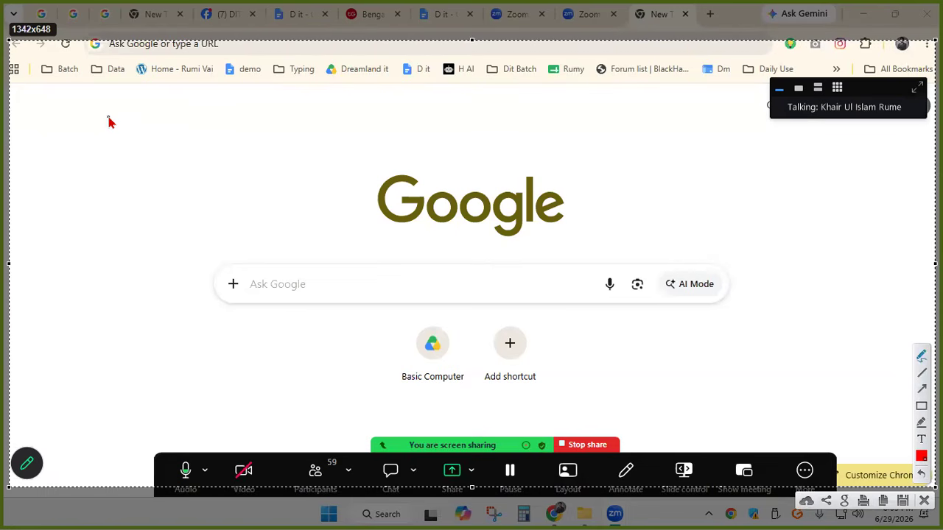
mouse_move(75, 129)
left_mouse_down()
mouse_move(117, 129)
mouse_move(110, 137)
mouse_move(140, 123)
mouse_move(142, 143)
mouse_move(161, 118)
mouse_move(156, 131)
left_mouse_up()
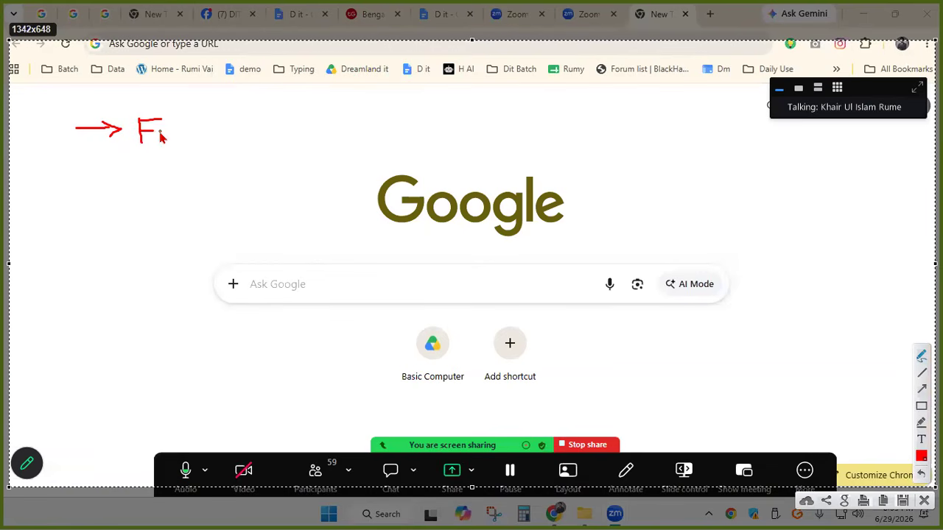
mouse_move(84, 179)
left_mouse_down()
mouse_move(127, 181)
mouse_move(121, 187)
mouse_move(162, 194)
left_mouse_up()
mouse_move(85, 233)
left_mouse_down()
mouse_move(132, 233)
mouse_move(124, 242)
left_mouse_up()
mouse_move(166, 218)
left_mouse_down()
mouse_move(156, 219)
mouse_move(171, 237)
left_mouse_up()
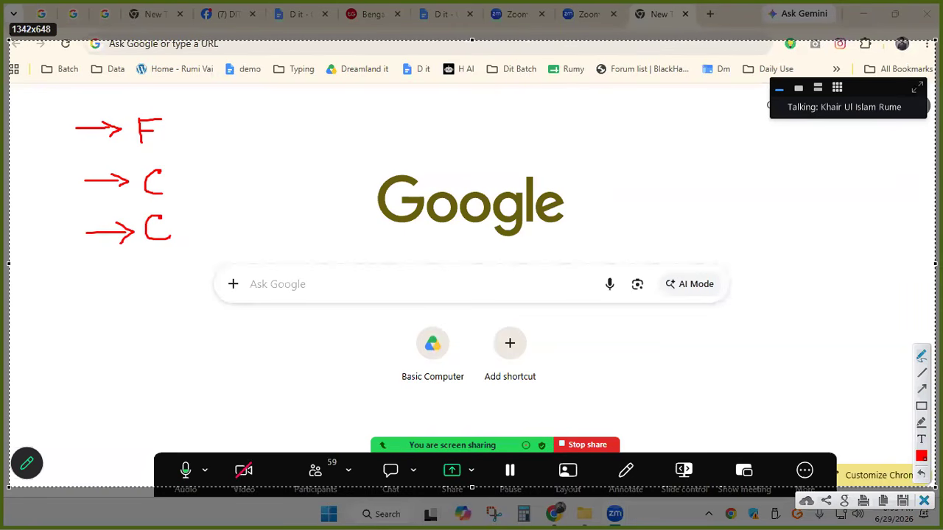
key("Escape")
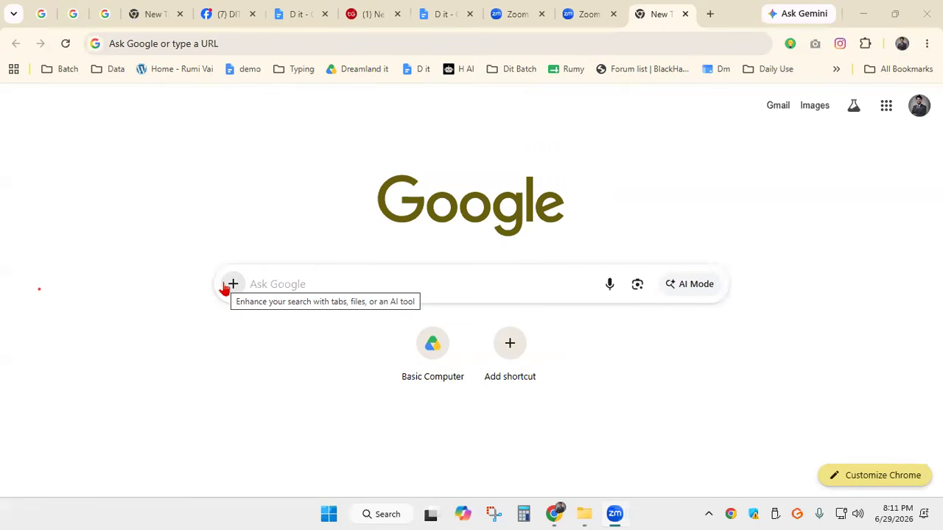
Capture the central page area, handwrite the numbers 10 and 30 in red one below the other, and discard the capture
key("Print")
mouse_move(53, 71)
left_mouse_down()
mouse_move(863, 408)
mouse_move(880, 440)
left_mouse_up()
left_click_drag(111, 131, 119, 110)
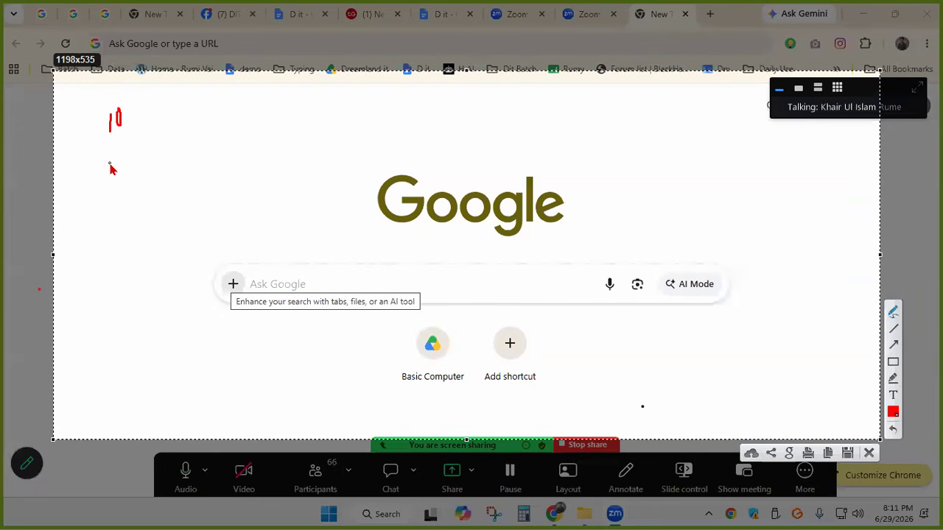
mouse_move(110, 160)
left_mouse_down()
mouse_move(112, 177)
mouse_move(135, 165)
mouse_move(140, 173)
mouse_move(137, 155)
left_mouse_up()
left_click(869, 453)
Search Google for "capcut online editor"
left_click(343, 284)
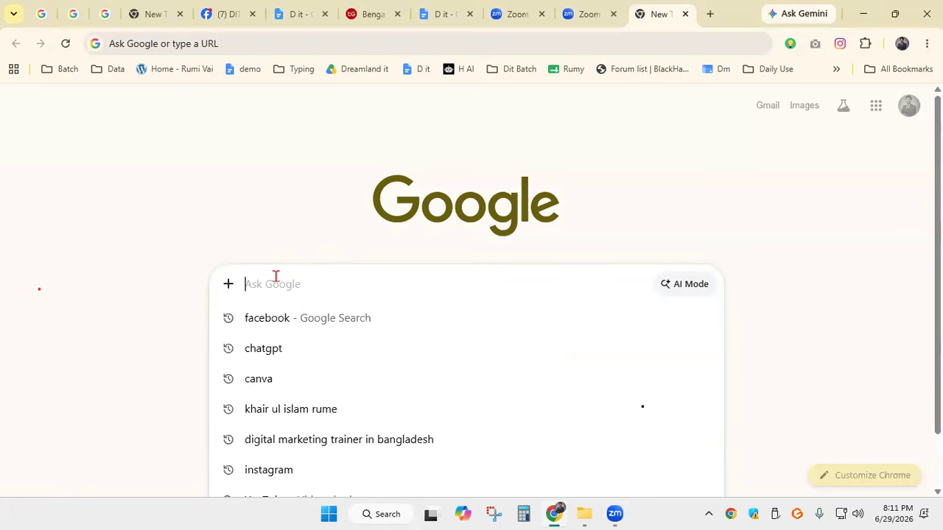
type("c")
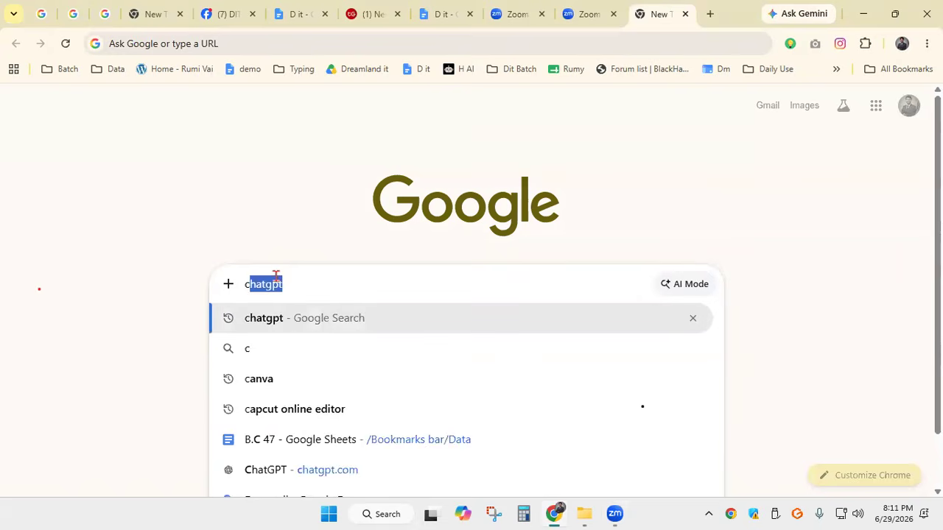
type("apcut online editor")
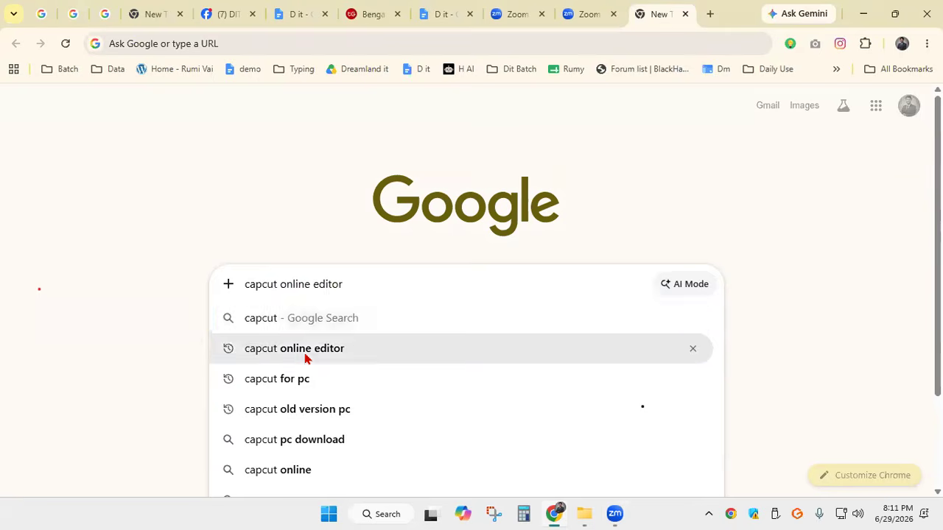
left_click(305, 350)
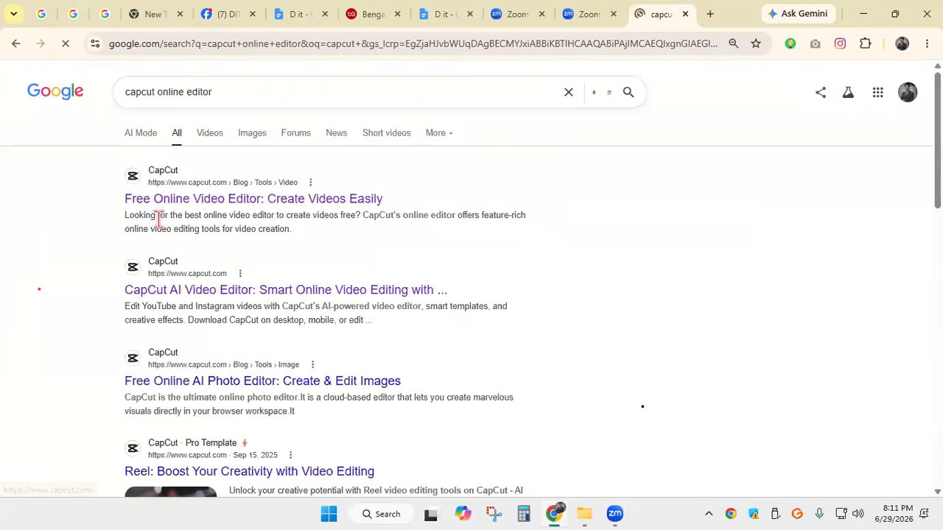
Open CapCut's Free Online Video Editor result in a separate tab and launch the online version
right_click(172, 209)
left_click(221, 218)
left_click(639, 22)
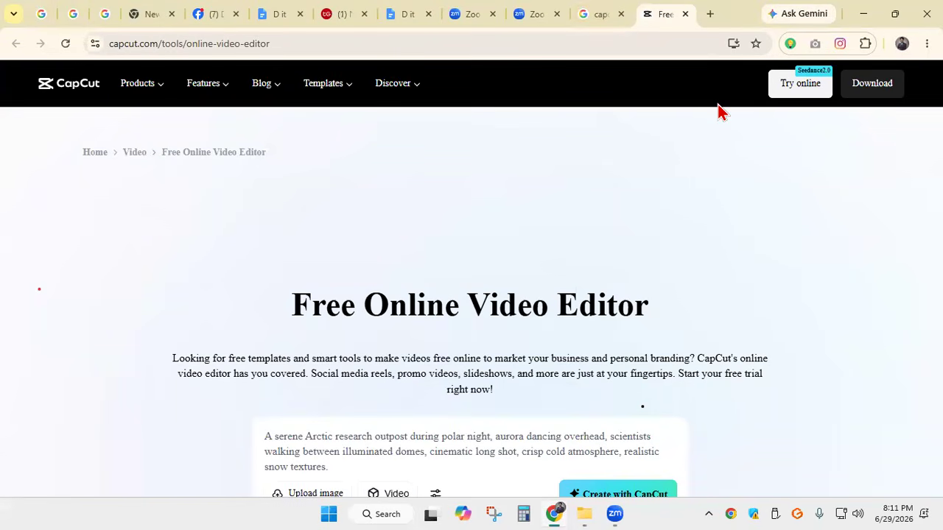
left_click(803, 88)
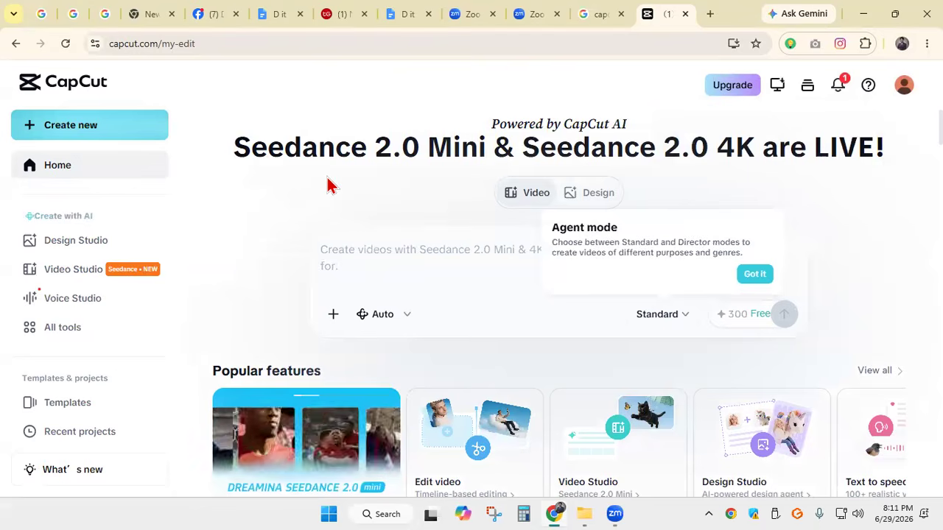
Look through the CapCut home page and open its template library
scroll(477, 267, "down", 2)
scroll(253, 227, "down", 7)
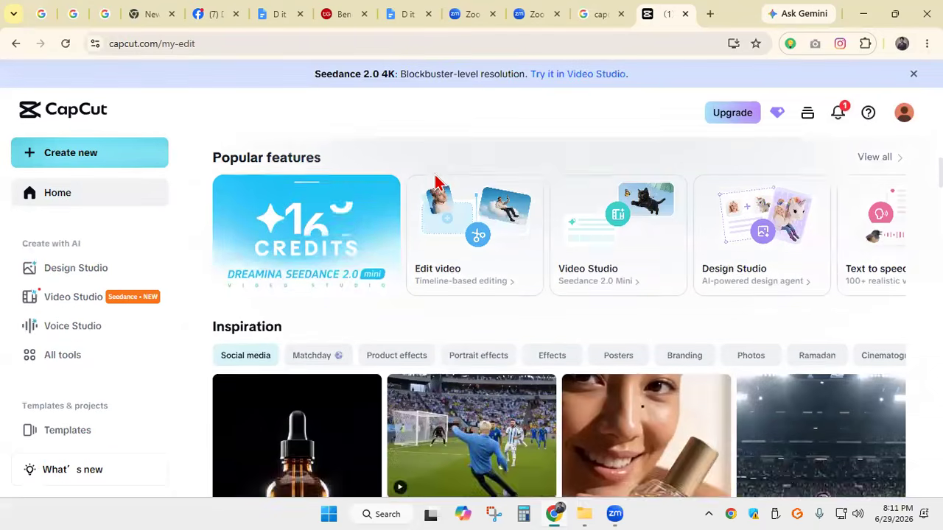
scroll(330, 229, "down", 6)
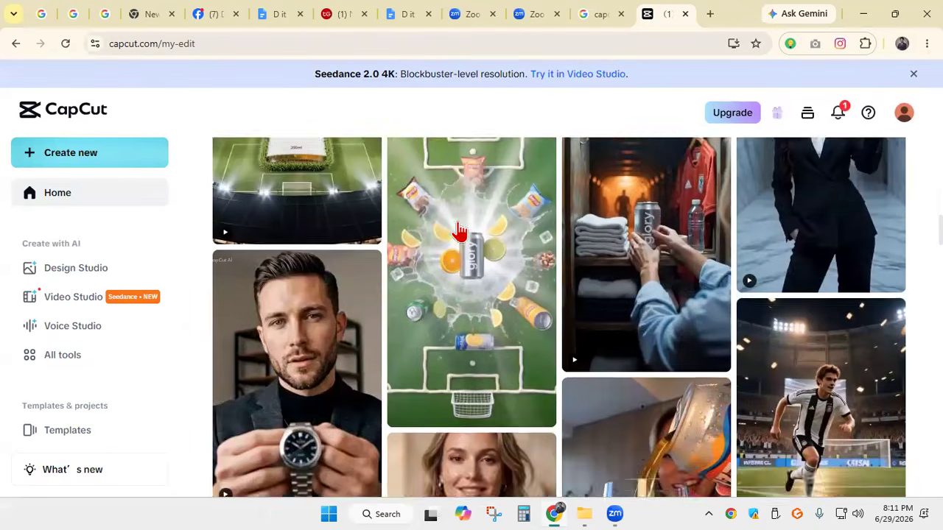
scroll(398, 235, "down", 7)
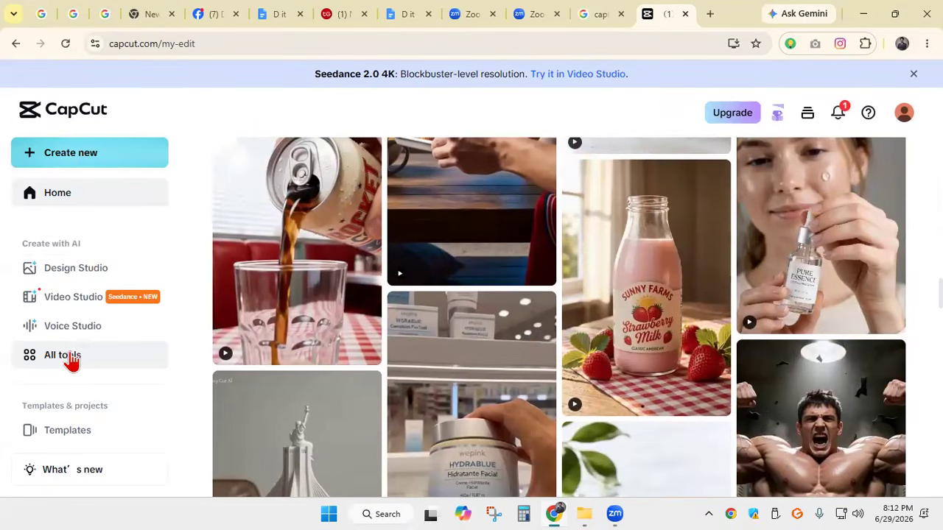
scroll(107, 354, "down", 2)
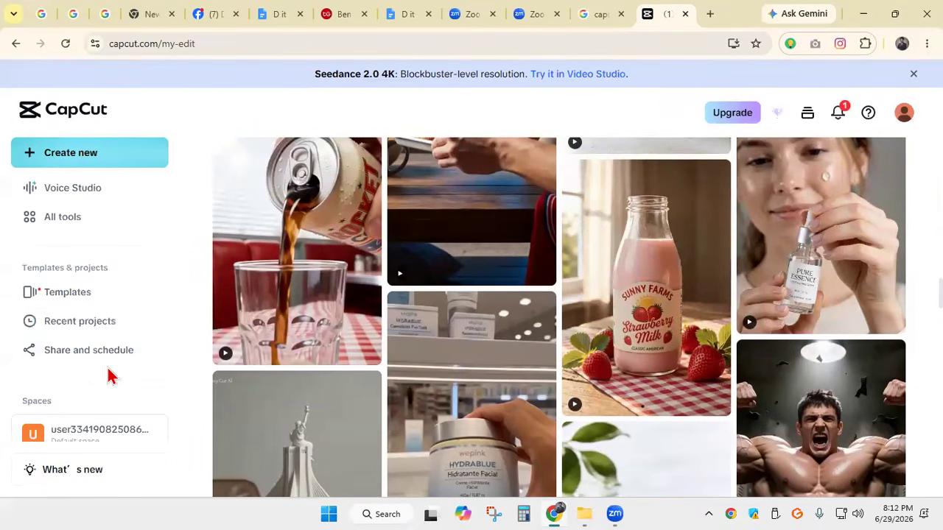
left_click(80, 307)
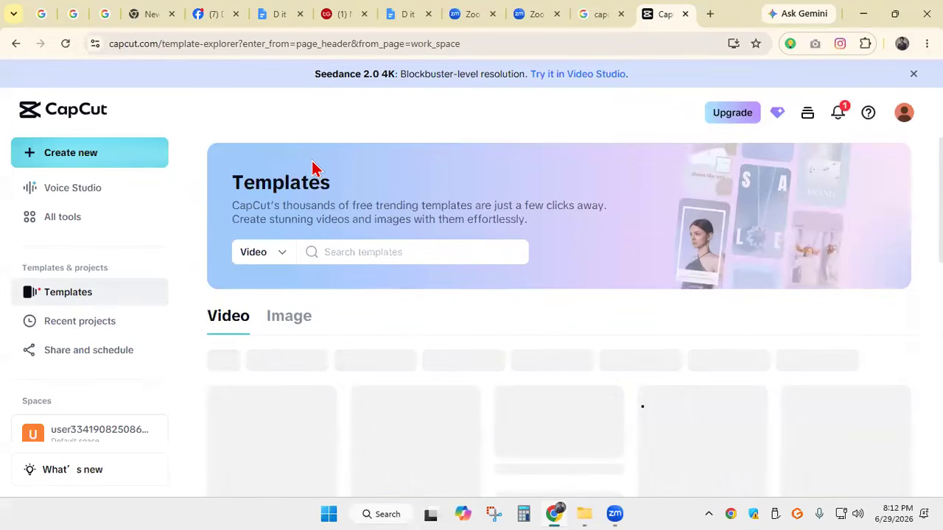
Choose the COLLAB BER-3 KECE video template and open it for editing
scroll(391, 154, "down", 2)
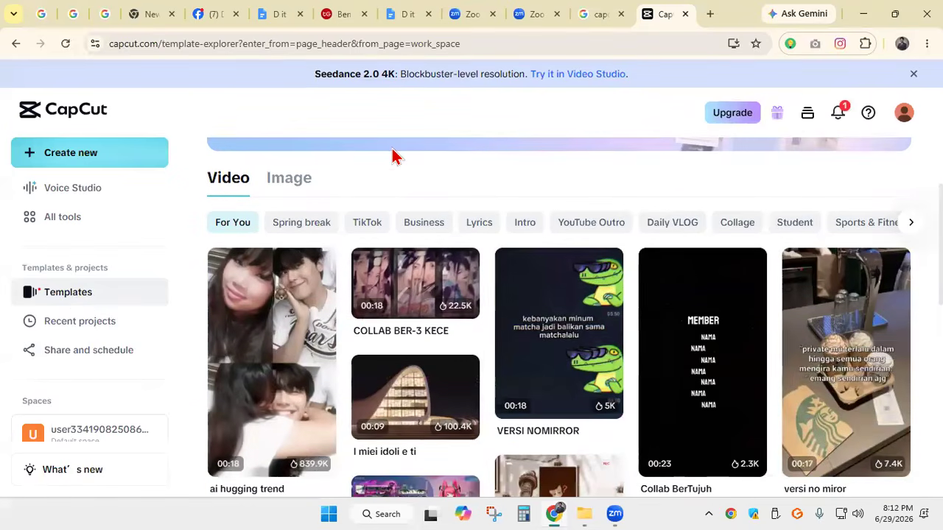
left_click(435, 289)
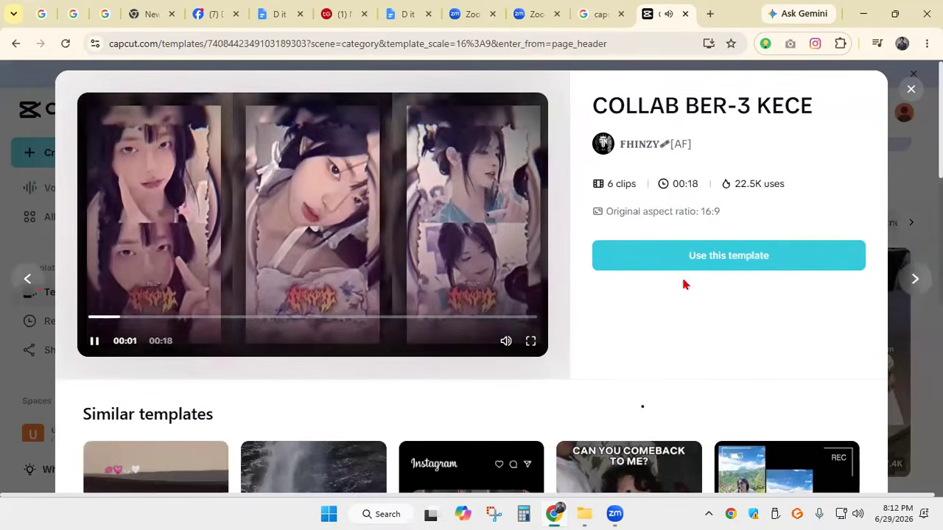
left_click(726, 268)
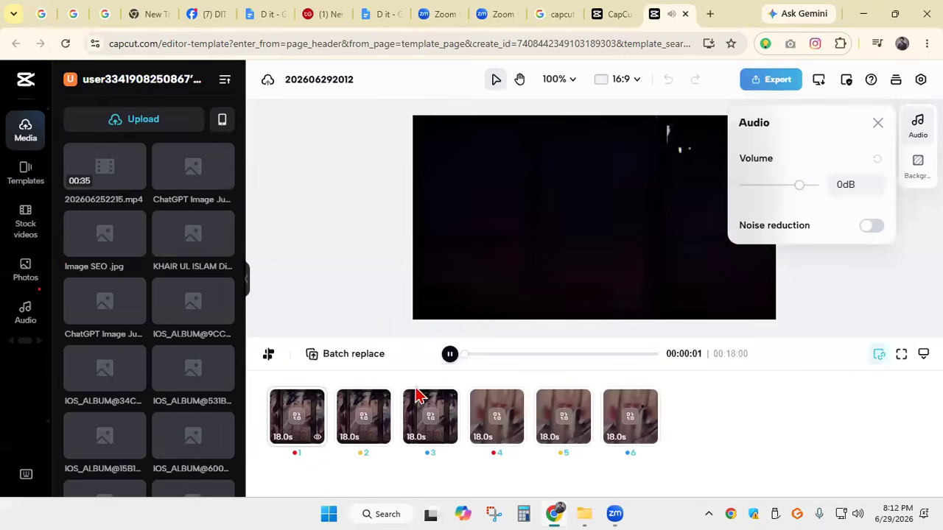
Replace the template's first clip with the navy-suit portrait PNG from the Downloads folder
left_click(296, 420)
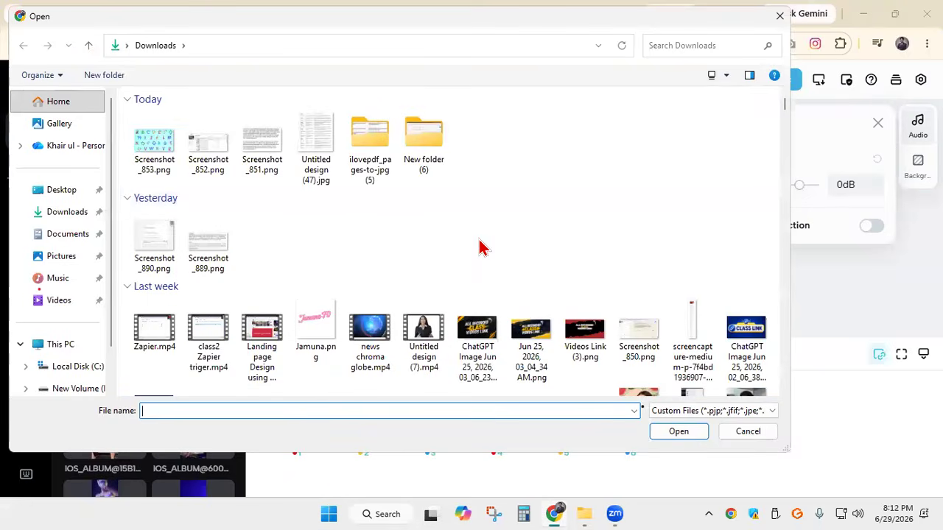
scroll(479, 247, "down", 5)
left_click(638, 161)
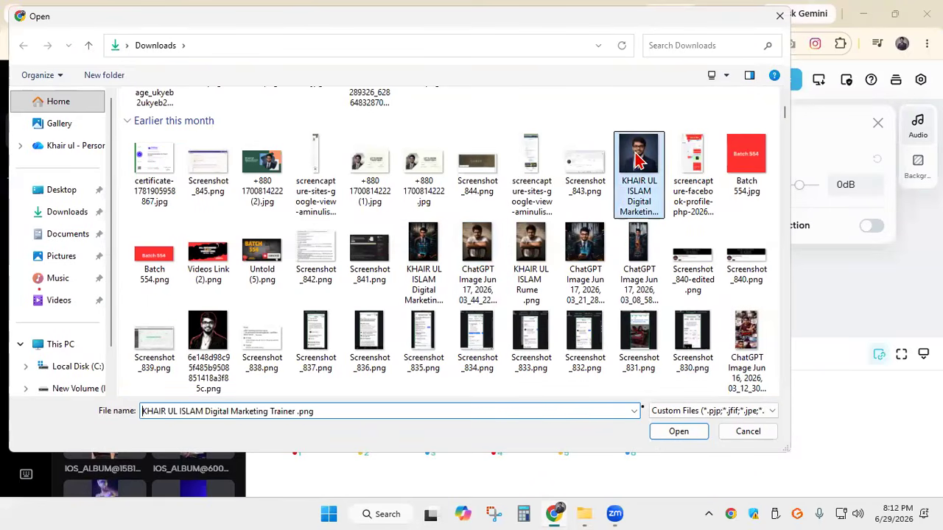
left_click(679, 431)
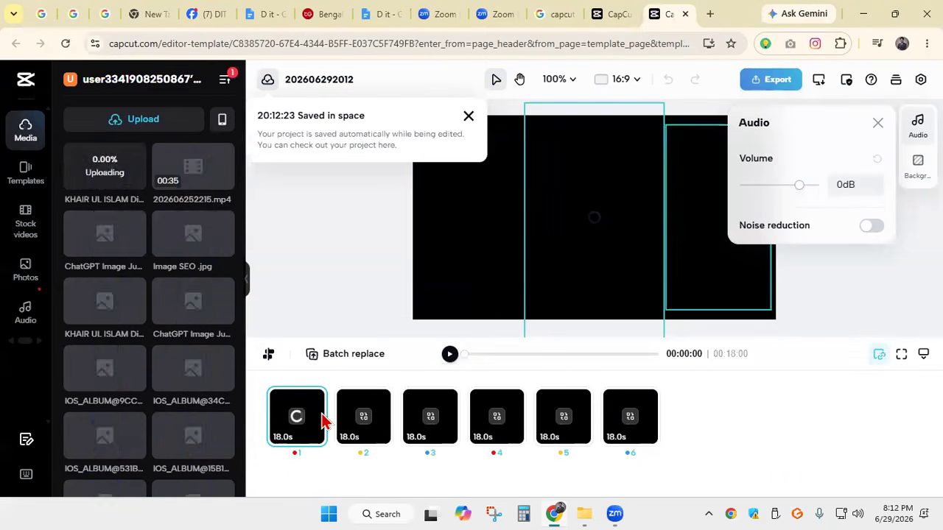
Replace the template's second clip with the black-and-white, red-outlined portrait from the Downloads folder
left_click(363, 416)
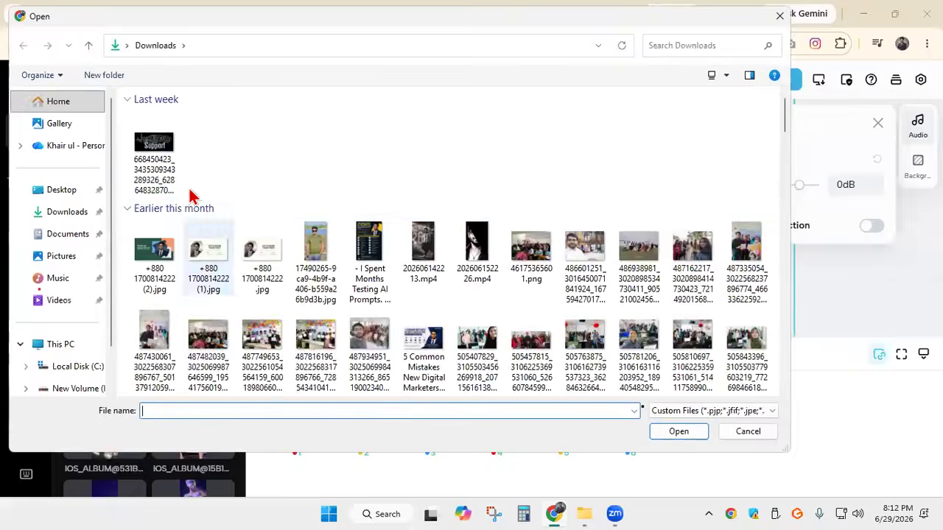
scroll(421, 317, "down", 3)
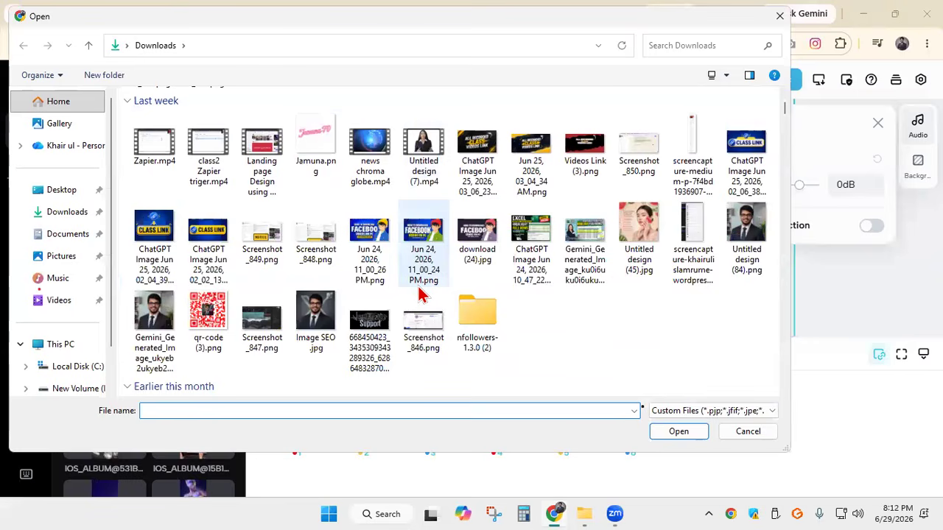
scroll(385, 290, "down", 5)
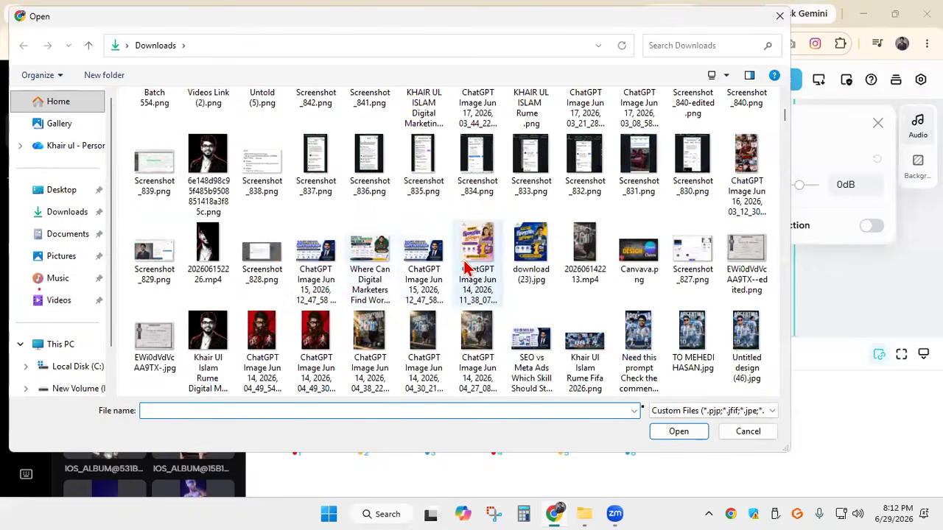
left_click(678, 434)
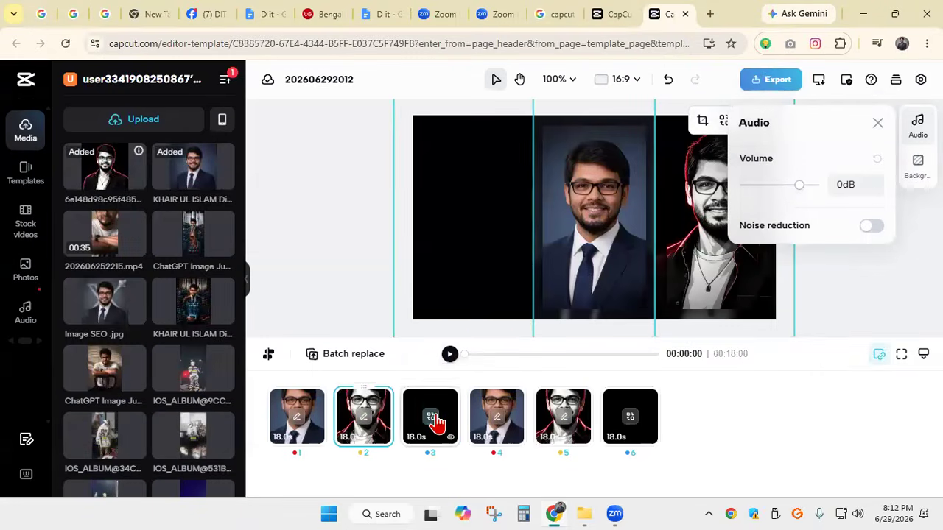
Replace the template's third clip with the ChatGPT-generated Jun 17, 2026 portrait in a white T-shirt from the Downloads folder
left_click(432, 418)
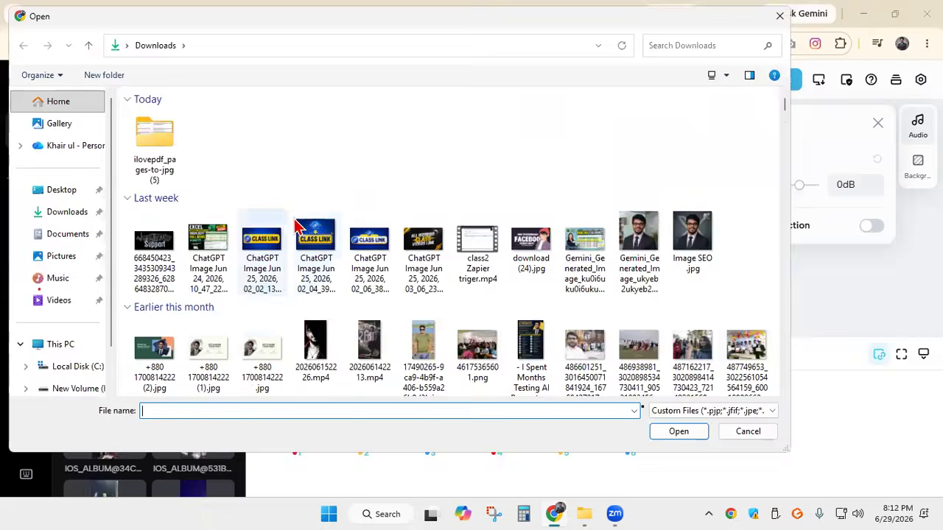
scroll(493, 226, "down", 5)
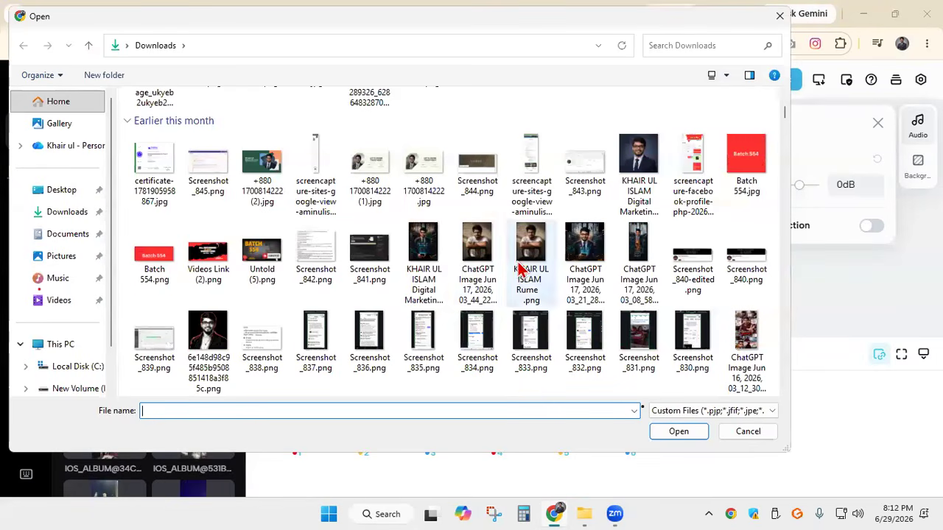
left_click(473, 252)
left_click(679, 431)
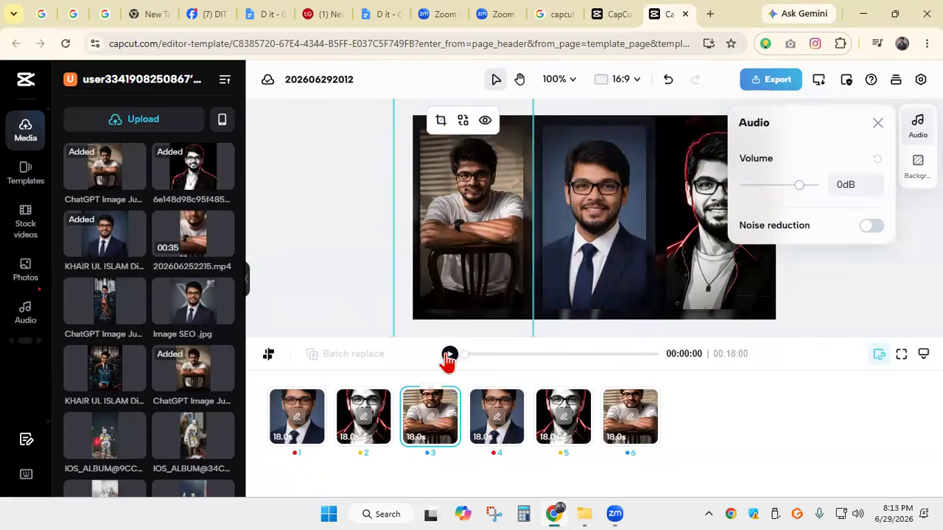
Play the edited template video to preview the replaced photos
left_click(449, 355)
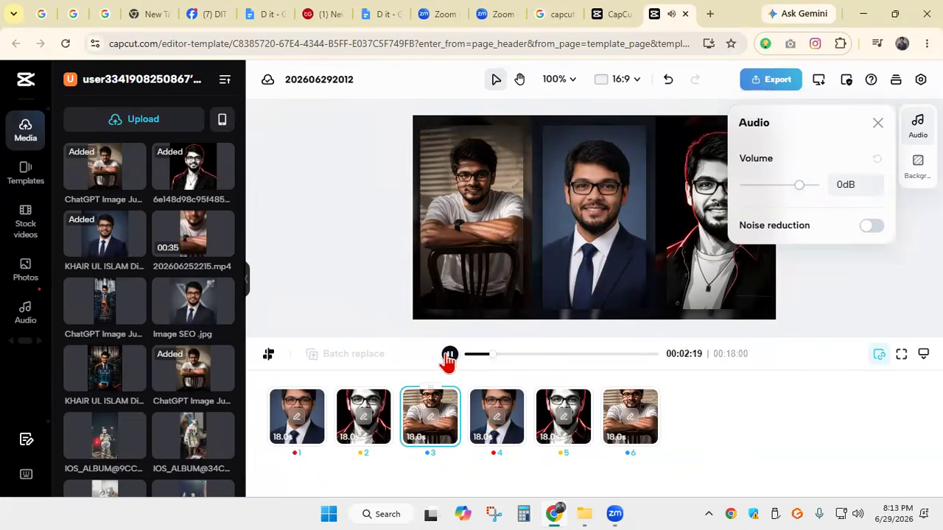
left_click(449, 356)
left_click(450, 356)
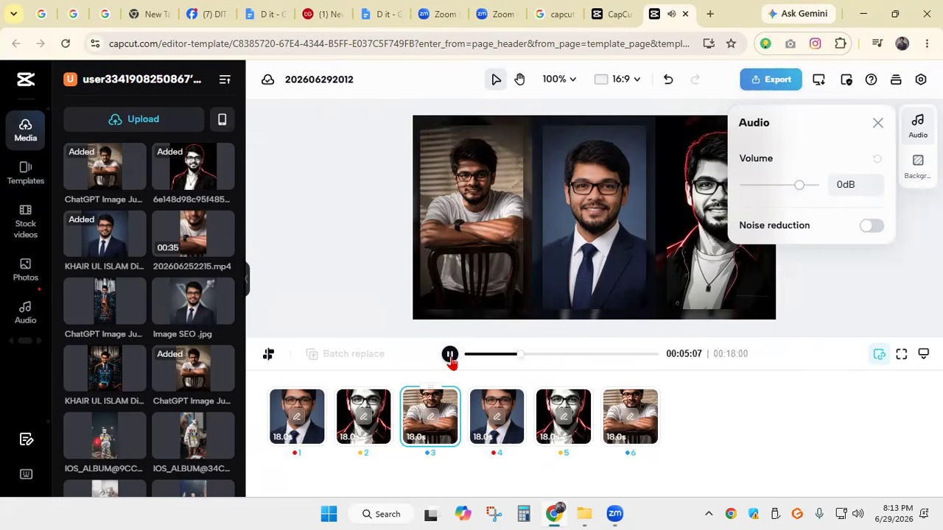
Return the template video to its beginning, close the audio settings, and replay it
left_click(450, 356)
left_click_drag(528, 362, 464, 359)
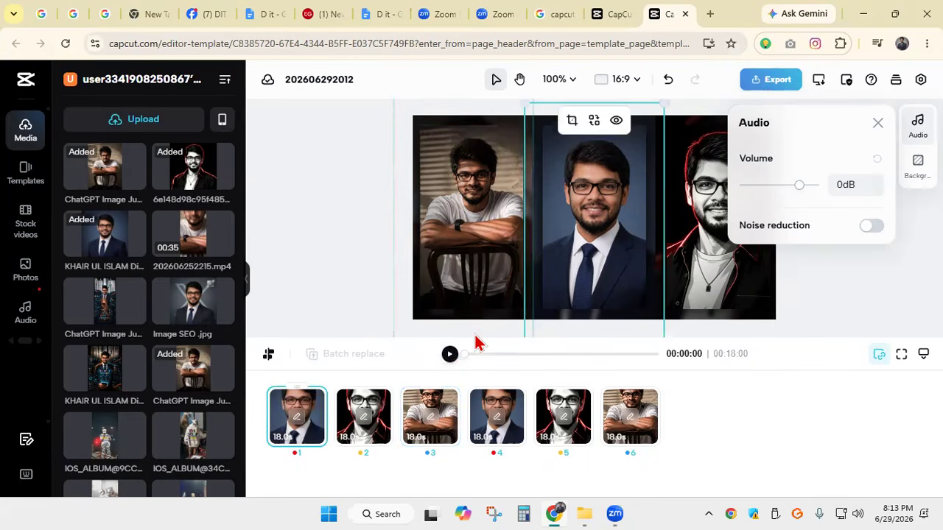
left_click(497, 164)
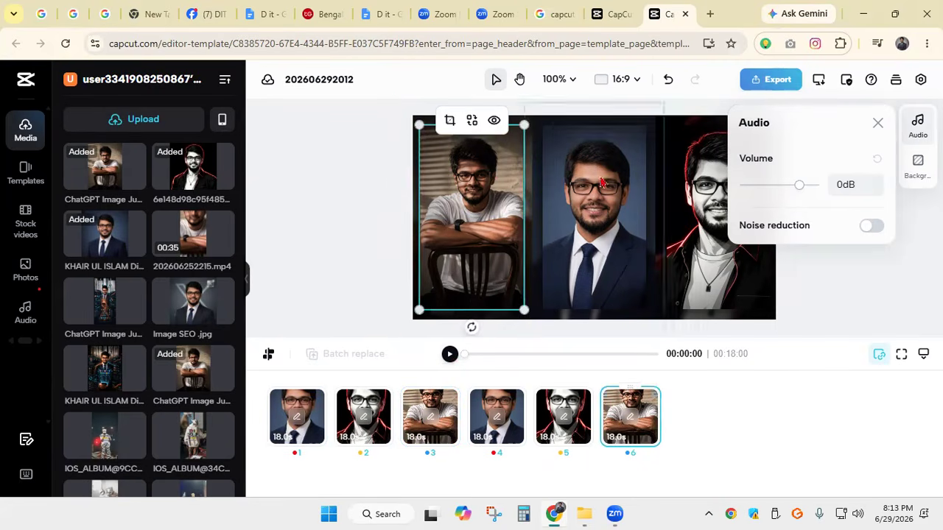
left_click(877, 123)
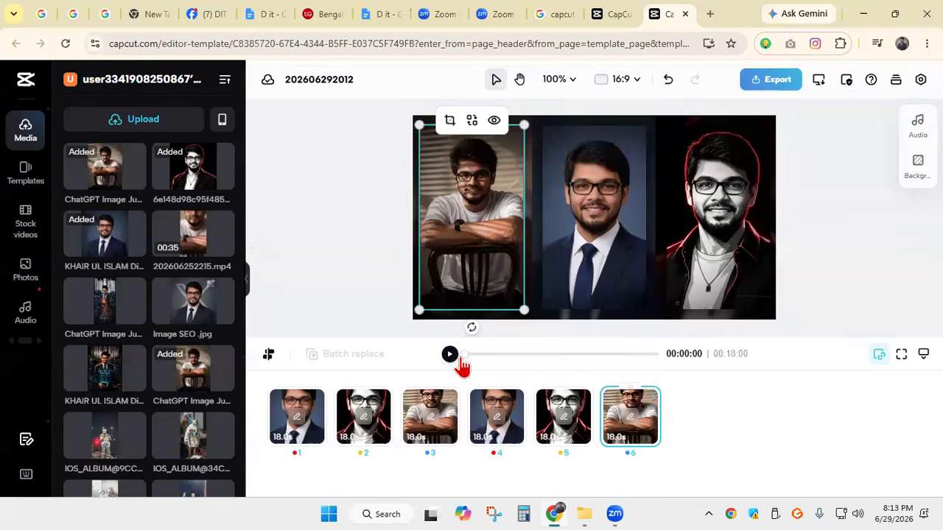
left_click(450, 354)
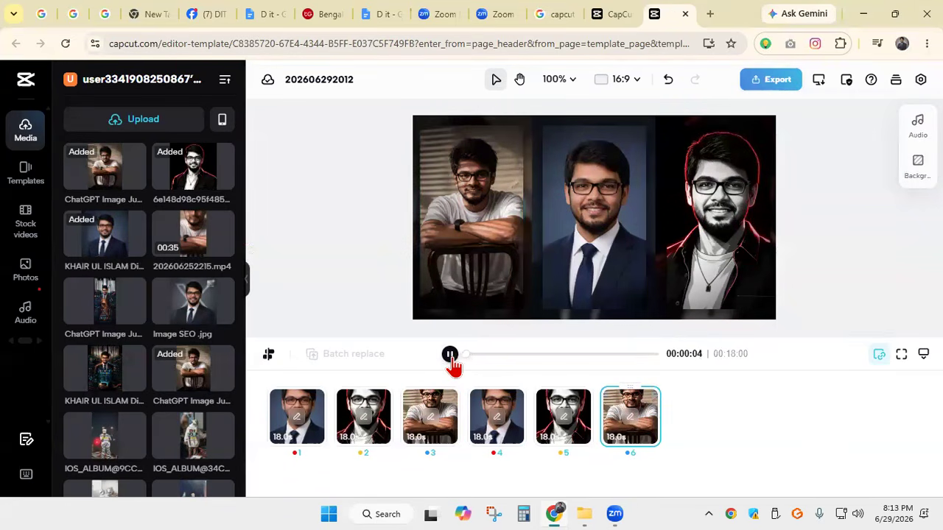
Replace the template's first clip with the video 202606152226.mp4 from the Downloads folder
left_click(301, 435)
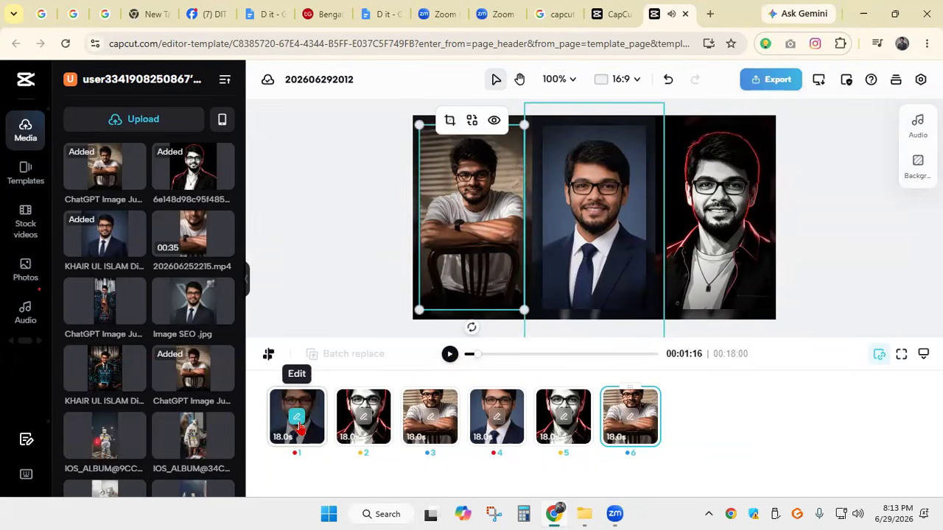
left_click(298, 422)
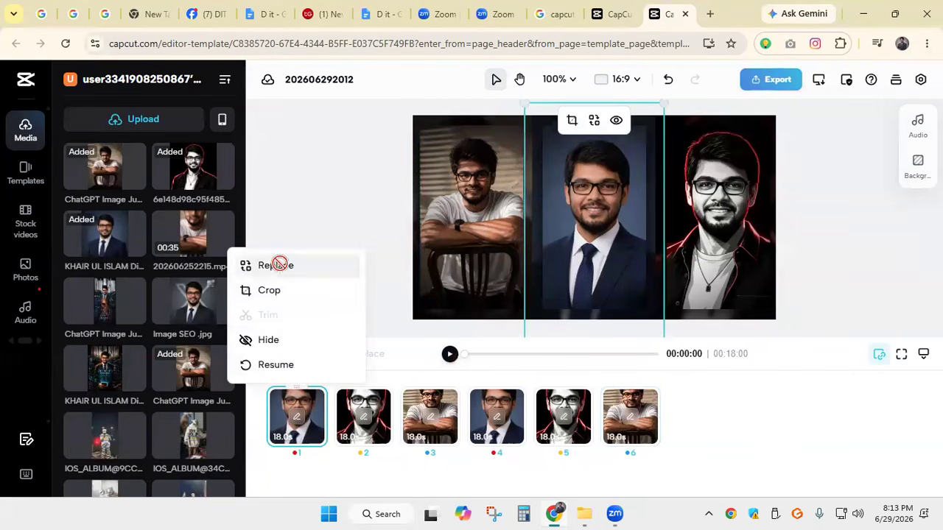
left_click(280, 264)
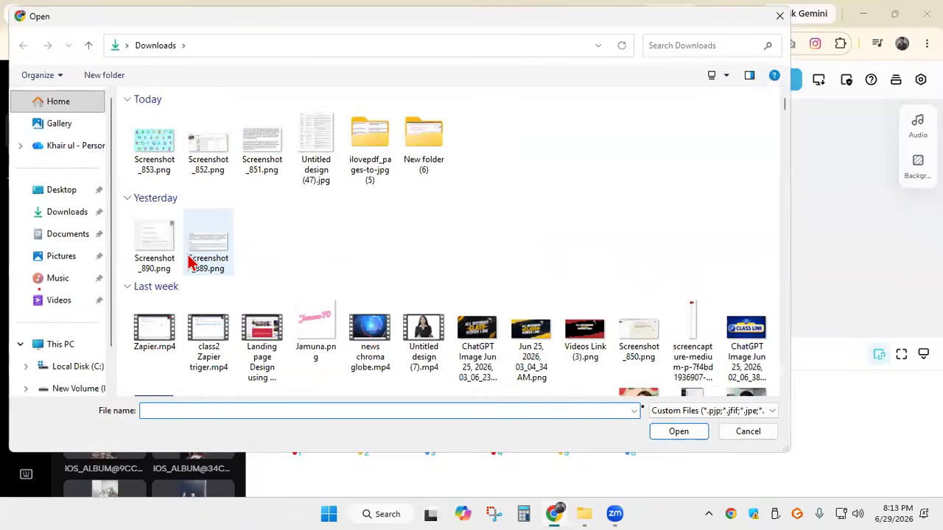
scroll(189, 261, "down", 10)
scroll(211, 267, "down", 2)
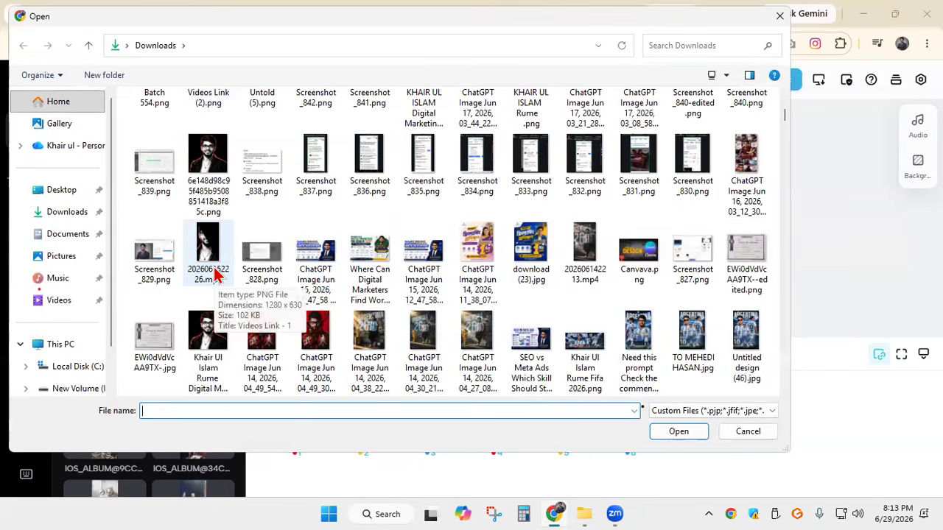
left_click(212, 265)
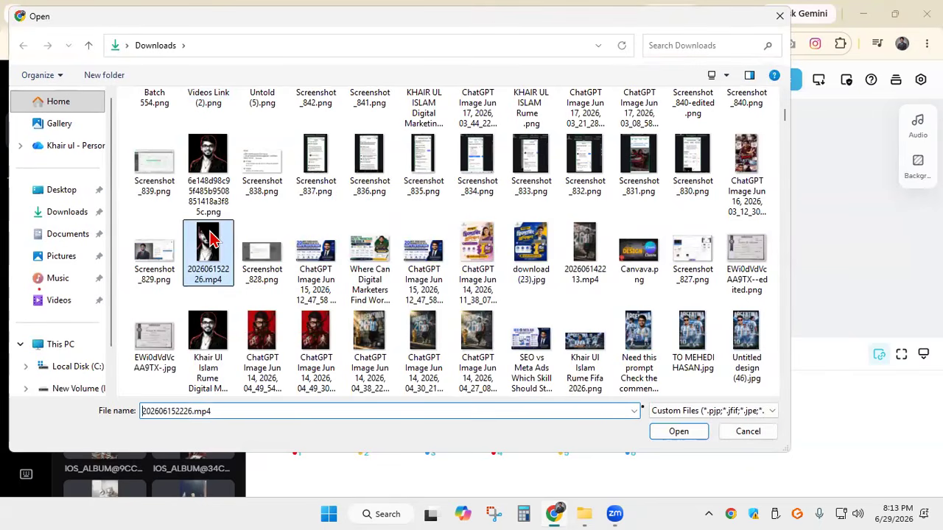
left_click(679, 432)
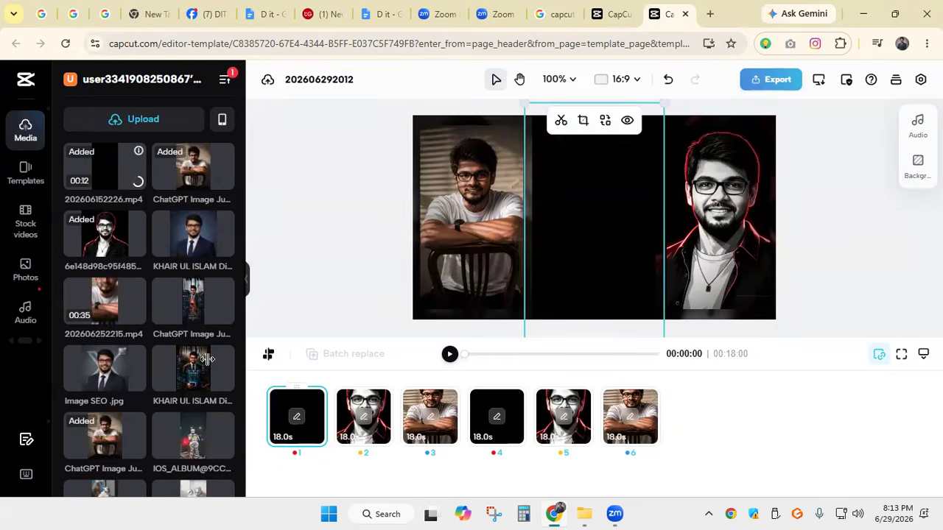
left_click_drag(94, 172, 299, 423)
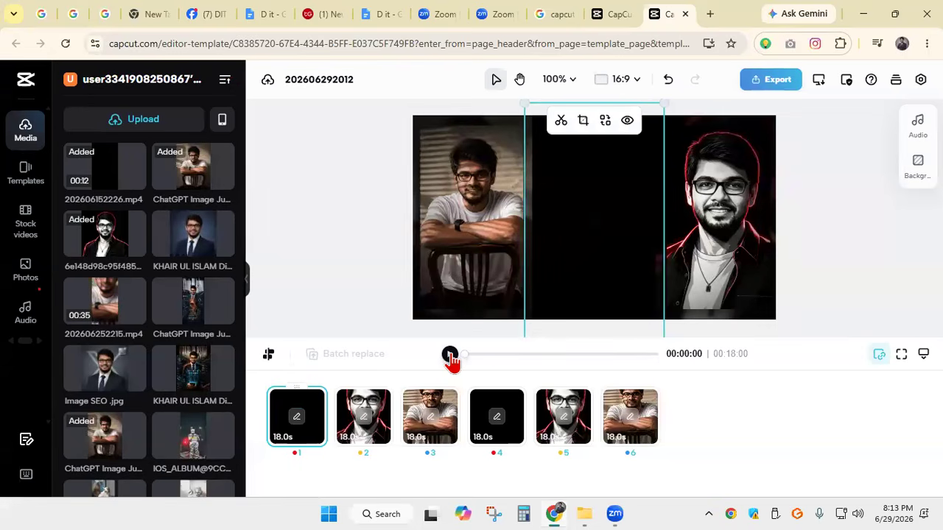
Play the template video from the start to preview the new first clip, and pause it past seven seconds
left_click(450, 356)
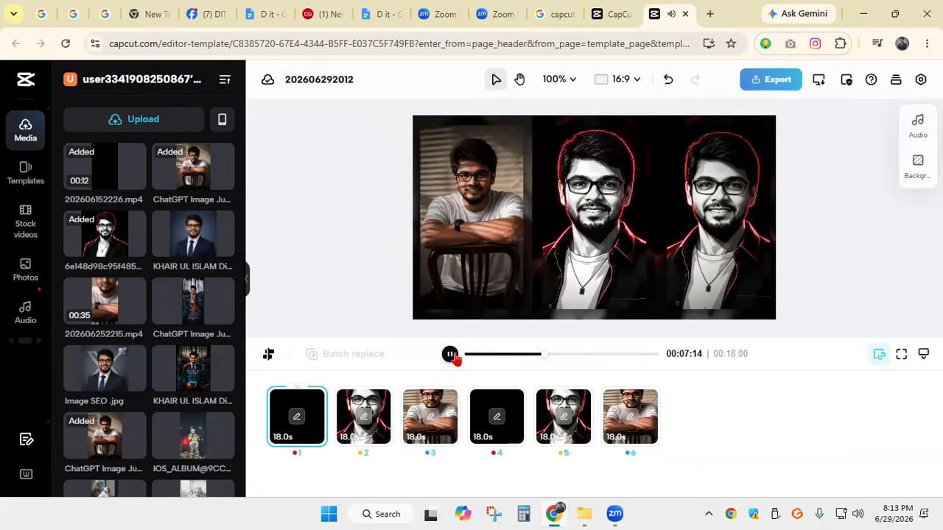
left_click(450, 354)
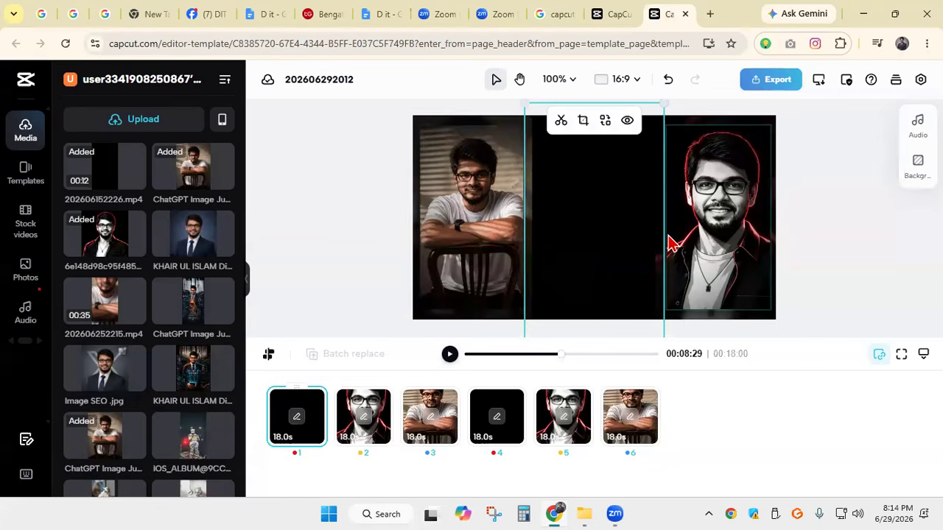
Export the video for download at 720p, recommended quality, 30fps, in MP4 format
left_click(780, 81)
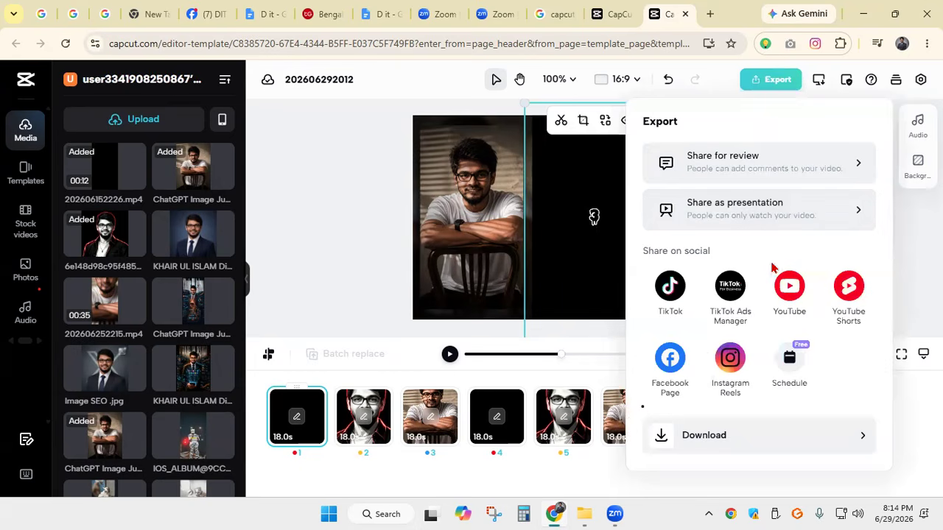
left_click(695, 436)
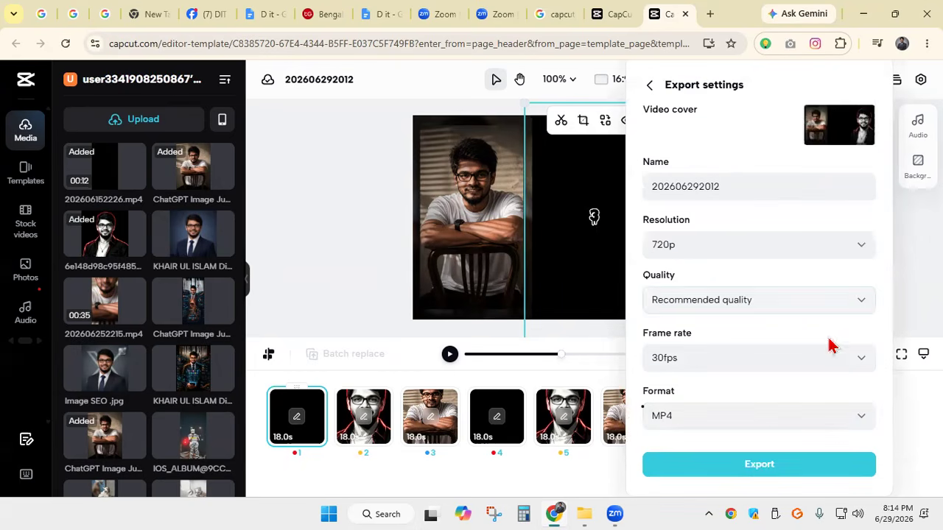
left_click(863, 248)
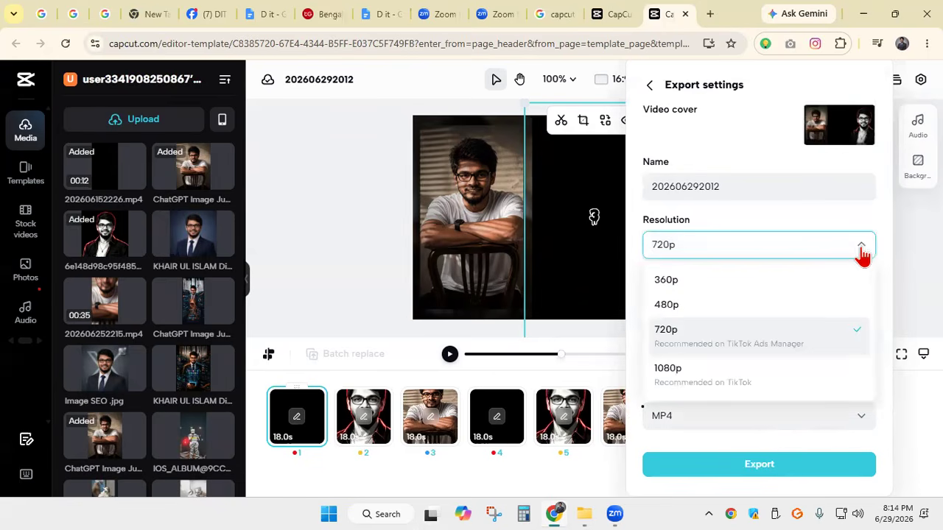
left_click(762, 477)
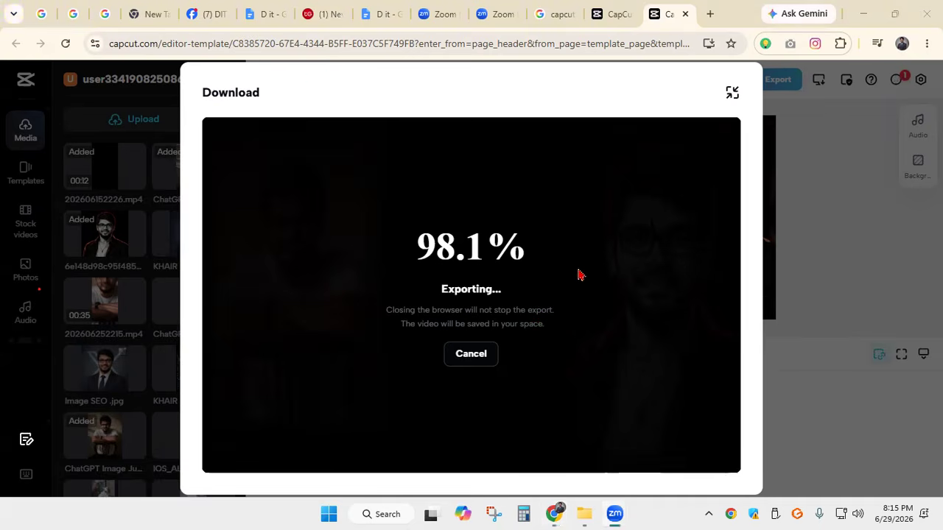
Search Google for "capcut download for pc" in a new browser tab
left_click(709, 14)
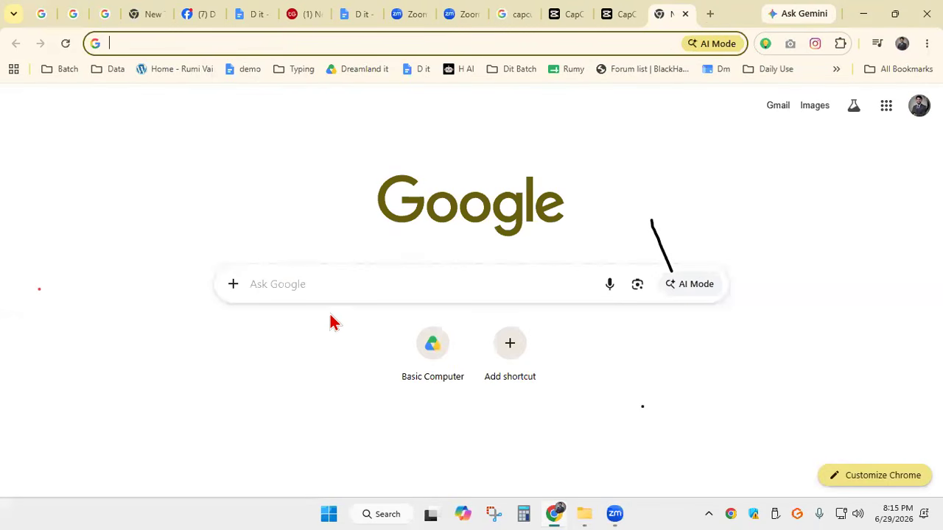
left_click(279, 283)
type("cap")
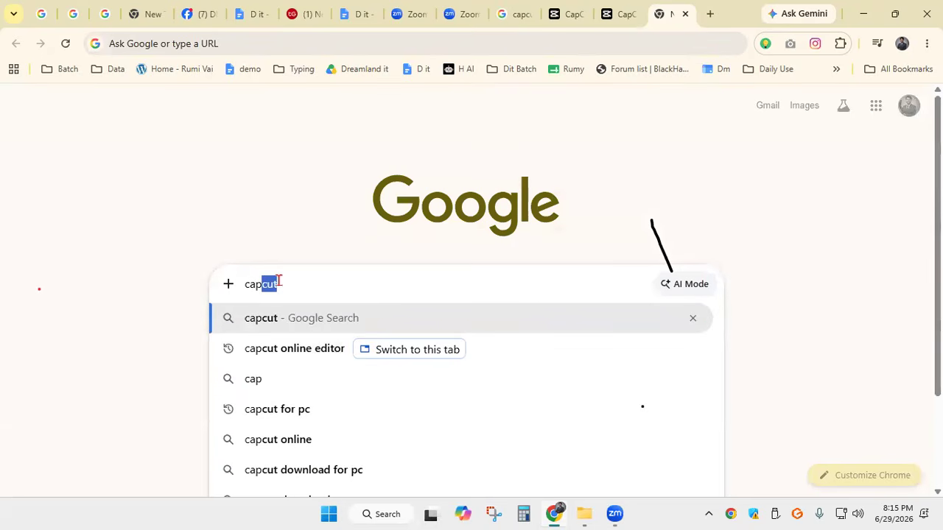
type("cut")
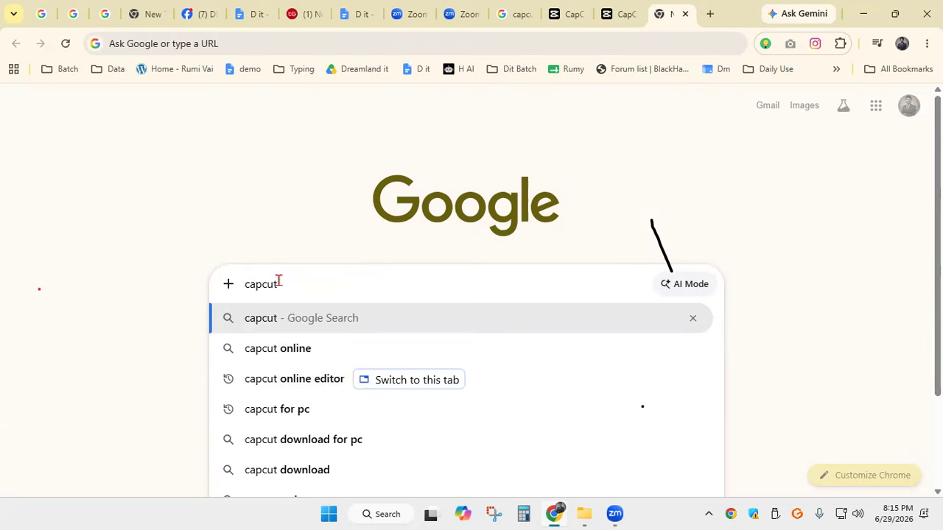
left_click(332, 439)
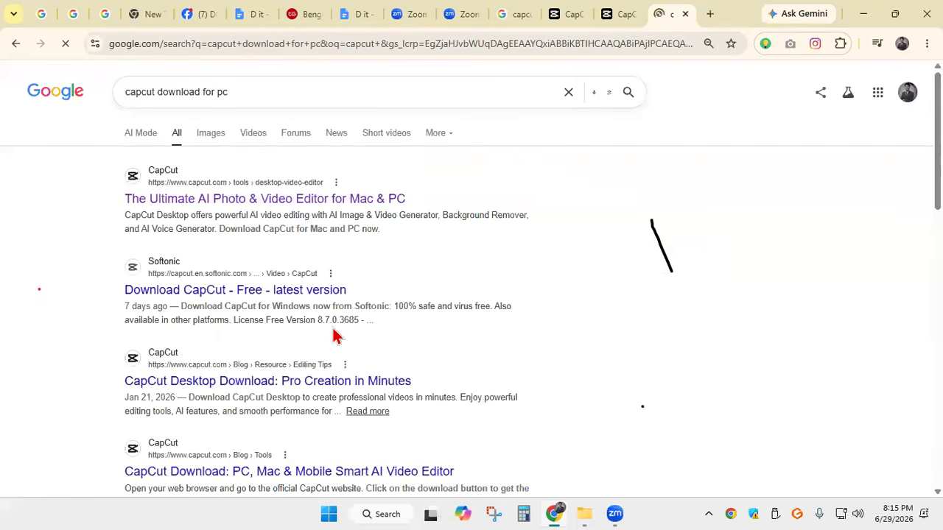
Download the free CapCut desktop installer from the official desktop video editor page
left_click(258, 202)
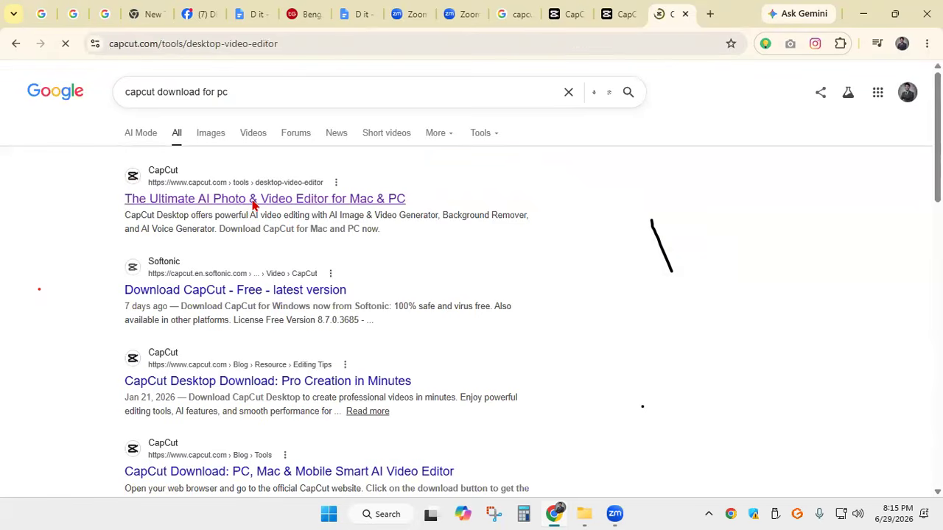
scroll(273, 221, "down", 2)
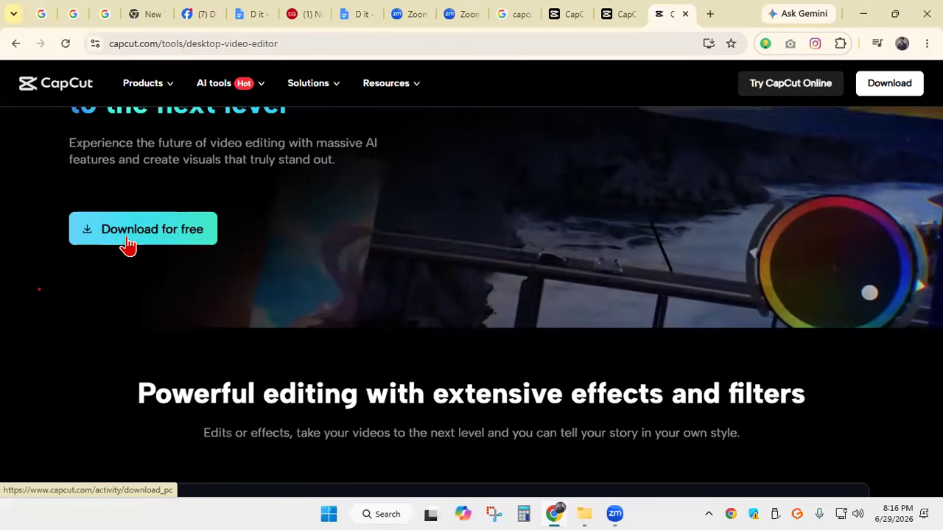
left_click(127, 243)
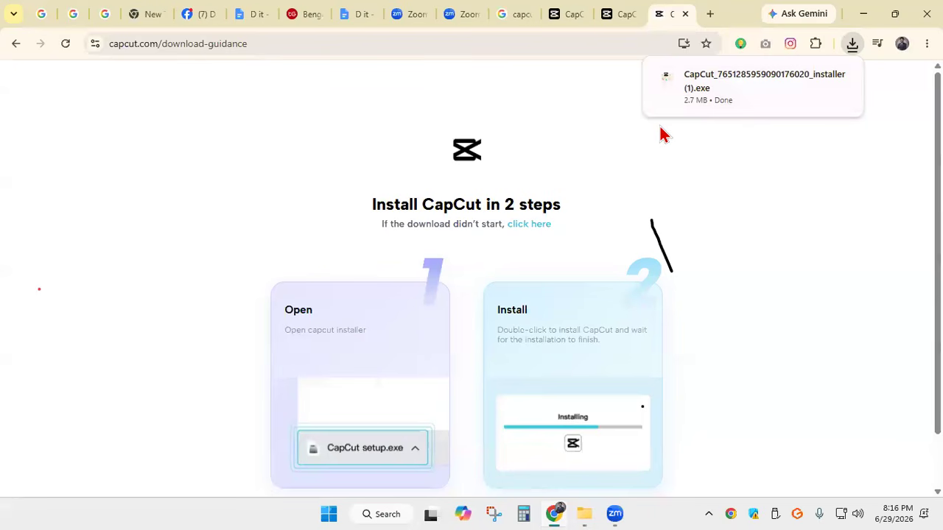
Play the downloaded 202606292012.mp4 in Media Player, show it in the Downloads folder, and close the player
left_click(622, 14)
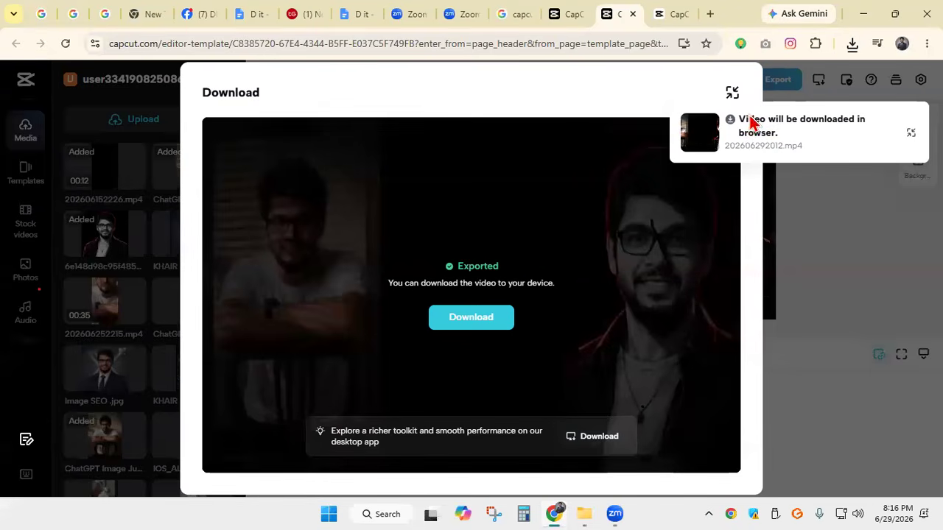
left_click(852, 43)
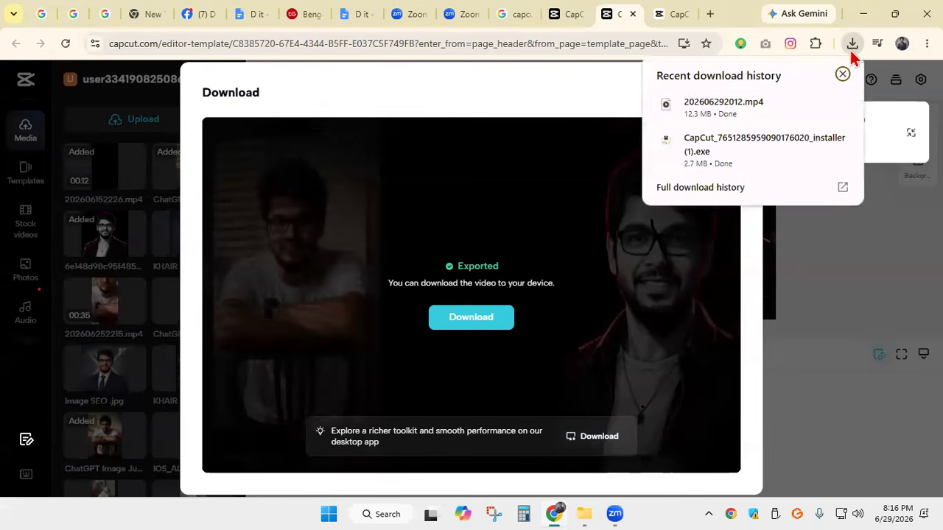
left_click(729, 106)
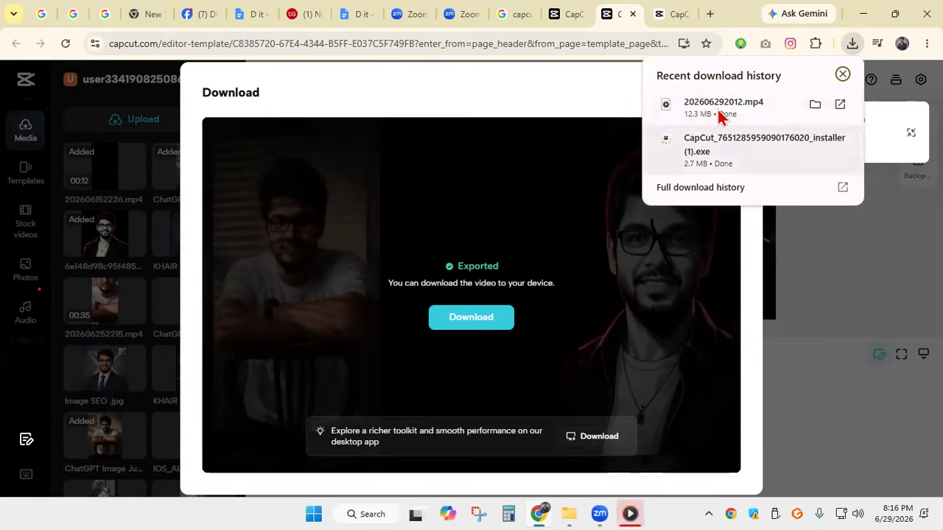
left_click(814, 106)
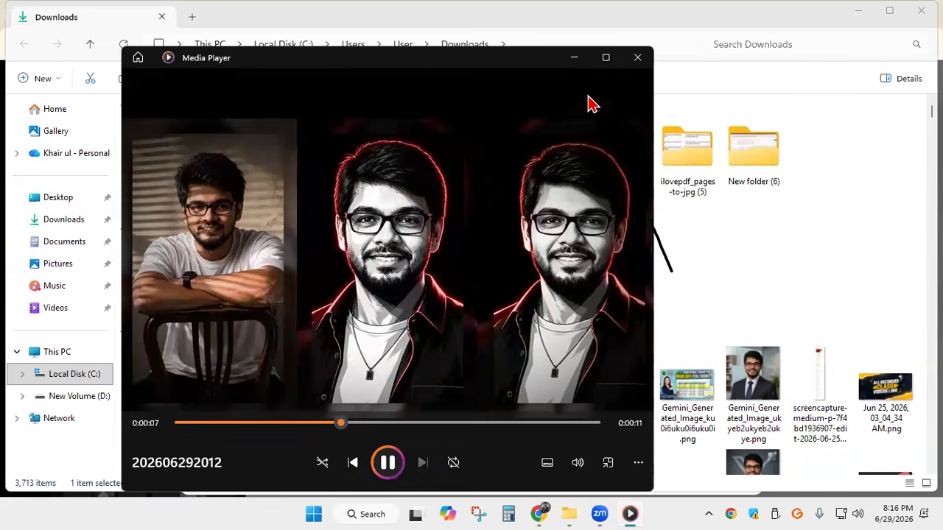
left_click(637, 59)
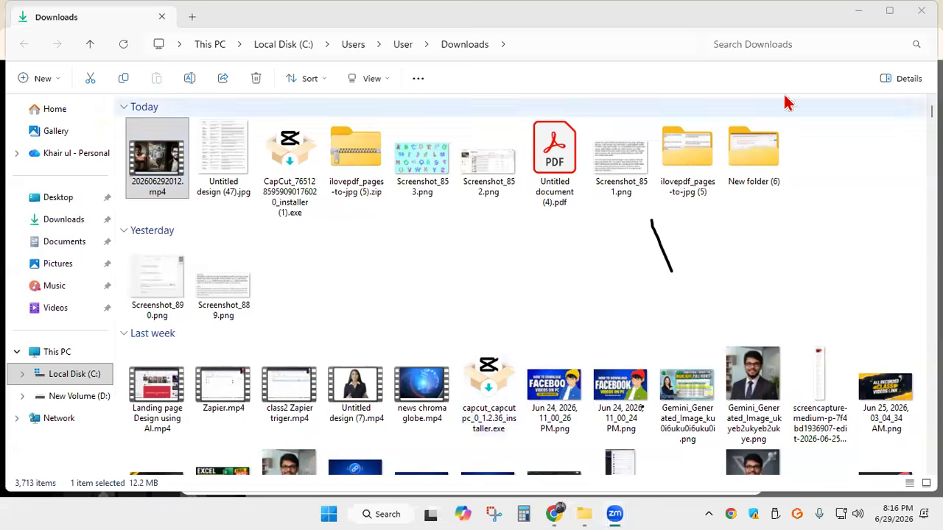
Launch the CapCut desktop app from the Windows desktop and dismiss its Ultra announcement and Video Studio tip
left_click(854, 13)
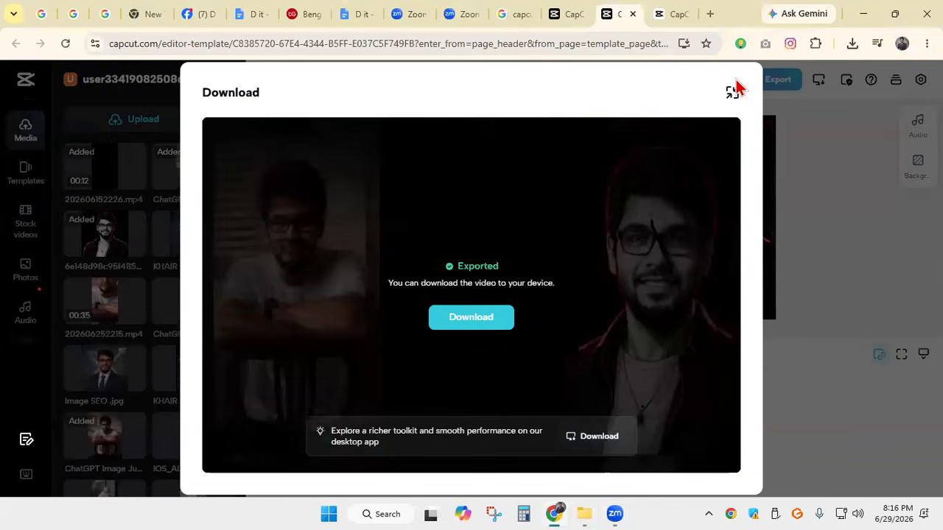
left_click(862, 13)
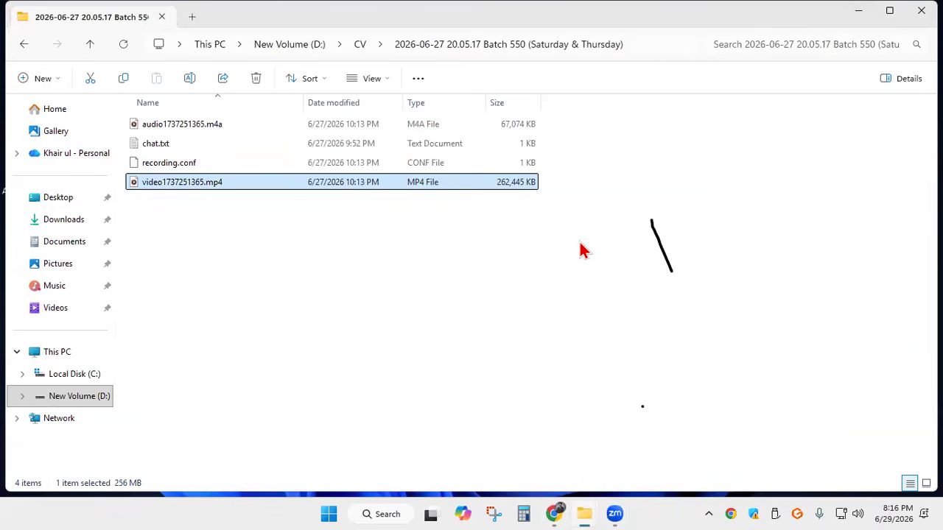
left_click(858, 12)
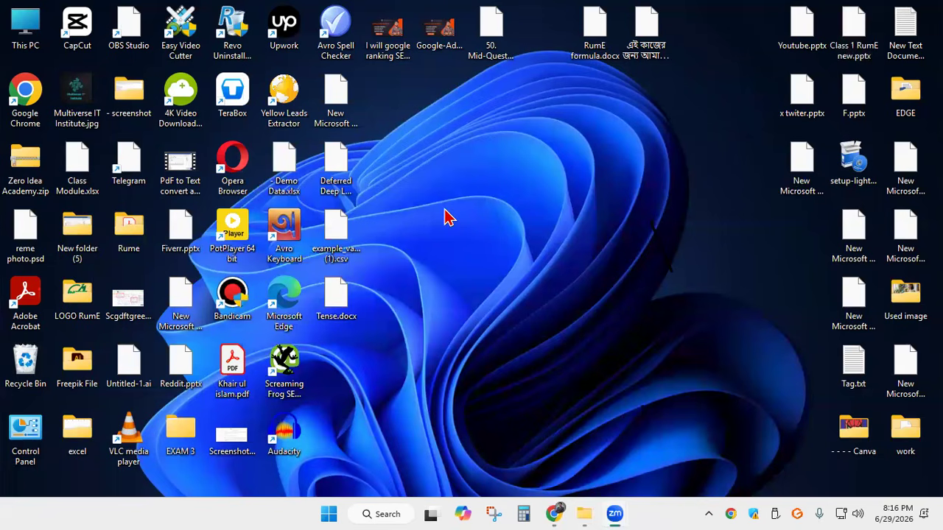
double_click(81, 24)
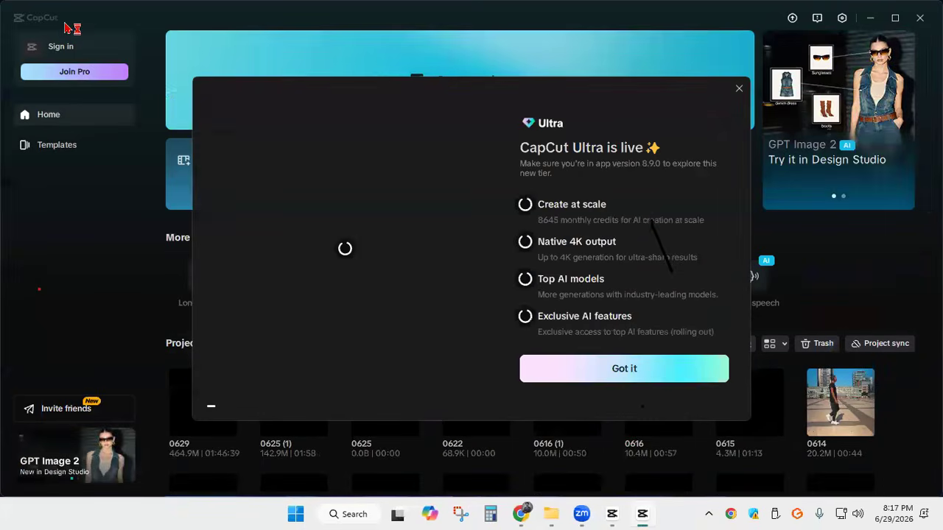
left_click(739, 88)
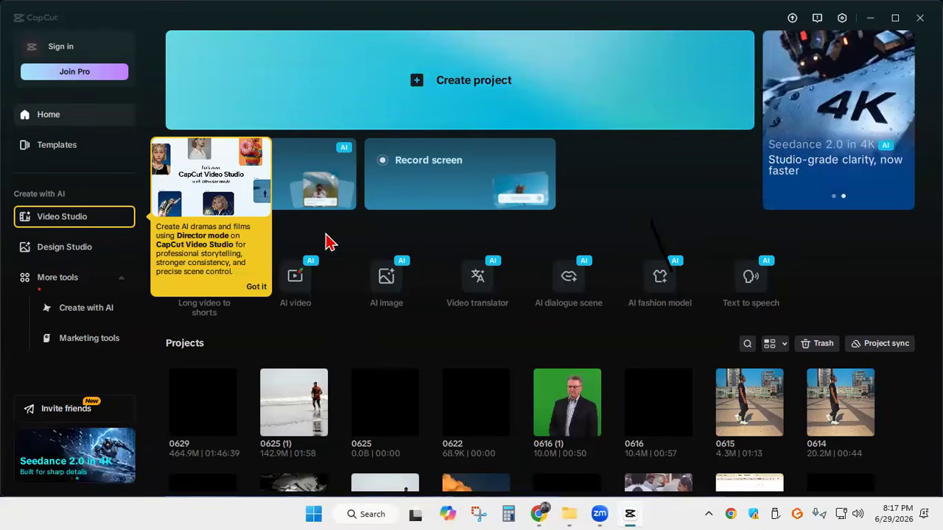
left_click(258, 288)
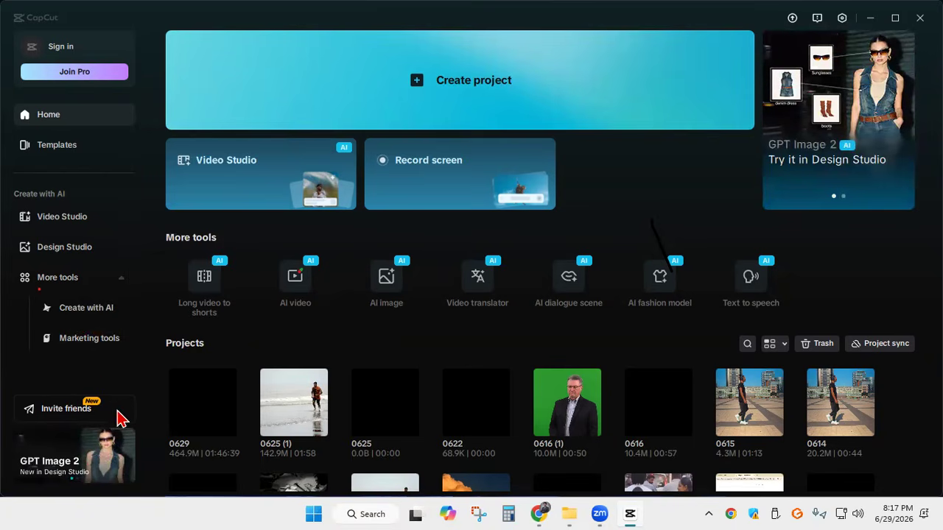
Look through the saved projects on the CapCut home screen and create a new empty project
scroll(543, 267, "down", 5)
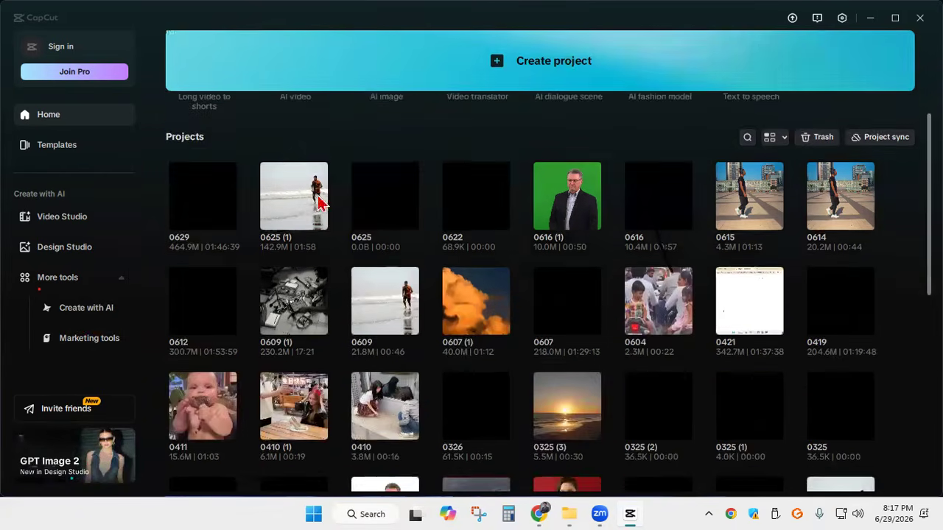
scroll(543, 148, "up", 5)
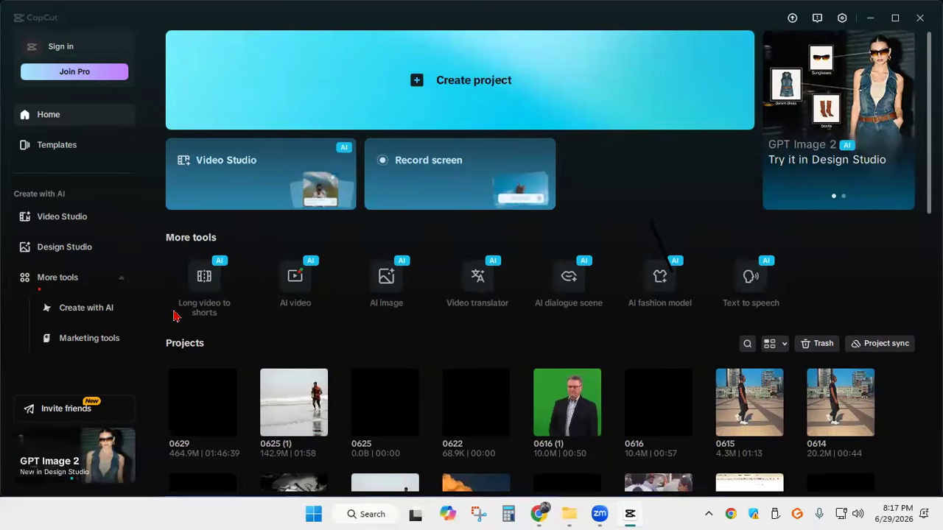
scroll(175, 316, "down", 5)
scroll(806, 309, "up", 5)
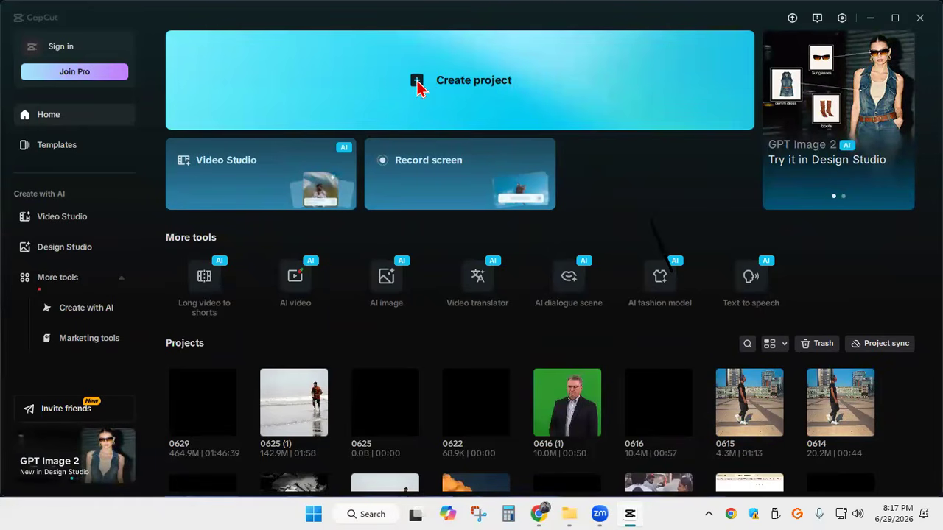
key("alt+F4")
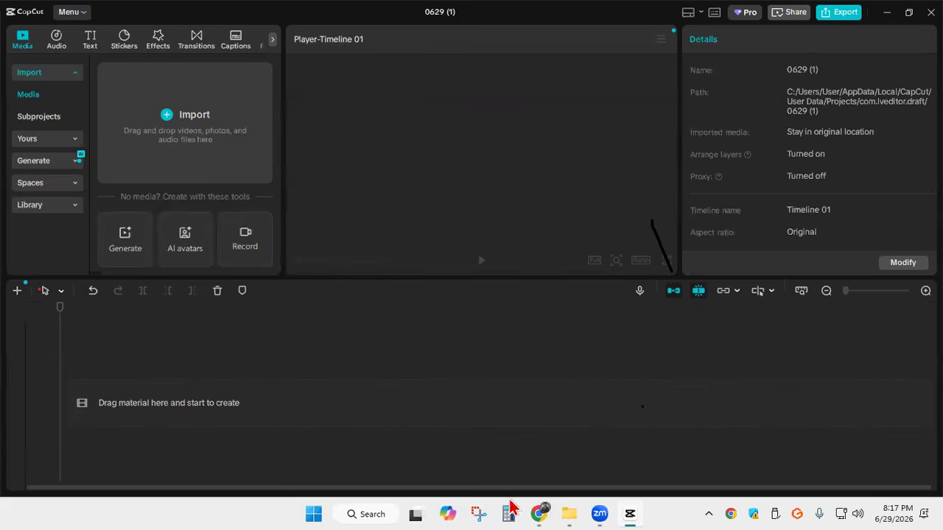
Switch to Chrome, search Google for "youtube" in a new tab, and open the YouTube site from the results
left_click(538, 442)
left_click(710, 13)
left_click(313, 282)
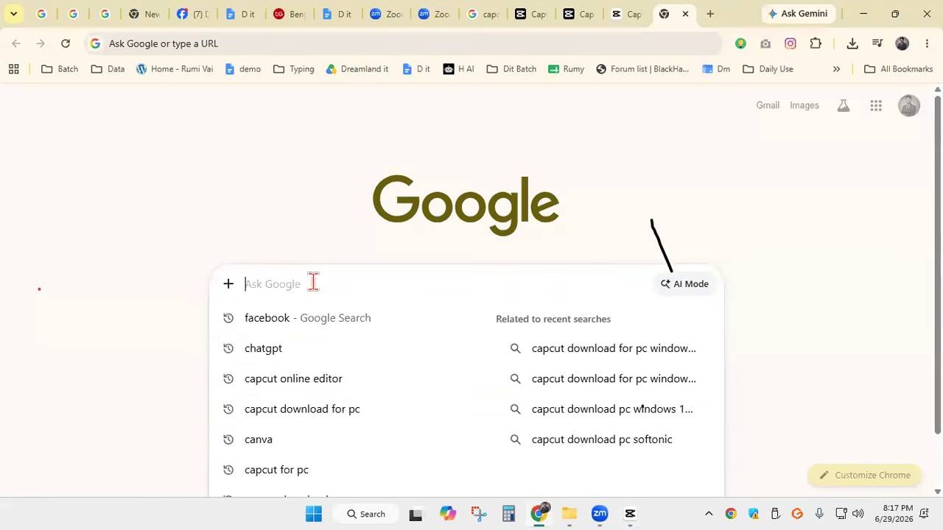
type("yo")
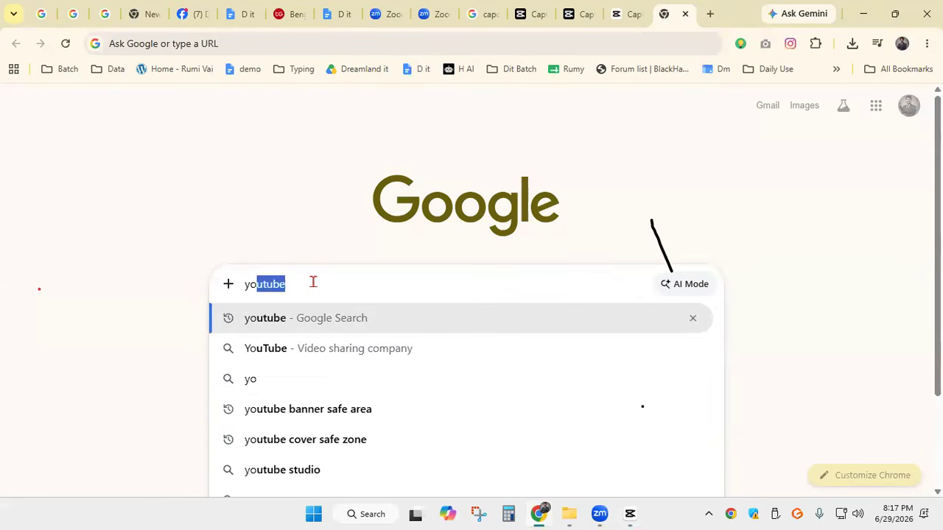
type("utube")
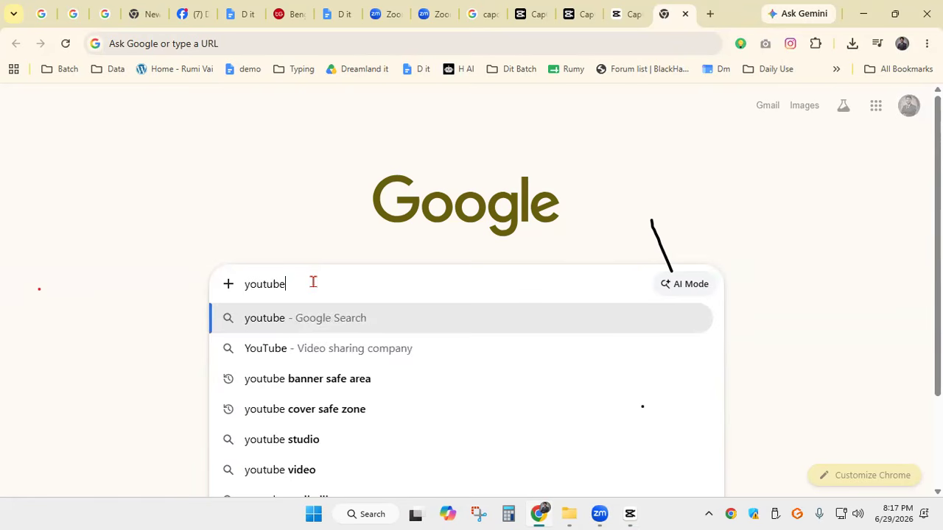
key("Return")
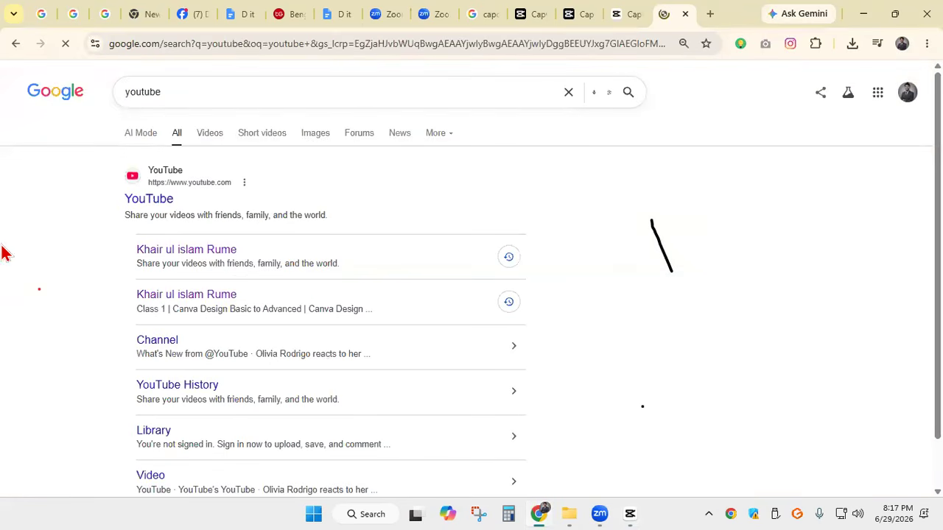
left_click(167, 201)
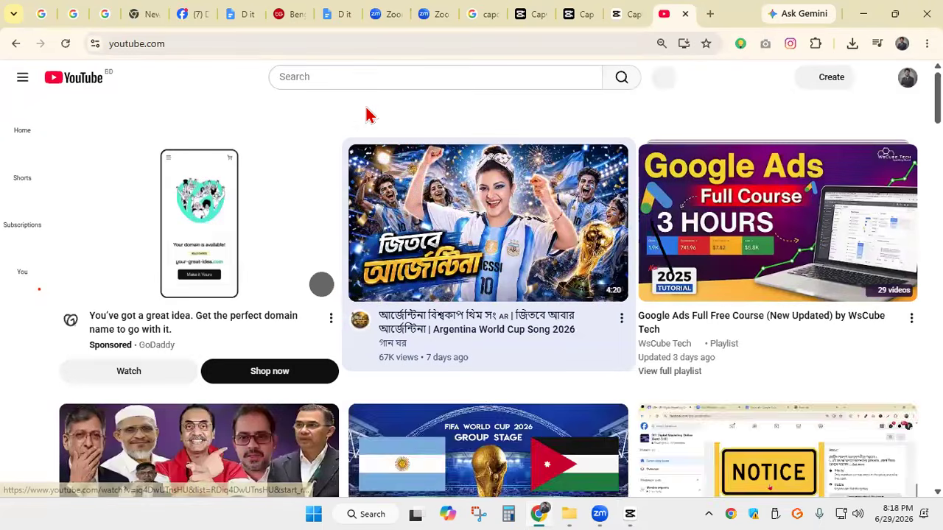
Search YouTube for "green screen video"
scroll(369, 116, "down", 5)
scroll(364, 116, "up", 5)
left_click(340, 77)
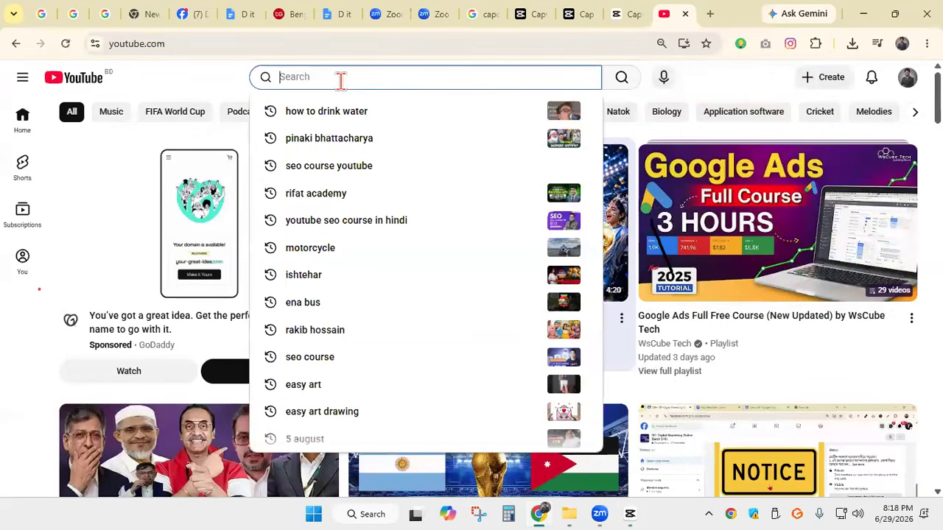
type("gree")
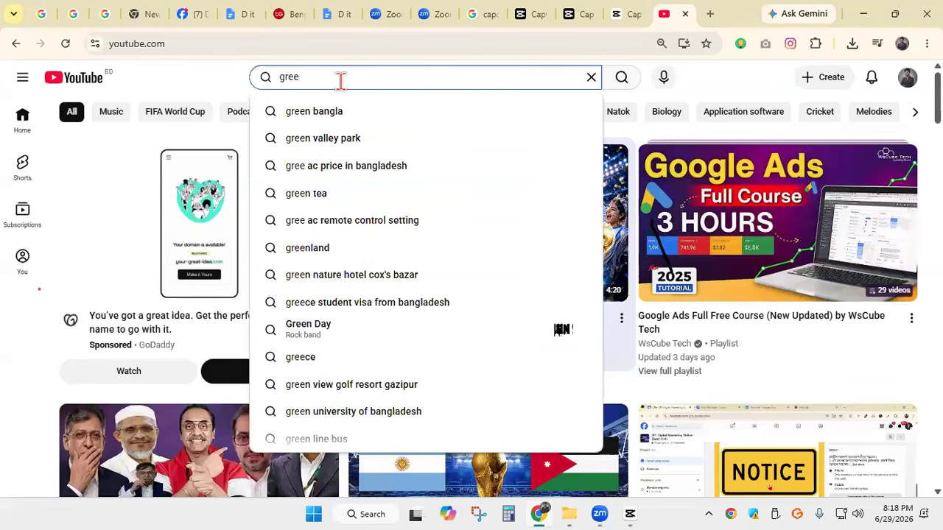
type("n")
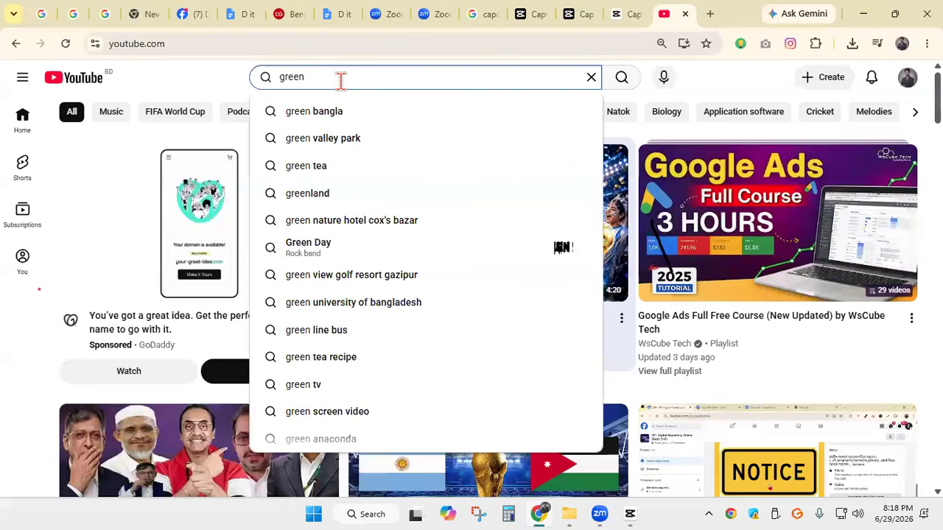
type(" s")
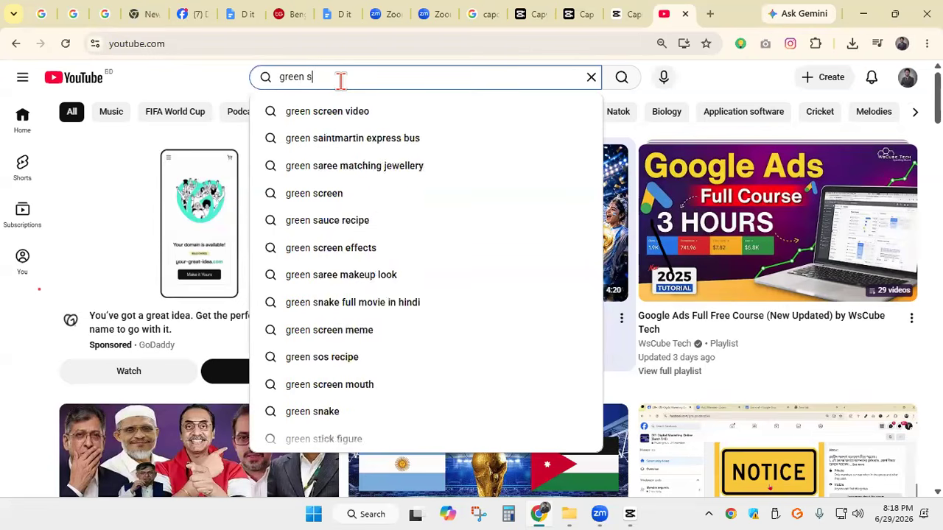
type("creen")
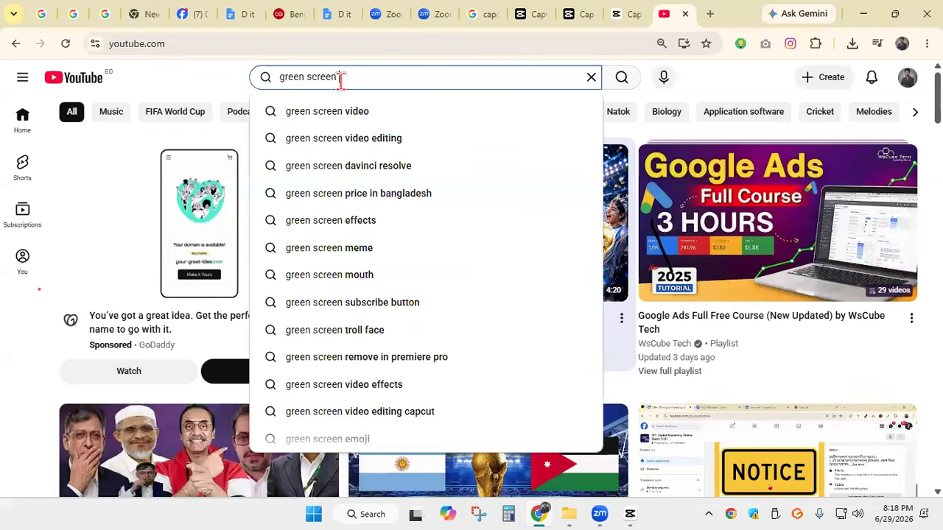
type(" video")
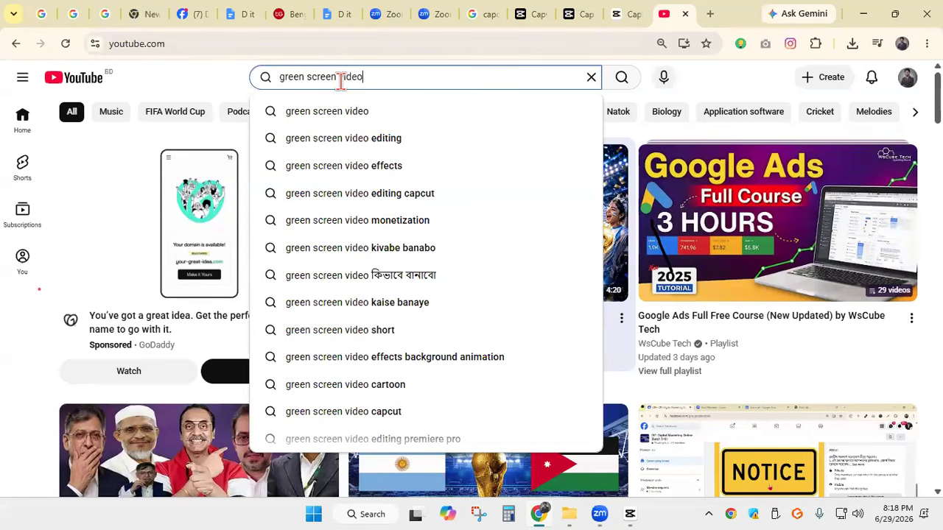
key("Return")
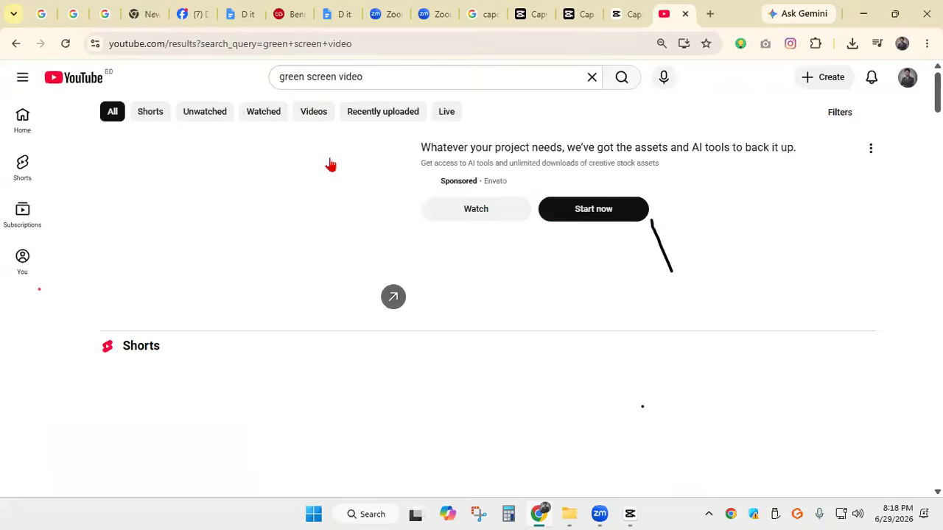
Browse the green screen results, open the "Green screen effects videos" playlist in a new tab, and look through its videos
scroll(344, 179, "down", 4)
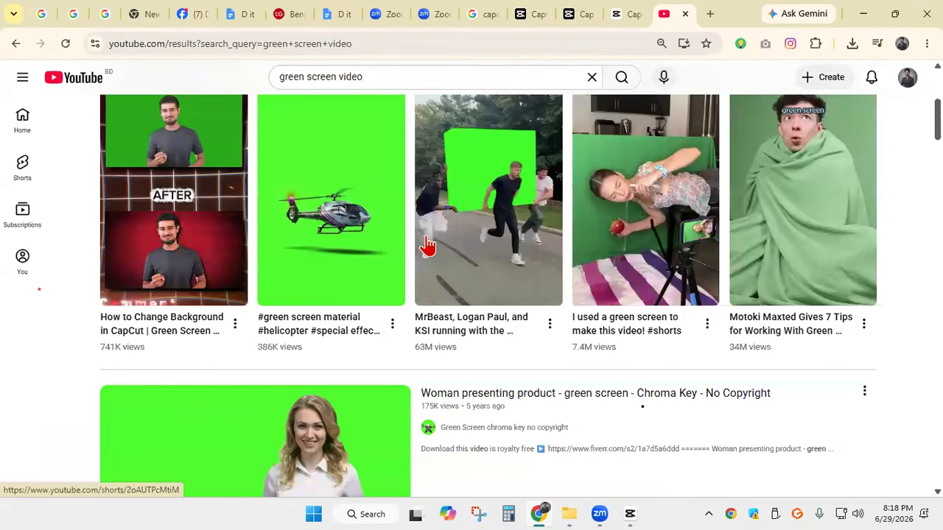
scroll(398, 228, "down", 4)
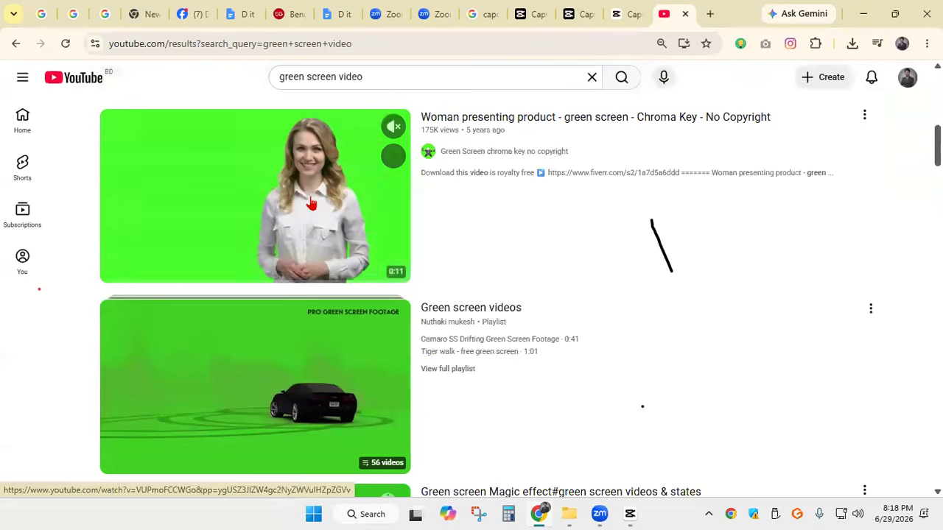
scroll(417, 217, "down", 6)
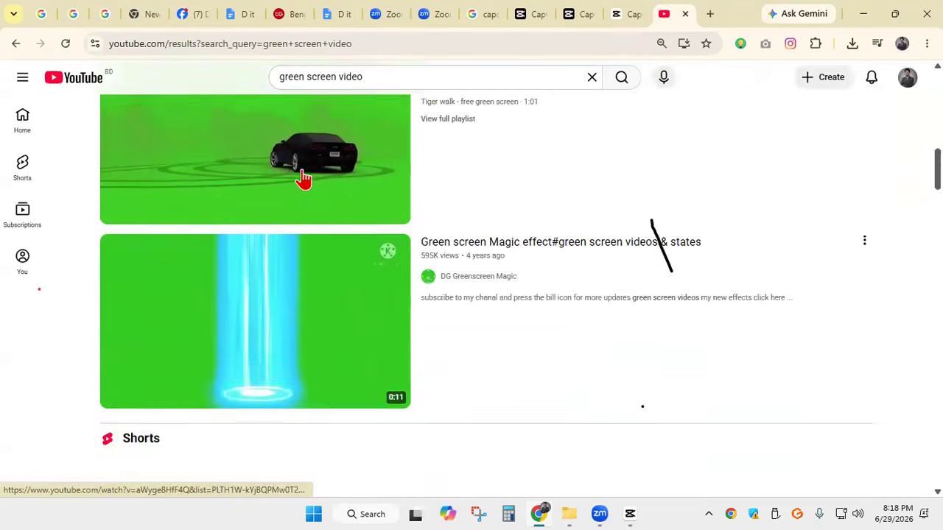
scroll(354, 178, "down", 12)
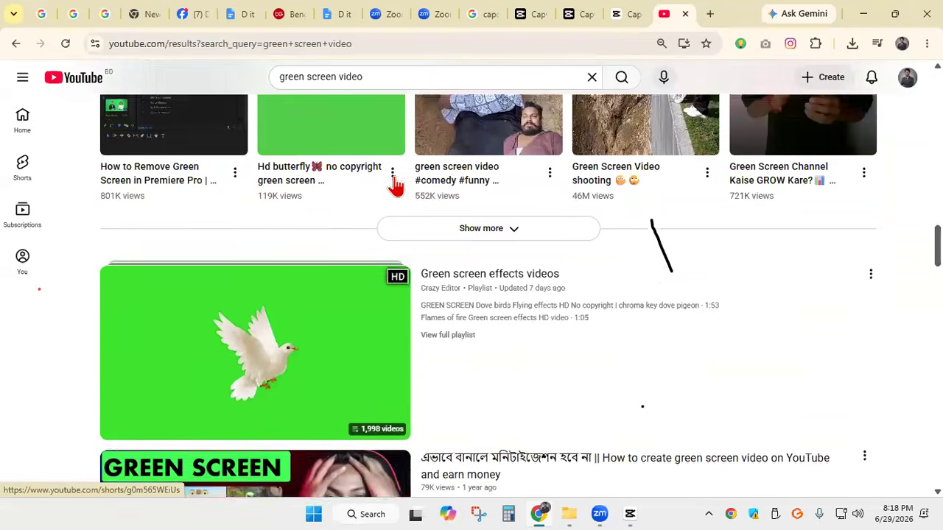
scroll(398, 186, "down", 2)
scroll(441, 210, "up", 5)
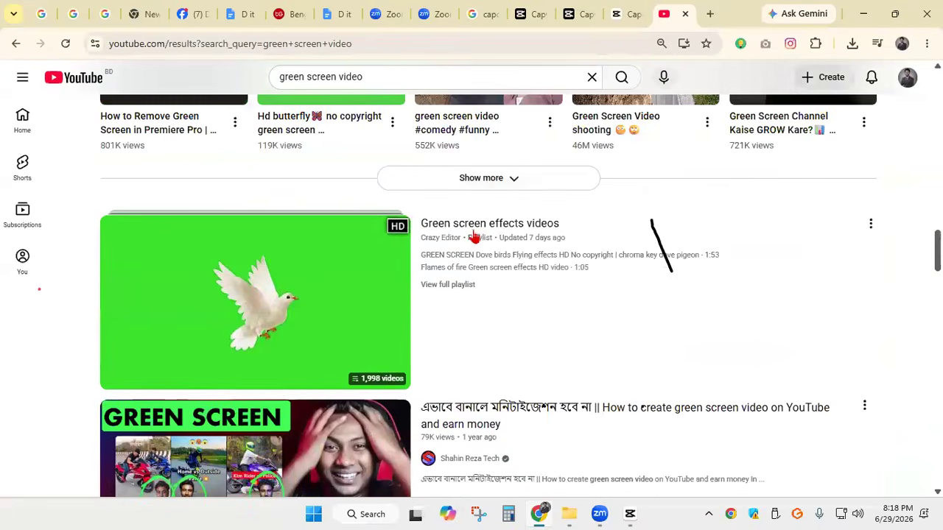
right_click(466, 225)
left_click(534, 234)
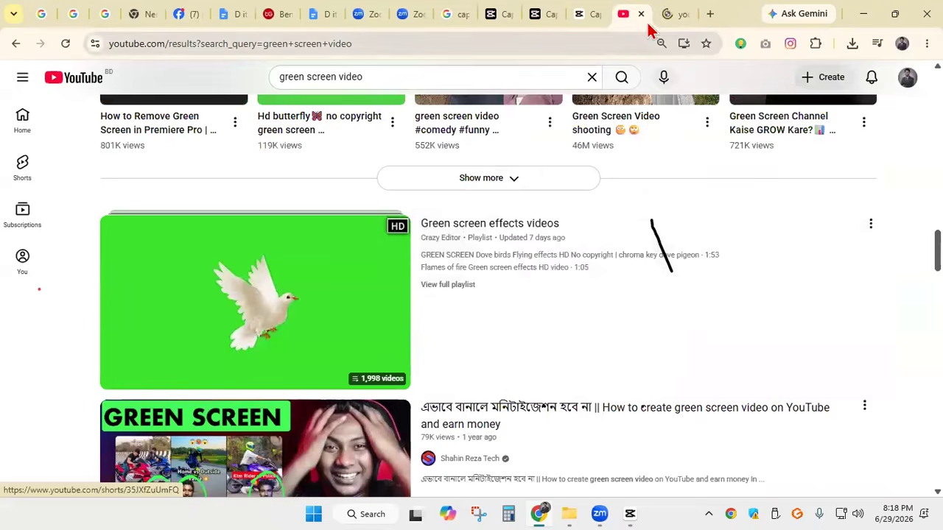
left_click(666, 16)
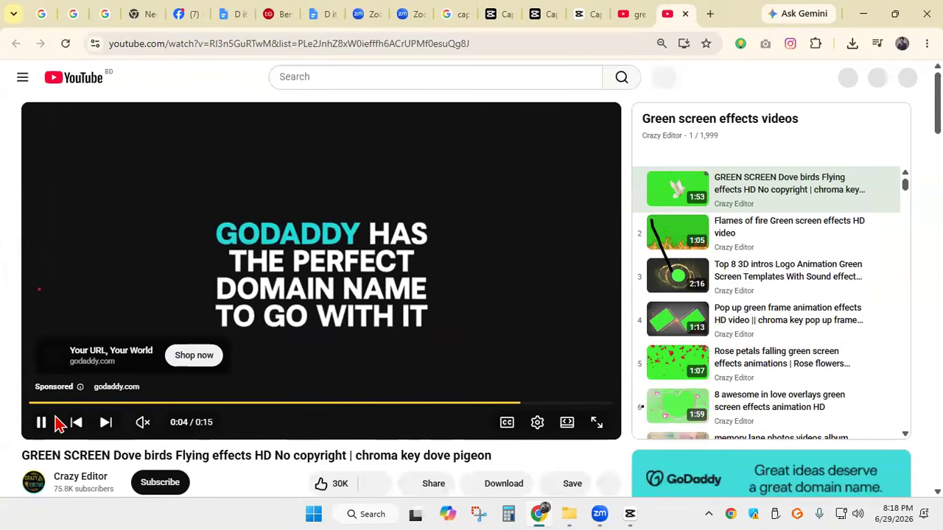
scroll(646, 271, "down", 6)
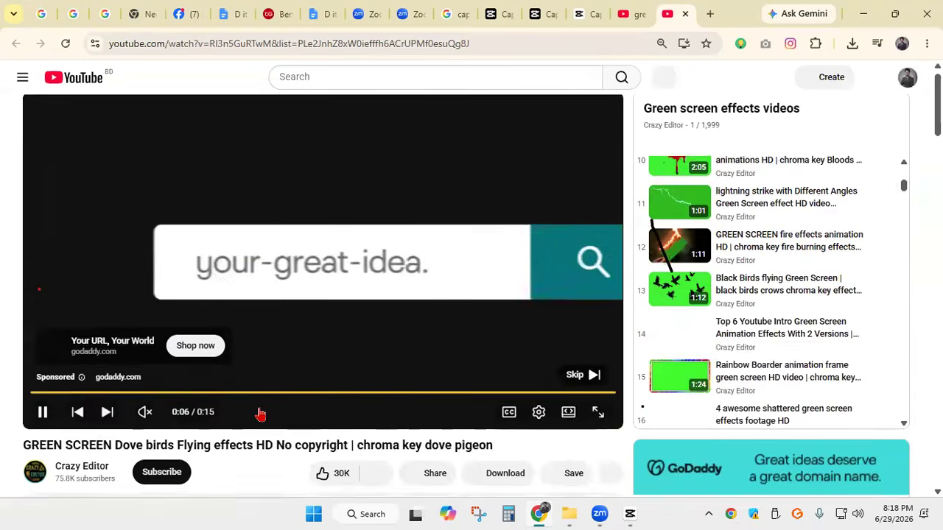
scroll(259, 412, "down", 2)
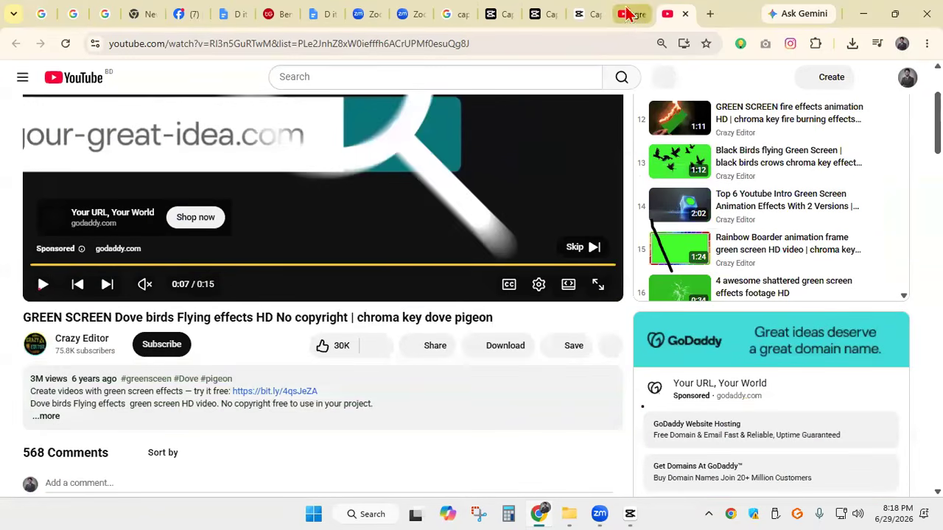
Return to the search results and open "Woman presenting product - green screen - Chroma Key - No Copyright" in a new tab
left_click(631, 14)
scroll(169, 185, "up", 15)
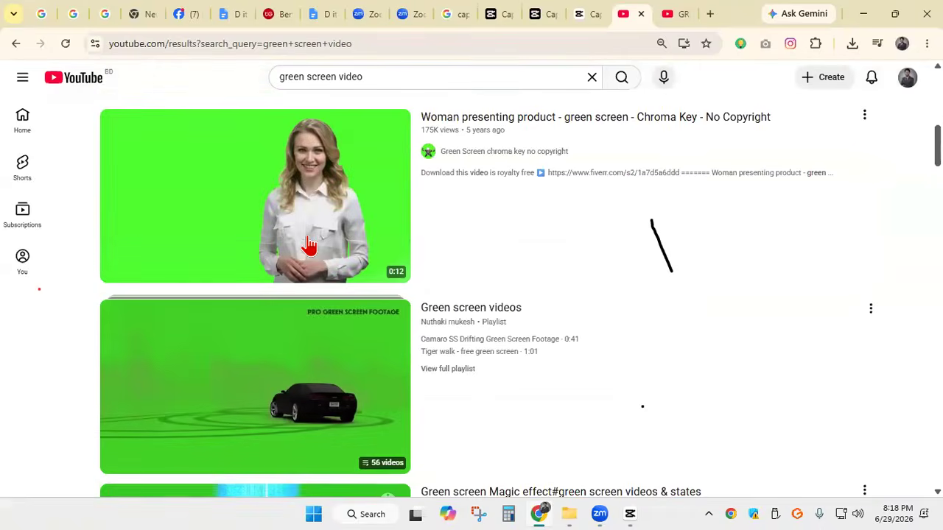
right_click(444, 126)
left_click(498, 135)
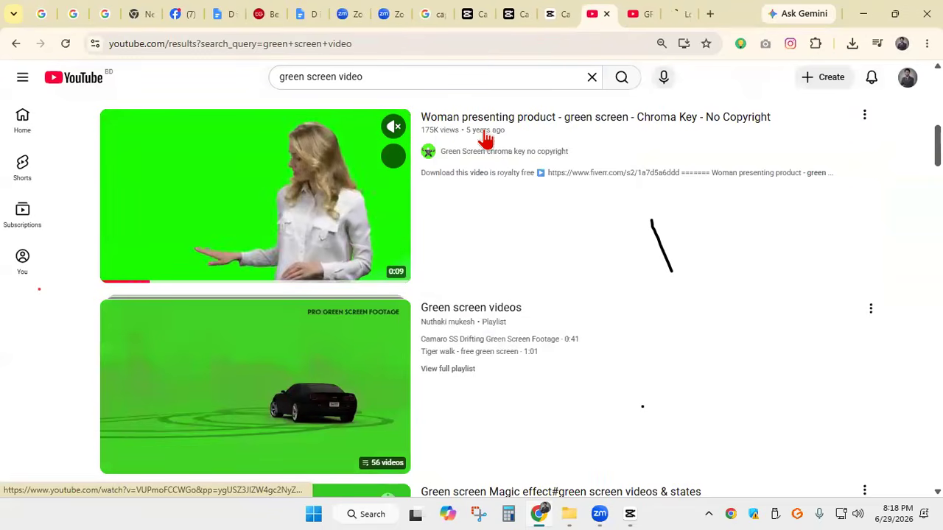
left_click(677, 16)
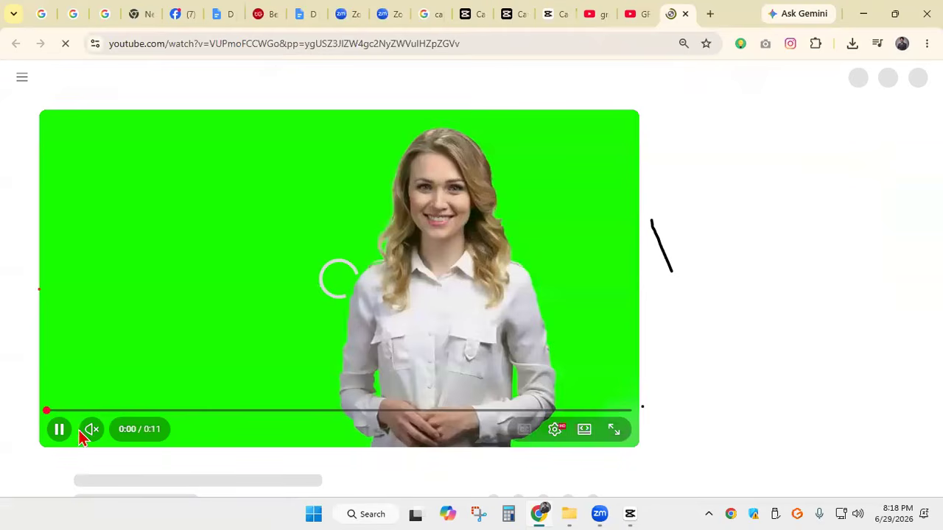
Change the domain in the video's web address to yout-ube.com and load the edited address
left_click(126, 43)
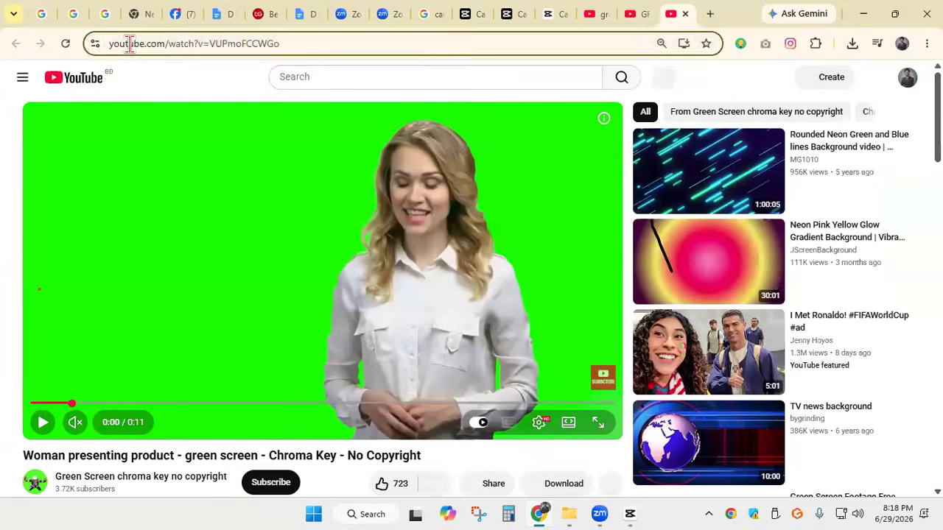
left_click(141, 42)
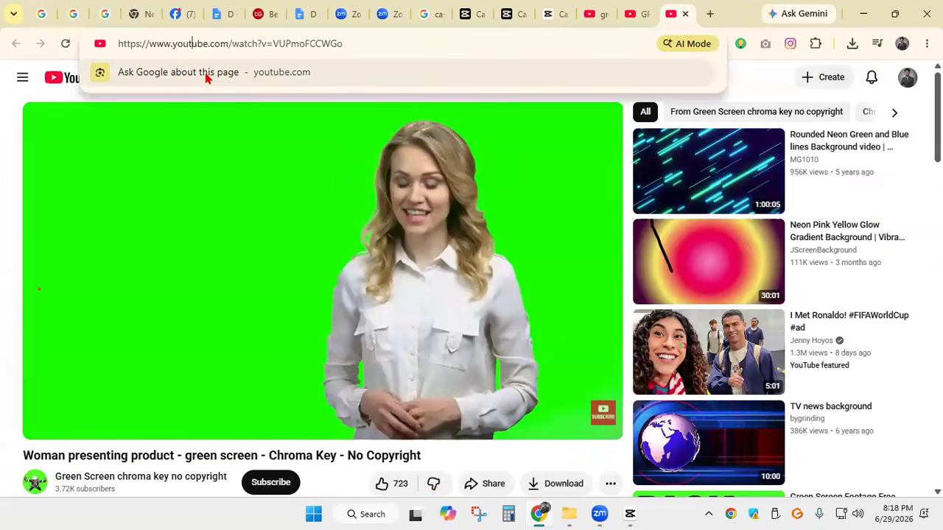
type("-")
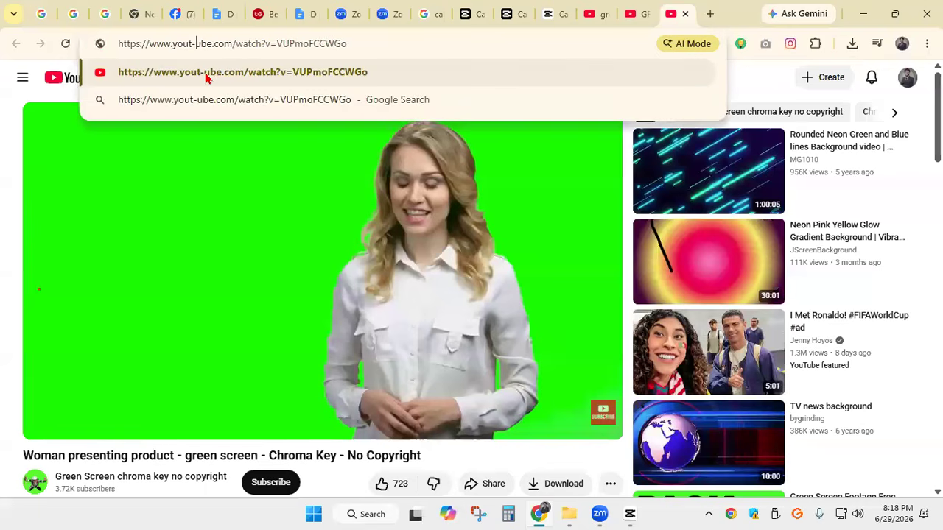
key("Return")
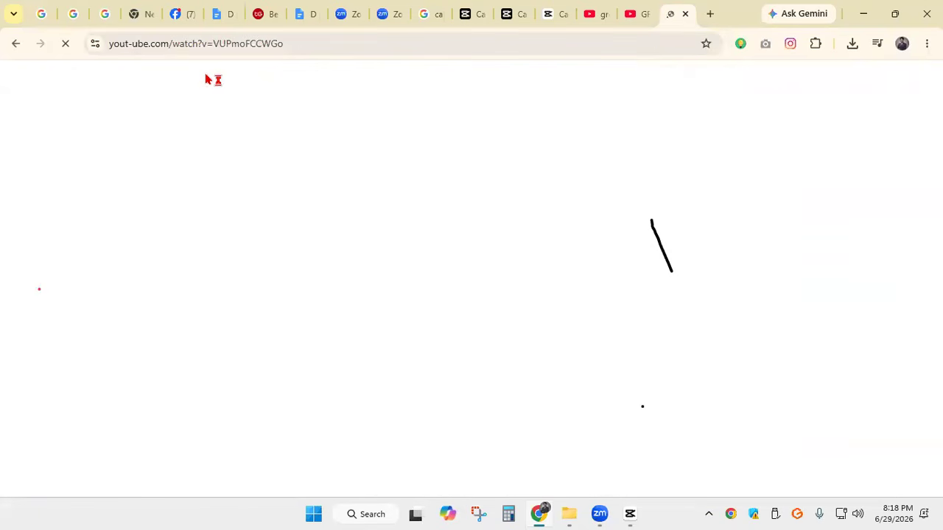
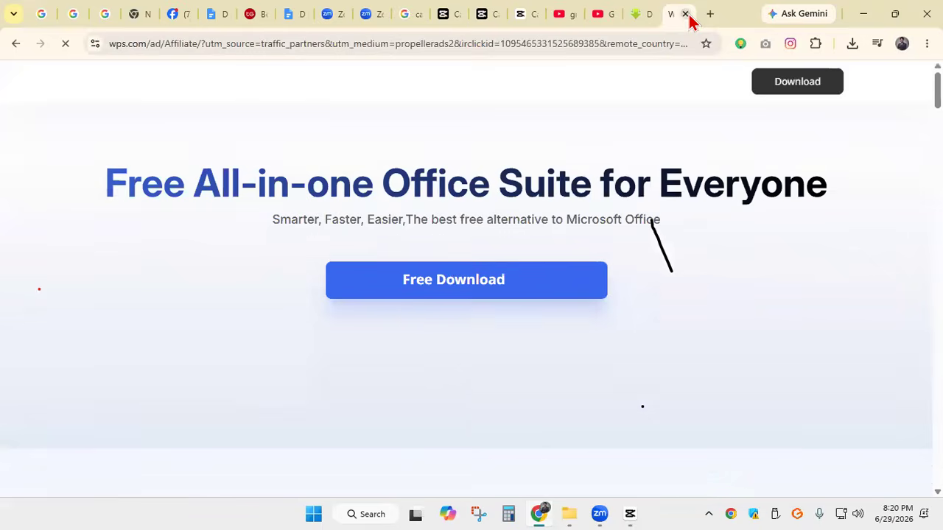
Close the advertising tabs and download the "Woman presenting product" green screen video as MP4 720 from SaveFrom.net, then close the download dialog
left_click(686, 14)
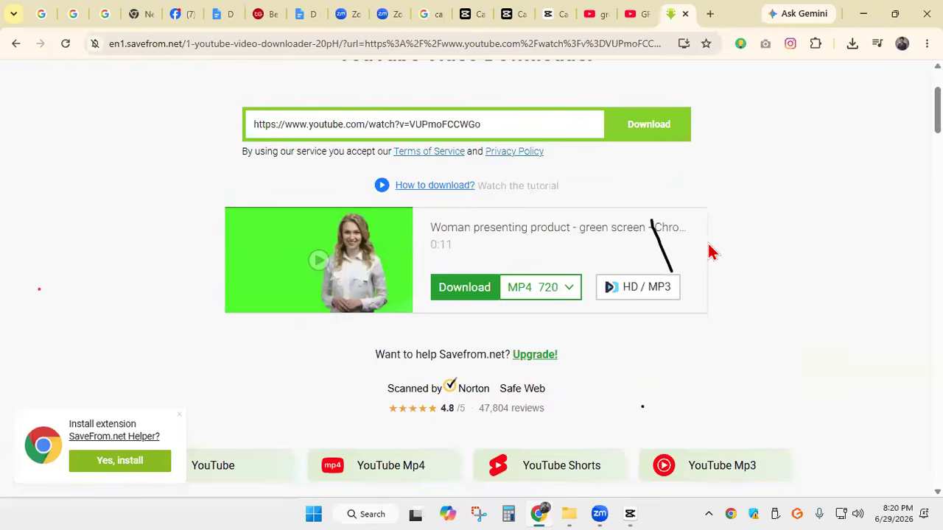
left_click(482, 297)
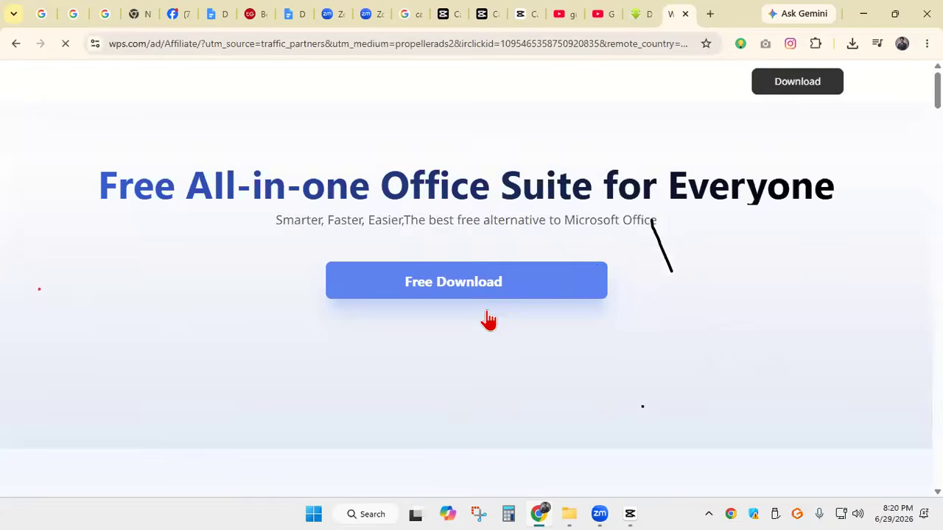
left_click(686, 15)
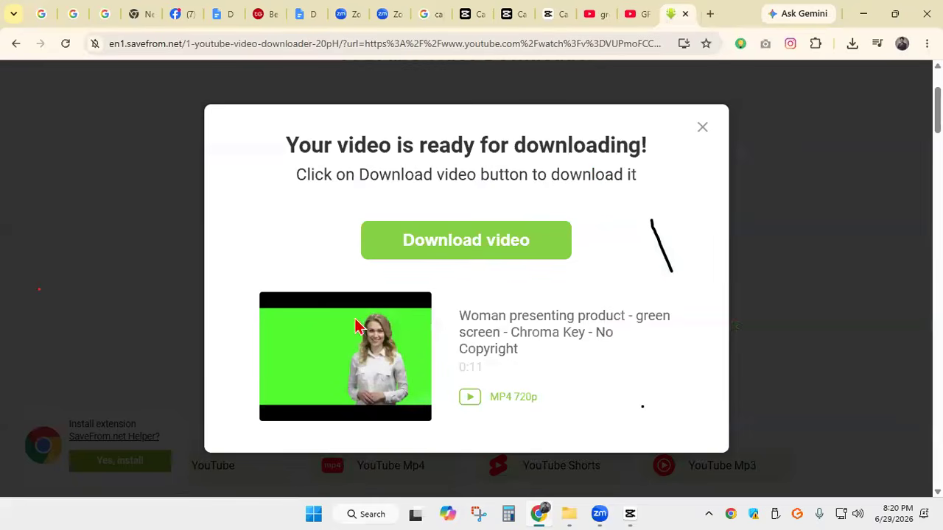
scroll(457, 254, "down", 2)
left_click(480, 250)
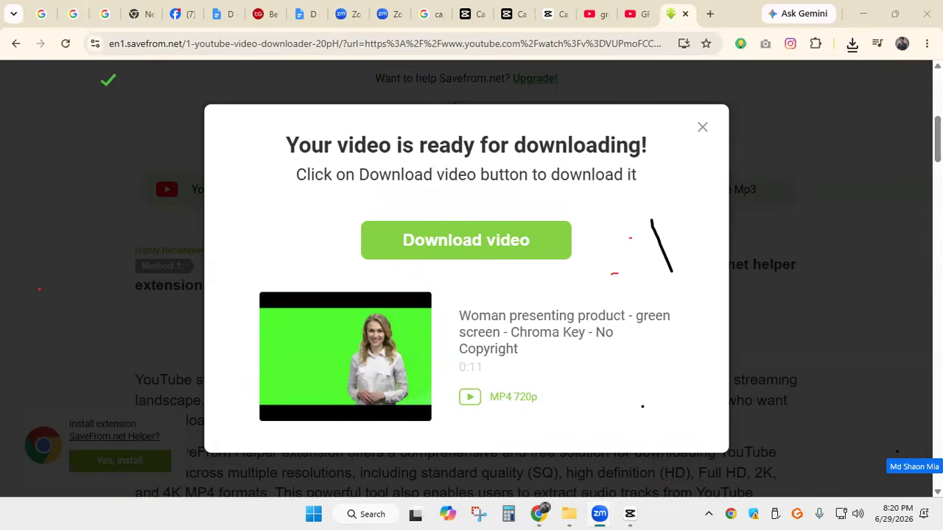
left_click(702, 129)
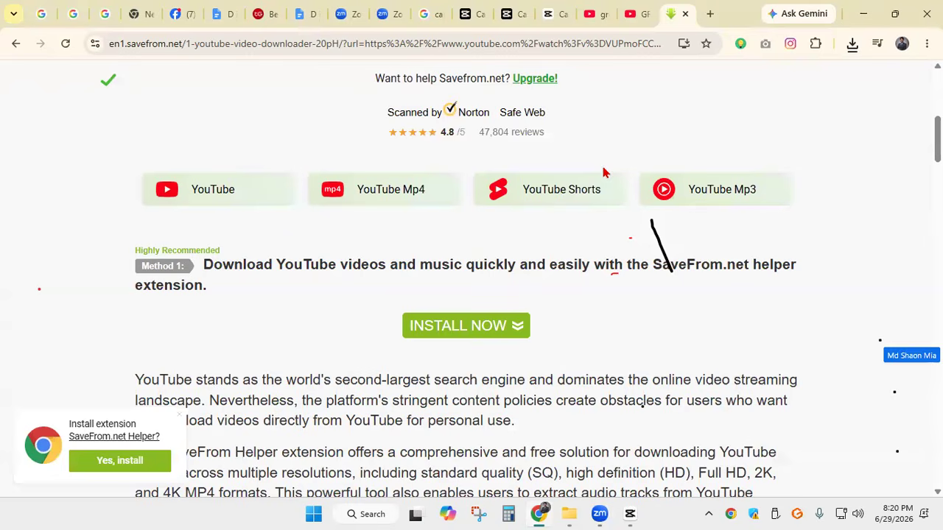
Return to the YouTube dove birds video and copy a screen capture with a red rectangle around its web address
left_click(633, 15)
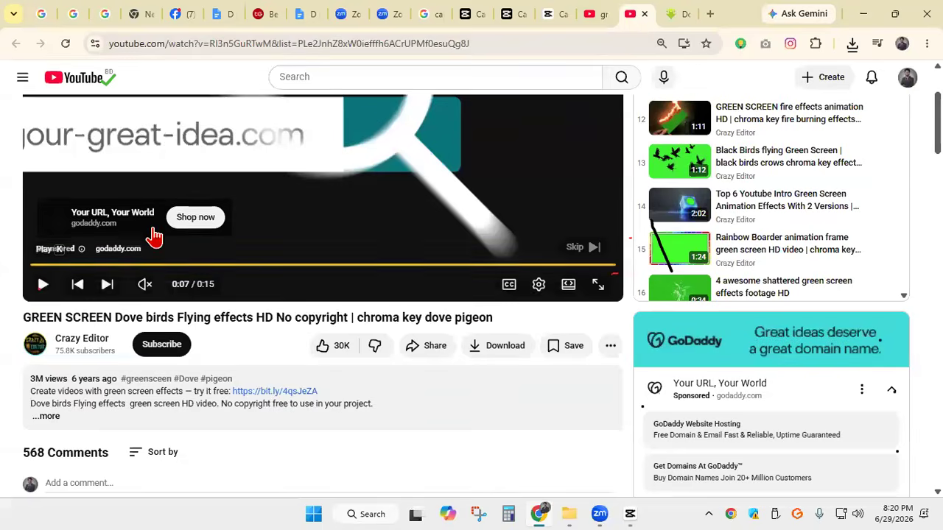
scroll(199, 238, "up", 2)
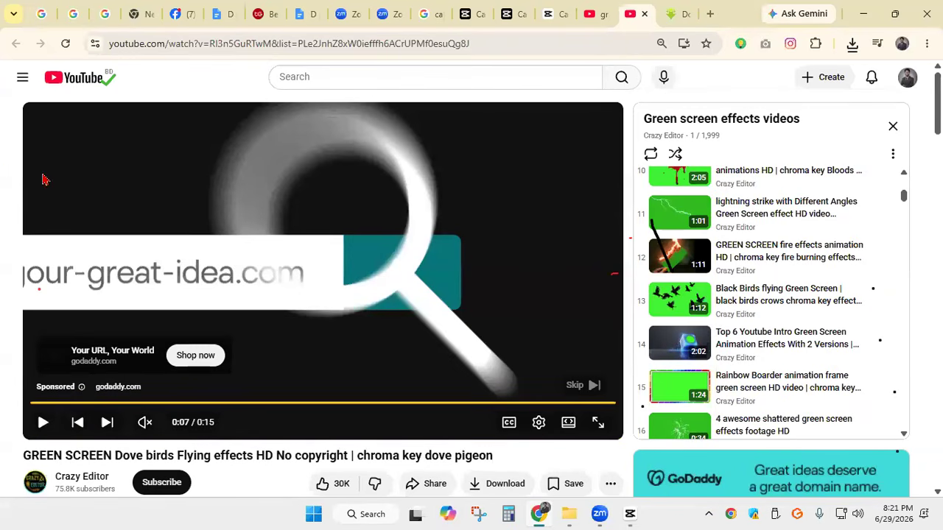
key("Print")
left_click_drag(3, 2, 617, 193)
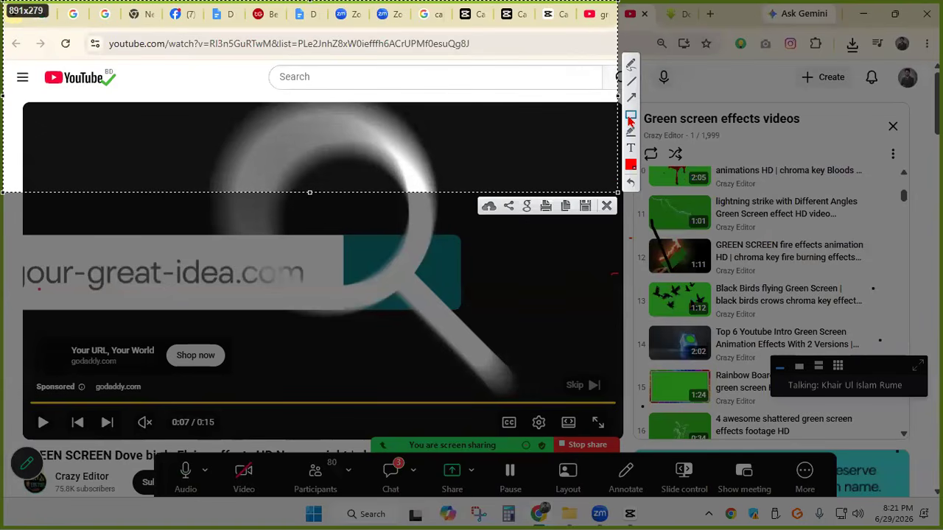
mouse_move(94, 28)
left_mouse_down()
mouse_move(489, 77)
mouse_move(505, 70)
left_mouse_up()
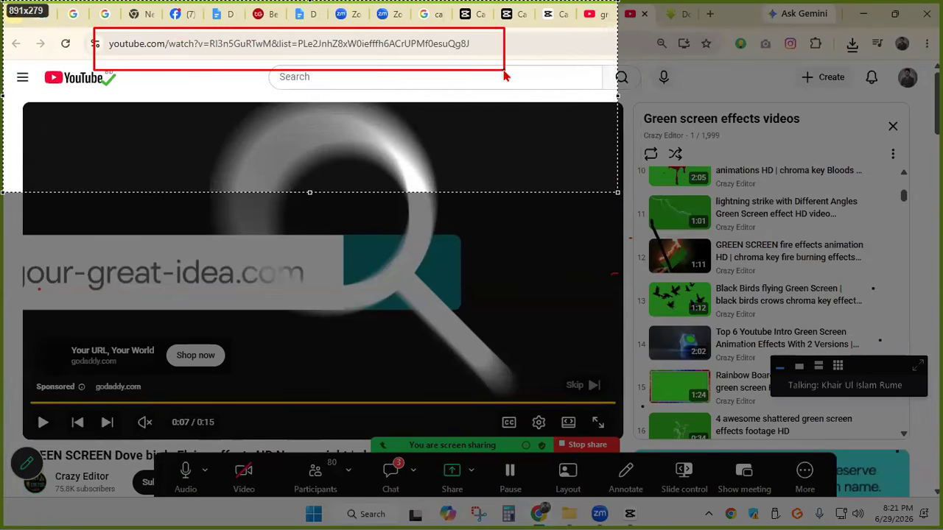
key("ctrl+c")
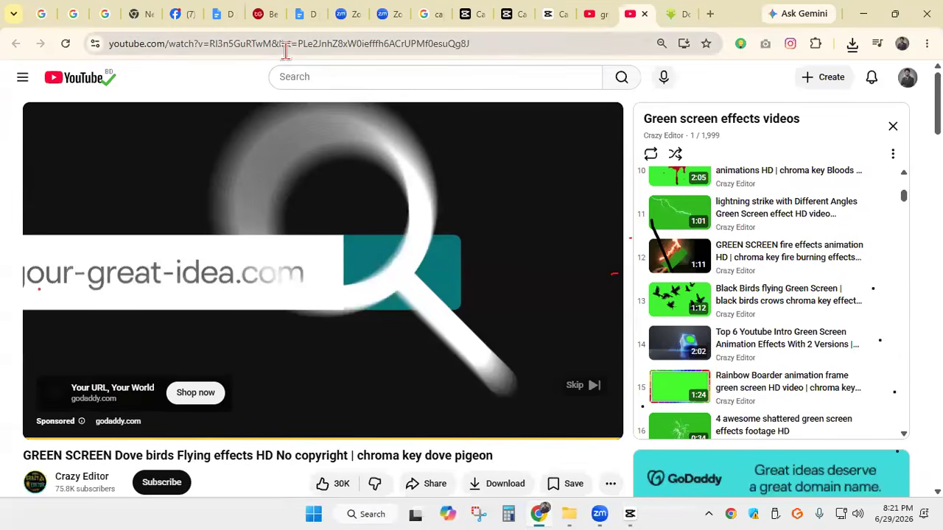
Copy the dove birds video's web address and paste it on a new line at the end of the Google Docs document "D it"
left_click(287, 45)
right_click(289, 55)
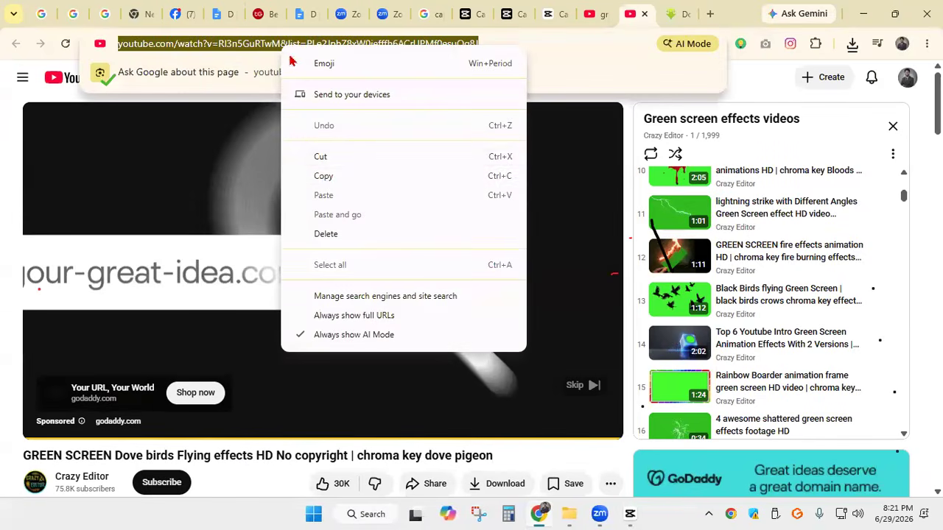
left_click(327, 179)
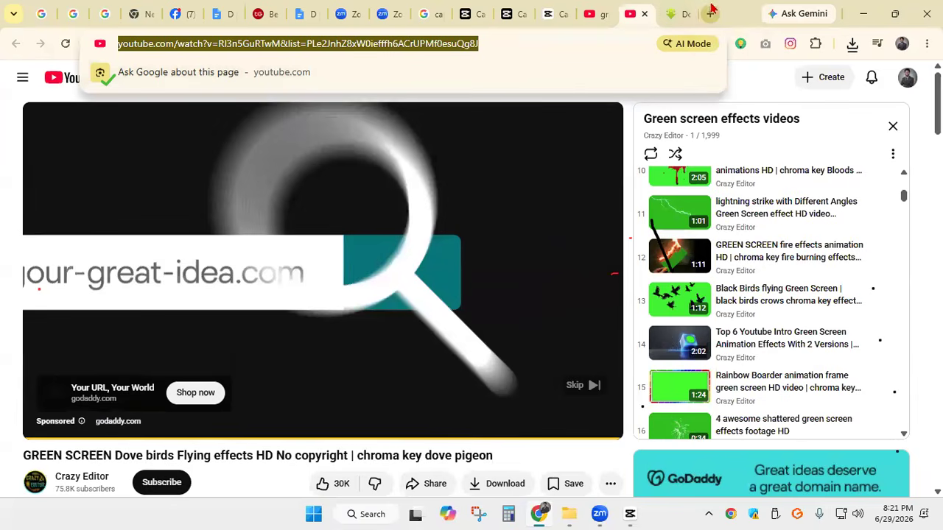
left_click(223, 13)
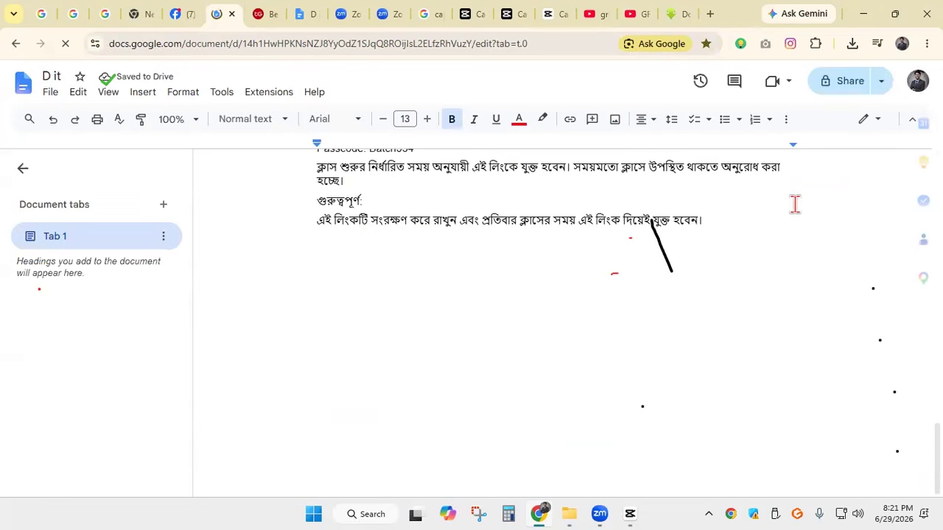
key("Return")
key("Return")
key("Return")
key("Return")
key("Return")
key("Return")
key("Return")
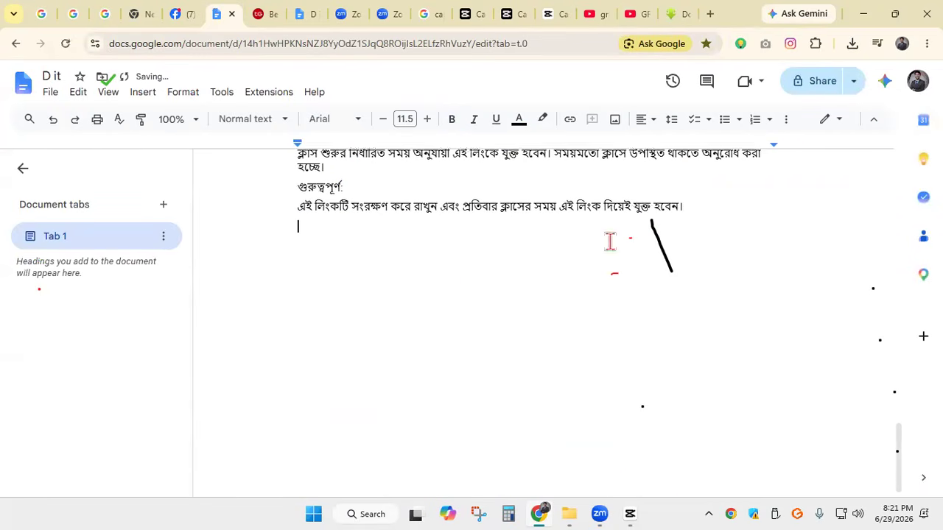
right_click(326, 215)
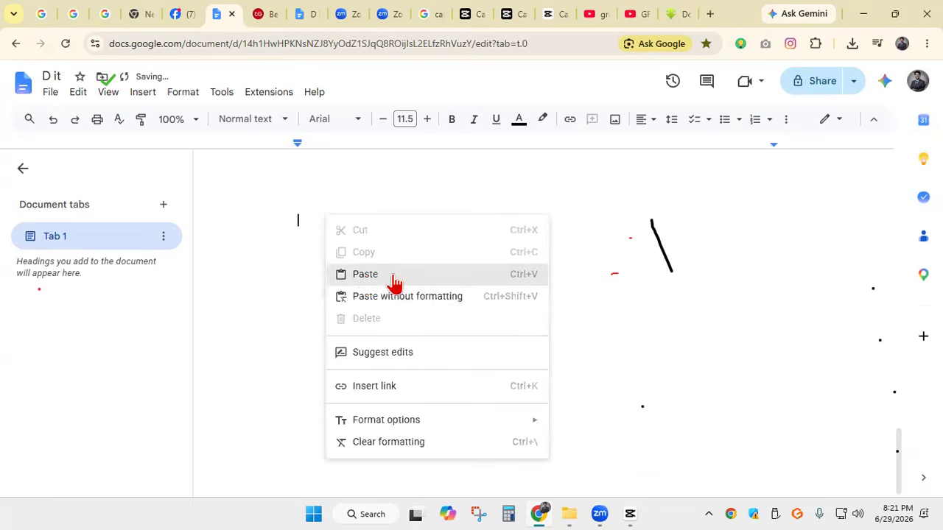
left_click(366, 279)
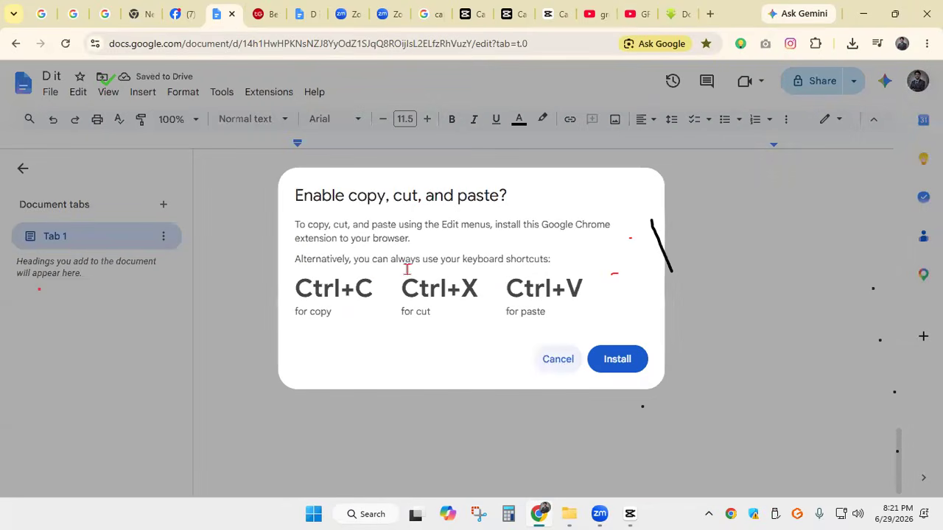
left_click(554, 358)
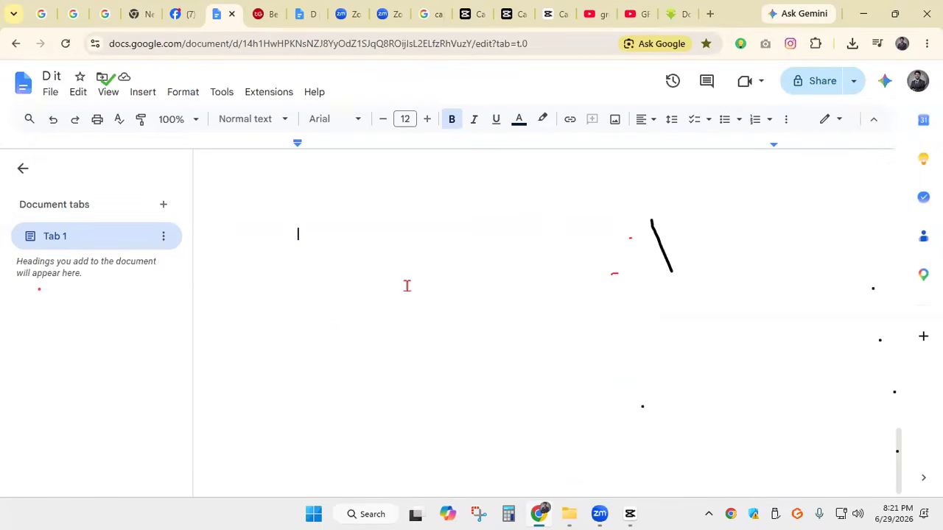
key("ctrl+v")
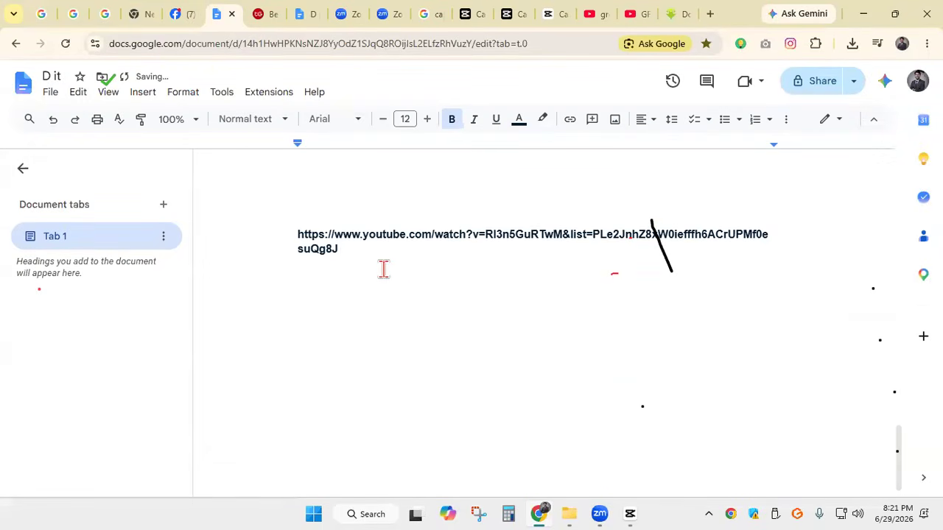
Add a hyphen to the pasted link's domain so it reads yout-ube, and colour that part of the text red
left_click(286, 266)
type("-")
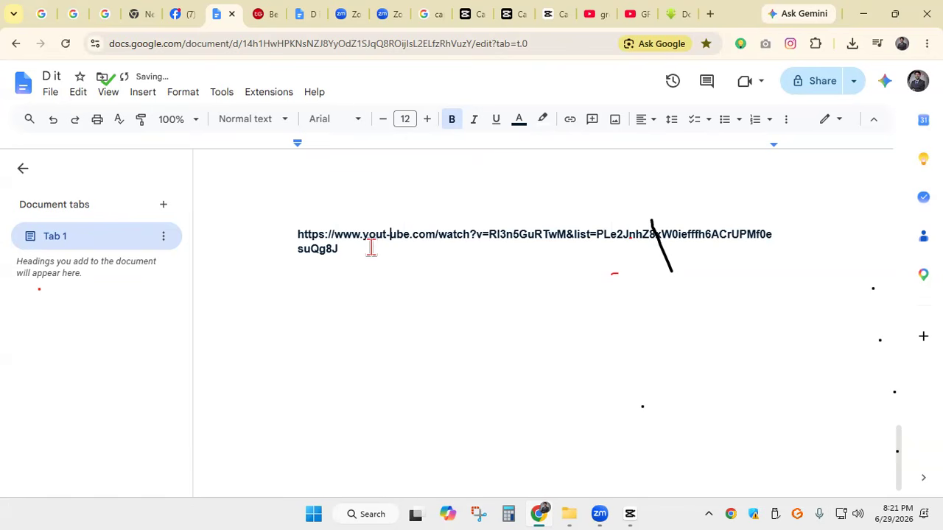
left_click_drag(363, 234, 386, 234)
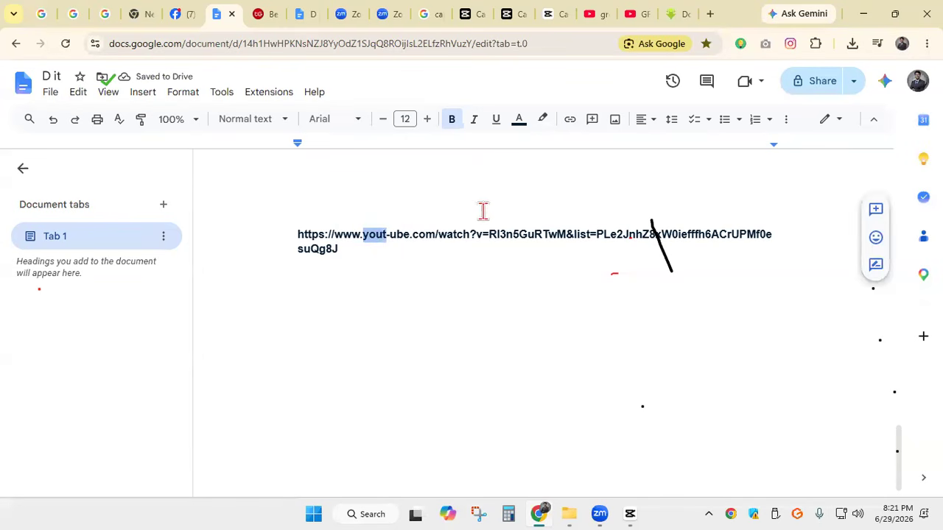
left_click(518, 119)
left_click(541, 161)
left_click(402, 289)
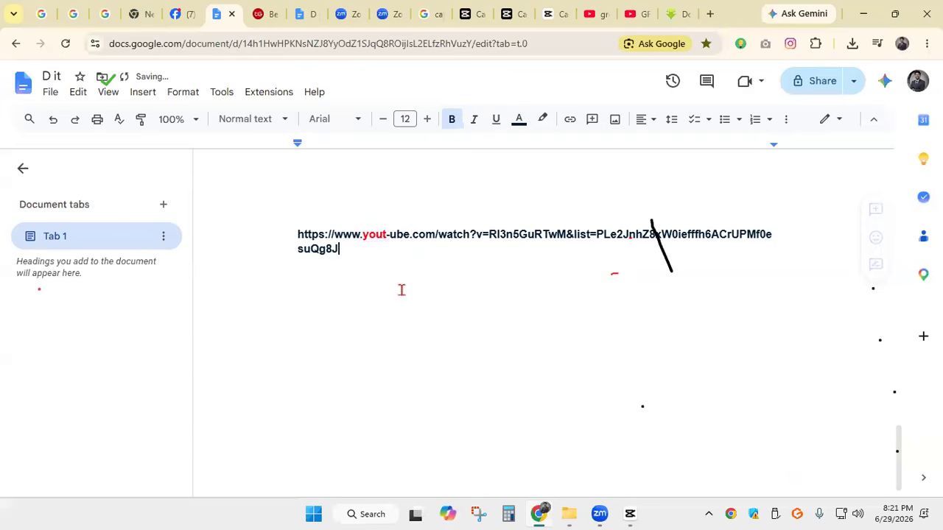
left_click_drag(391, 234, 411, 232)
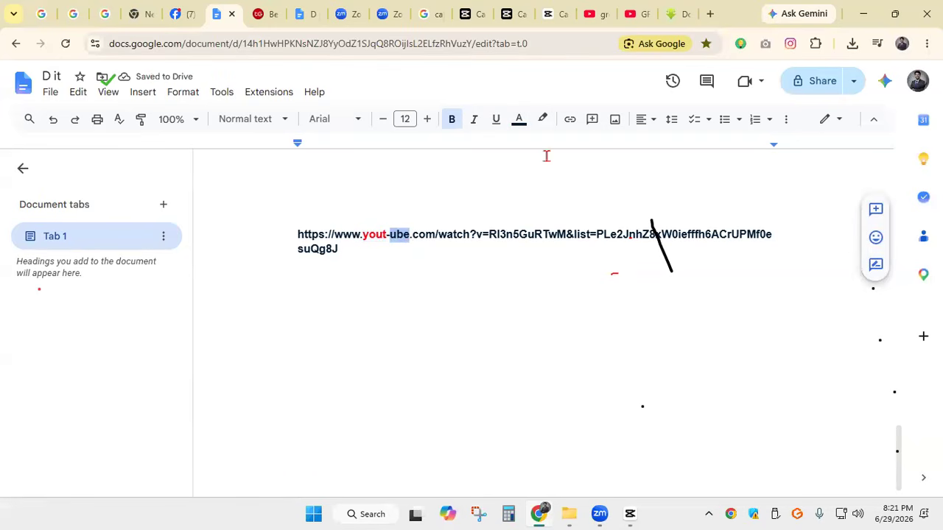
left_click(520, 123)
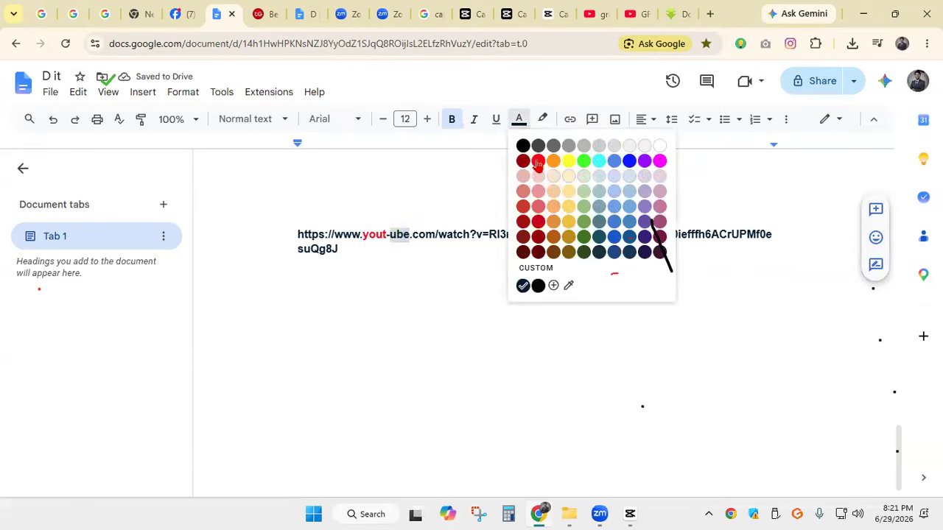
left_click(538, 162)
left_click(381, 261)
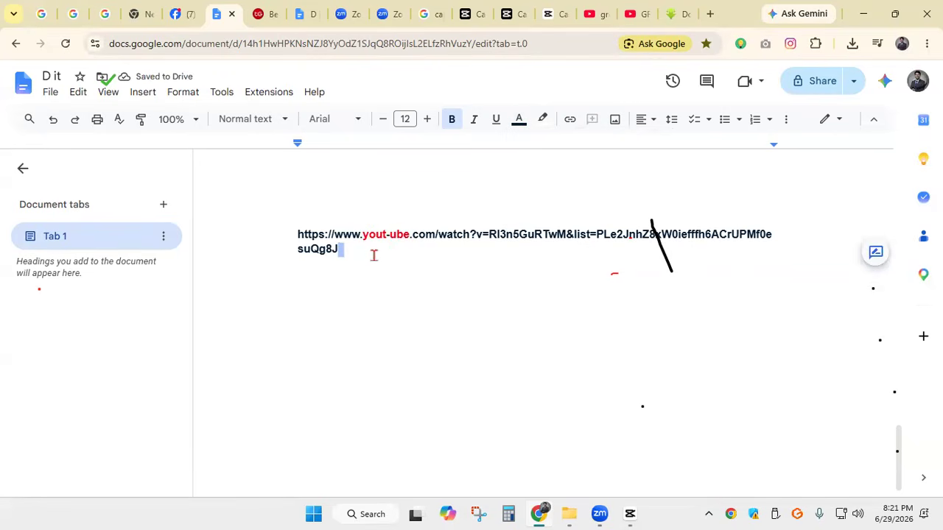
Try loading the dove birds video twice with its domain changed to yout-ube.com, going back to the YouTube page each time
left_click(636, 15)
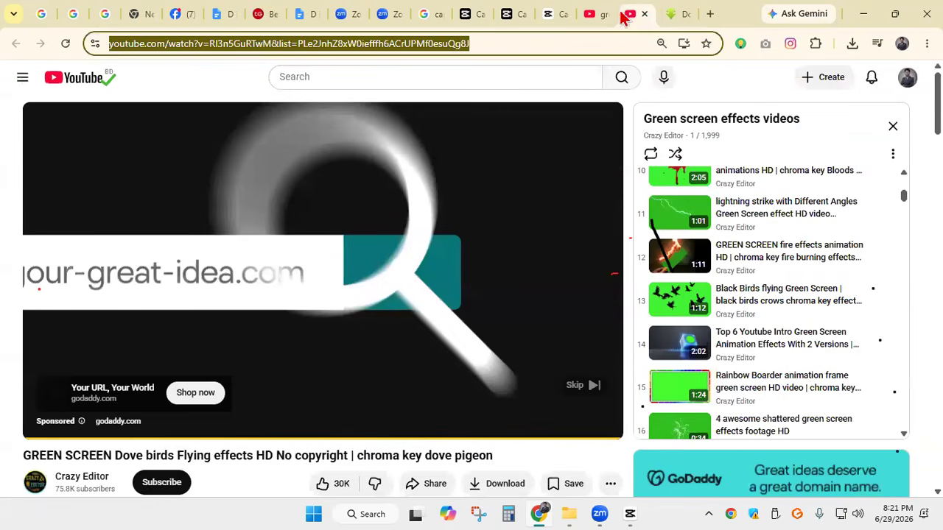
left_click(132, 45)
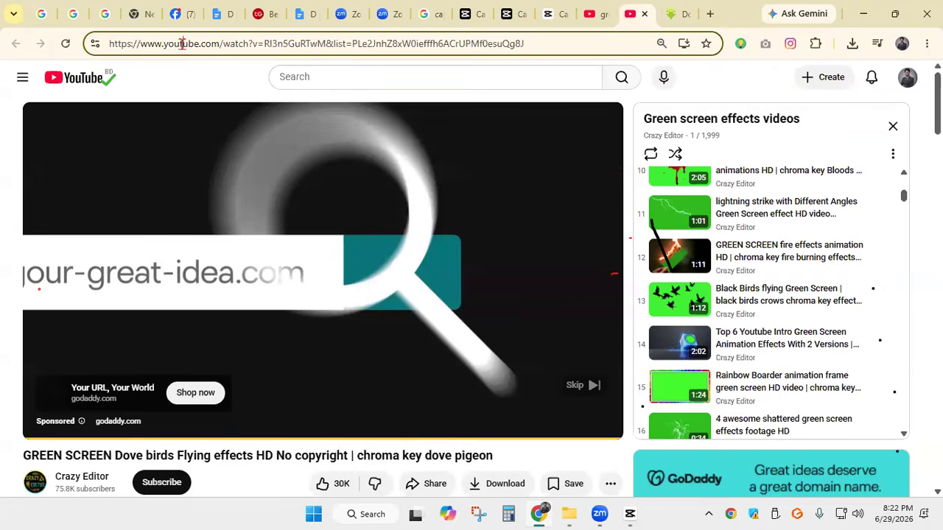
type("-")
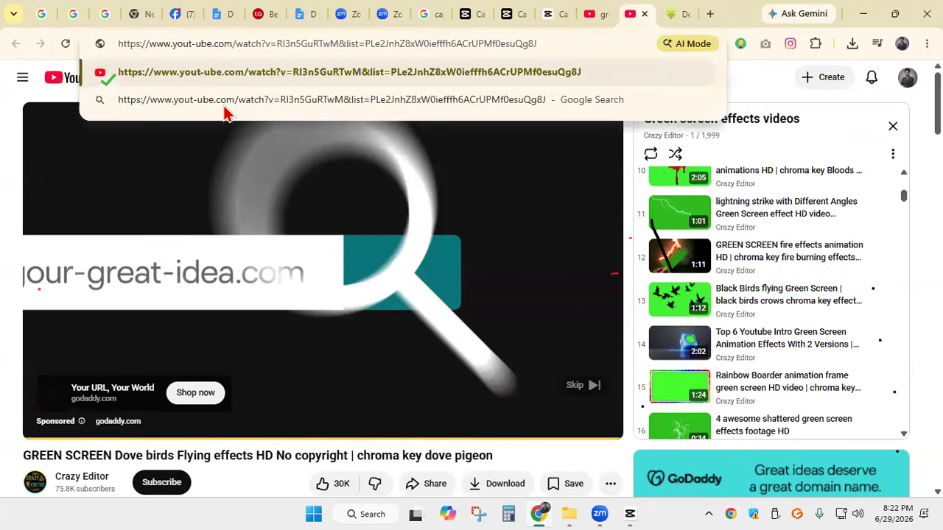
key("Return")
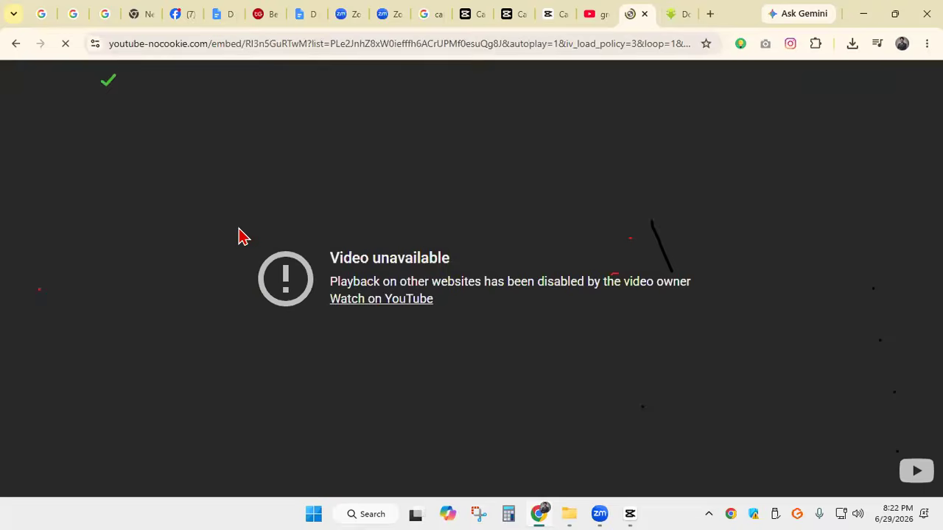
left_click(15, 44)
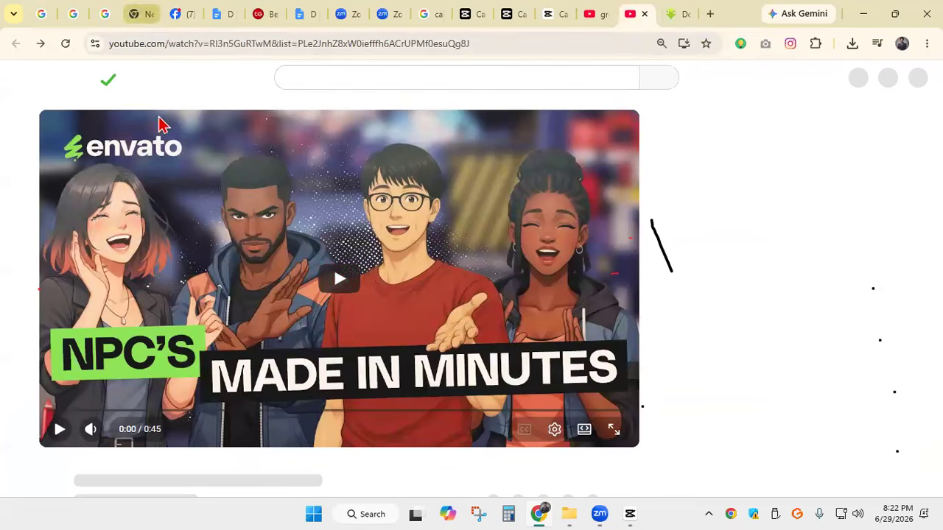
left_click(128, 46)
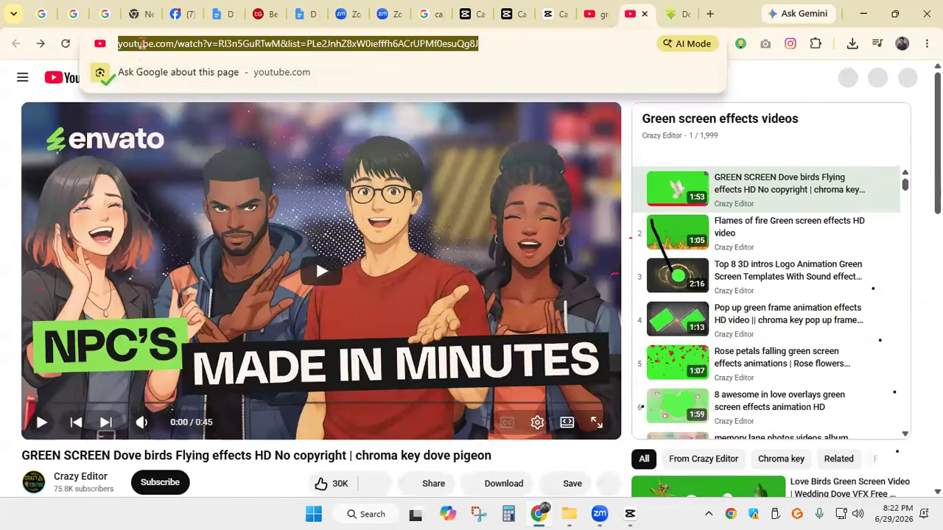
left_click(143, 46)
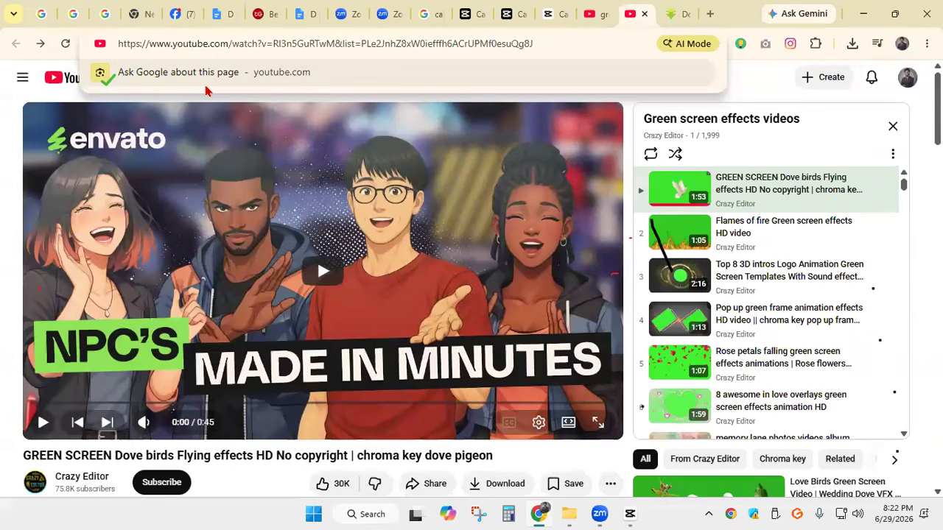
type("-")
key("Return")
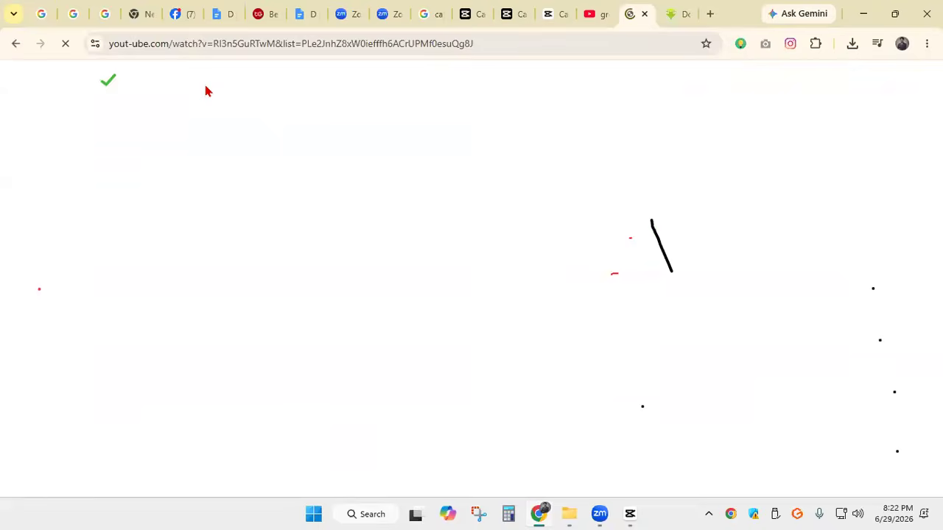
right_click(15, 45)
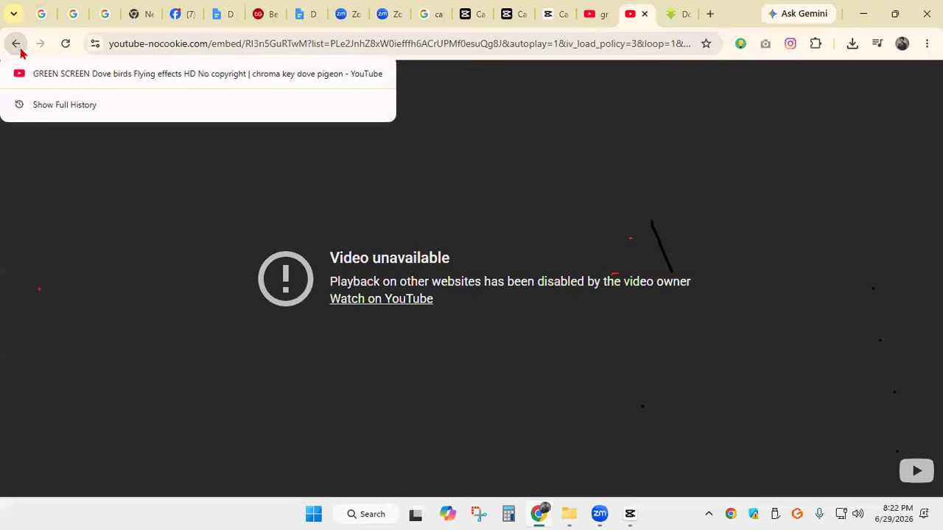
left_click(16, 43)
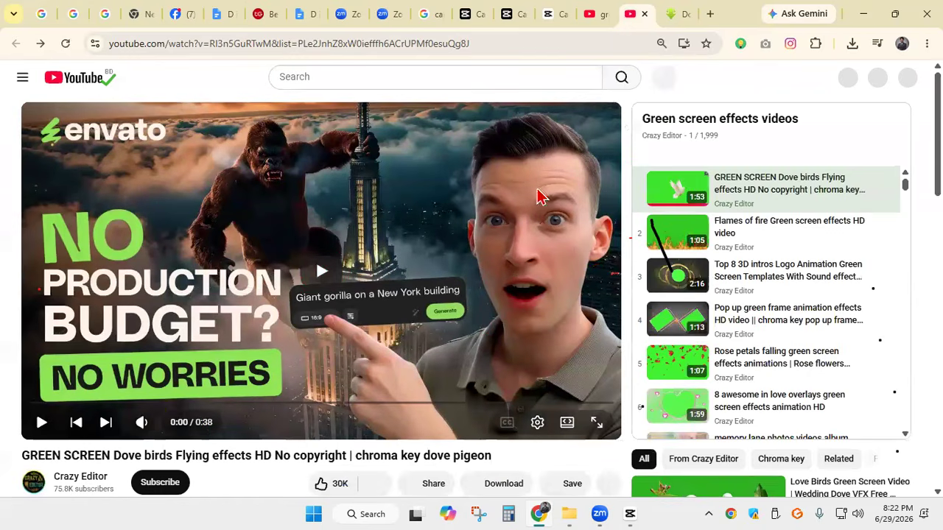
Look through the suggestions beneath the dove birds video and open the Black Birds flying Green Screen video by Crazy Editor
scroll(718, 251, "down", 2)
scroll(781, 327, "down", 4)
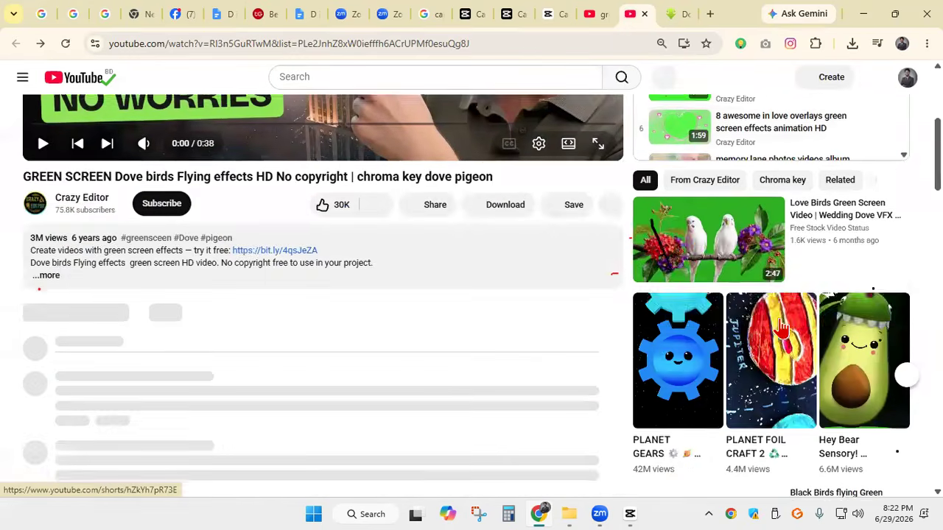
scroll(781, 328, "down", 3)
scroll(801, 246, "up", 5)
scroll(799, 245, "down", 2)
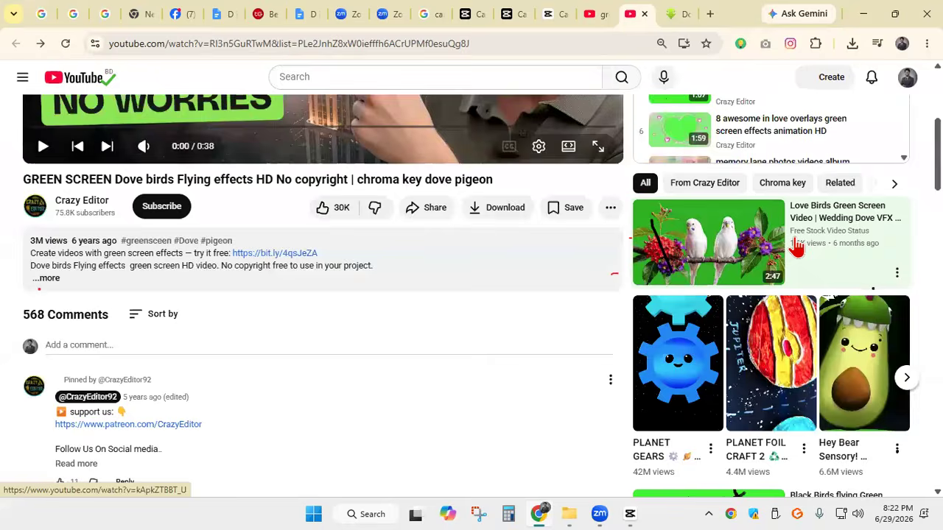
scroll(797, 249, "down", 2)
scroll(706, 151, "down", 4)
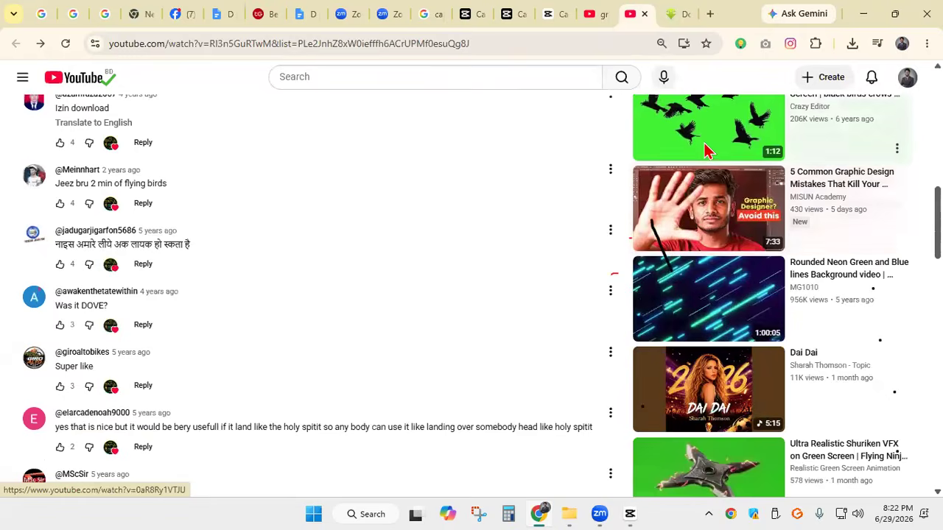
scroll(706, 151, "up", 3)
scroll(706, 151, "down", 4)
left_click(708, 151)
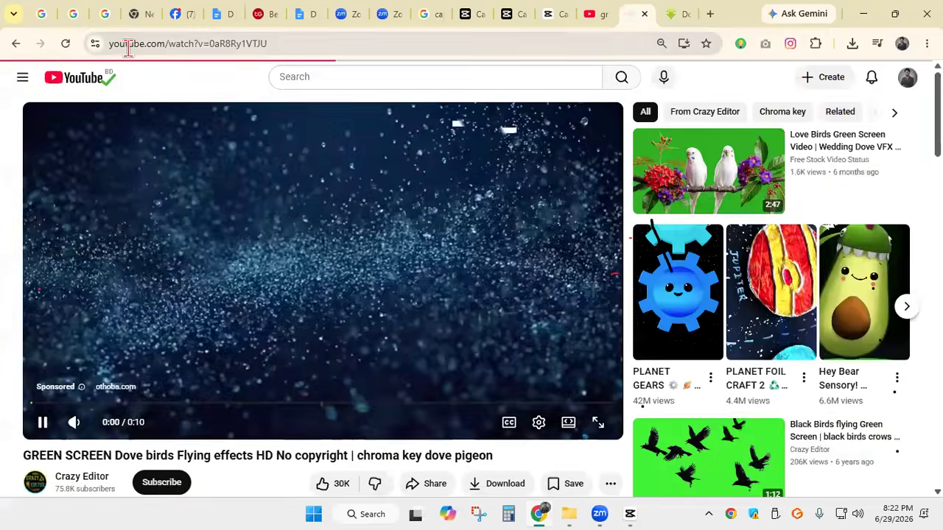
Try loading the black birds video with a hyphen added to its address, making the domain yout-ube.com
left_click(131, 44)
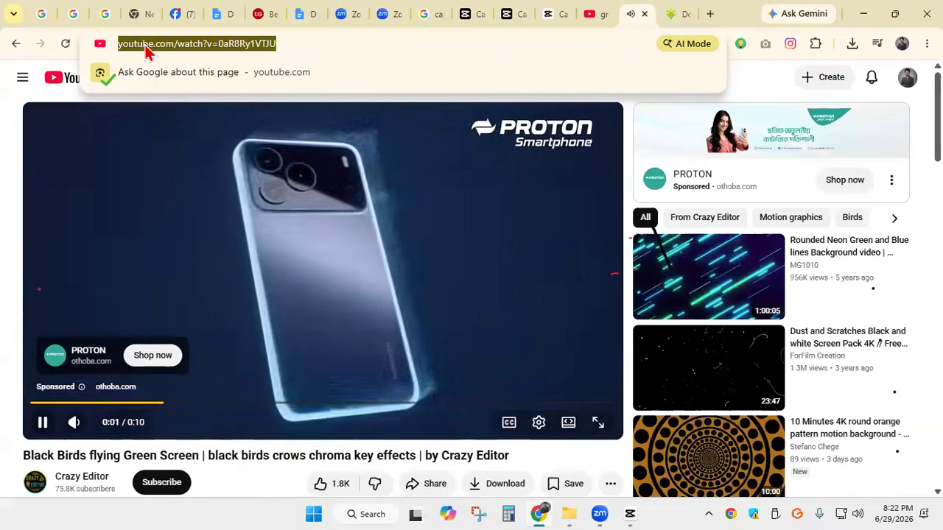
left_click(192, 43)
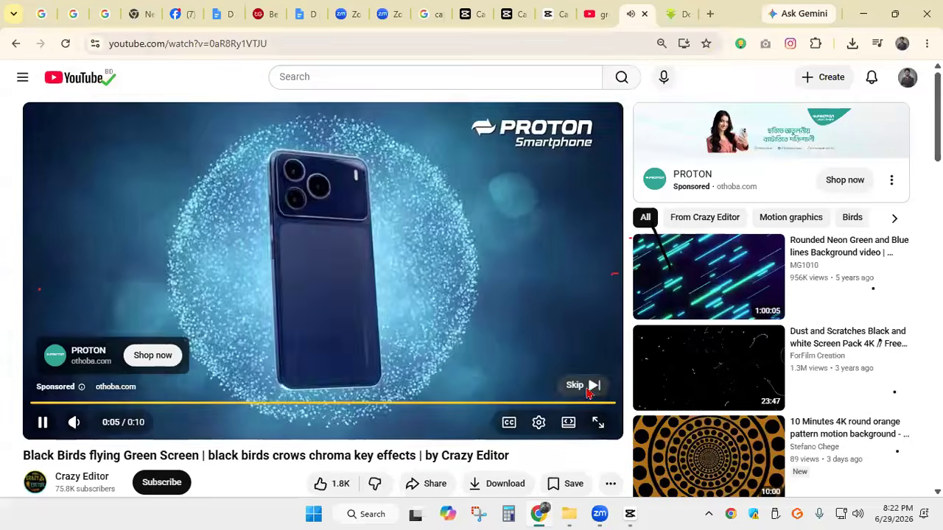
left_click(589, 386)
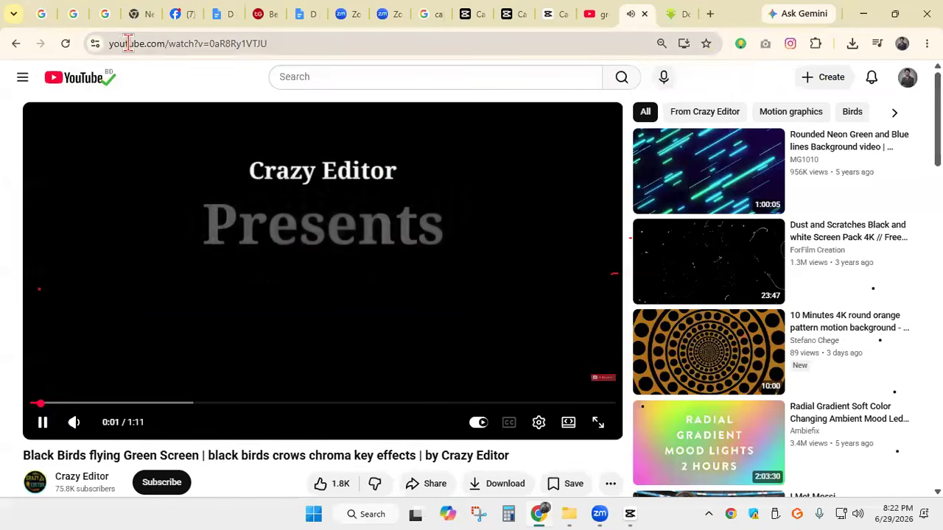
left_click(129, 44)
left_click(141, 45)
left_click(196, 44)
type("-")
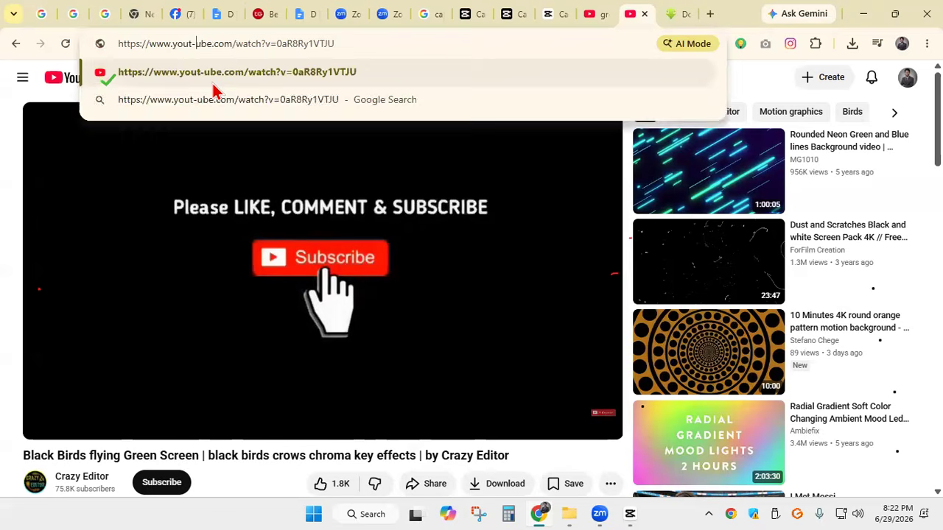
key("Return")
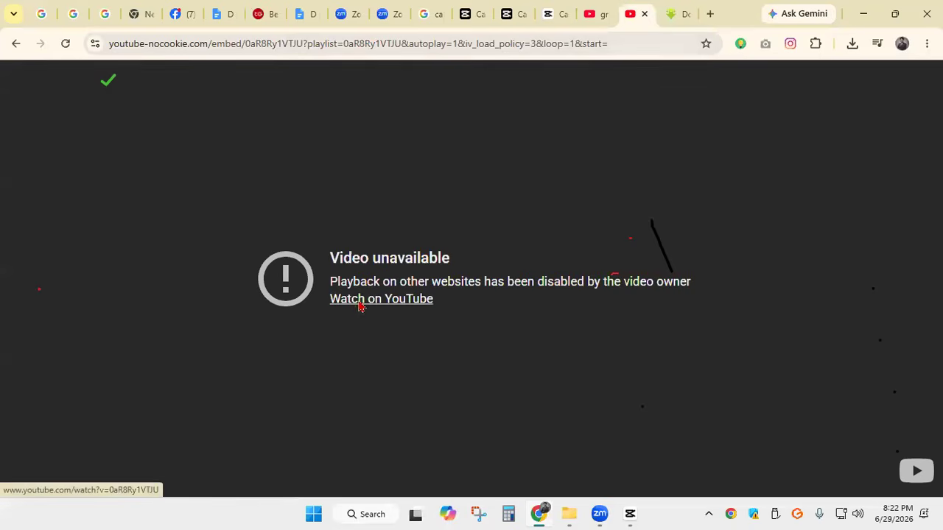
Reopen the black birds video on YouTube from the unavailable page, and close both browser tabs that hold it
left_click(358, 303)
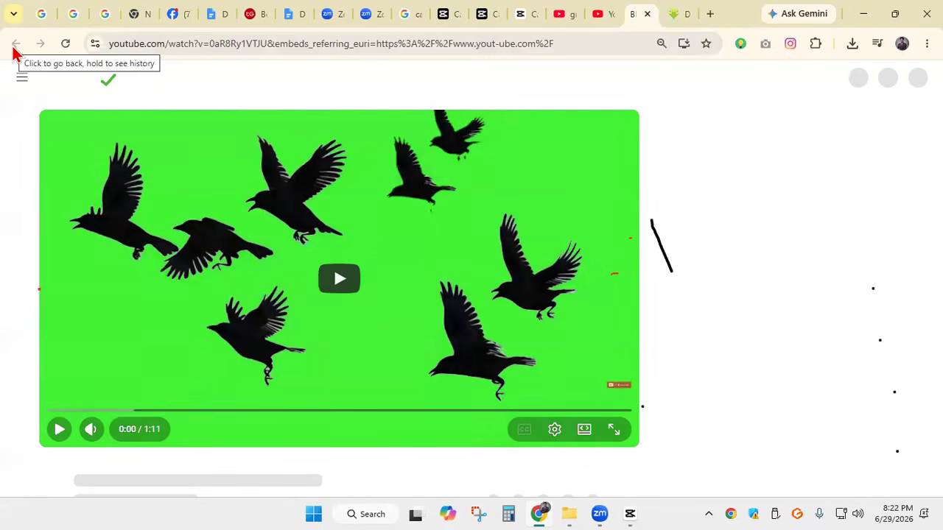
left_click(648, 15)
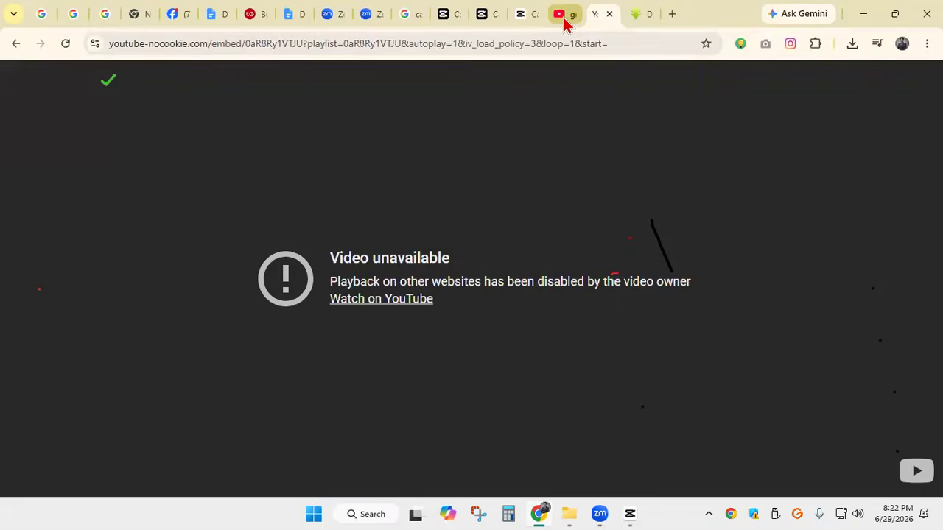
left_click(565, 15)
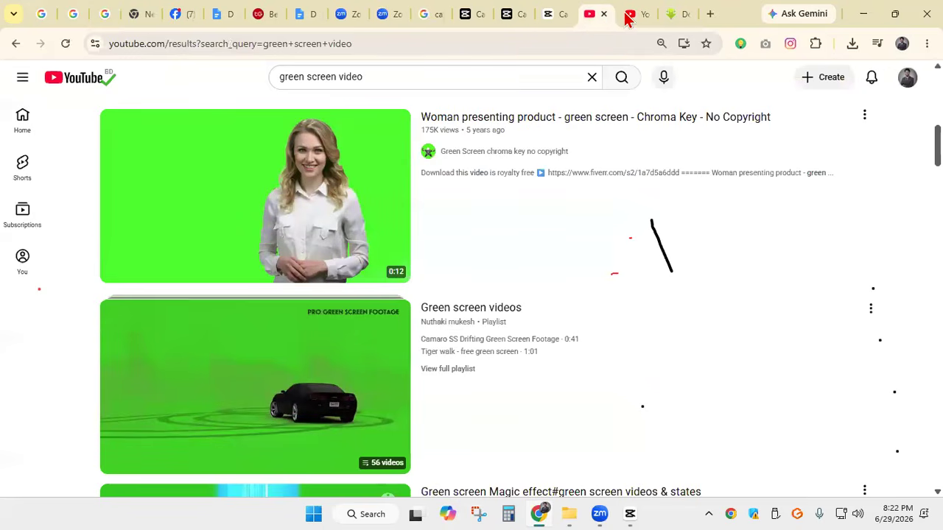
left_click(624, 18)
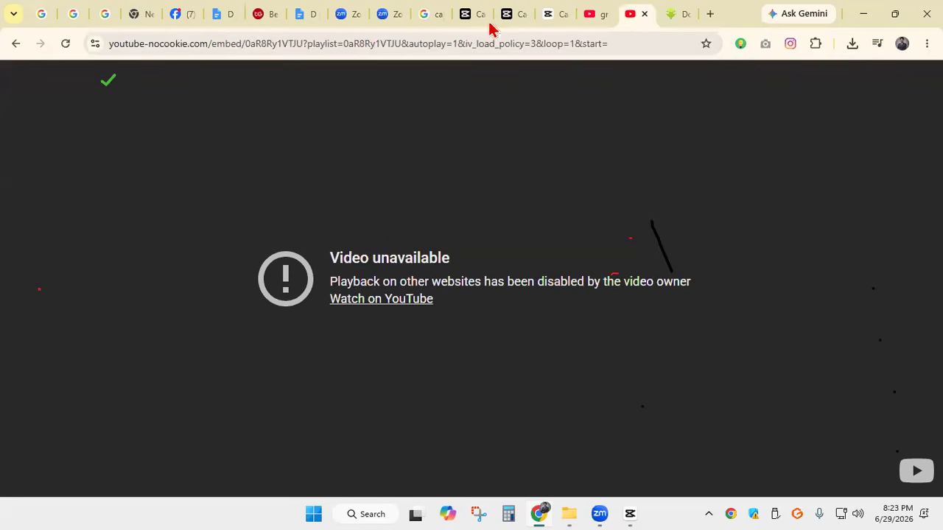
left_click(646, 14)
Go back from SaveFrom.net to the Woman presenting product video, play it through yout-ube.com, and return to its YouTube page
scroll(317, 162, "up", 6)
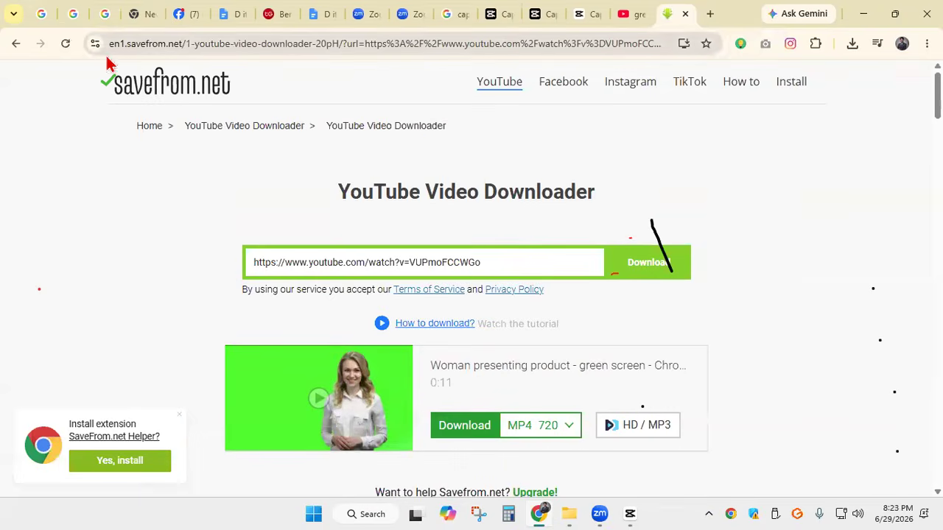
left_click(15, 46)
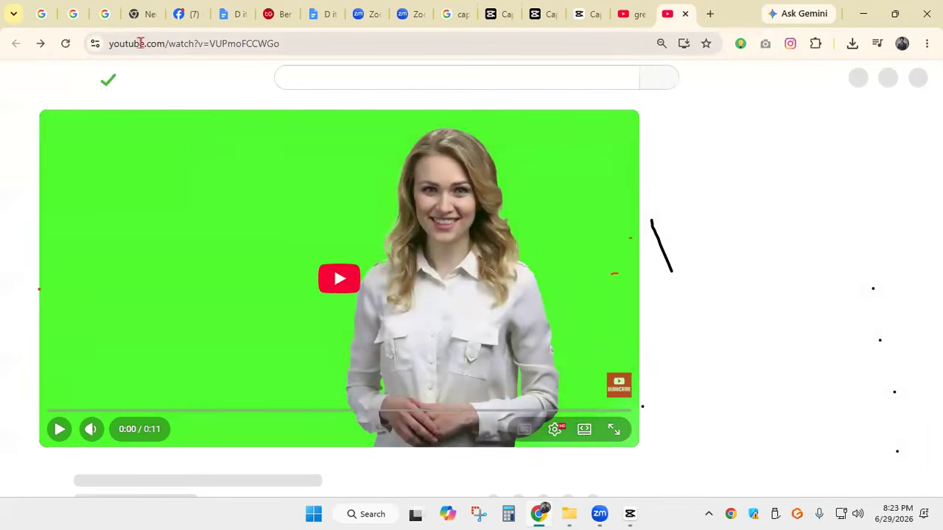
left_click(134, 44)
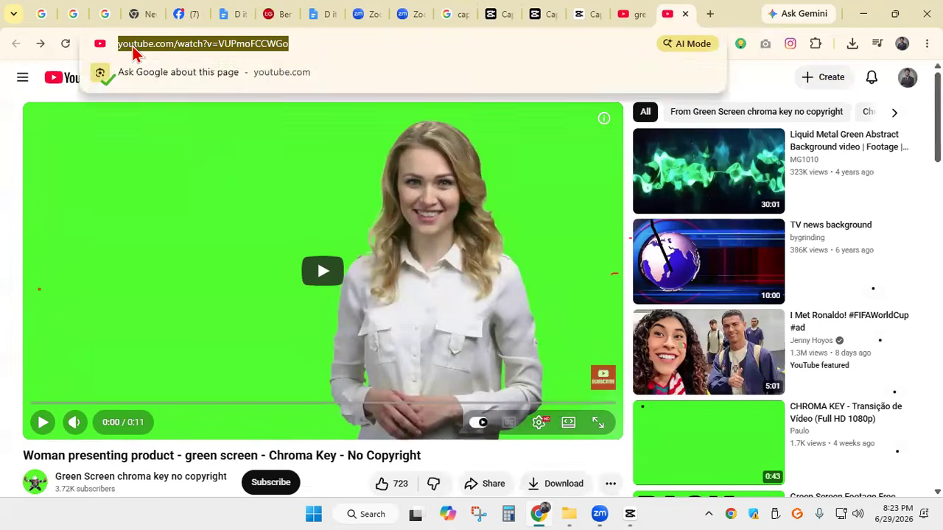
left_click(129, 46)
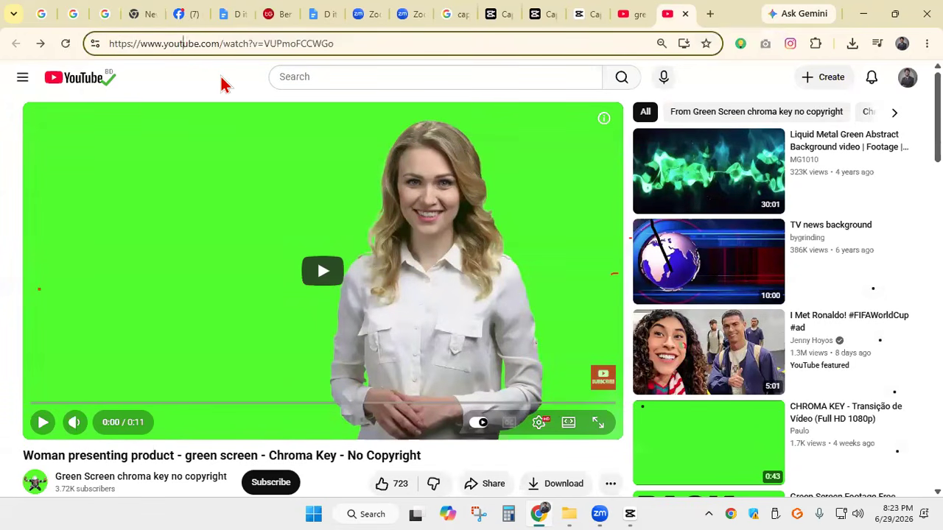
type("-")
key("Return")
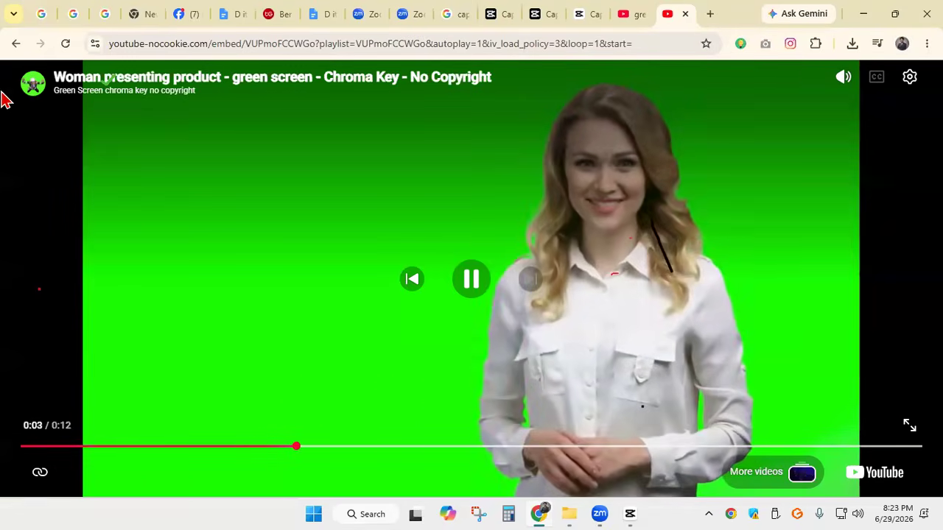
left_click(16, 44)
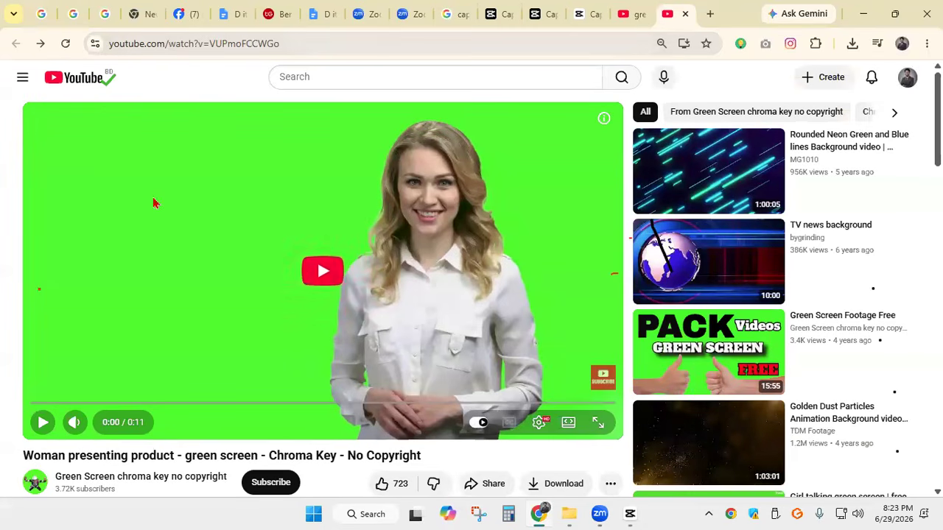
In the "D it" document, remove the hyphen from the link's yout-ube domain and insert ss directly before youtube
left_click(182, 44)
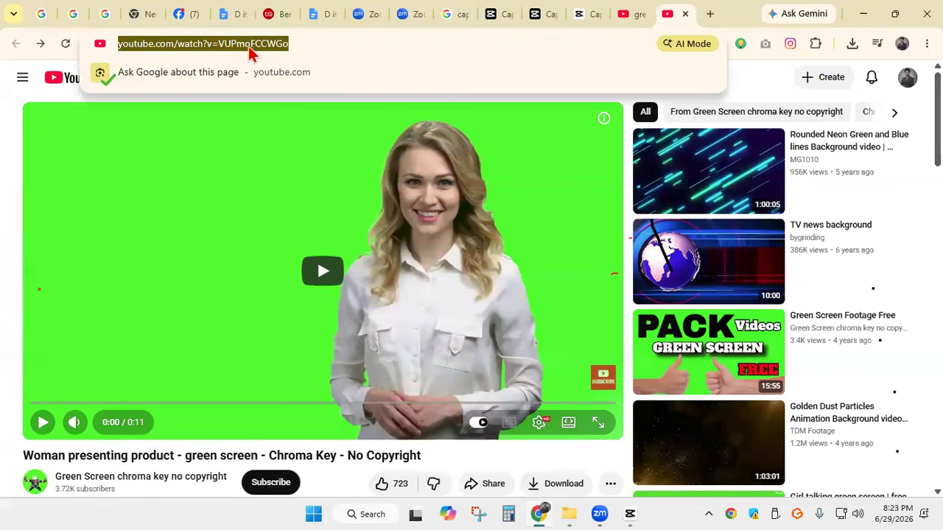
left_click(318, 14)
scroll(458, 308, "down", 20)
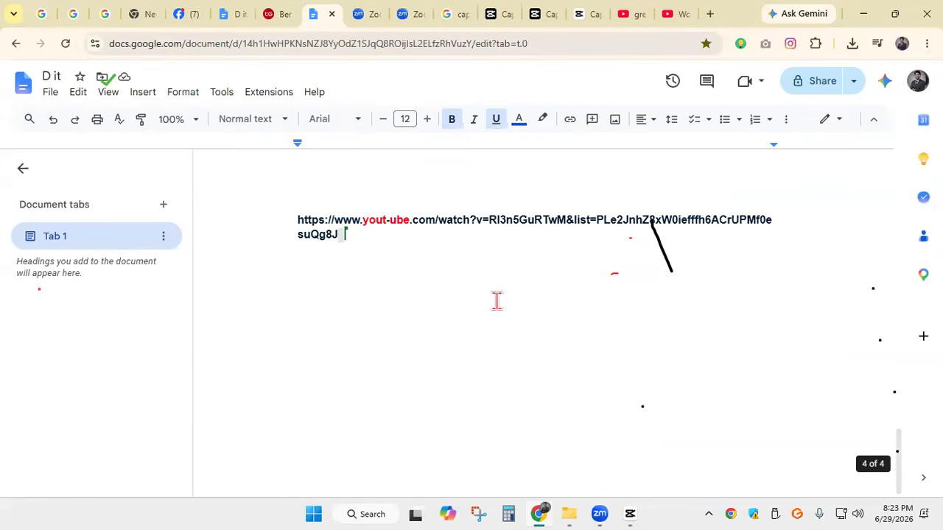
left_click(391, 220)
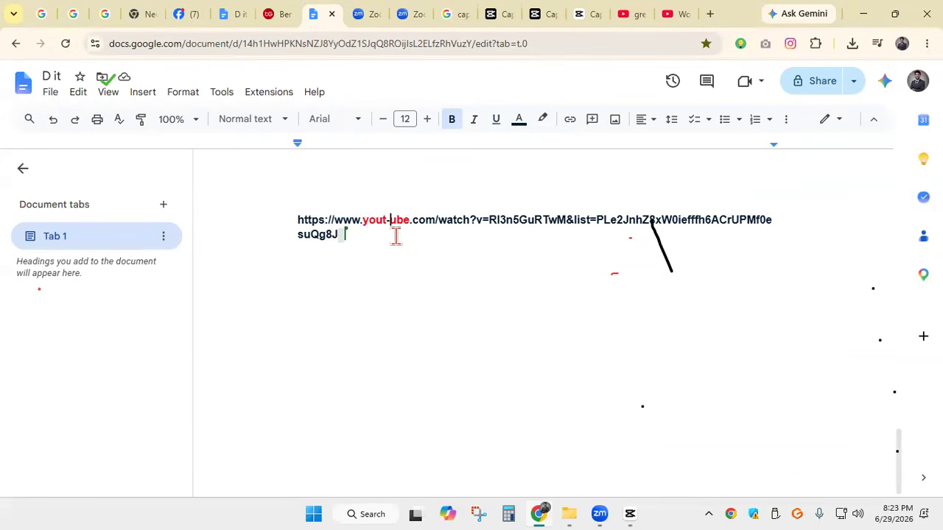
key("BackSpace")
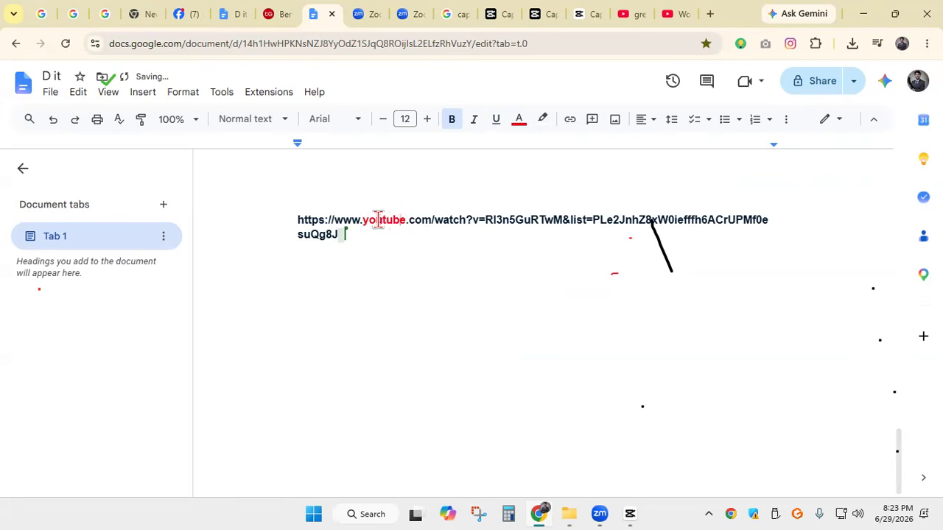
left_click(364, 220)
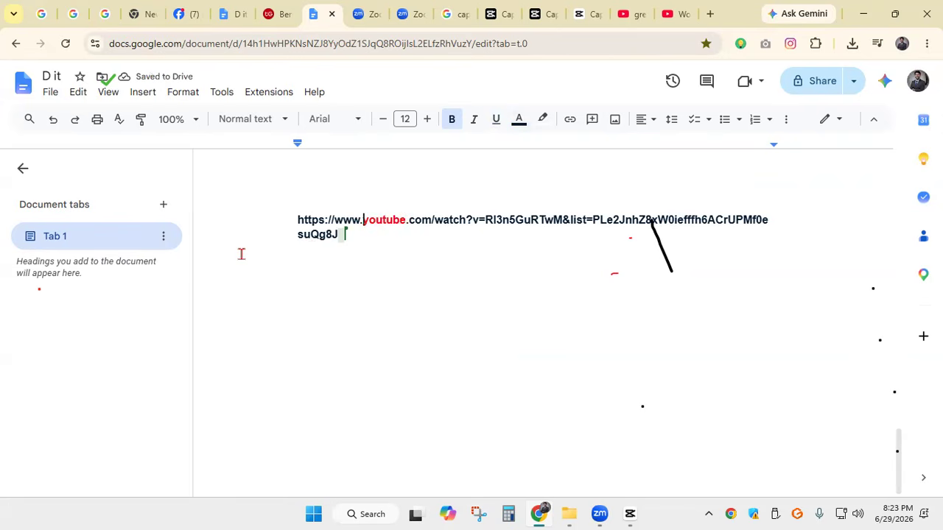
type("ss")
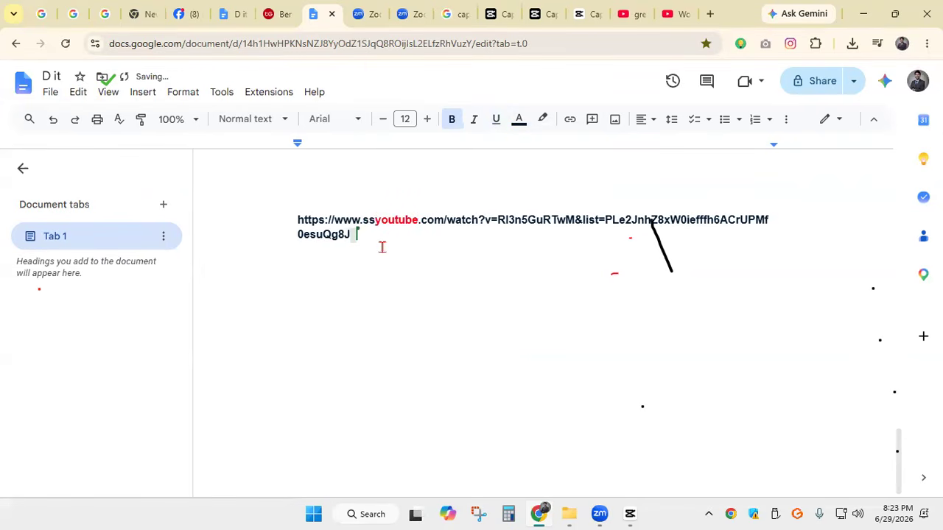
Try giving the inserted ss a dark highlight colour, and delete the ss from the link
key("shift+Left")
key("shift+Left")
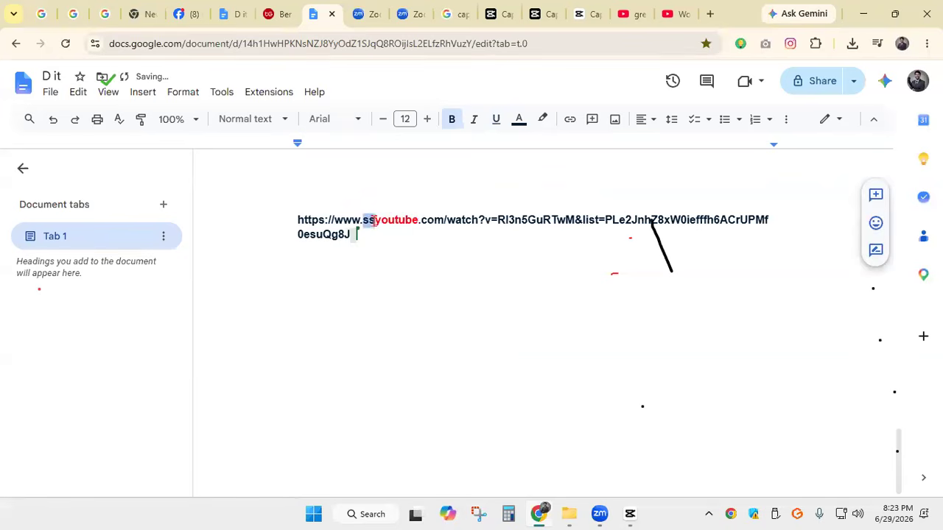
left_click(542, 119)
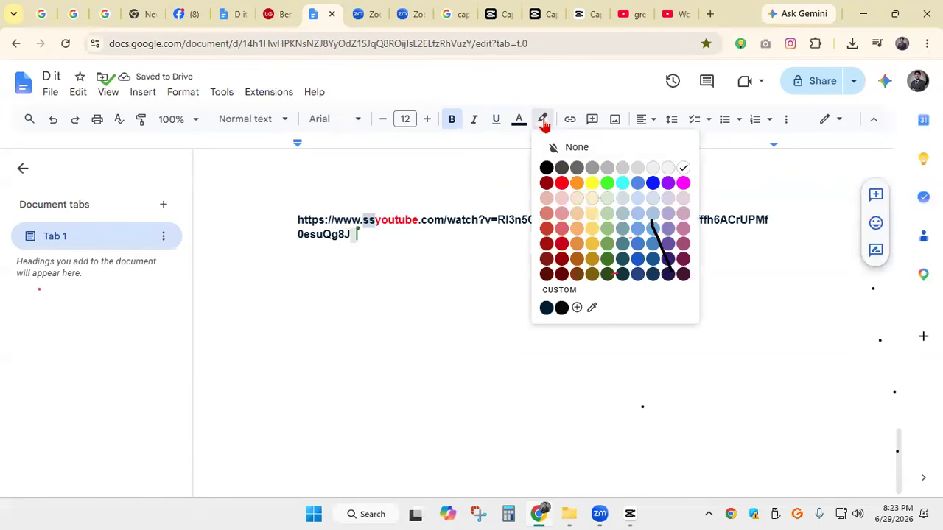
left_click(604, 263)
left_click(373, 243)
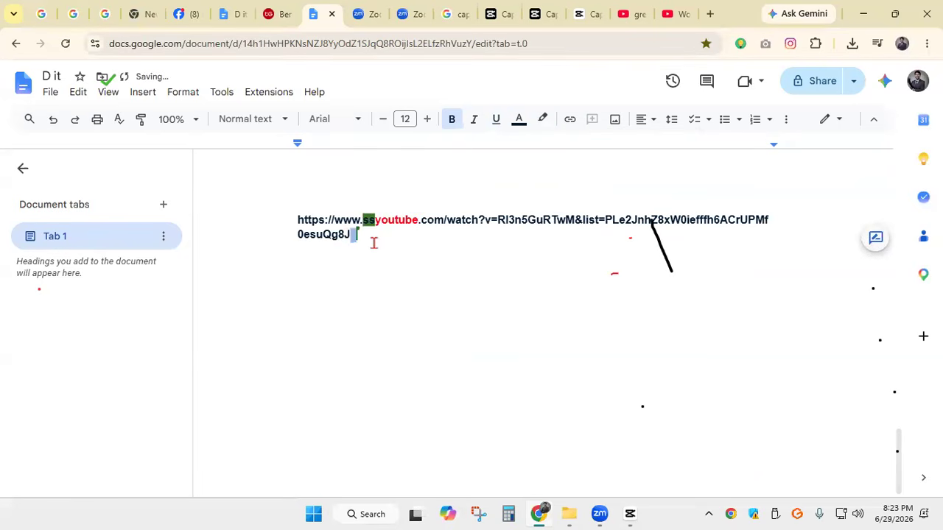
left_click(543, 121)
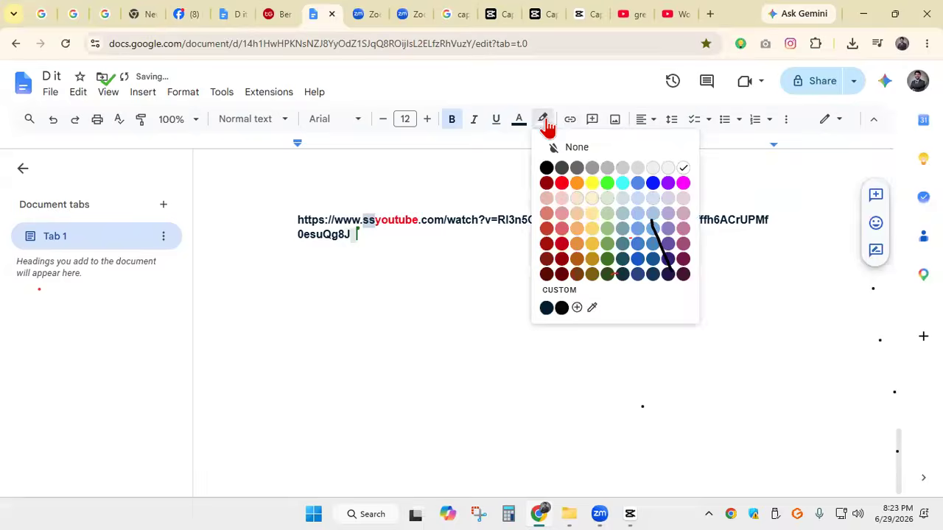
left_click(637, 283)
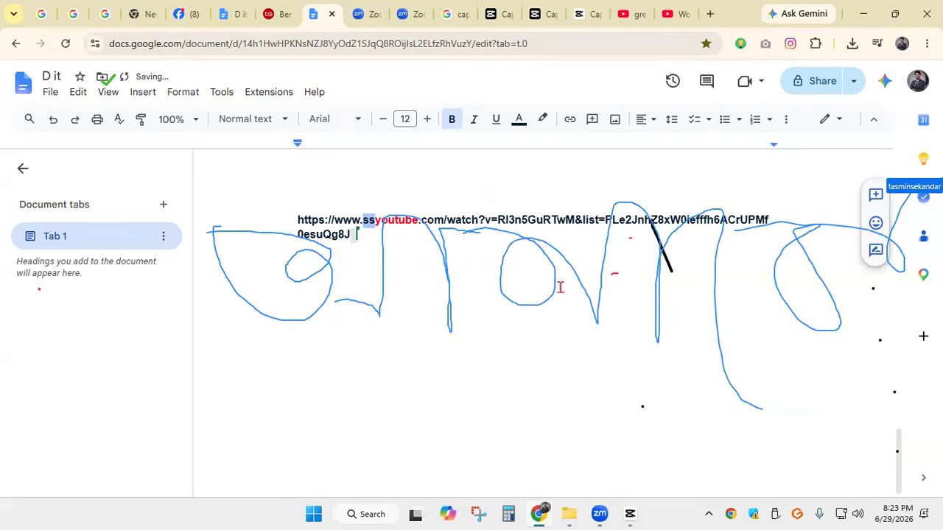
key("BackSpace")
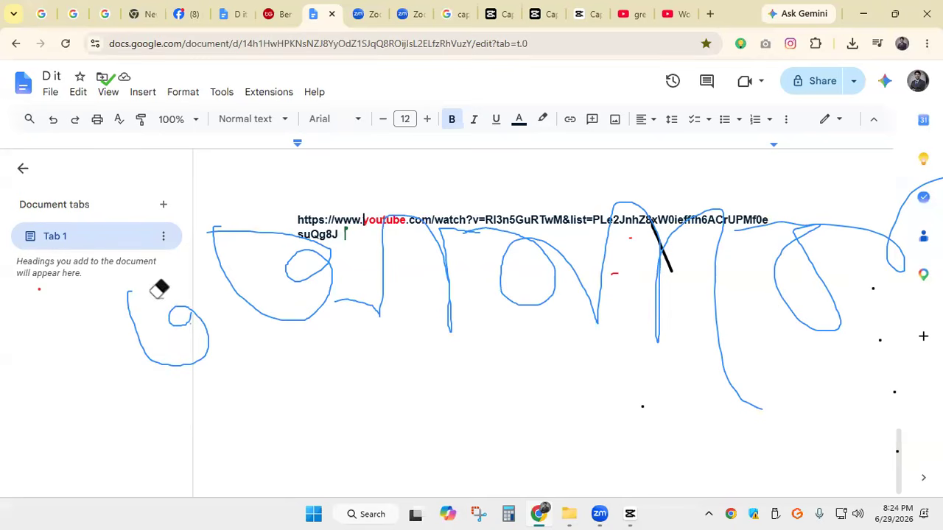
Erase the handwriting annotations over the document, insert ss before youtube in the link, and enlarge the ss by two font-size steps
mouse_move(208, 303)
left_mouse_down()
mouse_move(378, 262)
mouse_move(886, 198)
mouse_move(715, 284)
left_mouse_up()
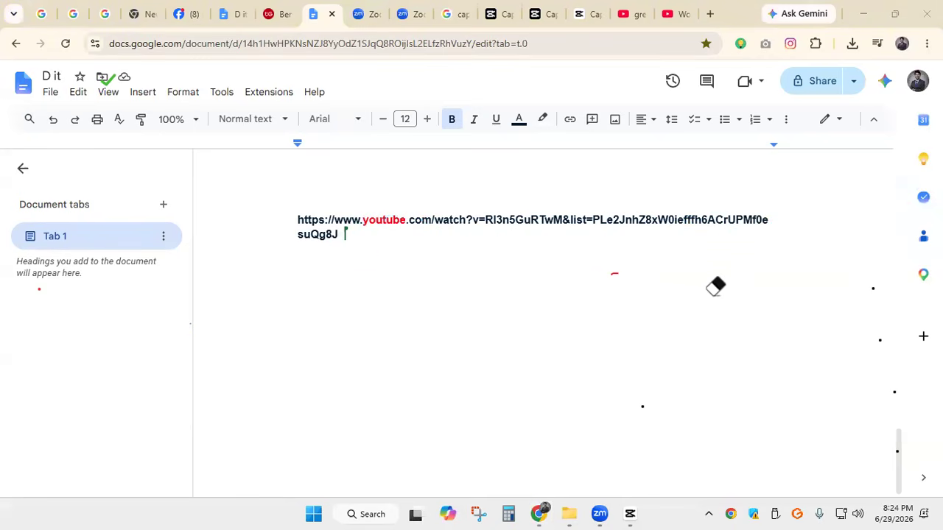
left_click(362, 219)
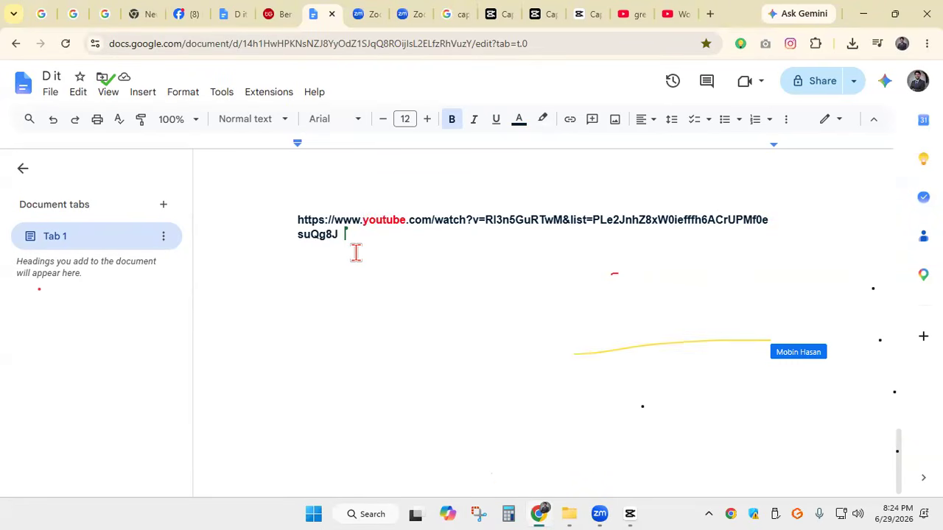
type("ss")
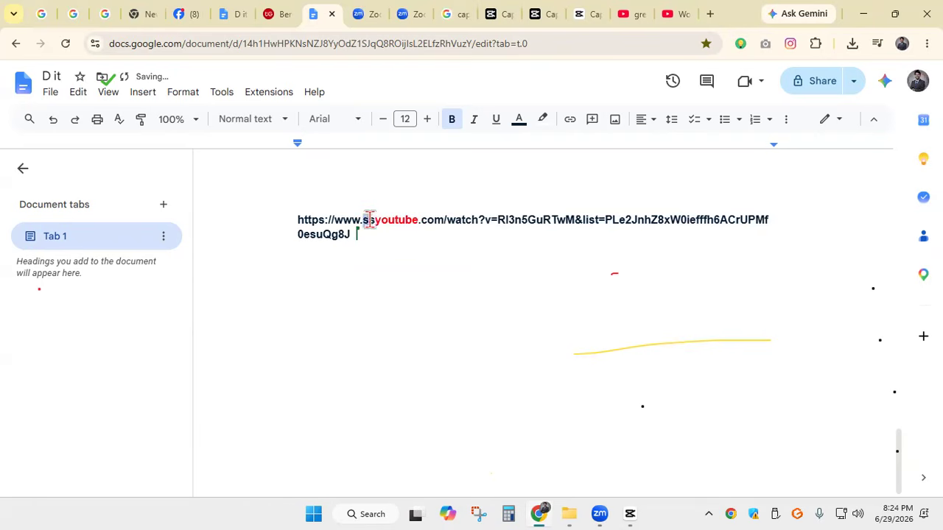
left_click_drag(370, 219, 376, 220)
left_click(426, 120)
left_click(425, 120)
left_click(386, 256)
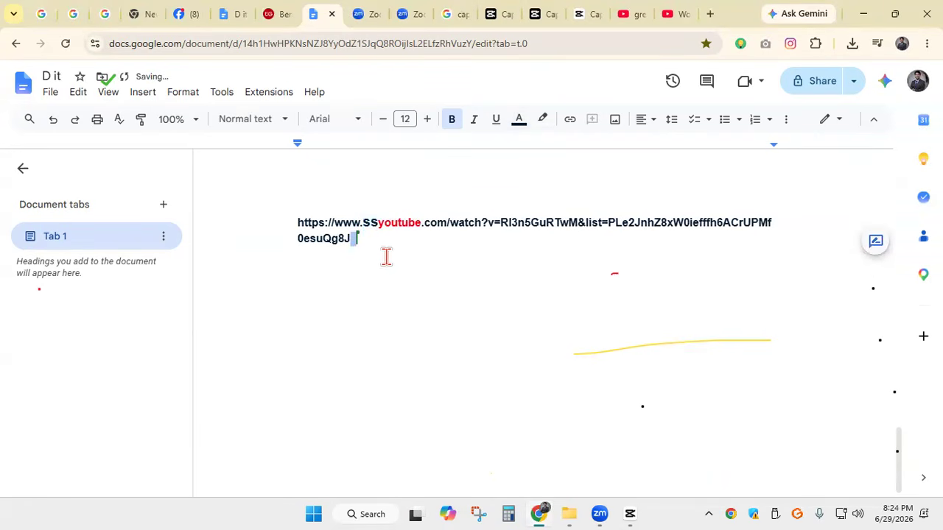
Switch to CapCut, import "Woman presenting product - green screen - Chroma Key - No Copyright.mp4" from Downloads, and add it to the timeline
left_click(422, 338)
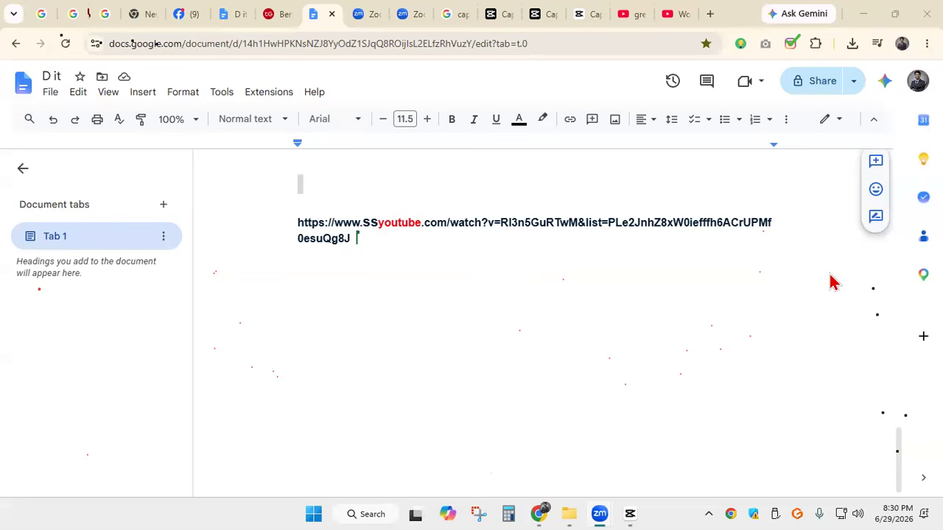
left_click(830, 275)
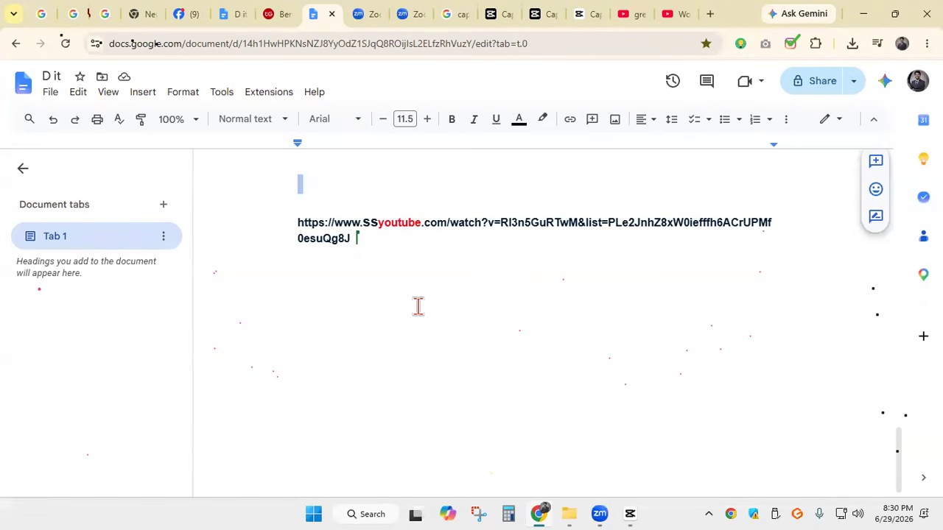
left_click(863, 15)
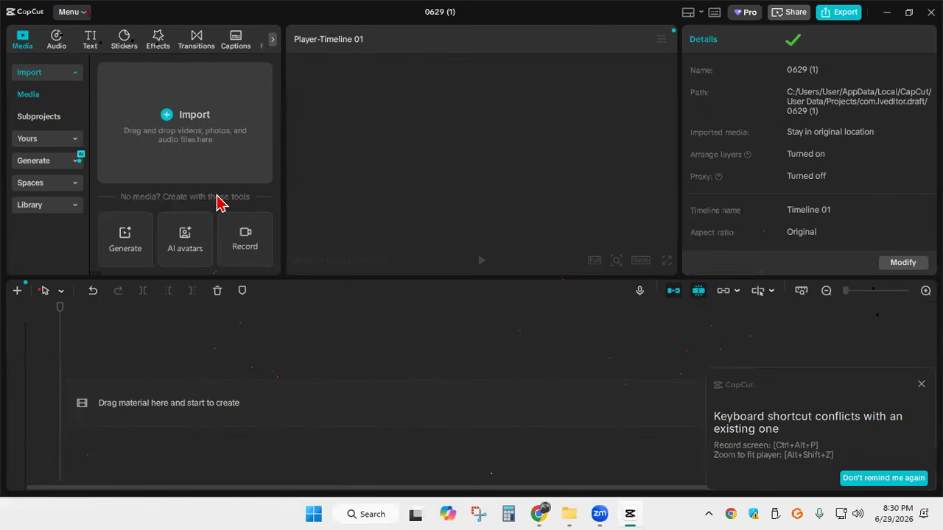
left_click(168, 127)
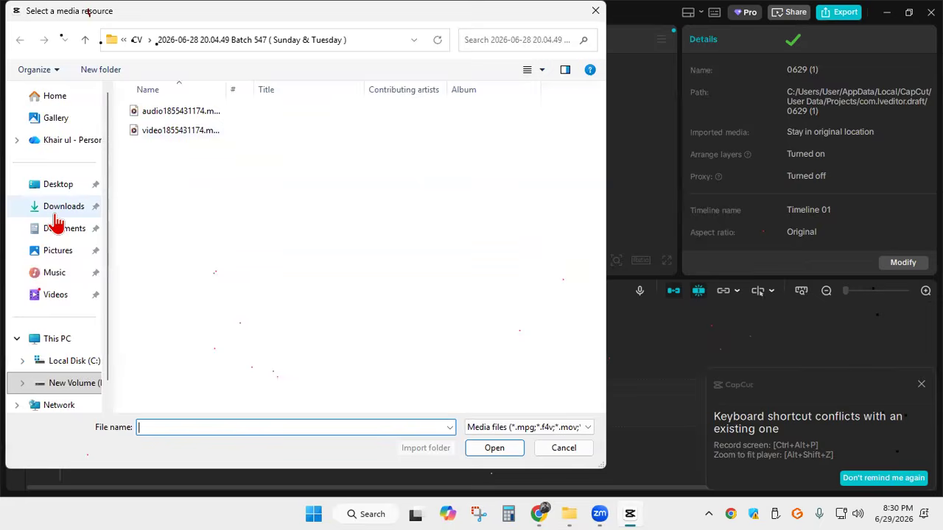
left_click(55, 212)
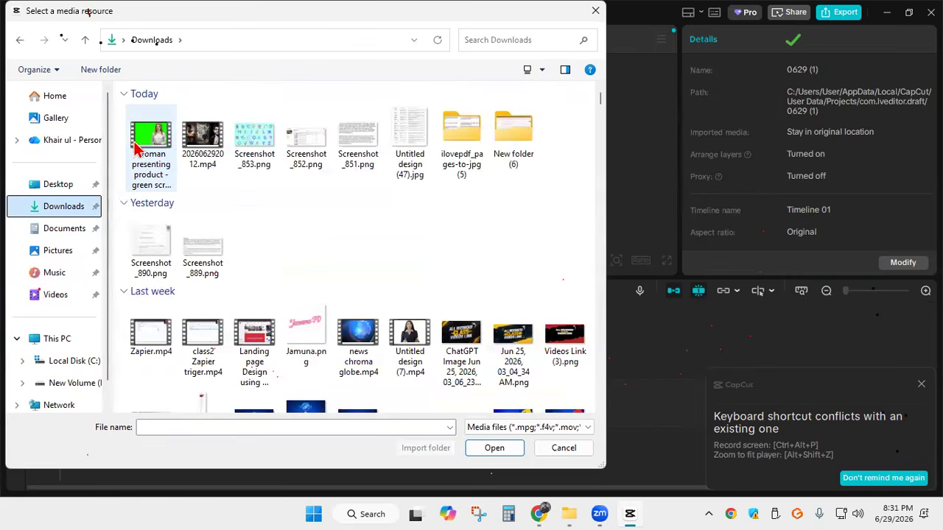
left_click(140, 147)
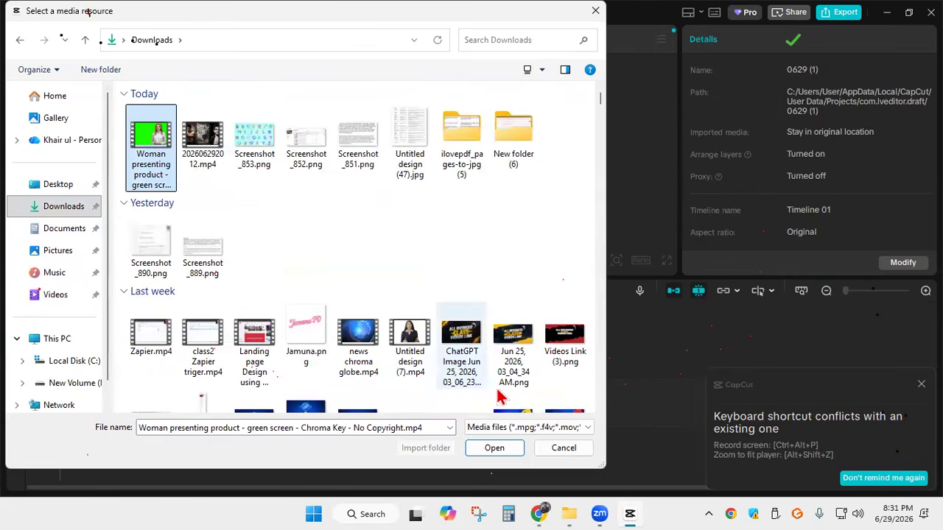
left_click(493, 446)
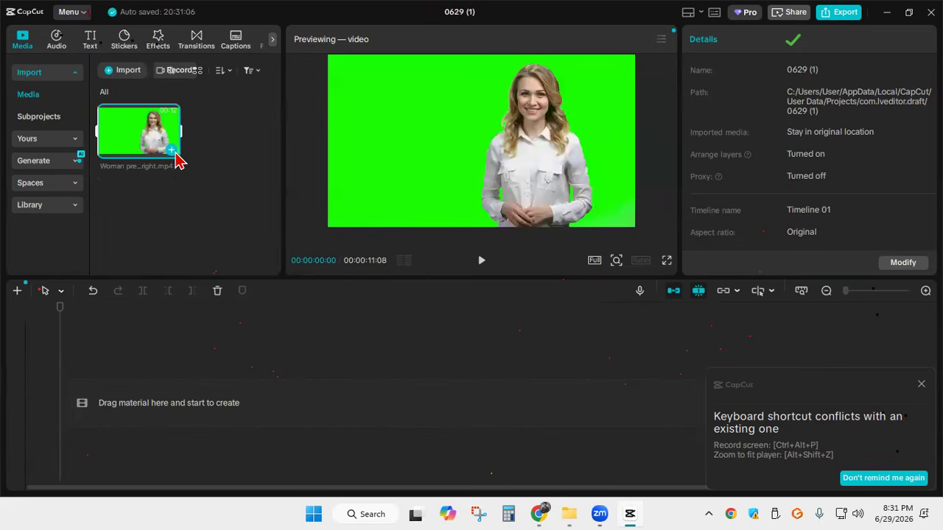
left_click(173, 153)
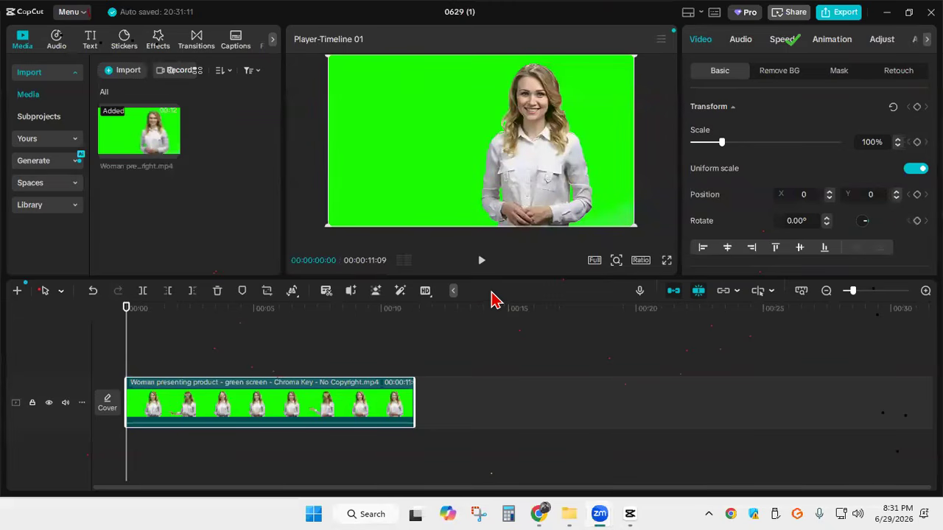
Import the video 202606292012.mp4 from the Downloads folder into the project media
left_click(125, 70)
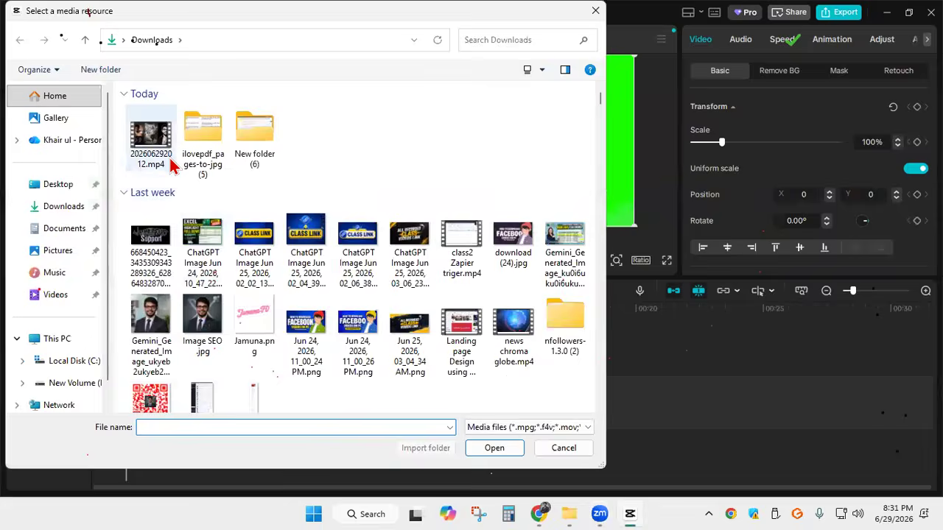
left_click(158, 151)
left_click(209, 157)
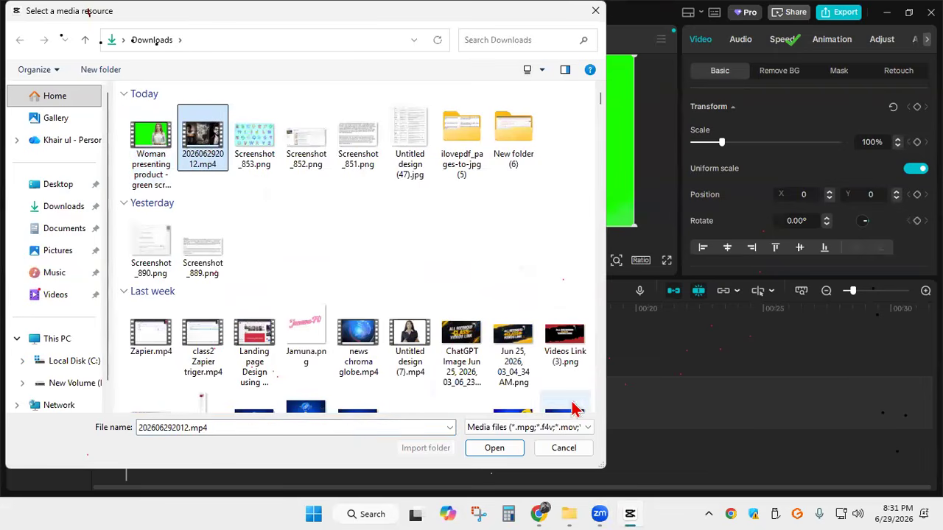
left_click(494, 447)
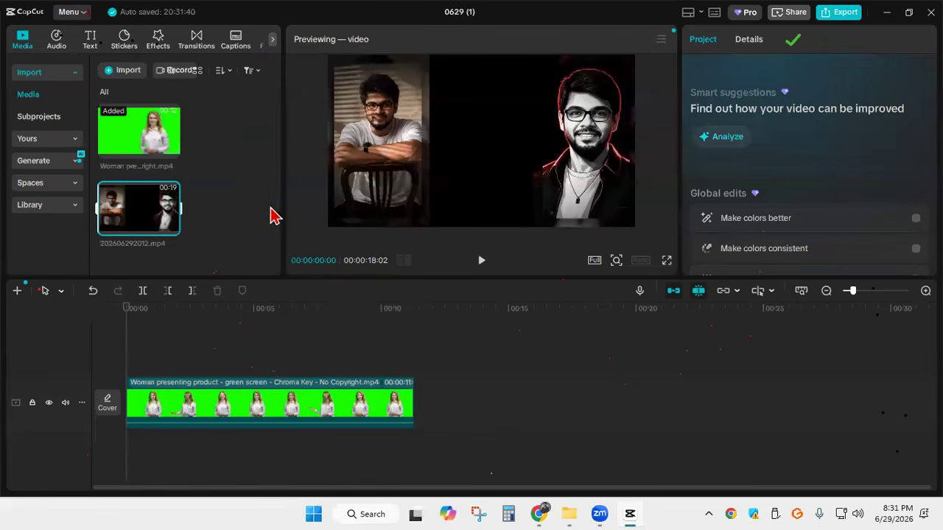
Import RUN-IN-SEABEACH-broken-heart-ver.mp4 from "New folder (23)" inside Downloads into the project media
key("ctrl+i")
scroll(402, 231, "down", 5)
scroll(401, 231, "down", 10)
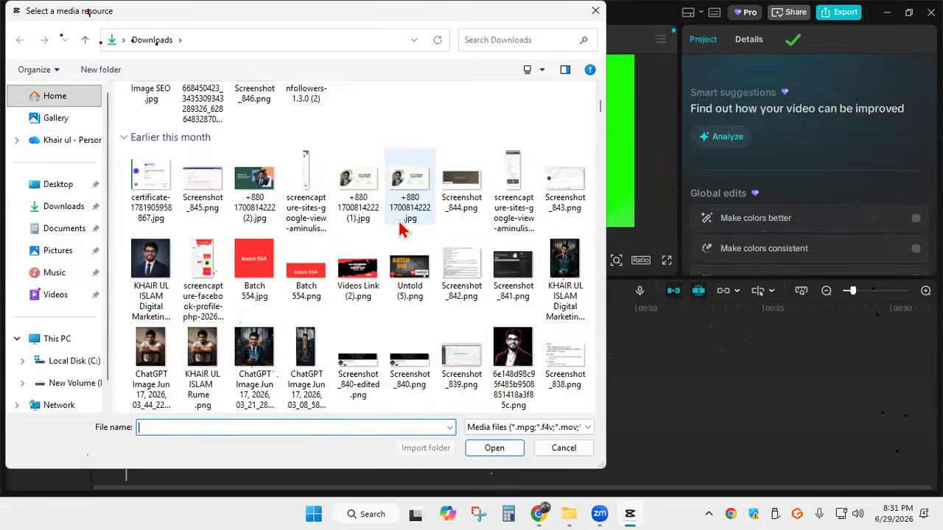
scroll(402, 227, "down", 10)
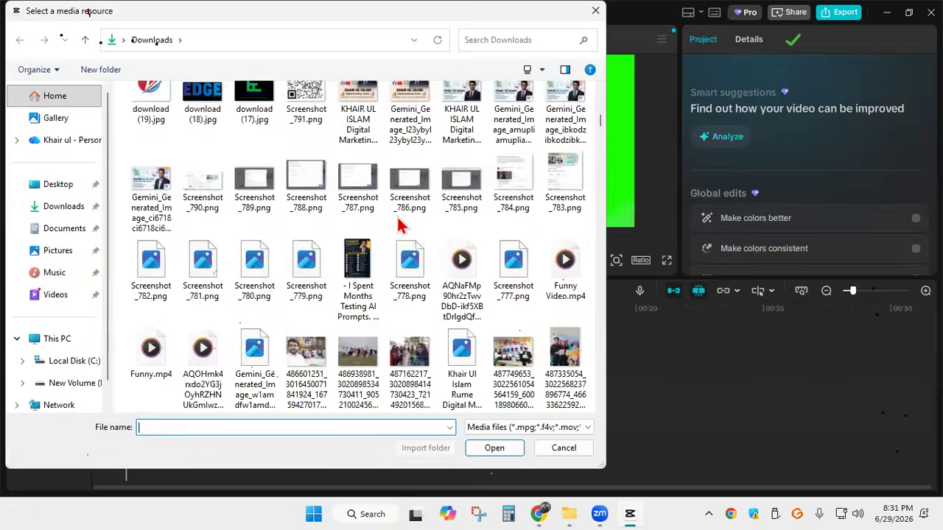
scroll(401, 227, "down", 10)
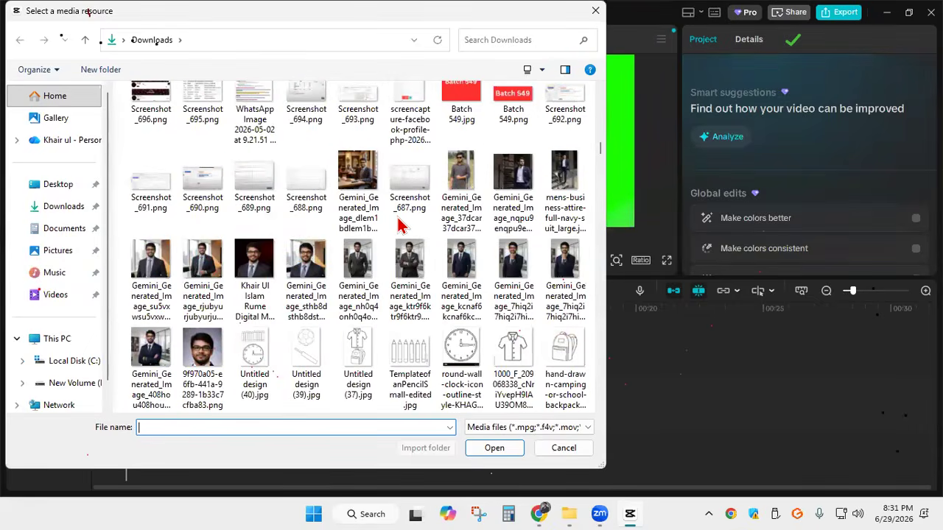
scroll(401, 227, "up", 2)
scroll(398, 227, "down", 6)
scroll(388, 228, "up", 2)
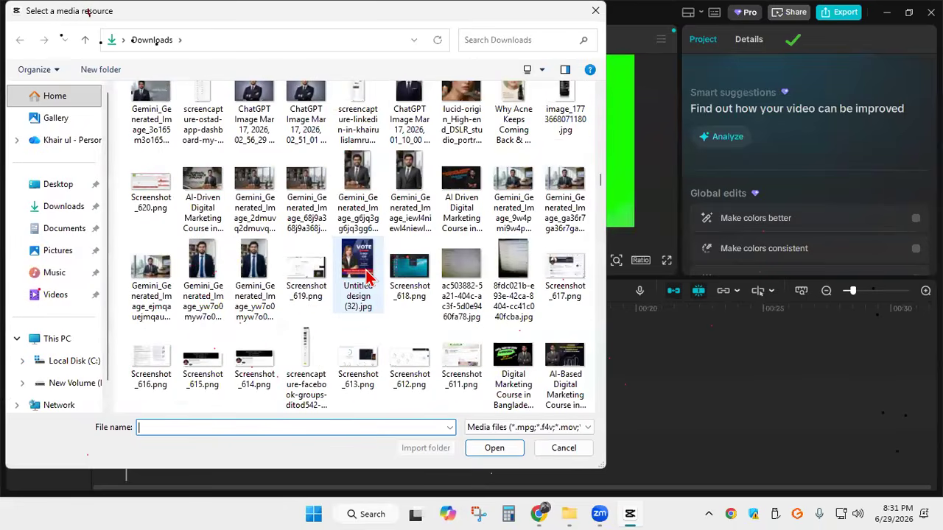
scroll(368, 276, "down", 10)
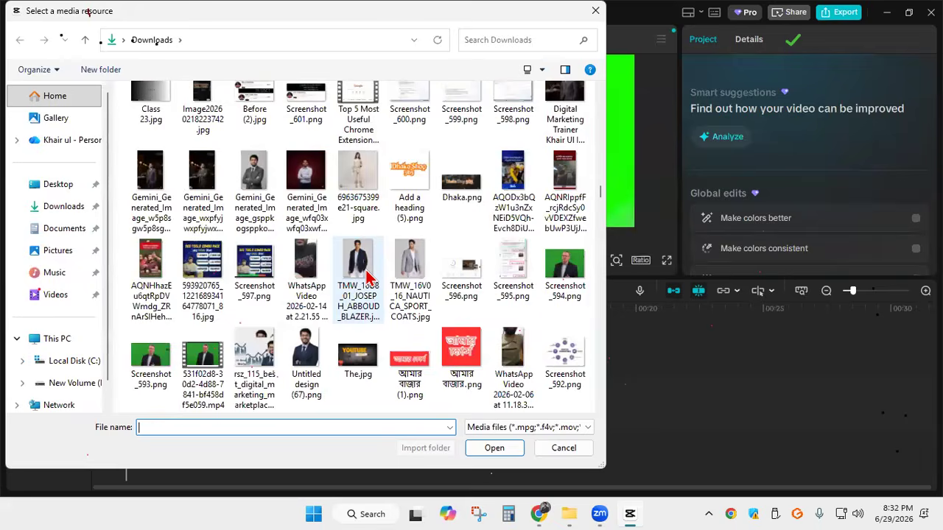
scroll(368, 274, "down", 15)
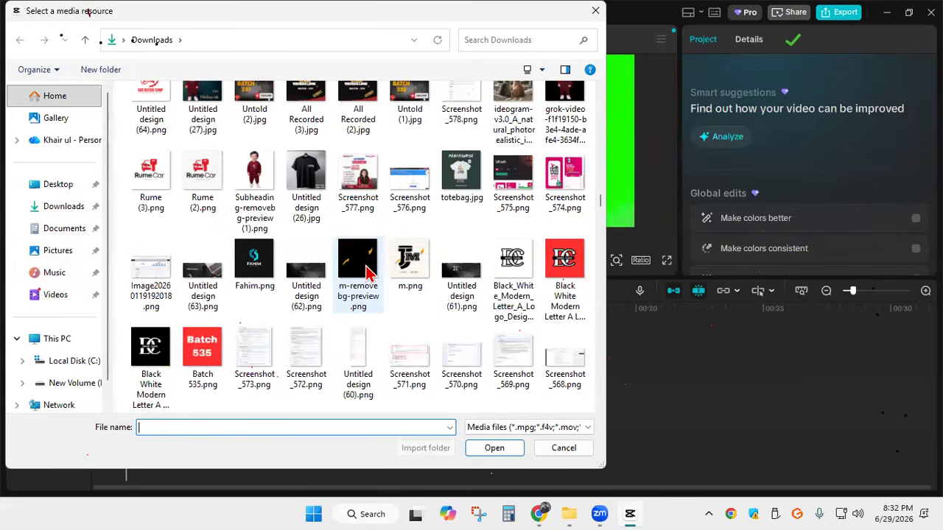
scroll(361, 265, "down", 5)
scroll(361, 265, "up", 3)
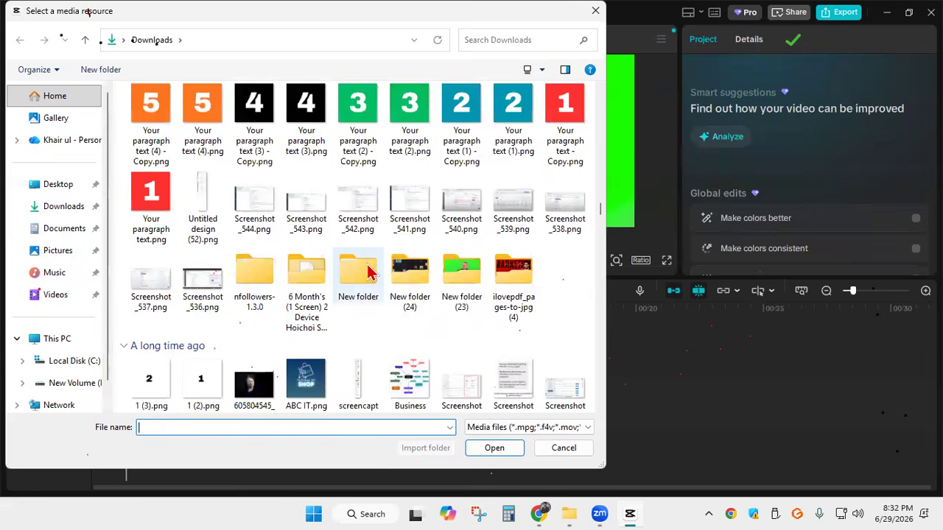
double_click(468, 269)
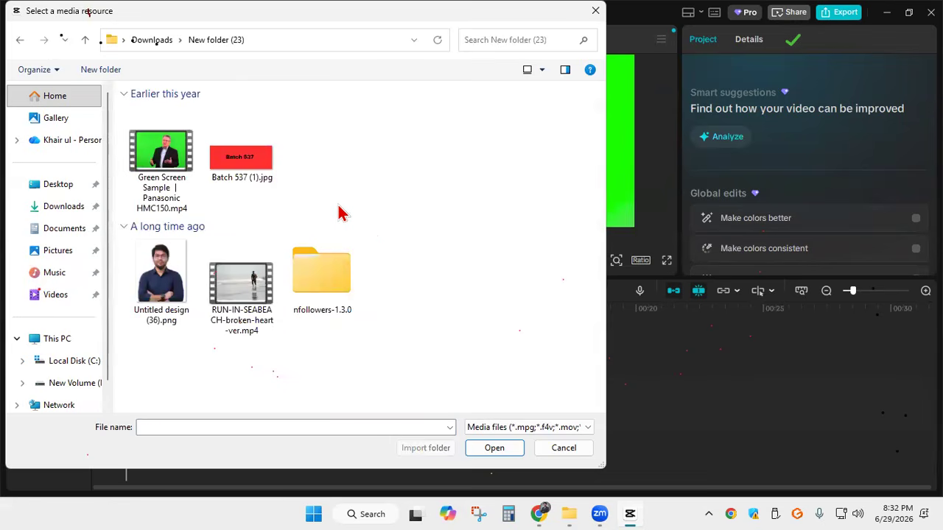
left_click(228, 305)
left_click(506, 450)
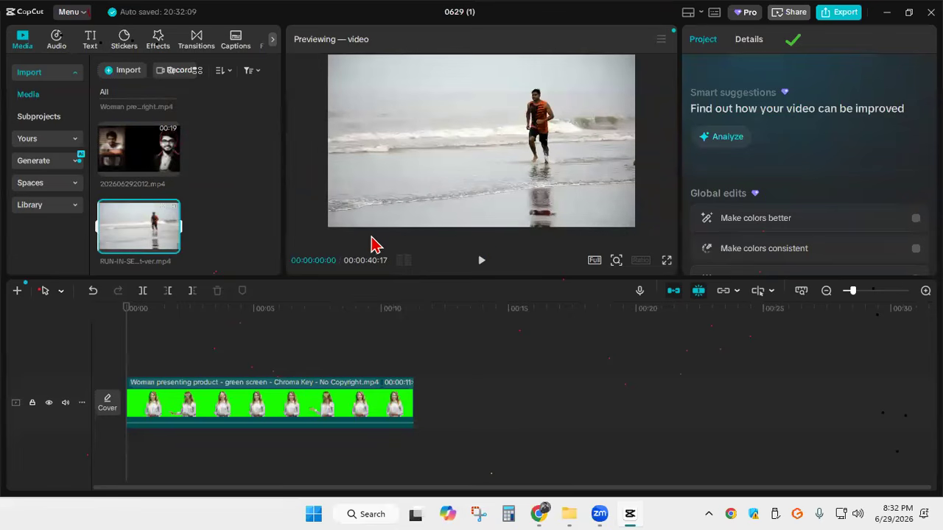
Add 202606292012.mp4 and the RUN-IN-SEABEACH video to the timeline ahead of the green screen clip
left_click(169, 168)
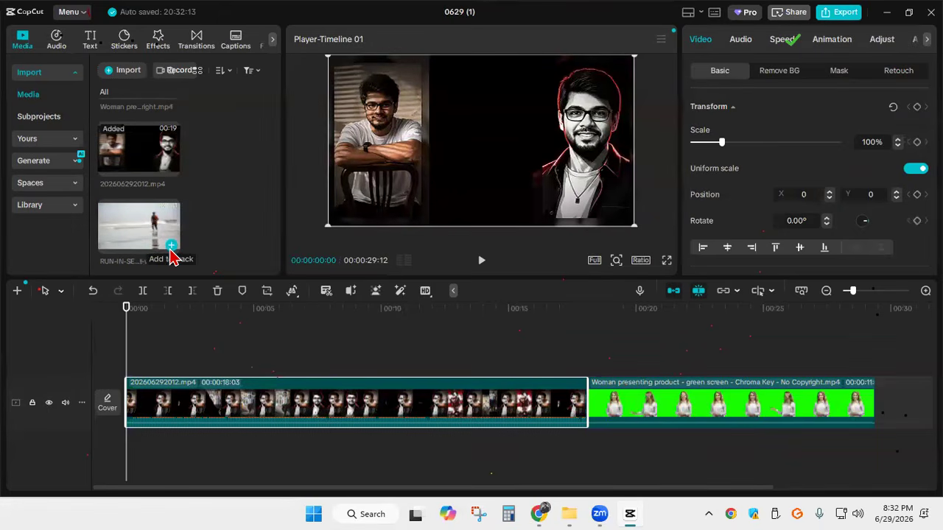
left_click(170, 249)
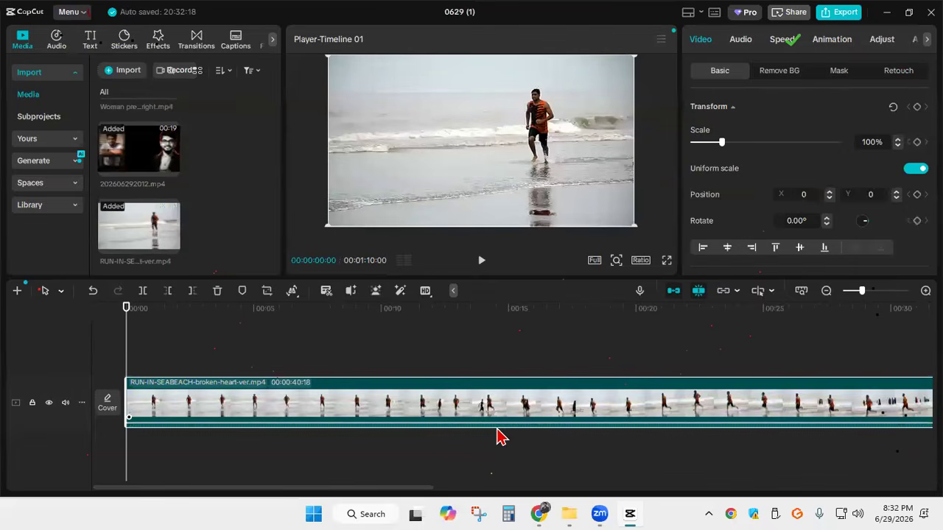
scroll(492, 422, "down", 5)
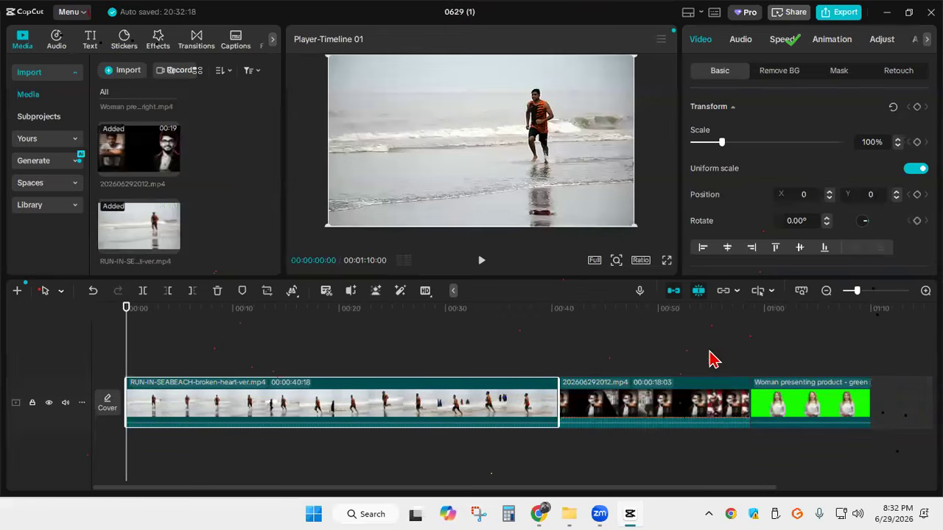
Zoom the timeline in and out to examine the three clips at different scales
left_click(926, 290)
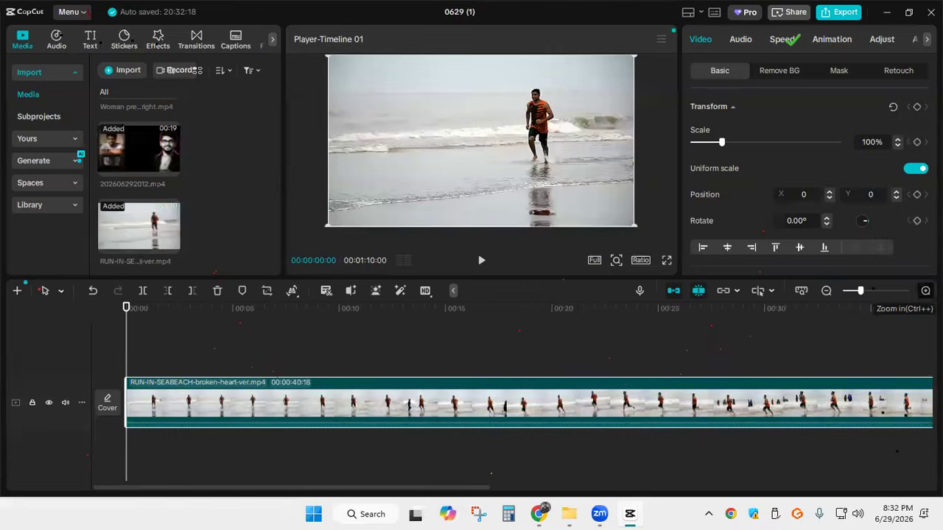
left_click(926, 291)
left_click(826, 292)
left_click(826, 292)
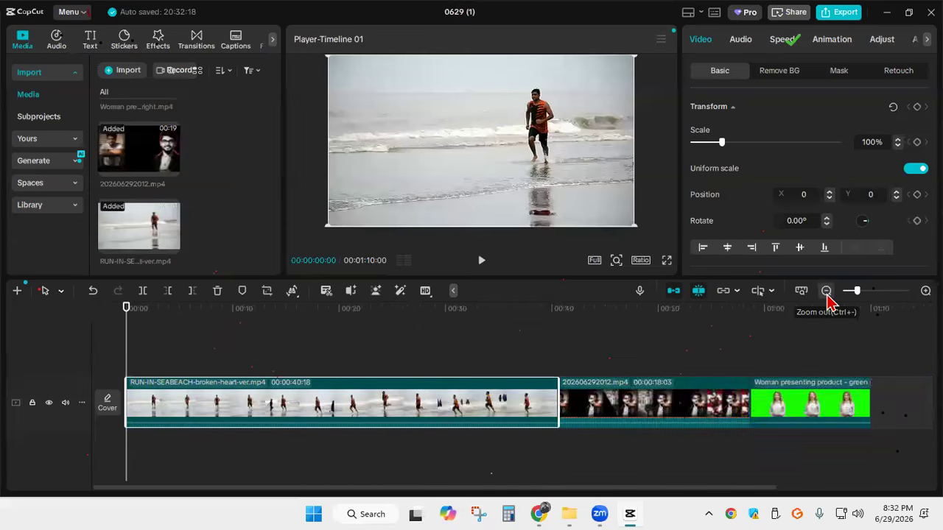
left_click(826, 291)
left_click(826, 292)
left_click(925, 290)
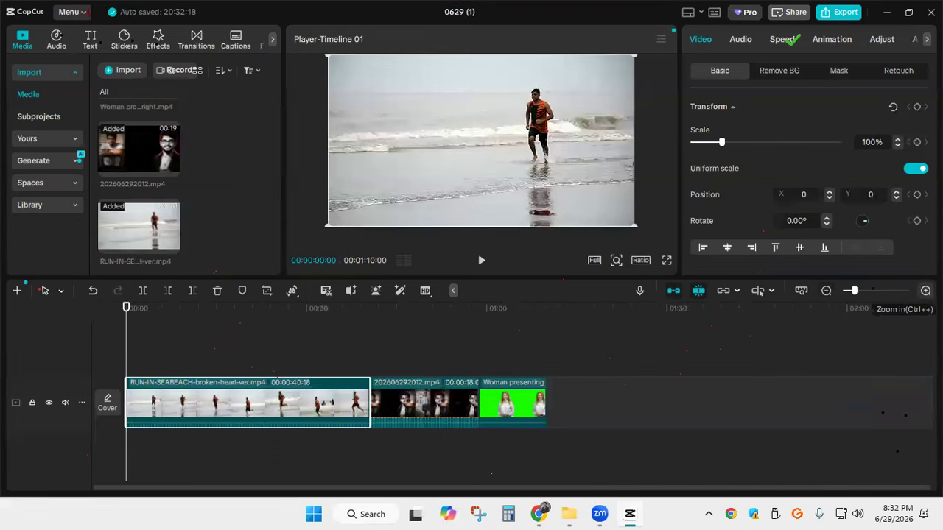
left_click(926, 290)
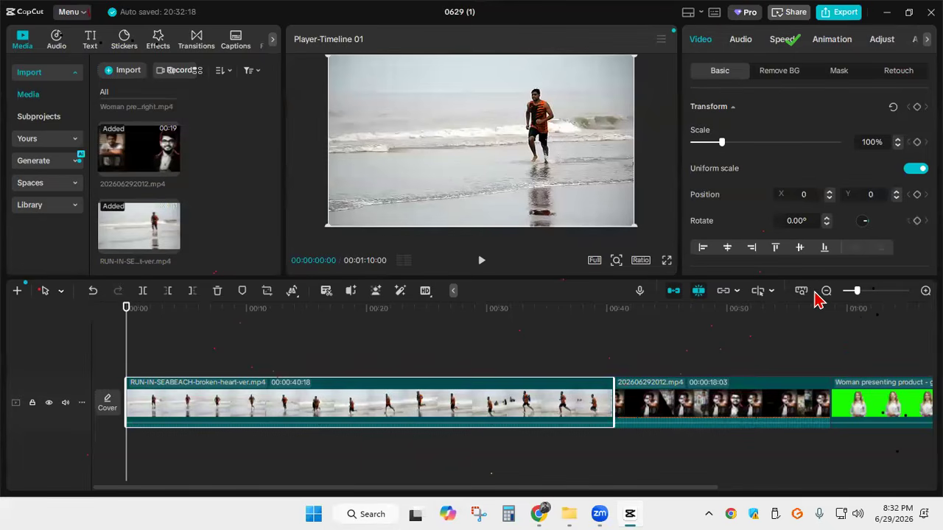
Move the 202606292012.mp4 clip to the start of the timeline and split it at 00:00:04:21
left_click(721, 405)
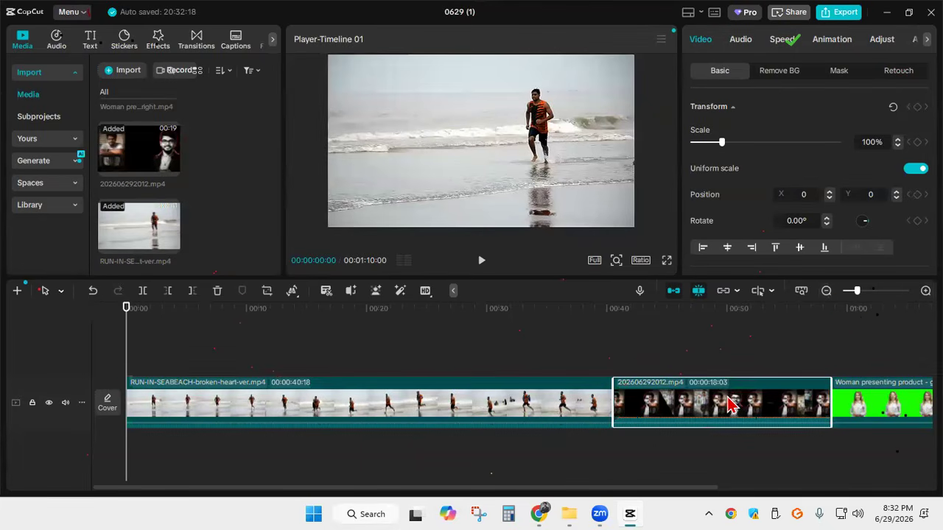
left_click_drag(738, 407, 169, 392)
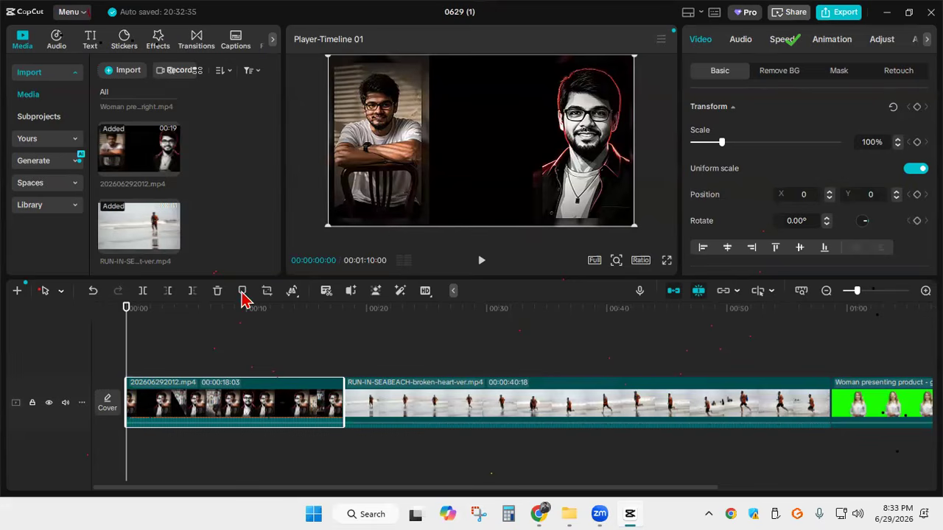
left_click_drag(126, 333, 183, 333)
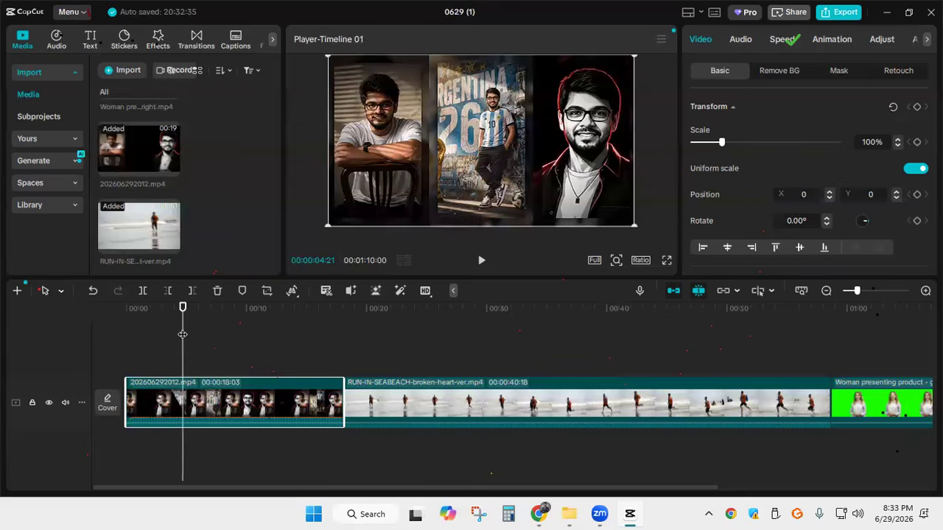
left_click(144, 296)
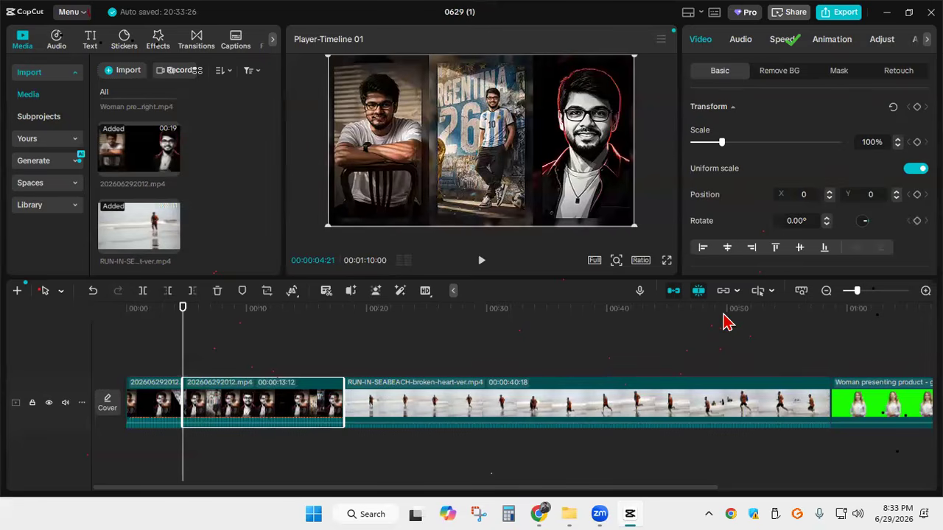
Delete the second part of the split 202606292012.mp4 clip, and undo the deletion
mouse_move(287, 411)
left_mouse_down()
mouse_move(304, 377)
mouse_move(358, 344)
mouse_move(349, 344)
mouse_move(301, 393)
mouse_move(309, 417)
mouse_move(292, 416)
mouse_move(391, 357)
mouse_move(282, 387)
mouse_move(271, 405)
left_mouse_up()
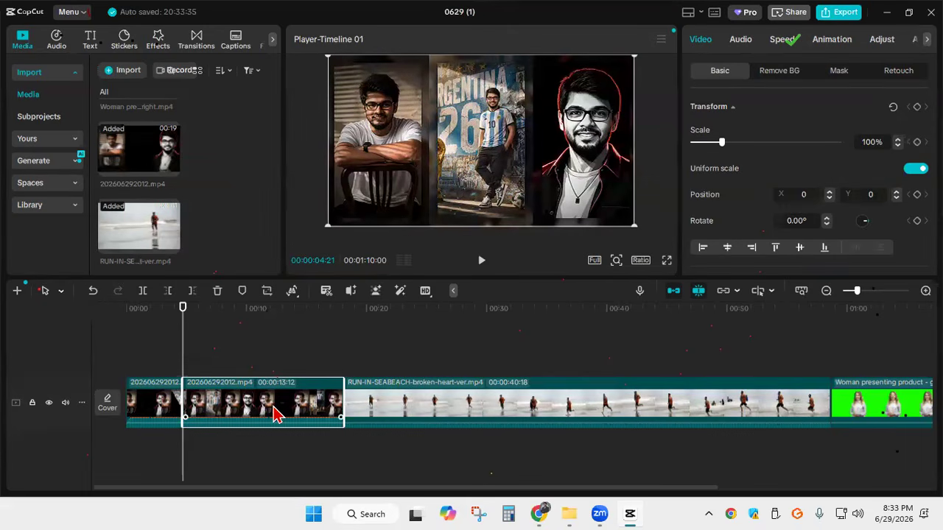
key("Delete")
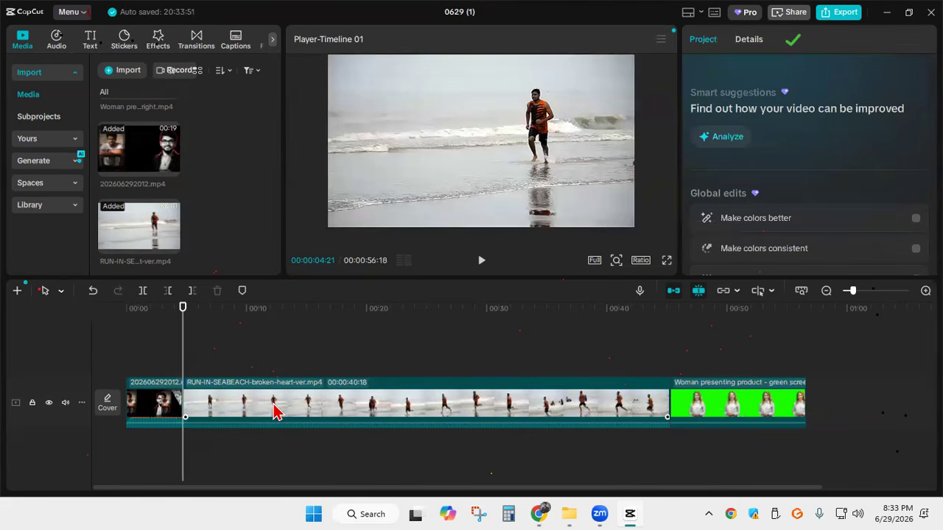
key("ctrl+z")
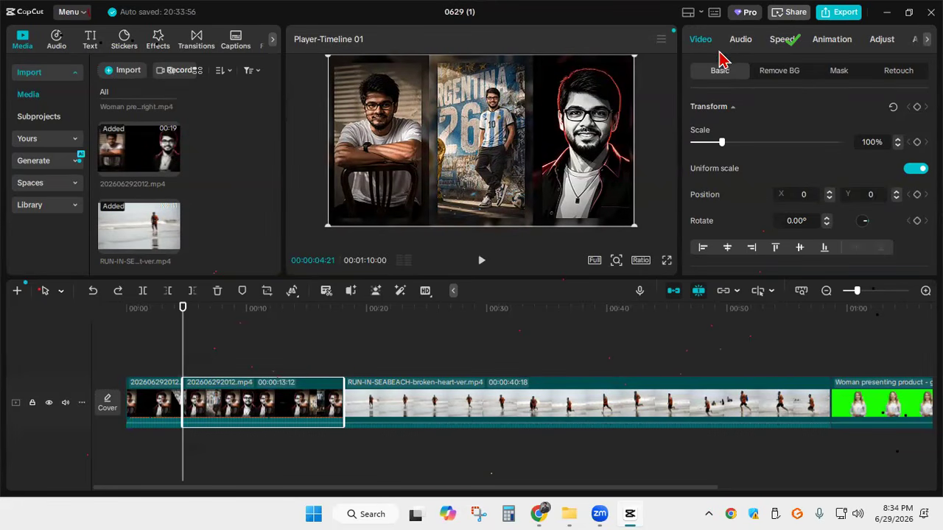
View the timeline keyboard shortcuts list, and outline the shortcuts control in red on a discarded screen capture
left_click(713, 14)
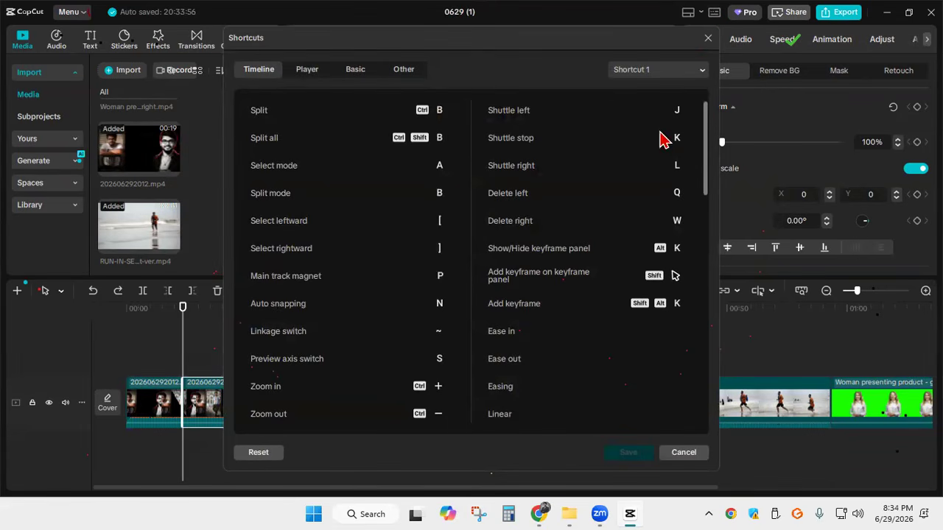
left_click(710, 40)
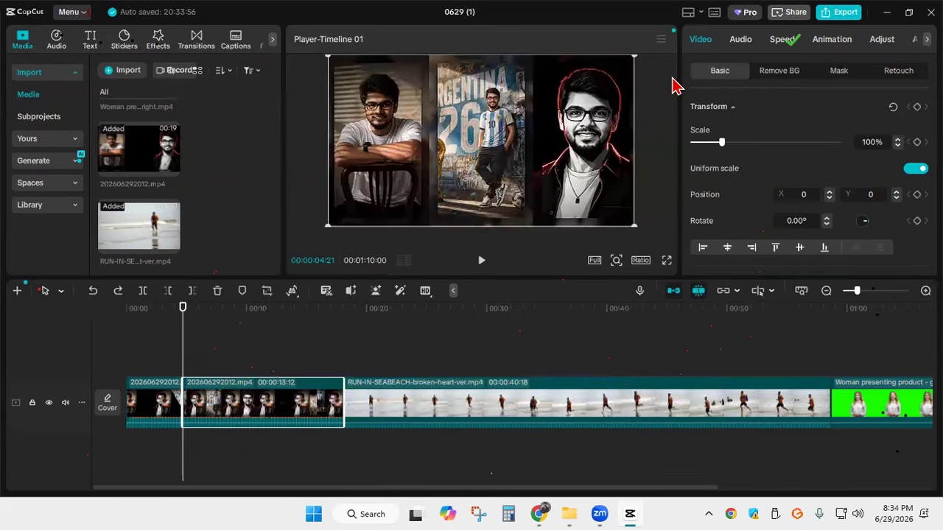
key("Print")
mouse_move(600, 1)
left_mouse_down()
mouse_move(642, 2)
mouse_move(813, 95)
left_mouse_up()
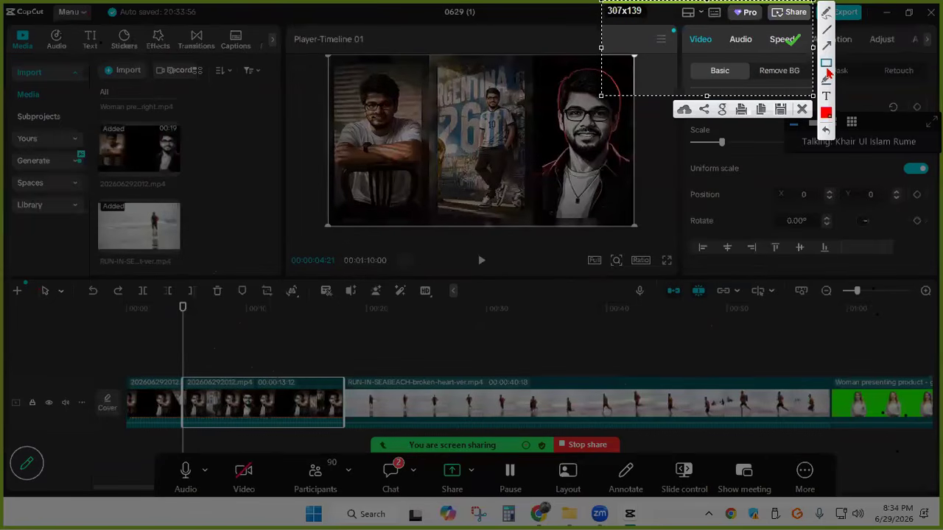
left_click_drag(706, 6, 726, 29)
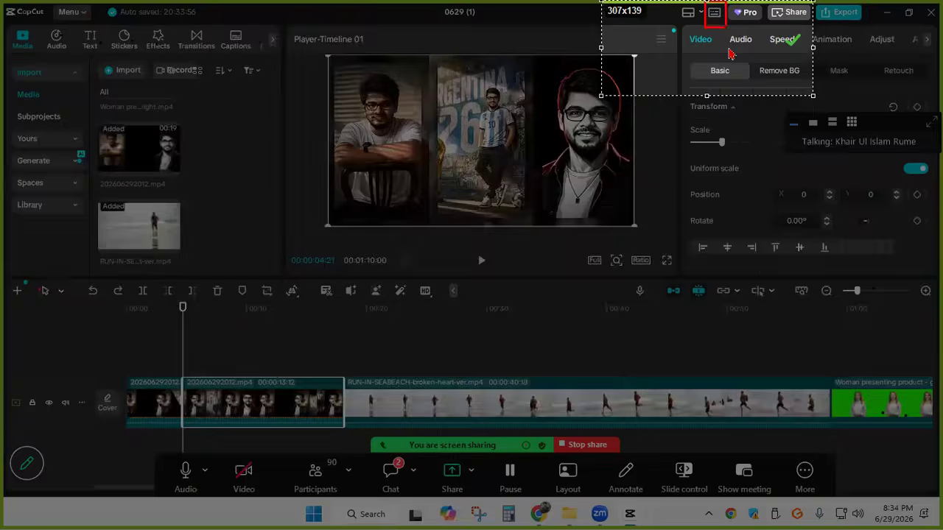
left_click(802, 109)
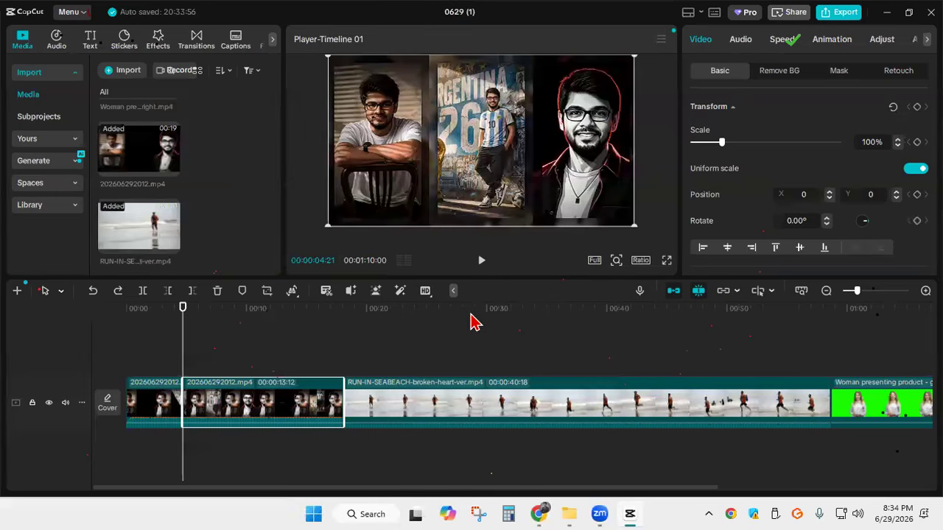
Delete every clip from the timeline and add 202606292012.mp4 again from the imported media
left_click(502, 398)
key("Delete")
left_click(373, 402)
key("Delete")
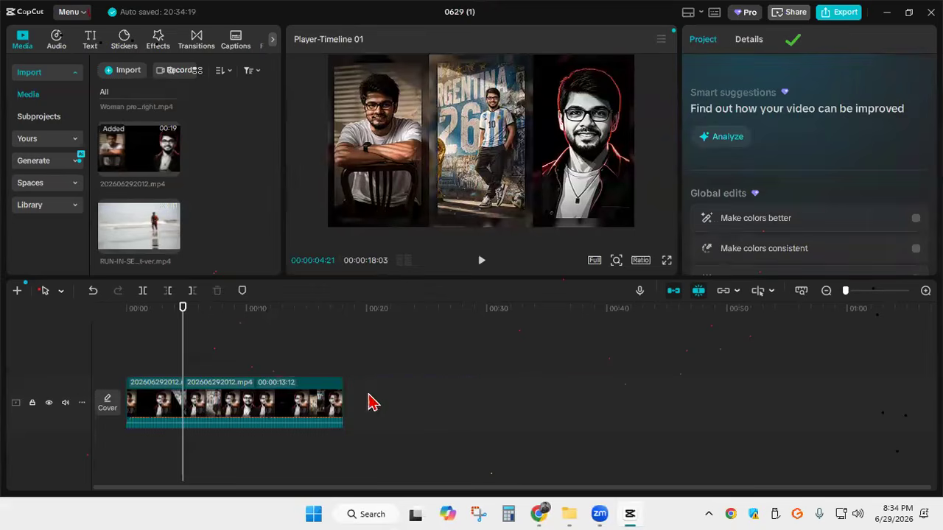
left_click(249, 409)
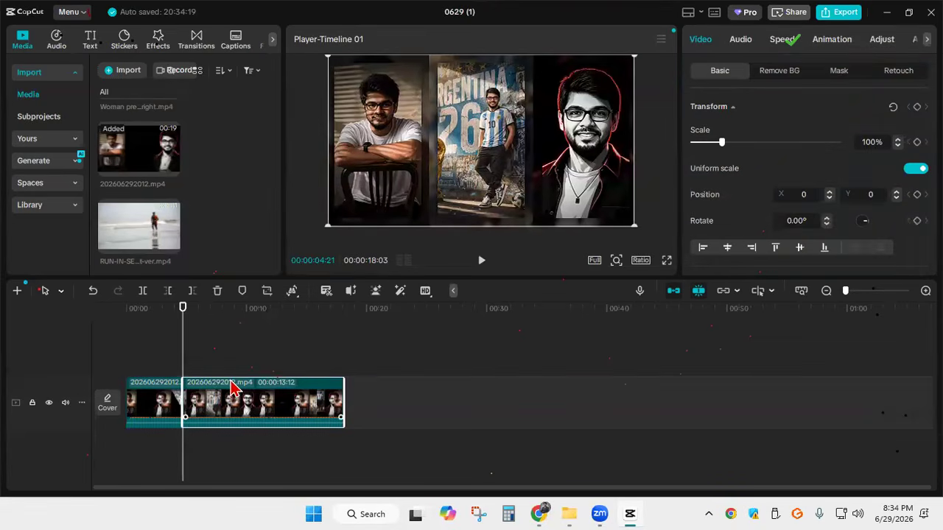
key("Delete")
left_click(155, 402)
key("Delete")
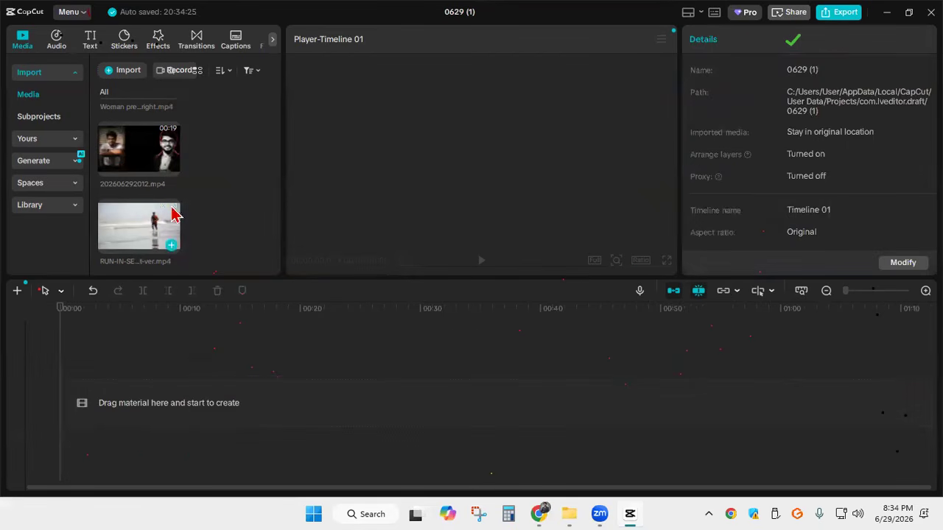
left_click(170, 169)
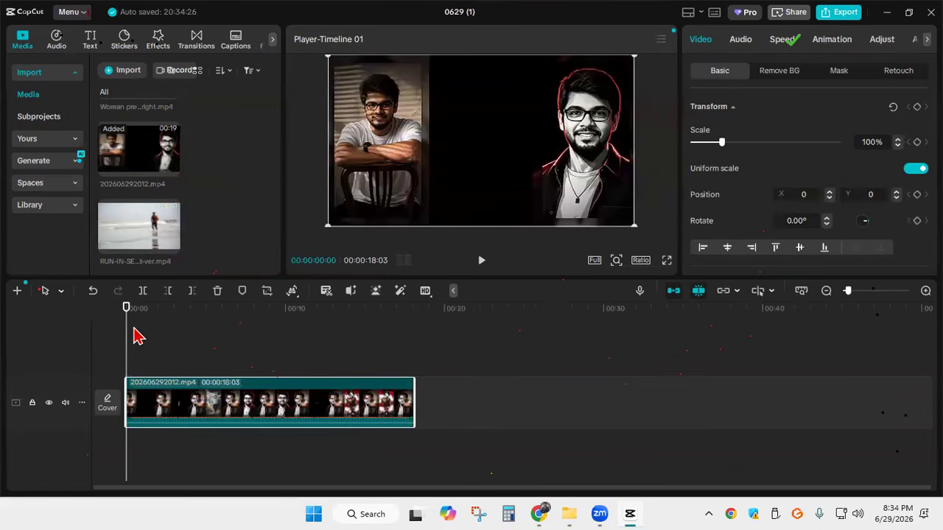
Delete the part of the 202606292012.mp4 clip after 00:00:04:11, and undo the deletion
left_click_drag(129, 335, 195, 343)
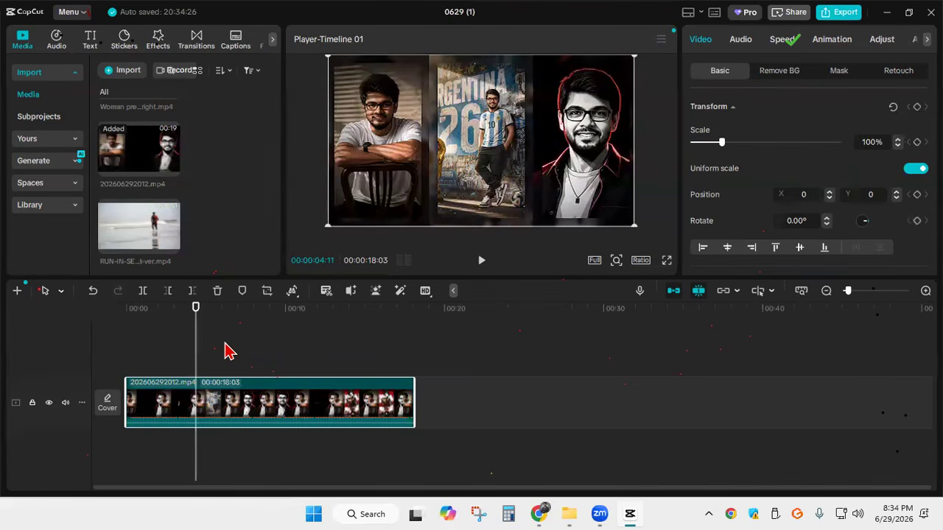
left_click(193, 291)
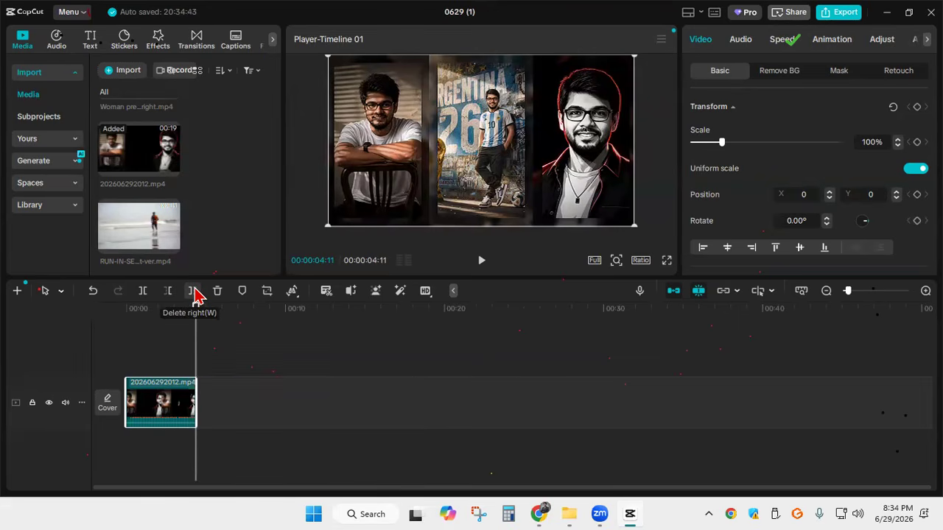
key("ctrl+z")
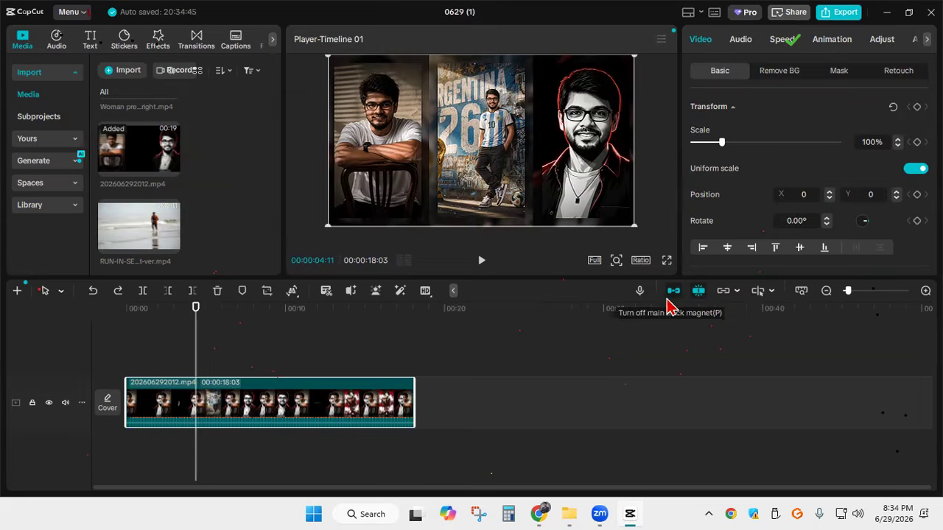
Split the 202606292012.mp4 clip at 00:00:04:11 and try to move the second part away from the first
left_click(144, 295)
left_click_drag(326, 415, 676, 417)
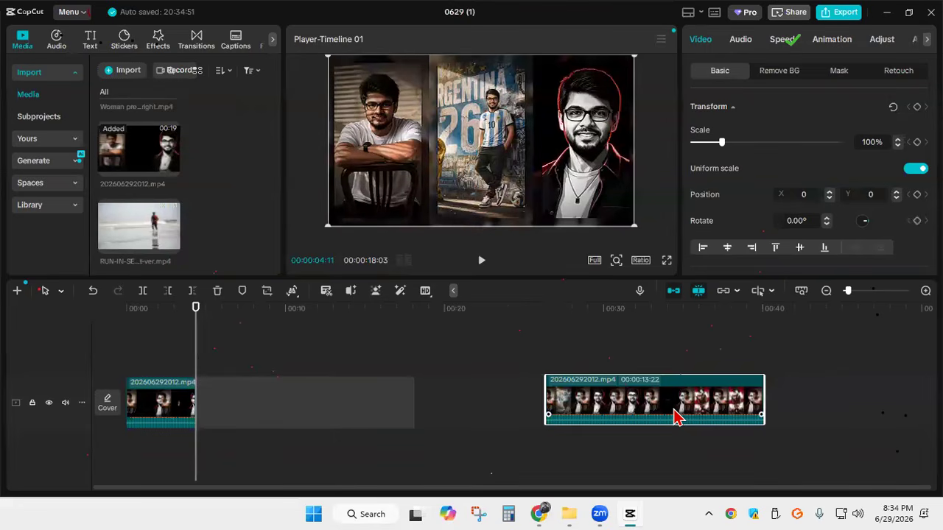
left_click_drag(676, 417, 677, 417)
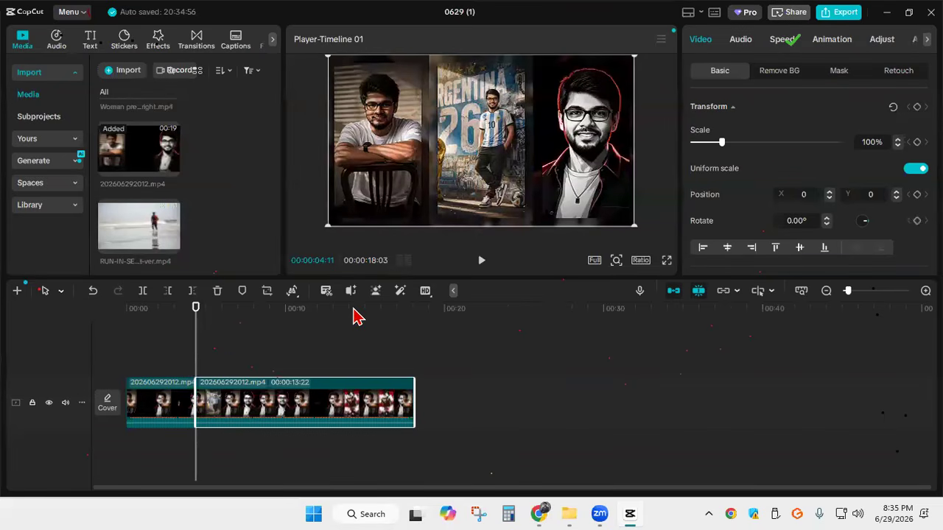
With the main track magnet off, move the second part away from the first and play across the gap
left_click(669, 294)
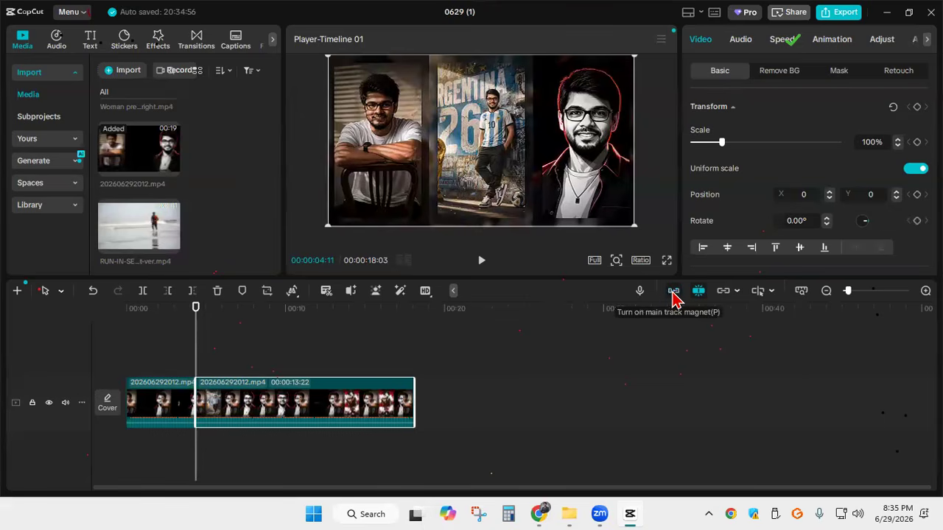
left_click_drag(328, 408, 384, 408)
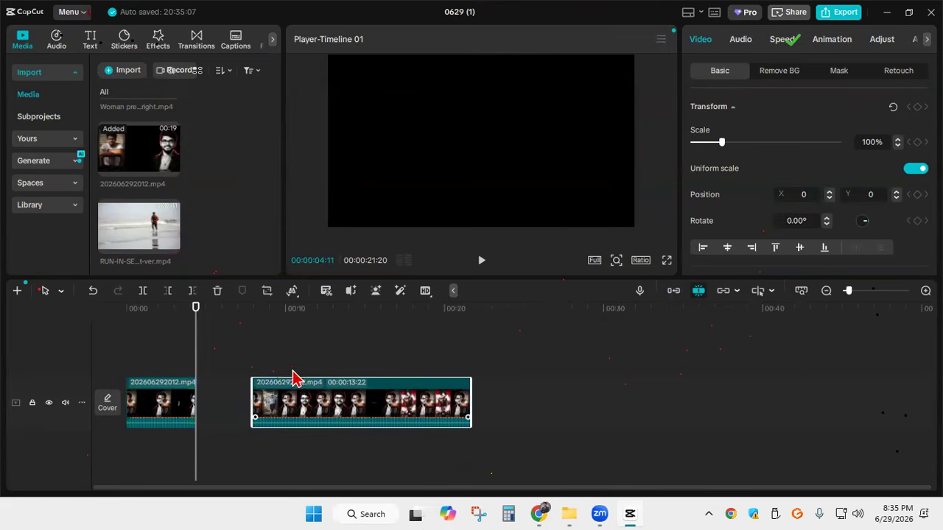
left_click_drag(194, 344, 176, 341)
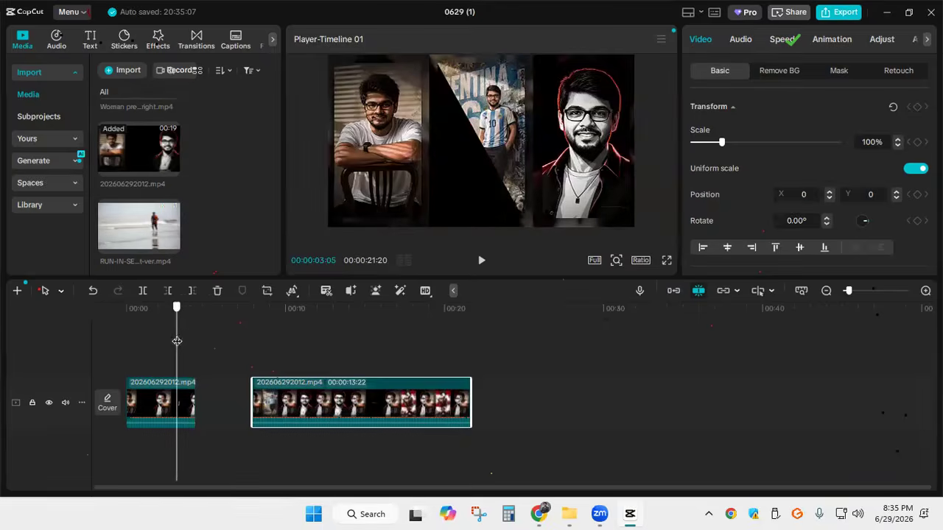
left_click_drag(346, 403, 312, 403)
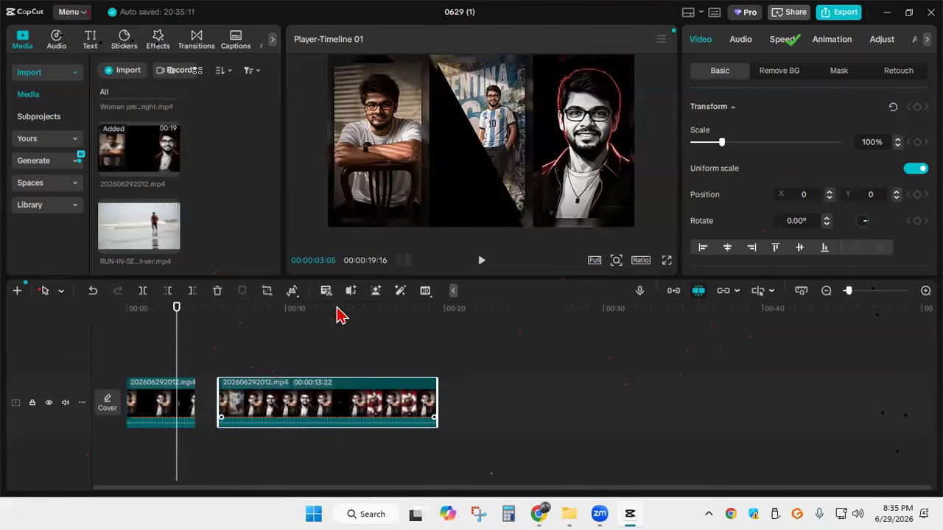
left_click(483, 263)
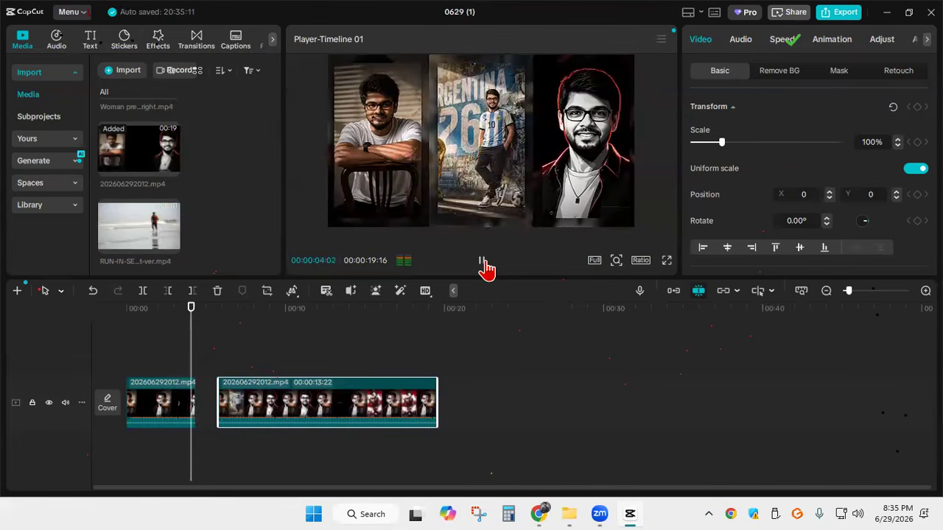
left_click(485, 263)
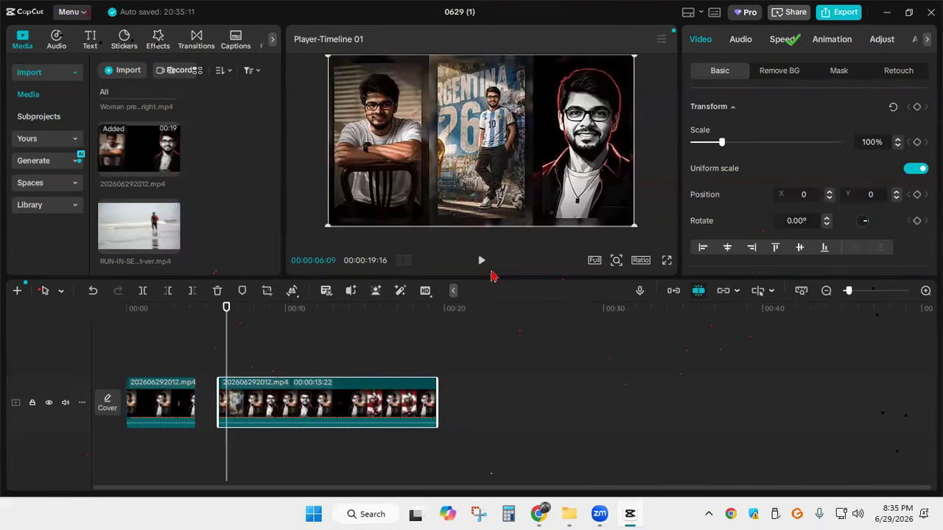
Turn the main track magnet back on and play across the joint between the two parts
left_click(676, 293)
left_click_drag(226, 339, 186, 333)
left_click(485, 260)
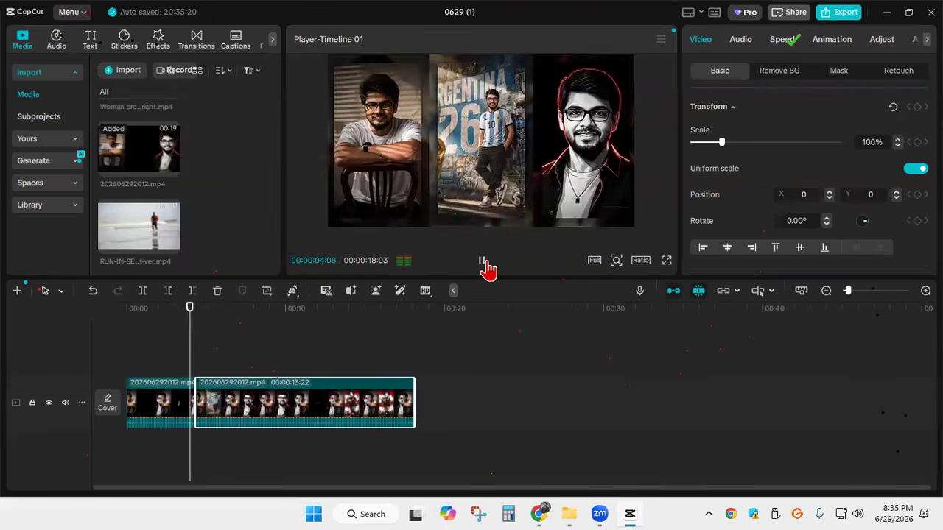
left_click(485, 261)
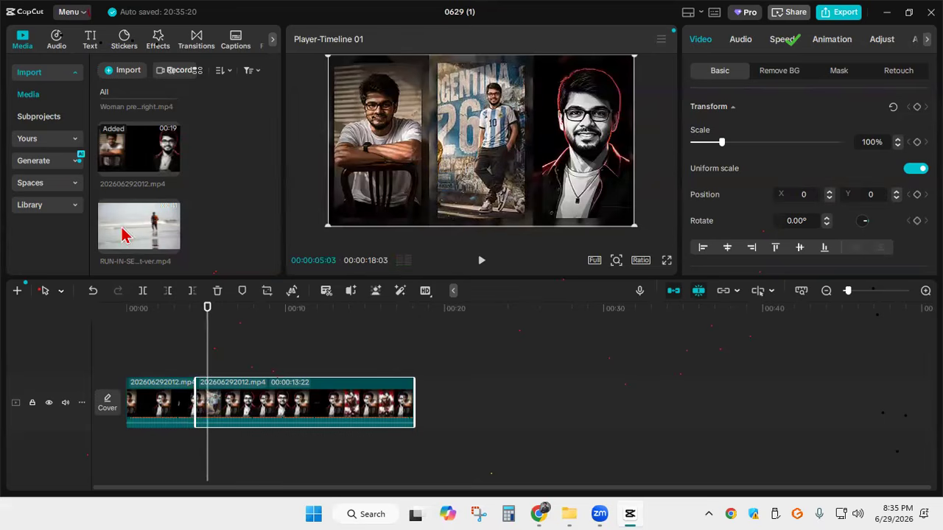
Play part of the video in full-screen preview and return to the editor
left_click(667, 261)
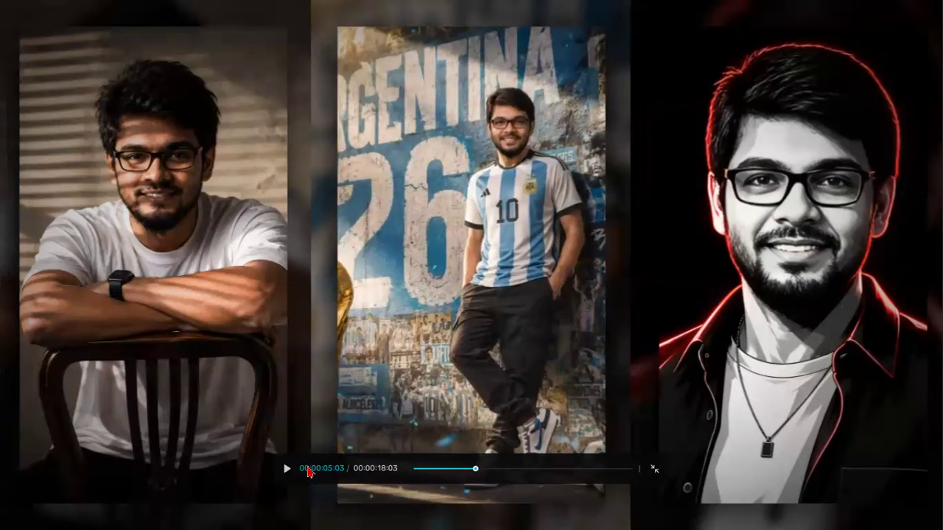
left_click(286, 472)
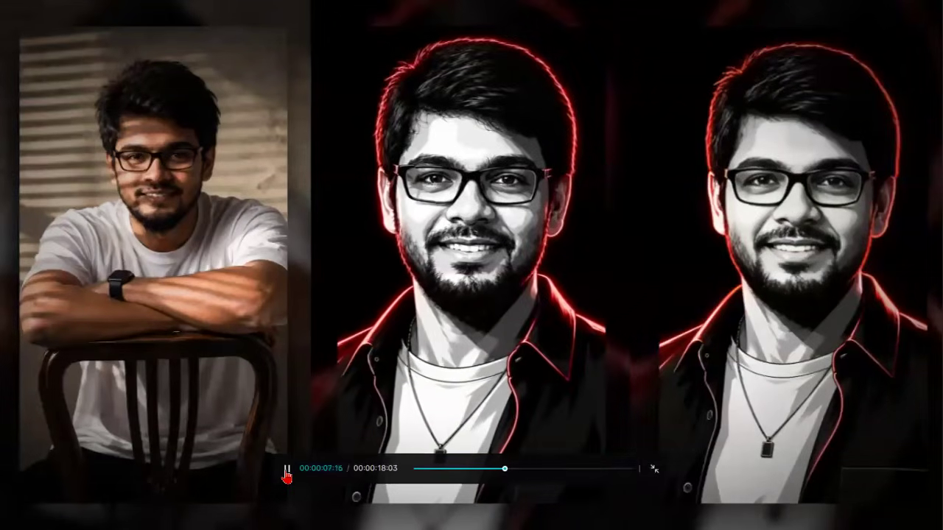
left_click(286, 472)
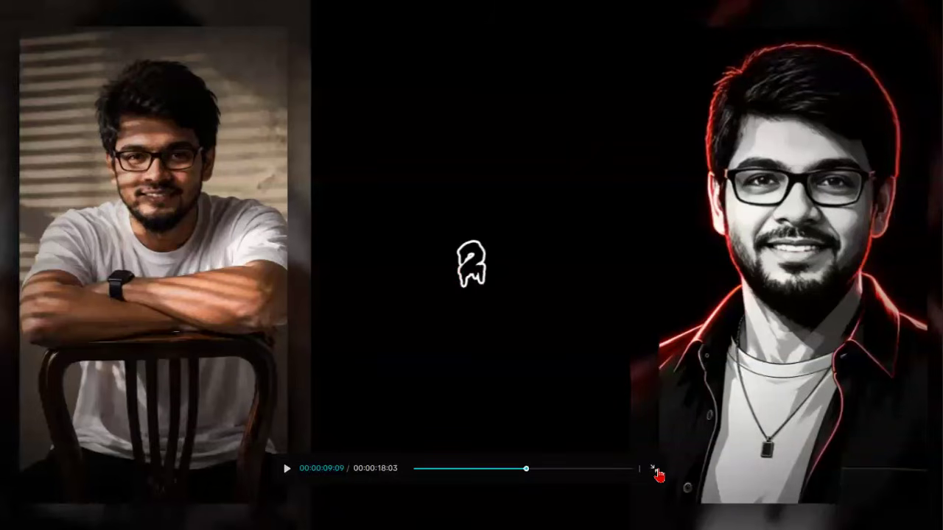
left_click(655, 471)
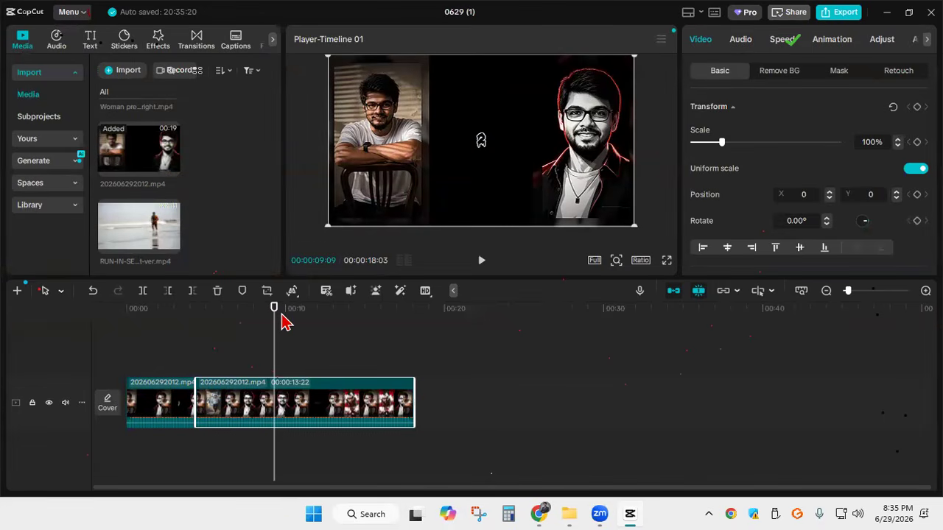
Undo the clip moves and the split of the 202606292012.mp4 clip
key("ctrl+z")
key("ctrl+z")
key("ctrl+z")
key("ctrl+z")
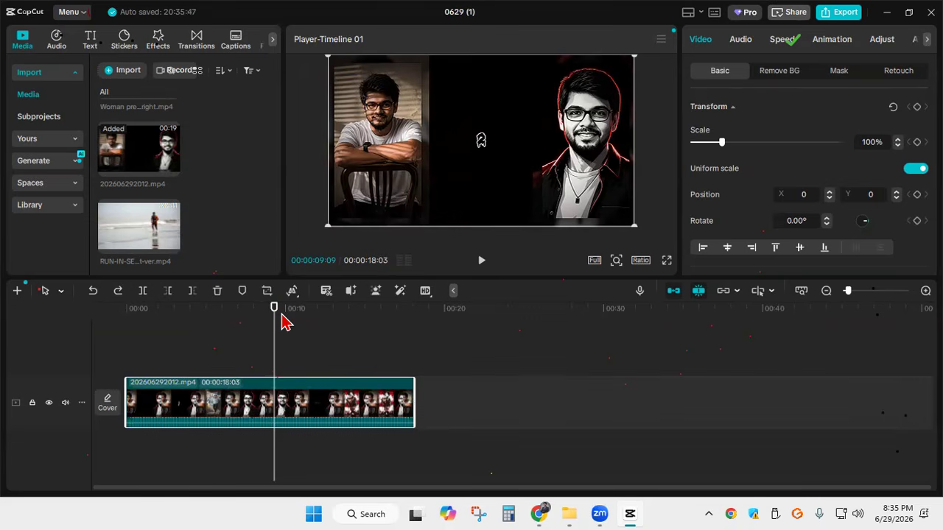
Add the RUN-IN-SEABEACH video ahead of the 202606292012.mp4 clip, with the playhead at 00:00:03:18
left_click_drag(277, 354, 183, 346)
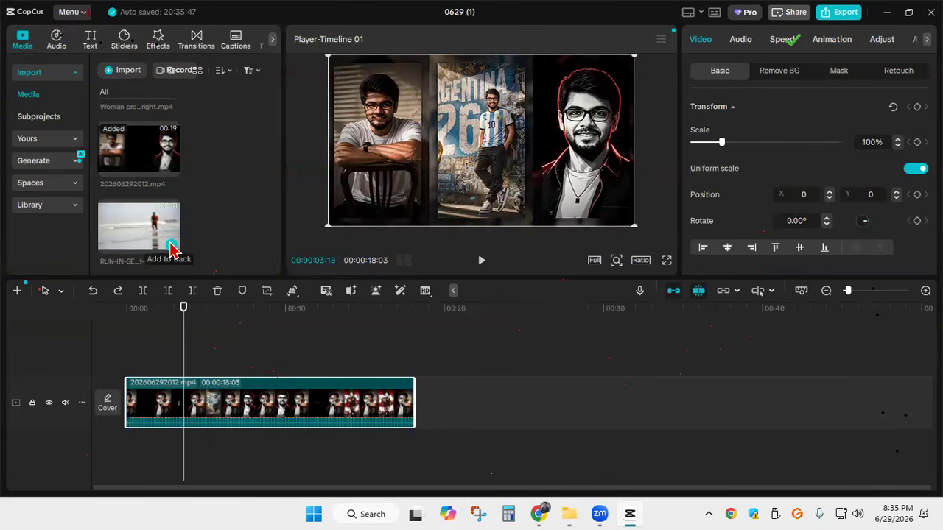
left_click(171, 246)
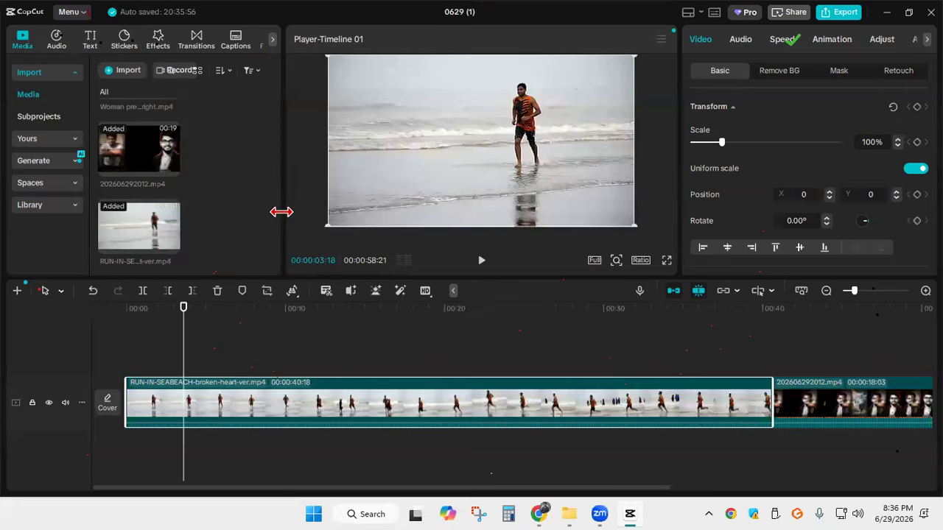
Mirror the RUN-IN-SEABEACH video, and mirror it back to its original orientation
left_click(296, 299)
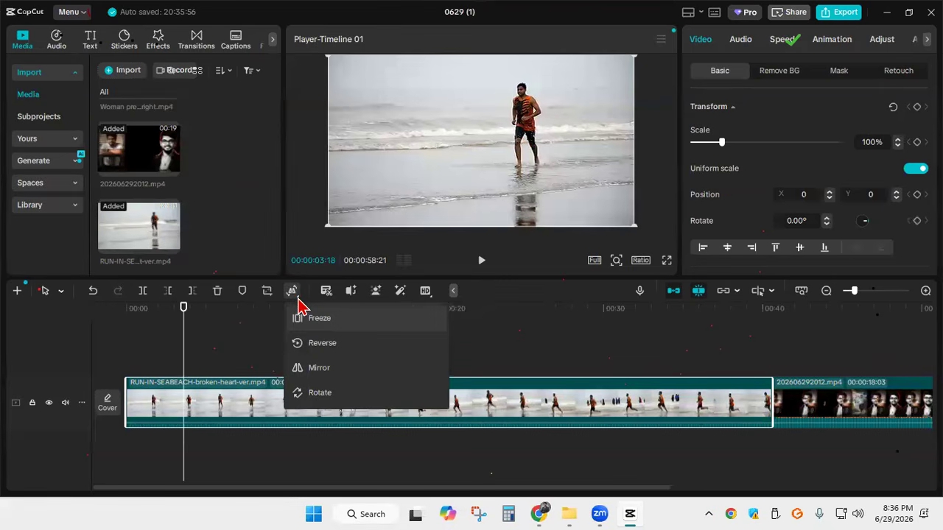
left_click(329, 376)
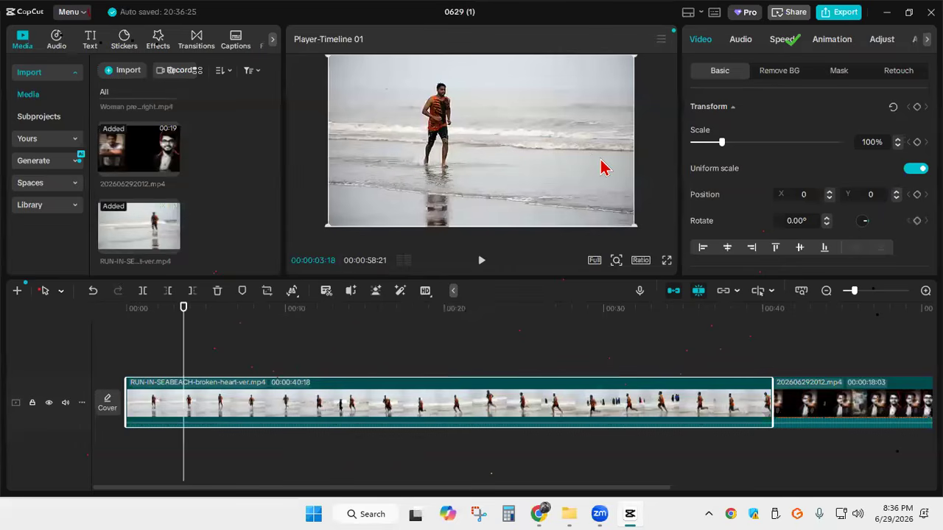
left_click(293, 298)
left_click(320, 368)
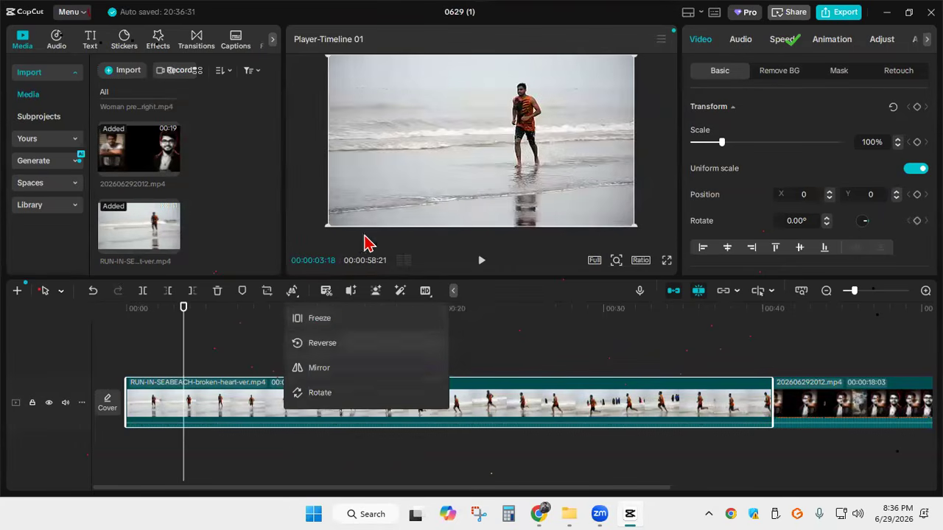
left_click(295, 296)
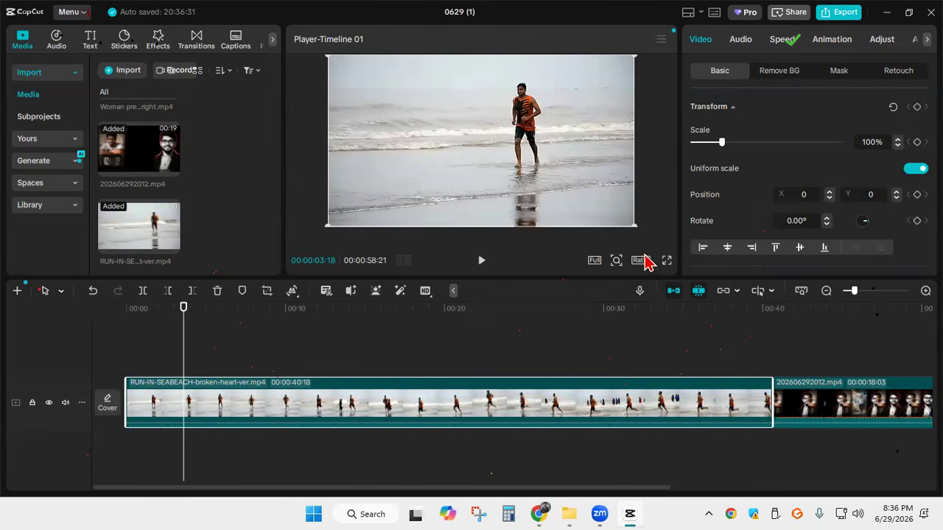
Try out resizing the RUN-IN-SEABEACH video in the preview, and shrink it to a scale of 56%
mouse_move(634, 227)
left_mouse_down()
mouse_move(659, 246)
mouse_move(648, 235)
left_mouse_up()
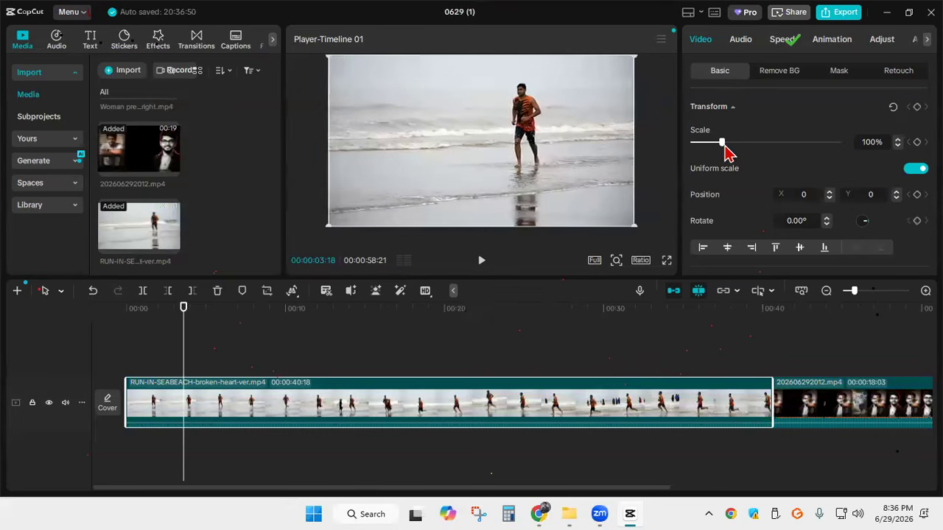
mouse_move(721, 143)
left_mouse_down()
mouse_move(730, 144)
mouse_move(721, 145)
left_mouse_up()
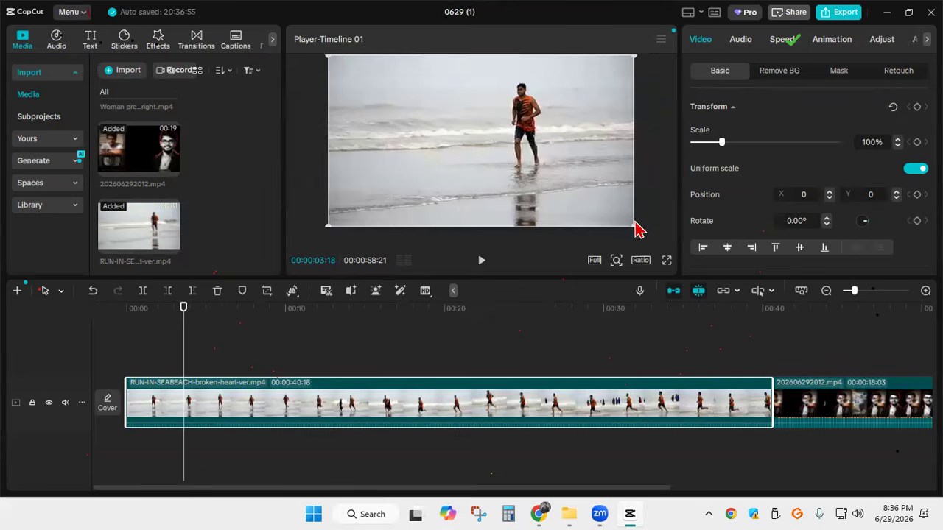
left_click_drag(635, 227, 543, 204)
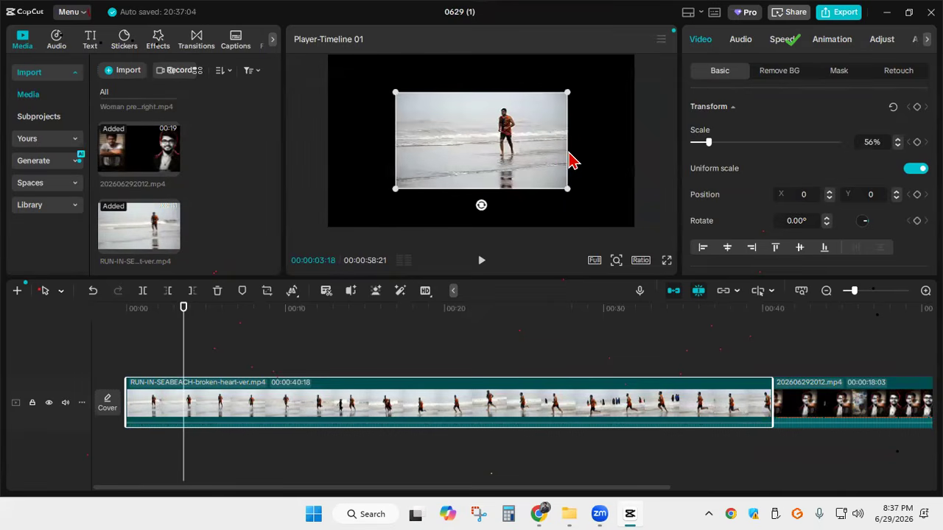
Enlarge the RUN-IN-SEABEACH video to 81% scale, and stretch it without uniform scaling to 83% width and 105% height
left_click(573, 162)
left_click(565, 190)
left_click_drag(567, 190, 625, 237)
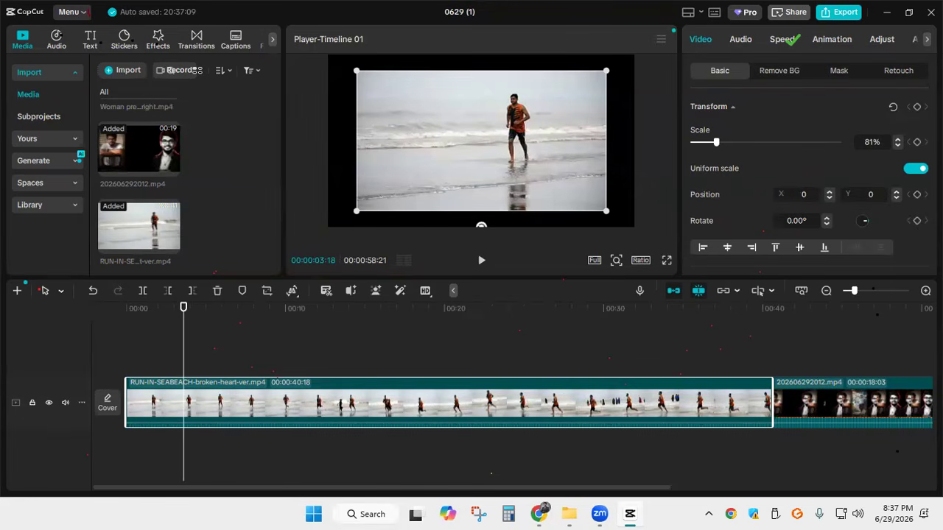
left_click(915, 168)
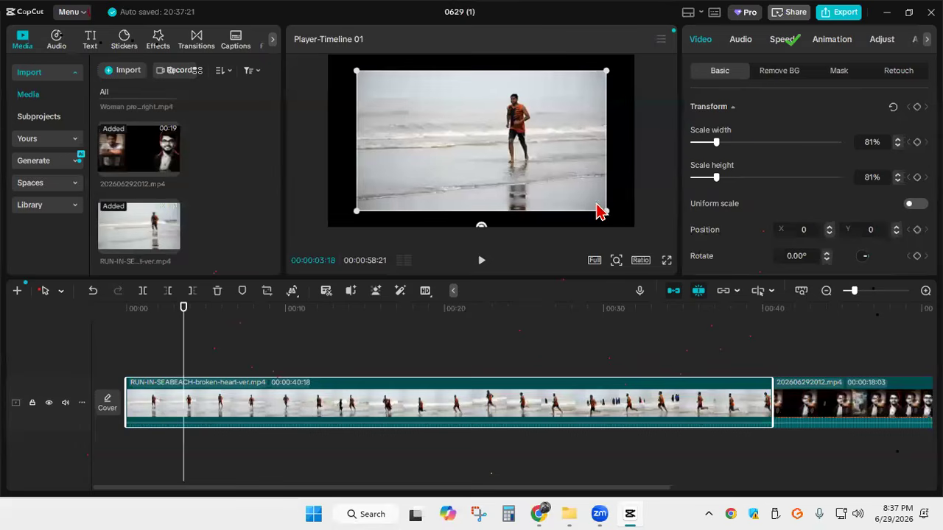
left_click_drag(602, 210, 606, 270)
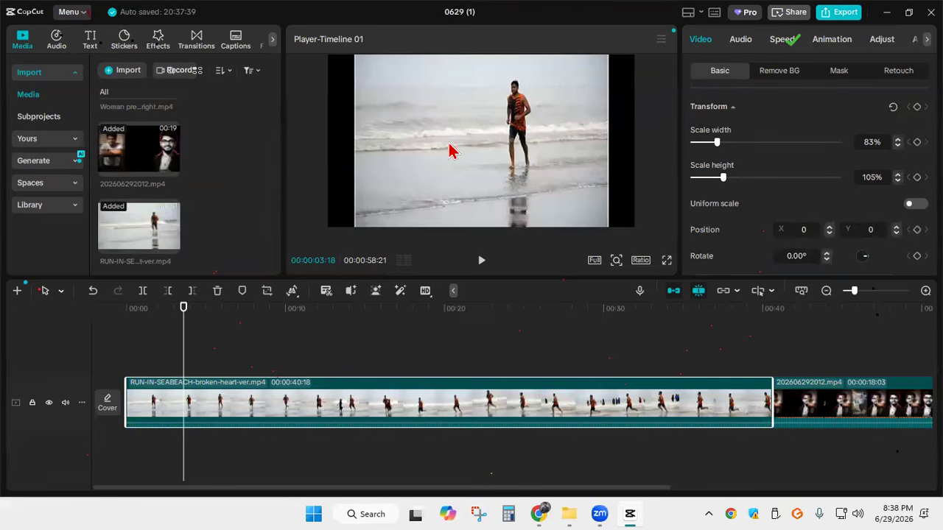
Move the playhead to 00:00:04:18 and set the RUN-IN-SEABEACH clip's standard speed to 1.20x
left_click(297, 299)
mouse_move(185, 335)
left_mouse_down()
mouse_move(212, 334)
mouse_move(199, 332)
left_mouse_up()
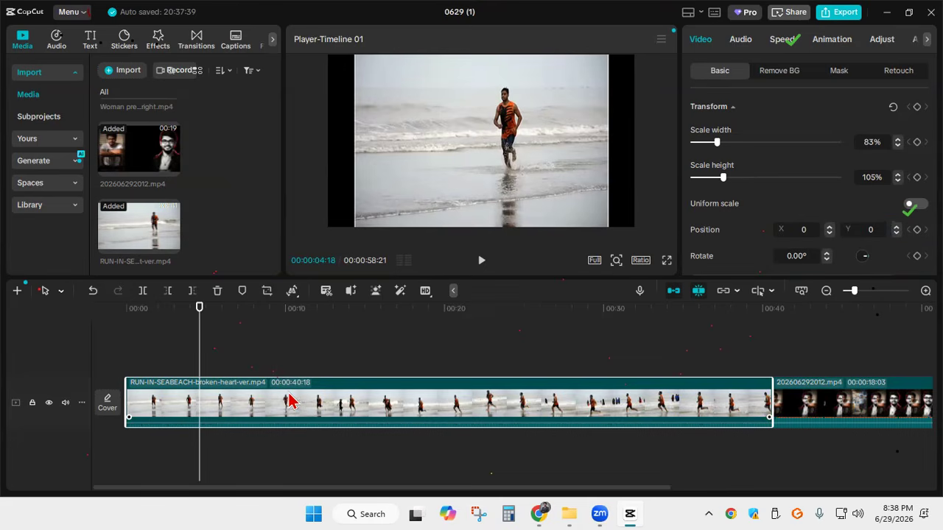
left_click(781, 46)
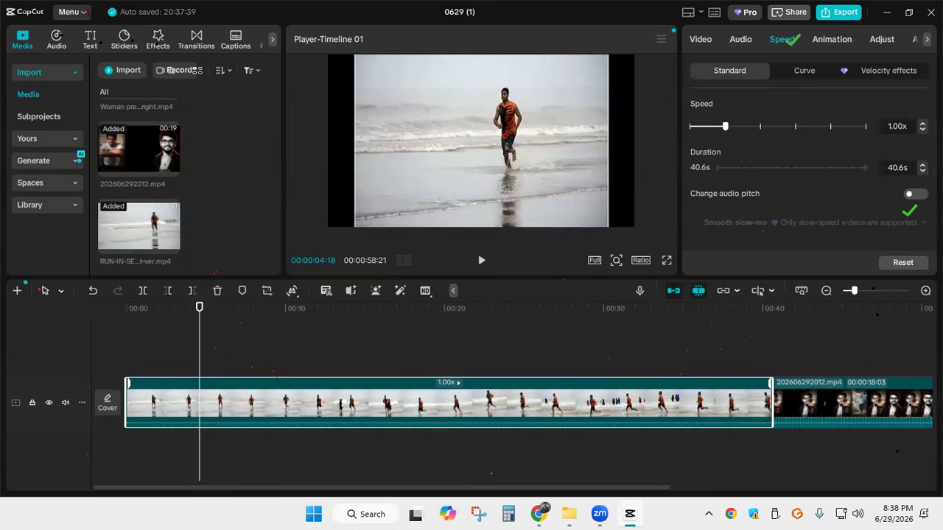
left_click(922, 123)
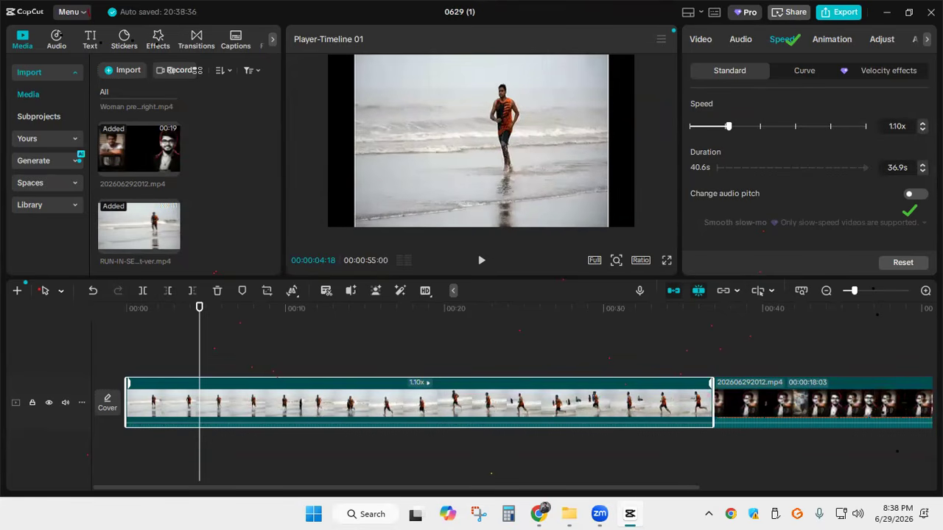
left_click(922, 123)
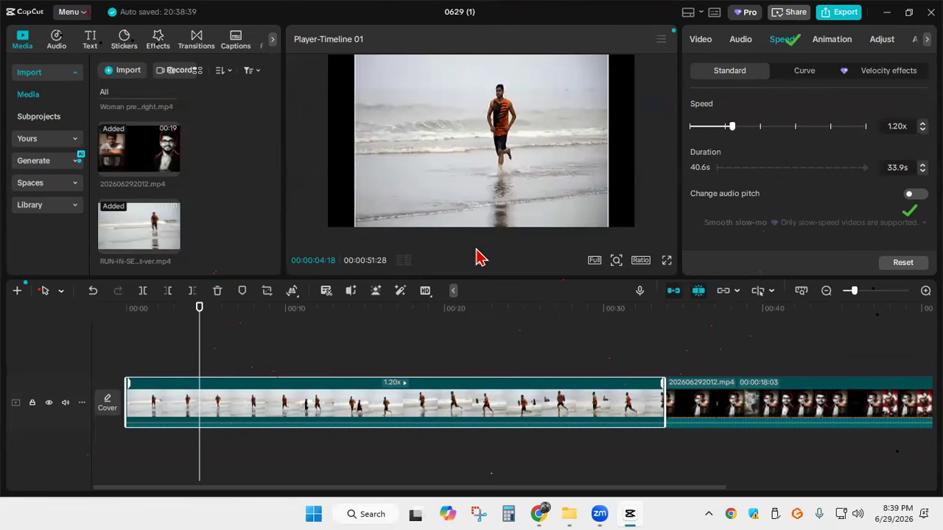
Try splitting the RUN-IN-SEABEACH clip at 00:00:04:18, undo the split, and move the playhead to 00:00:08:11
left_click(143, 291)
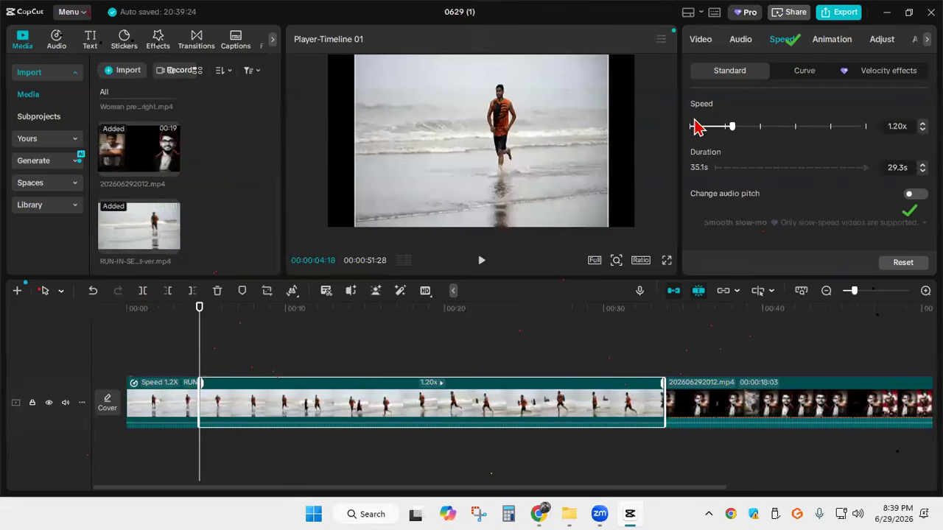
left_click_drag(201, 341, 222, 342)
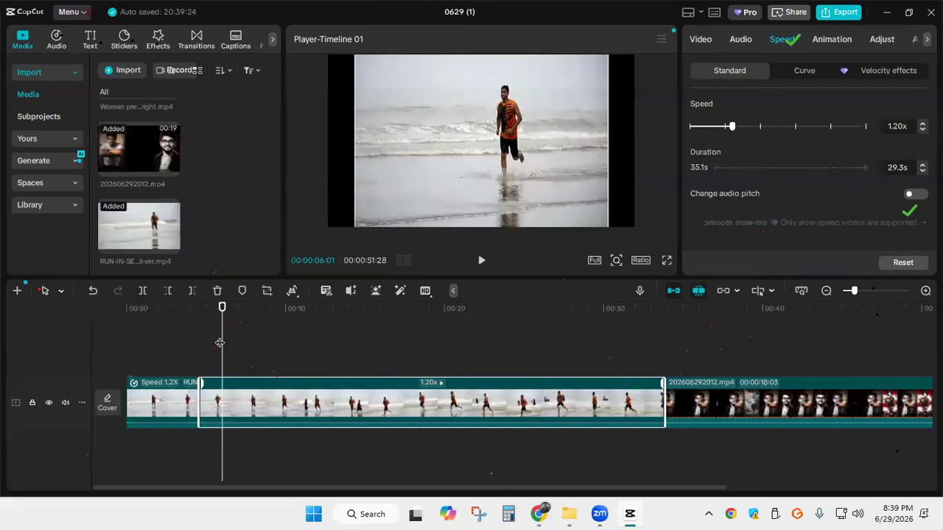
key("ctrl+z")
left_click_drag(221, 343, 259, 352)
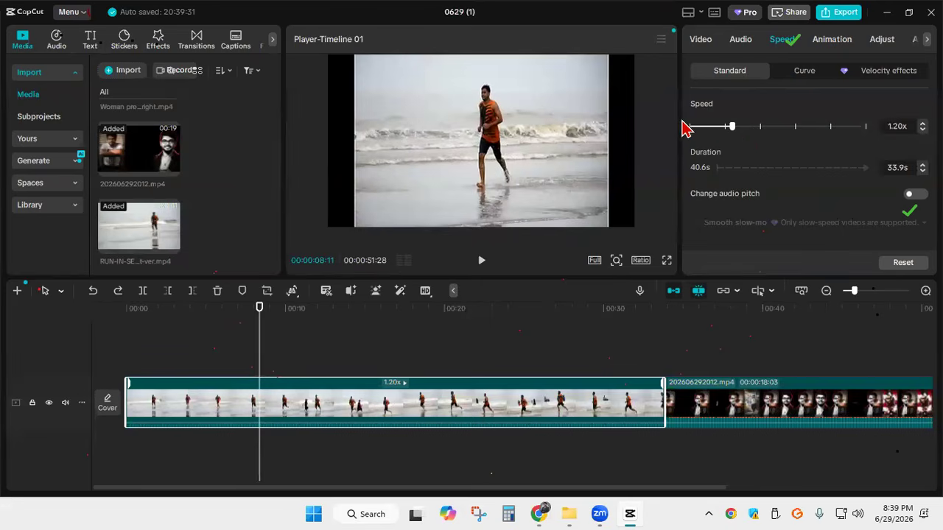
Try slowing the whole RUN-IN-SEABEACH clip to 0.74x, and undo the speed change
left_click_drag(733, 131, 729, 133)
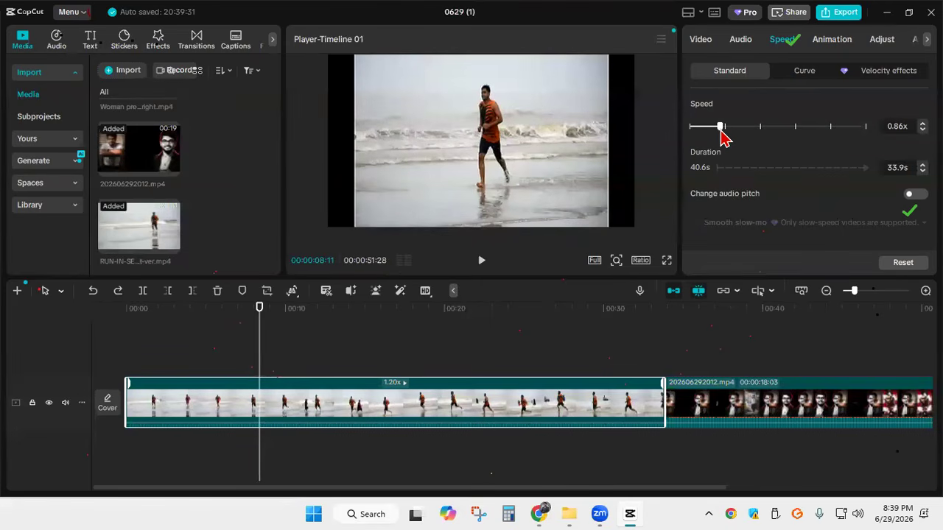
left_click_drag(722, 139, 715, 129)
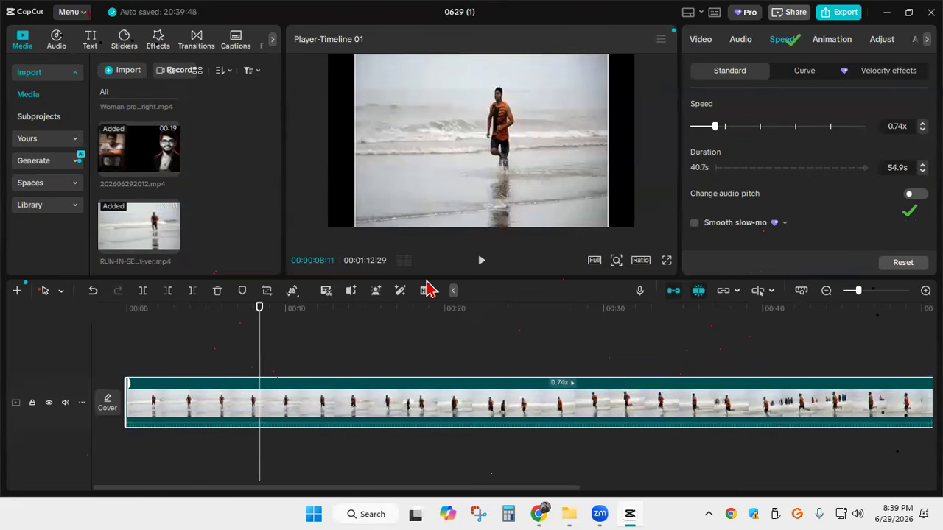
key("ctrl+z")
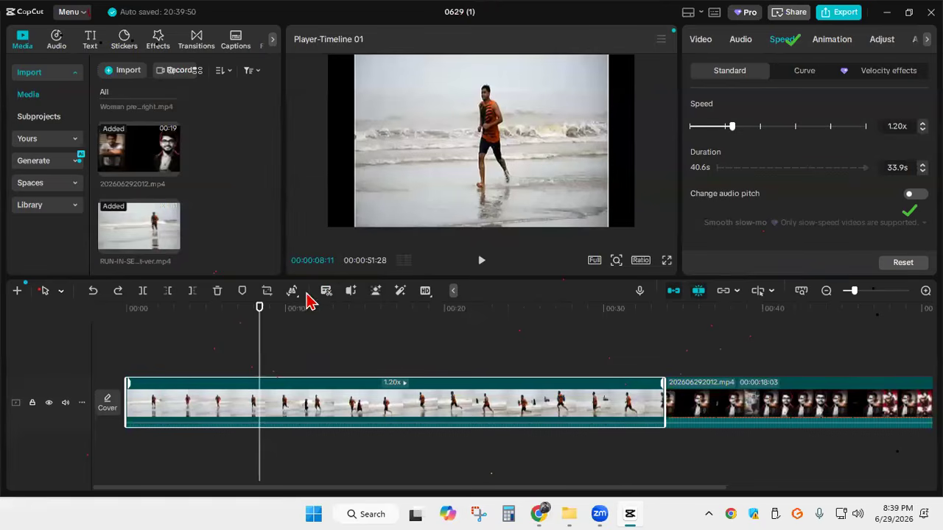
Split the RUN-IN-SEABEACH clip at 00:00:08:07 and again at 00:00:14:21
left_click(257, 328)
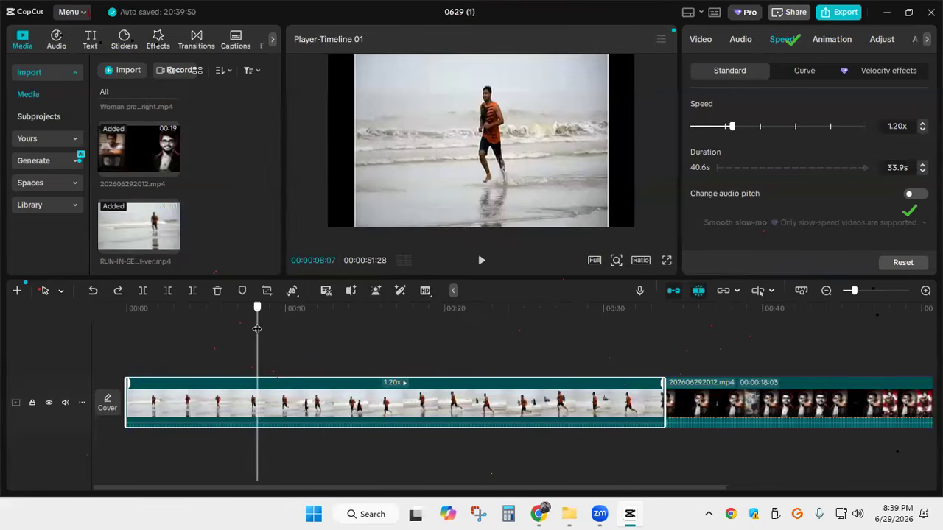
left_click(142, 293)
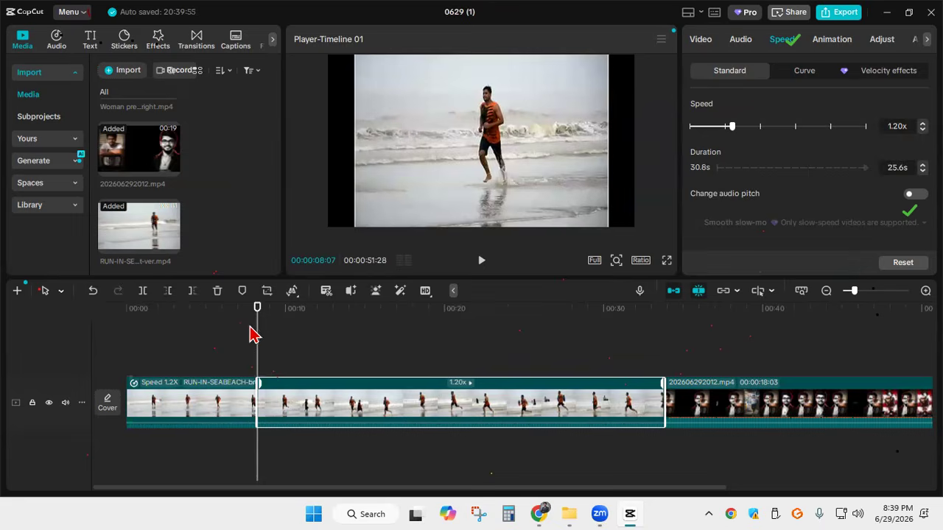
left_click_drag(263, 336, 364, 351)
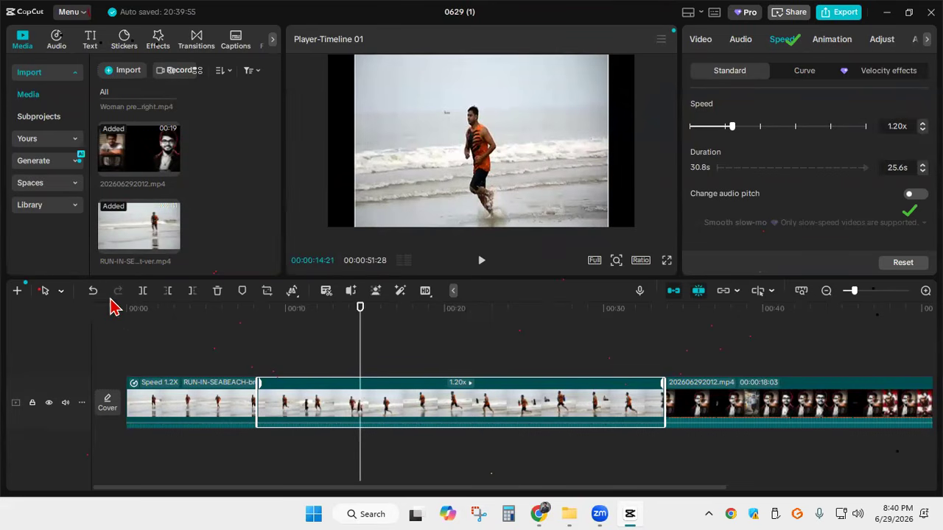
left_click(143, 292)
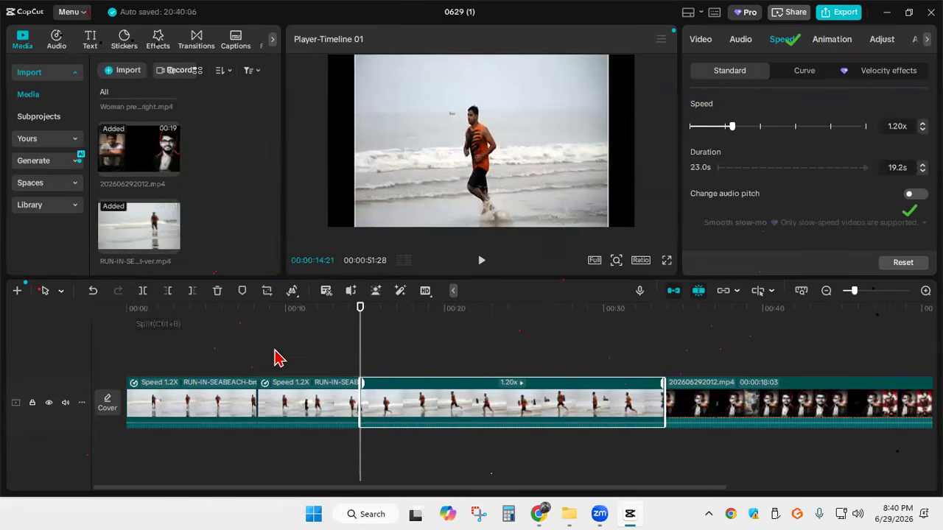
Slow the middle piece of the RUN-IN-SEABEACH clip to 0.81x and play the timeline back from 00:00:04:22
left_click(310, 407)
left_click(311, 344)
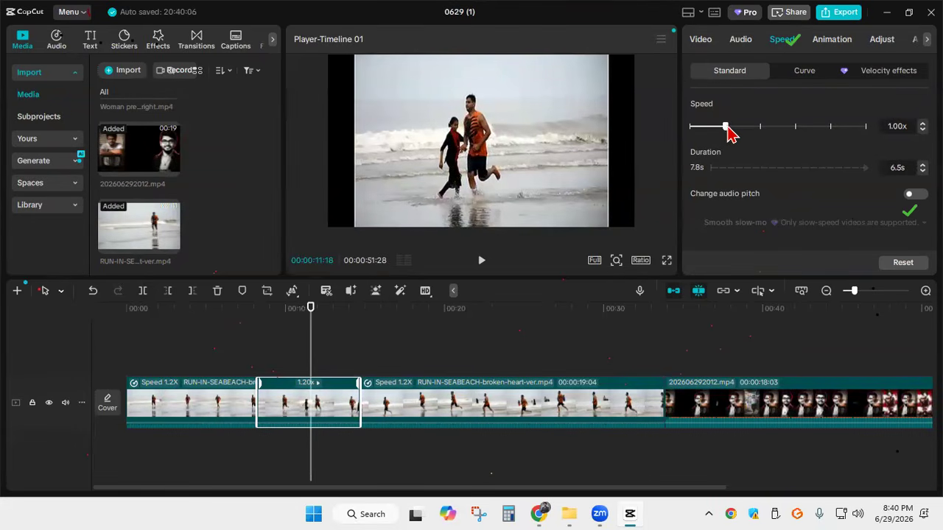
left_click_drag(722, 130, 714, 137)
left_click_drag(308, 352, 222, 343)
left_click(201, 344)
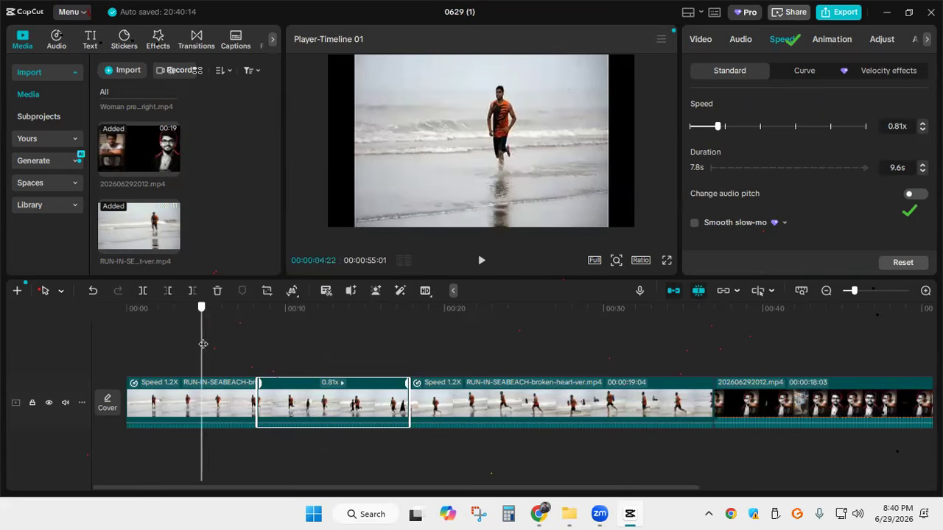
left_click(481, 264)
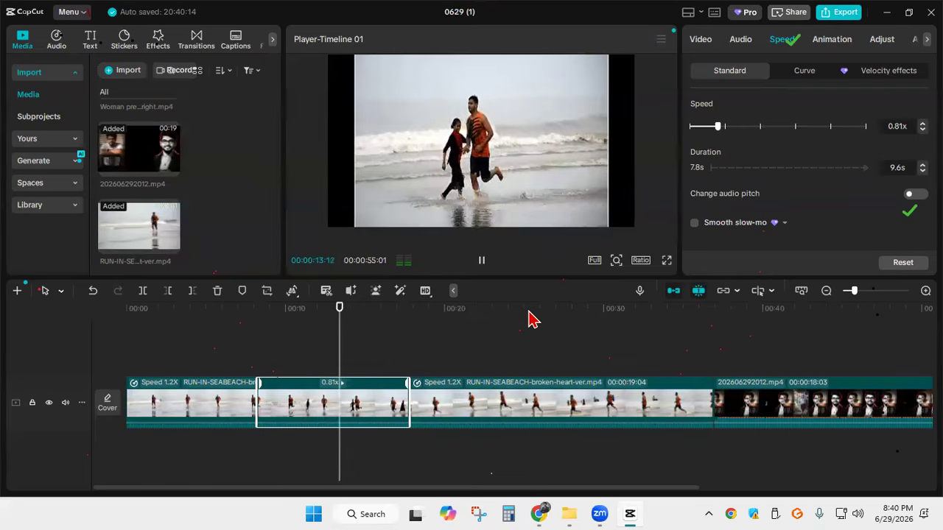
key("space")
Slow the middle RUN-IN-SEABEACH piece further to 0.36x and play it back from 00:00:10:03
left_click_drag(373, 336, 287, 331)
left_click_drag(716, 131, 700, 133)
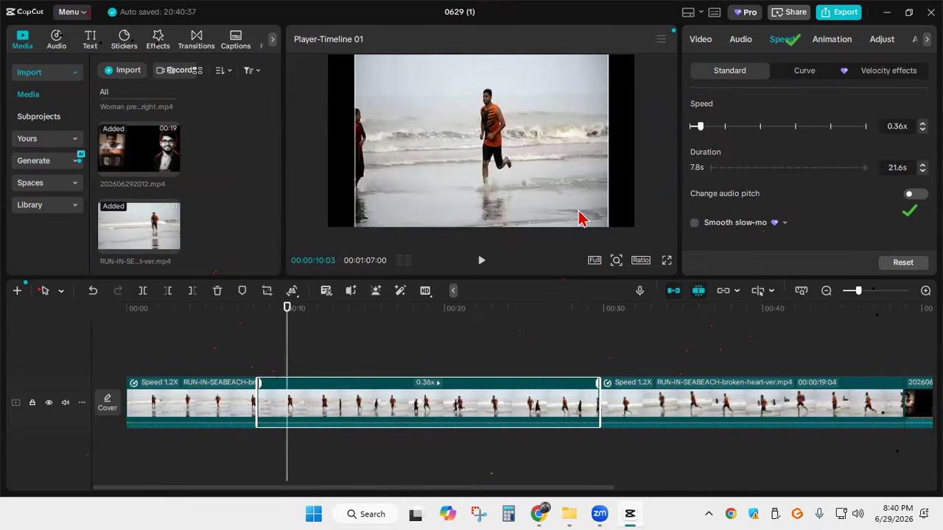
left_click(479, 270)
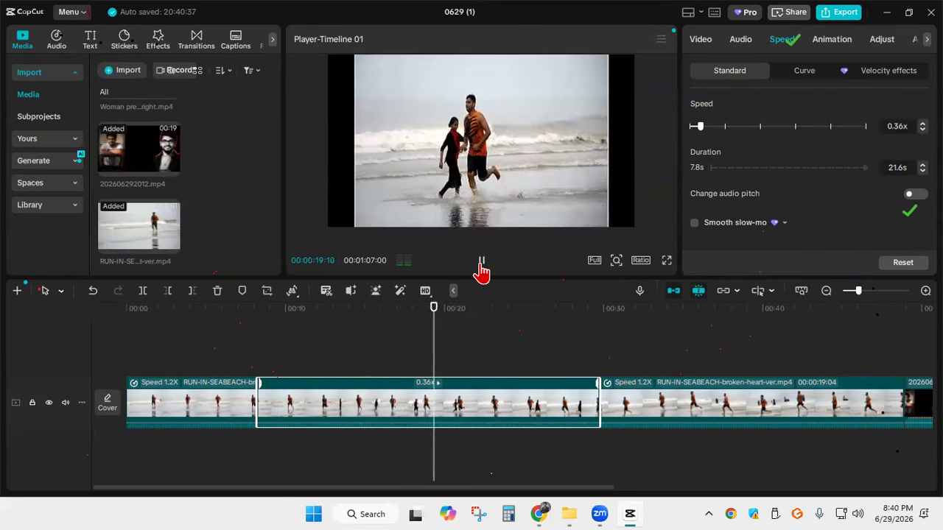
left_click(481, 265)
Set the middle RUN-IN-SEABEACH piece's speed to 1.00x and play it back from 00:00:10:05
left_click(700, 126)
left_click_drag(703, 127, 726, 130)
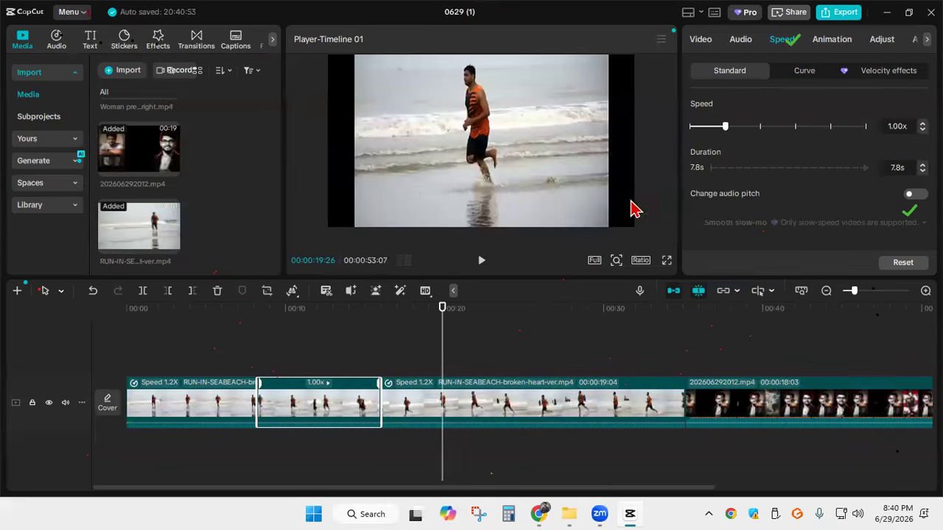
left_click_drag(445, 328, 288, 327)
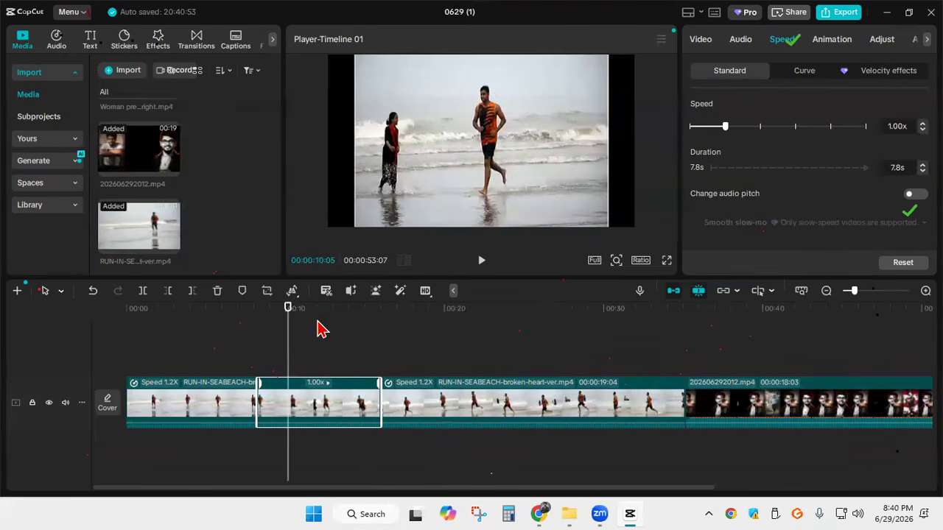
left_click(484, 263)
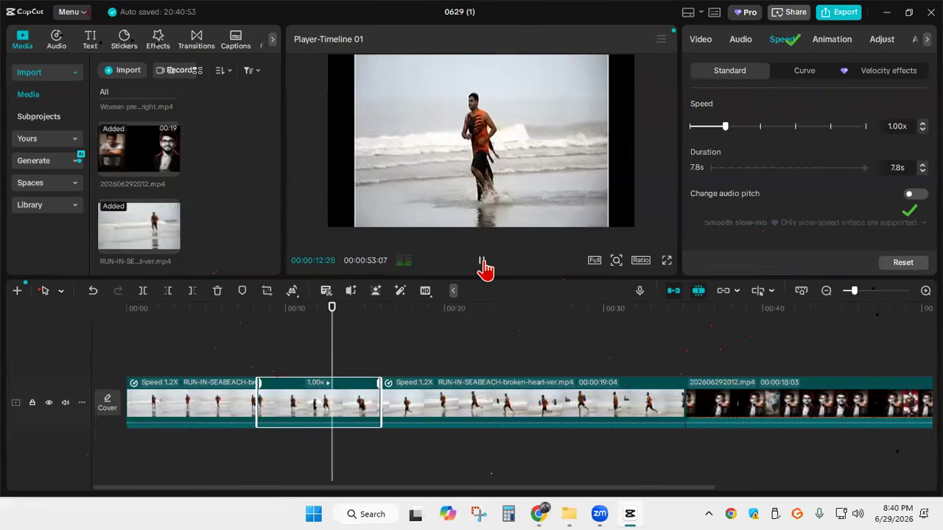
left_click(482, 264)
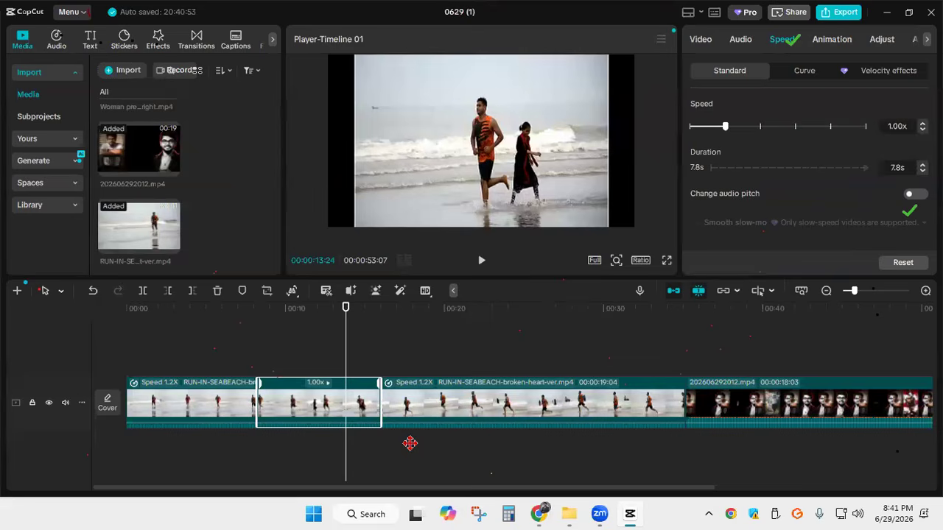
Split the last RUN-IN-SEABEACH piece at 00:00:31:21
left_click_drag(371, 487, 420, 488)
left_click(418, 407)
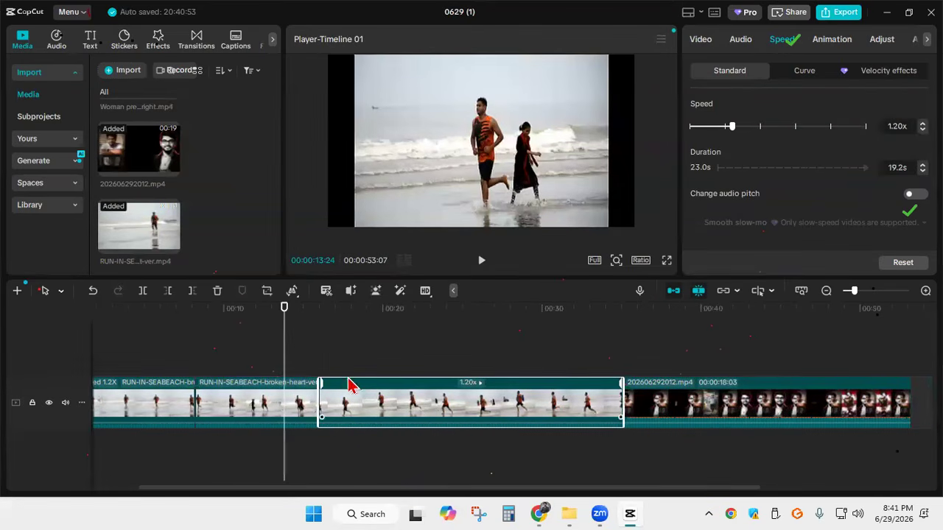
left_click_drag(281, 336, 569, 343)
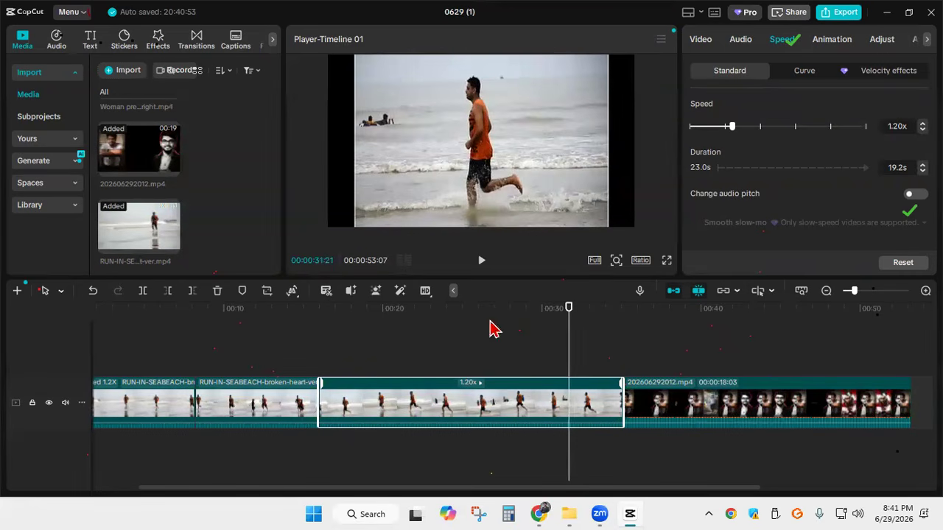
left_click(147, 298)
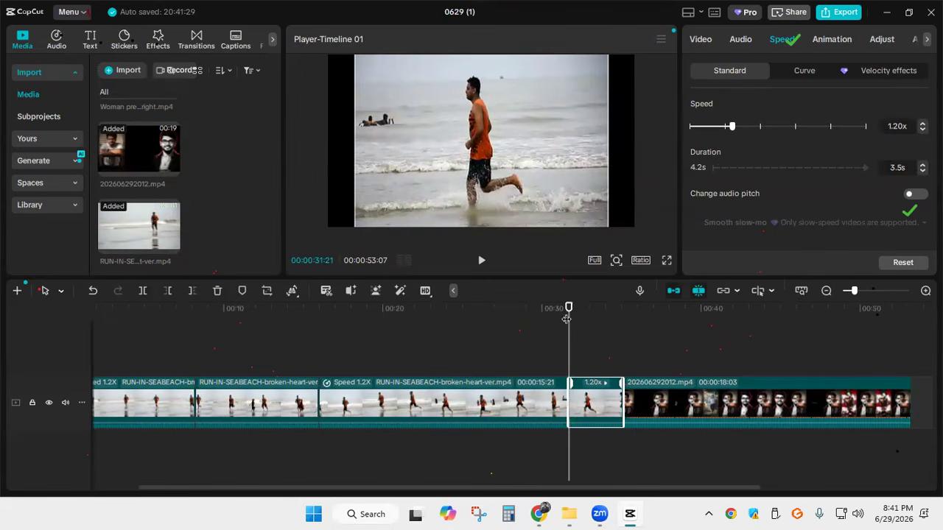
Speed up the third RUN-IN-SEABEACH piece, just before the newest split, to 10.00x
left_click(432, 327)
left_click(475, 405)
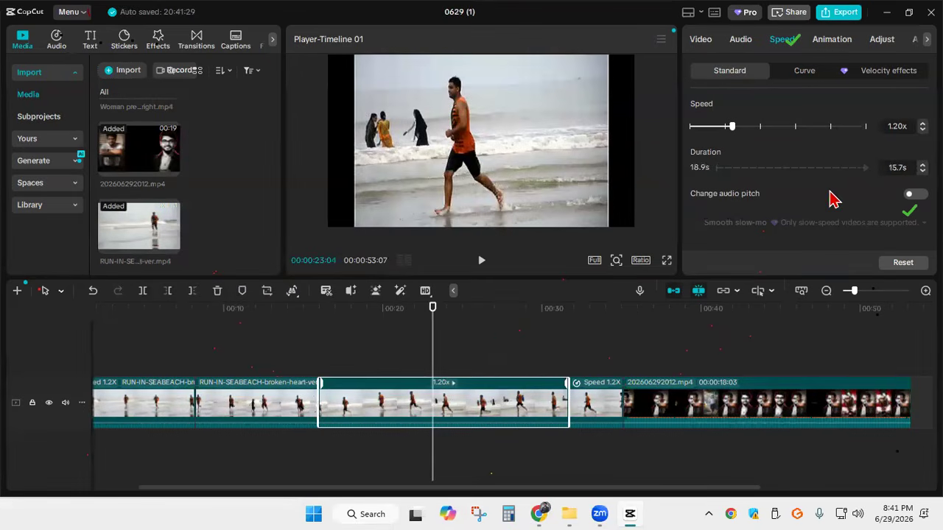
left_click_drag(731, 128, 833, 131)
Play back the 10.00x piece twice, starting ahead of it at 00:00:13:25 and at 00:00:14:17
left_click_drag(446, 348, 298, 347)
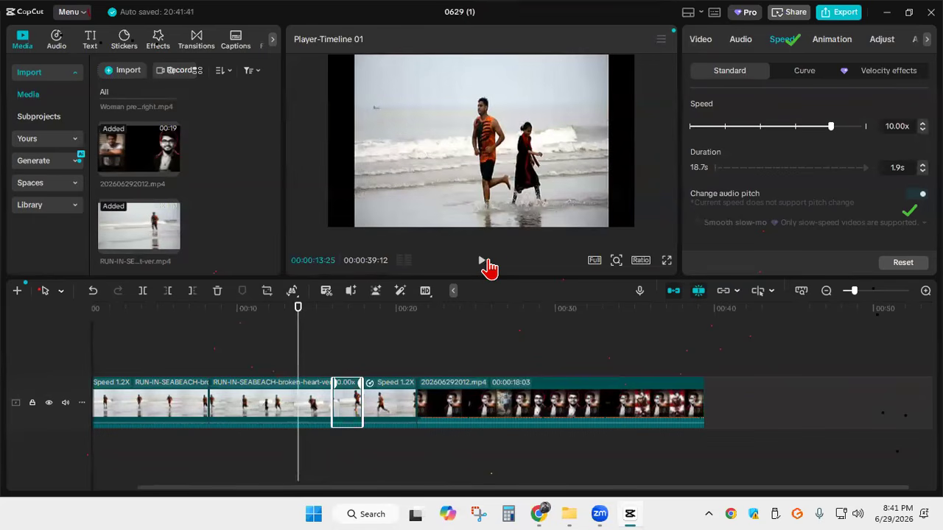
left_click(484, 262)
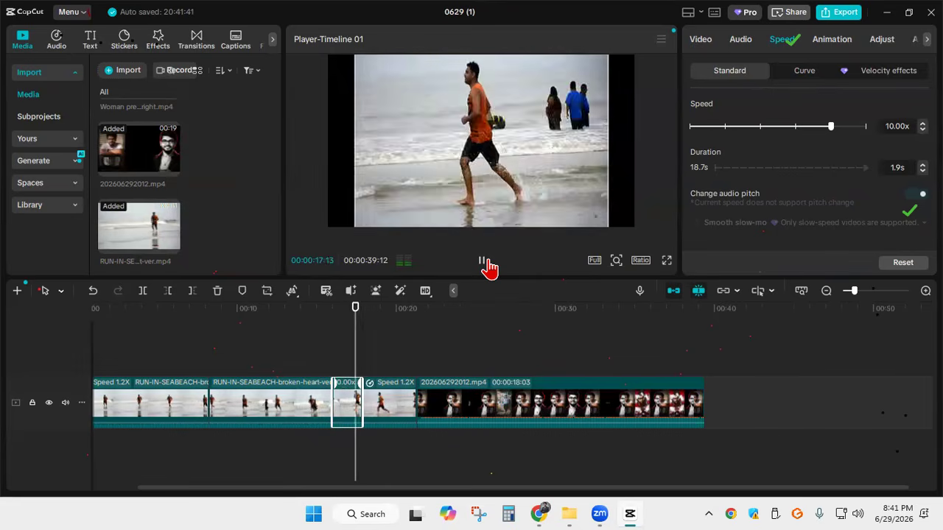
left_click(486, 263)
left_click_drag(353, 340, 309, 338)
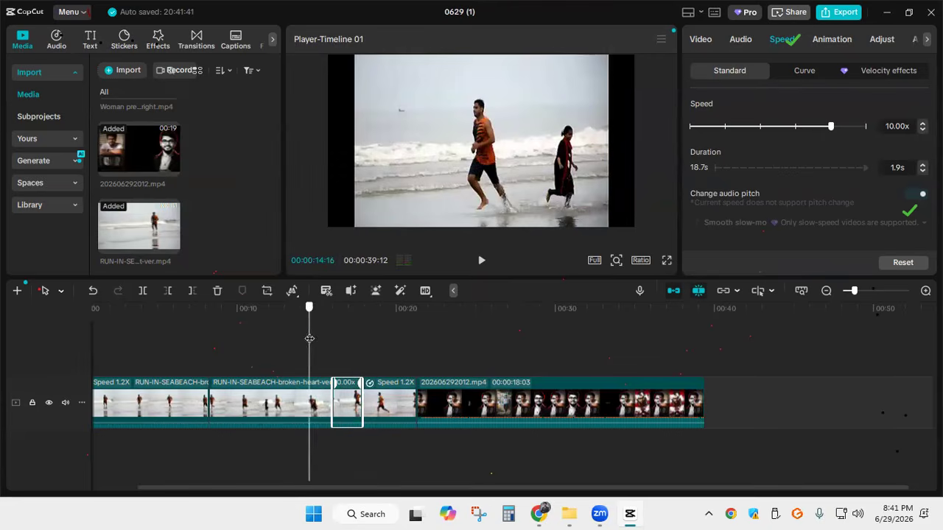
left_click(480, 262)
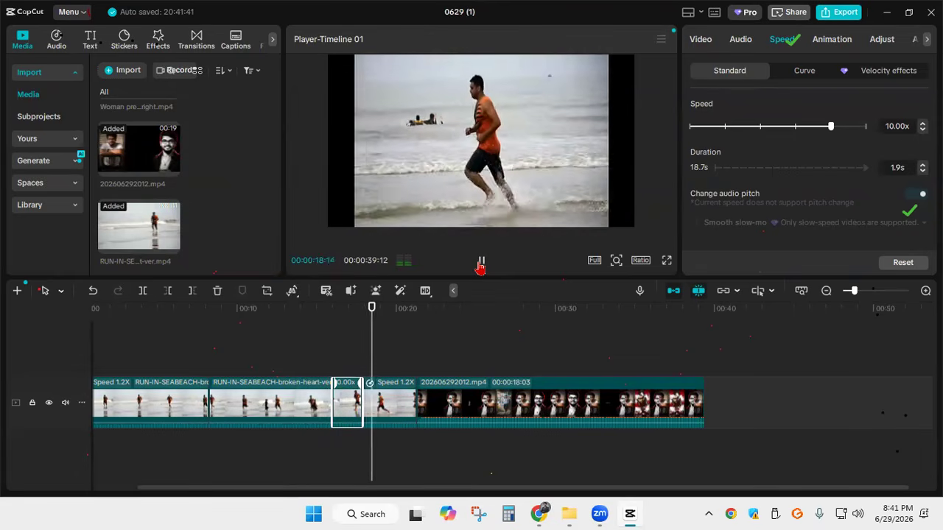
left_click(481, 263)
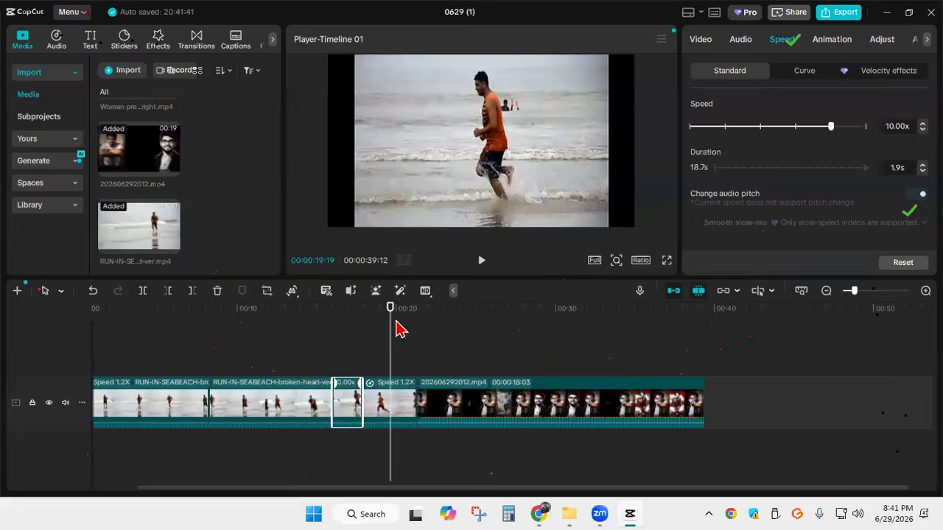
Speed up the third RUN-IN-SEABEACH piece to 36.47x and play it back from 00:00:15:11
left_click_drag(391, 328, 324, 330)
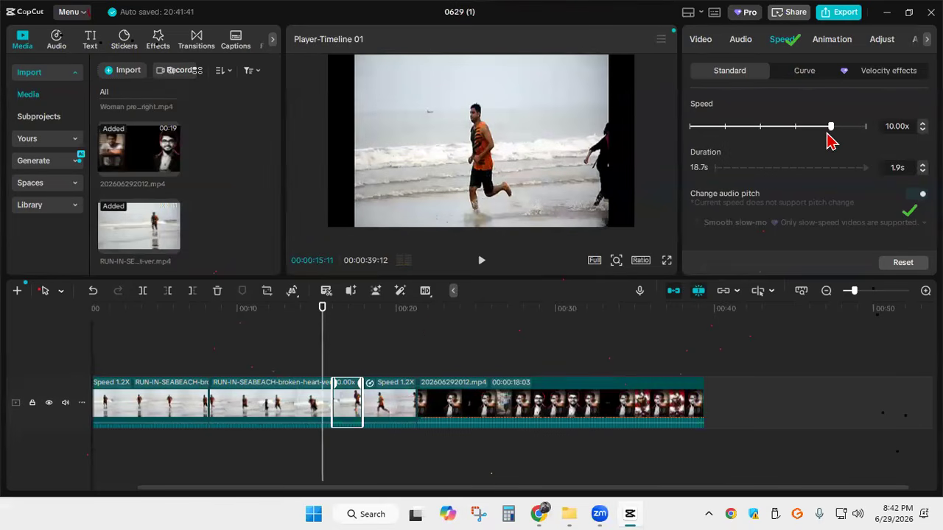
left_click_drag(832, 129, 843, 132)
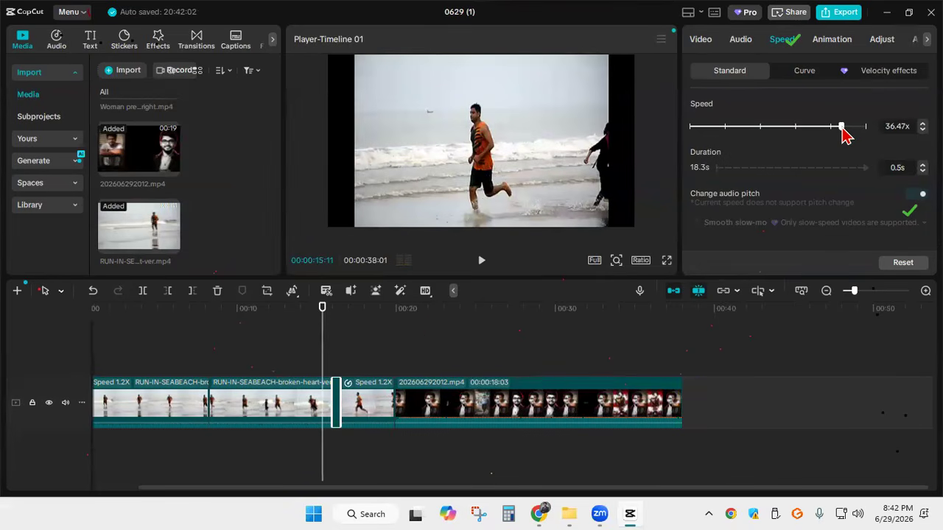
left_click(481, 263)
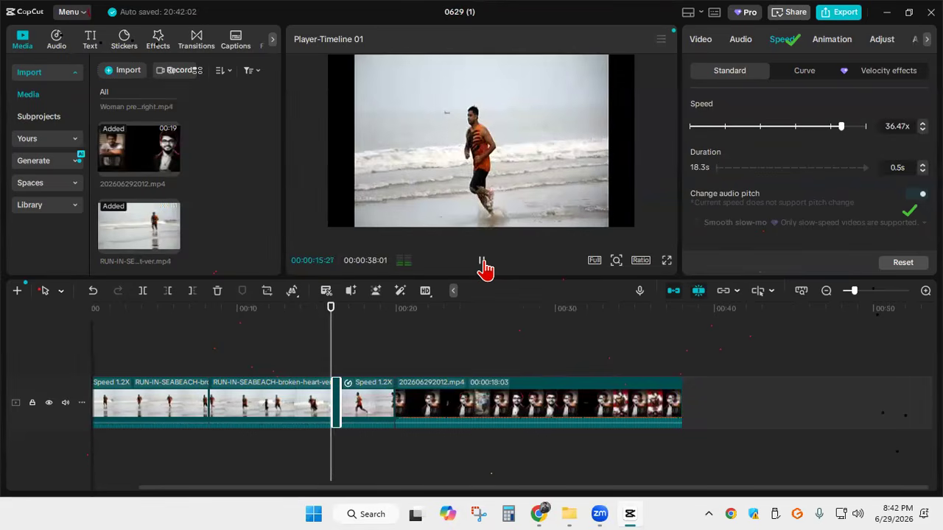
left_click(482, 262)
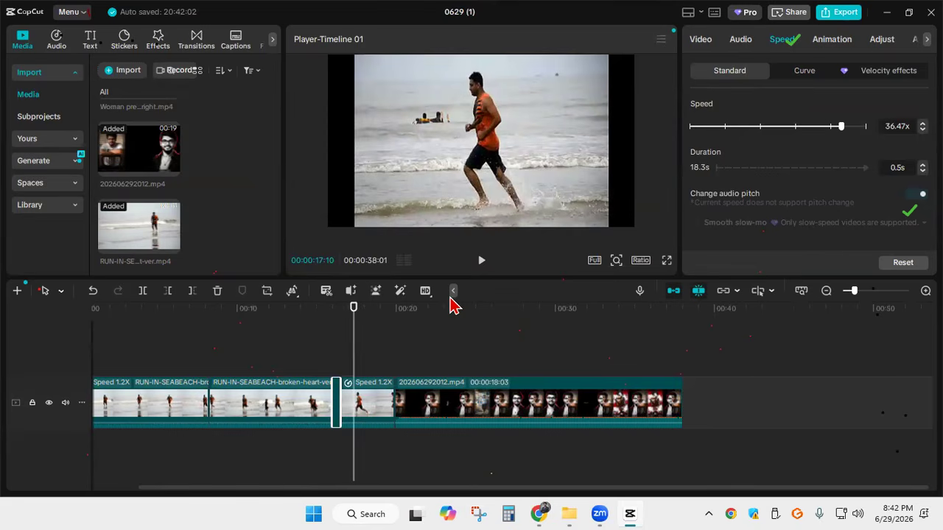
Undo the speed changes and splits on the RUN-IN-SEABEACH clip, back to a single piece at 1.20x
key("ctrl+z")
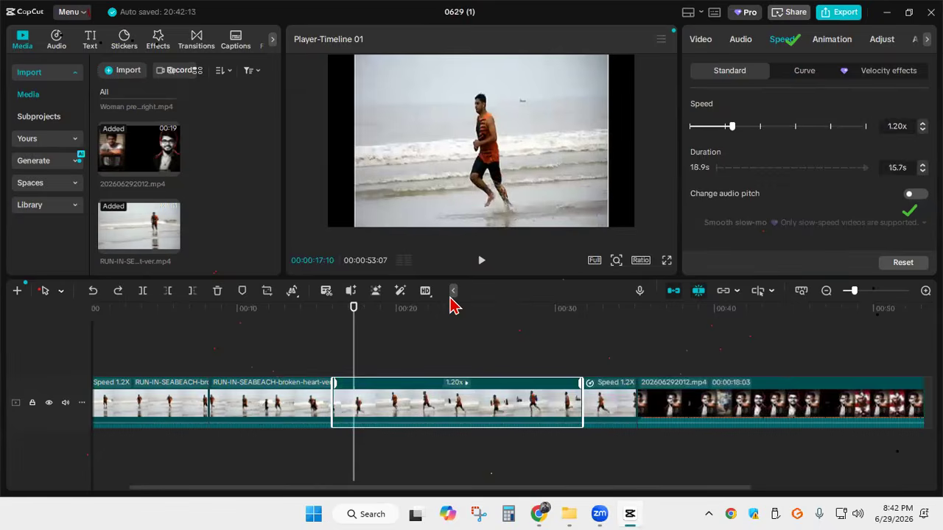
key("ctrl+z")
key("ctrl+z")
key("ctrl+z")
key("ctrl+z")
key("ctrl+z")
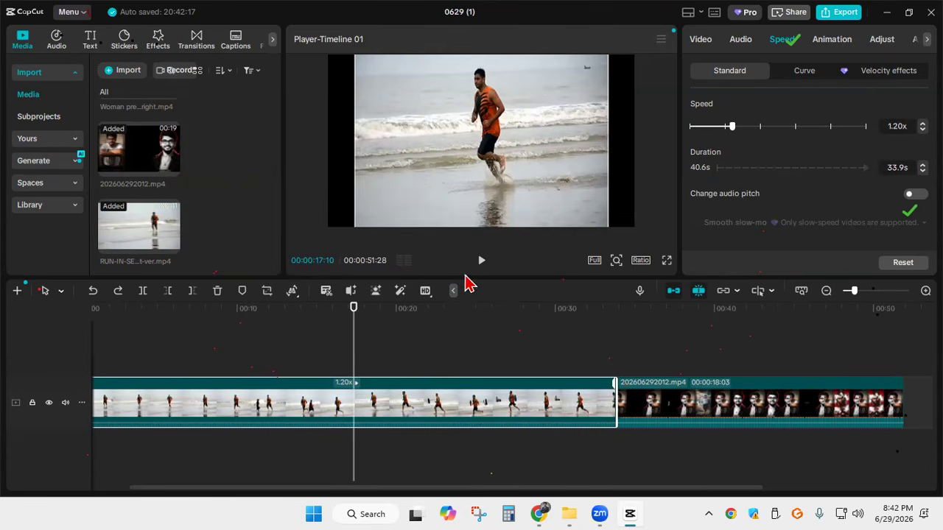
Split the RUN-IN-SEABEACH clip at 00:00:08:07 and at 00:00:16:26
left_click_drag(352, 333, 209, 325)
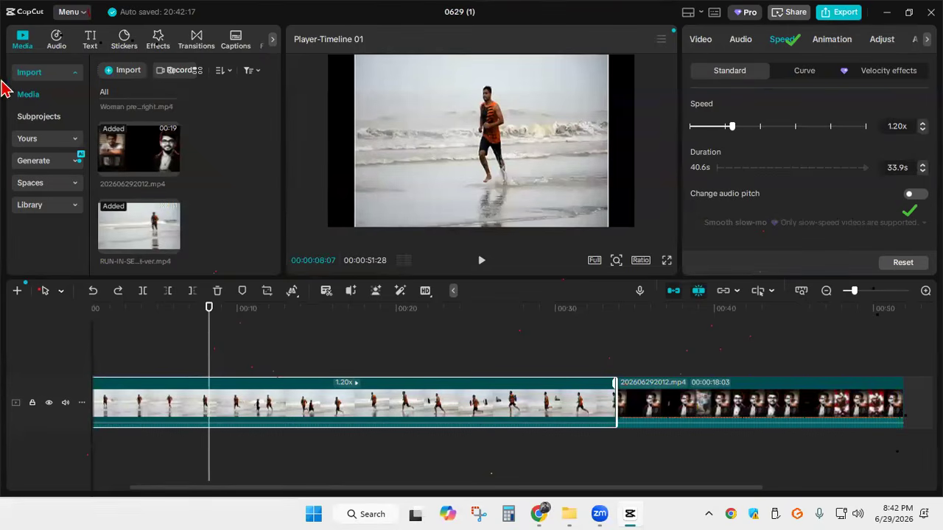
left_click(145, 297)
left_click_drag(215, 345, 346, 352)
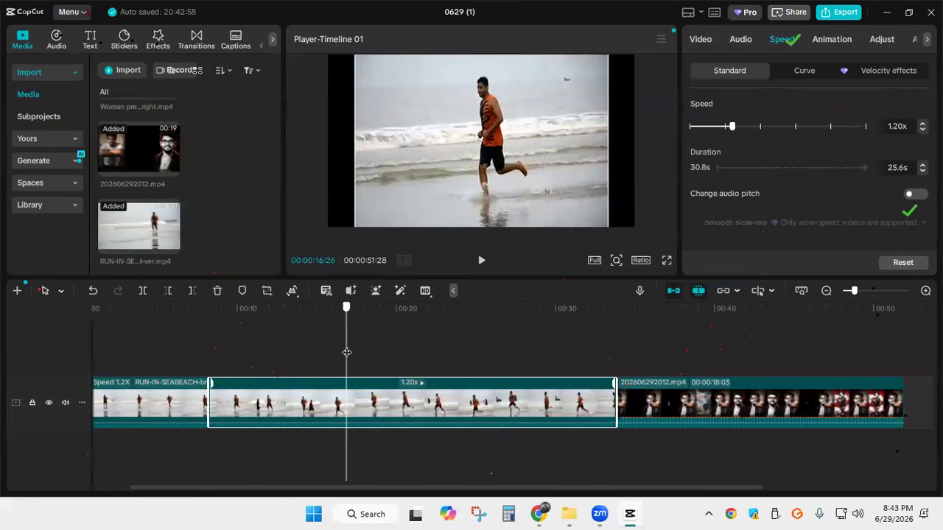
left_click(145, 294)
Reverse the middle RUN-IN-SEABEACH piece between the two splits
left_click_drag(342, 335, 232, 326)
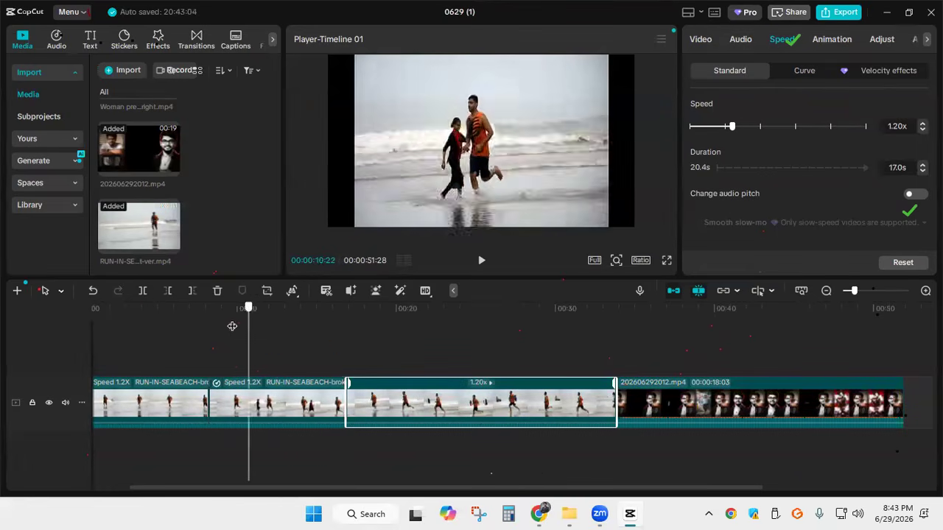
left_click(267, 416)
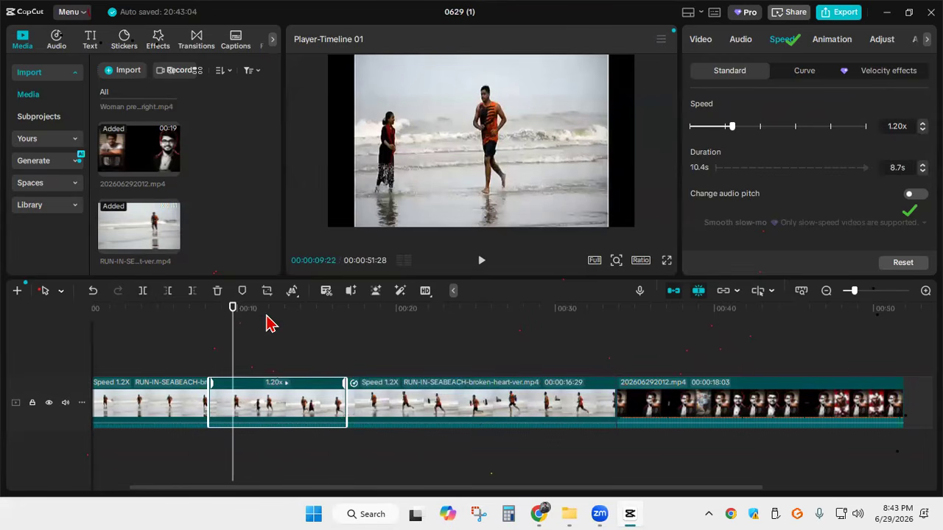
left_click(295, 305)
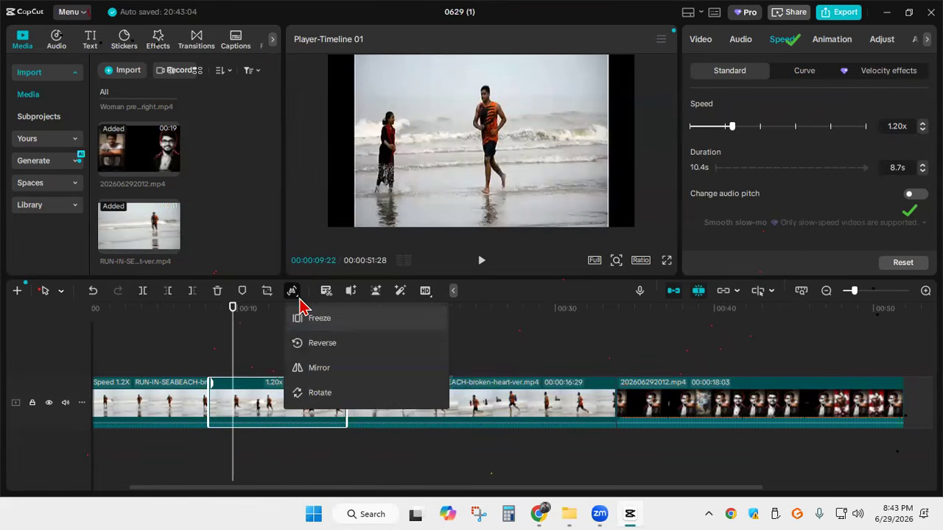
mouse_move(293, 294)
left_click(317, 345)
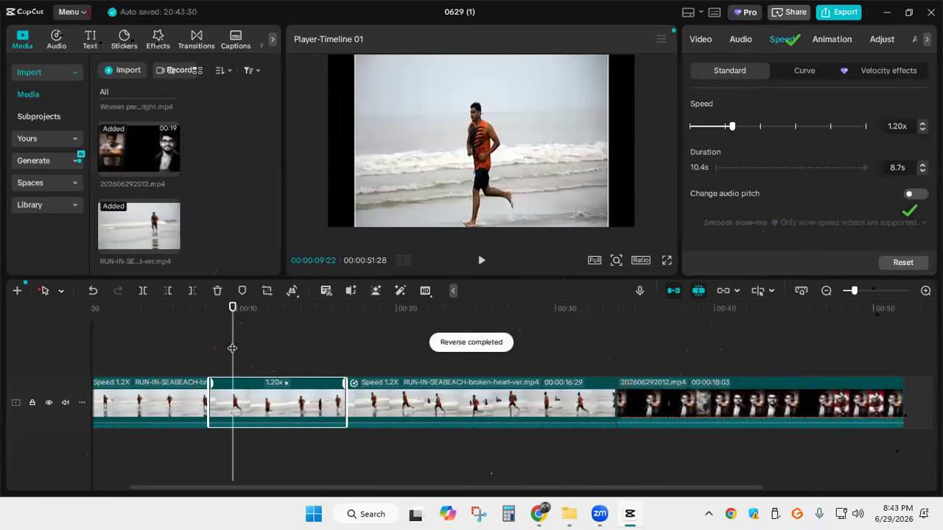
Play back the reversed middle piece from 00:00:06:13 through into the piece that follows it
left_click_drag(232, 348, 179, 347)
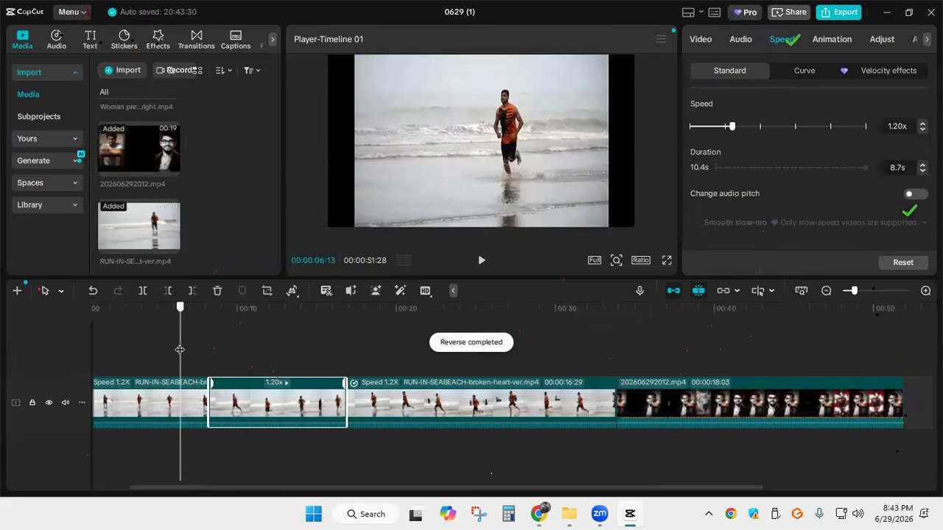
left_click(479, 264)
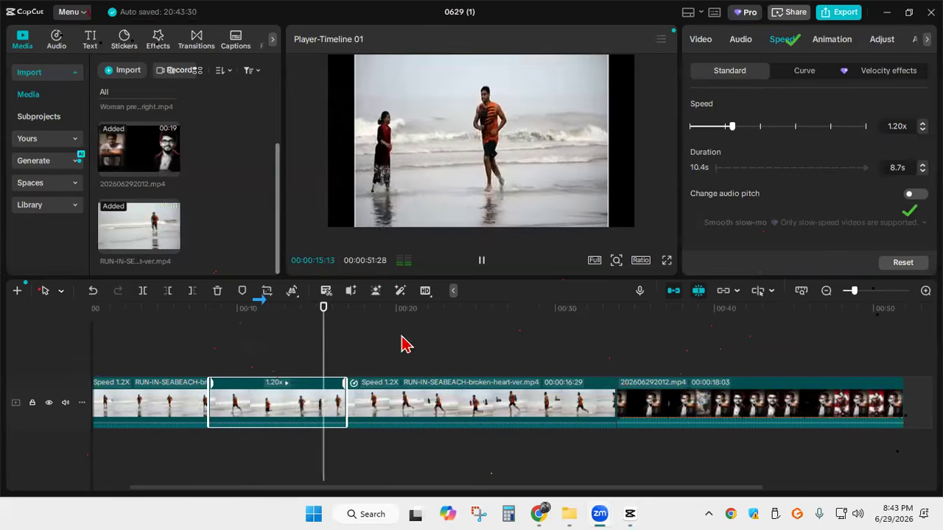
left_click(480, 264)
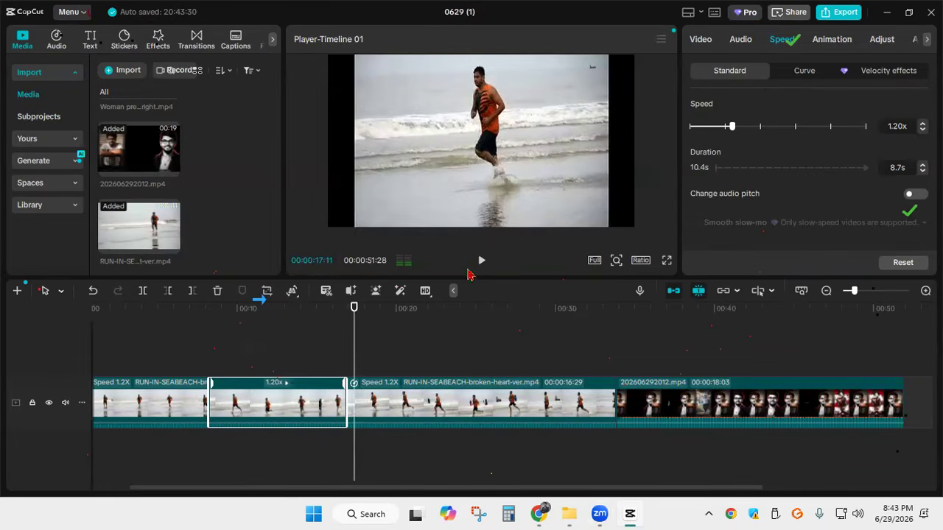
left_click(481, 262)
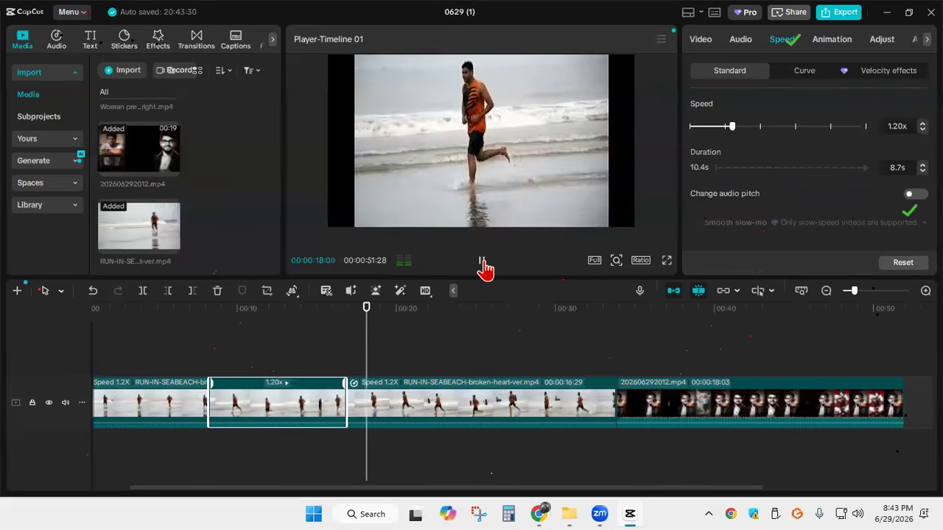
left_click(481, 265)
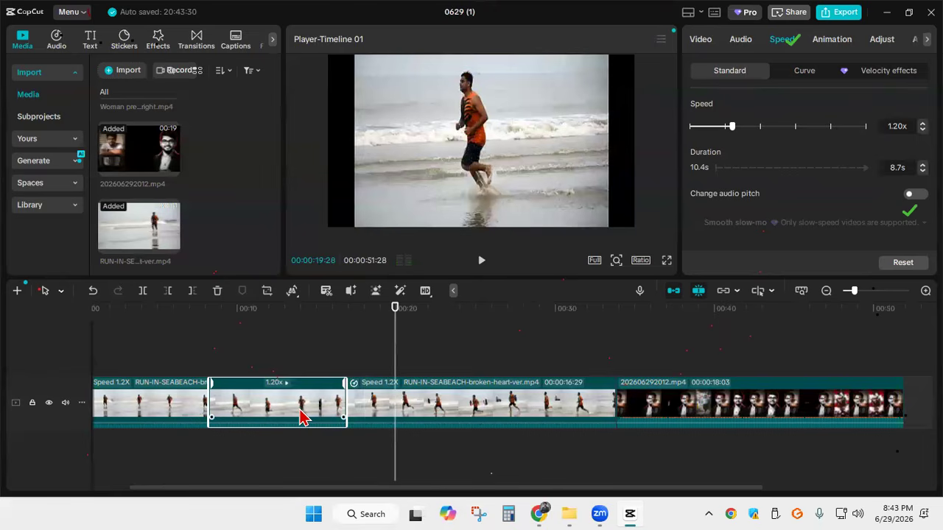
Undo the reversal and the split at 00:00:16:26, and split the RUN-IN-SEABEACH piece at 00:00:16:06 instead
key("ctrl+z")
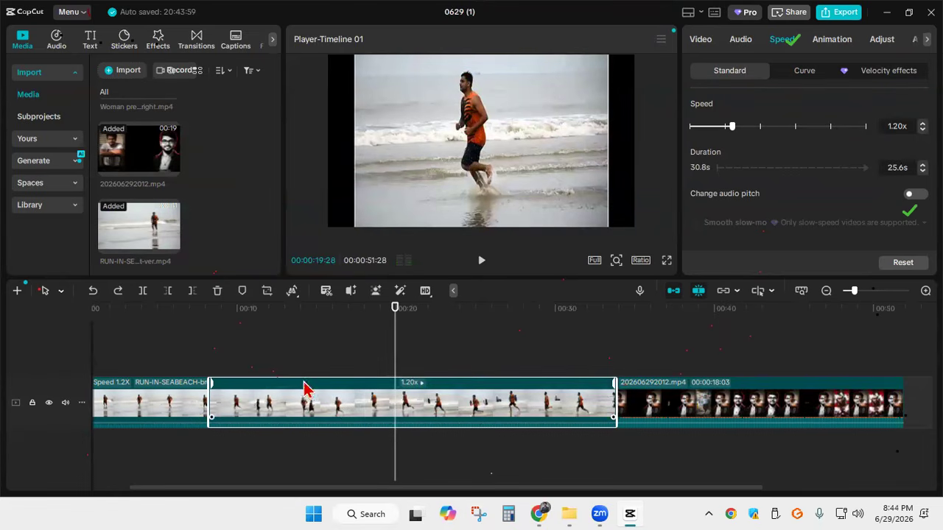
left_click_drag(395, 347, 335, 346)
left_click(146, 295)
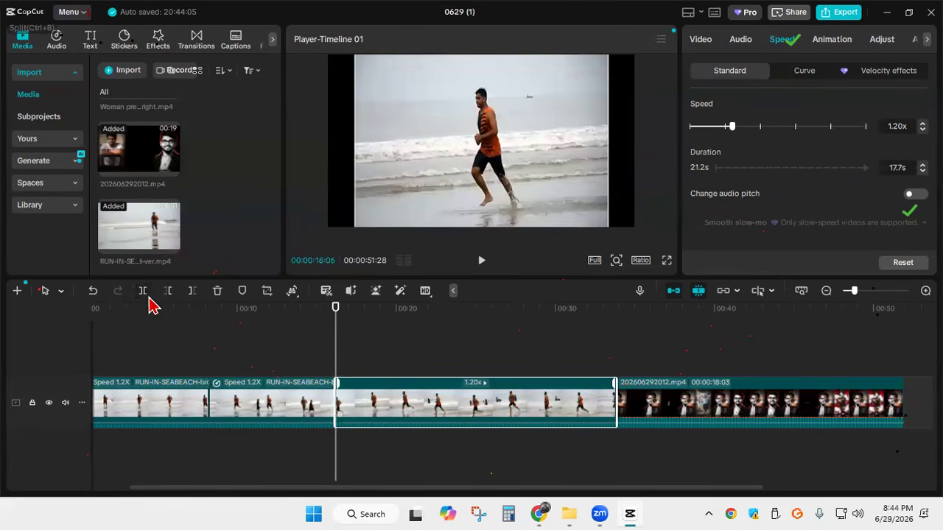
Copy the middle RUN-IN-SEABEACH piece and insert the duplicate on the main track directly after the original, at 00:00:16:06
left_click(249, 408)
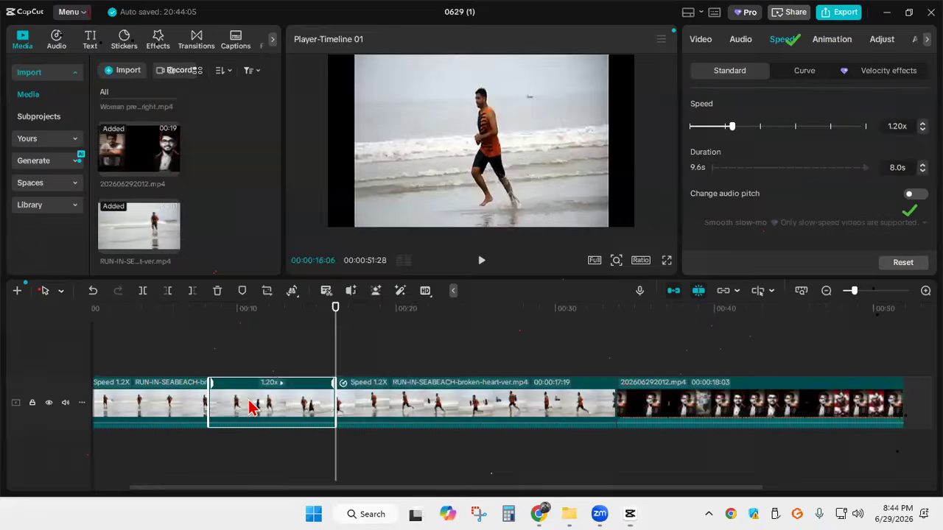
right_click(249, 407)
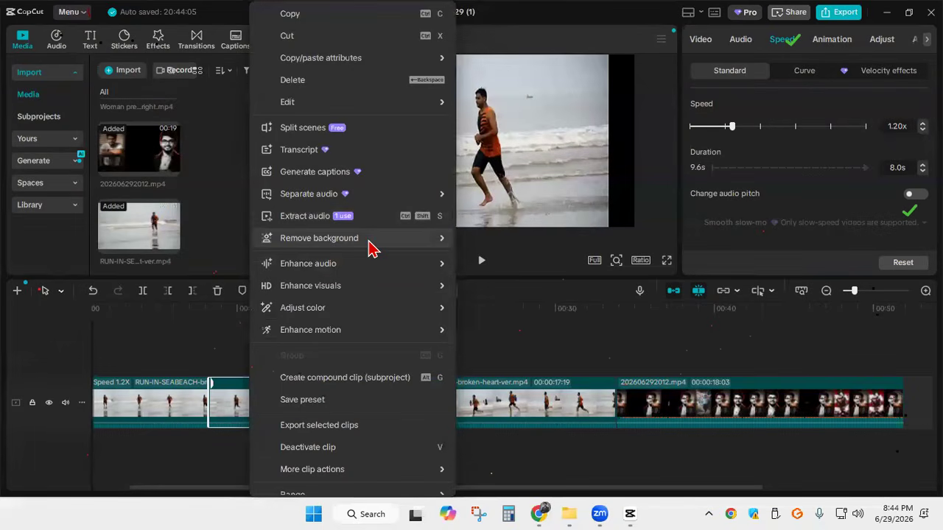
mouse_move(370, 247)
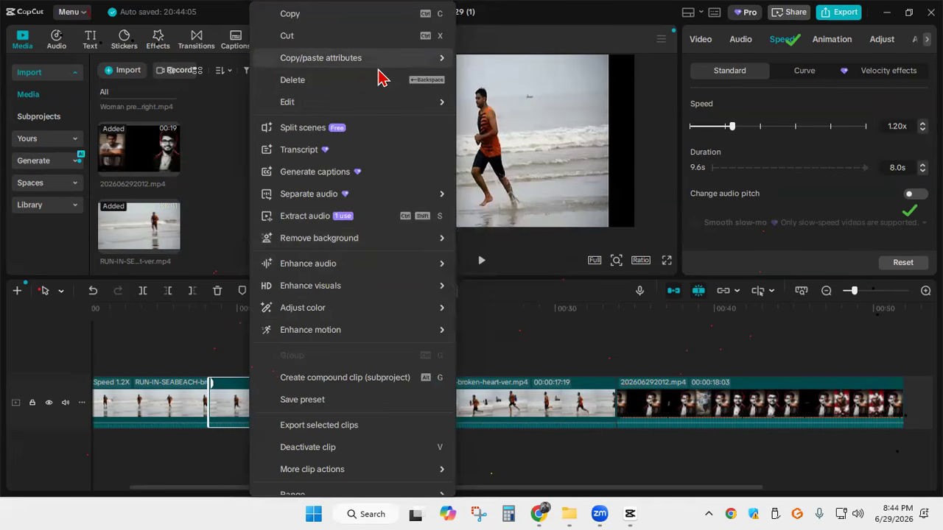
right_click(254, 390)
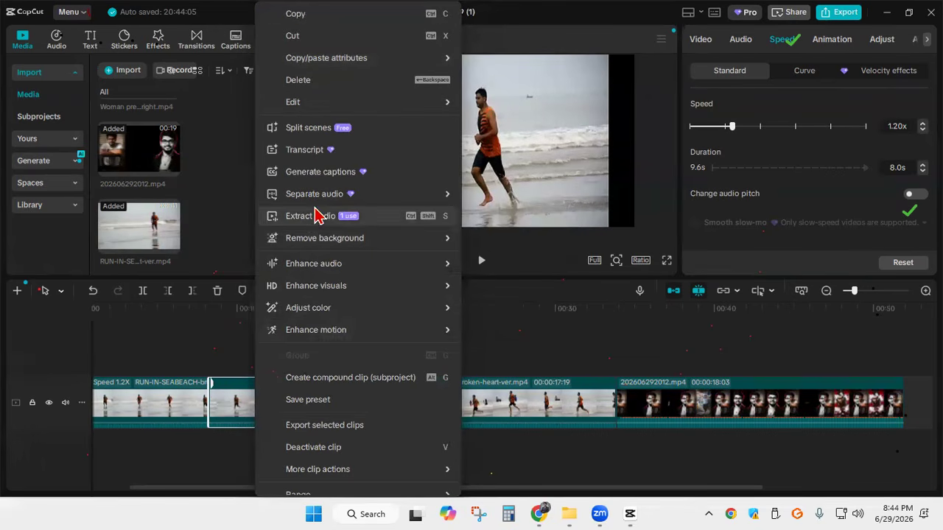
left_click(298, 13)
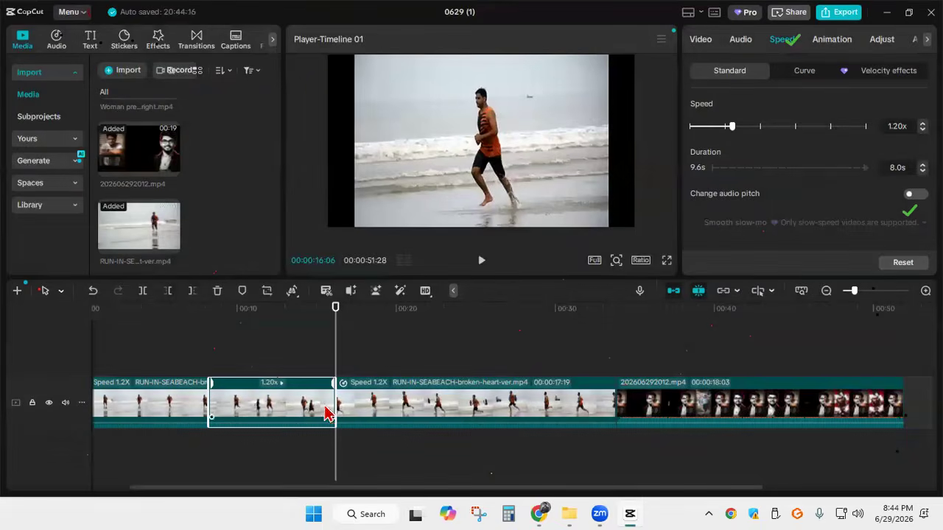
key("ctrl+v")
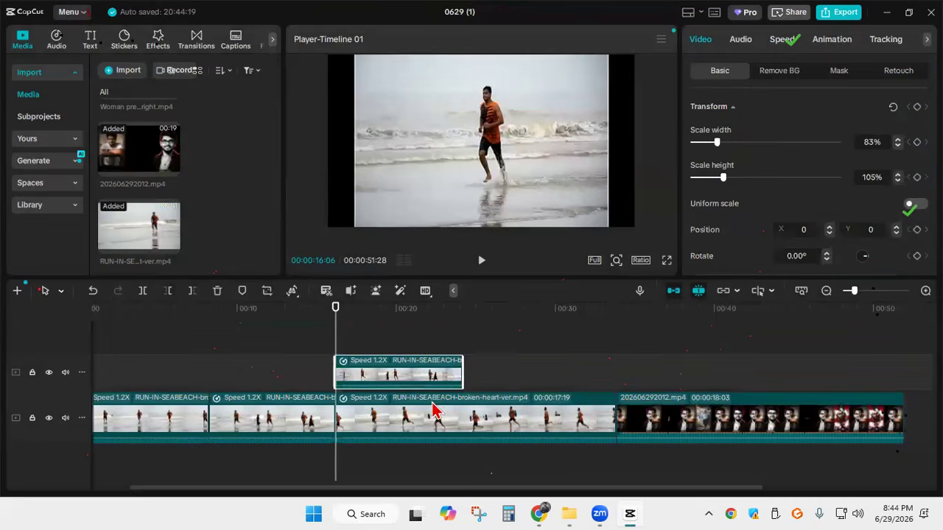
left_click_drag(398, 386, 391, 430)
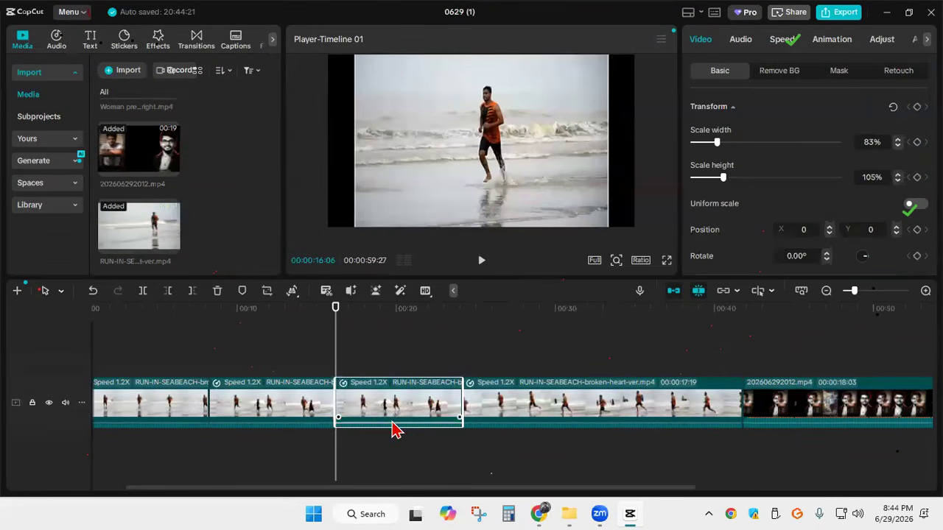
Reverse the original middle RUN-IN-SEABEACH piece, the one just before its duplicate
left_click_drag(336, 338, 288, 345)
left_click(265, 407)
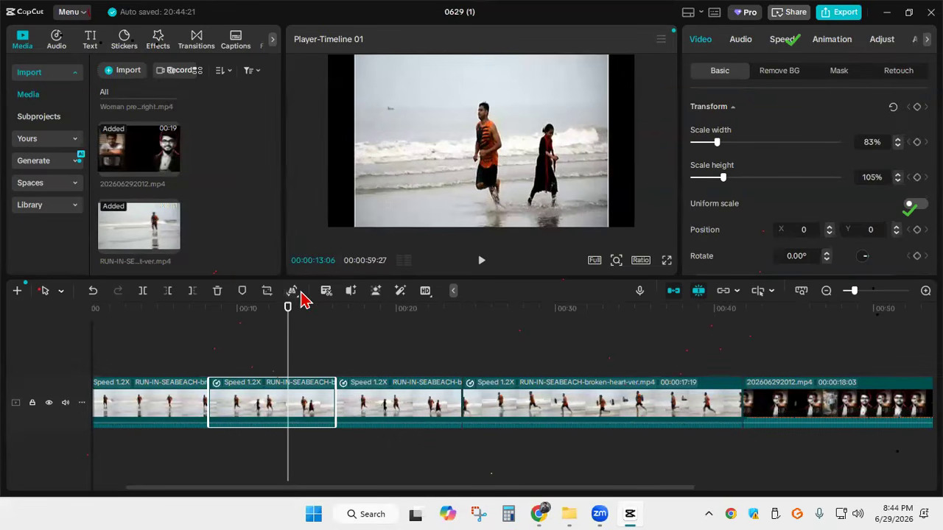
mouse_move(295, 293)
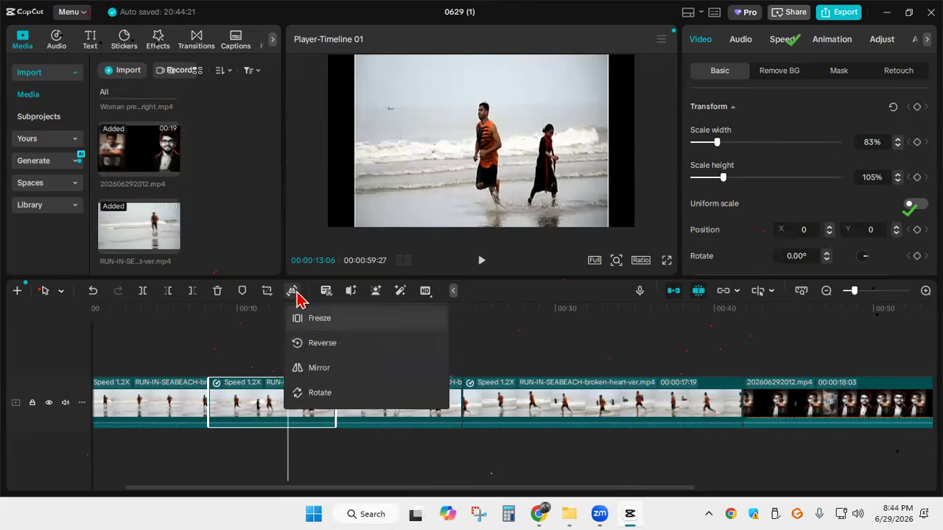
left_click(317, 350)
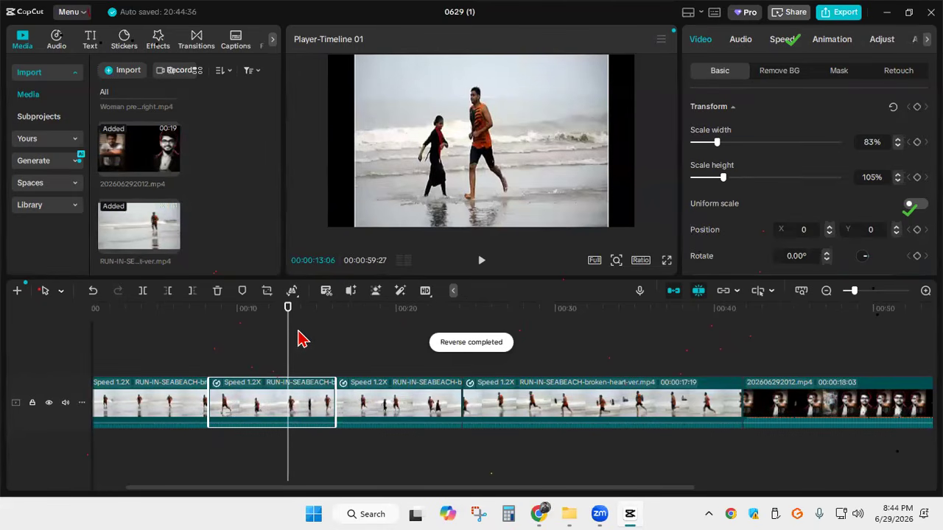
Play back the sequence from 00:00:07:00 through the reversed piece and into its duplicate
left_click_drag(285, 328, 189, 328)
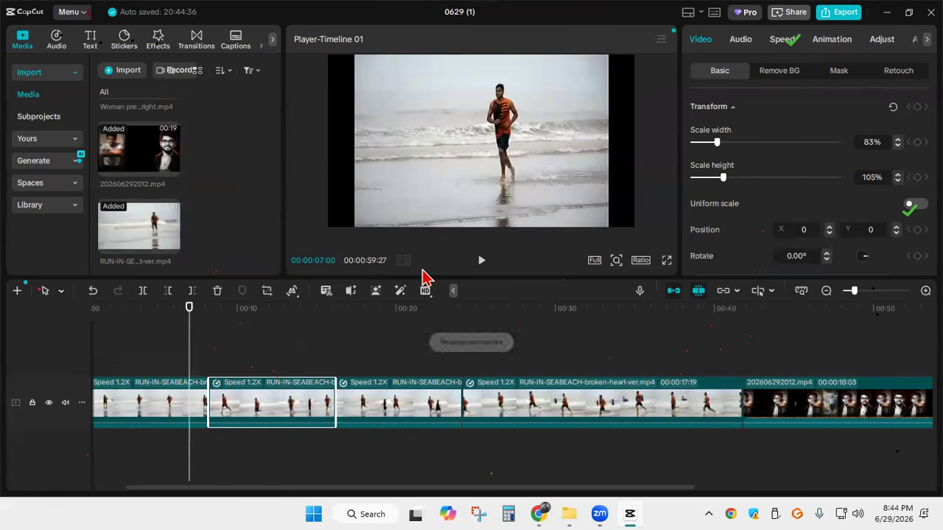
left_click(477, 270)
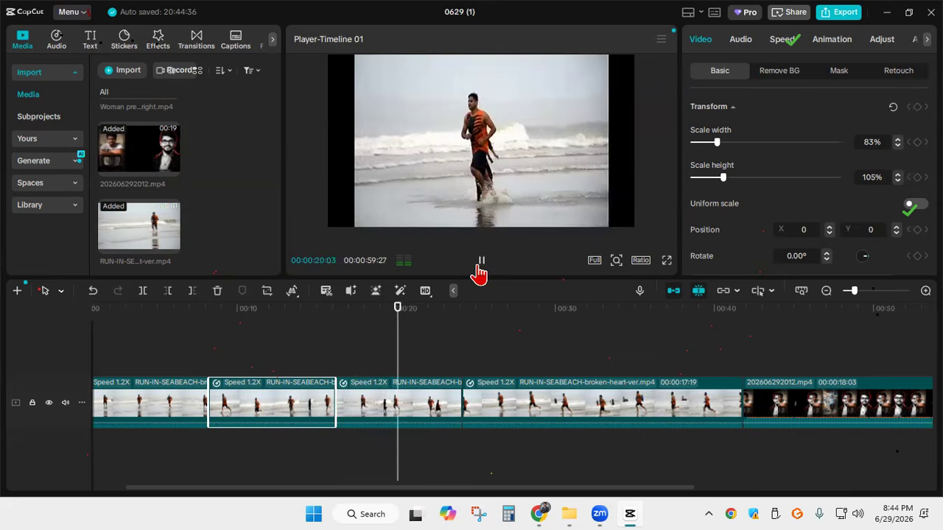
left_click(479, 272)
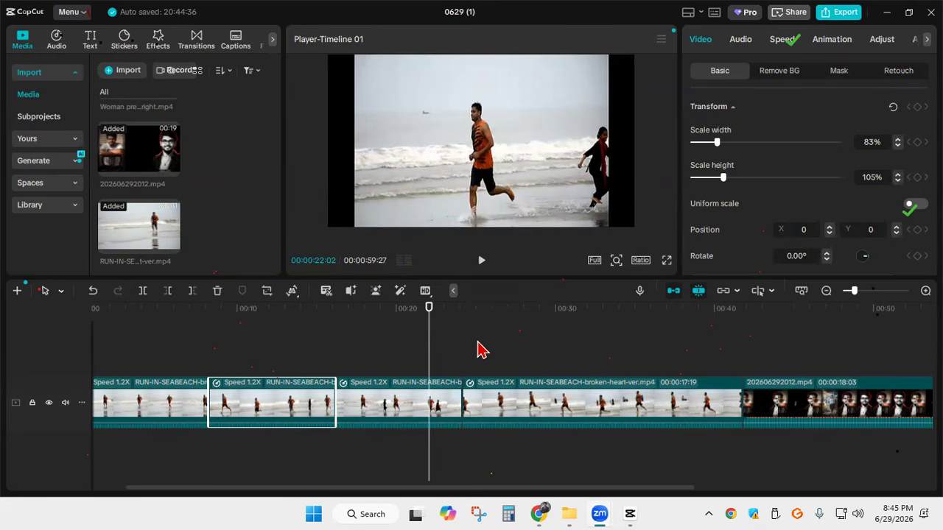
Insert a freeze frame at 00:00:19:28 in the duplicated RUN-IN-SEABEACH piece on the main track
left_click_drag(430, 353, 395, 354)
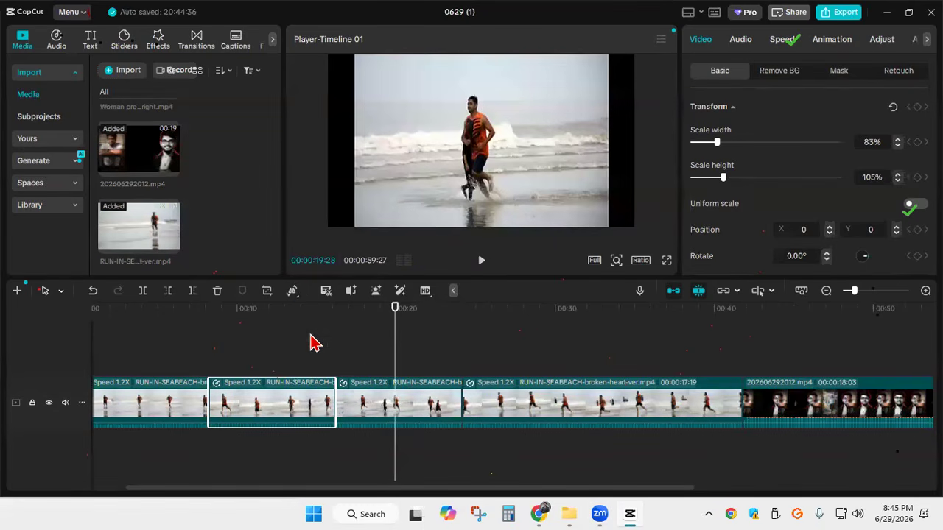
mouse_move(300, 304)
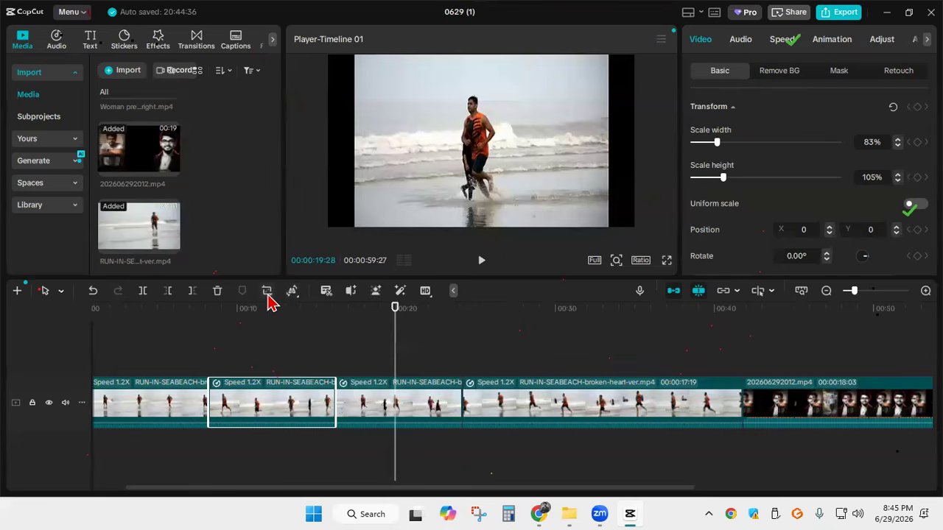
left_click(297, 295)
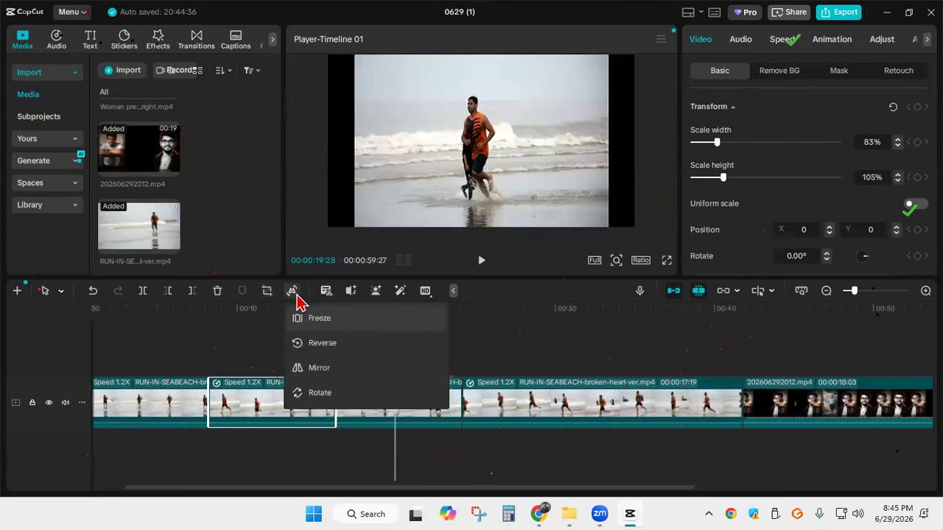
left_click(319, 324)
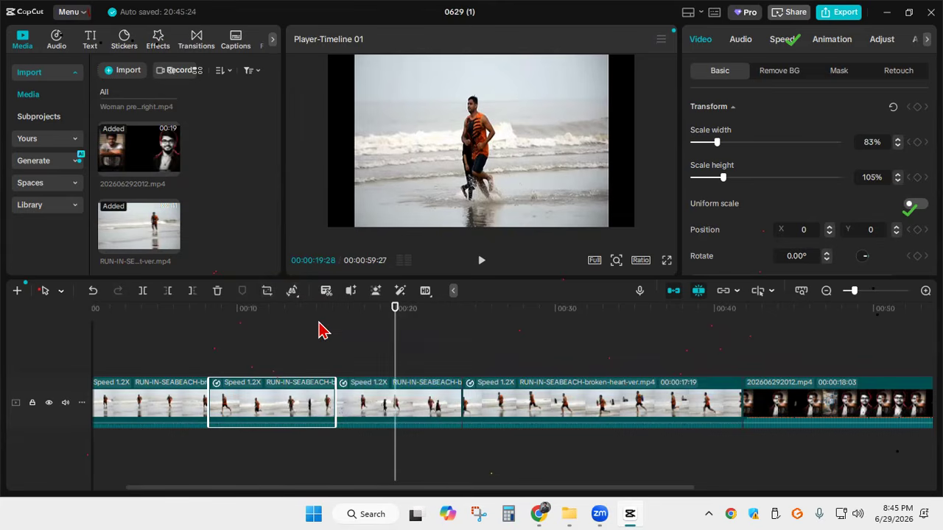
left_click(407, 411)
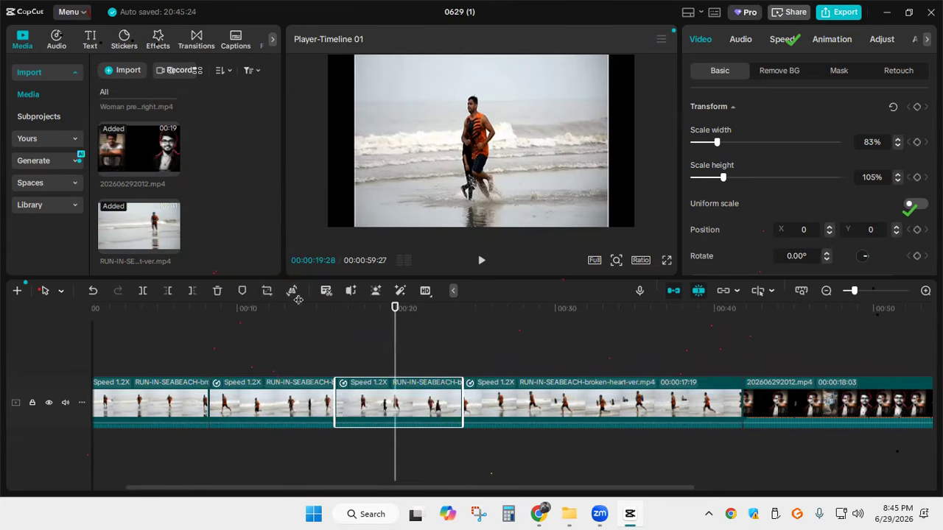
left_click(296, 296)
left_click(315, 323)
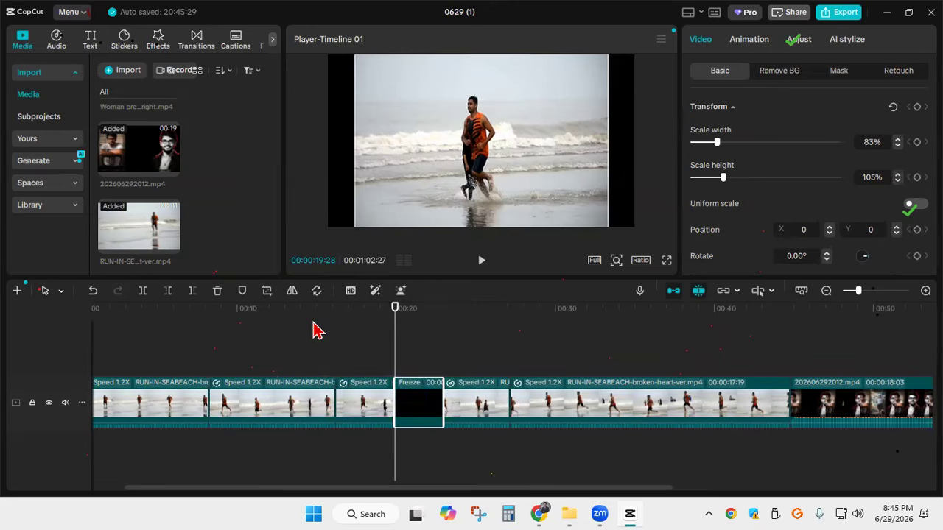
Play back the sequence from just before the freeze frame to 00:00:24:25
left_click_drag(391, 346, 374, 318)
left_click(480, 270)
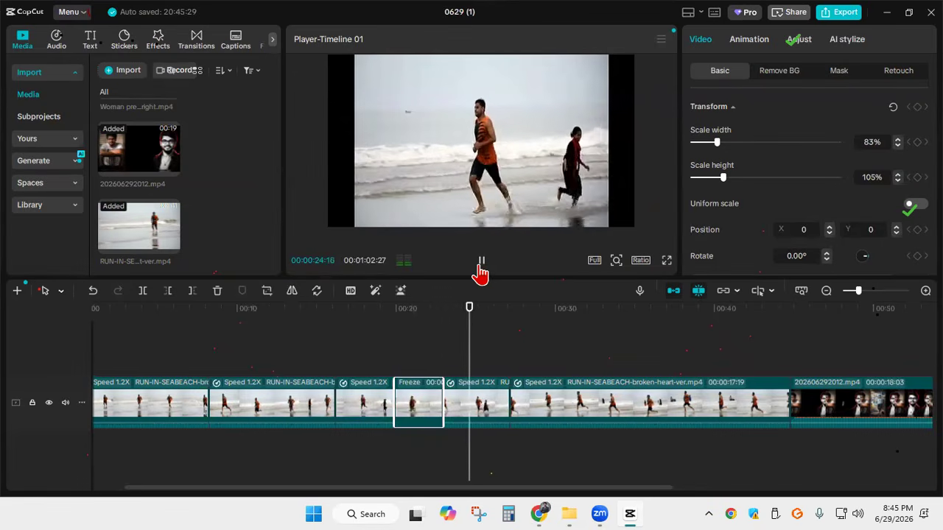
left_click(481, 265)
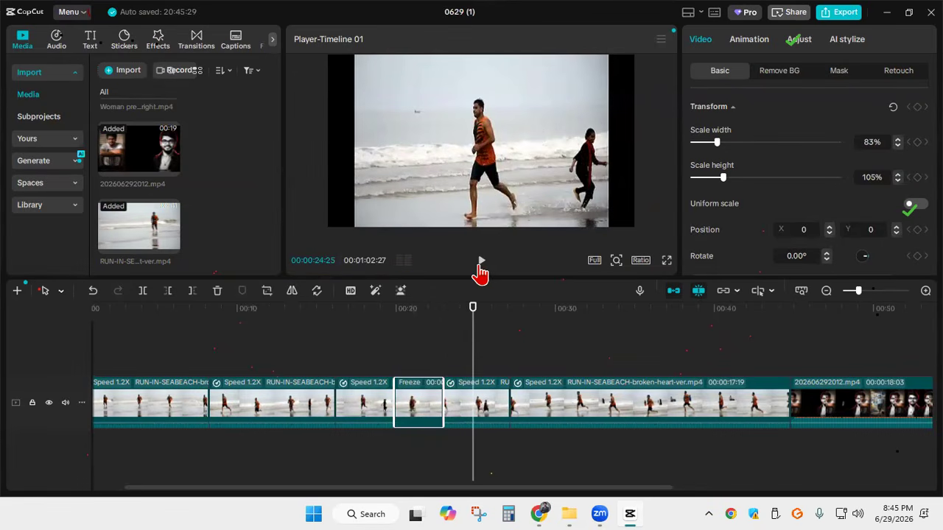
Undo the freeze frame, the reversal, the duplication and the splits on the RUN-IN-SEABEACH clip
key("ctrl+z")
key("ctrl+z")
key("ctrl+z")
key("ctrl+z")
key("ctrl+z")
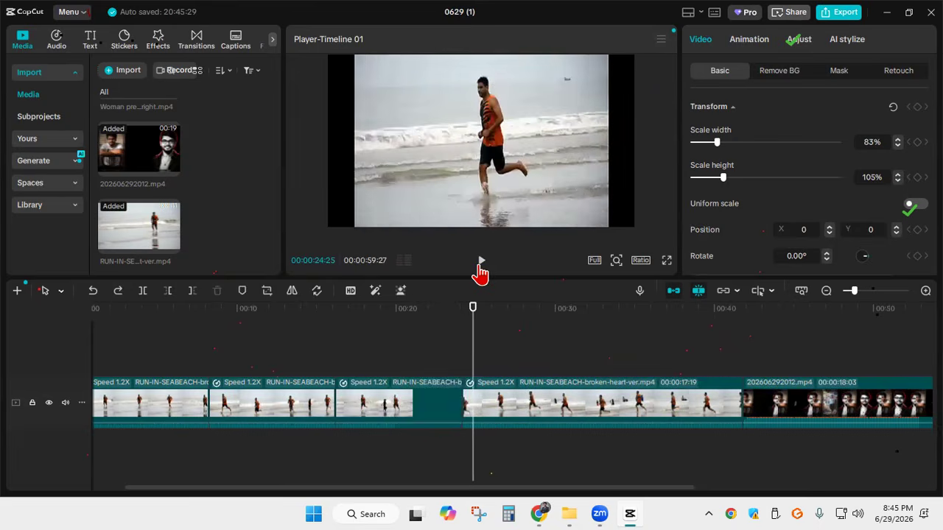
key("ctrl+z")
key("ctrl+z")
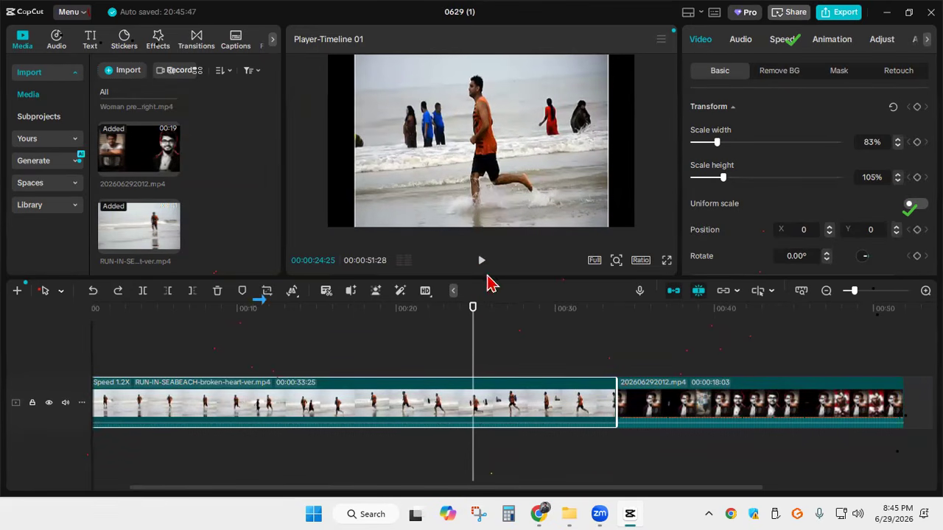
Add the green-screen clip of the woman presenting a product at the start of the main track and move the playhead to 00:00:00:26
left_click(467, 333)
left_click_drag(468, 332, 241, 330)
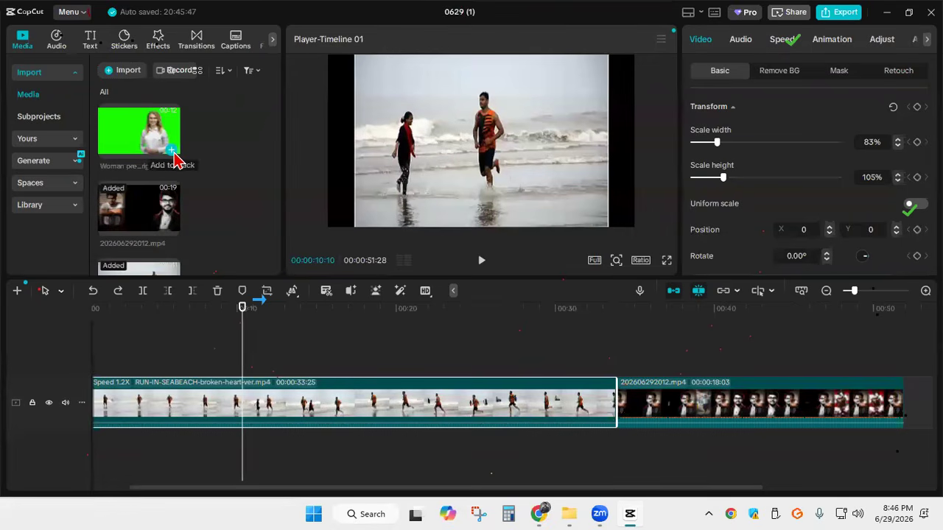
left_click(174, 152)
left_click_drag(290, 340, 139, 335)
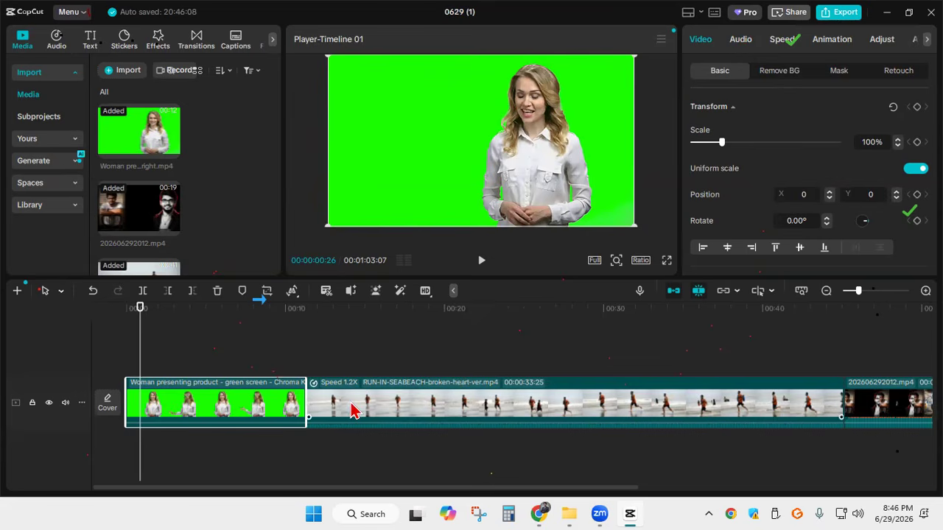
Enable Chroma key background removal on the woman clip and pick the green backdrop as the key colour
left_click(781, 77)
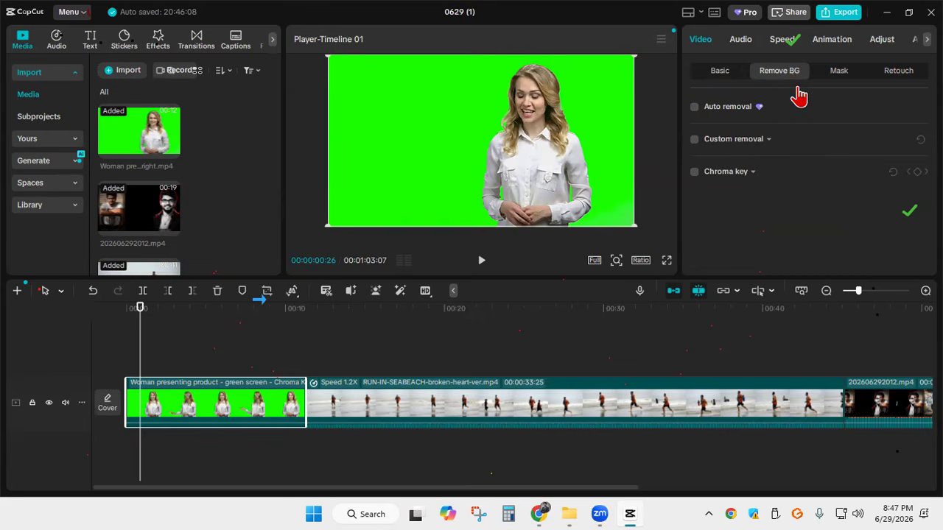
left_click(695, 173)
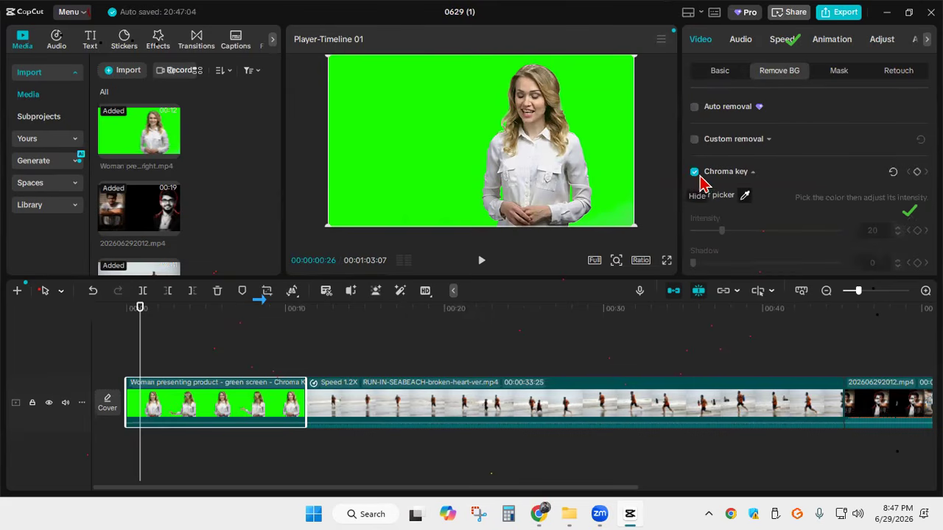
left_click(744, 197)
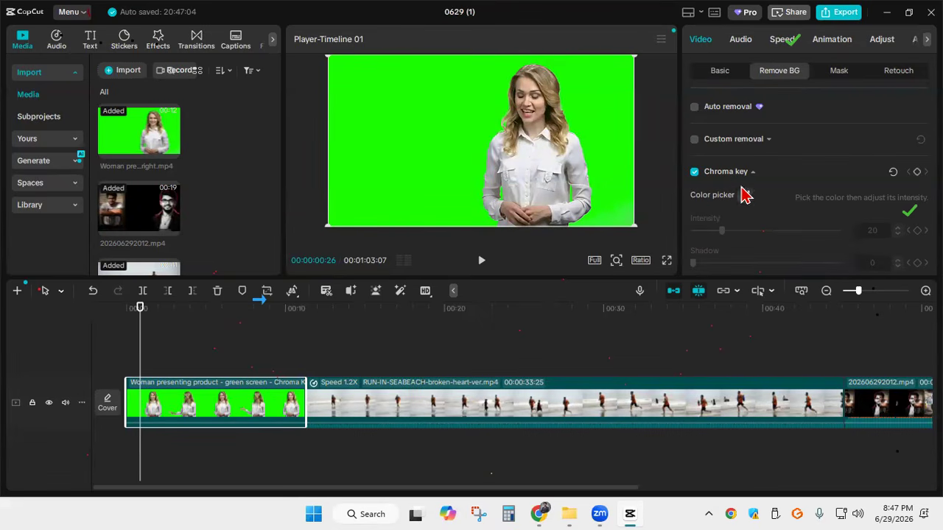
scroll(752, 192, "down", 2)
left_click(744, 127)
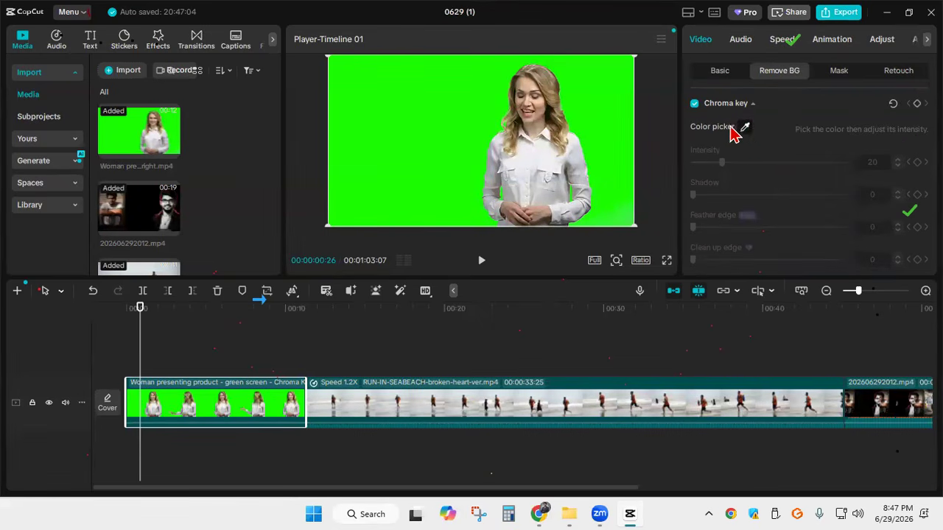
left_click(425, 117)
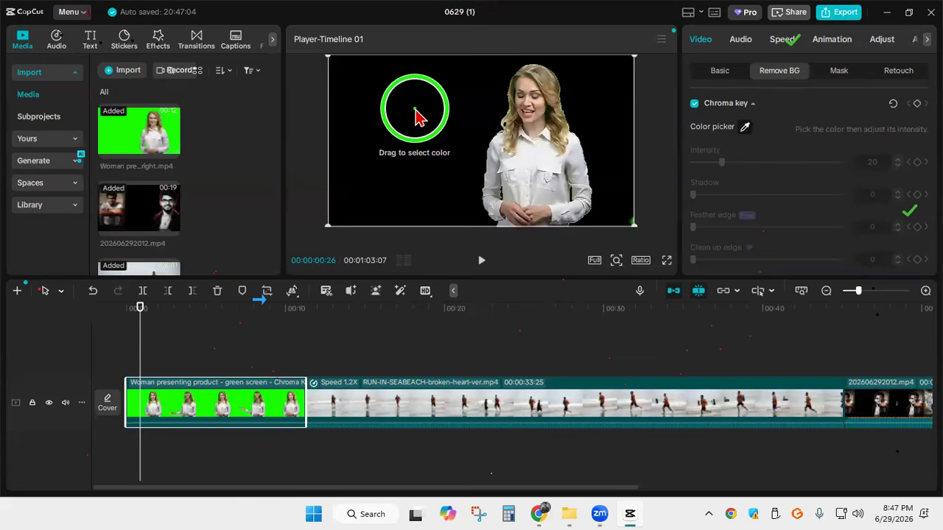
left_click(416, 111)
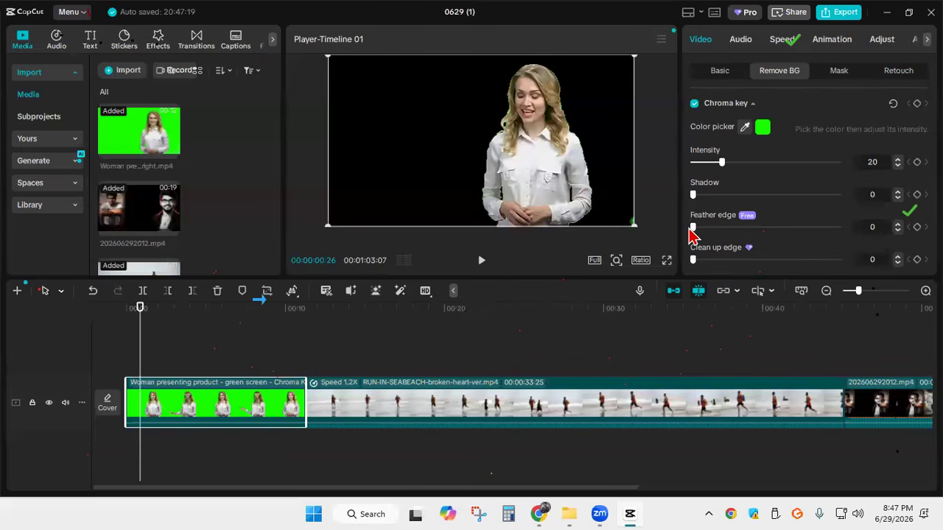
Set the woman clip's chroma key feather edge to 46, shadow to 33 and intensity to 52
left_click_drag(694, 229, 762, 242)
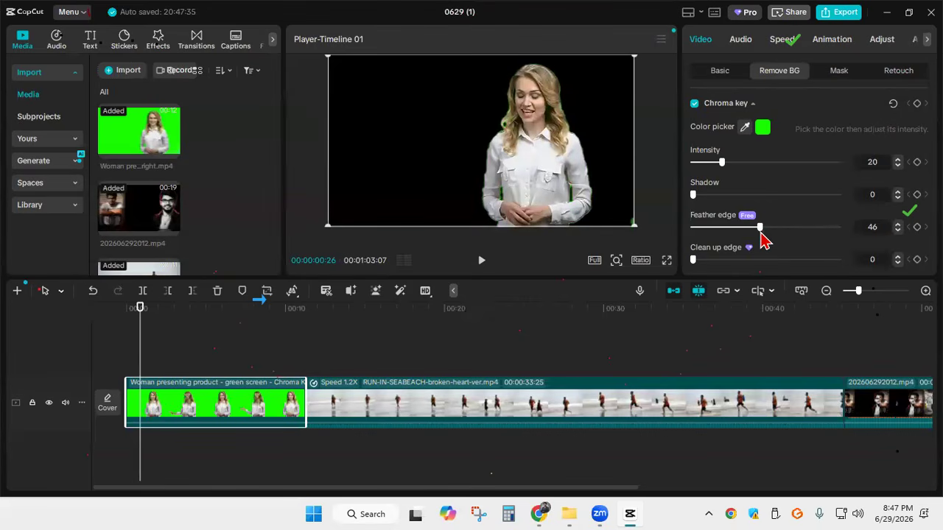
left_click_drag(693, 194, 742, 197)
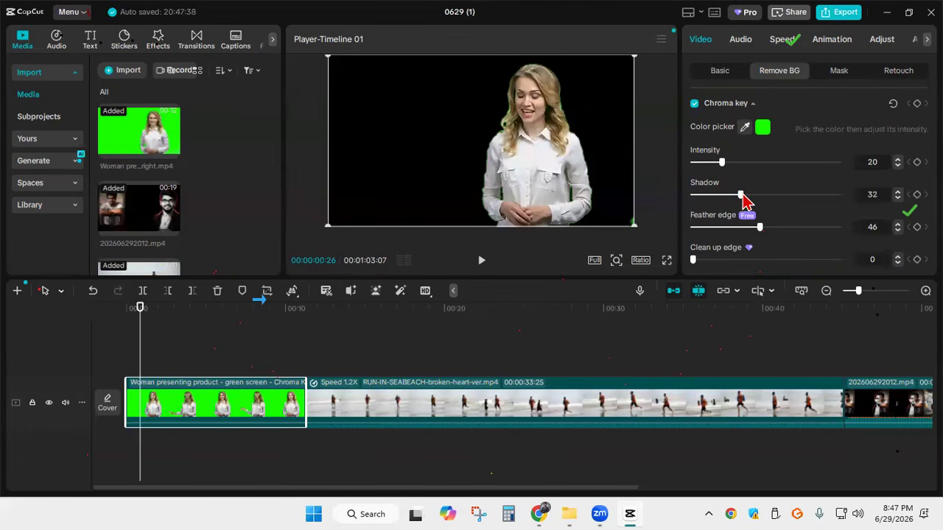
left_click_drag(722, 162, 769, 164)
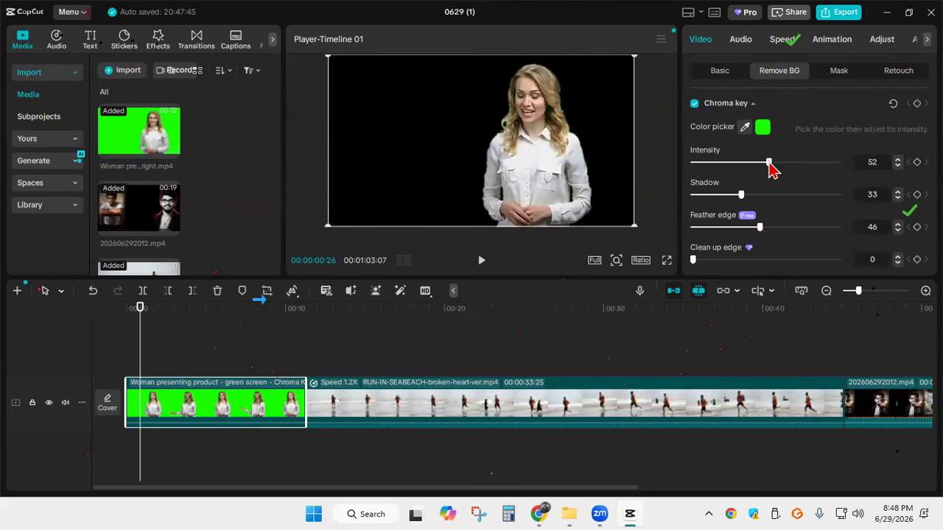
Import the Canvava.png image from the Downloads folder into the project media
left_click(129, 72)
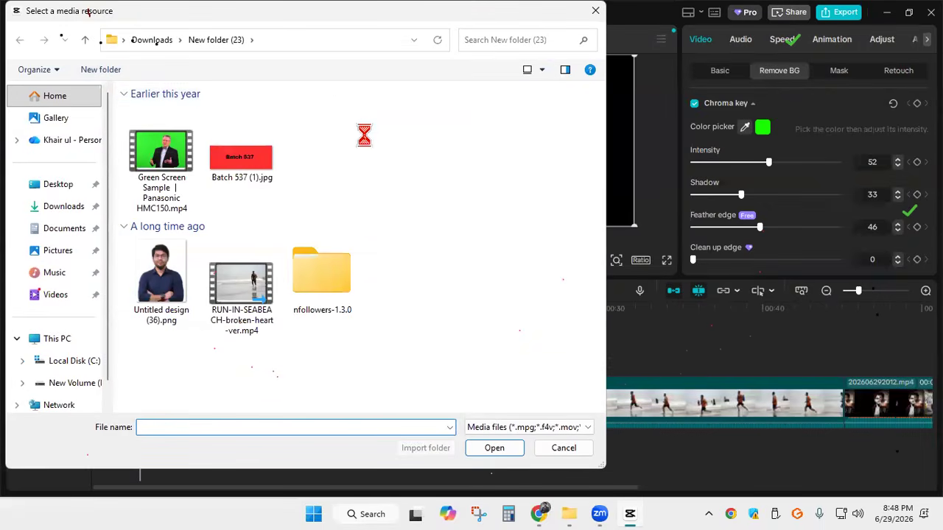
left_click(59, 209)
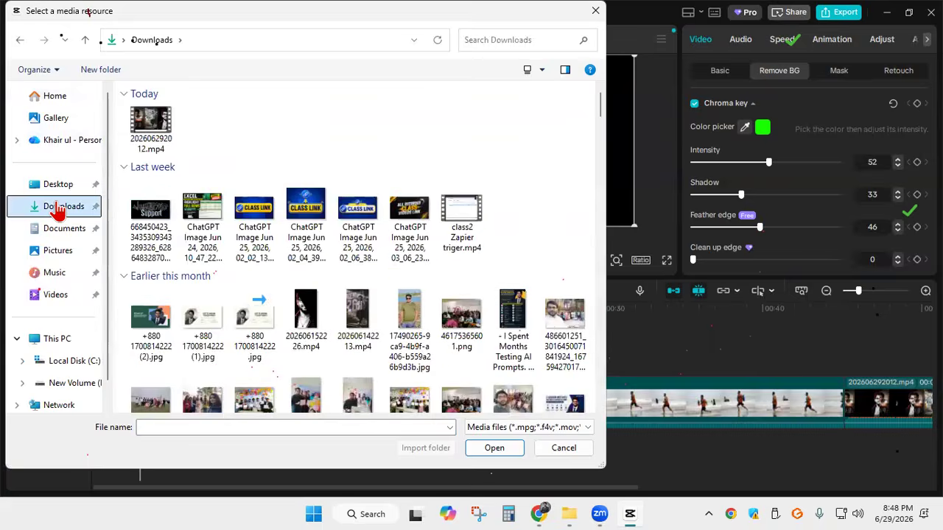
scroll(414, 159, "down", 15)
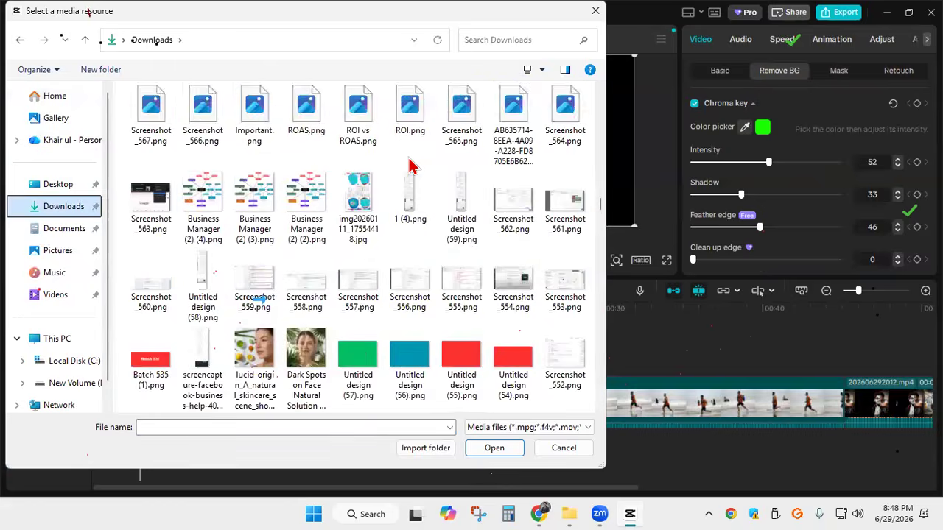
scroll(415, 164, "up", 8)
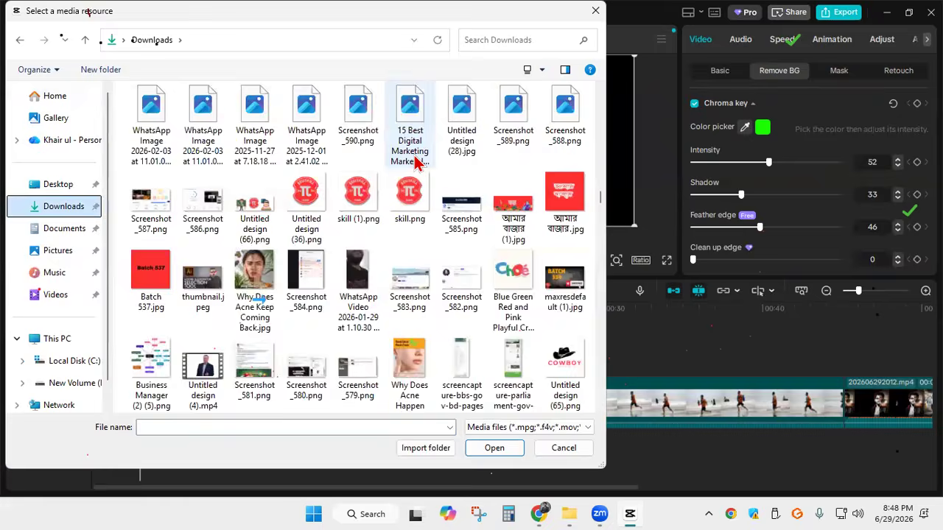
scroll(415, 163, "up", 15)
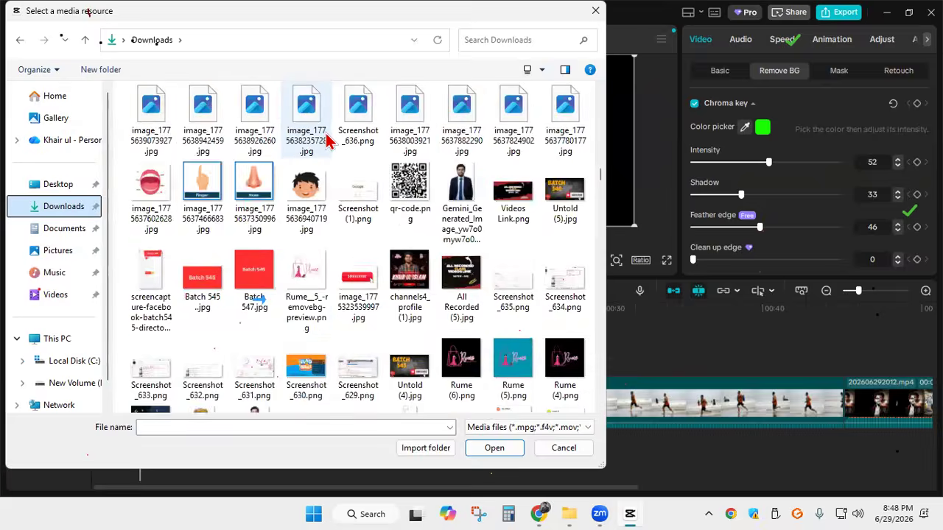
left_click_drag(601, 165, 608, 75)
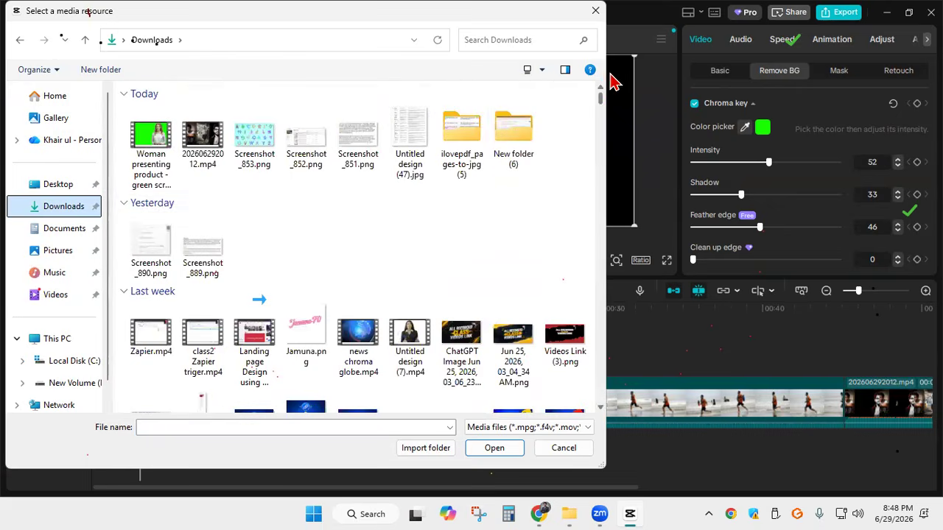
scroll(467, 199, "down", 2)
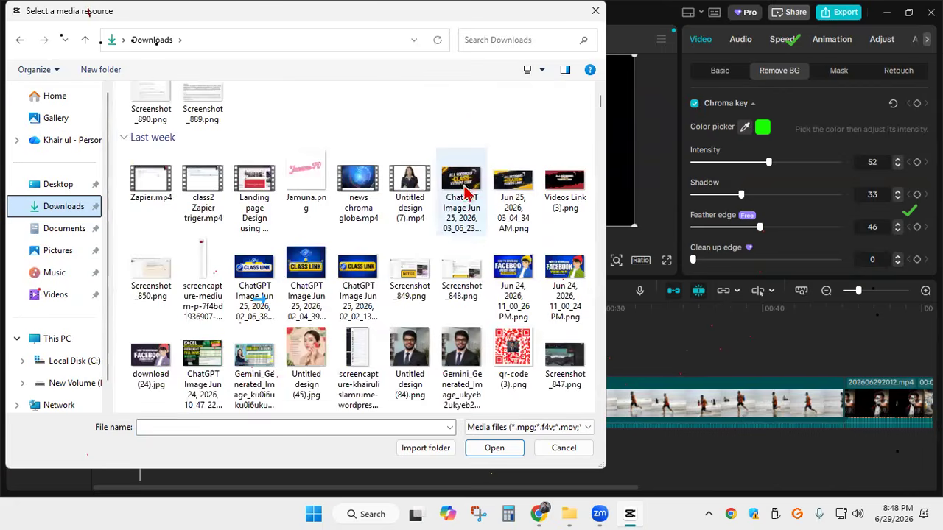
scroll(467, 137, "down", 3)
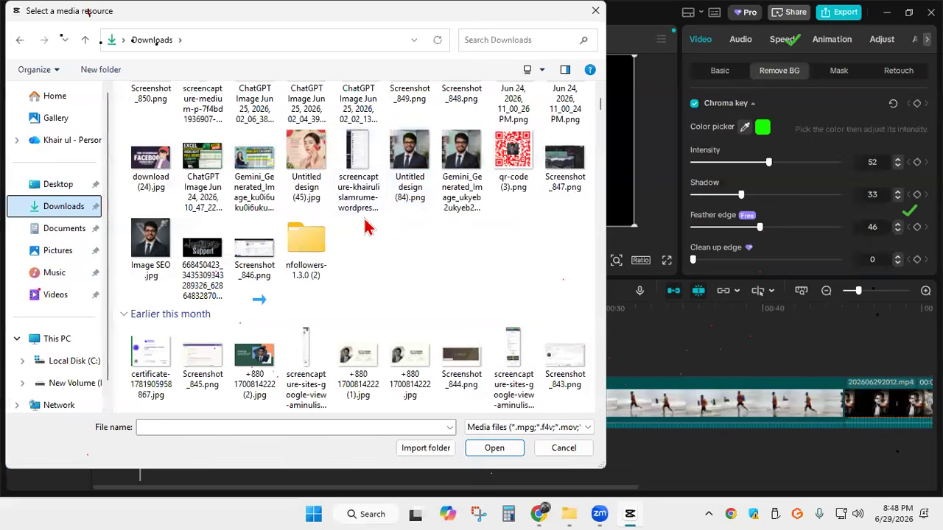
scroll(369, 226, "down", 3)
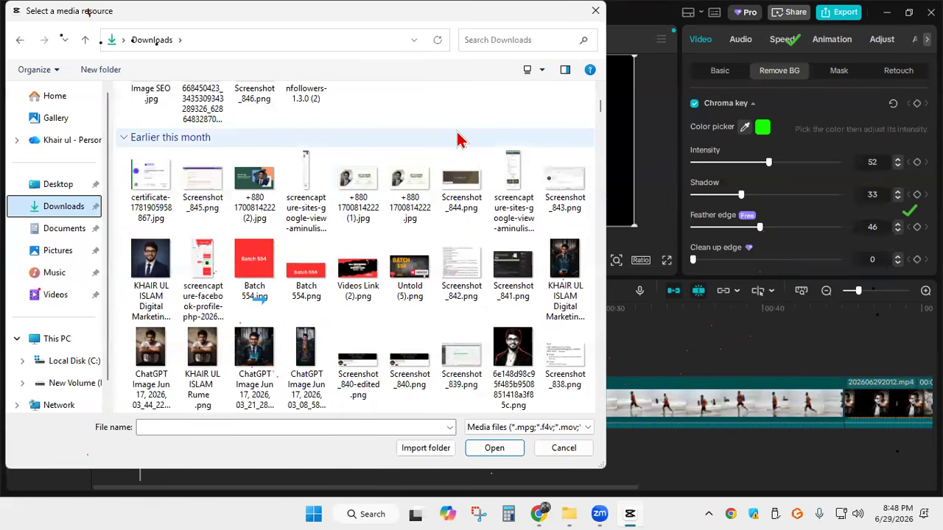
scroll(457, 140, "down", 3)
scroll(460, 140, "down", 3)
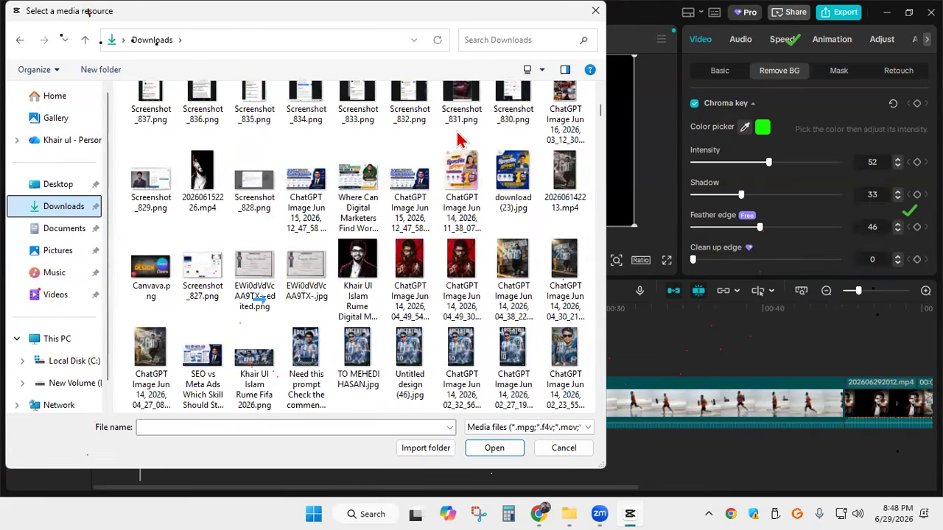
scroll(460, 140, "down", 3)
scroll(458, 147, "up", 2)
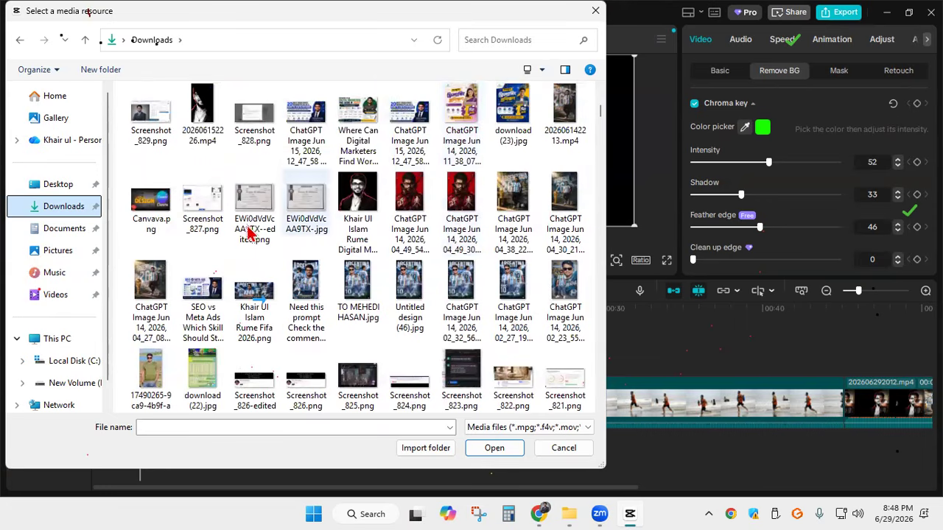
left_click(144, 206)
scroll(352, 188, "down", 5)
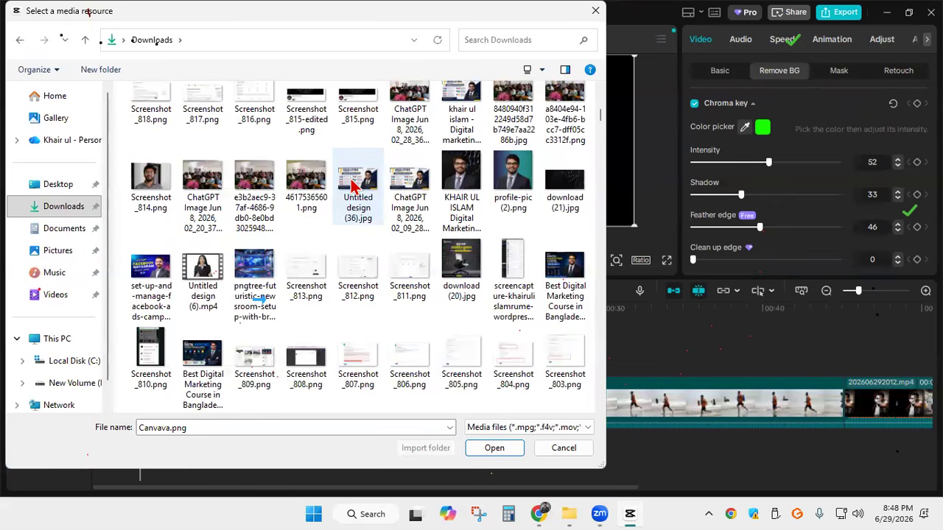
scroll(353, 185, "up", 15)
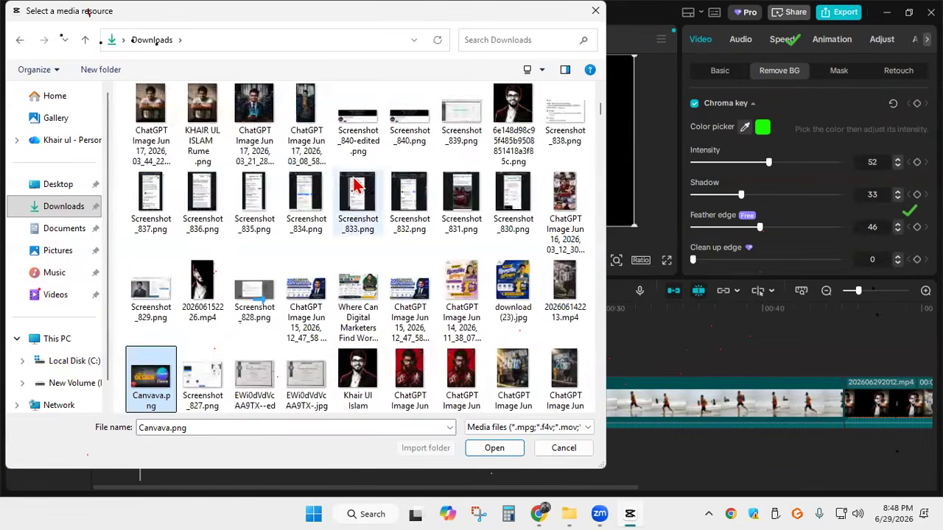
scroll(352, 185, "down", 15)
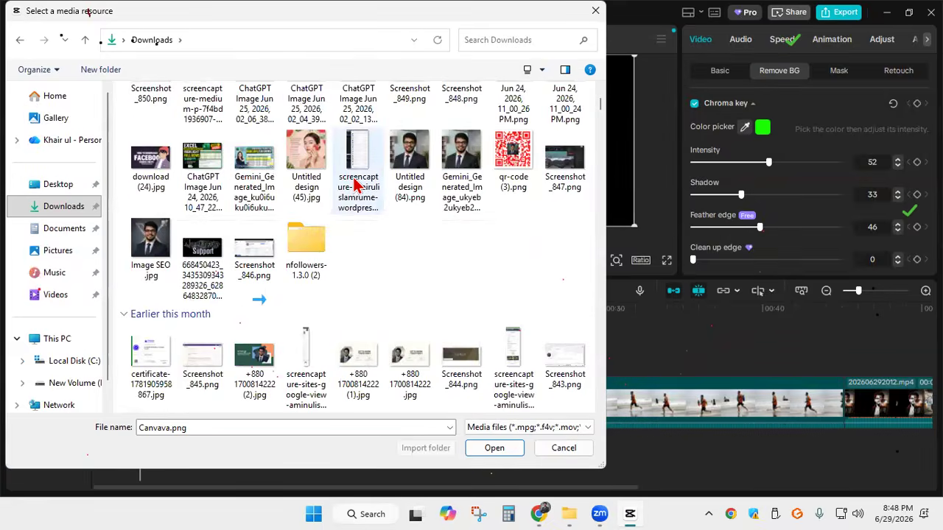
scroll(492, 397, "down", 5)
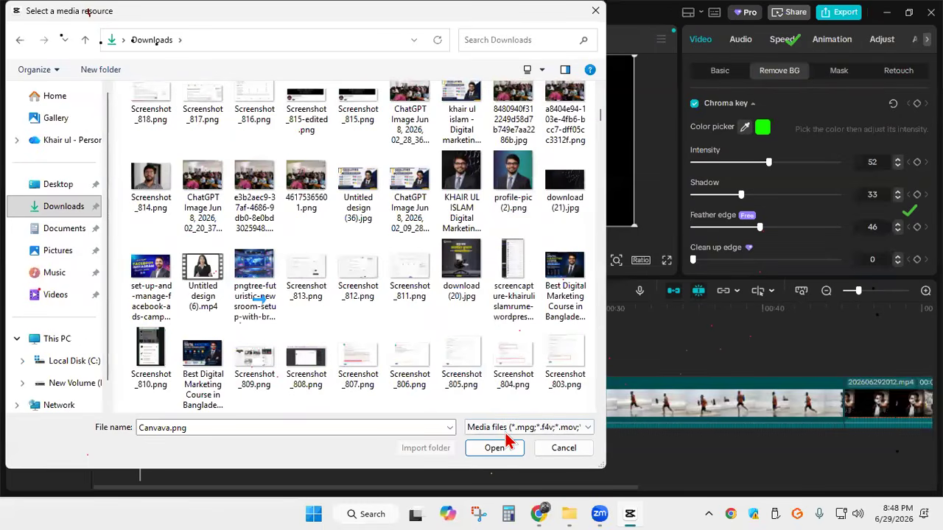
left_click(480, 449)
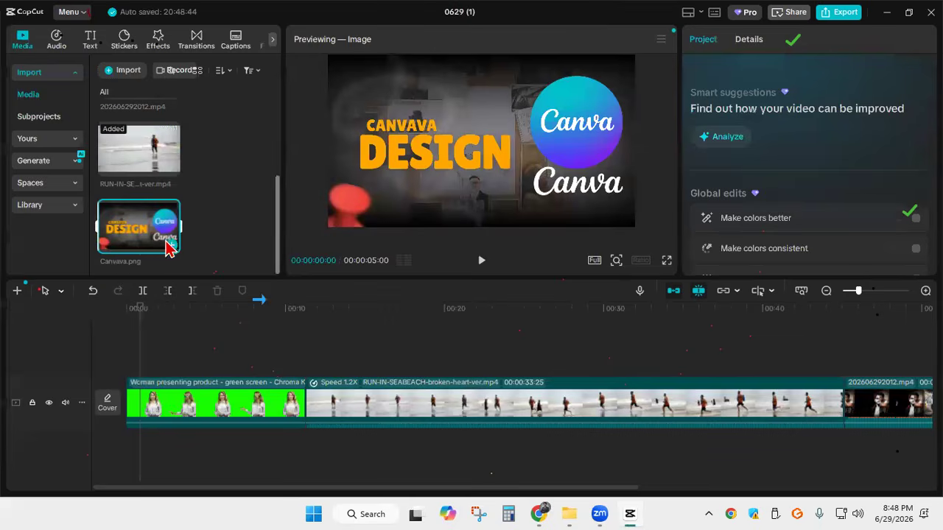
Place Canvava.png at the start of the main track beneath the woman clip and extend it to 00:00:11:09, matching her clip's end
left_click_drag(163, 265, 264, 408)
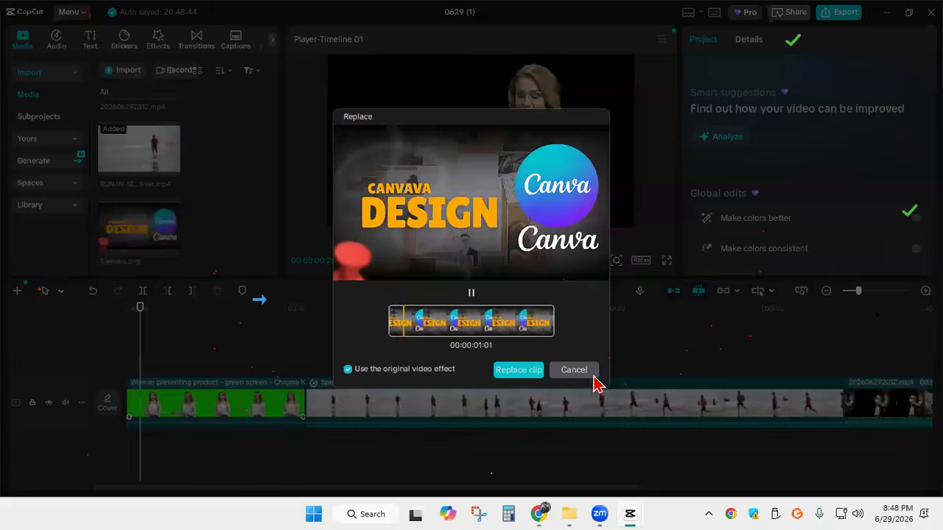
left_click(581, 374)
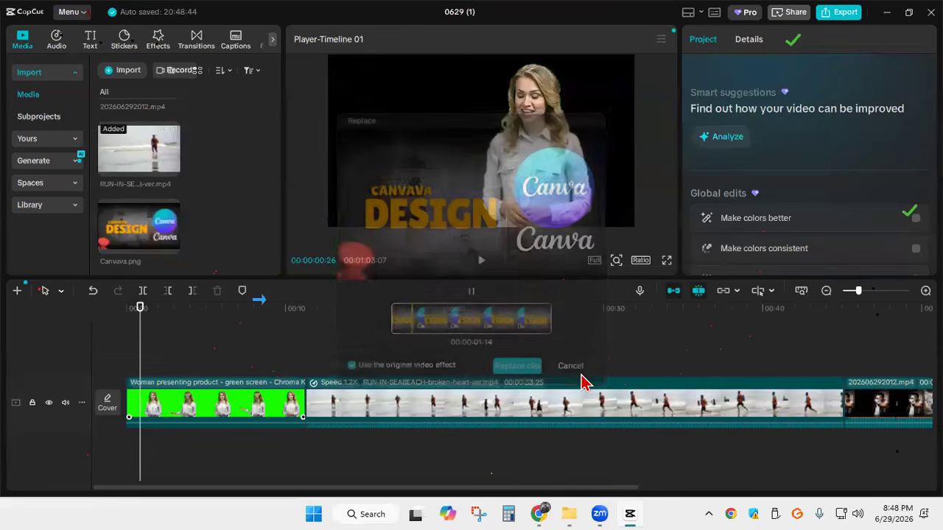
left_click(170, 247)
left_click_drag(257, 411, 184, 356)
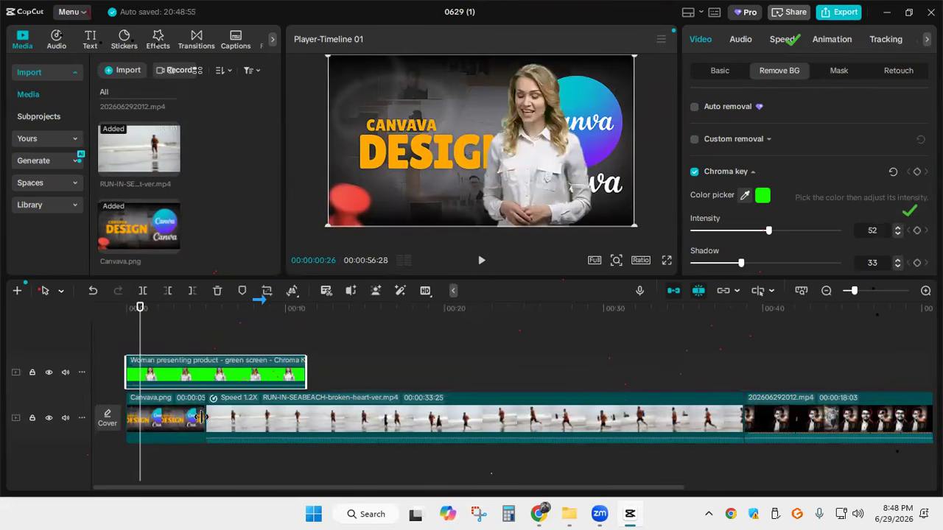
left_click_drag(204, 427, 302, 414)
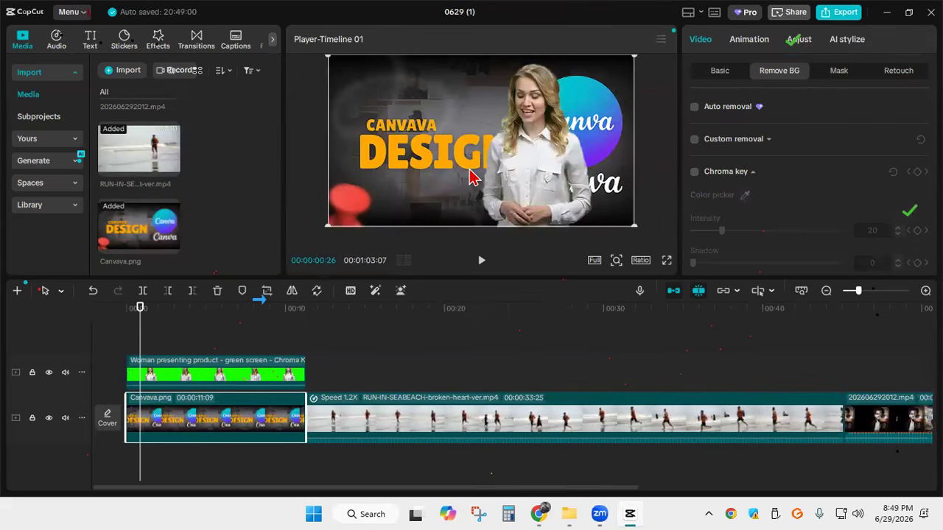
Shift the woman toward the right edge of the frame and enlarge her slightly, leaving the DESIGN text uncovered
left_click_drag(530, 182, 562, 181)
left_click_drag(374, 61, 335, 25)
left_click_drag(582, 210, 584, 212)
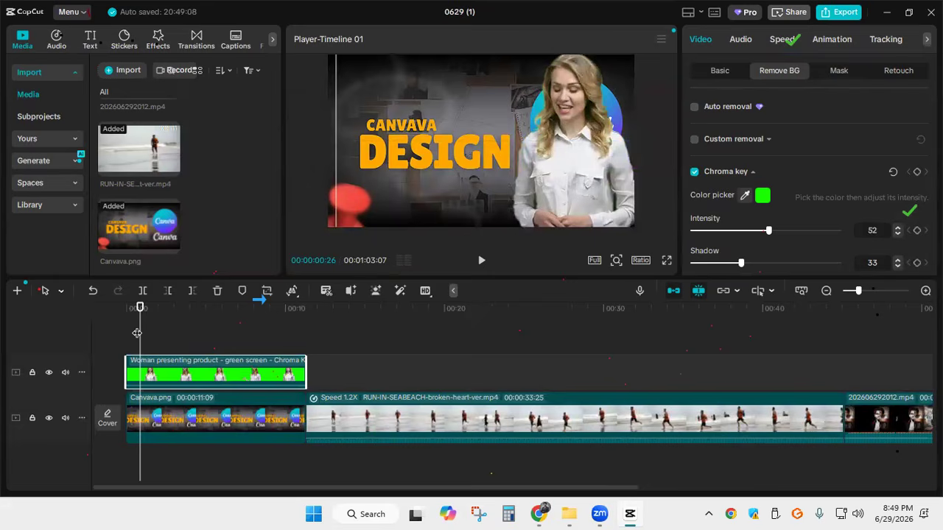
Play the woman-over-Canvava composite in full screen from 00:00:00:00 to about 00:00:07:21, then return to the editor
left_click_drag(142, 331, 127, 329)
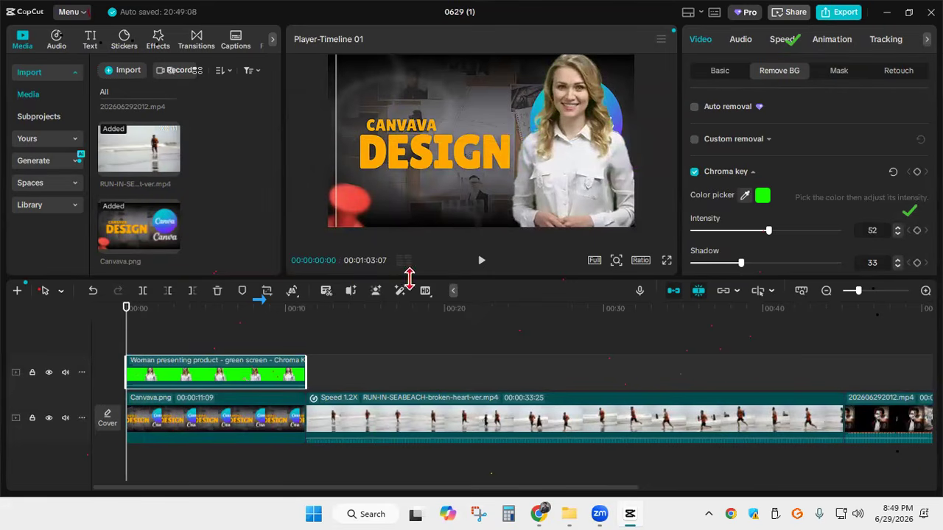
left_click(666, 263)
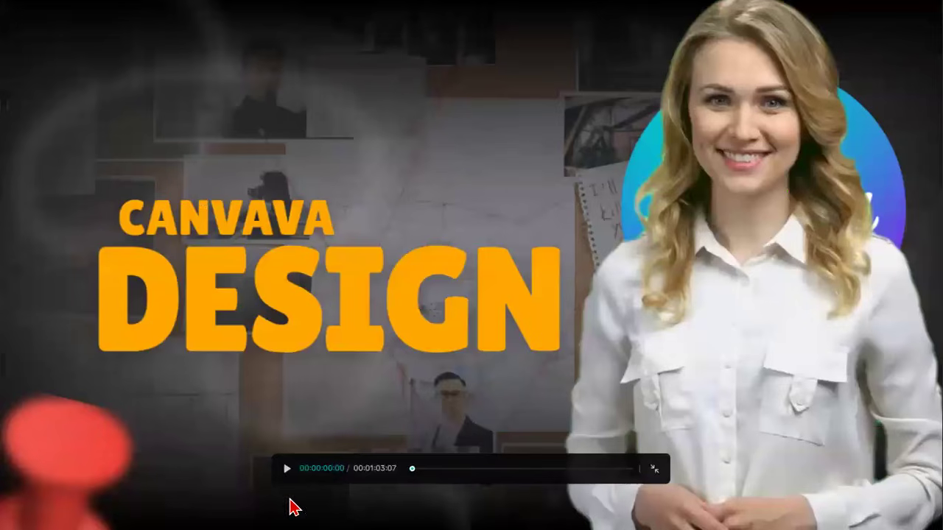
left_click(288, 469)
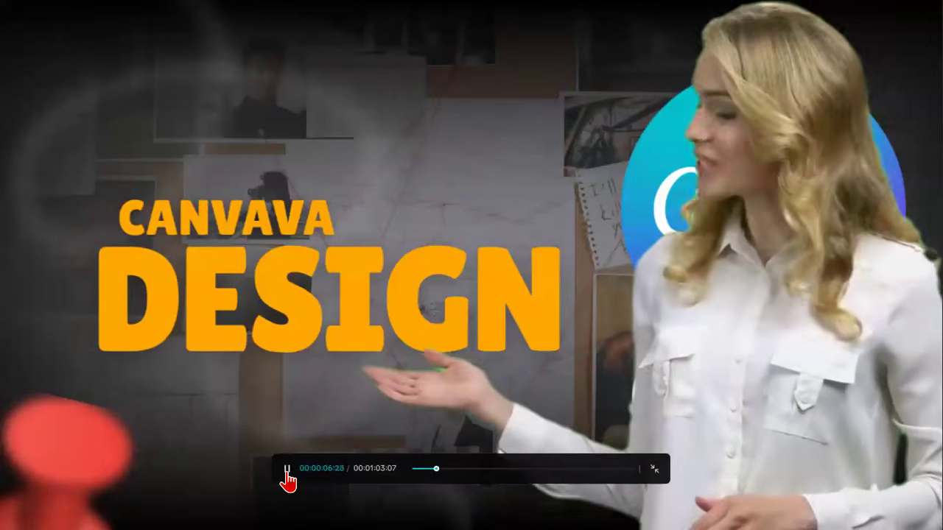
left_click(288, 469)
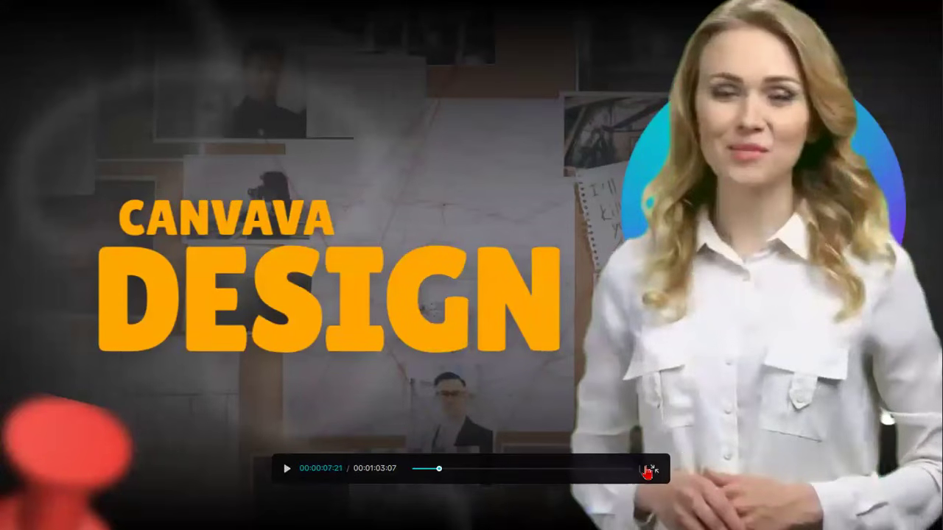
left_click(653, 472)
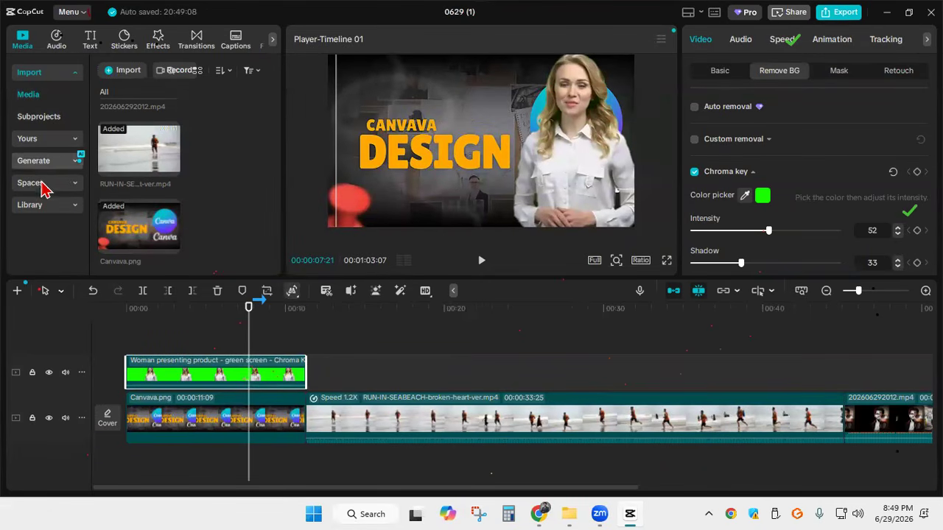
Search the stock media library for "news room" backgrounds
left_click(43, 208)
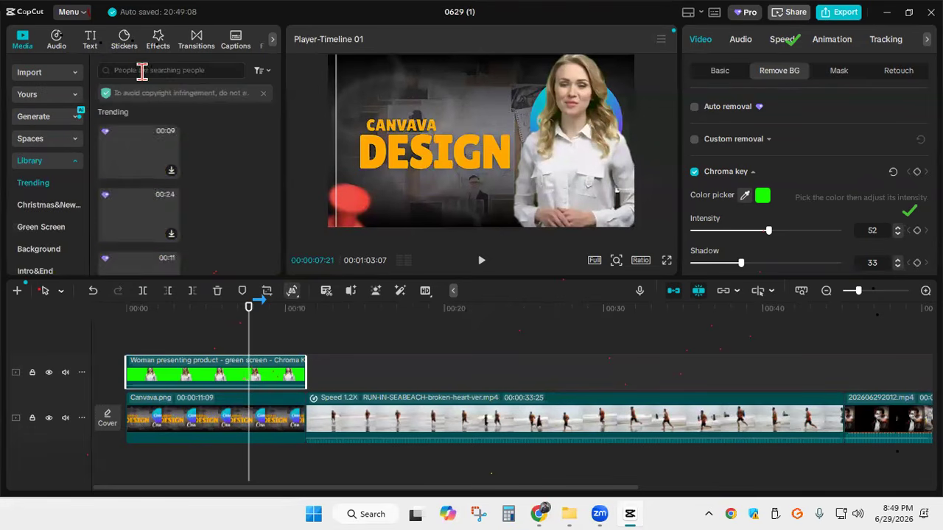
left_click(149, 70)
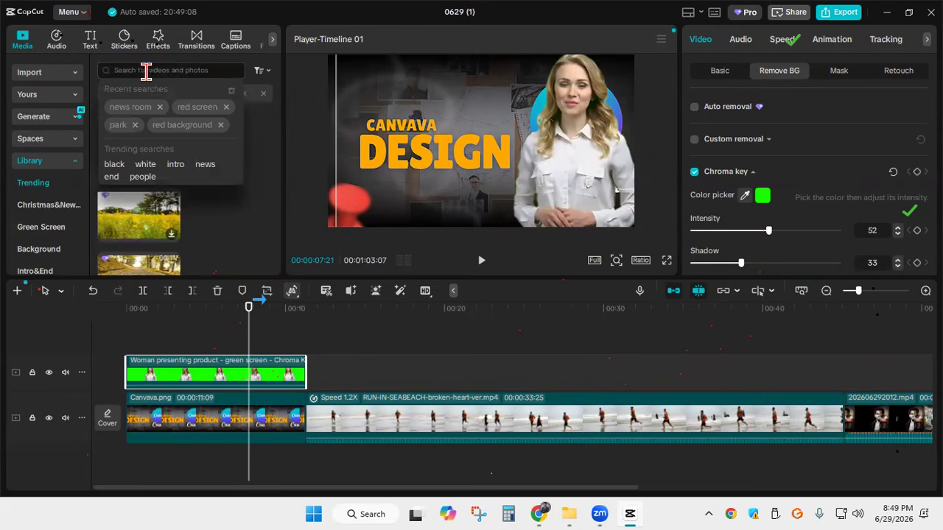
left_click(141, 107)
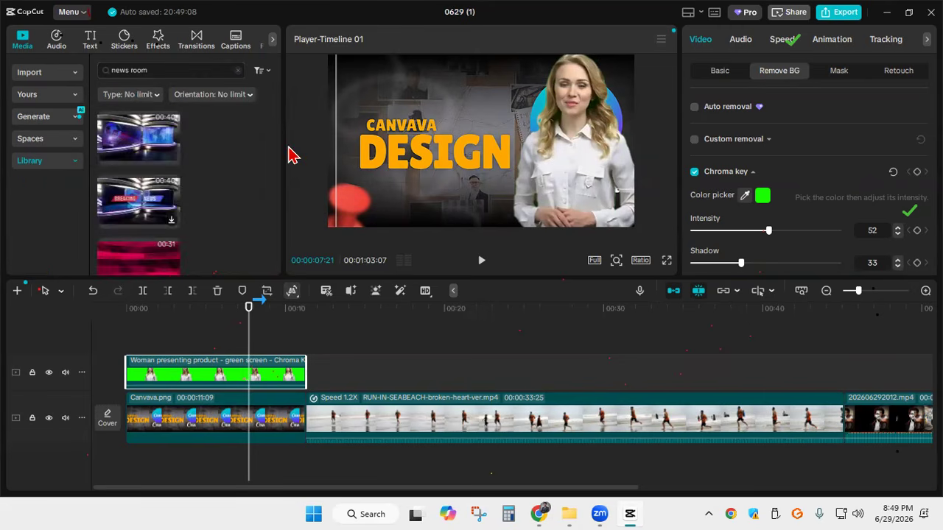
Download the 41-second blue world-map news studio video, insert it after Canvava.png on the main track, and move the playhead to 00:00:28:24
scroll(160, 169, "down", 1)
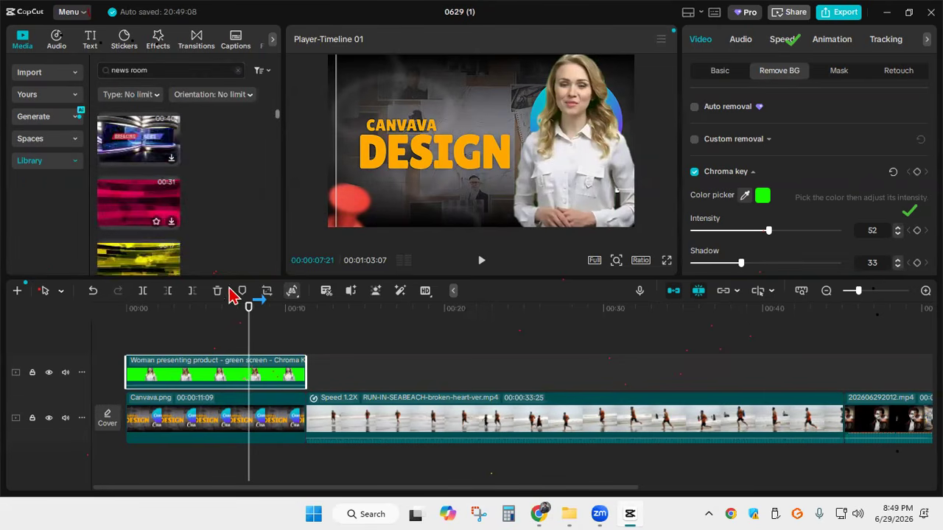
scroll(148, 195, "down", 3)
scroll(167, 209, "down", 4)
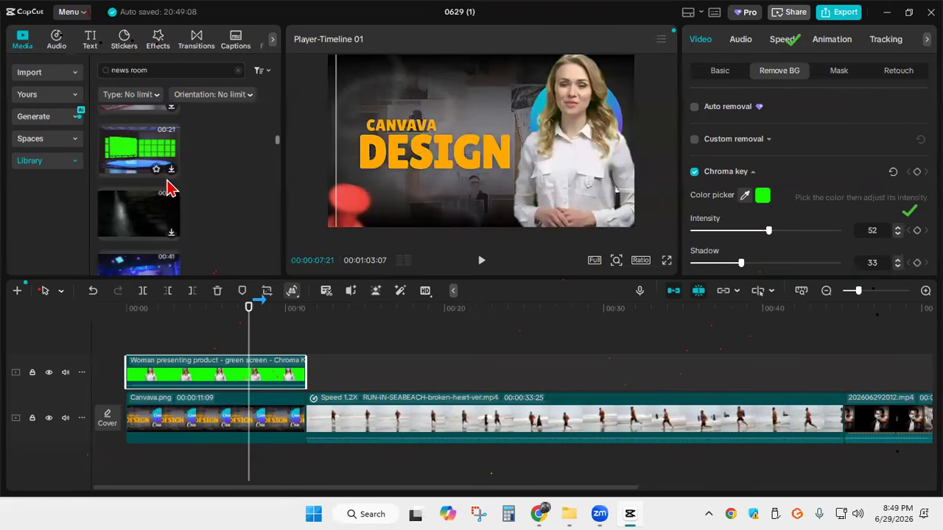
scroll(167, 185, "down", 2)
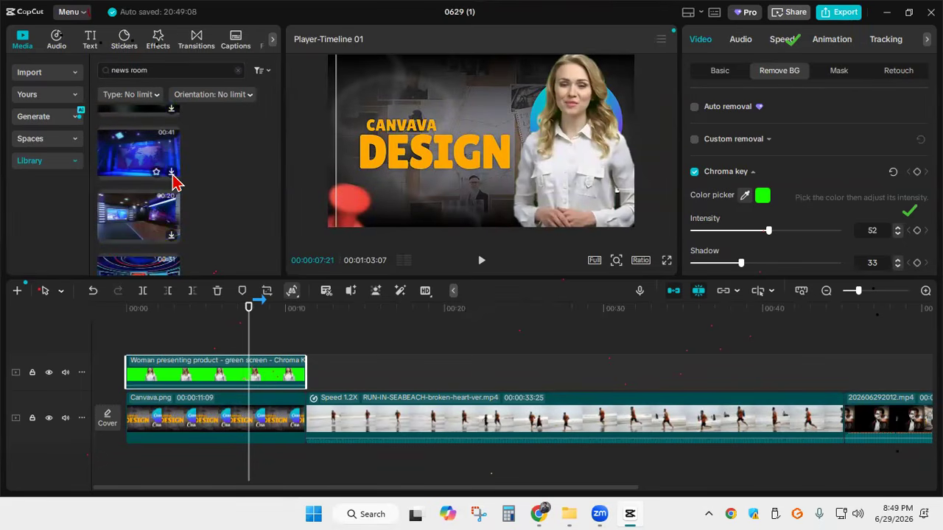
left_click(172, 173)
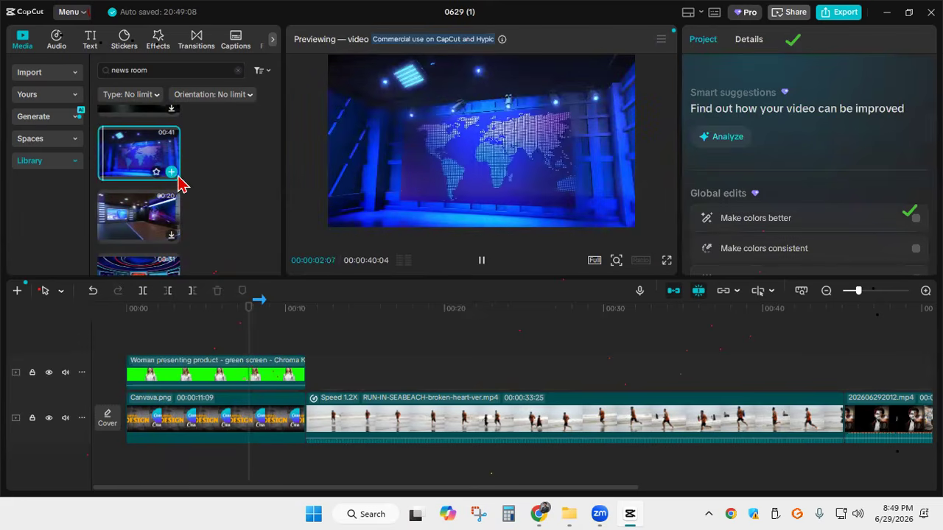
left_click(176, 180)
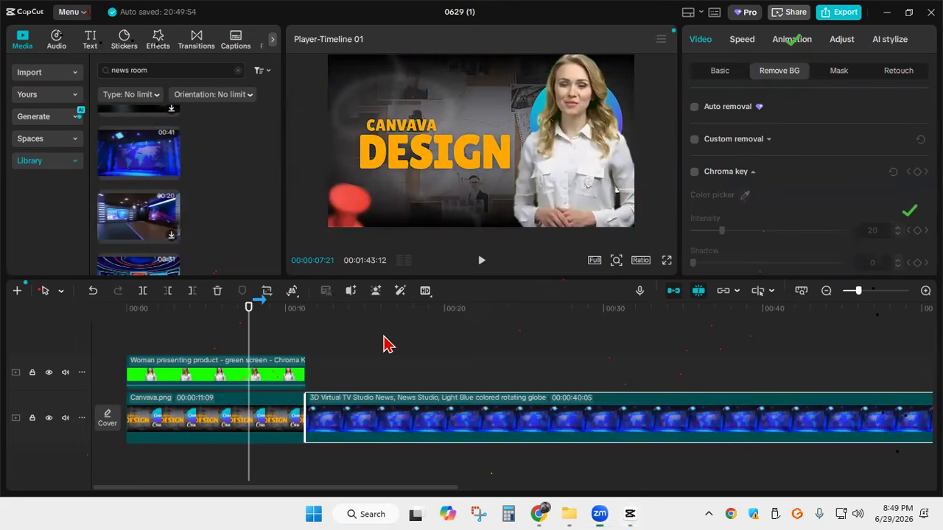
left_click_drag(248, 308, 585, 308)
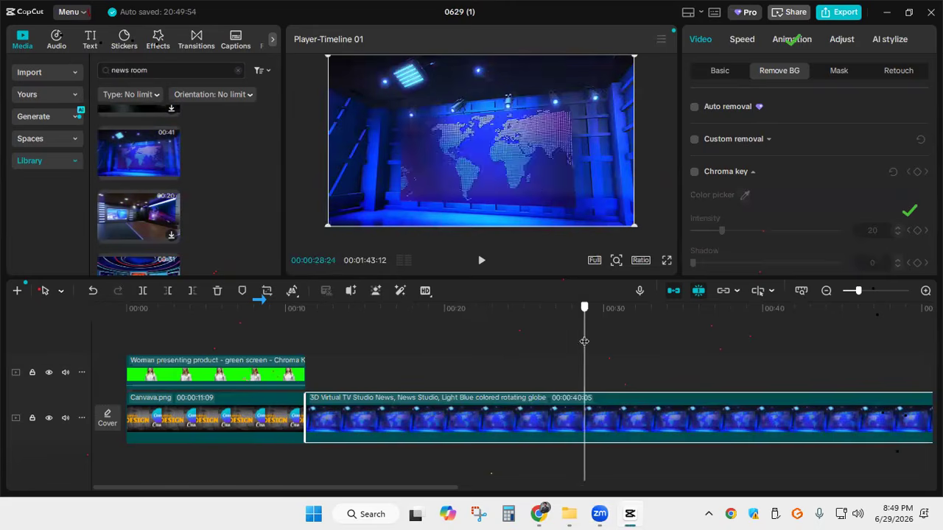
Cut off the news studio video after 00:00:28:24 and delete Canvava.png, bringing the studio directly beneath the green-screen woman
left_click(143, 290)
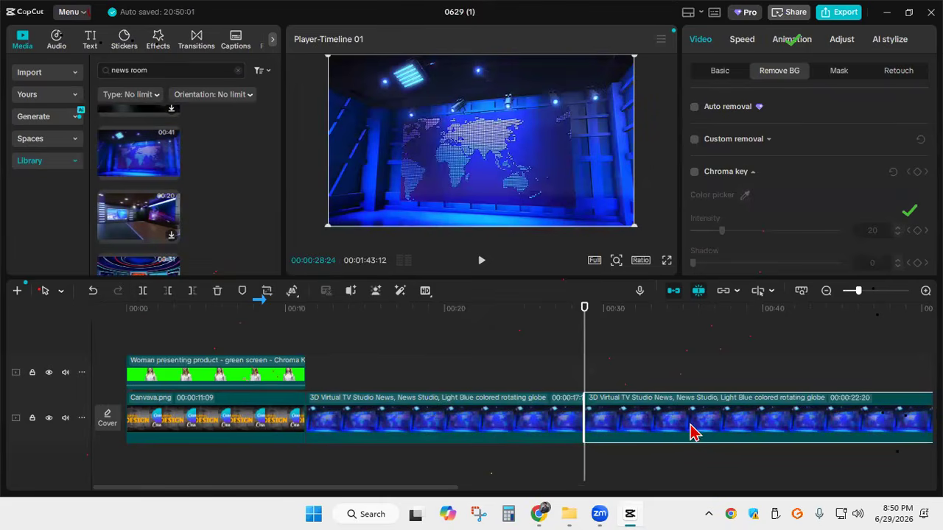
key("Delete")
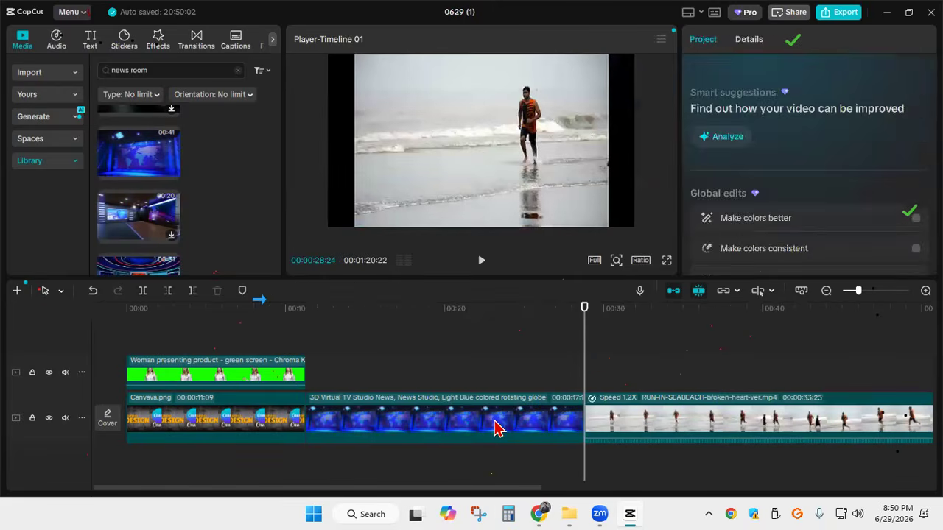
left_click(442, 431)
left_click_drag(441, 424, 508, 424)
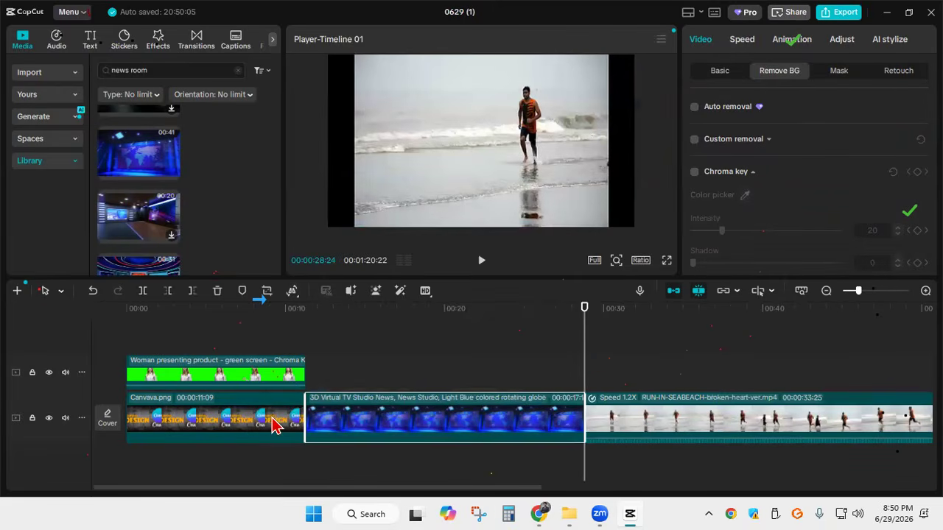
left_click(273, 420)
key("Delete")
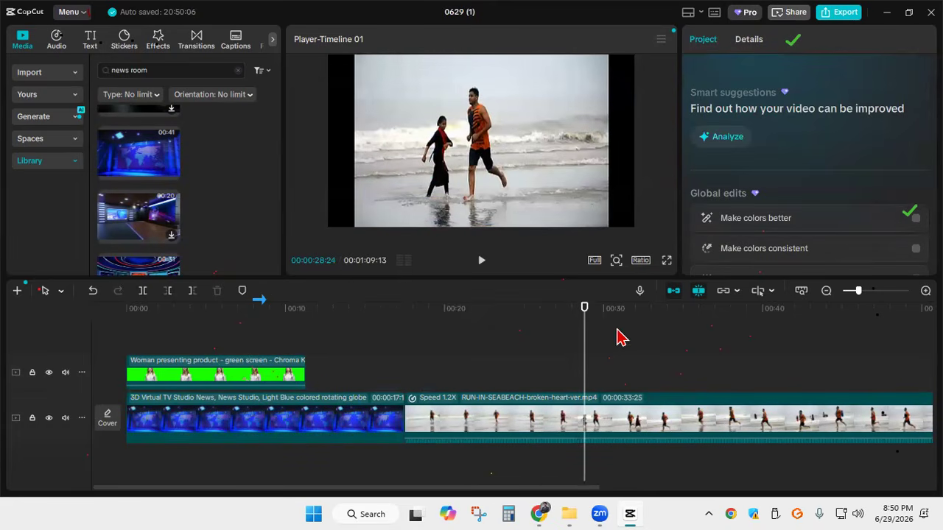
Play the woman-over-studio composite in full screen from 00:00:00:00 to about 00:00:15:23, and return to the editor
left_click_drag(584, 334, 140, 294)
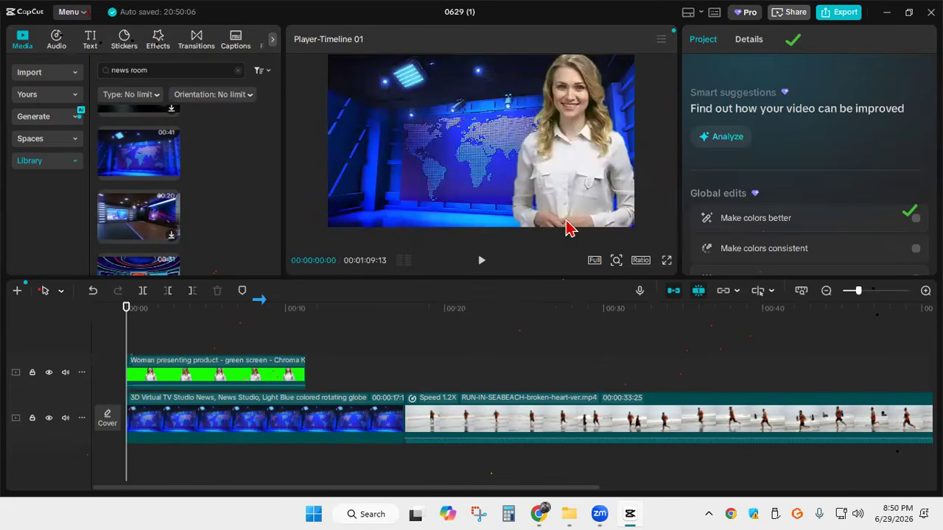
left_click(666, 260)
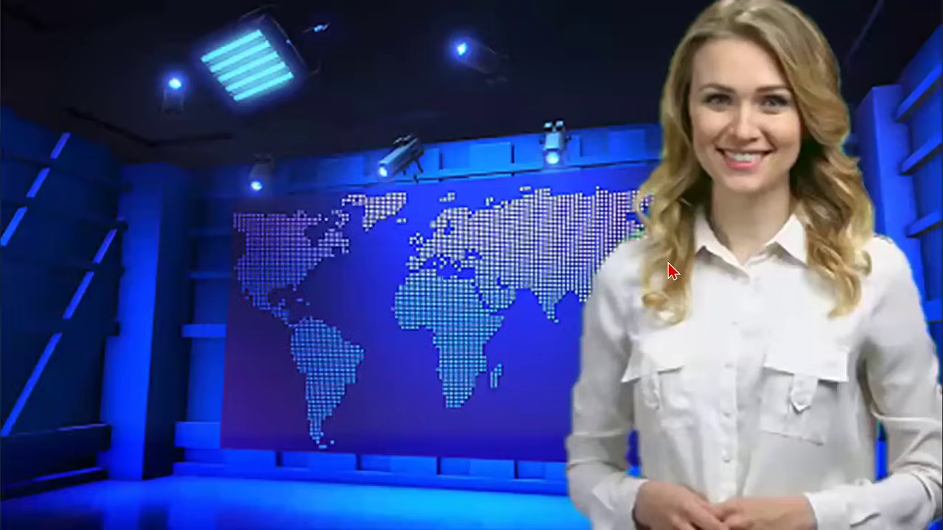
left_click(287, 473)
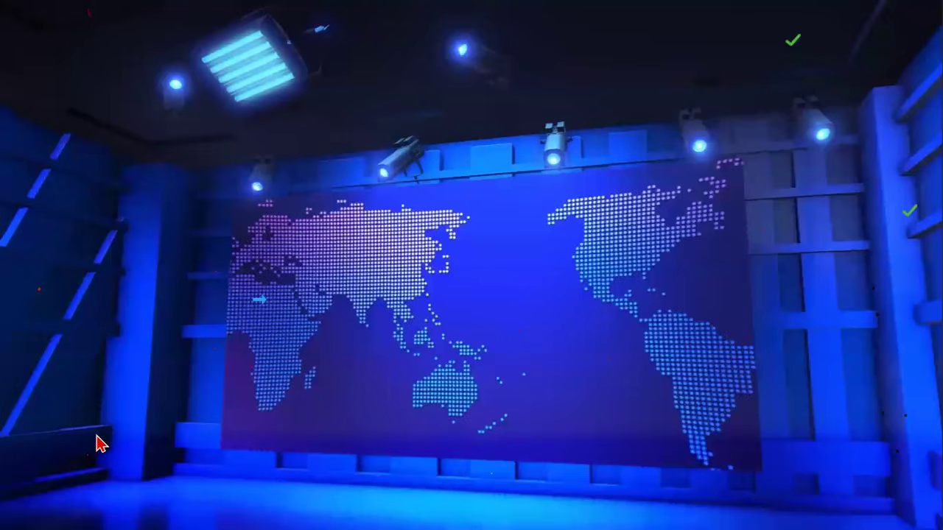
left_click(287, 468)
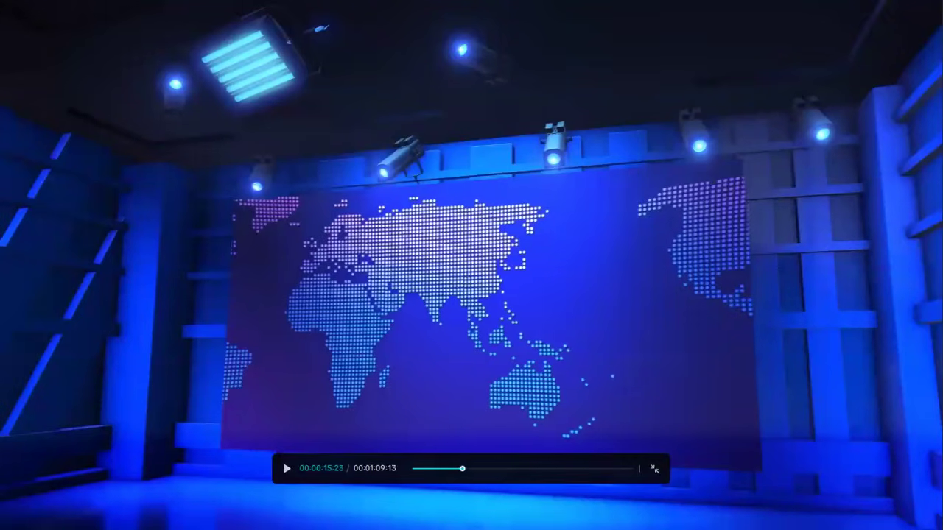
left_click(652, 470)
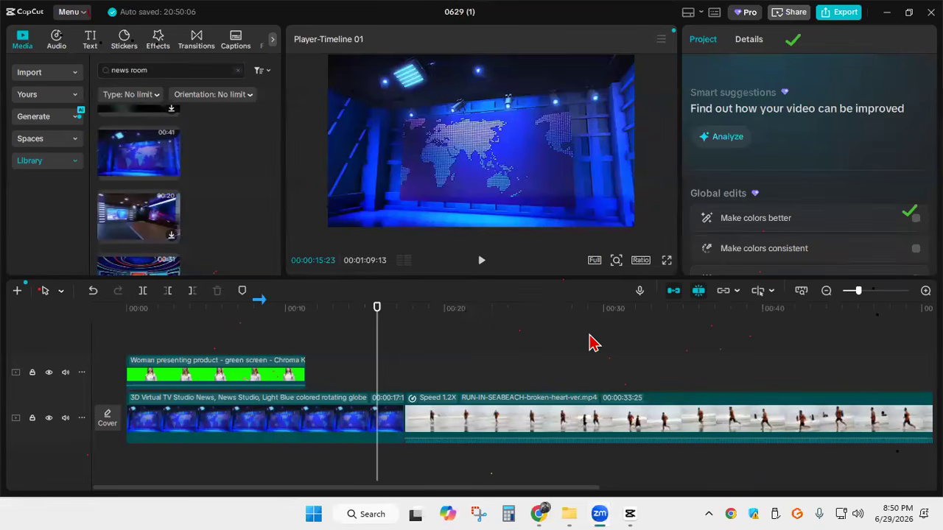
Move the studio video onto the overlay track, and undo the edits back to the green-screen woman on the main track without added backgrounds
left_click_drag(294, 418, 551, 371)
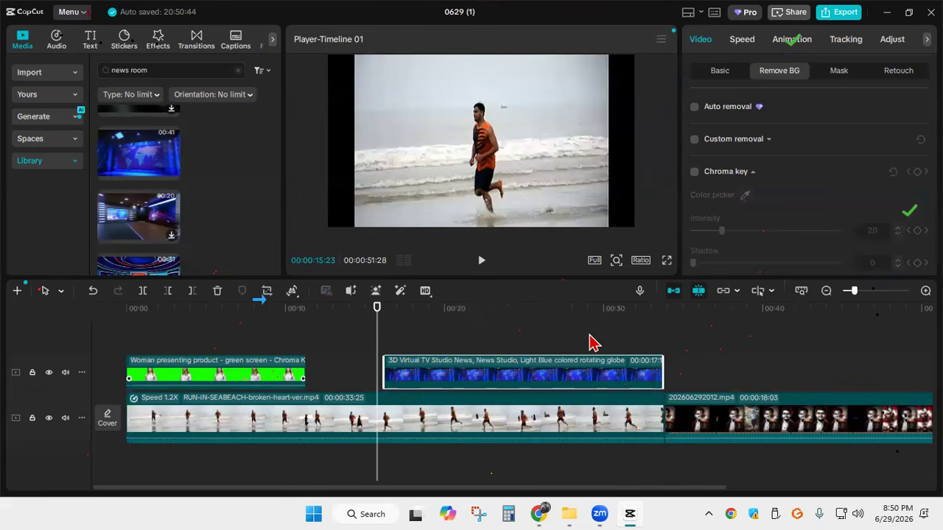
left_click(216, 373)
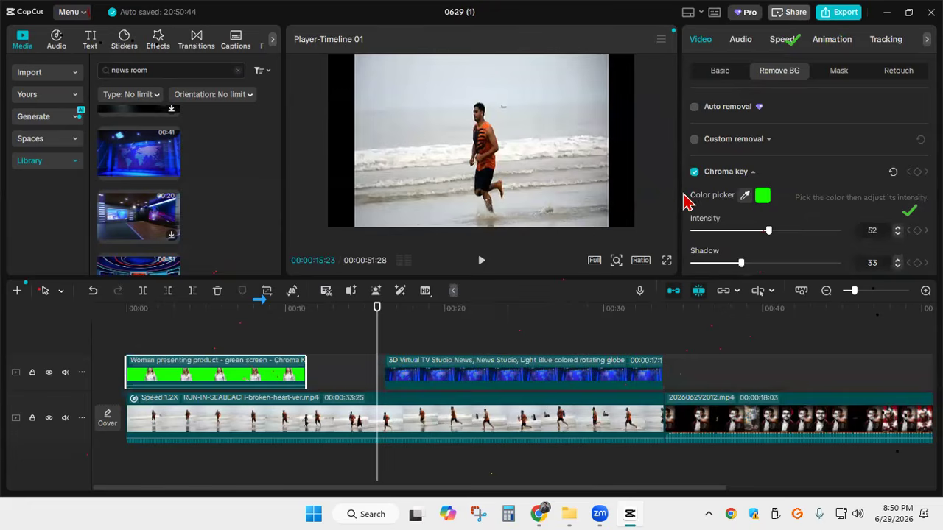
key("ctrl+z")
key("ctrl+z")
key("ctrl+z")
key("ctrl+z")
key("ctrl+z")
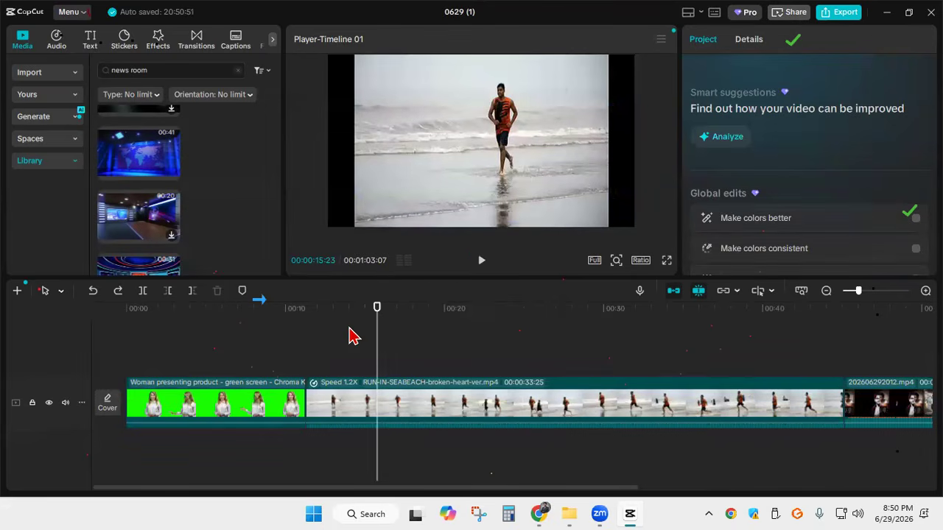
Turn on Auto removal for the green-screen woman clip and check the cut-out at 00:00:05:15
key("ctrl+z")
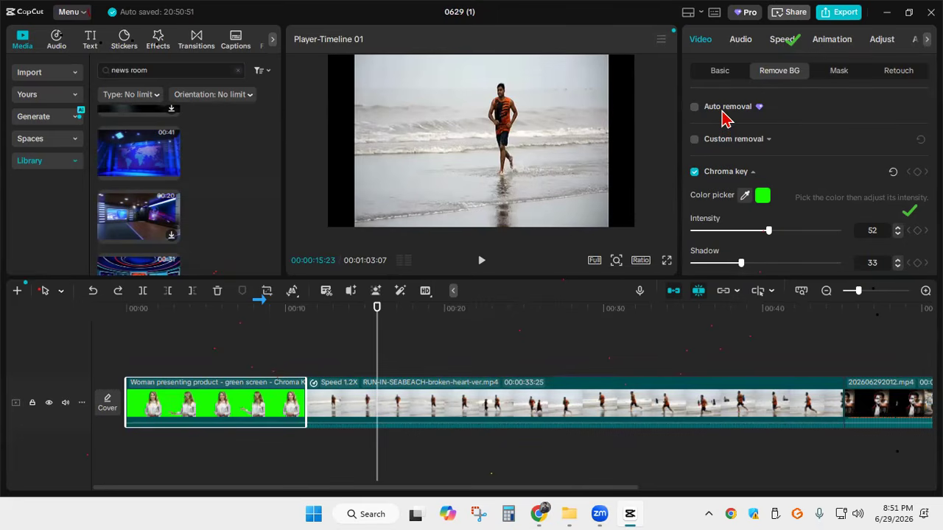
left_click(694, 108)
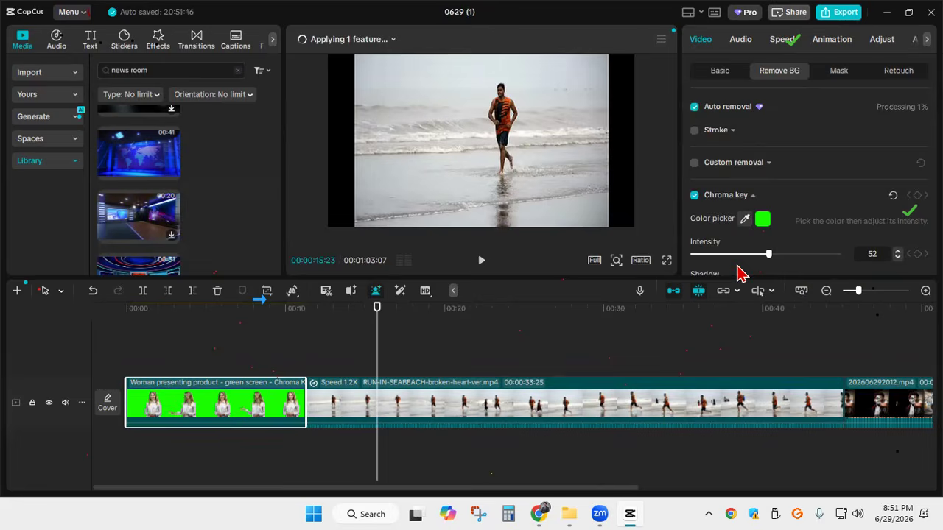
left_click_drag(377, 329, 214, 326)
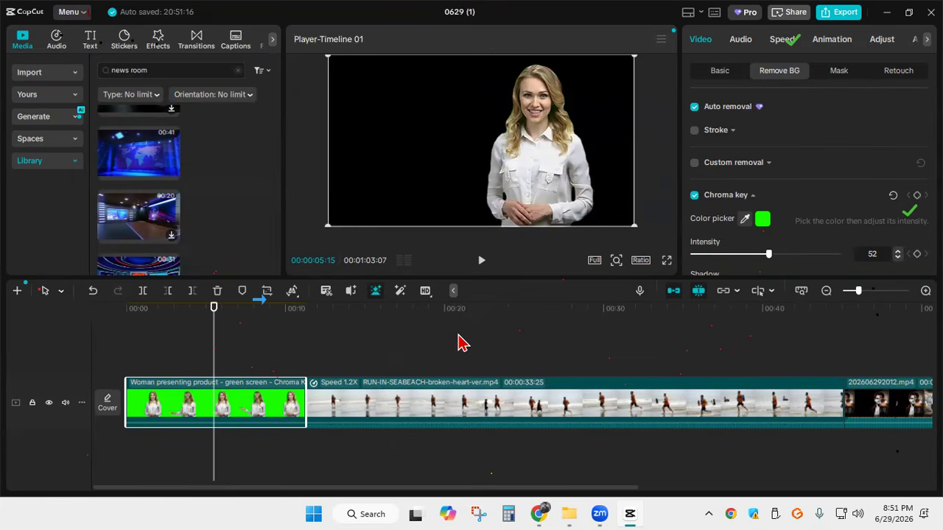
Put 202606292012.mp4 first on the main track with the woman clip on the overlay track above it, and play the composite from 00:00:00:00
left_click_drag(873, 403, 182, 419)
left_click_drag(490, 403, 236, 336)
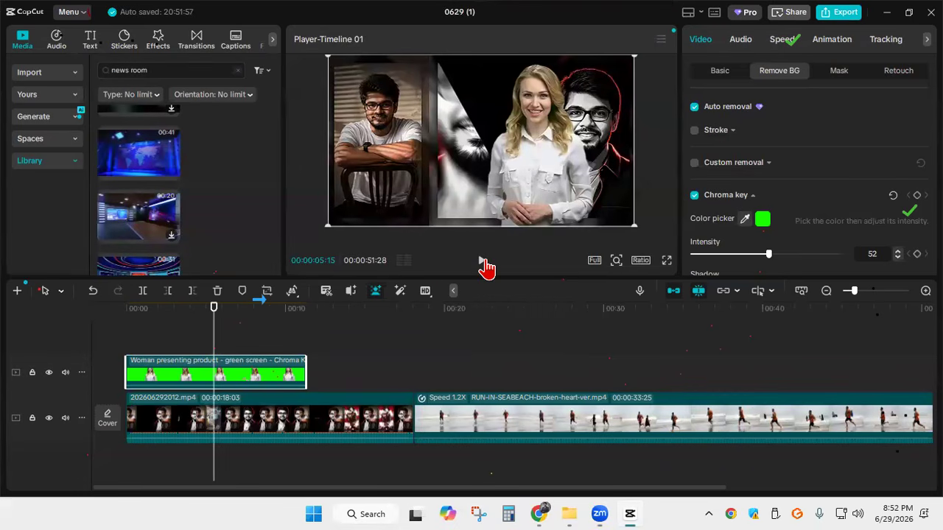
left_click_drag(212, 337, 125, 333)
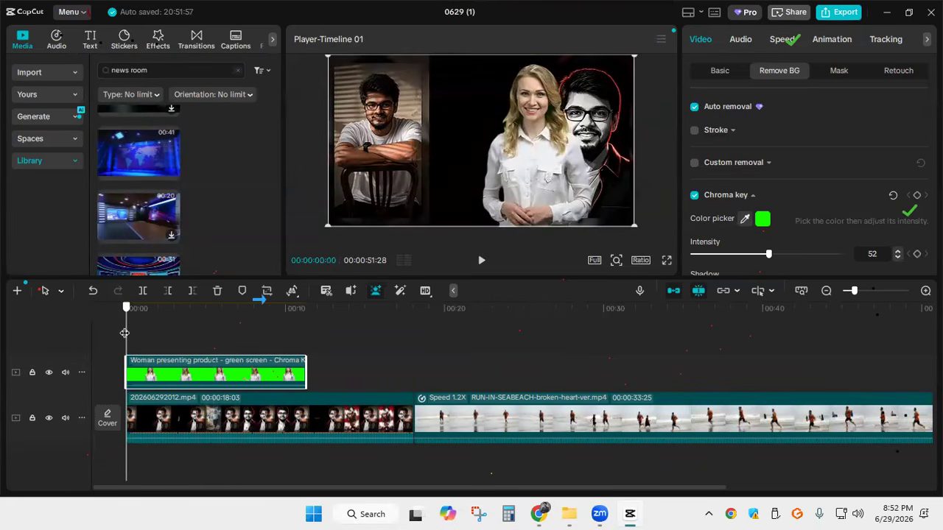
left_click(481, 260)
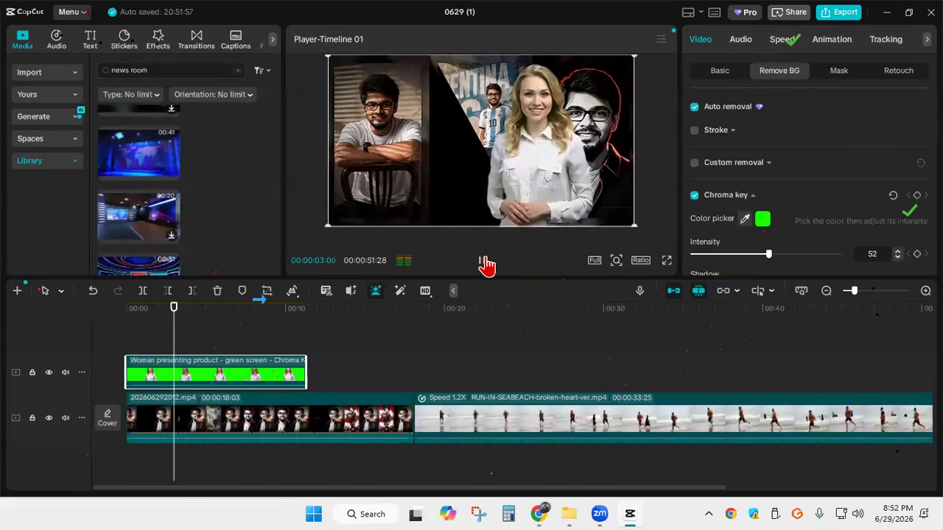
Shift the woman toward the right edge of the frame to uncover the middle panel, checking her position from 00:00:00:00 through 00:00:07:26 and at 00:00:03:26
left_click_drag(534, 193, 579, 192)
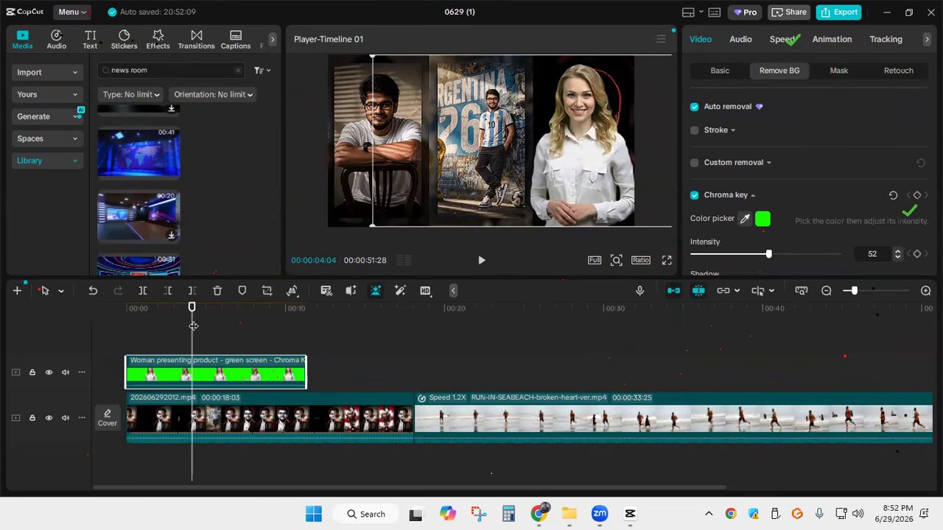
left_click_drag(192, 325, 126, 325)
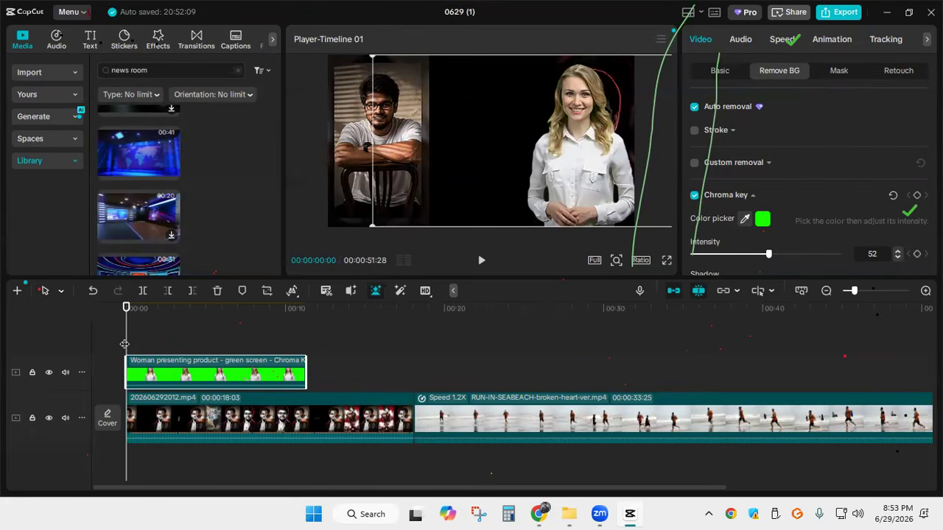
left_click_drag(125, 344, 279, 338)
left_click_drag(219, 339, 251, 347)
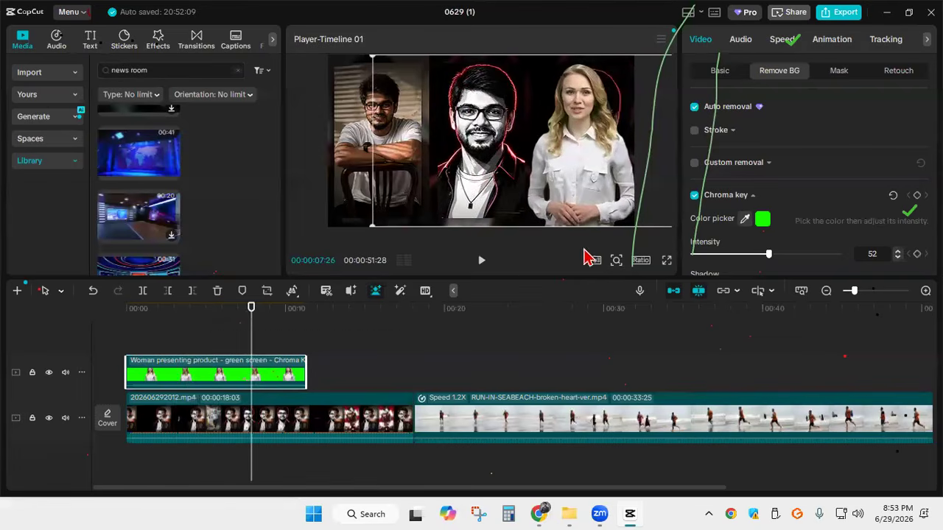
left_click_drag(589, 162, 604, 169)
left_click_drag(247, 330, 188, 326)
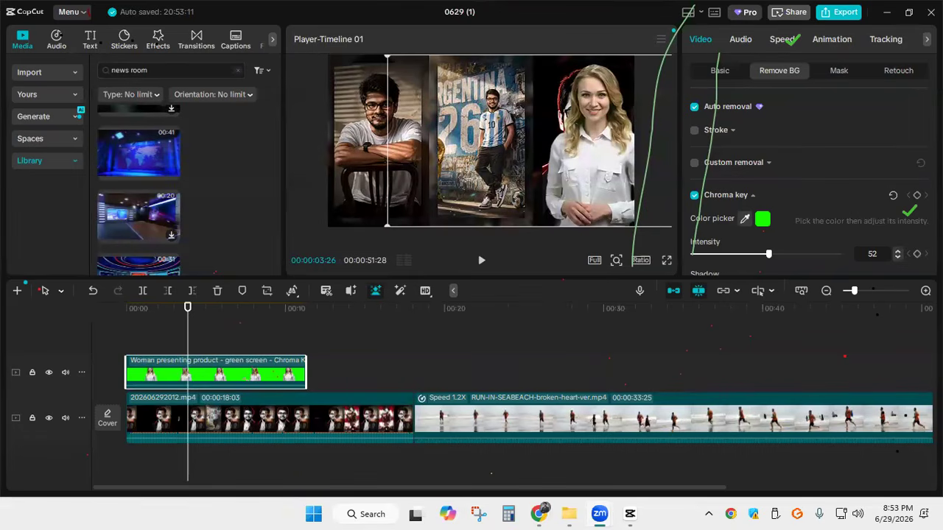
key("Print")
left_click_drag(49, 1, 891, 439)
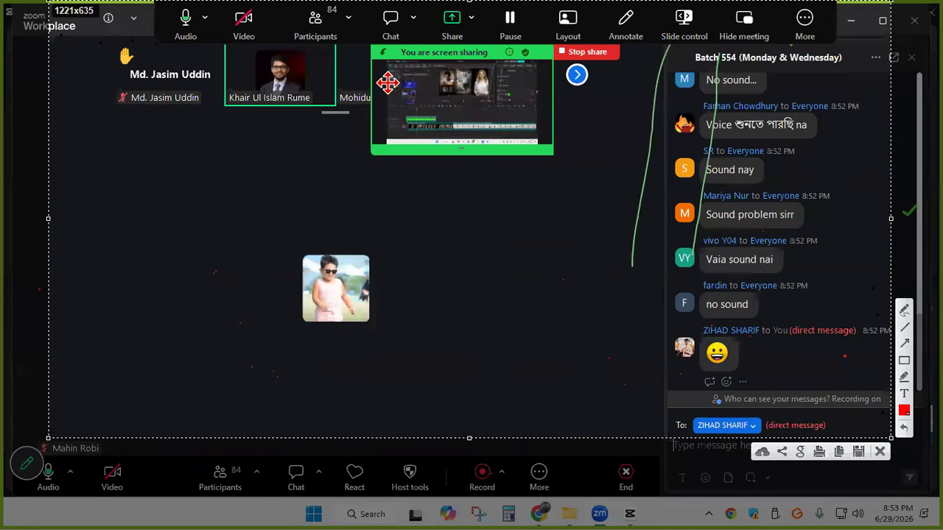
left_click(879, 456)
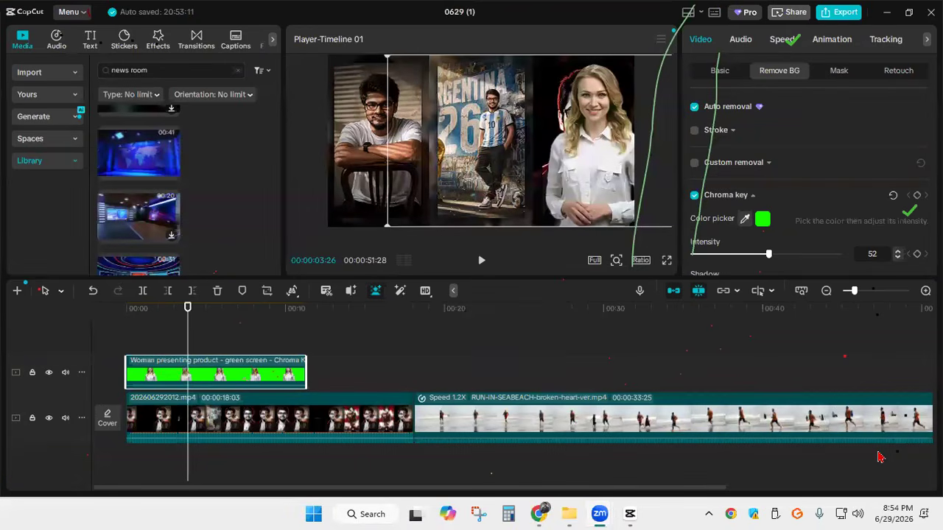
key("Print")
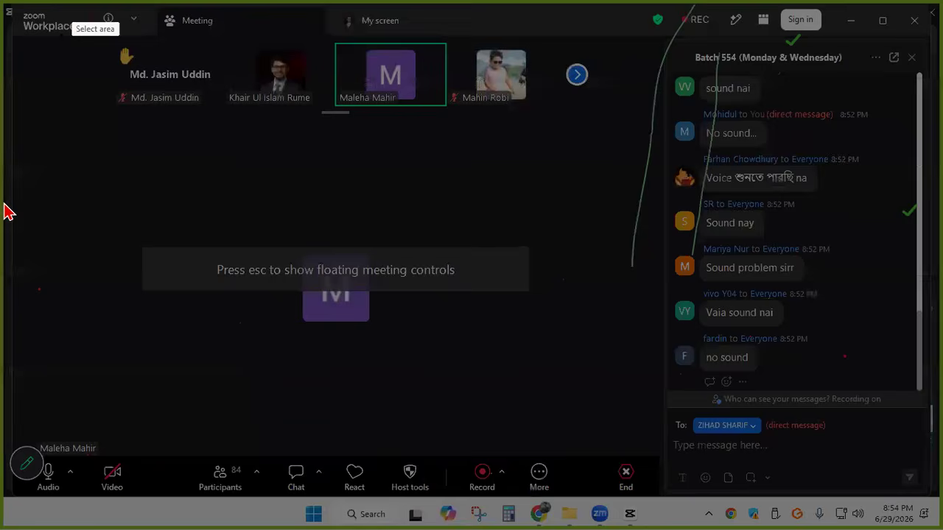
left_click_drag(270, 258, 329, 293)
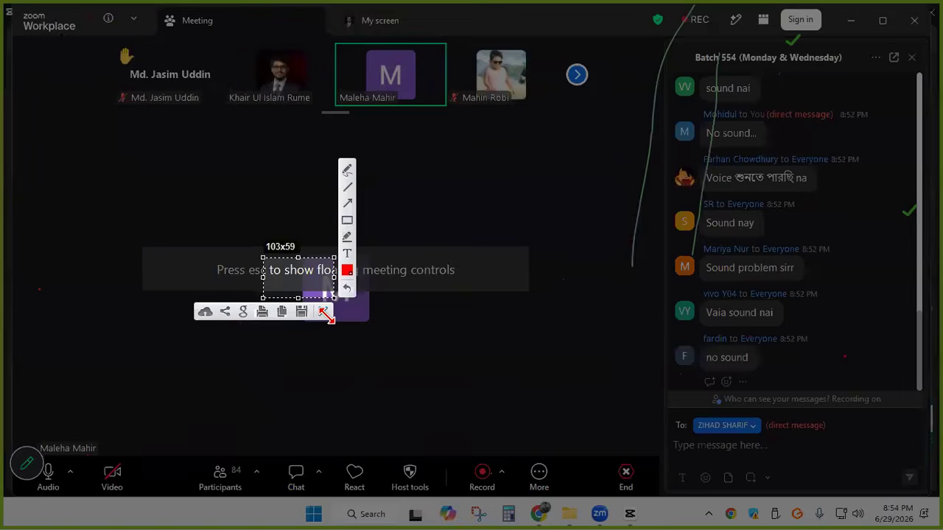
left_click(326, 312)
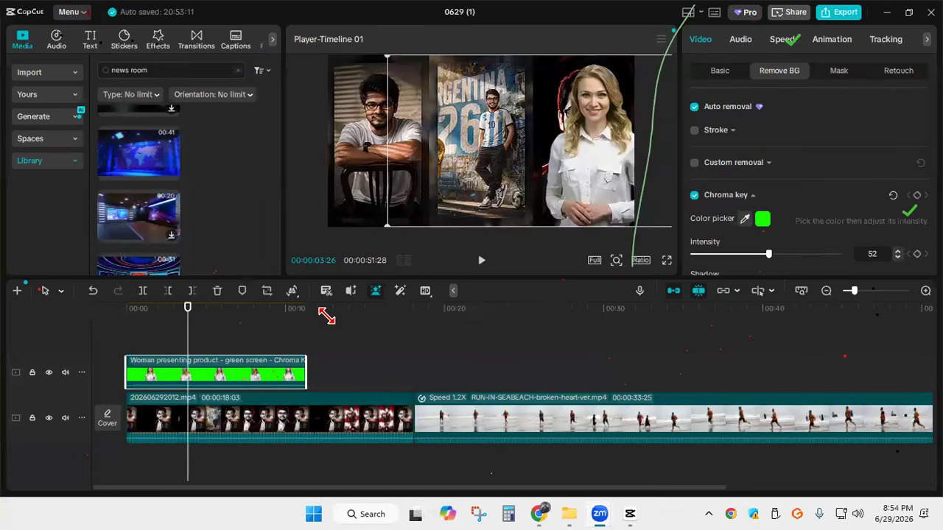
key("Print")
left_click_drag(0, 0, 942, 481)
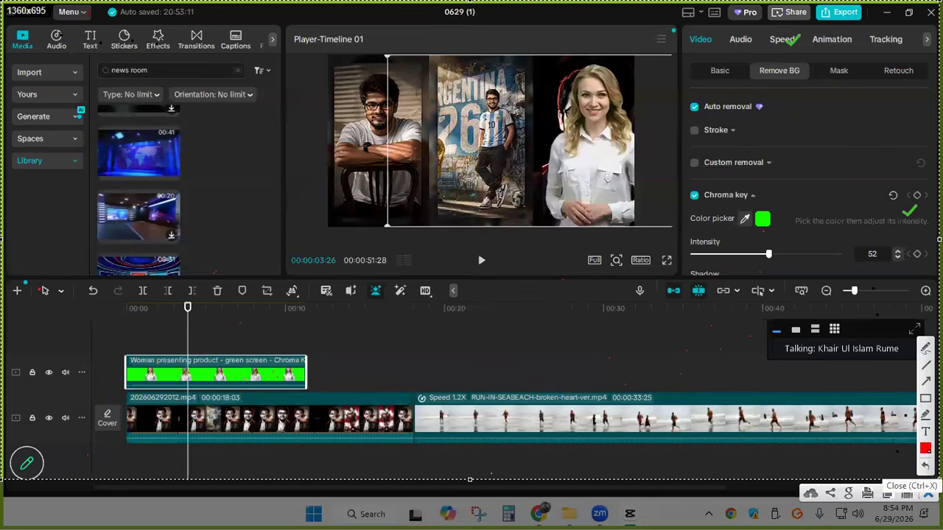
left_click(927, 494)
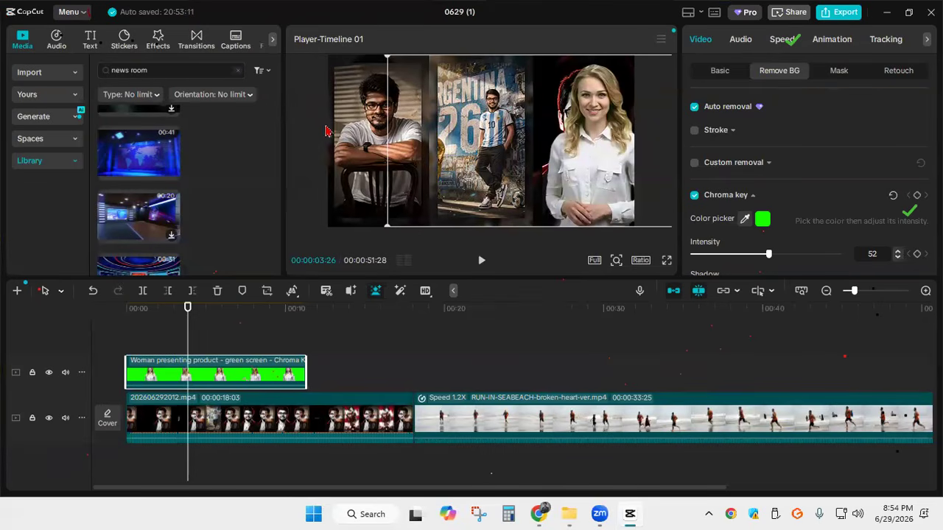
mouse_move(603, 514)
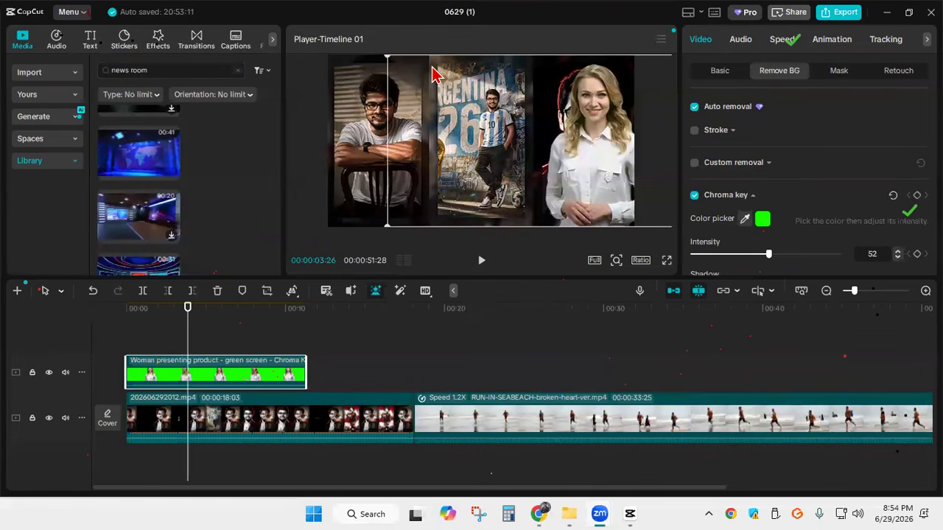
key("Print")
mouse_move(59, 1)
left_mouse_down()
mouse_move(530, 74)
mouse_move(874, 437)
left_mouse_up()
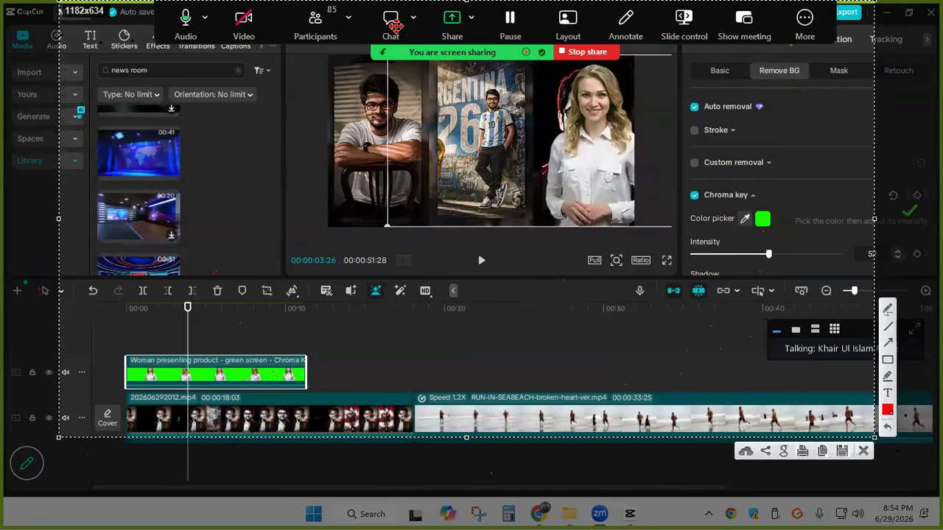
left_click(864, 452)
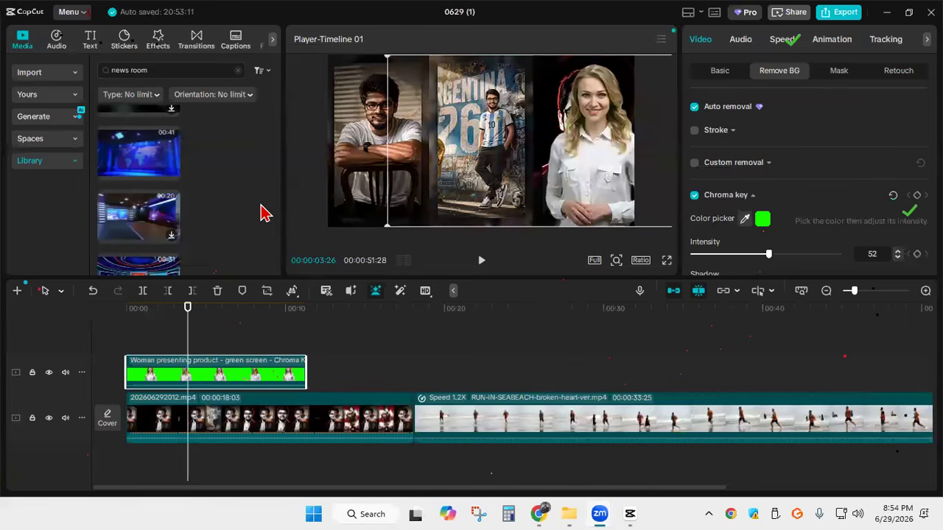
Delete the keyed woman clip from the overlay track
left_click(313, 197)
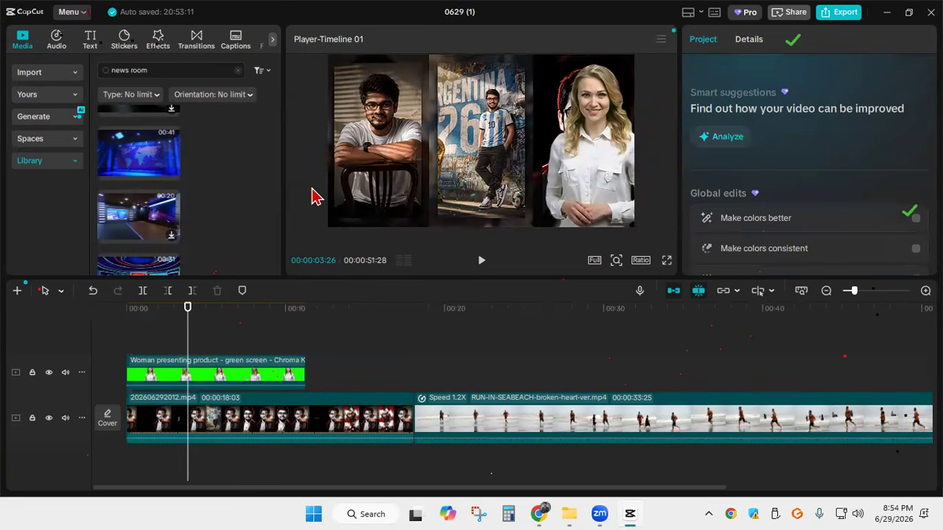
left_click(597, 161)
key("Delete")
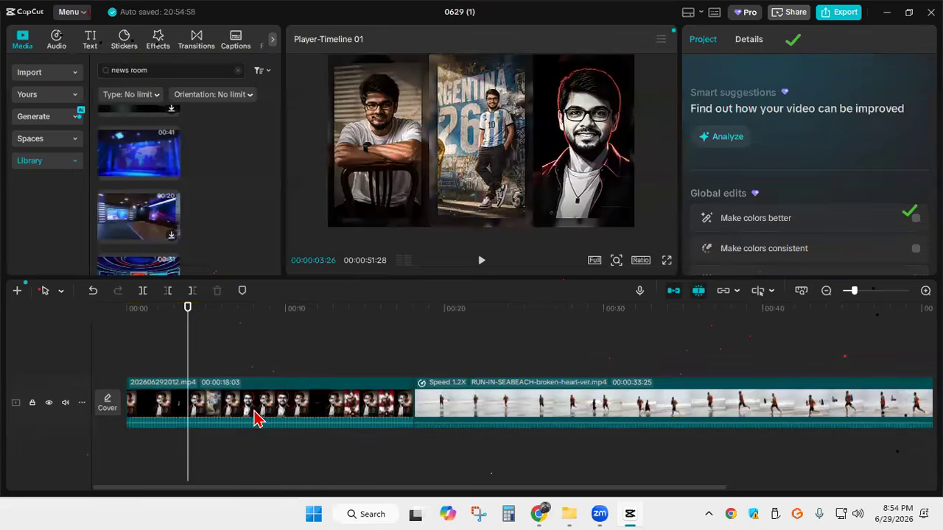
left_click(257, 416)
key("Delete")
key("ctrl+z")
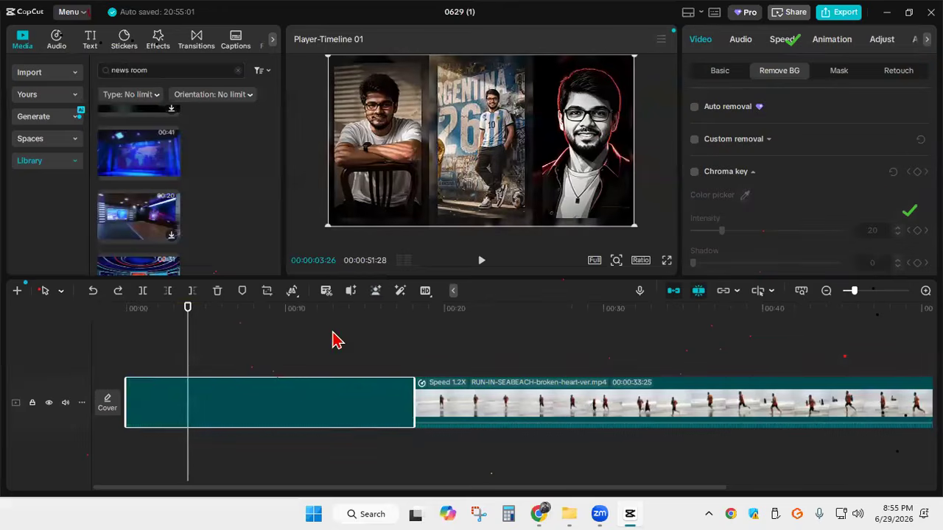
Add the original green-screen woman video from the imported media to the start of the main track, ahead of 202606292012.mp4
scroll(139, 155, "down", 2)
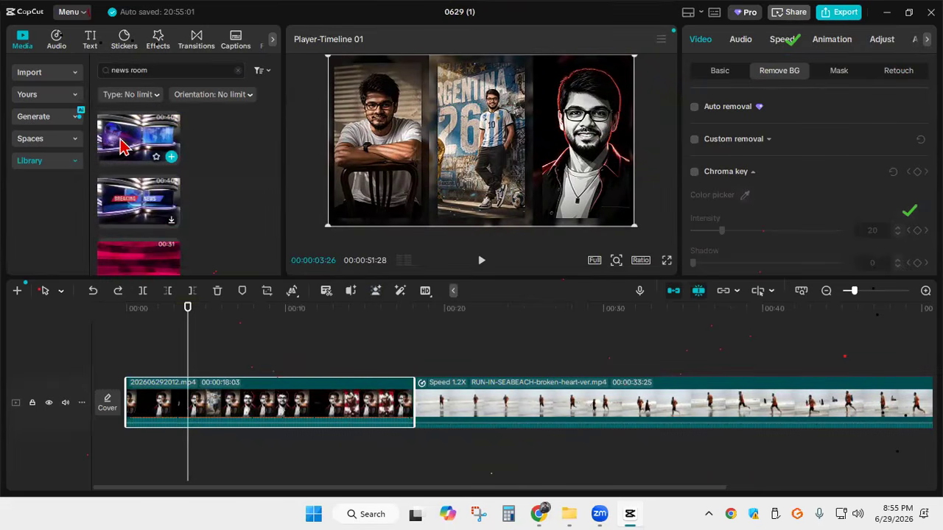
left_click(52, 74)
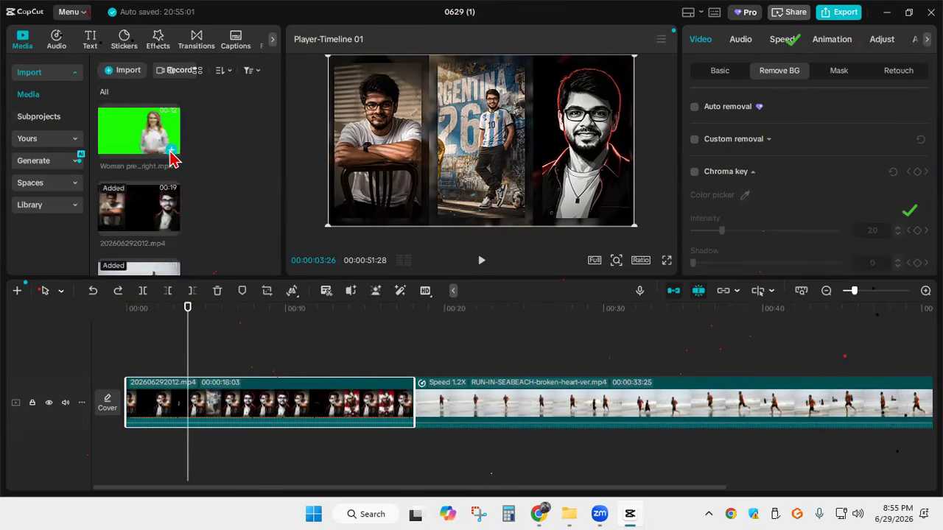
left_click(171, 151)
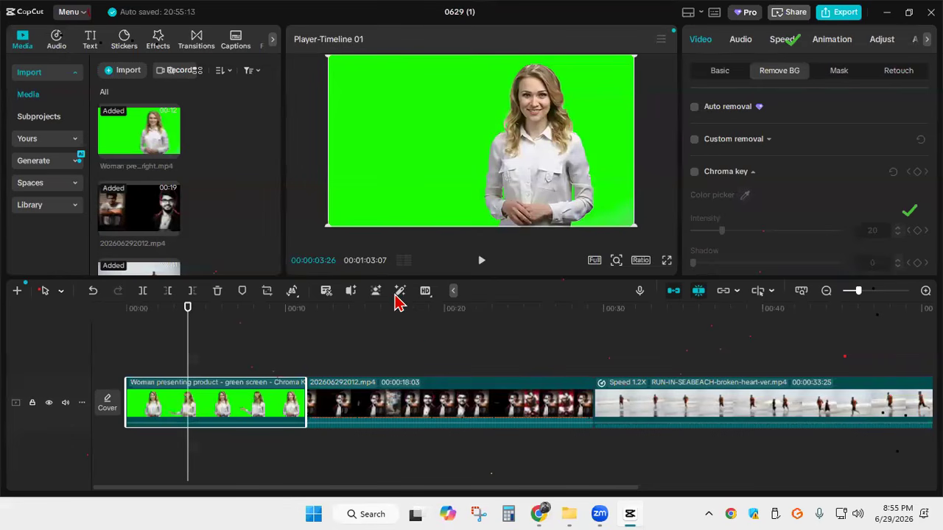
Split the green-screen woman clip at 00:00:03:26 and turn on Auto removal for its first part
mouse_move(395, 295)
left_click(143, 291)
left_click_drag(170, 346, 132, 349)
left_click(161, 403)
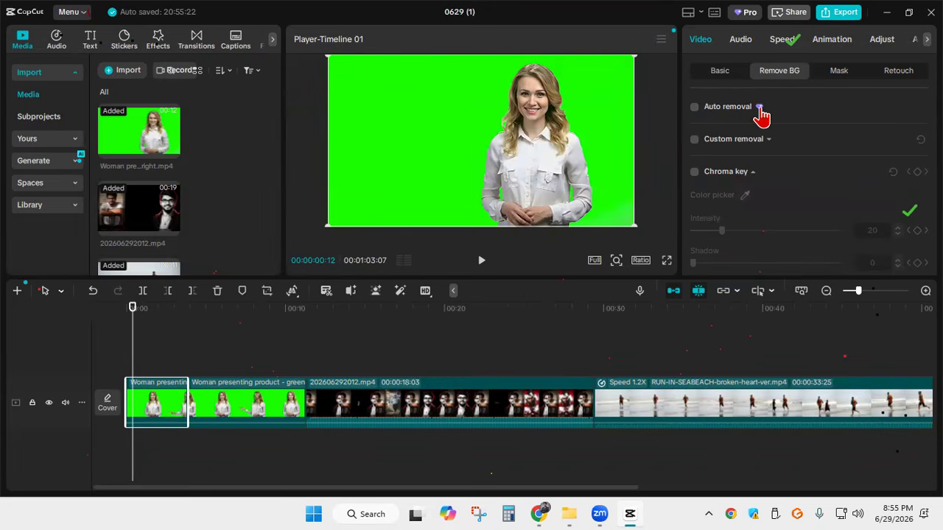
left_click(694, 111)
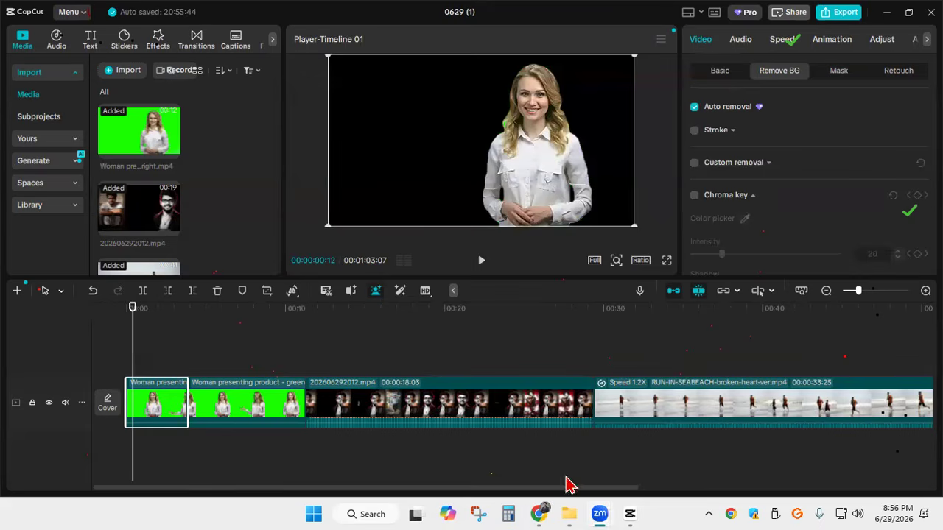
Switch to Chrome, search Google for "video background remover" in a new tab and open Cutout.Pro's remove-video-background page
left_click(539, 513)
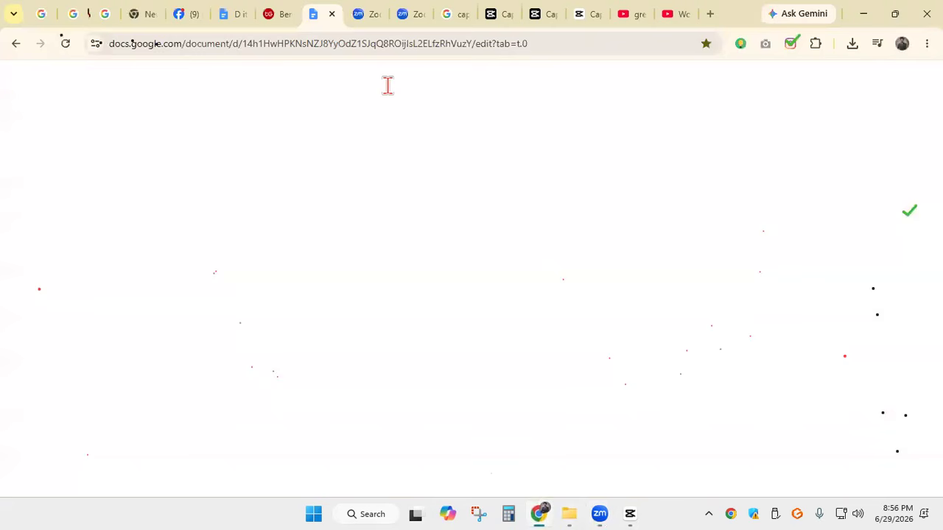
left_click(709, 16)
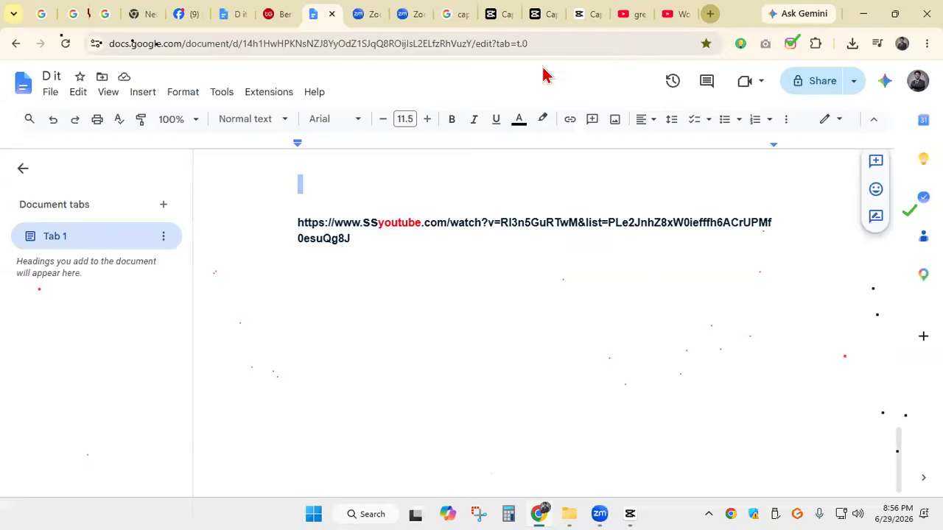
left_click(289, 289)
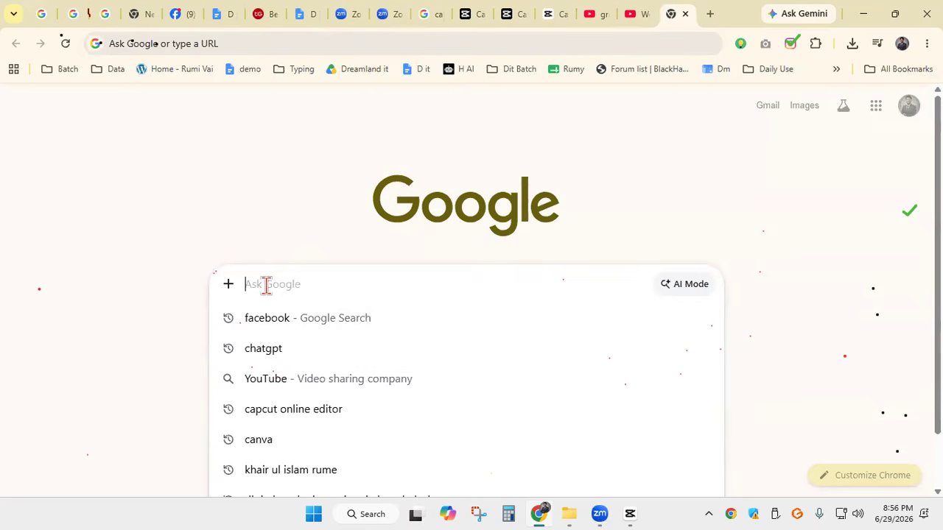
type("vi")
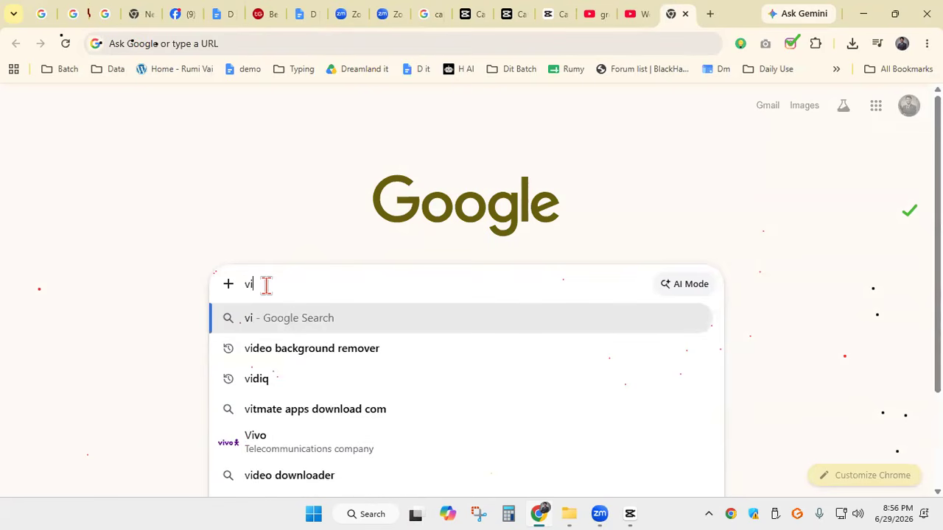
type("deo")
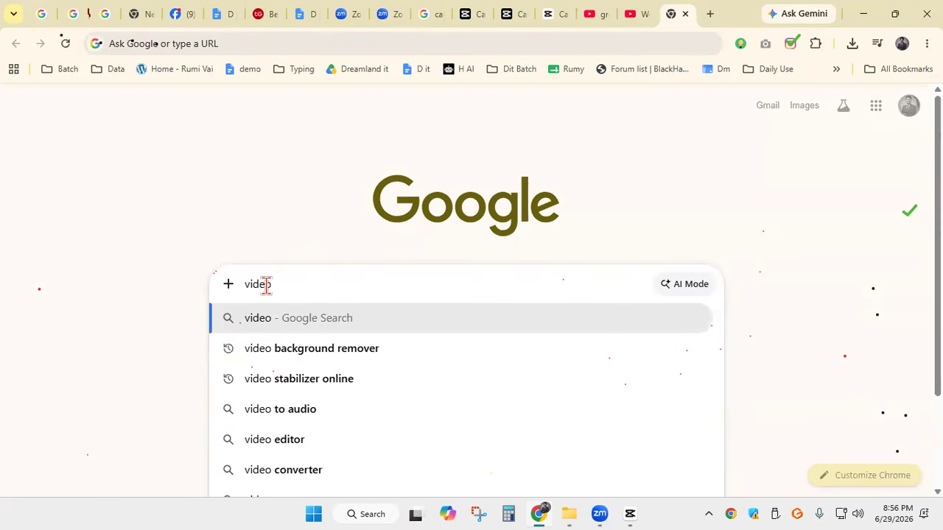
left_click(326, 348)
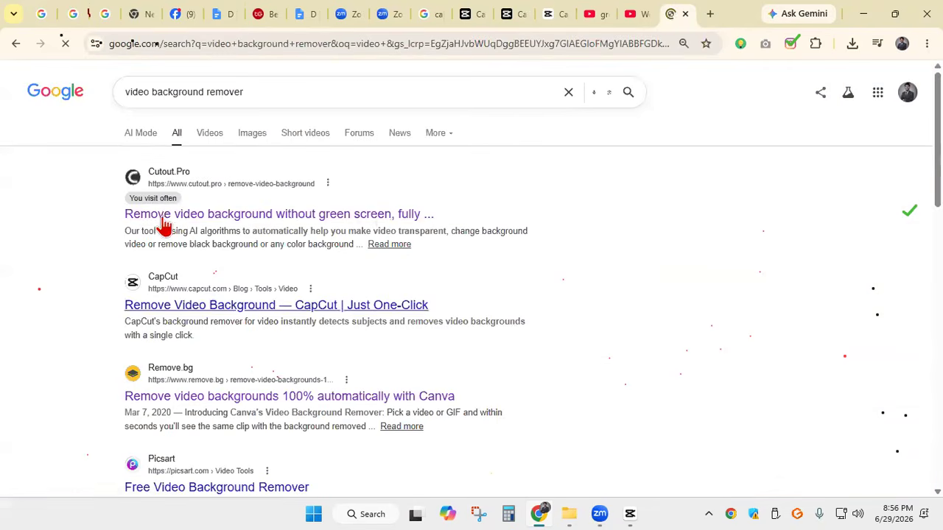
left_click(215, 219)
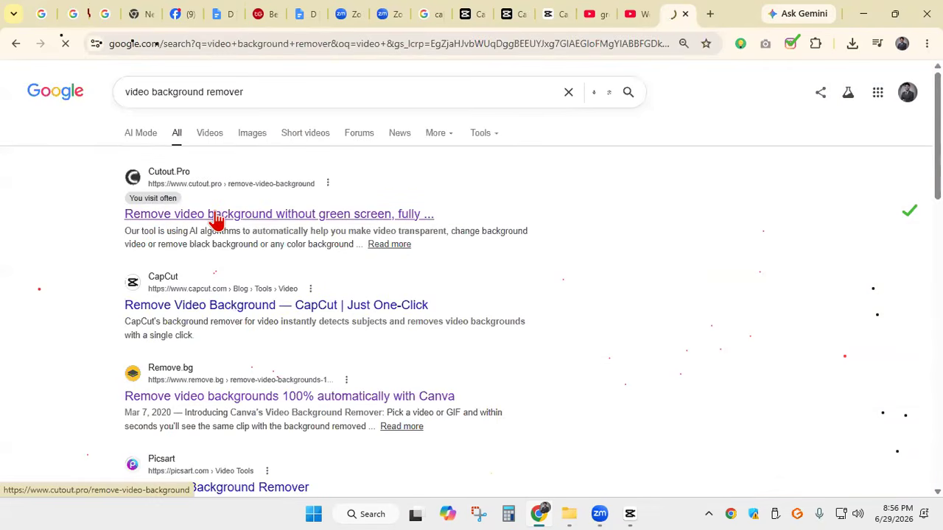
Upload the green-screen woman video from the Downloads folder to the Cutout.Pro background remover
scroll(391, 274, "down", 4)
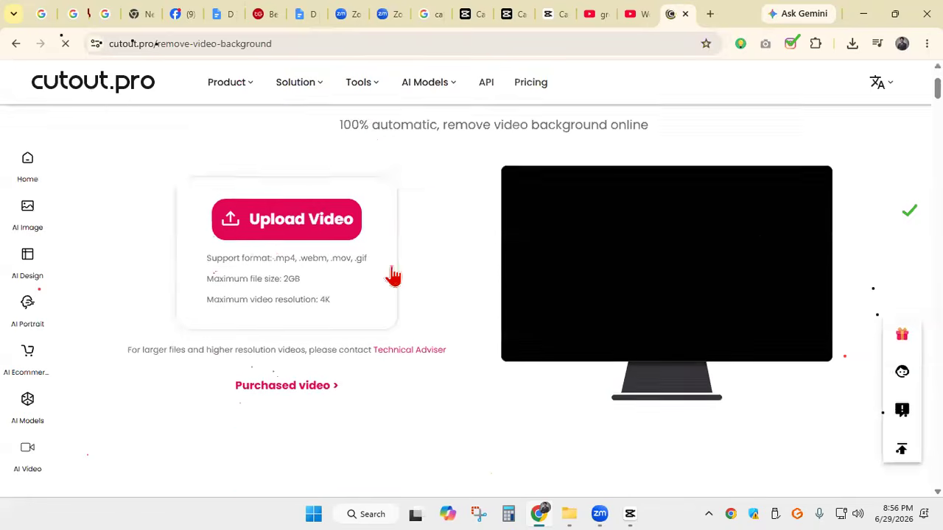
scroll(343, 232, "up", 2)
left_click(303, 210)
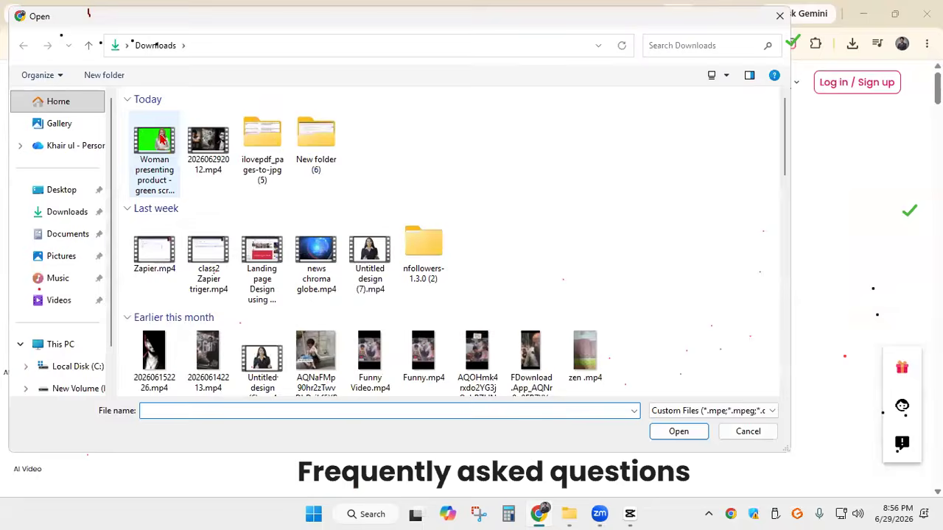
left_click(154, 151)
left_click(681, 434)
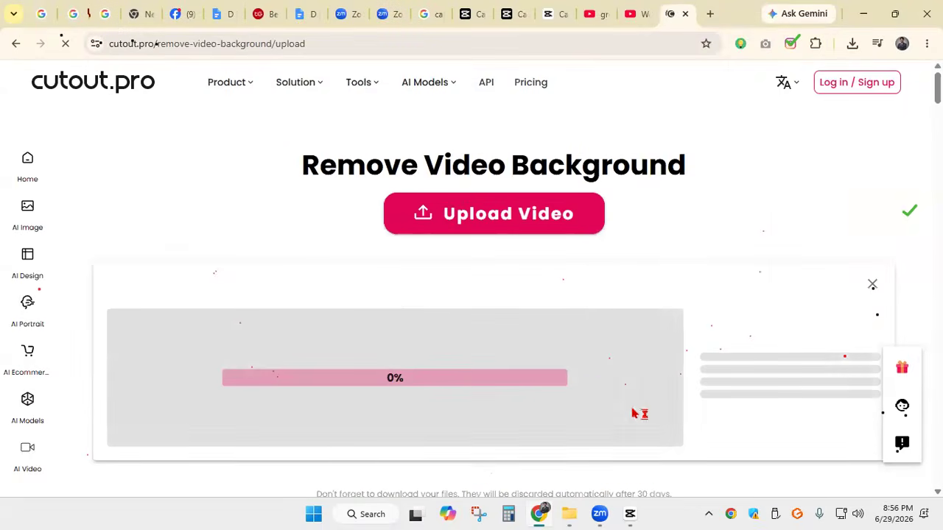
Sign in to Cutout.Pro with the suggested Google account and view the original video beside its background-free result
scroll(652, 212, "down", 4)
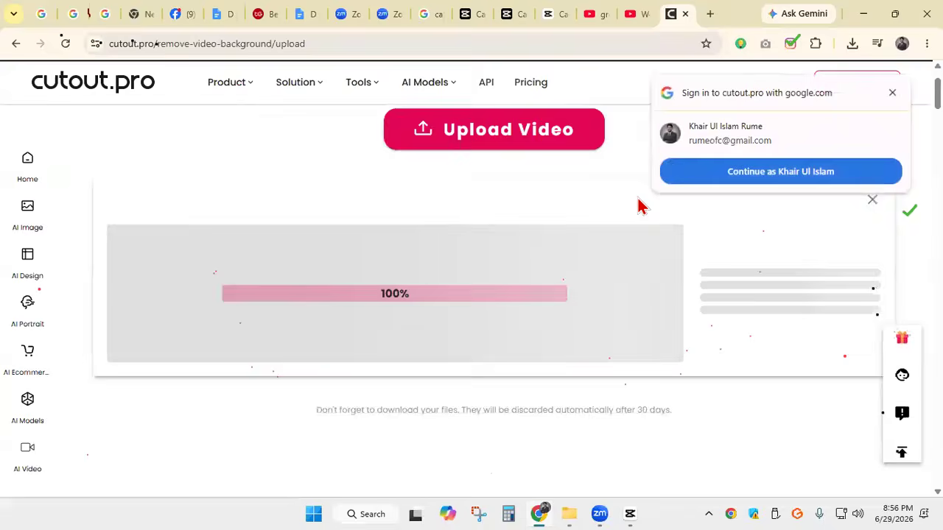
scroll(380, 226, "up", 2)
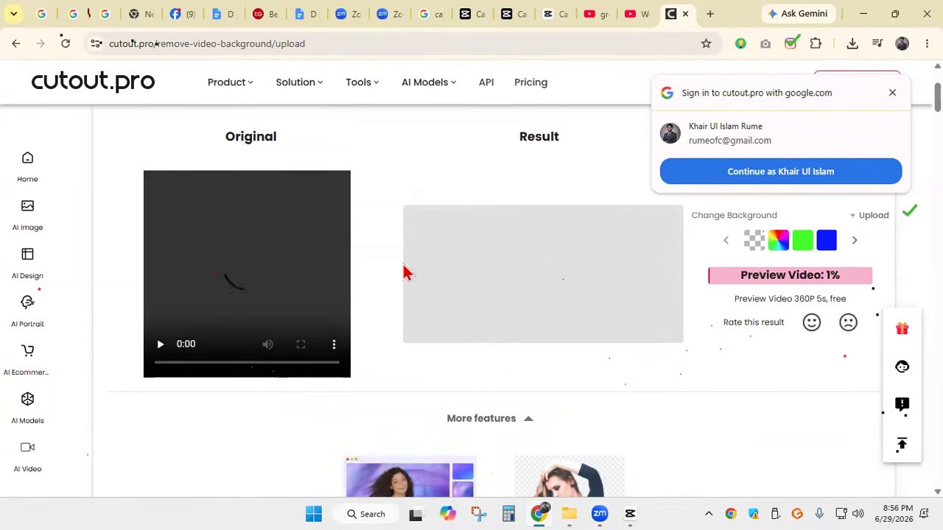
left_click(754, 182)
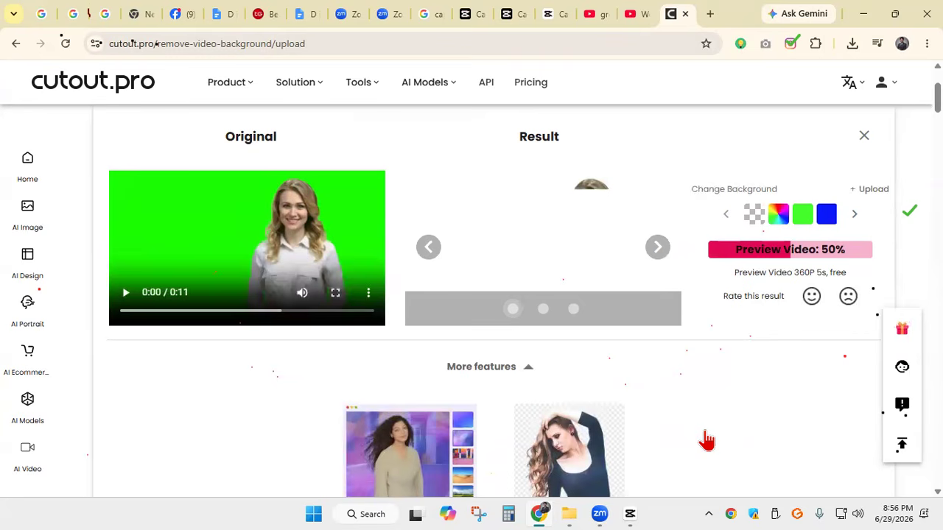
Leave the browser, open Snipping Tool over the CapCut project and switch it to screen-recording mode
left_click(863, 20)
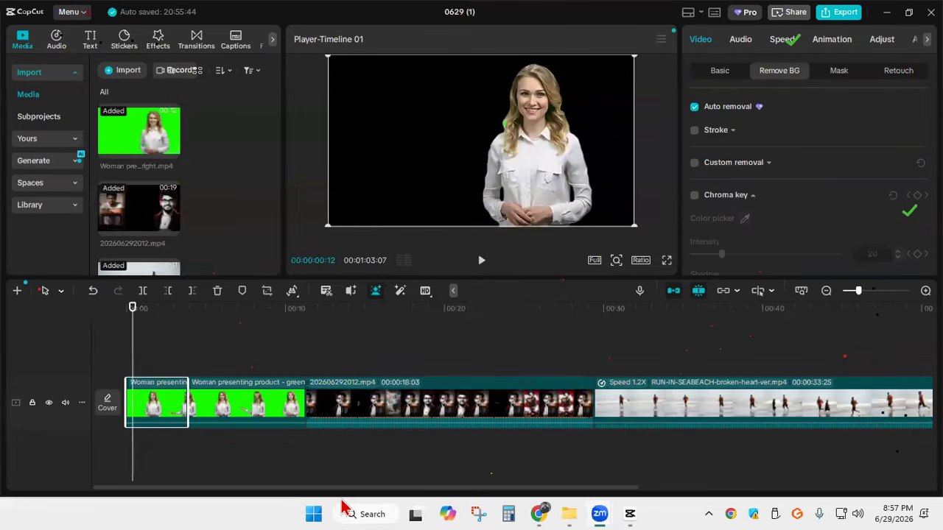
left_click(483, 503)
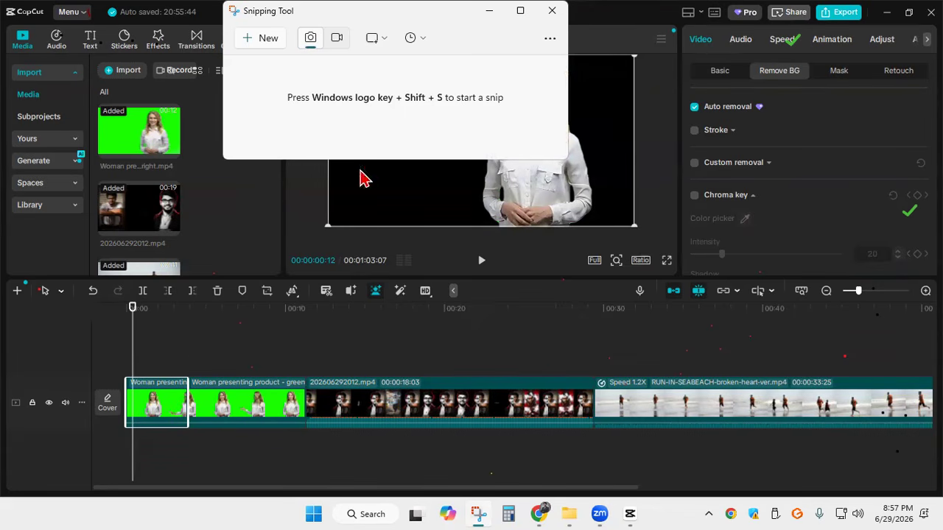
left_click(337, 45)
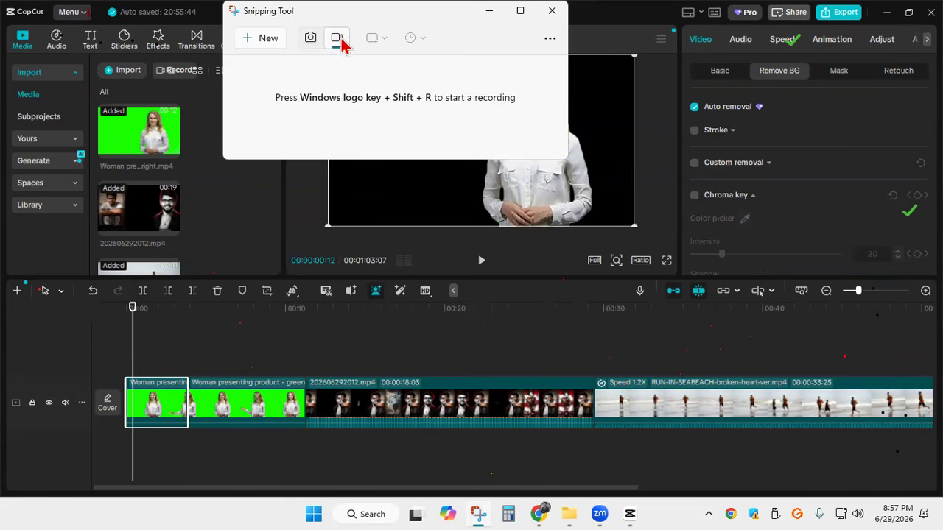
left_click(608, 436)
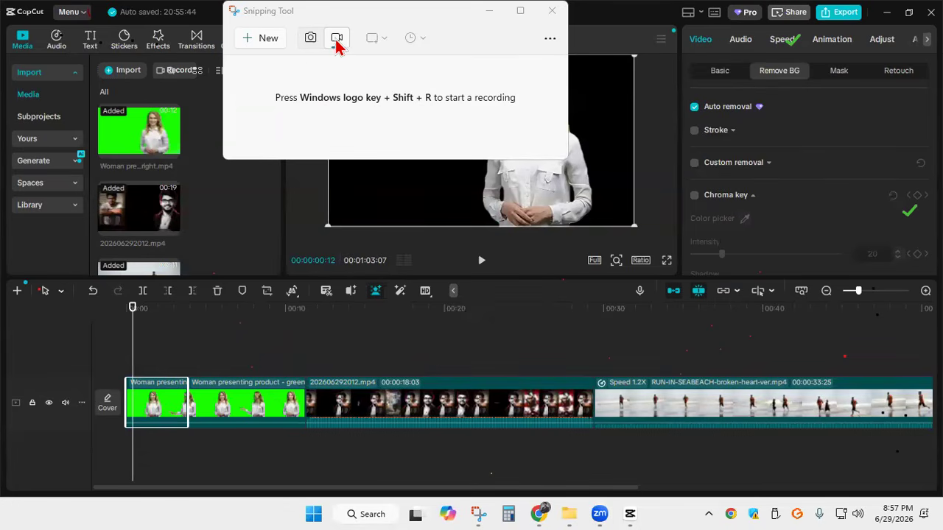
Start a new Snipping Tool screen recording that covers the entire screen
left_click(266, 41)
left_click_drag(2, 1, 942, 529)
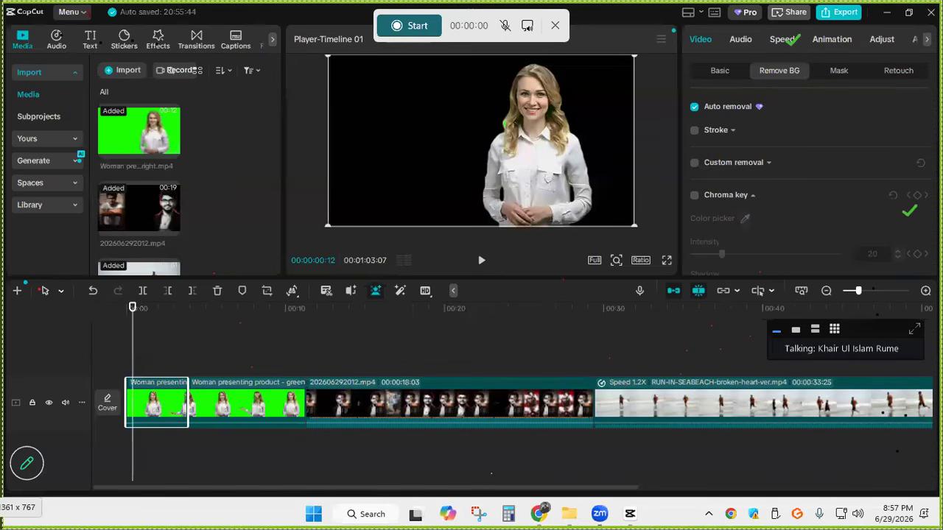
left_click(398, 28)
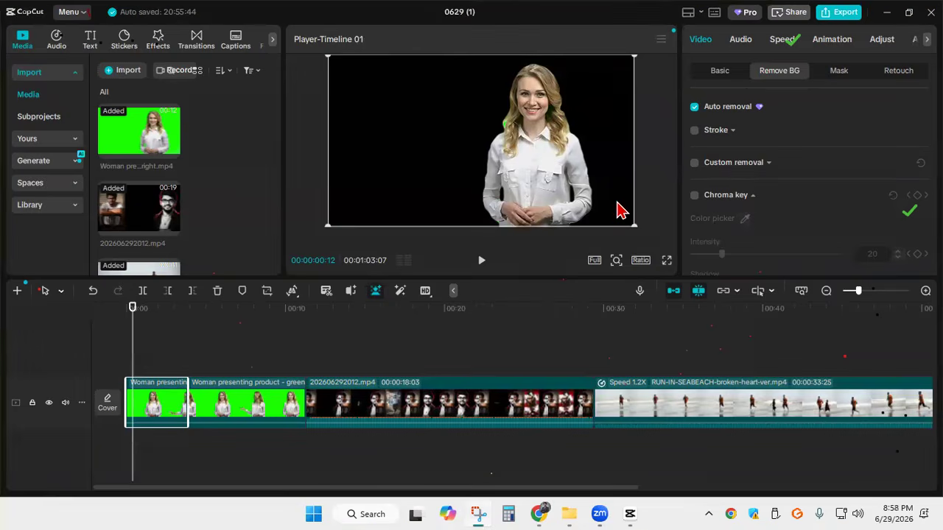
Record the CapCut timeline playing in full-screen preview, and stop the recording and close the Snipping Tool result
left_click(667, 264)
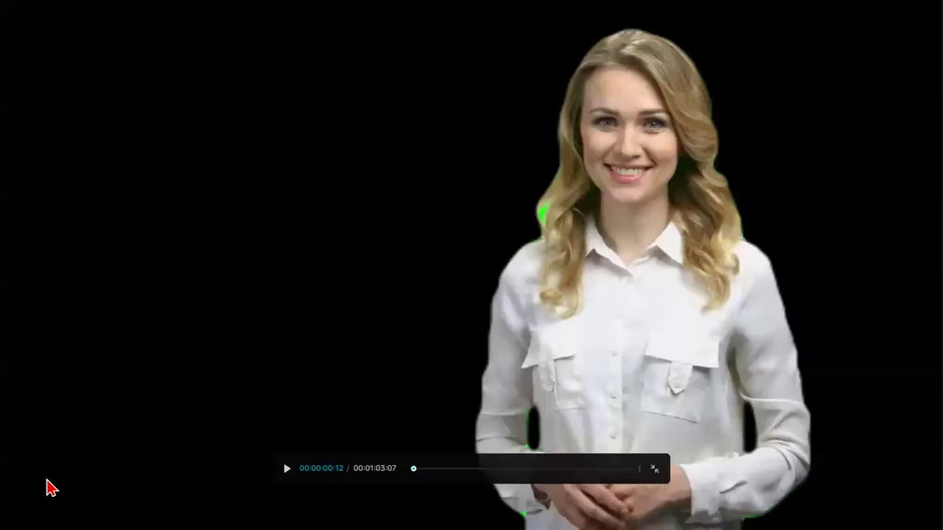
left_click(288, 471)
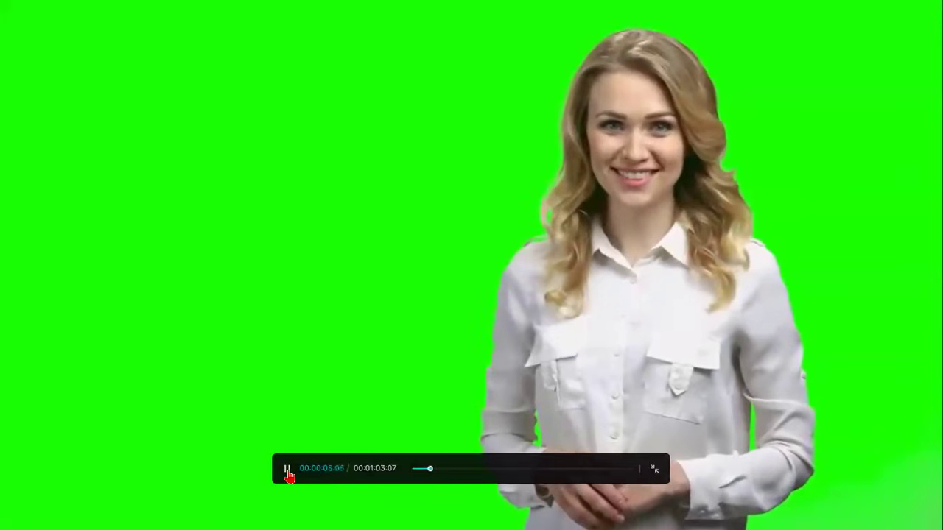
left_click(288, 472)
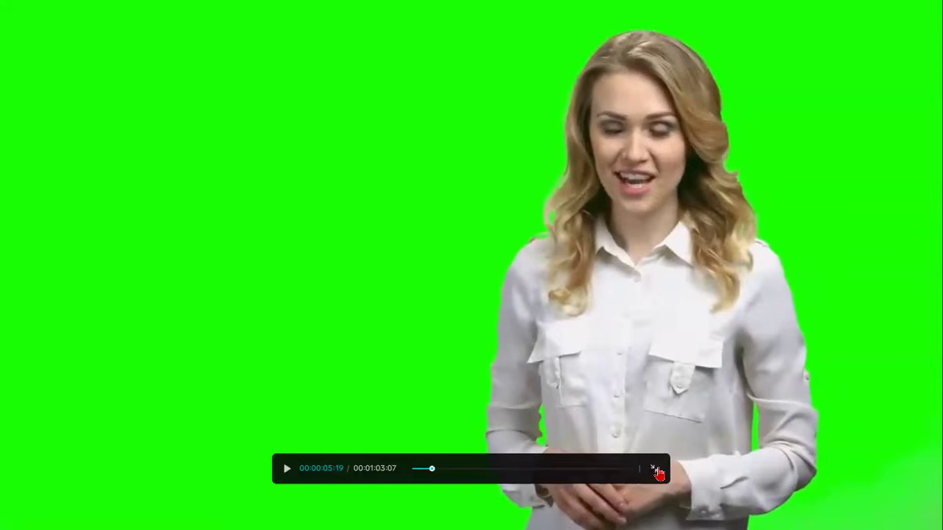
left_click(657, 470)
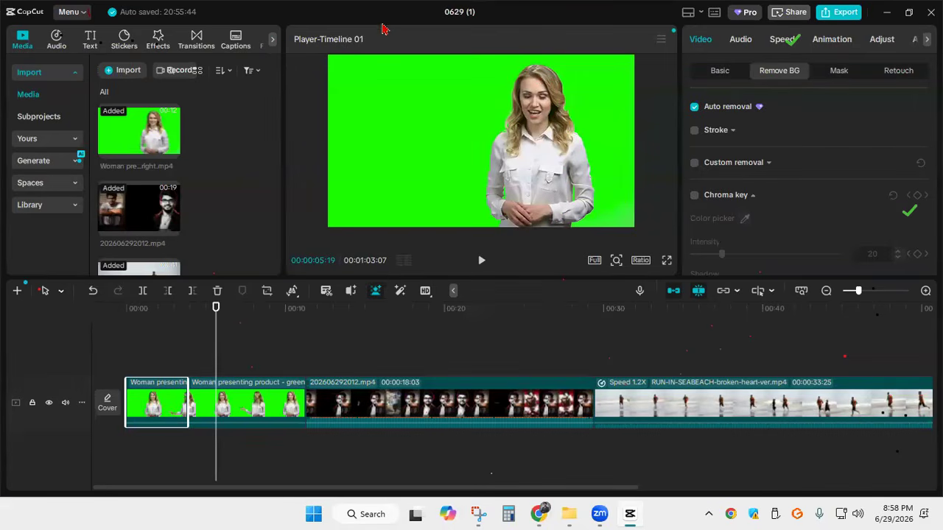
left_click(423, 28)
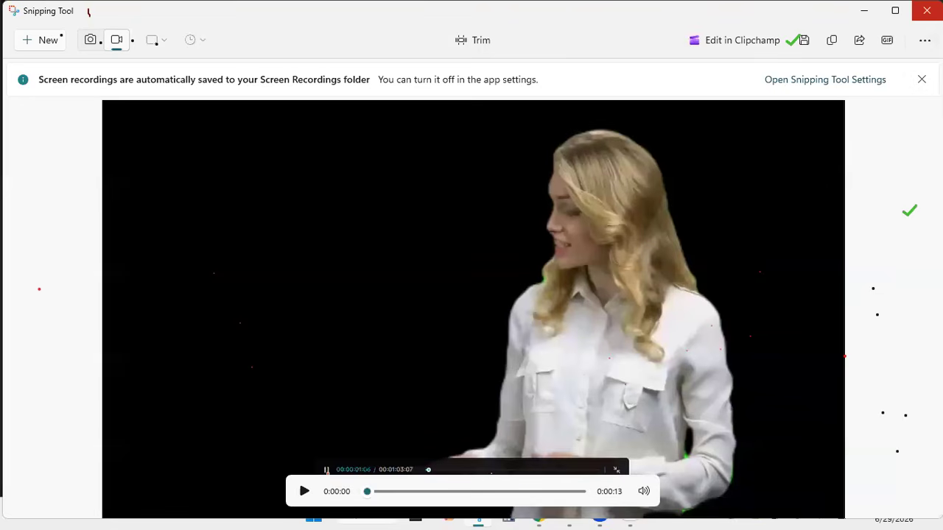
left_click(927, 10)
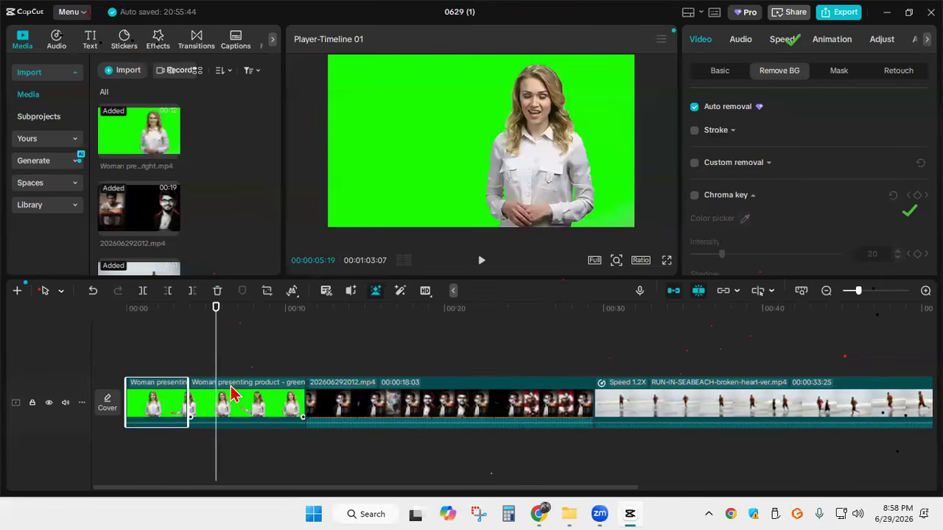
Undo the green-screen clip's background removal, split and insertion, and add the clip to the timeline again before the other clips
key("ctrl+z")
key("ctrl+z")
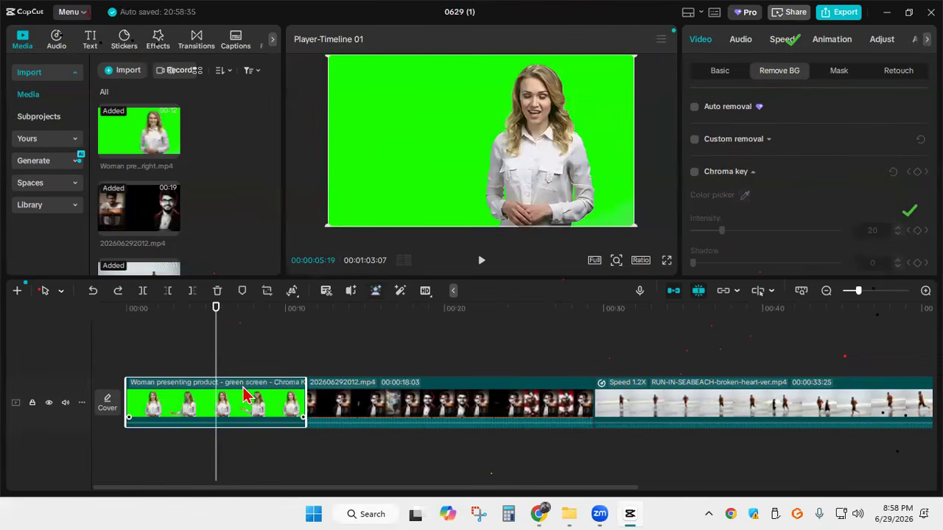
key("ctrl+z")
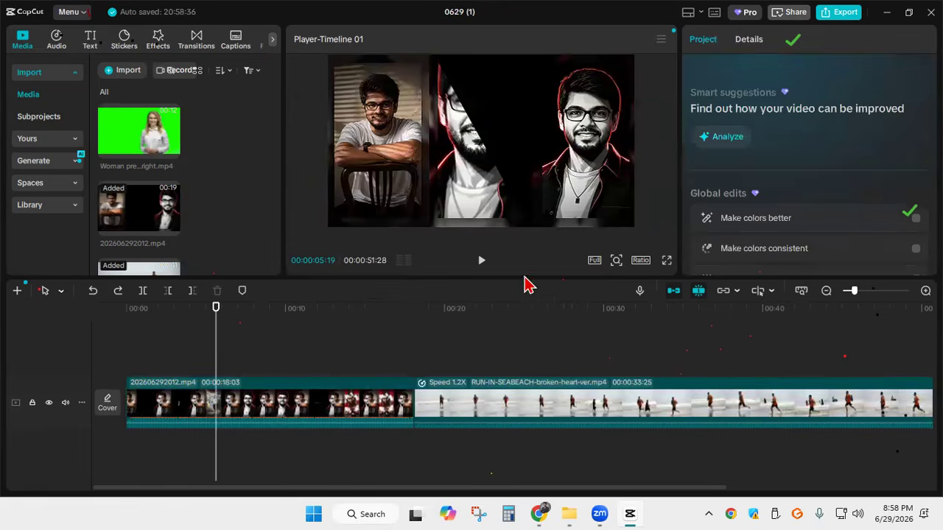
mouse_move(149, 166)
left_click(174, 156)
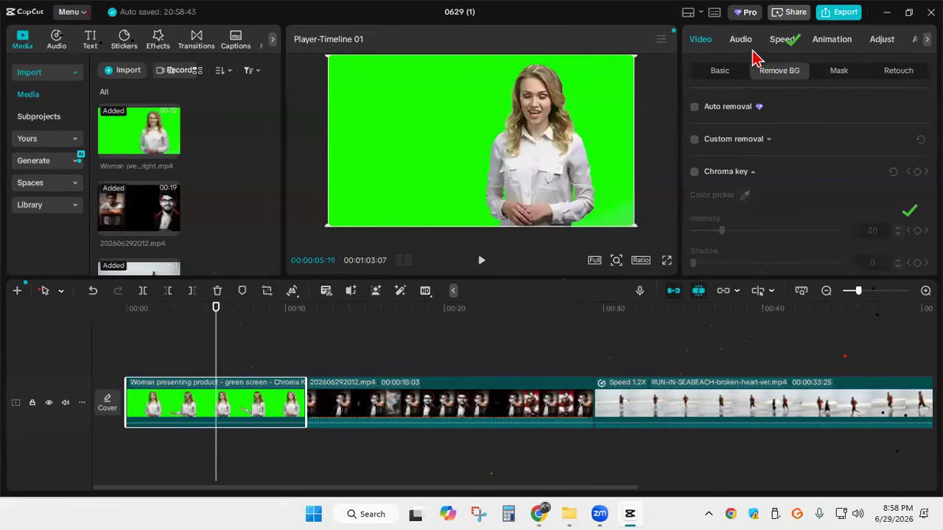
Add a scale keyframe at 100% to the green-screen woman clip at 00:00:01:18
left_click(728, 74)
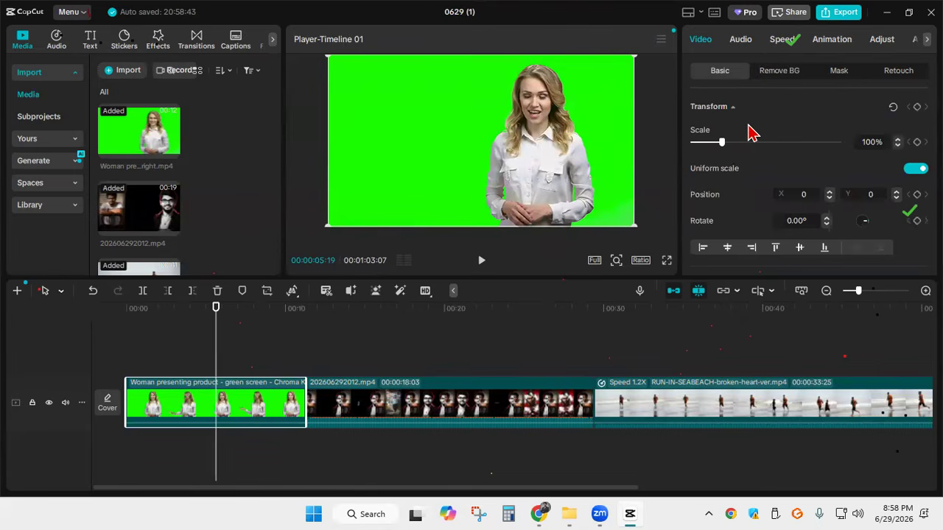
left_click_drag(214, 355, 152, 354)
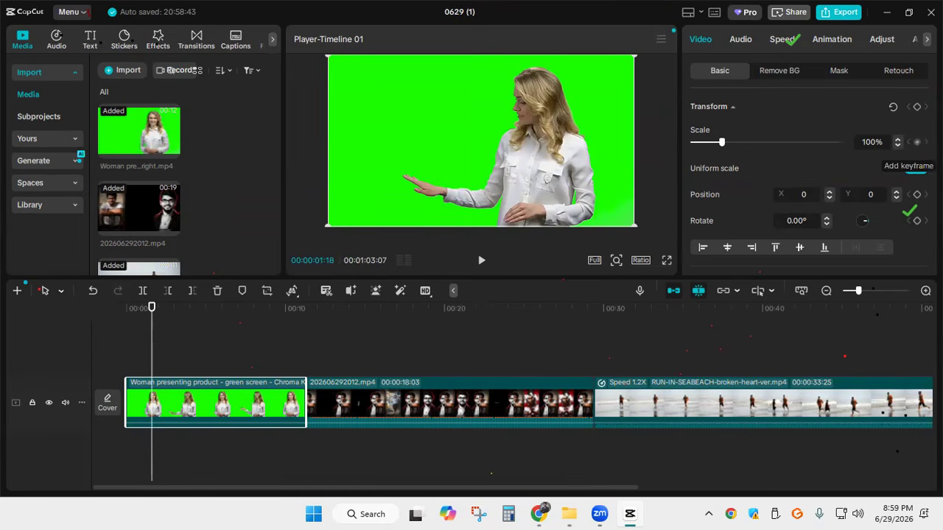
left_click(916, 142)
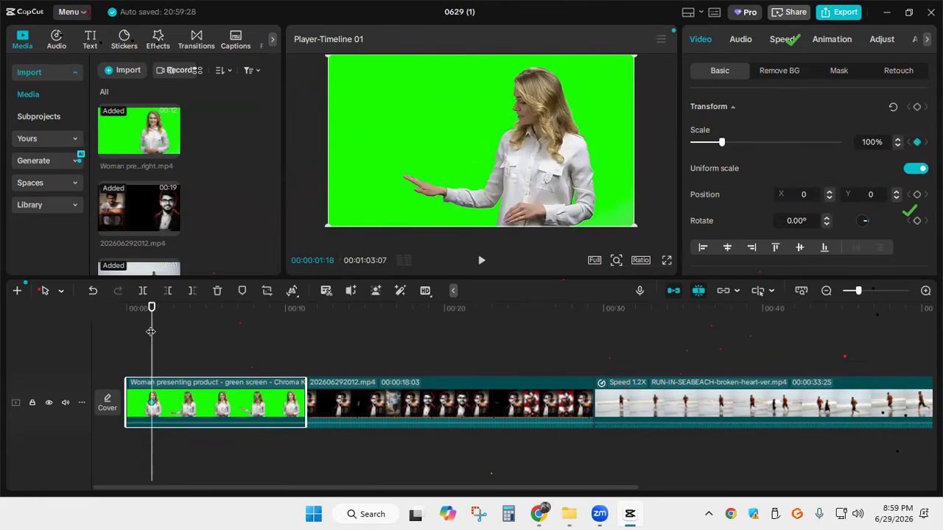
At 00:00:02:02, enlarge the green-screen clip to about 147% and reposition it to about X 99, Y -216
left_click_drag(153, 331, 159, 331)
left_click_drag(721, 142, 737, 144)
left_click_drag(554, 164, 562, 181)
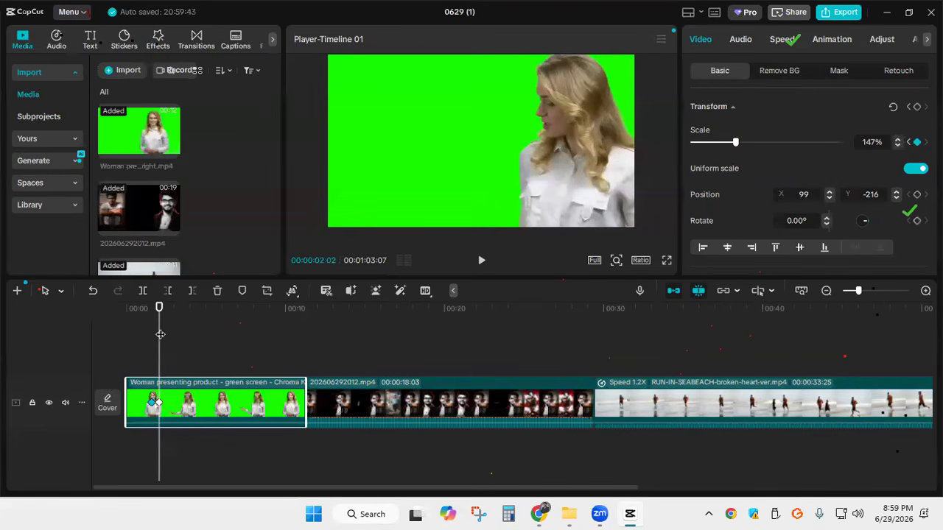
Add a scale keyframe at 00:00:06:11, and at 00:00:06:23 shrink the clip to about 107% and shift it to about X 136, Y -75
left_click_drag(161, 333, 228, 336)
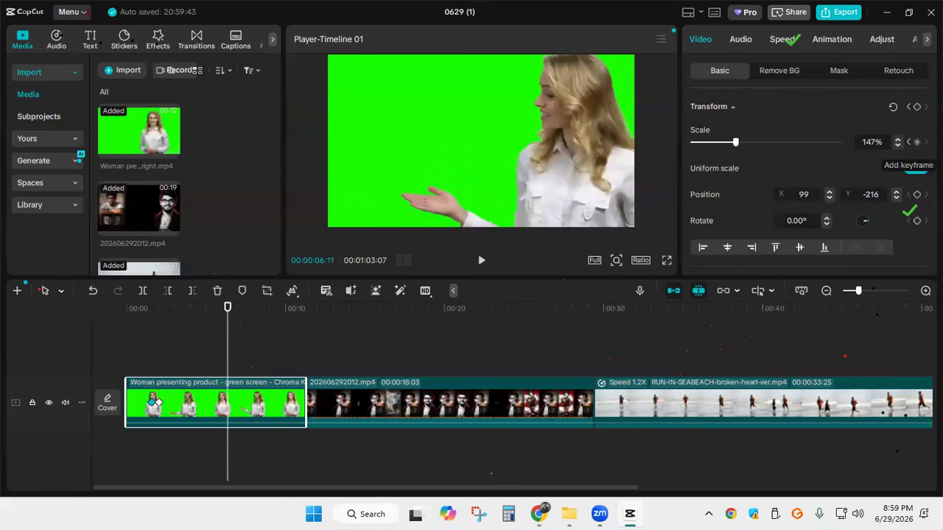
left_click(917, 142)
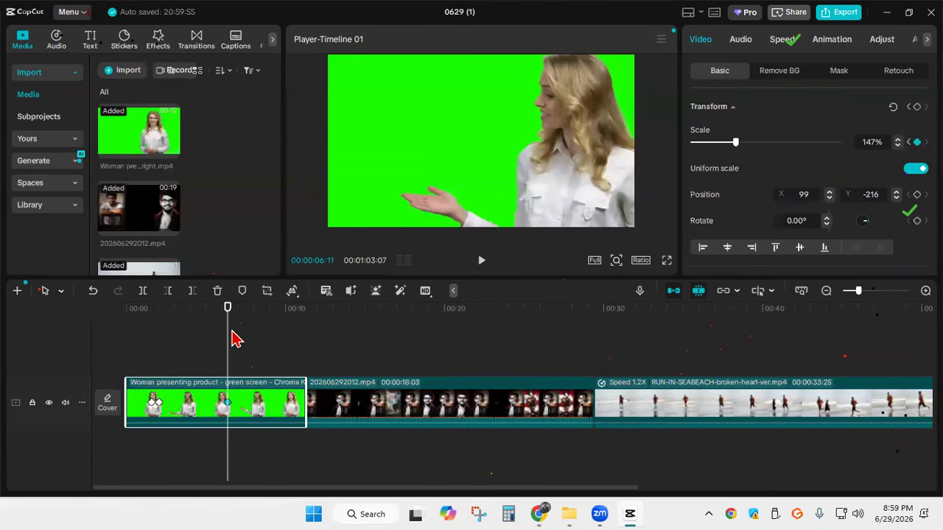
left_click_drag(230, 337, 233, 336)
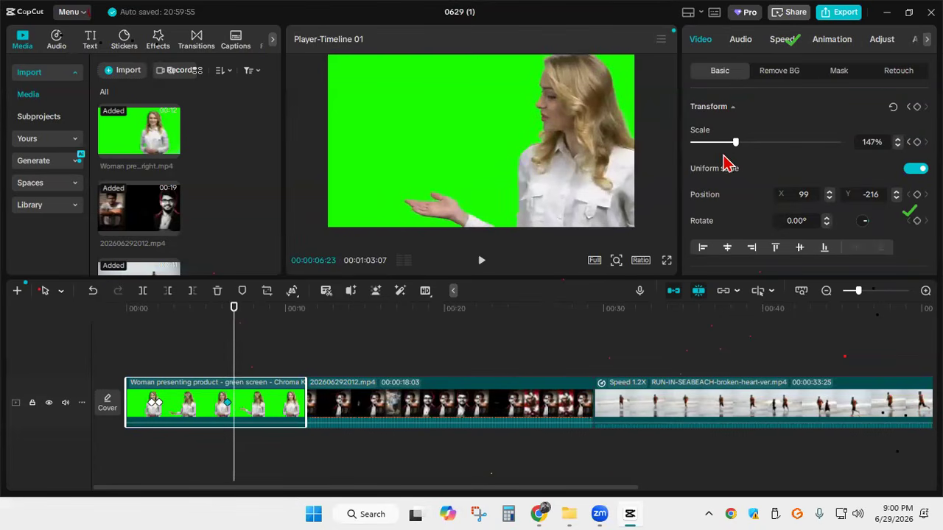
left_click_drag(734, 145, 722, 147)
left_click_drag(378, 89, 379, 88)
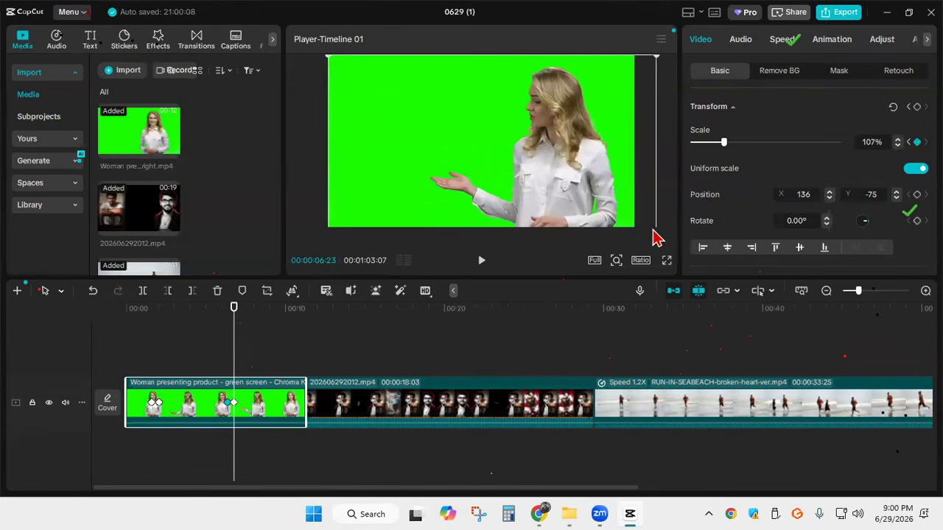
Refit the clip to the frame at 00:00:06:23 with a scale of about 102% and a position of about X -30, Y 18
left_click_drag(658, 57, 633, 58)
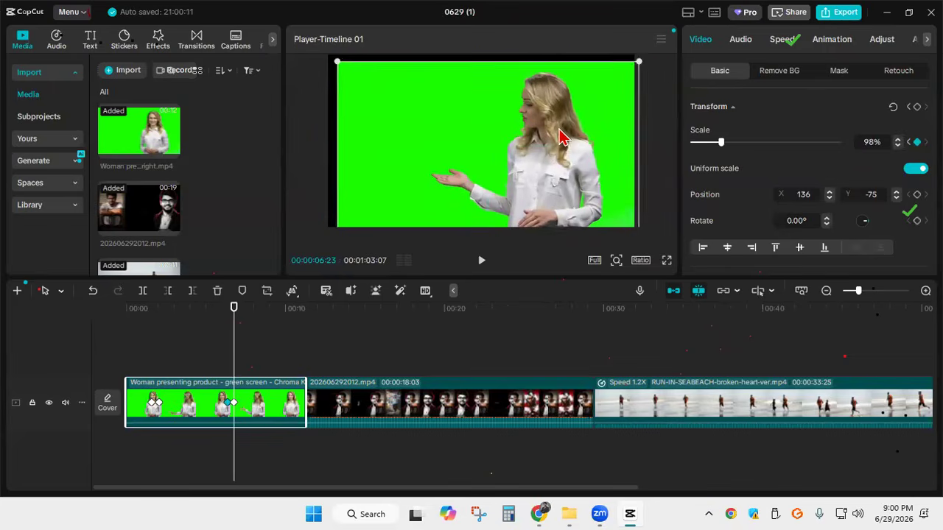
left_click_drag(556, 131, 554, 132)
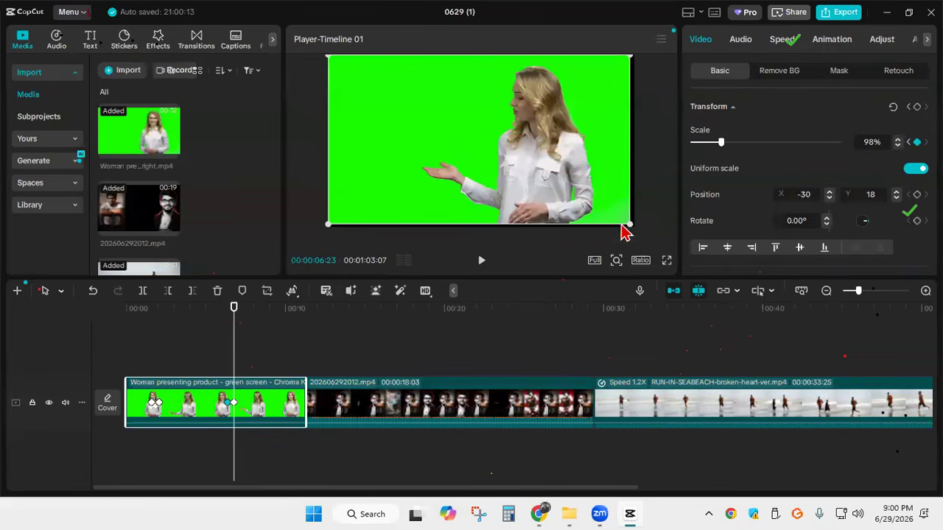
left_click_drag(631, 224, 634, 227)
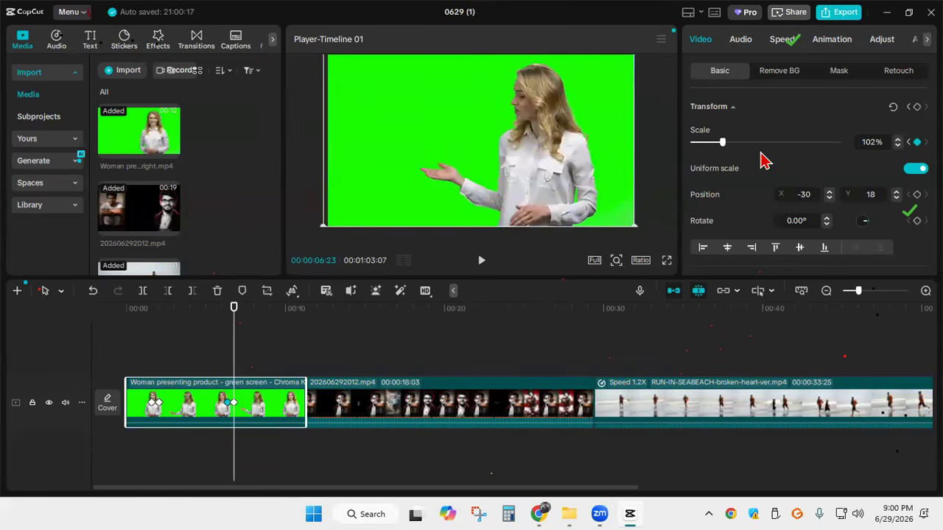
left_click(897, 146)
left_click(897, 146)
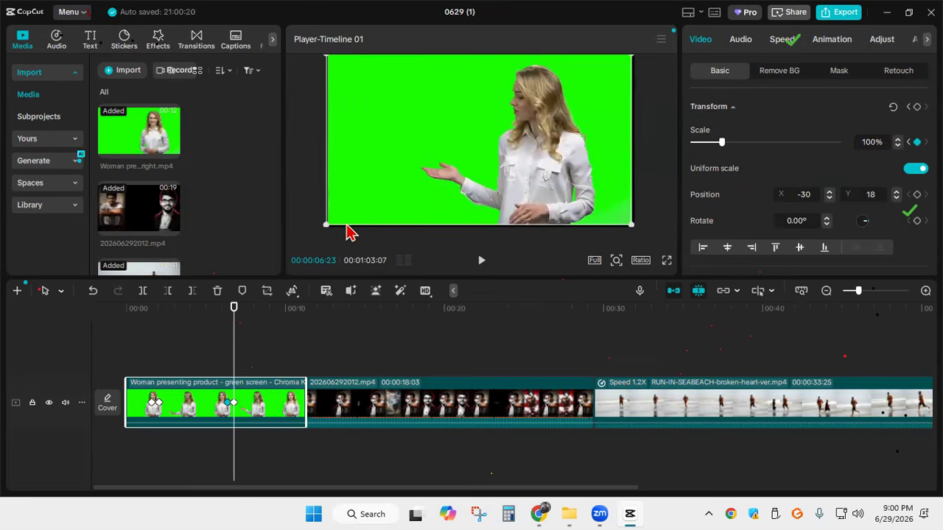
left_click_drag(330, 225, 333, 226)
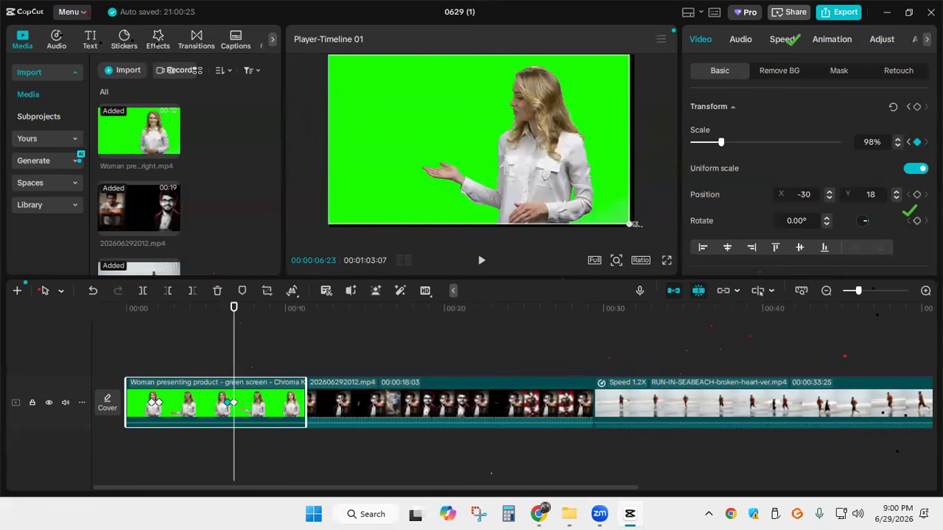
left_click_drag(638, 234, 642, 240)
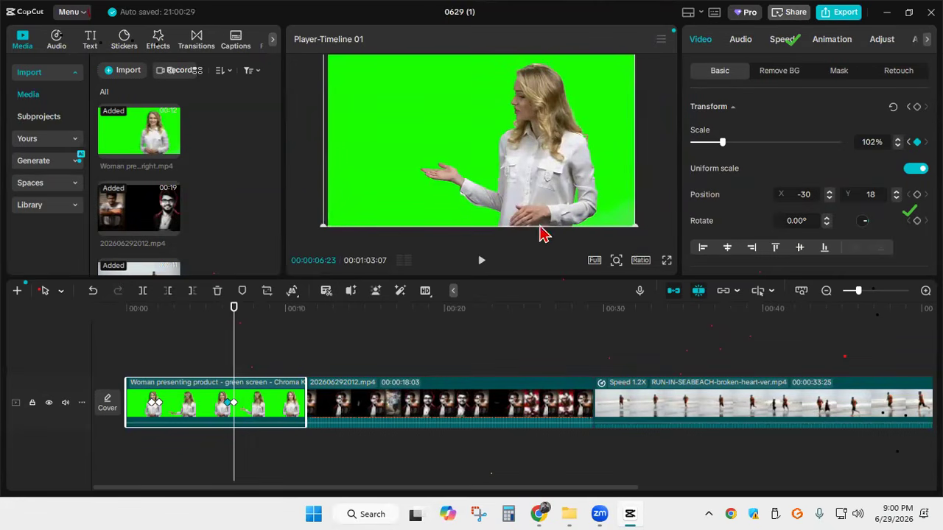
left_click(310, 163)
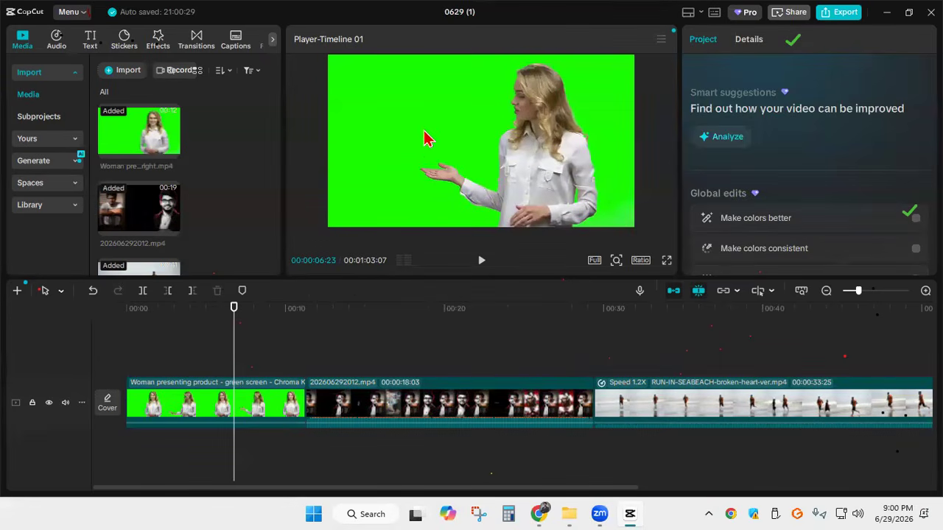
Play the green-screen clip in the preview from about 00:00:00:20 to check the zoom-in and zoom-out keyframe animation
left_click(258, 409)
left_click(258, 409)
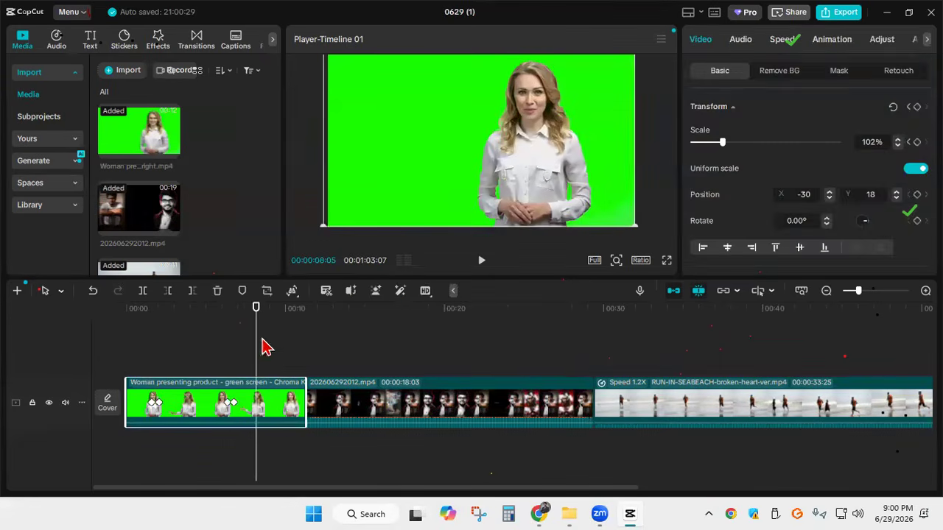
left_click_drag(240, 336, 146, 324)
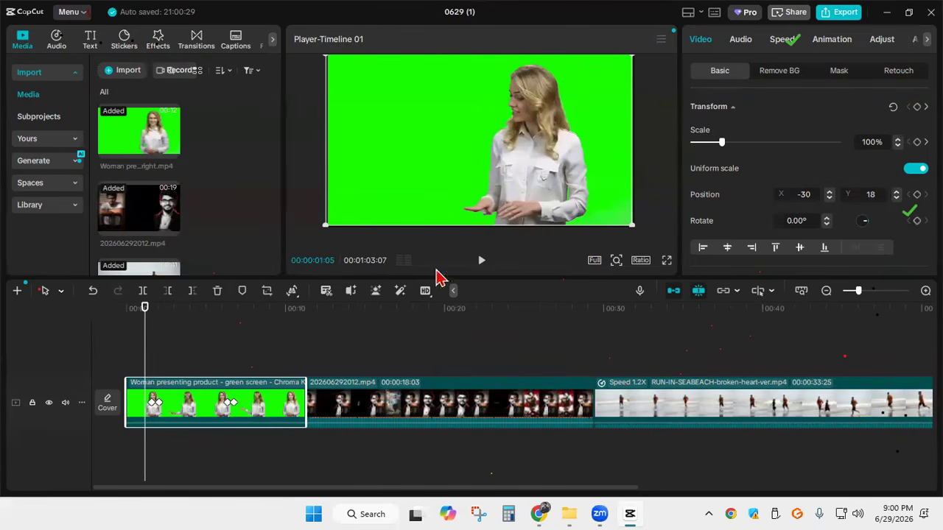
left_click_drag(146, 318, 136, 318)
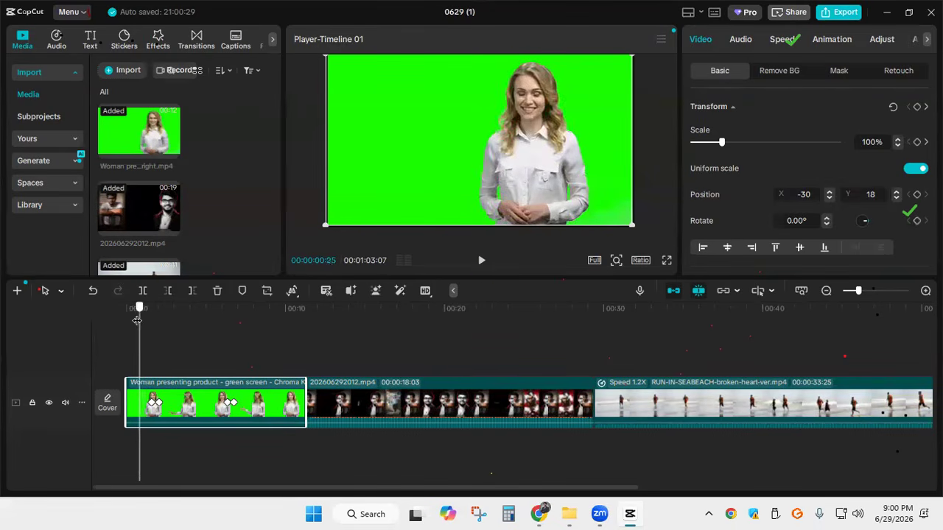
left_click(480, 263)
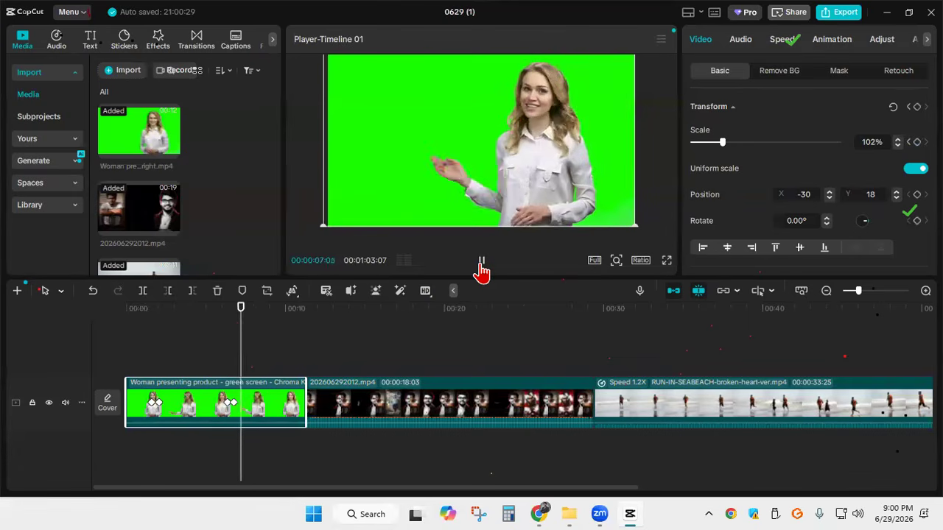
left_click(480, 266)
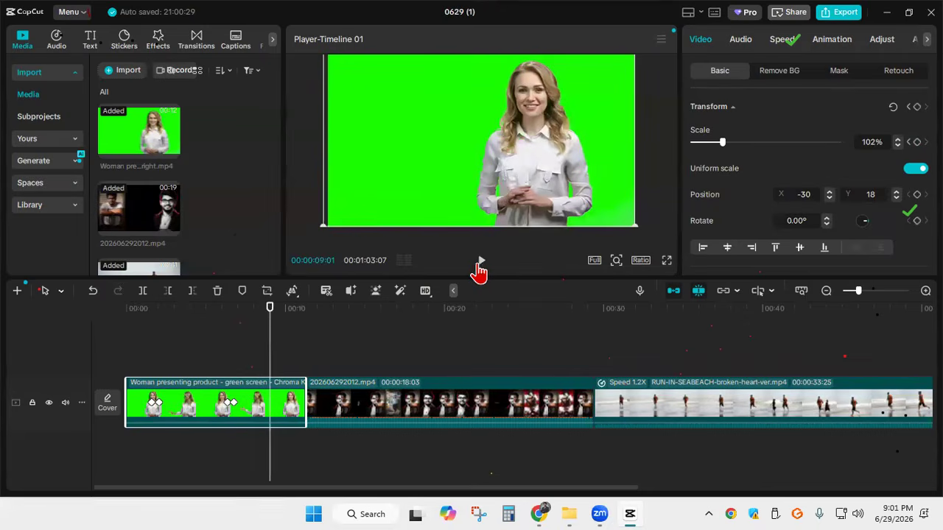
Review the keyframed zoom in full-screen preview from about 00:00:00:25, and return to the editor
left_click_drag(268, 338, 140, 339)
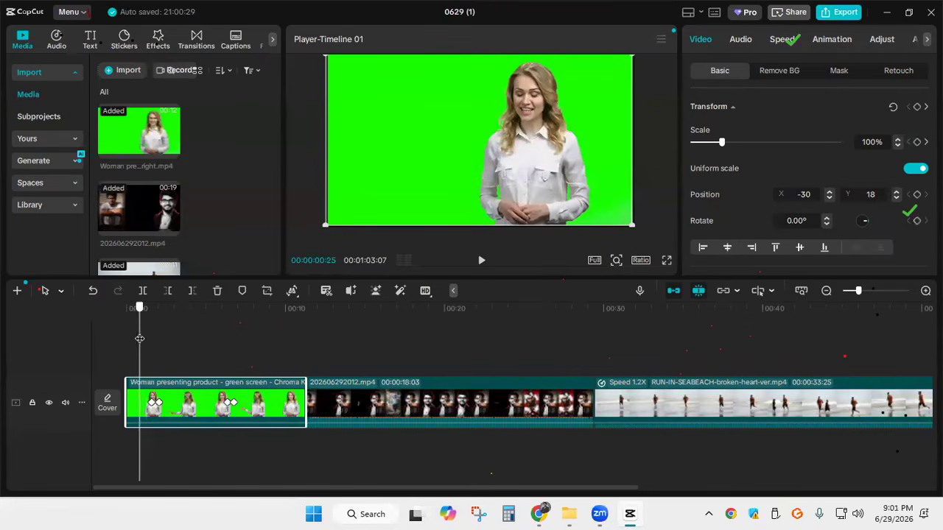
left_click(666, 261)
left_click(286, 470)
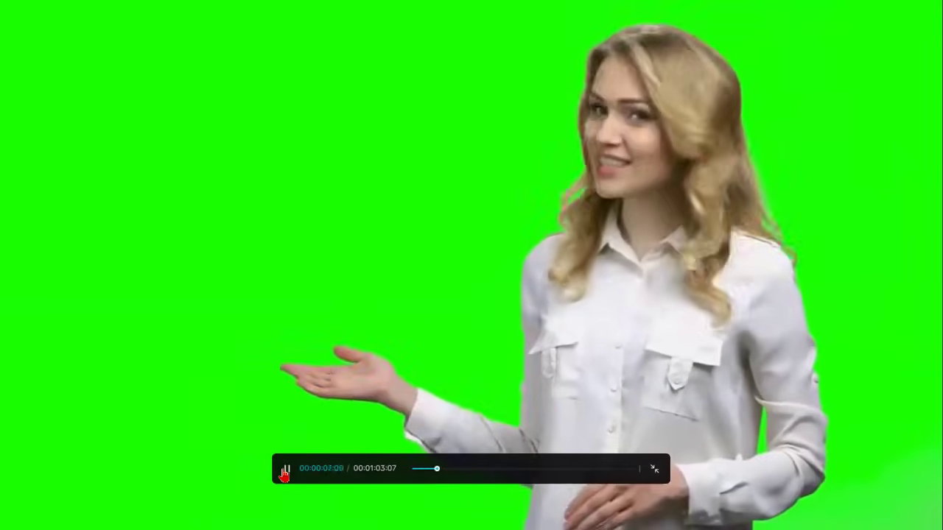
left_click(286, 470)
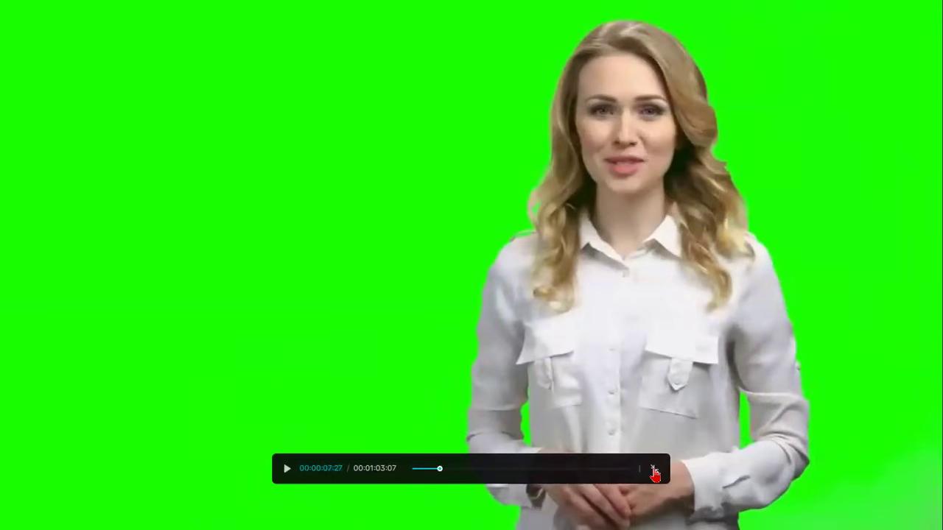
left_click(653, 470)
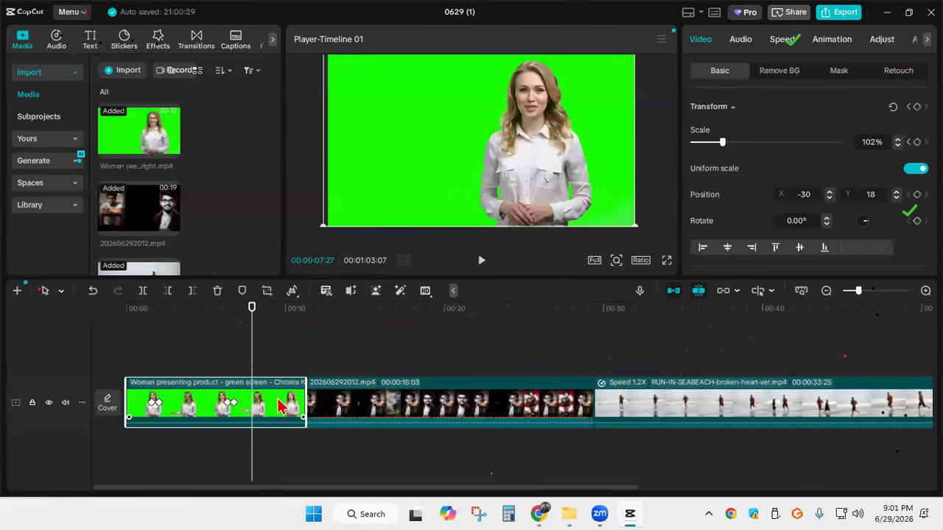
Crop the empty green area beside the woman's arm off the green-screen clip using a free-ratio crop
scroll(741, 164, "down", 3)
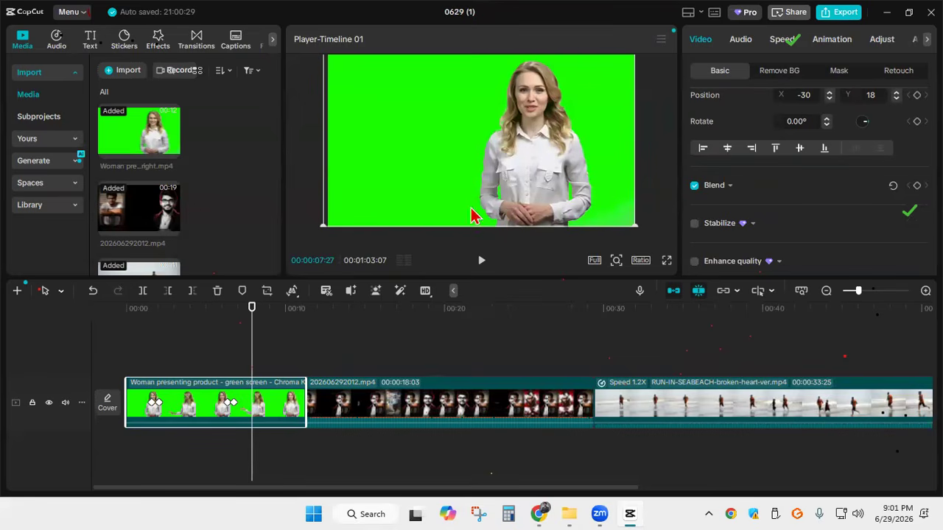
mouse_move(168, 235)
scroll(169, 236, "down", 1)
scroll(166, 237, "up", 1)
left_click(266, 292)
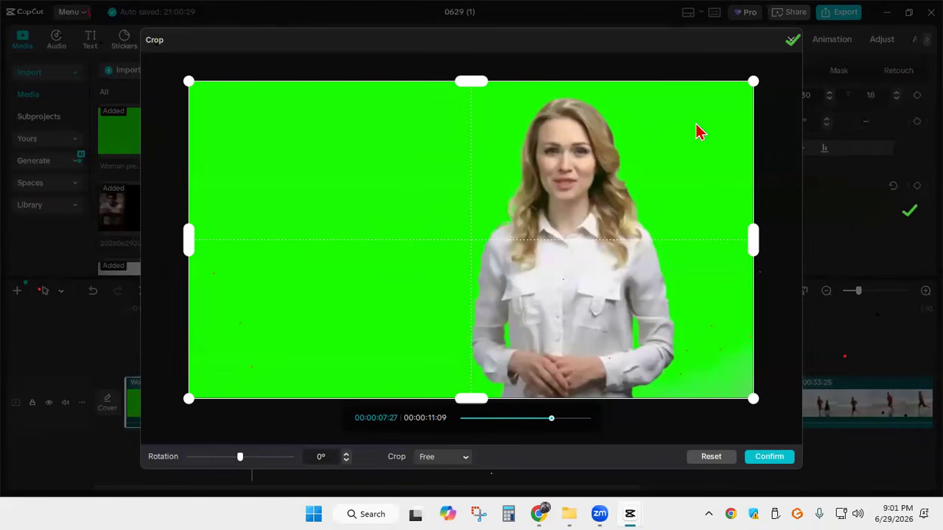
left_click_drag(754, 404, 673, 404)
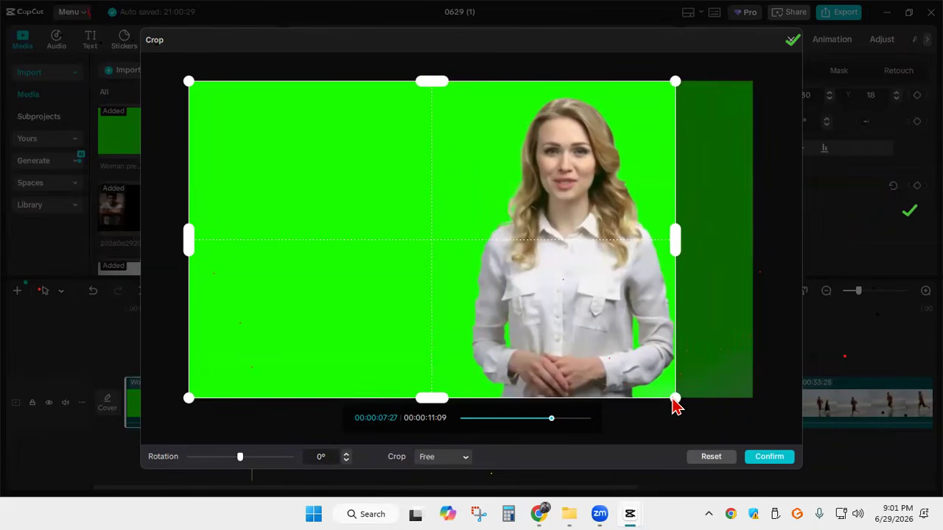
left_click(777, 462)
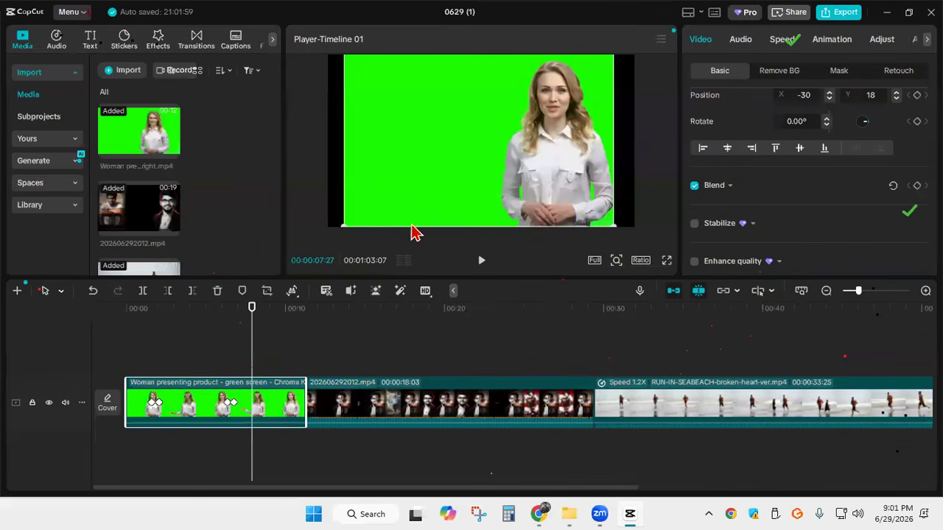
Try to enlarge the cropped clip to fill the frame at 00:00:07:27, shifting it to about X 34, Y -146
left_click_drag(337, 223, 326, 238)
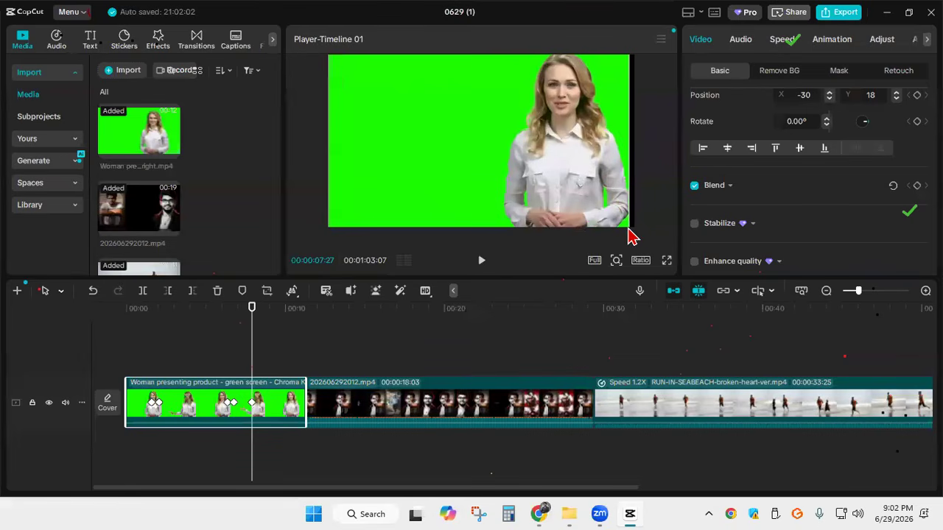
left_click_drag(627, 217, 630, 235)
left_click_drag(486, 137, 492, 139)
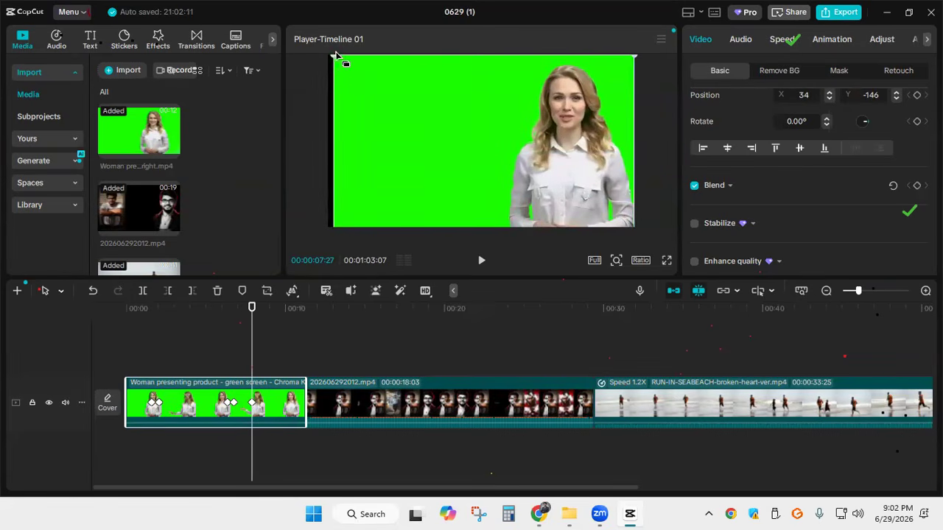
left_click_drag(331, 58, 329, 58)
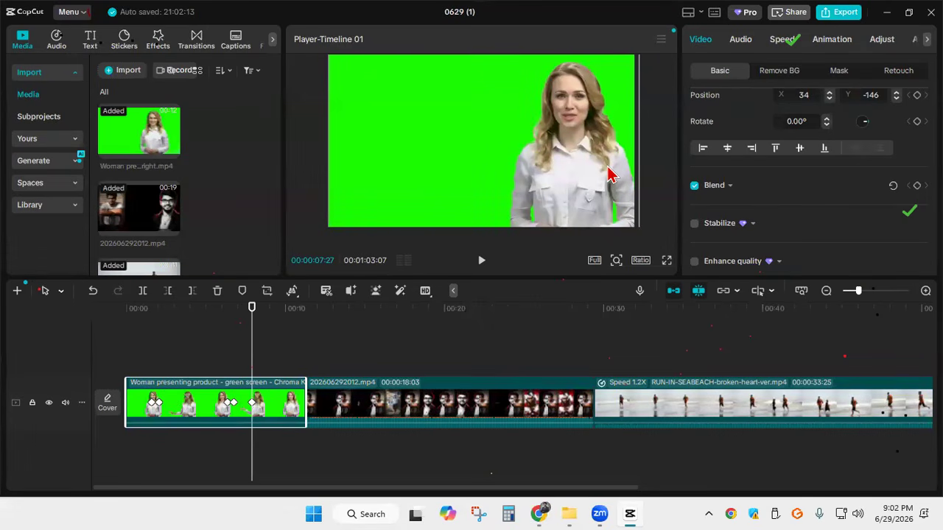
Undo the last resizing and shifting, then refit the cropped clip to the frame width at about X 0, Y -90
key("ctrl+z")
key("ctrl+z")
key("ctrl+z")
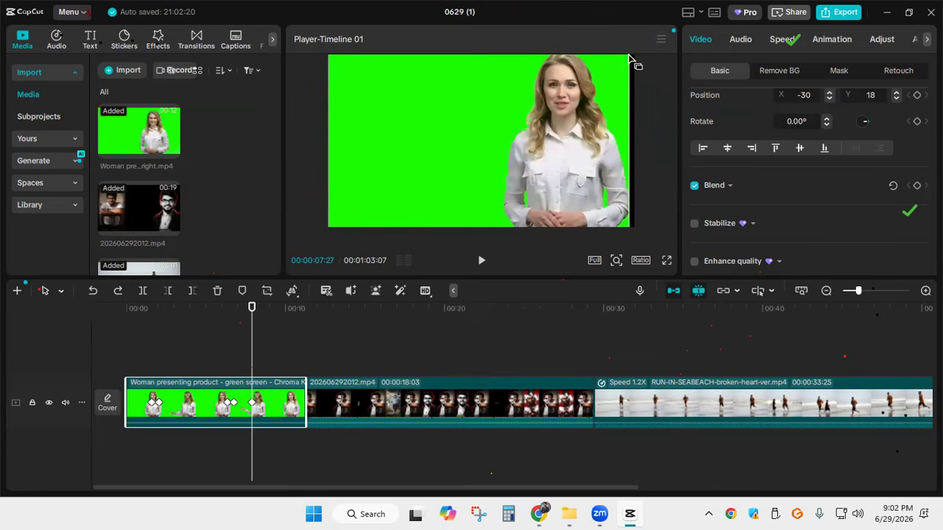
mouse_move(628, 64)
left_mouse_down()
mouse_move(633, 81)
mouse_move(635, 61)
left_mouse_up()
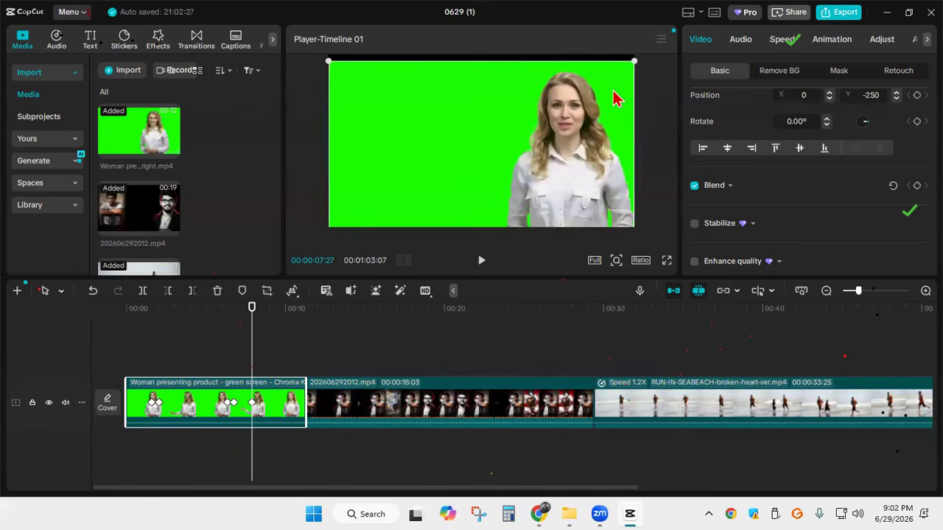
left_click_drag(610, 98, 608, 87)
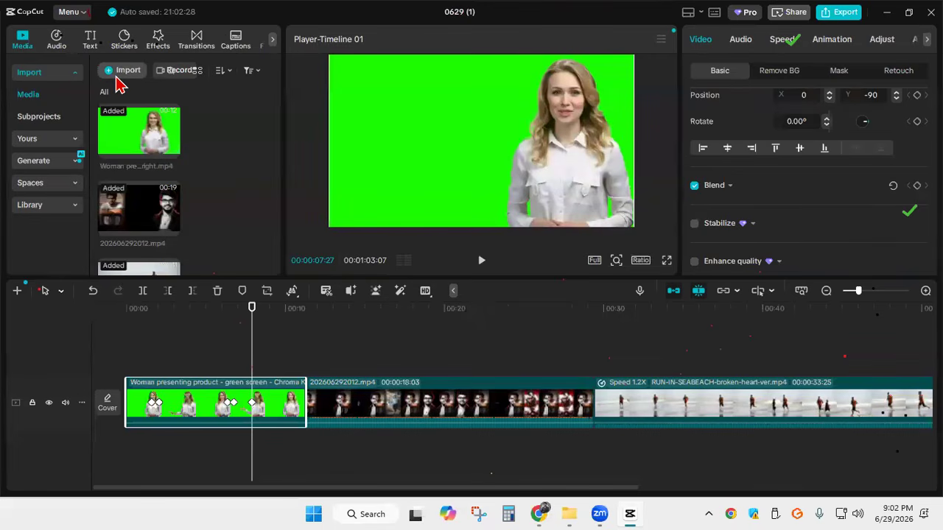
Import the logo image Jamuna.png from the Downloads folder into the project media
left_click(117, 79)
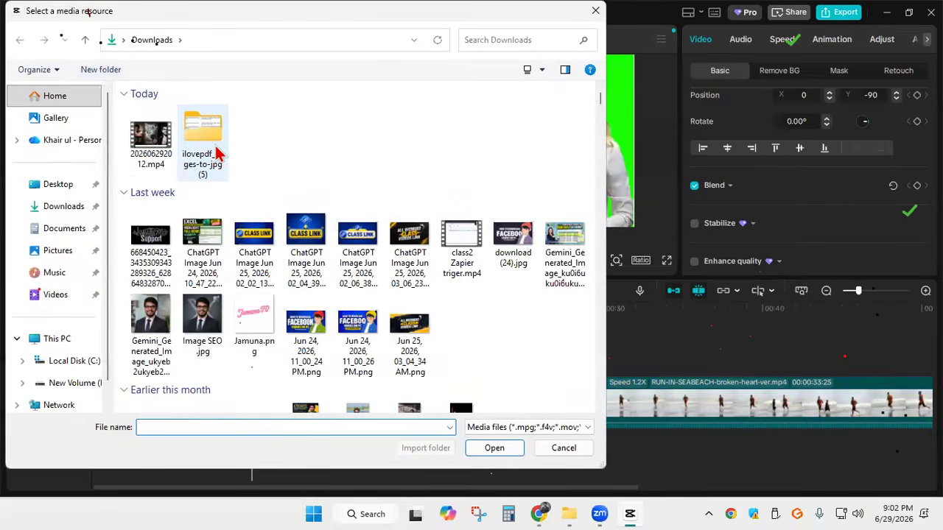
scroll(331, 193, "down", 2)
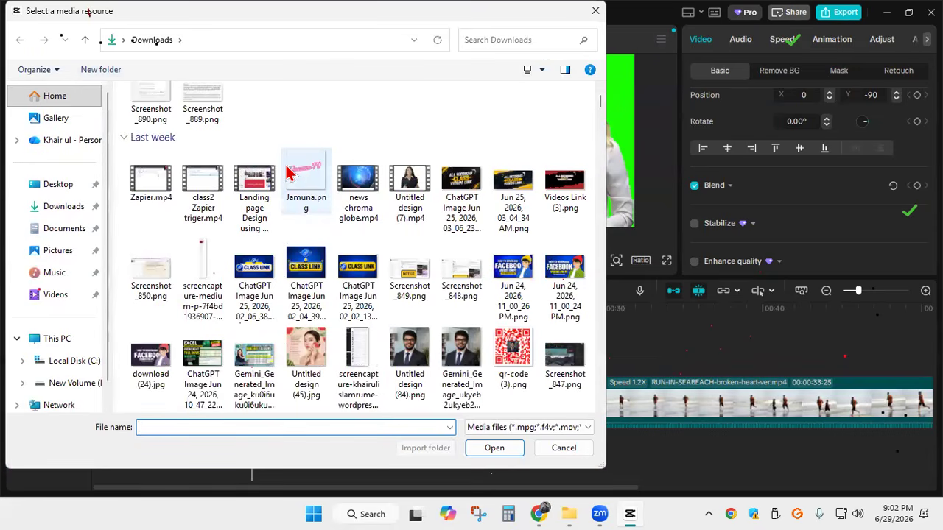
left_click(302, 193)
left_click(506, 449)
Place Jamuna.png on a track above the green-screen clip from the timeline start and extend it to 00:00:11:09
mouse_move(150, 227)
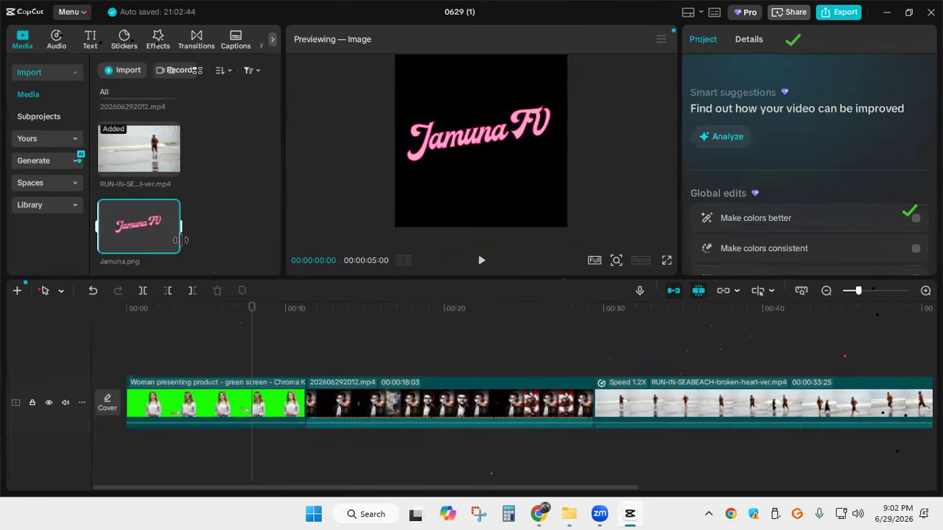
left_click(173, 247)
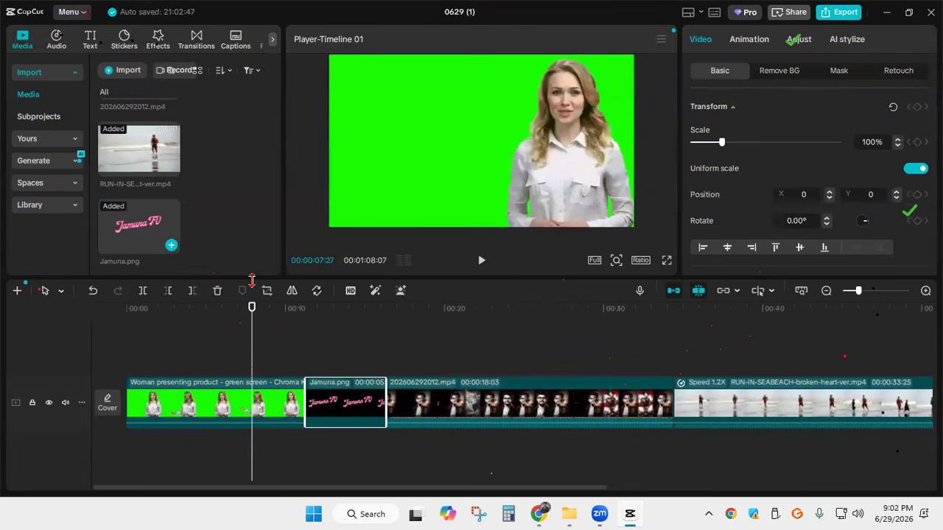
left_click_drag(360, 414, 175, 368)
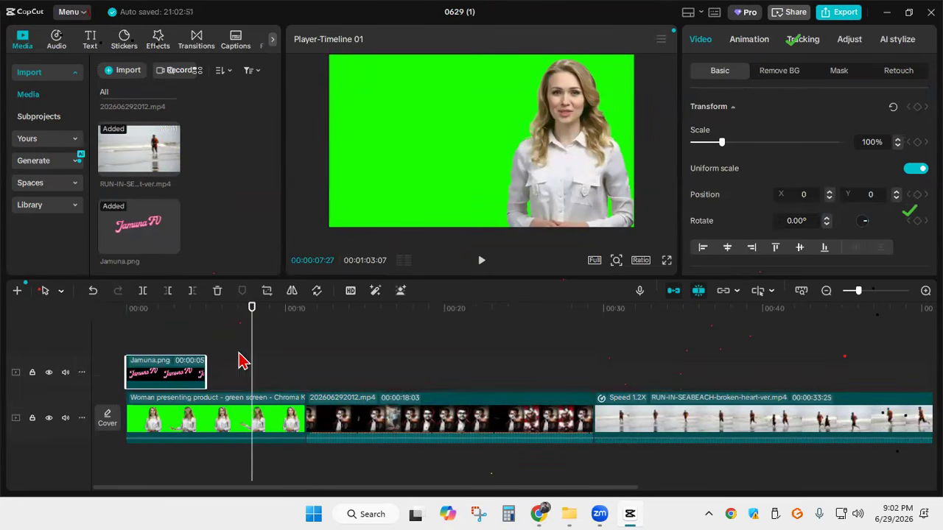
left_click_drag(251, 339, 126, 336)
left_click_drag(202, 378, 301, 380)
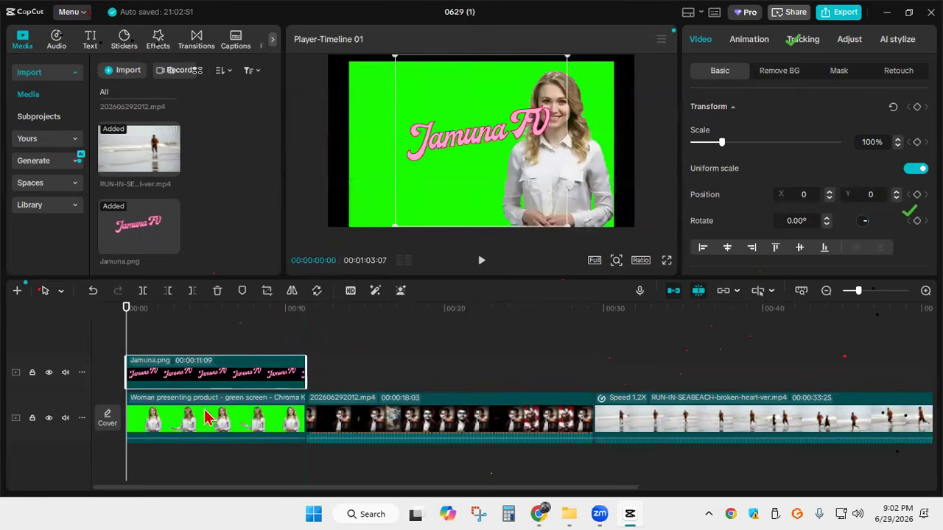
Delete the keyframed green-screen clip and put a fresh copy of it at the start of the main track
left_click(196, 423)
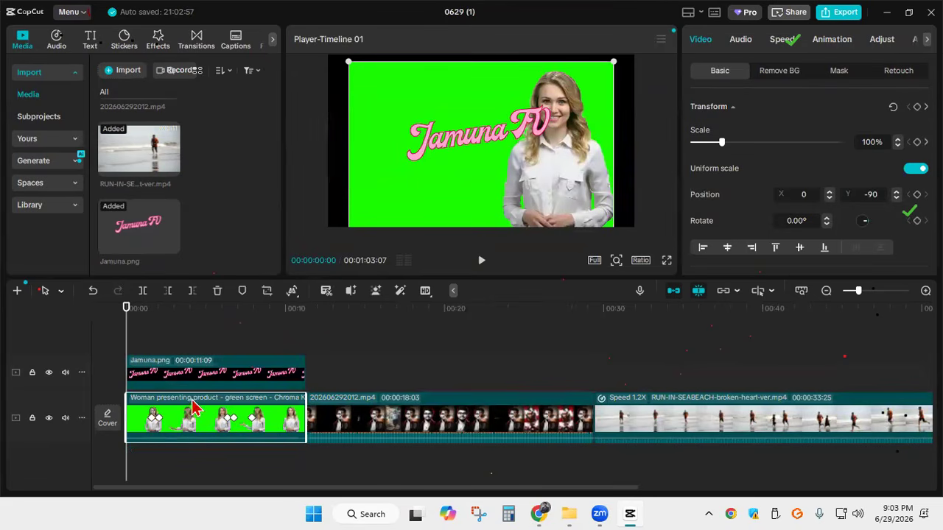
key("Delete")
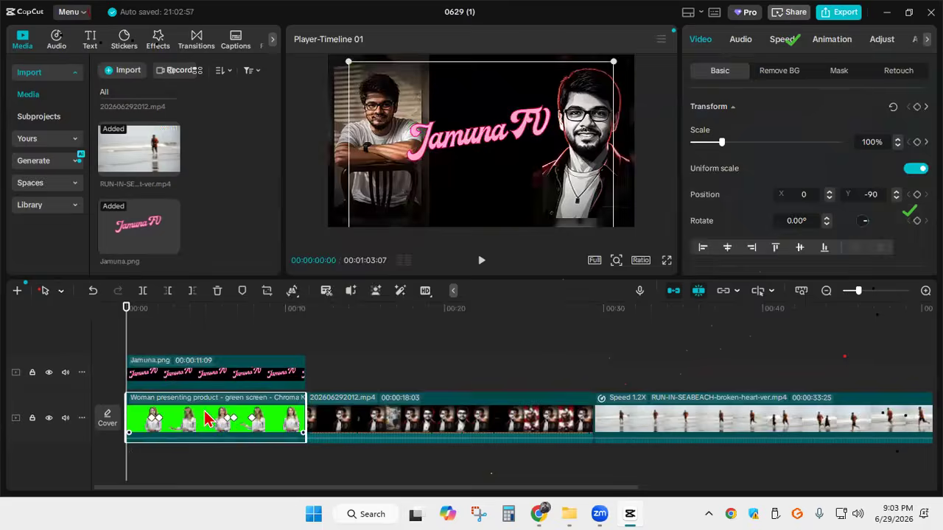
scroll(177, 166, "up", 4)
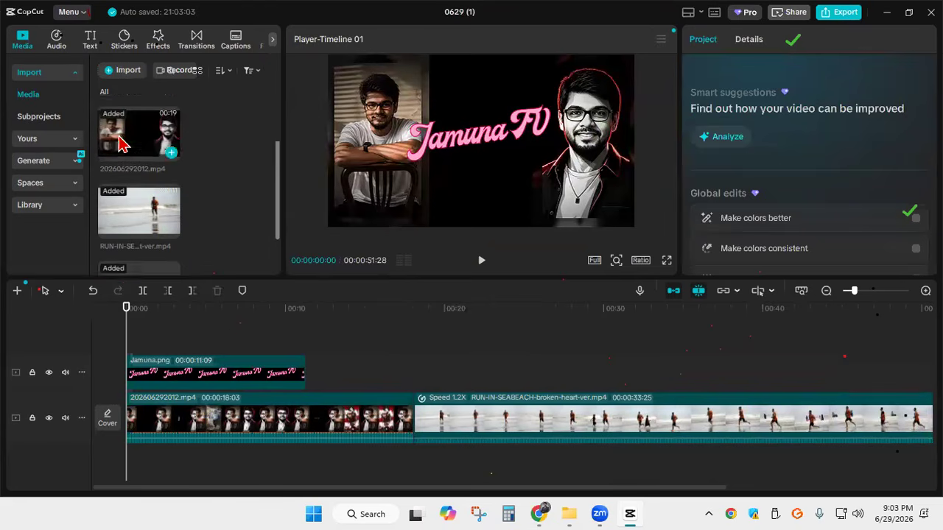
key("ctrl+z")
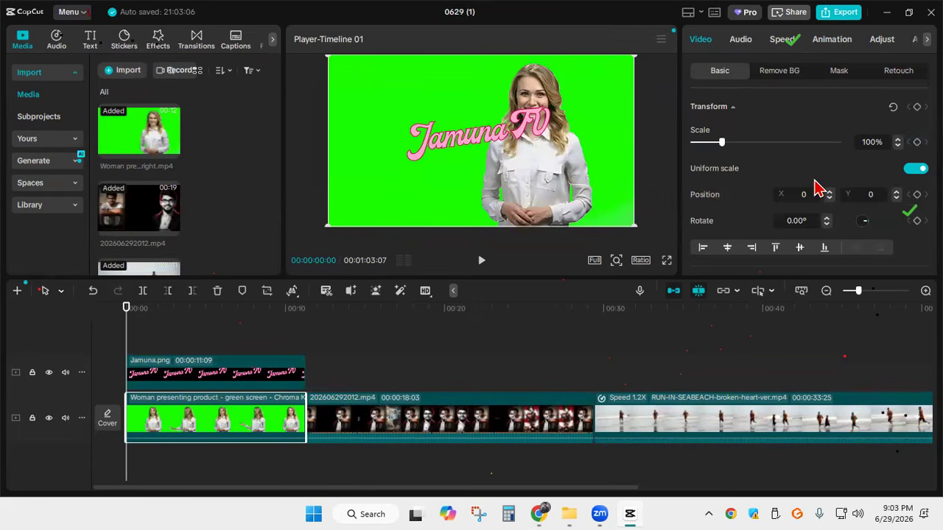
Align the Jamuna.png logo to the frame's left edge and shrink it to about 51% scale
left_click(212, 377)
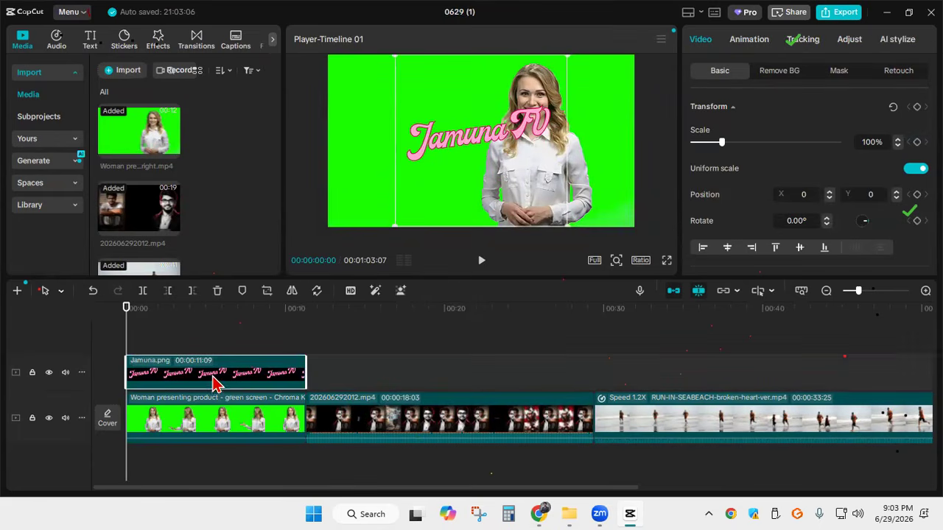
scroll(814, 152, "down", 2)
scroll(814, 153, "down", 1)
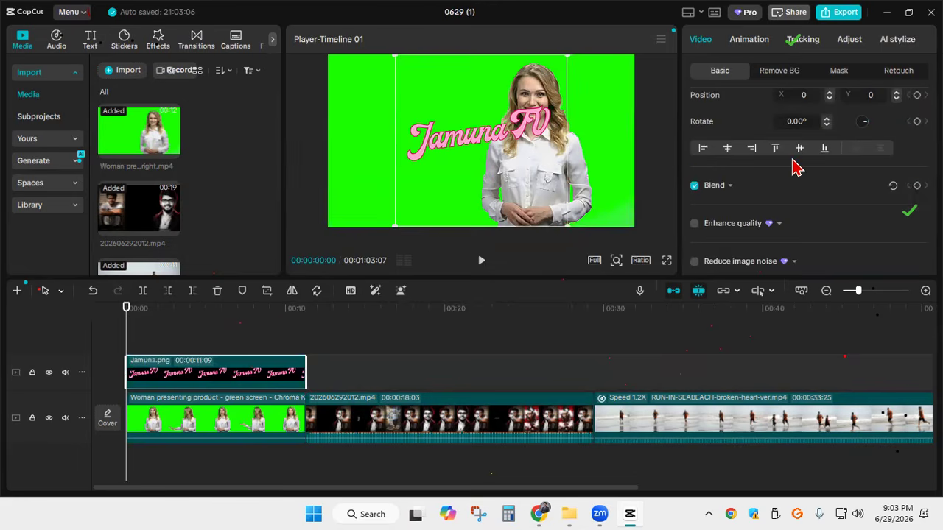
left_click(704, 150)
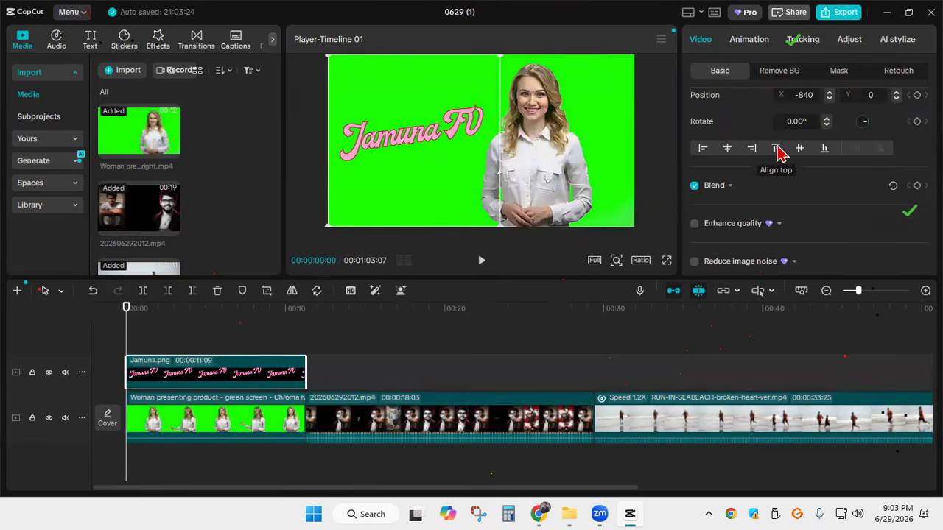
left_click_drag(500, 223, 458, 140)
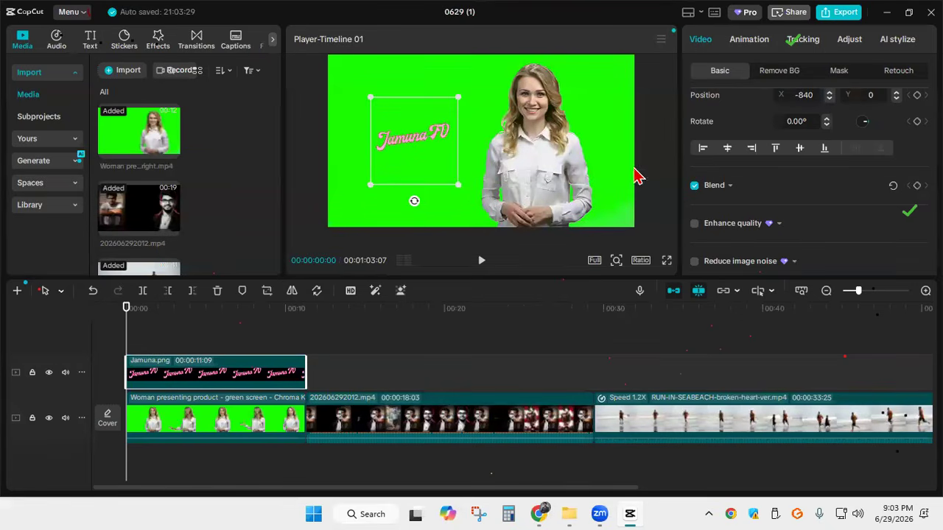
Align the shrunken logo to the frame's left edge, try top alignment, and align it to the bottom edge
scroll(752, 162, "up", 3)
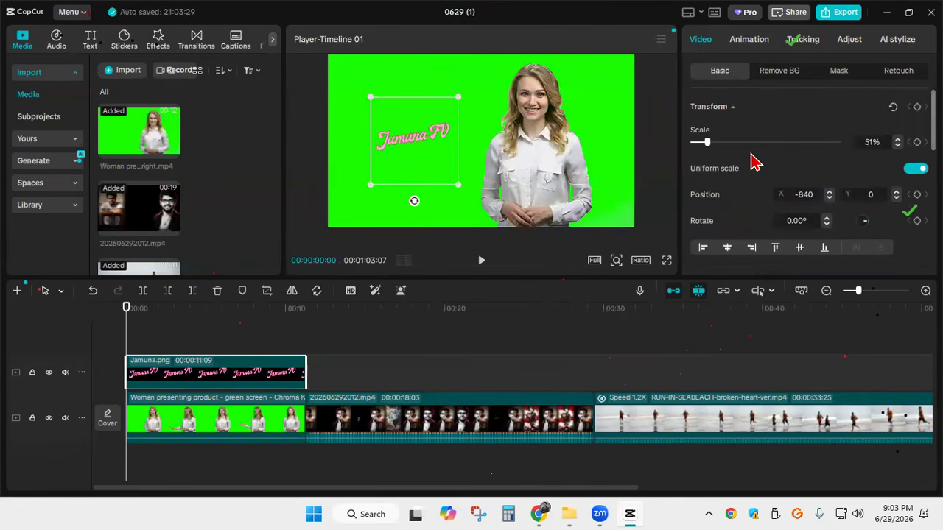
scroll(753, 162, "down", 2)
scroll(753, 162, "down", 1)
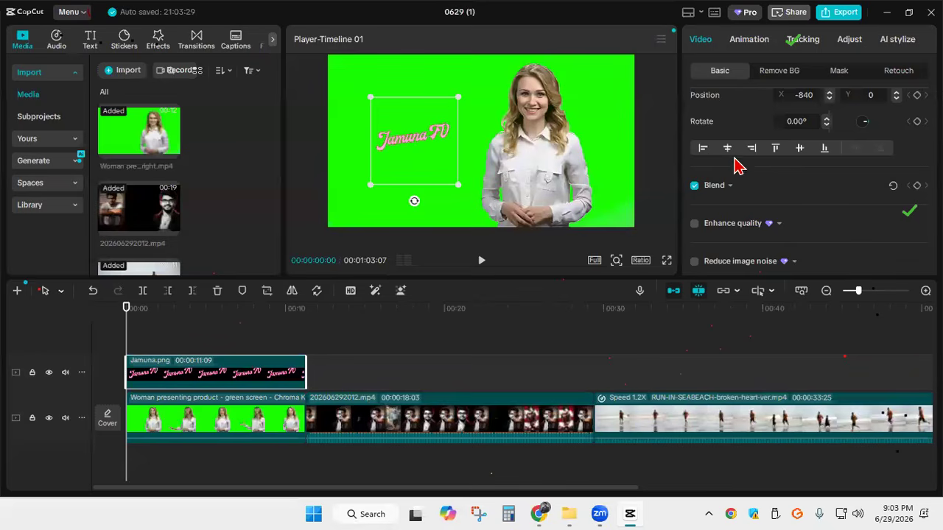
left_click(704, 152)
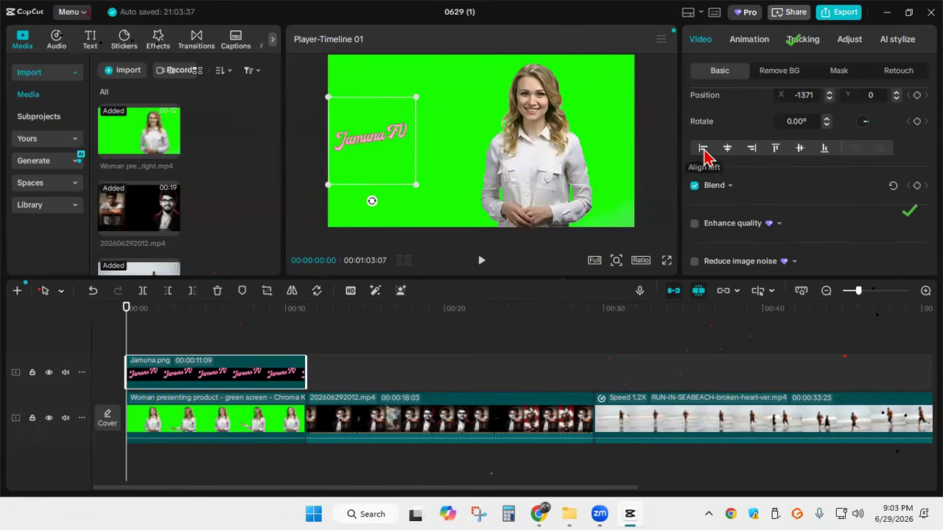
left_click(775, 151)
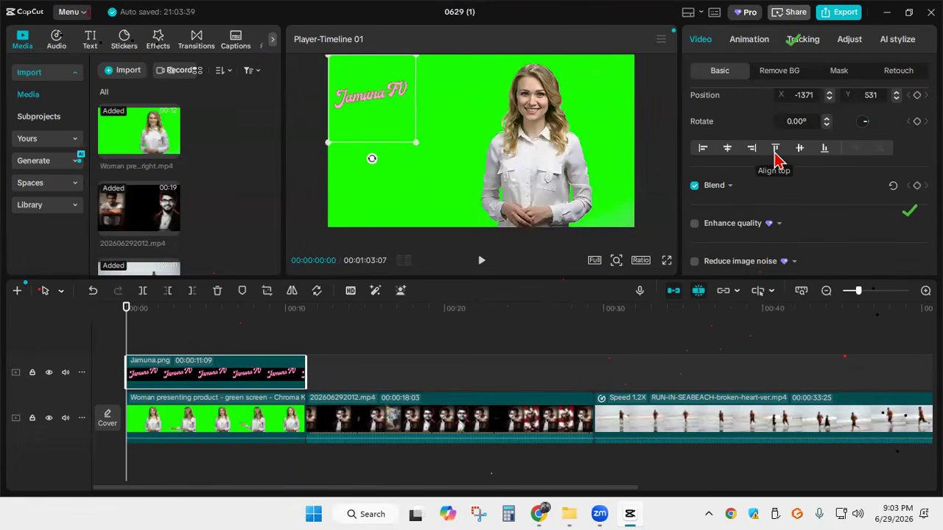
left_click(824, 151)
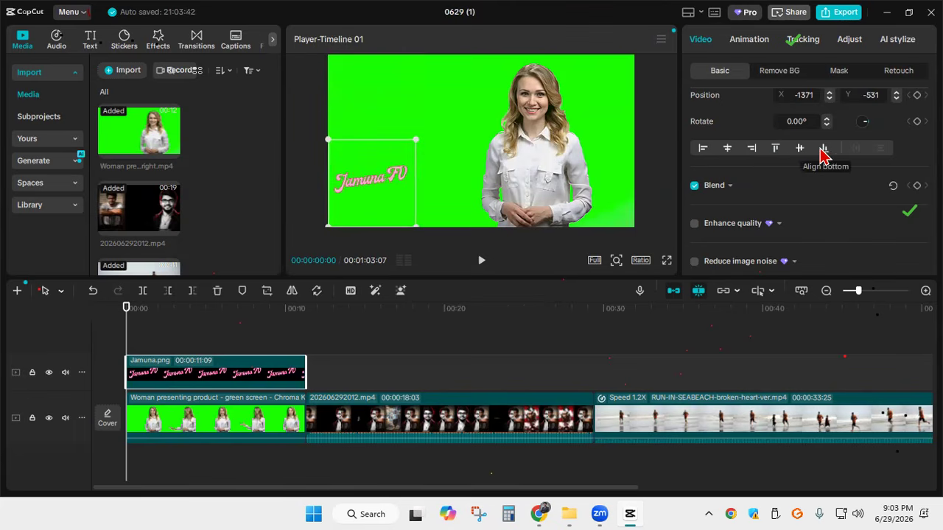
Turn off uniform scale for the logo, resize it to about 45% by 39%, and move it to about X -1429, Y 822
scroll(808, 177, "up", 1)
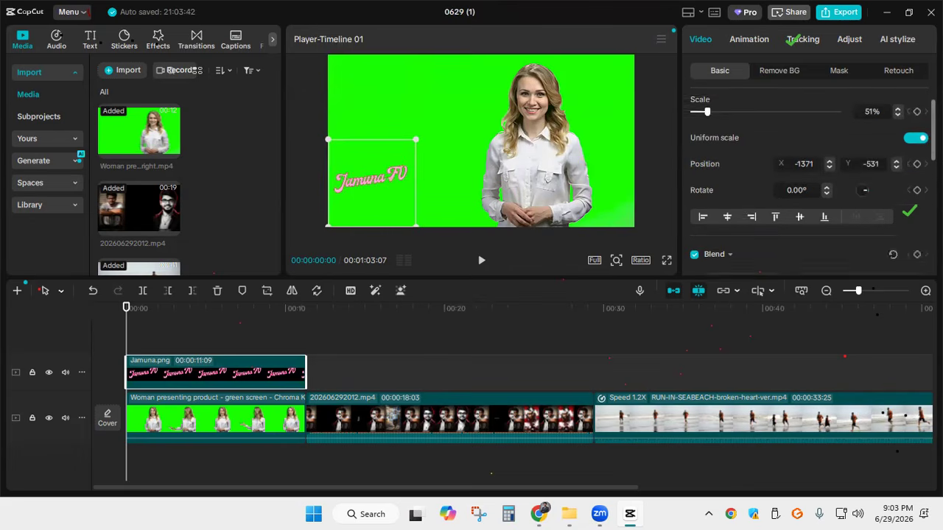
scroll(810, 180, "up", 1)
left_click(915, 167)
left_click_drag(415, 226, 389, 79)
left_click(302, 177)
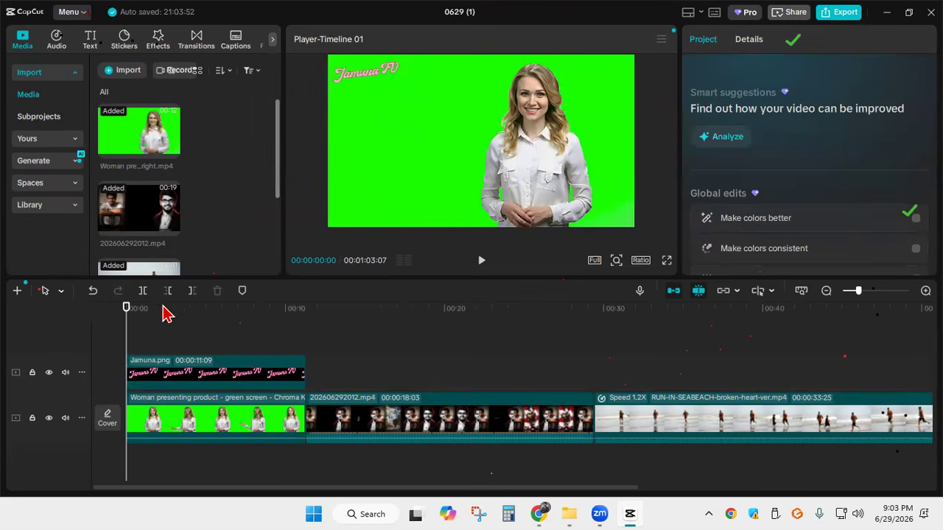
Play the first seconds of the video with the logo overlay and examine the logo's transform, alignment, blend, enhancement and AI options
left_click(480, 262)
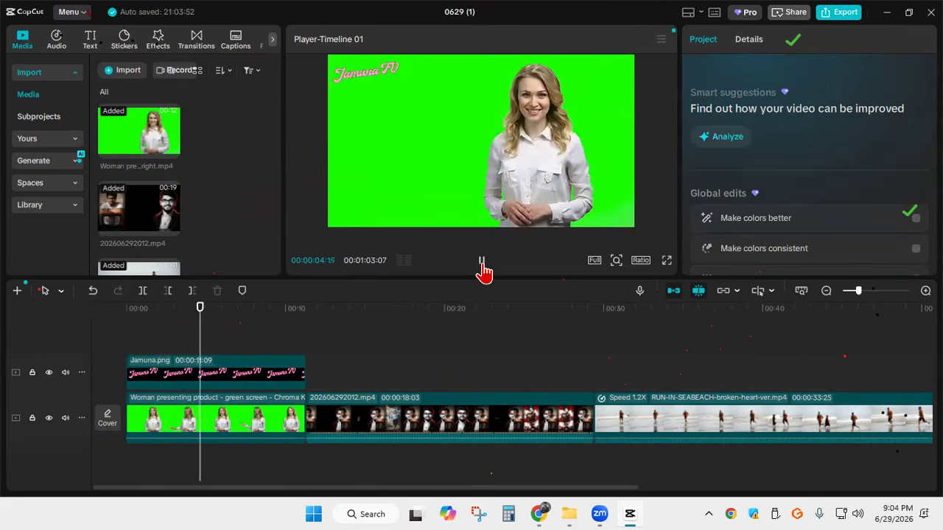
left_click(482, 269)
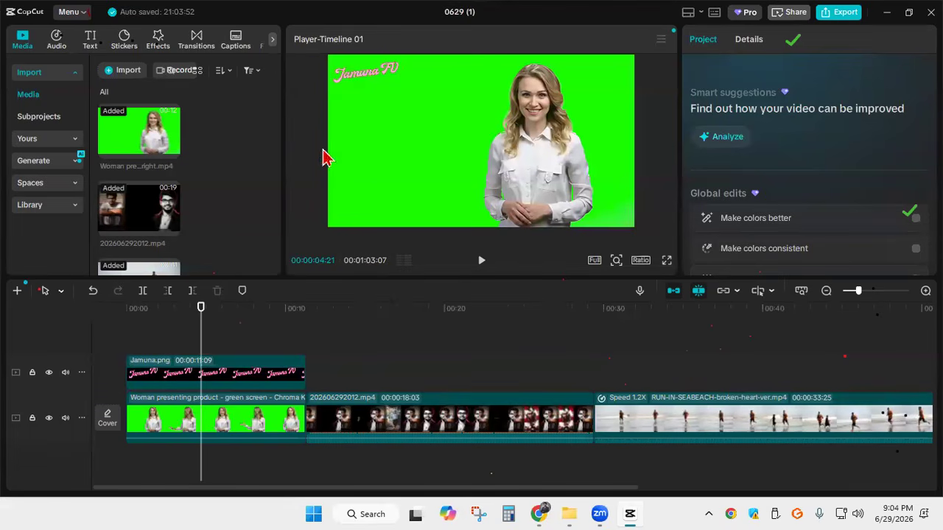
left_click(220, 379)
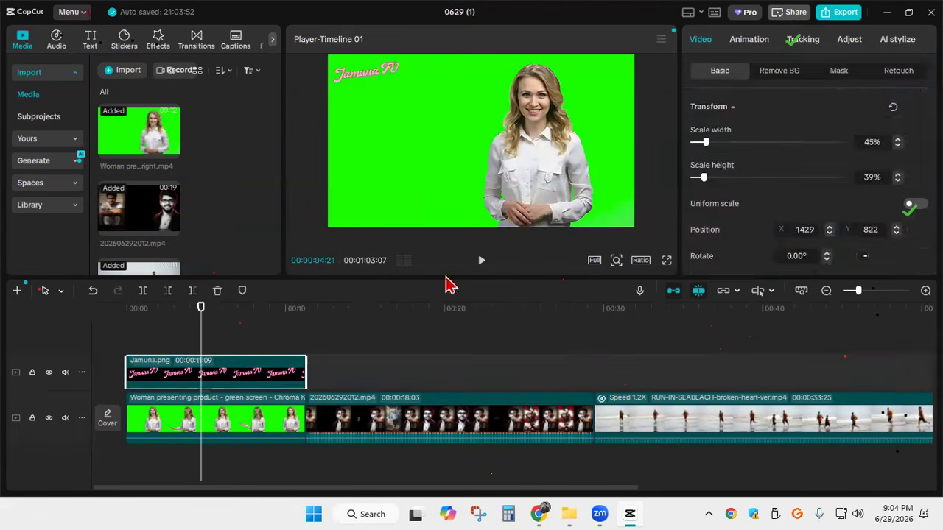
scroll(810, 226, "down", 5)
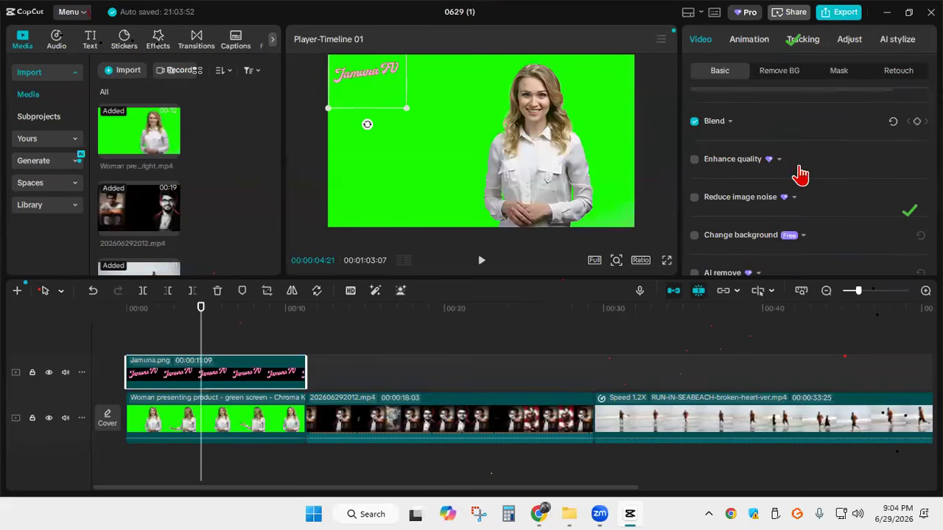
scroll(758, 198, "up", 5)
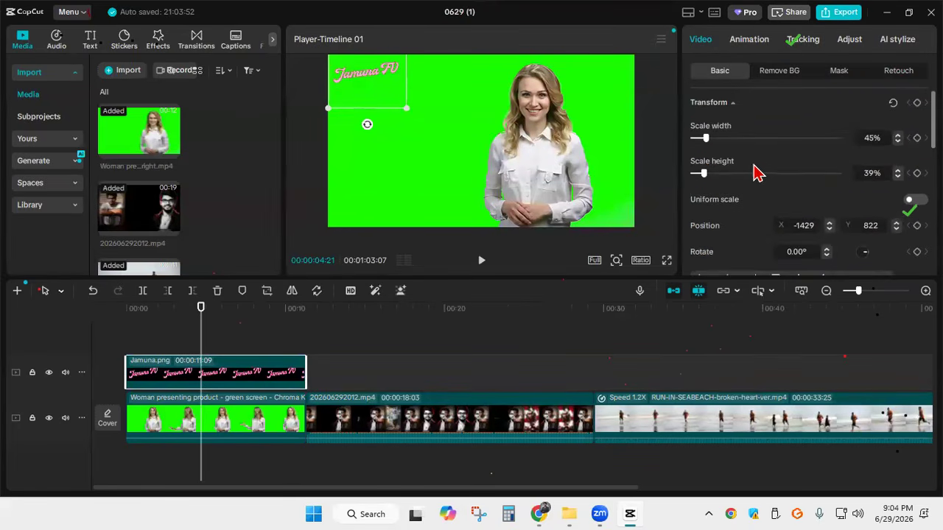
scroll(751, 162, "down", 2)
scroll(766, 163, "down", 2)
scroll(762, 162, "up", 2)
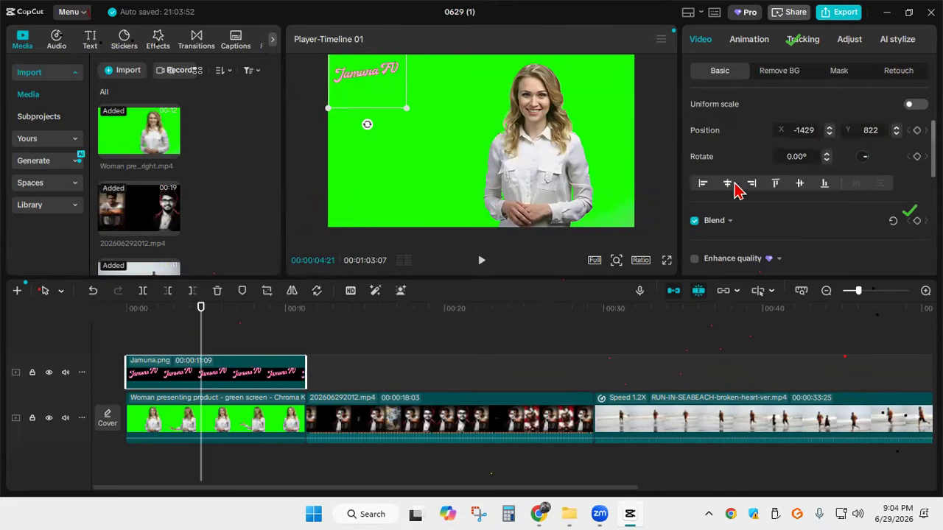
scroll(751, 188, "down", 2)
scroll(795, 184, "down", 2)
scroll(737, 176, "up", 2)
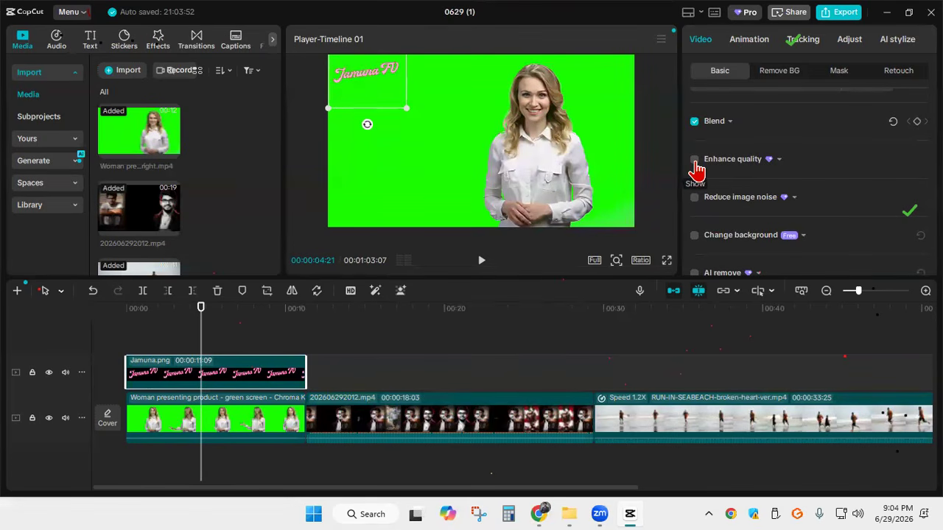
scroll(704, 187, "down", 2)
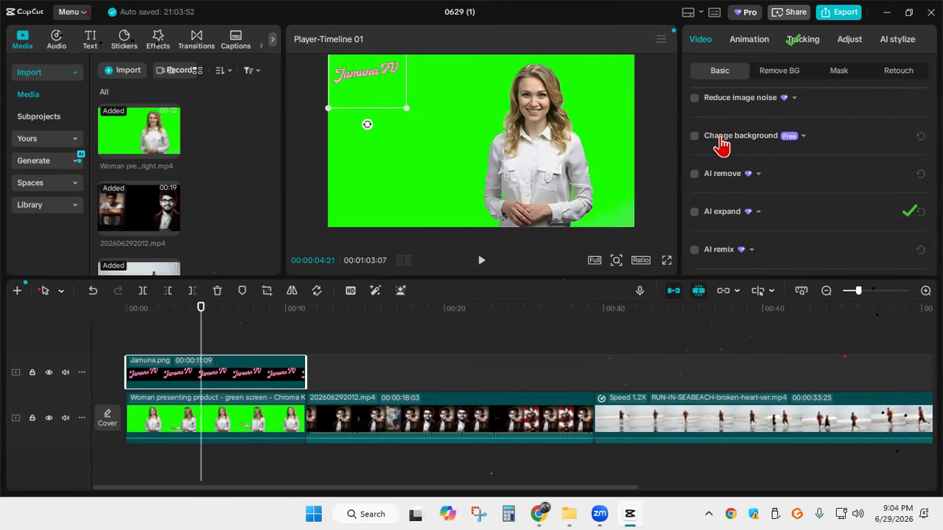
scroll(726, 173, "down", 3)
scroll(726, 173, "up", 5)
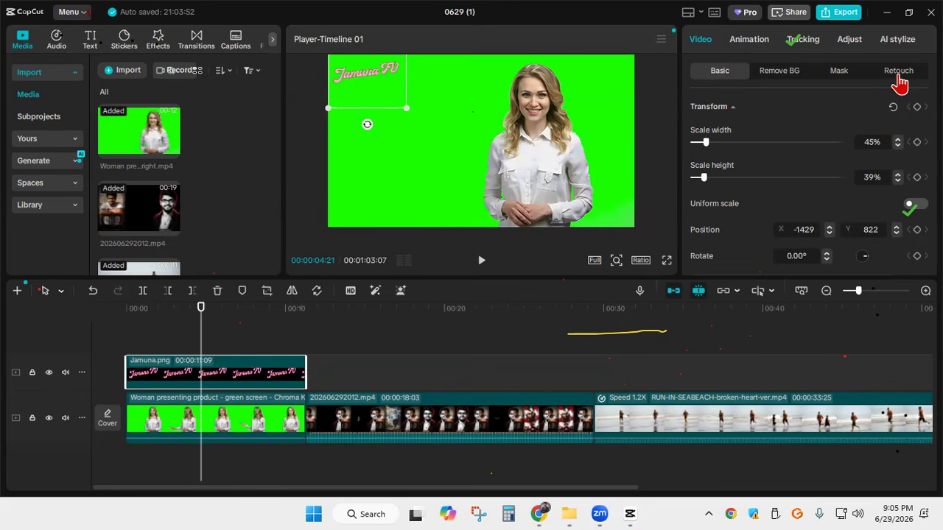
Look through the Retouch options for the logo, from auto styles and skin tone to face and makeup
left_click(899, 74)
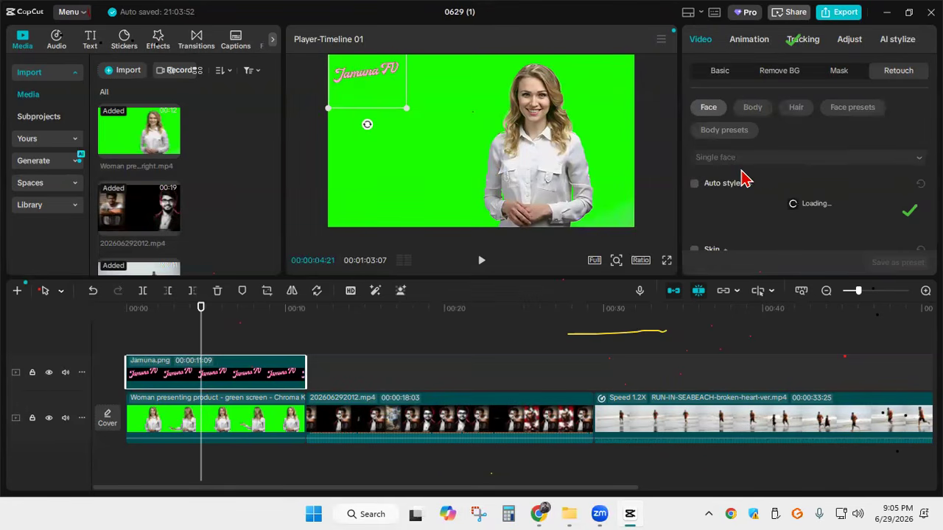
scroll(794, 201, "down", 5)
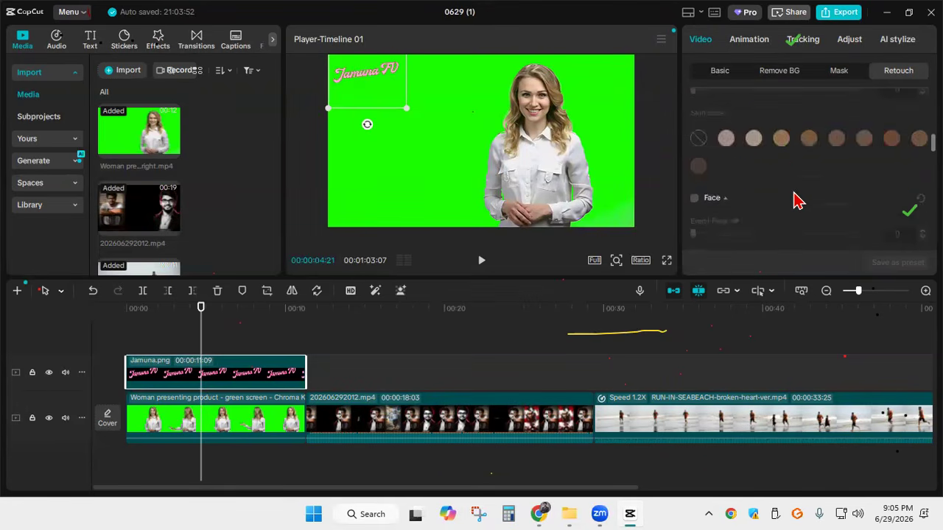
scroll(796, 198, "down", 5)
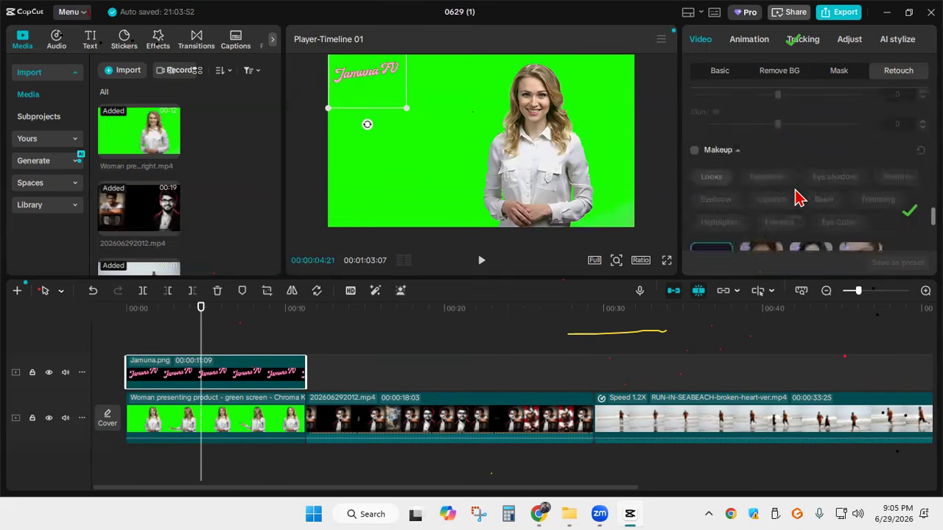
scroll(799, 191, "up", 6)
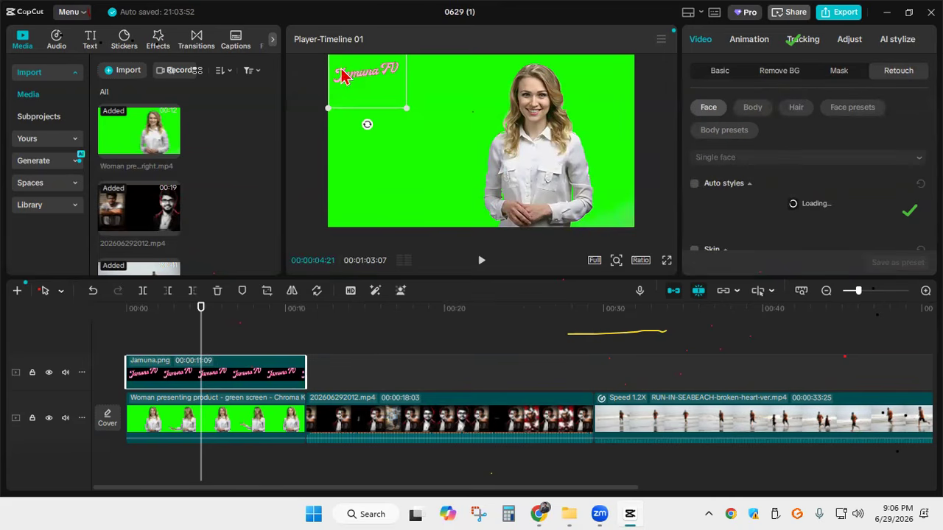
Delete the Jamuna.png logo from the timeline and bring up the face retouch styles for the green-screen presenter clip
key("Delete")
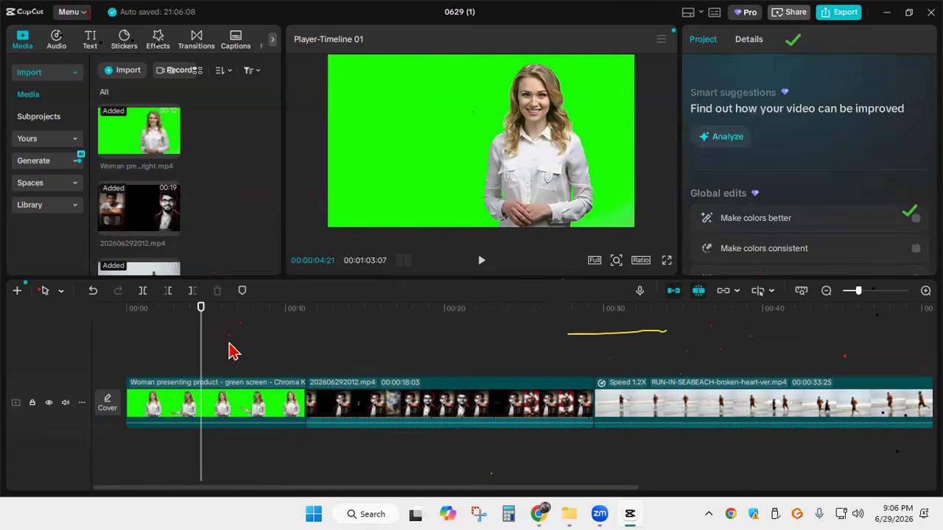
left_click(224, 399)
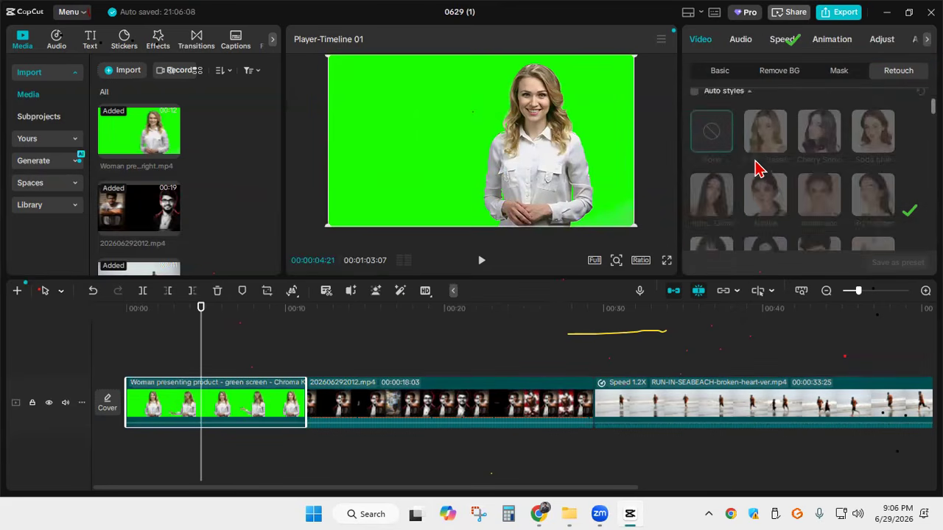
scroll(757, 165, "up", 1)
scroll(761, 153, "down", 1)
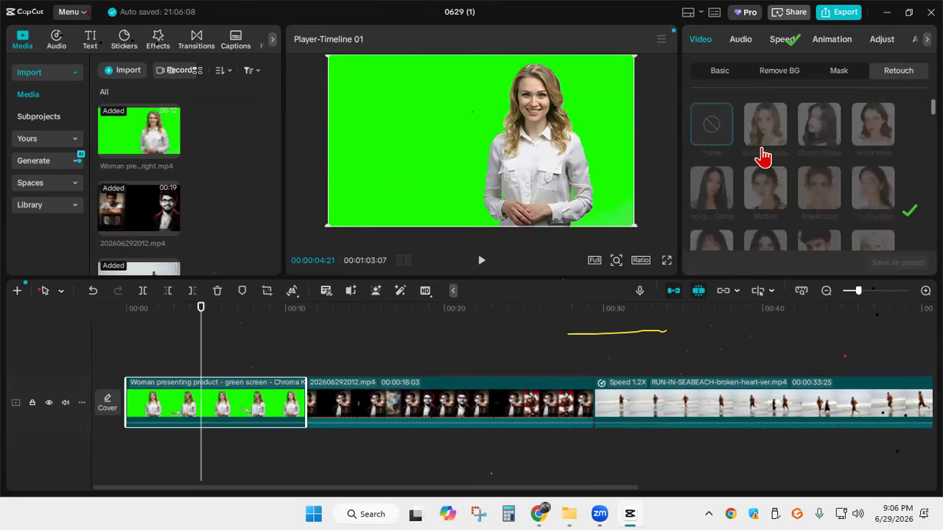
scroll(744, 173, "up", 1)
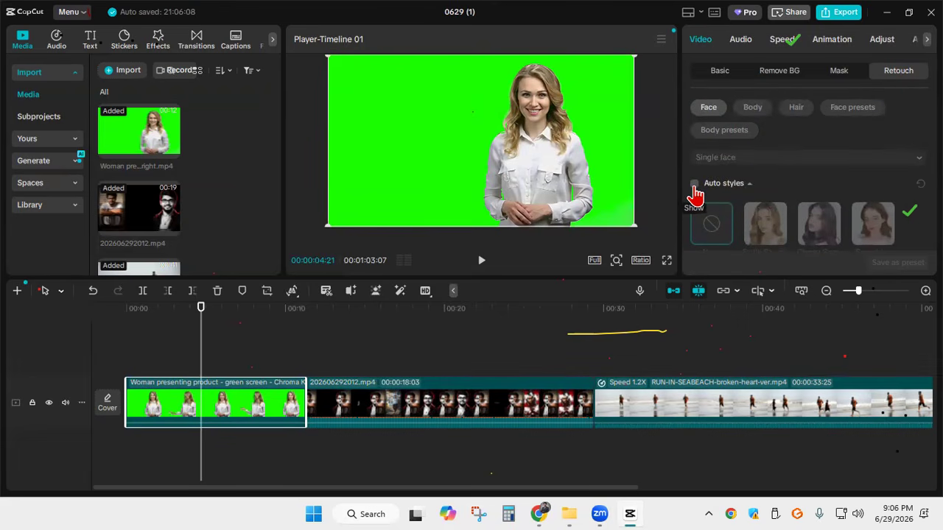
Turn on Auto styles for the presenter clip, enlarge it in the frame and reposition it to show her face larger
left_click(693, 186)
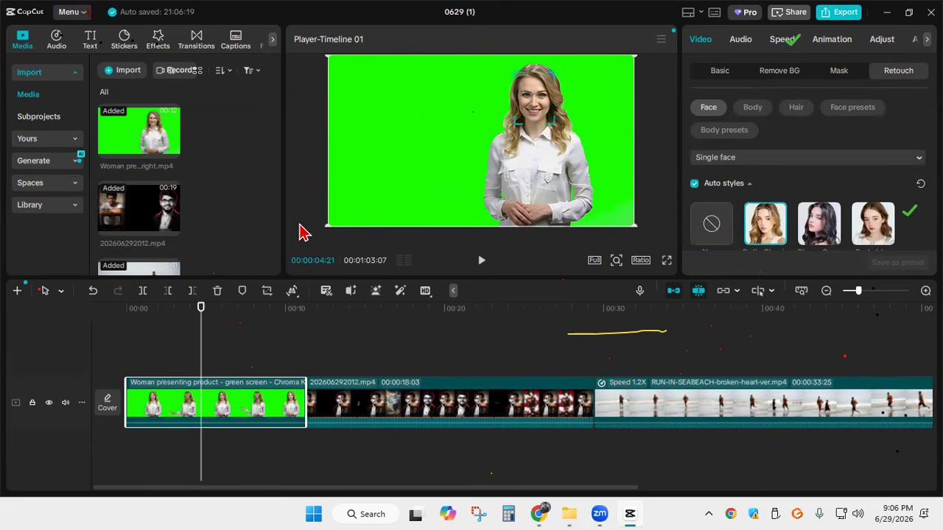
left_click_drag(331, 225, 224, 269)
left_click_drag(537, 123, 489, 149)
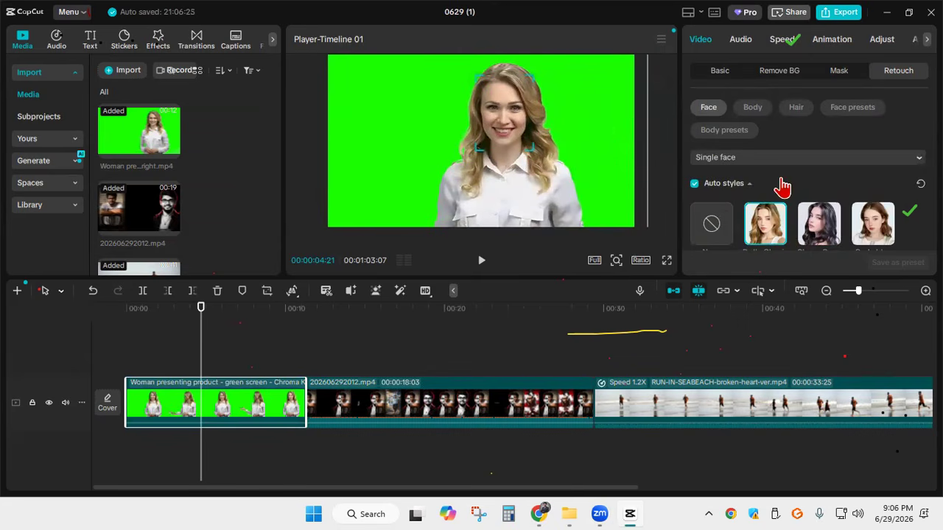
Try the auto styles Dolly Classic, Cherry Snow, Soda blue, Native, Americano, Highlighter, Soft Glam and Foxy Eyes on the presenter's face
scroll(779, 185, "down", 3)
left_click(709, 138)
left_click(769, 137)
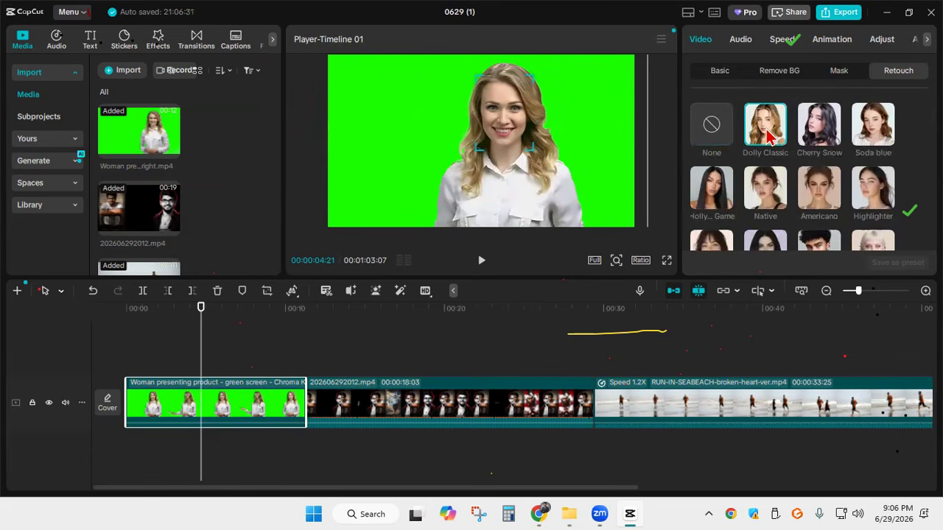
left_click(823, 137)
left_click(870, 133)
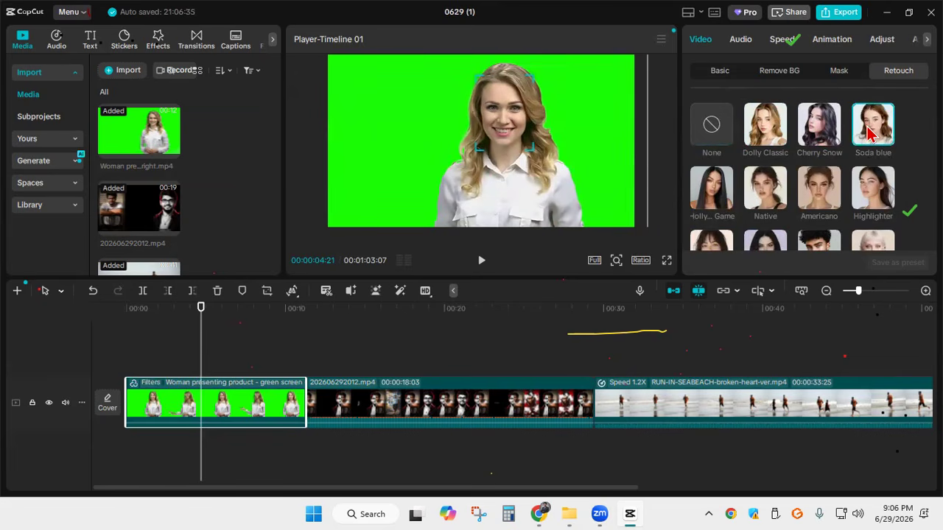
left_click(758, 193)
left_click(821, 194)
left_click(880, 195)
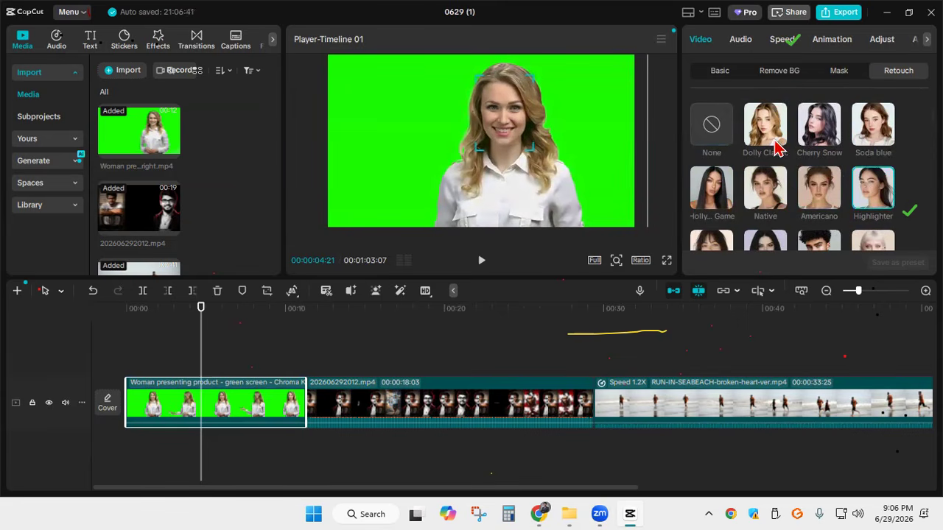
scroll(718, 176, "down", 3)
left_click(719, 175)
left_click(766, 170)
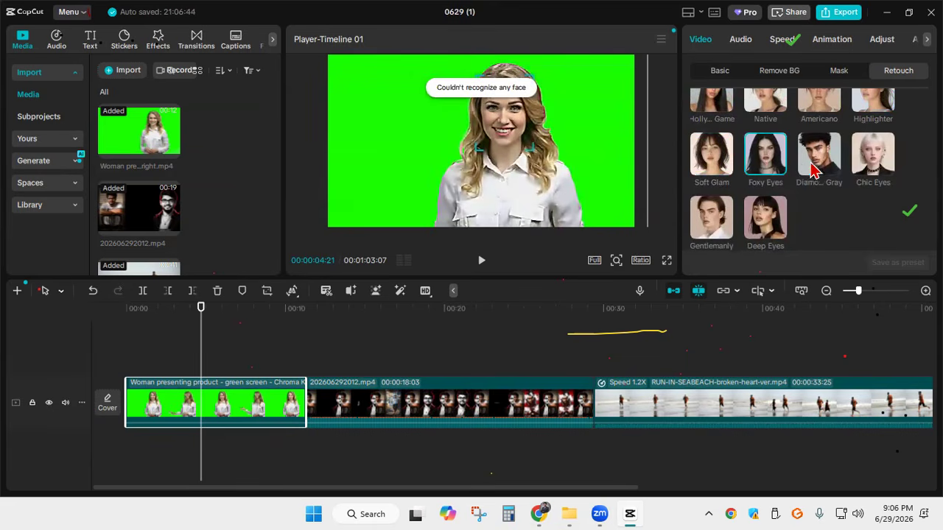
Compare the Dolly Classic style with the plain face and set the auto style to None
scroll(737, 195, "up", 5)
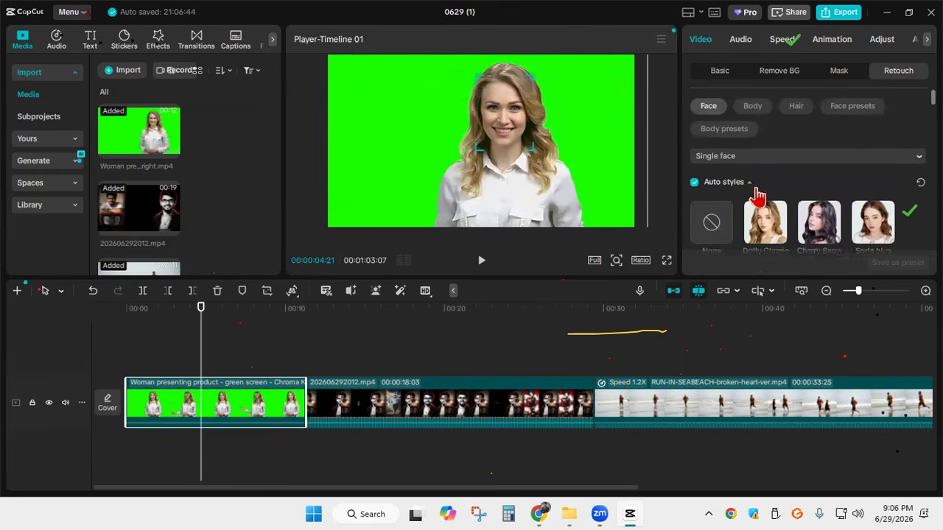
left_click(763, 225)
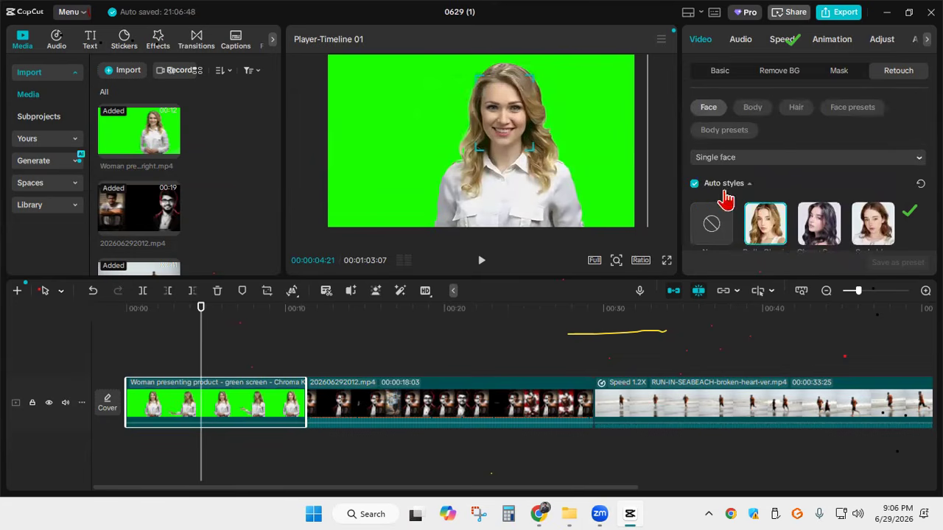
left_click(711, 227)
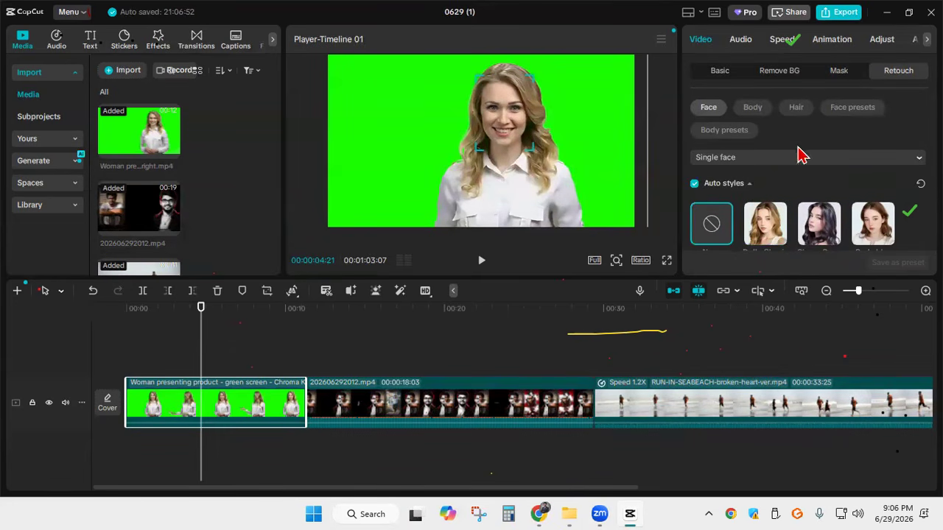
Turn on Skin retouching for the presenter, try the Clear and Smooth adjustments, and leave both at 0
scroll(801, 156, "down", 5)
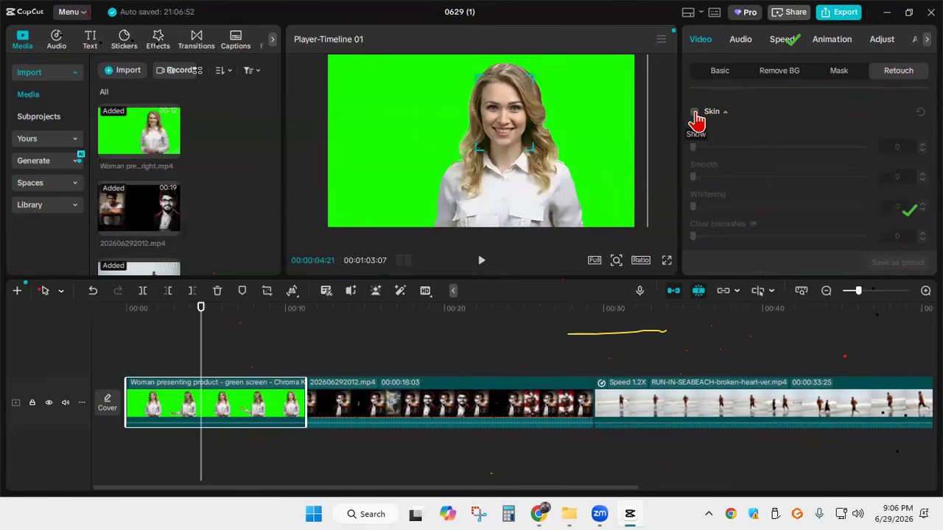
left_click(694, 112)
left_click_drag(707, 154, 656, 155)
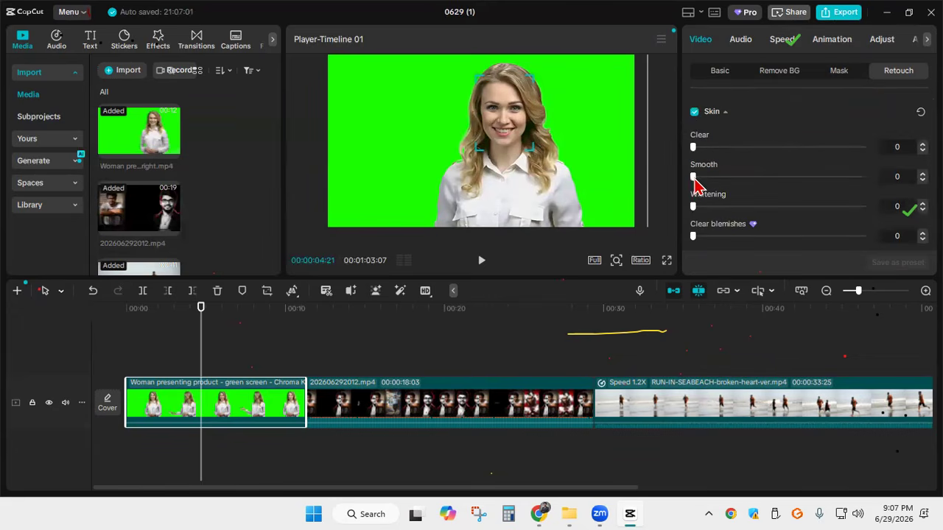
left_click_drag(704, 180, 648, 186)
Enlarge the presenter clip further and reposition it so her face and shoulders fill the frame's height
left_click_drag(416, 182, 540, 95)
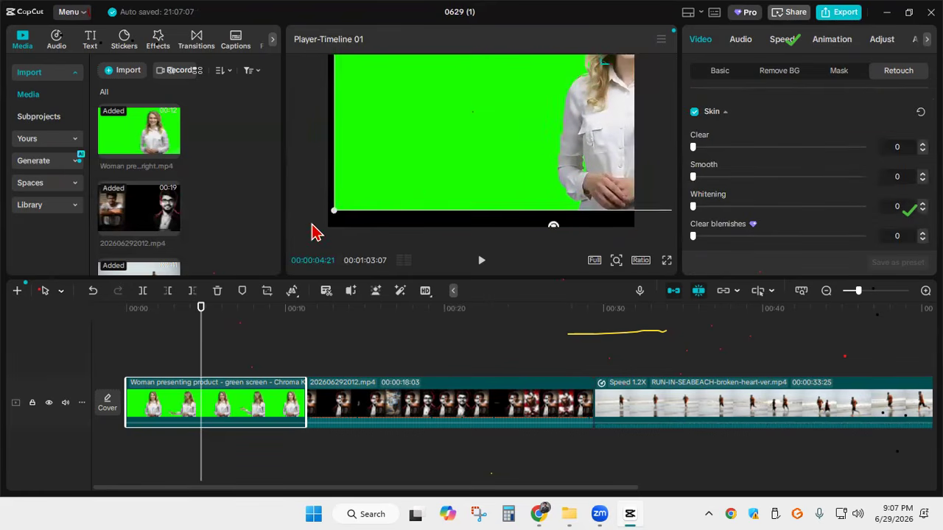
left_click_drag(339, 209, 271, 245)
left_click_drag(574, 114, 467, 213)
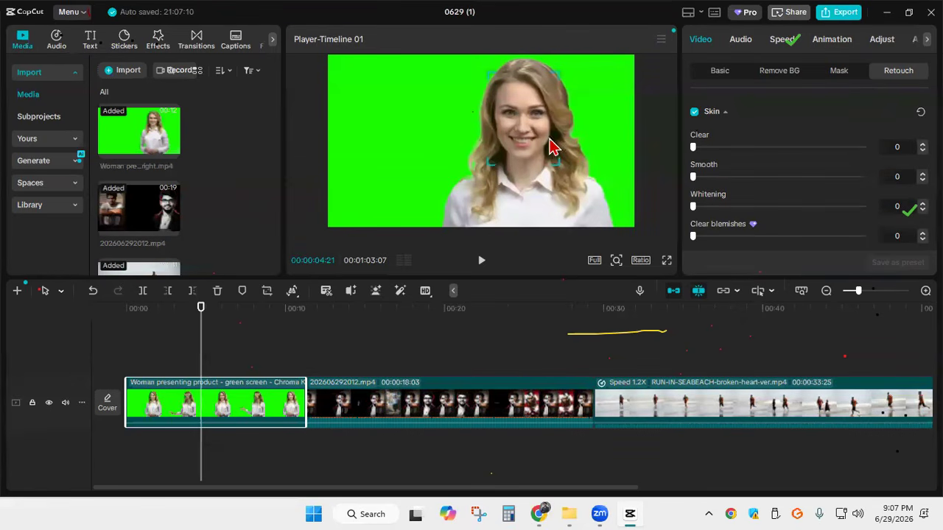
Try the Smooth, Whitening and Clear blemishes skin adjustments on the enlarged face and return each to 0
mouse_move(696, 180)
left_mouse_down()
mouse_move(877, 183)
mouse_move(740, 183)
left_mouse_up()
left_click_drag(669, 189, 595, 189)
mouse_move(696, 214)
left_mouse_down()
mouse_move(810, 213)
mouse_move(653, 210)
left_mouse_up()
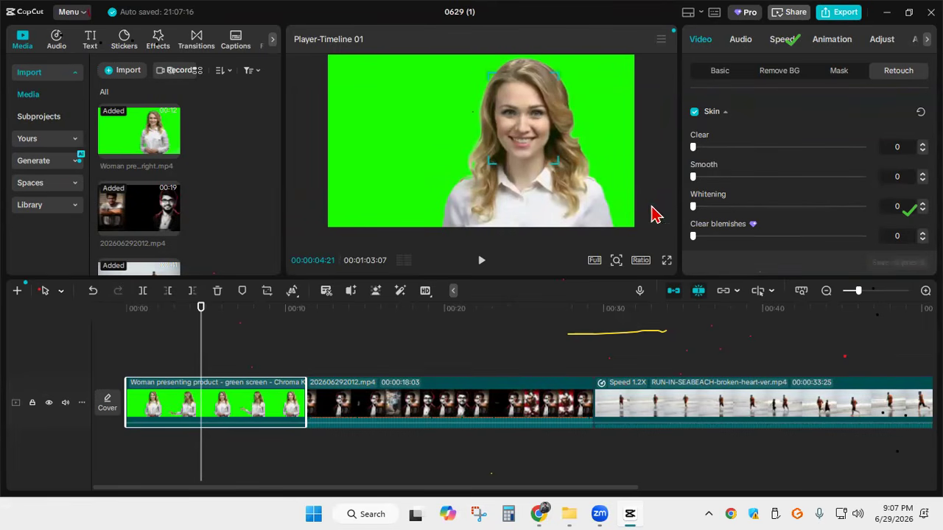
scroll(799, 148, "down", 3)
mouse_move(700, 140)
left_mouse_down()
mouse_move(837, 137)
mouse_move(627, 141)
left_mouse_up()
Compare the pink, light beige and tan skin tones on the presenter's face and choose the pink one
scroll(758, 137, "down", 4)
scroll(729, 141, "down", 1)
scroll(726, 140, "up", 3)
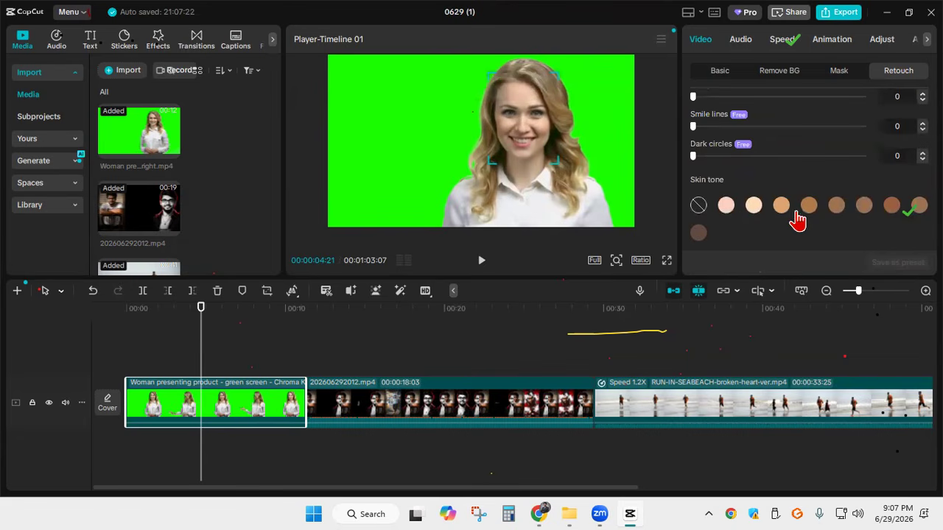
left_click(726, 206)
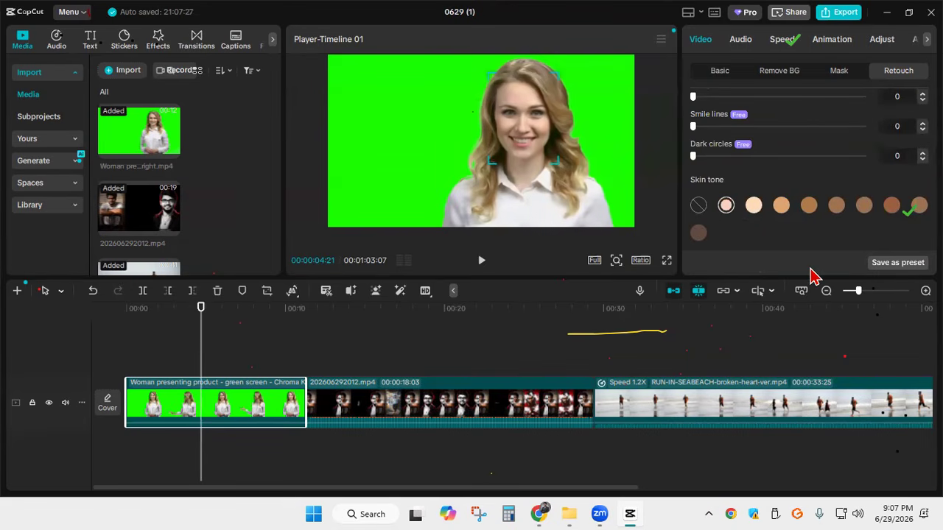
left_click(754, 206)
left_click(727, 206)
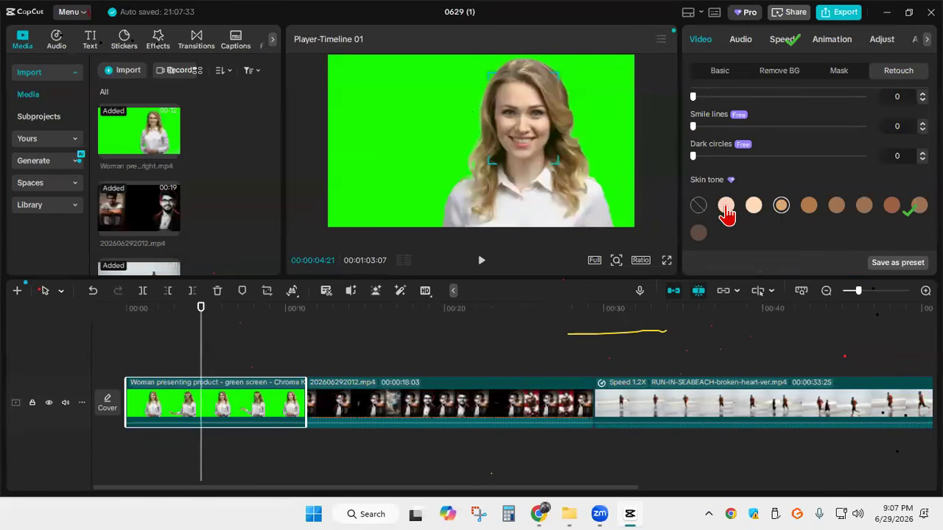
scroll(727, 125, "down", 5)
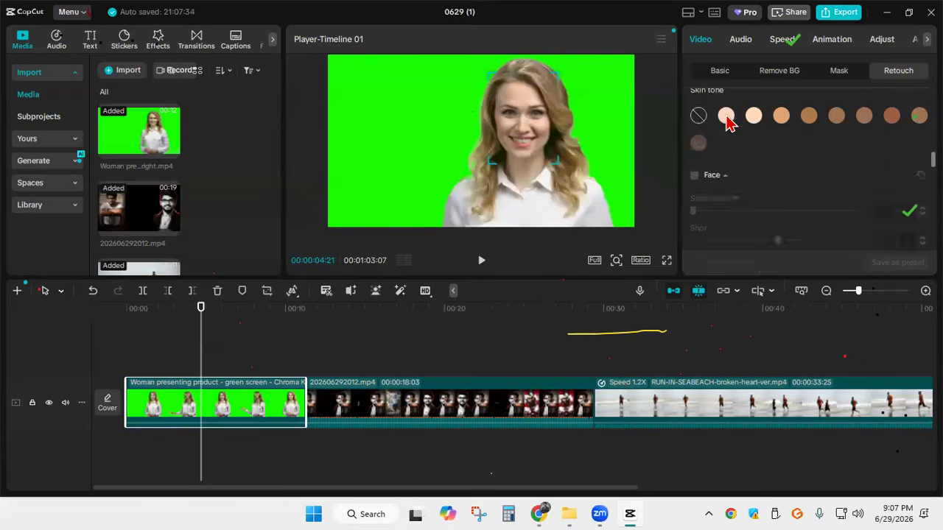
Turn on Face reshaping for the presenter, try the Small Face adjustment and return it to 0
scroll(722, 169, "up", 3)
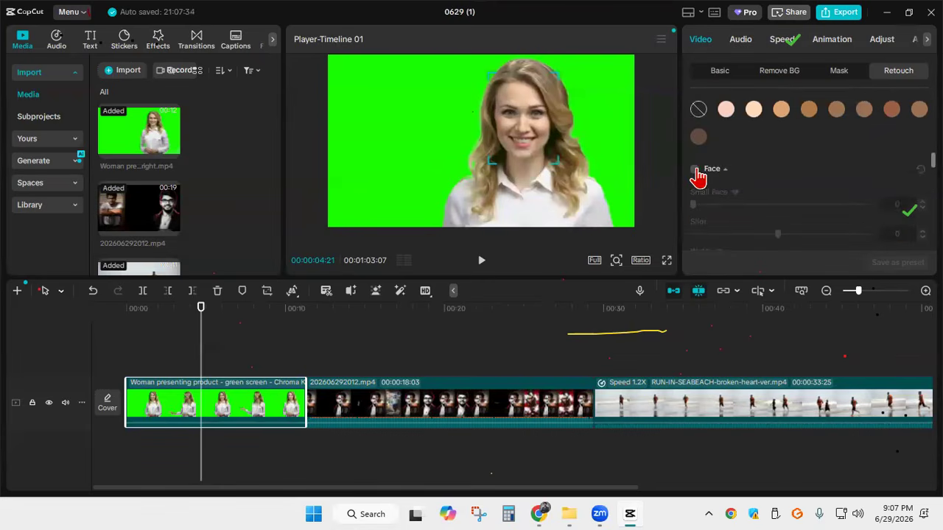
left_click(695, 169)
scroll(715, 158, "down", 2)
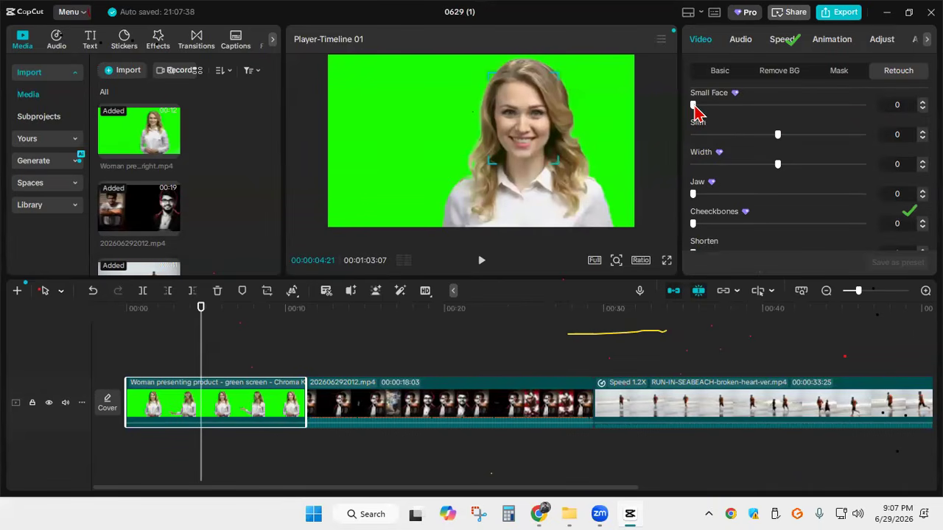
left_click_drag(694, 107, 807, 105)
left_click_drag(906, 104, 688, 118)
Try the Slim and Width face adjustments, leave both at 0, and set Shorten to 3
left_click_drag(780, 137, 646, 140)
mouse_move(838, 148)
left_mouse_down()
mouse_move(895, 133)
mouse_move(777, 161)
mouse_move(884, 164)
mouse_move(711, 178)
mouse_move(911, 169)
mouse_move(776, 184)
mouse_move(882, 177)
mouse_move(670, 166)
mouse_move(775, 169)
left_mouse_up()
scroll(685, 156, "down", 1)
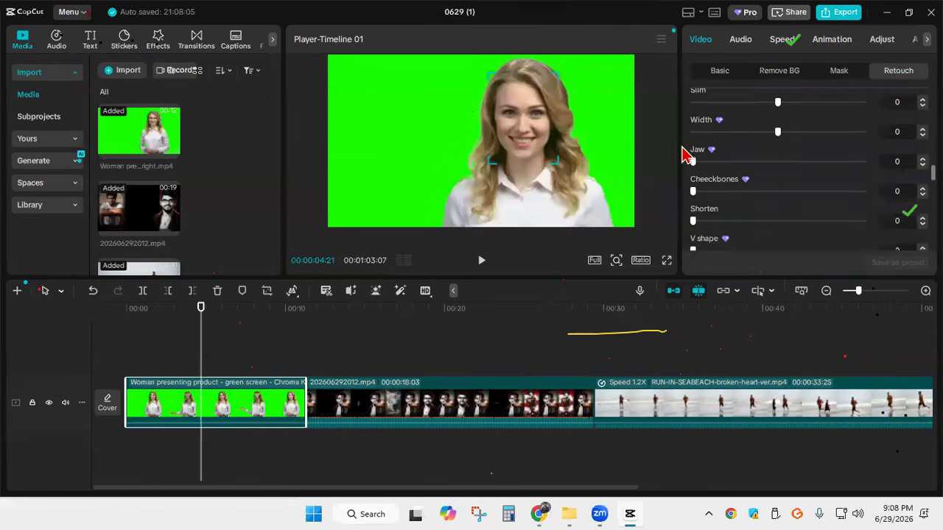
scroll(685, 156, "down", 2)
mouse_move(693, 97)
left_mouse_down()
mouse_move(821, 99)
mouse_move(712, 104)
mouse_move(833, 114)
mouse_move(653, 118)
mouse_move(850, 137)
mouse_move(680, 137)
mouse_move(698, 154)
left_mouse_up()
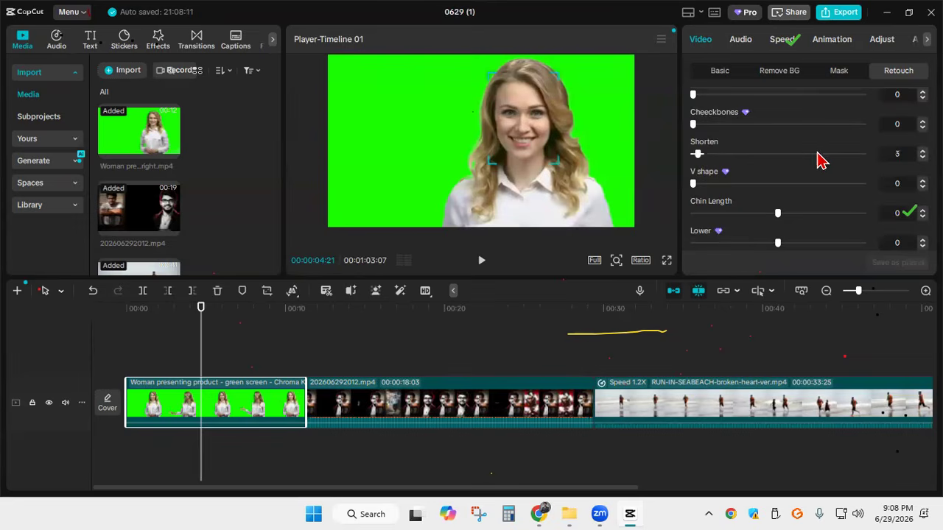
Turn on Features retouching for the presenter, try the eye Size adjustment and return it to 0
scroll(751, 155, "down", 5)
scroll(707, 158, "up", 2)
left_click(693, 164)
scroll(772, 160, "down", 2)
left_click_drag(692, 120, 678, 133)
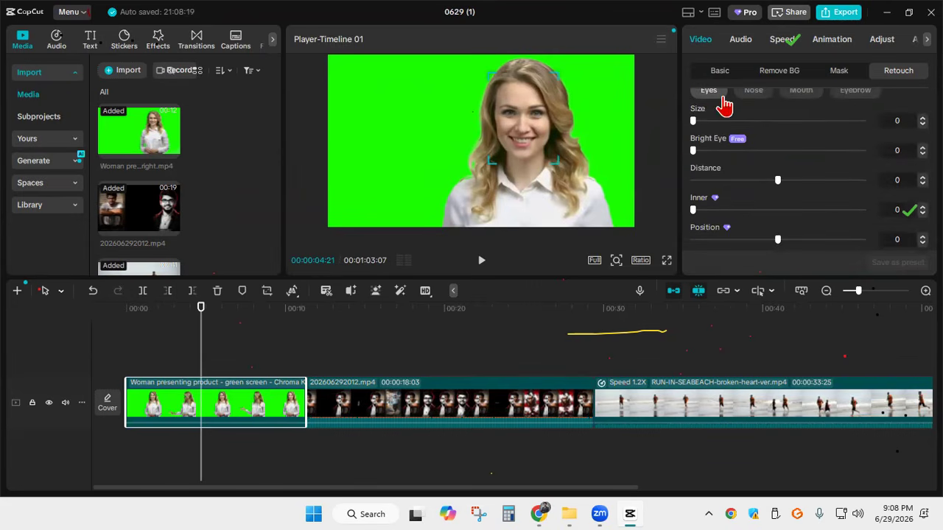
scroll(724, 107, "up", 2)
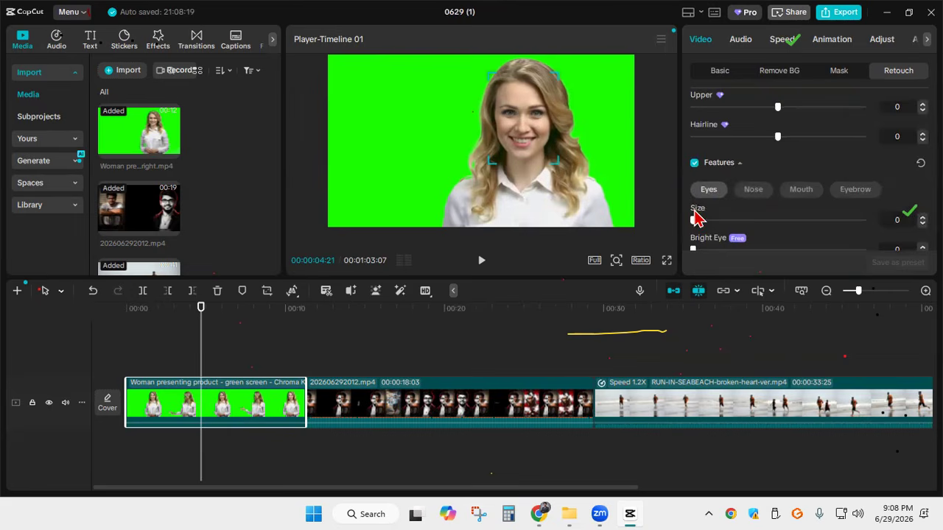
mouse_move(696, 223)
left_mouse_down()
mouse_move(862, 219)
mouse_move(648, 231)
mouse_move(804, 214)
mouse_move(685, 221)
left_mouse_up()
Try the Width adjustment on the presenter's nose, return it to 0, and review the remaining nose options
left_click(753, 193)
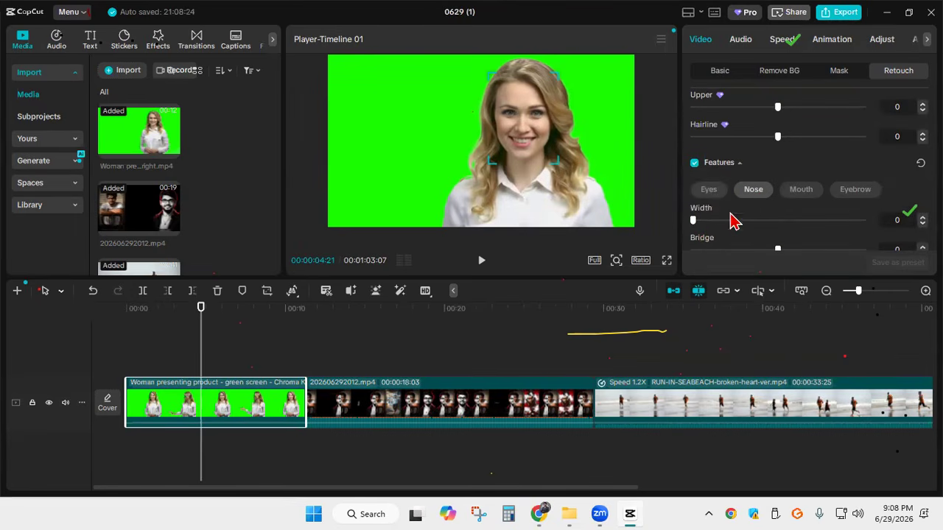
mouse_move(751, 224)
left_mouse_down()
mouse_move(844, 220)
mouse_move(604, 220)
mouse_move(615, 224)
left_mouse_up()
scroll(779, 173, "down", 2)
scroll(779, 172, "down", 8)
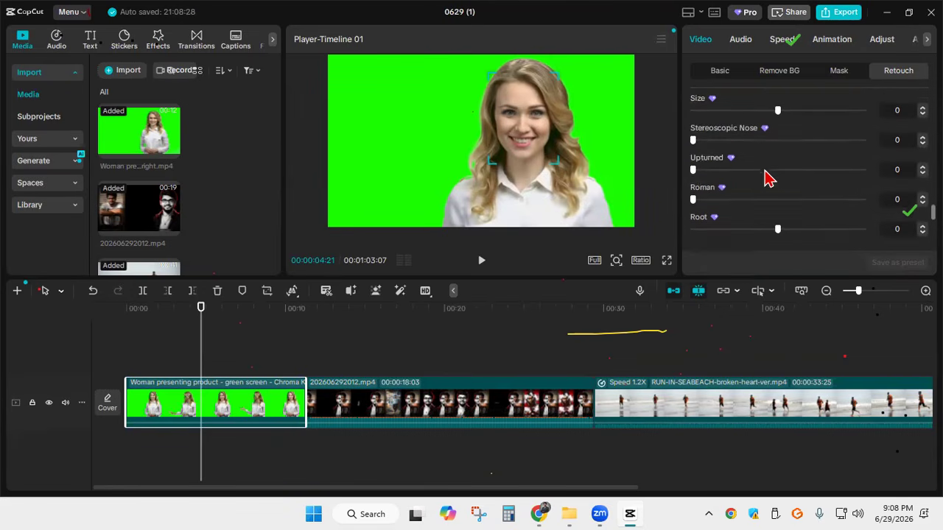
Turn on Makeup for the presenter, compare the Soft Glam, Sugar Plum and Peppermint looks, and return the look to None
scroll(711, 174, "up", 3)
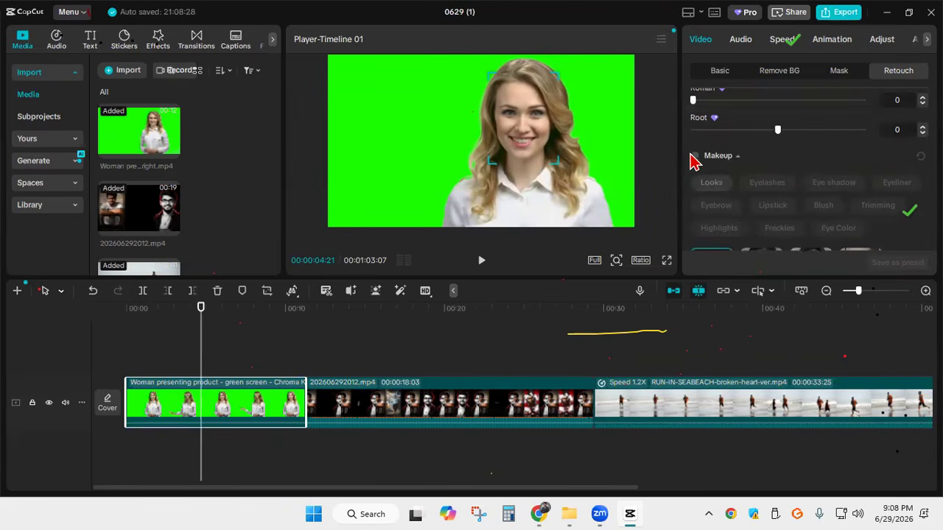
left_click(693, 158)
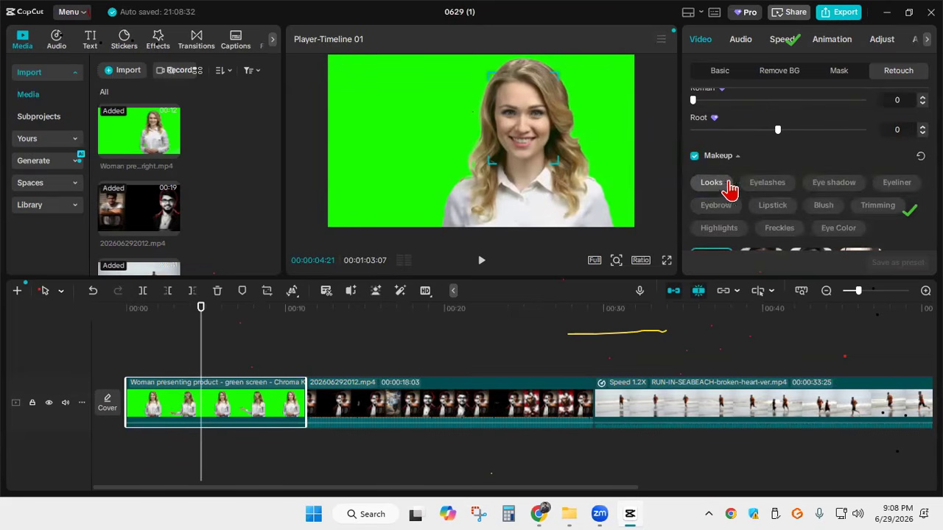
scroll(758, 188, "down", 3)
left_click(762, 176)
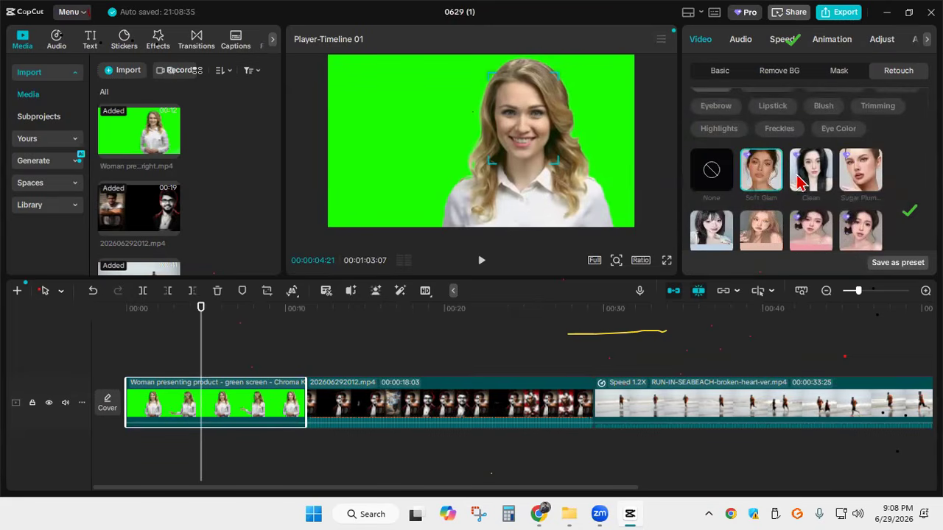
left_click(856, 181)
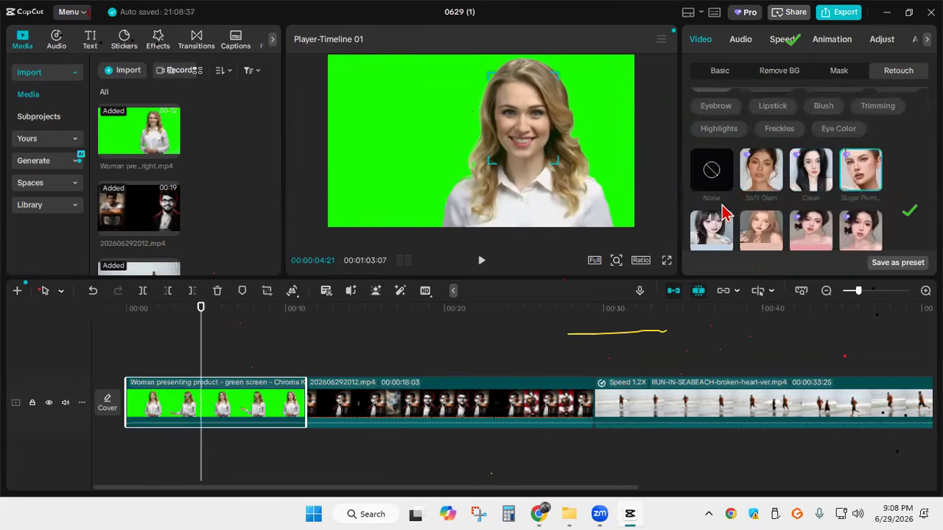
scroll(707, 212, "down", 2)
scroll(706, 206, "down", 2)
scroll(734, 161, "up", 3)
left_click(758, 167)
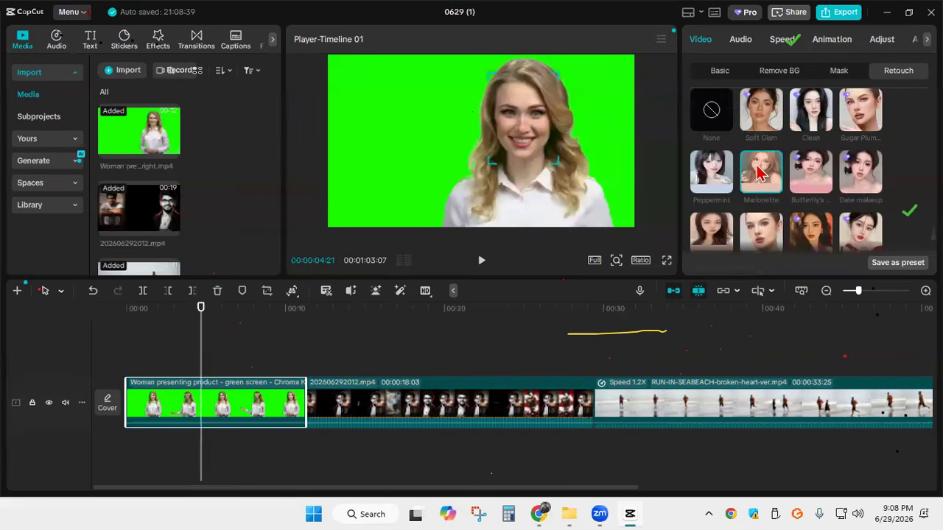
left_click(709, 120)
scroll(720, 127, "up", 1)
scroll(724, 128, "up", 1)
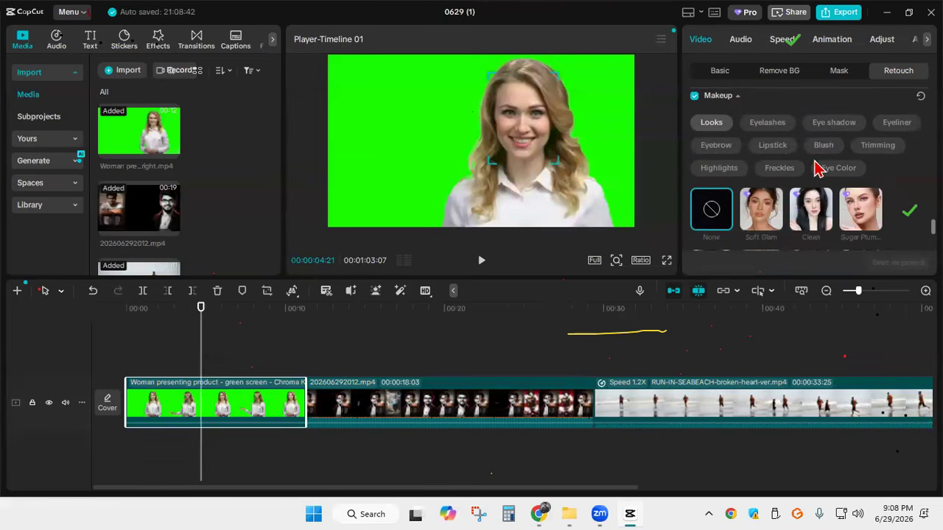
Compare the Desire, Medusa and Witch lipsticks on the presenter and choose a red shade
left_click(774, 146)
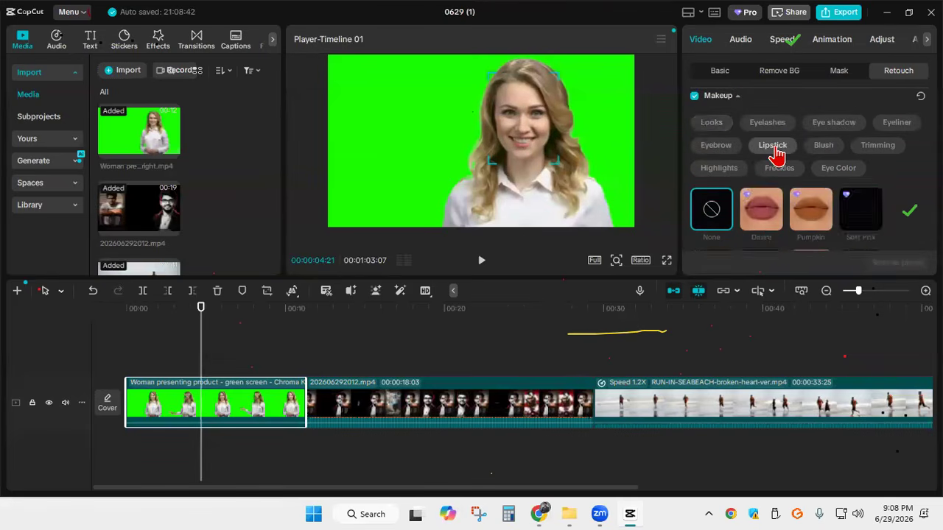
scroll(772, 151, "down", 3)
left_click(764, 129)
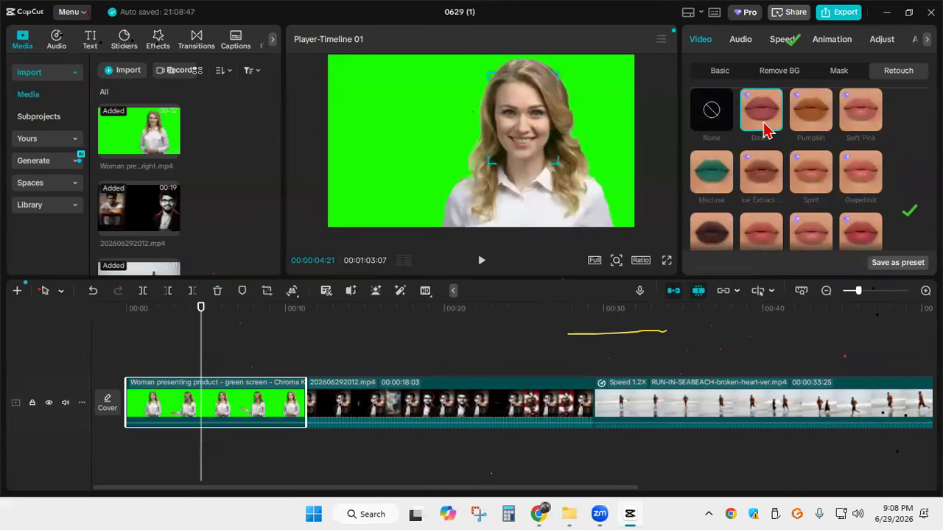
left_click(724, 182)
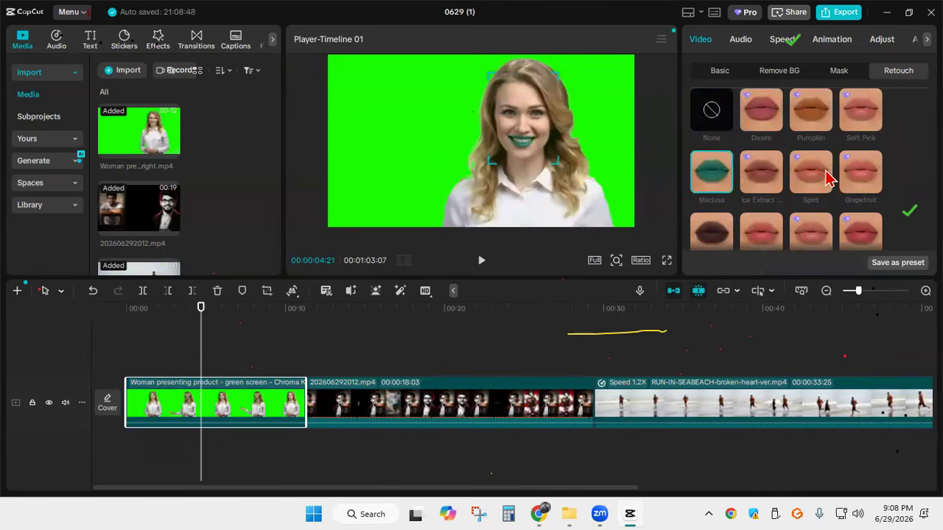
scroll(810, 173, "down", 5)
scroll(766, 147, "up", 2)
left_click(810, 197)
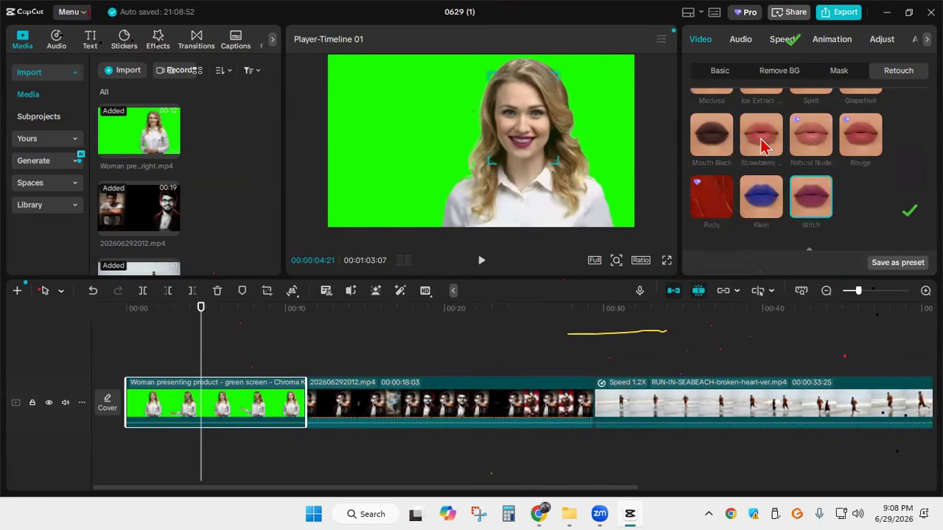
scroll(847, 177, "up", 4)
scroll(845, 217, "down", 2)
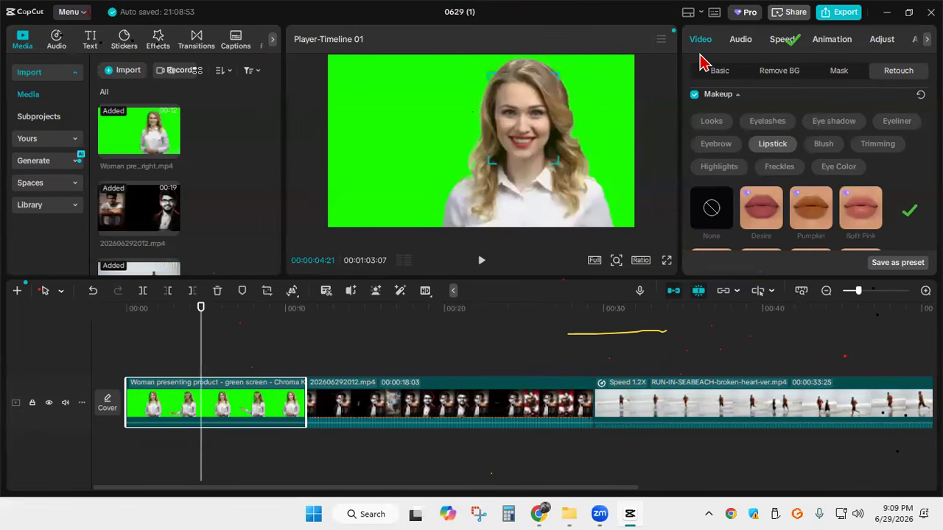
Show the presenter clip's audio settings and play a short part of the second clip from about 15 seconds
left_click(745, 42)
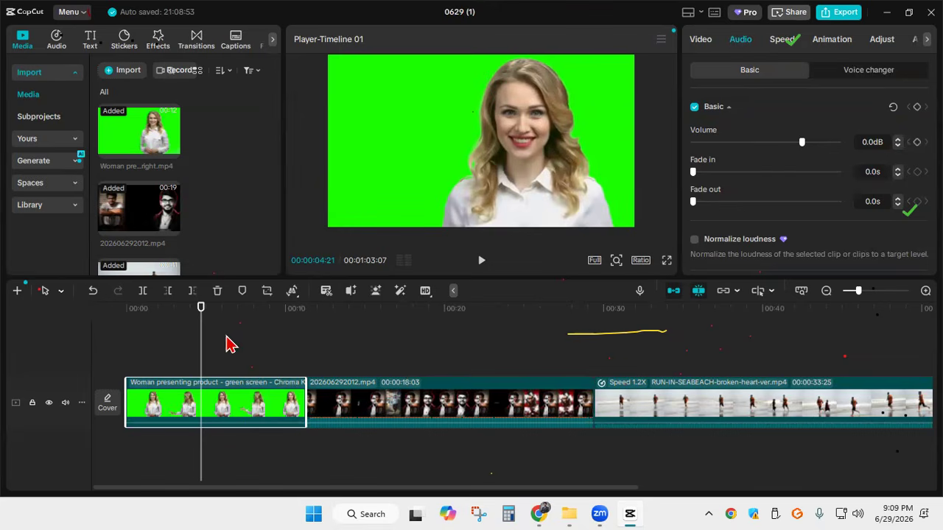
left_click_drag(201, 339, 623, 367)
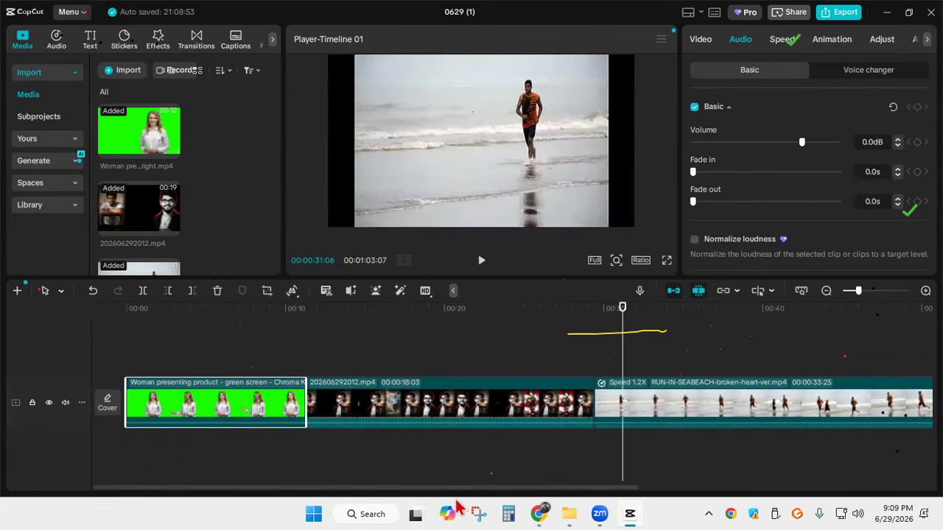
left_click_drag(457, 488, 561, 487)
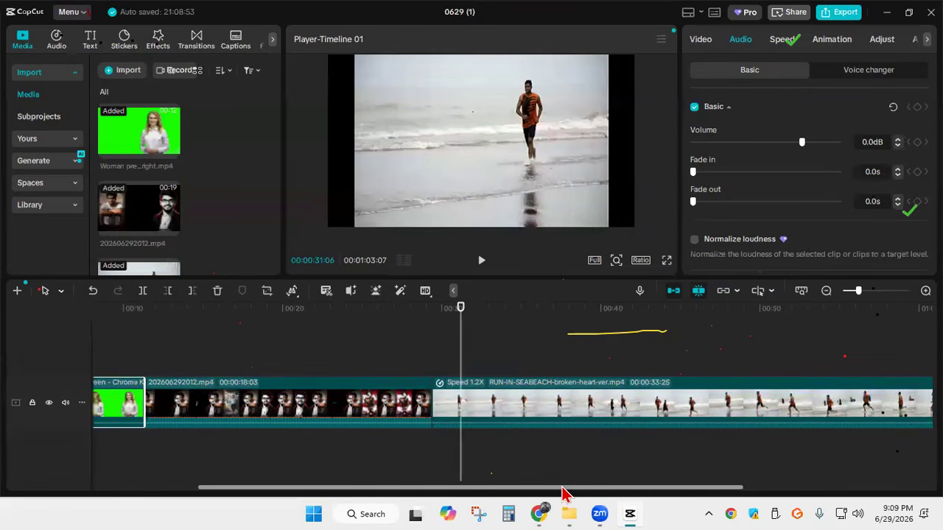
left_click_drag(466, 347, 218, 342)
left_click(481, 262)
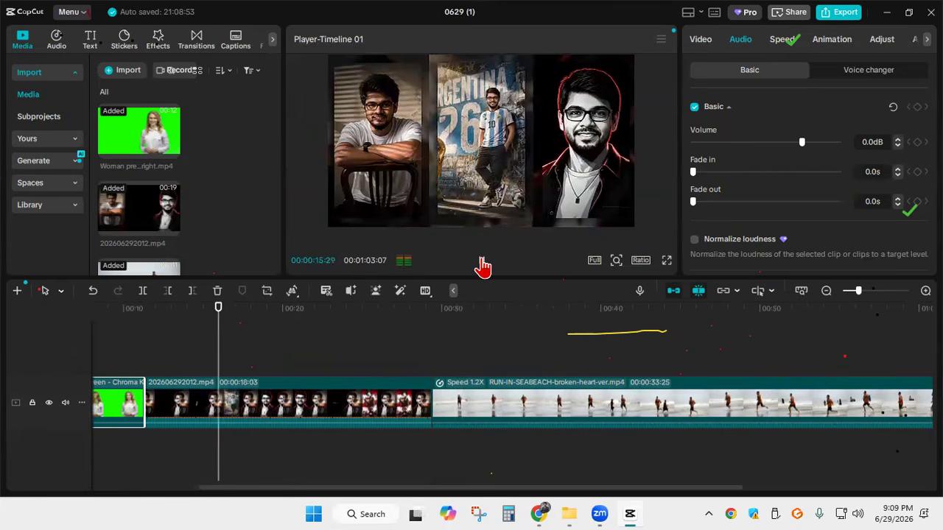
left_click(481, 262)
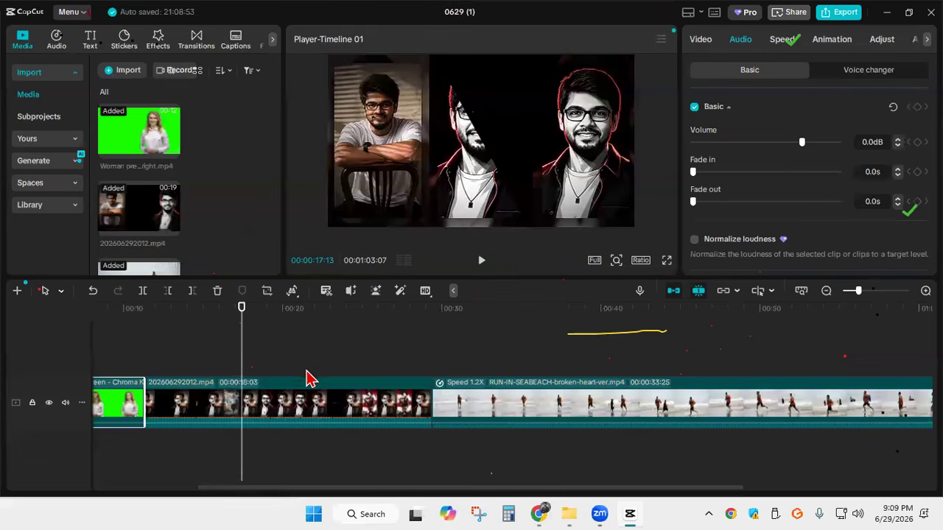
Extract the audio from clip 202606292012.mp4, shift the separate track under the beach clip, and return it under its own video
left_click(287, 410)
right_click(287, 409)
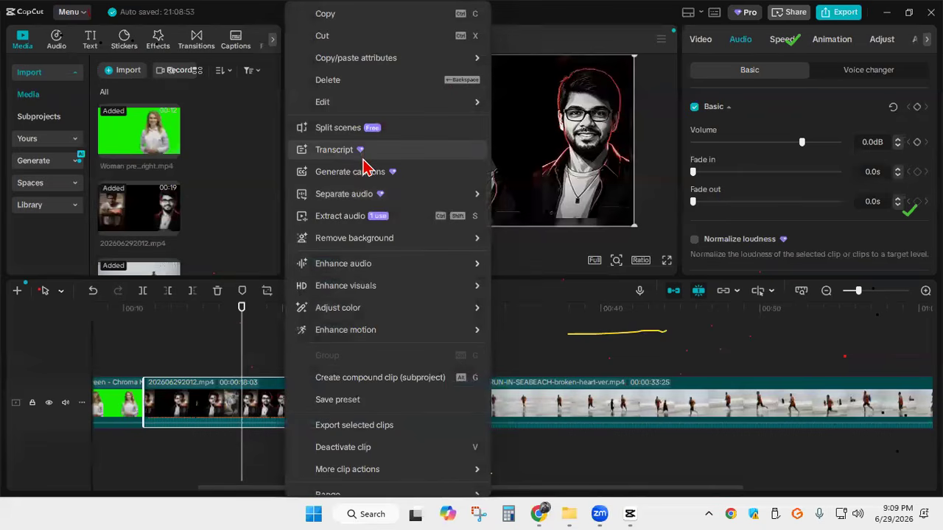
left_click(352, 221)
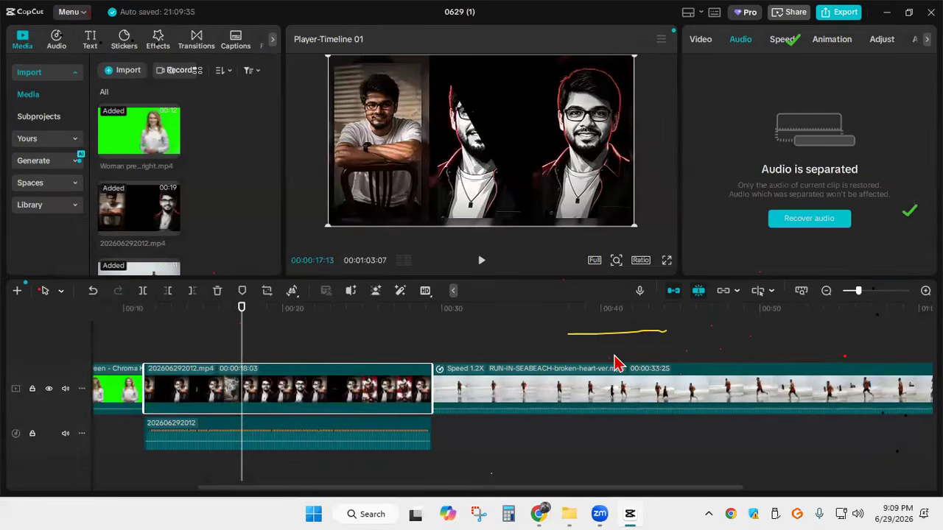
left_click_drag(352, 438, 602, 438)
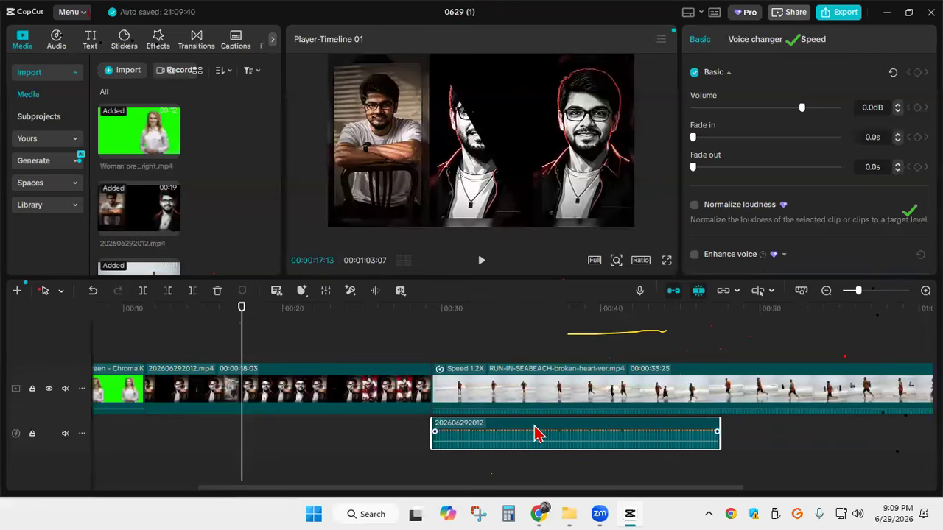
left_click_drag(538, 434, 250, 435)
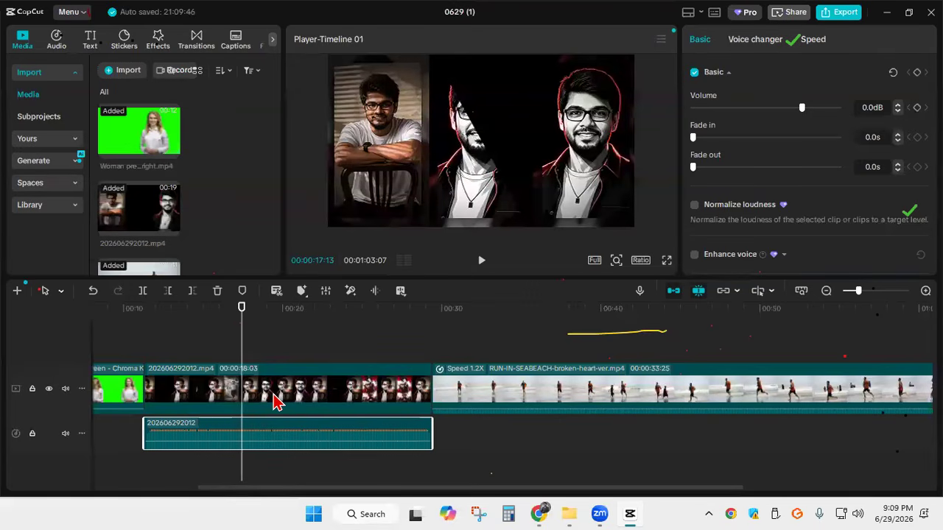
Undo the audio track moves and the audio extraction from clip 202606292012.mp4
key("ctrl+z")
key("ctrl+z")
key("ctrl+z")
key("ctrl+z")
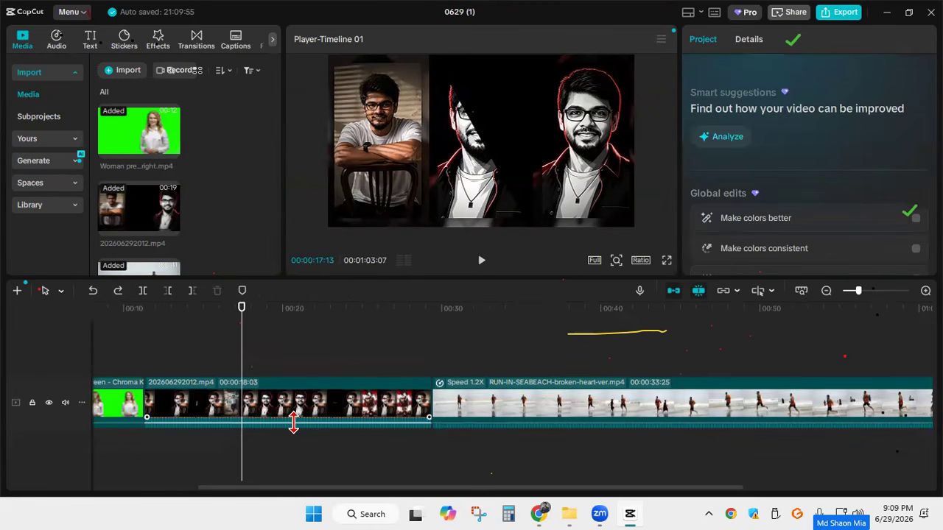
Lower the volume of clip 202606292012.mp4 to -∞ dB on the timeline and raise it again
left_click_drag(293, 422, 293, 446)
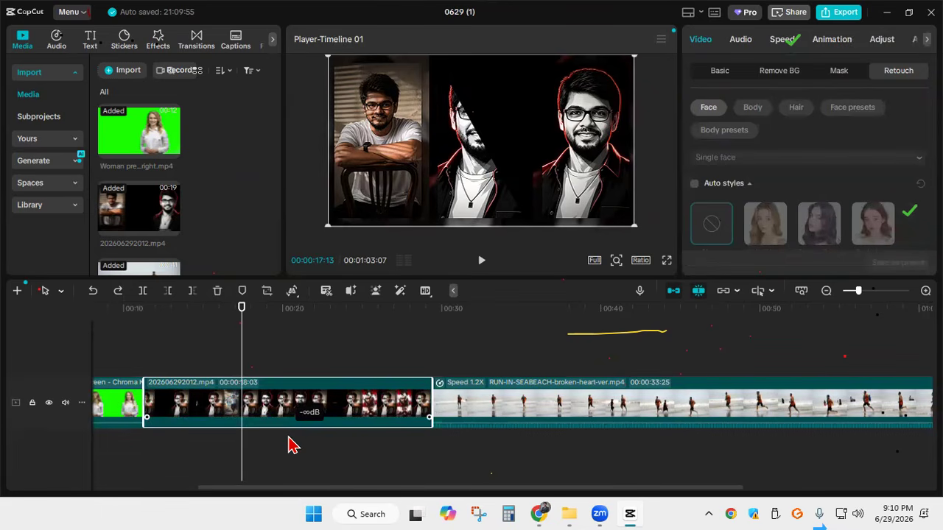
left_click_drag(289, 437, 271, 420)
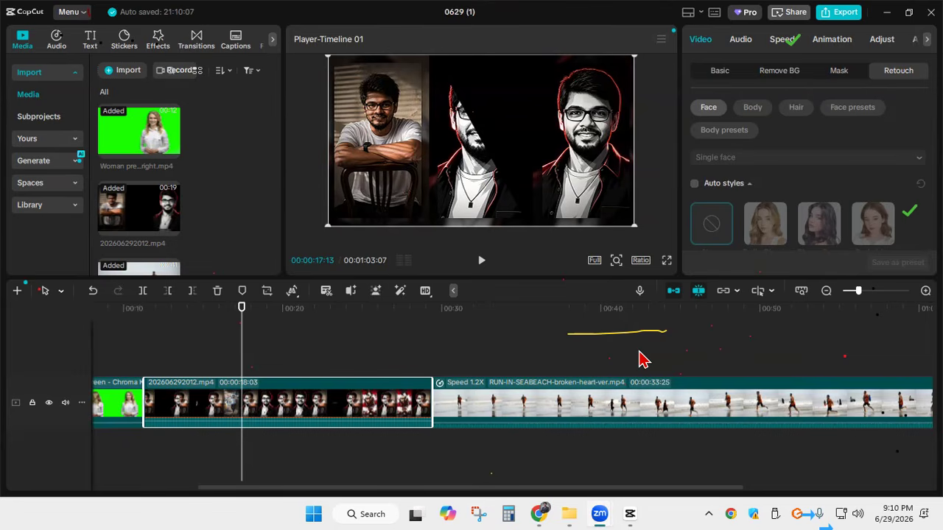
right_click(283, 403)
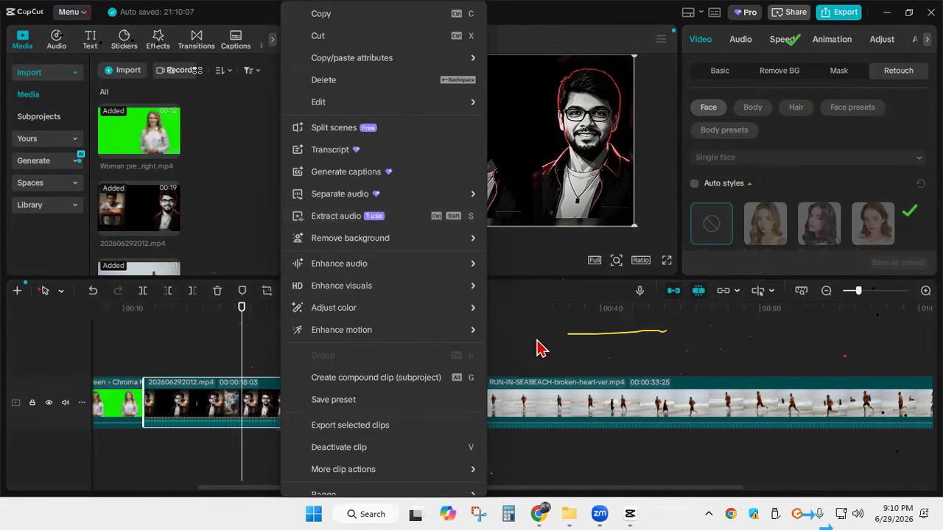
mouse_move(471, 286)
left_click(168, 344)
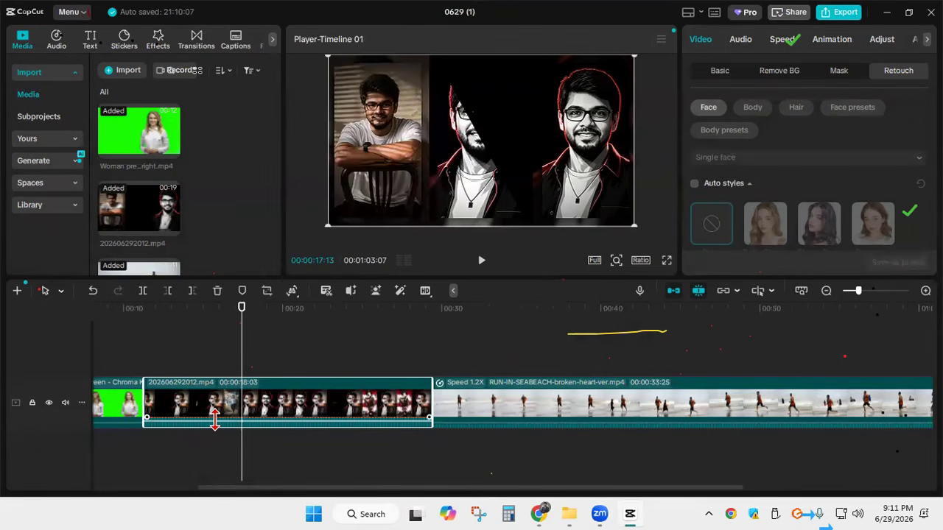
Capture a screen area around the volume line of clip 202606292012.mp4 on the timeline
mouse_move(214, 420)
left_mouse_down()
mouse_move(213, 438)
mouse_move(215, 423)
left_mouse_up()
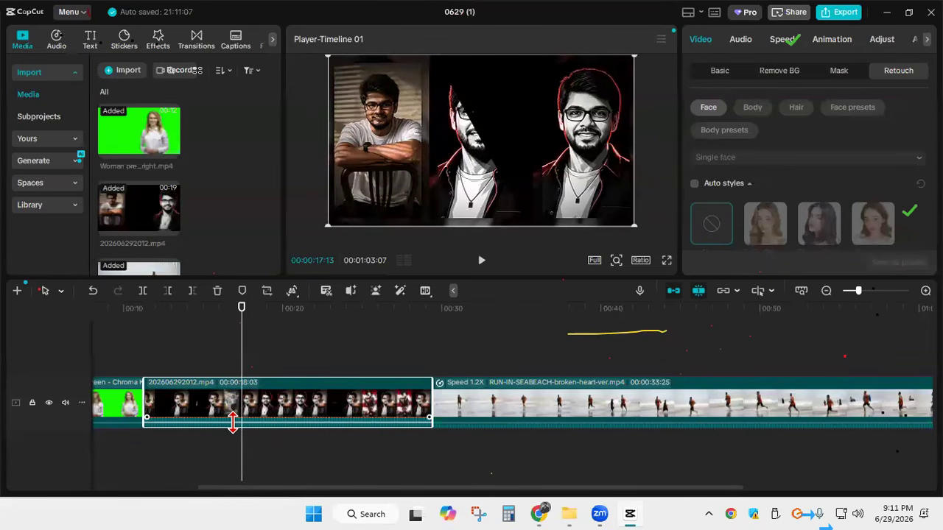
key("Print")
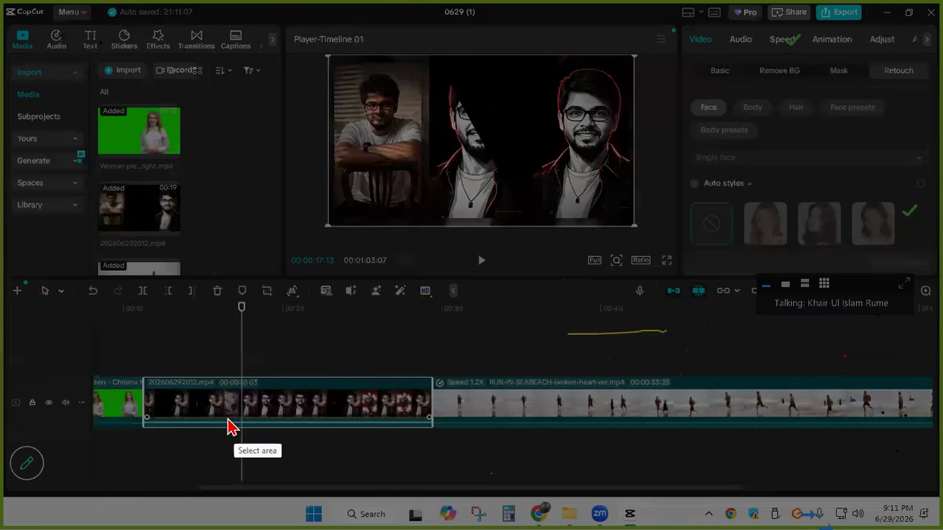
mouse_move(233, 394)
left_mouse_down()
mouse_move(248, 433)
mouse_move(211, 421)
left_mouse_up()
left_click(236, 447)
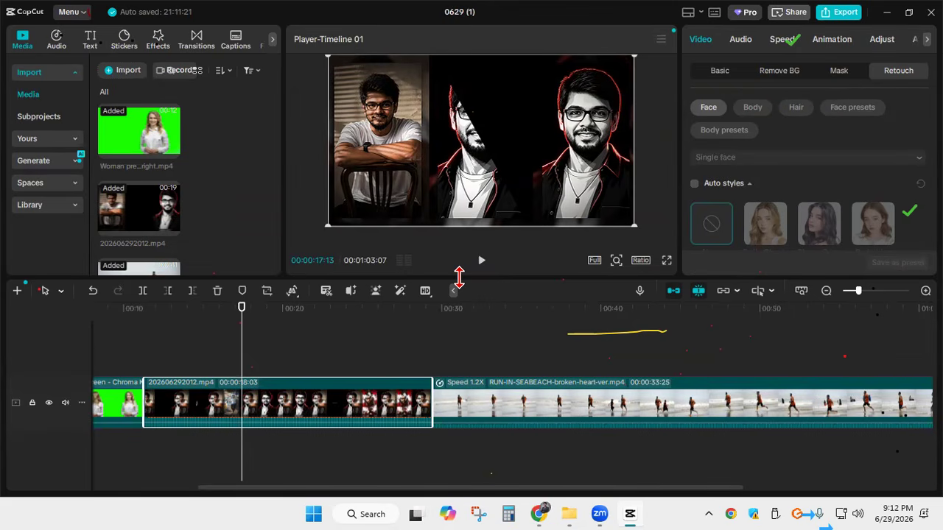
Search the Downloads folder for mp3 and import On The Flip - The Grey Room _ Density & Time.mp3 into the project media
left_click(124, 70)
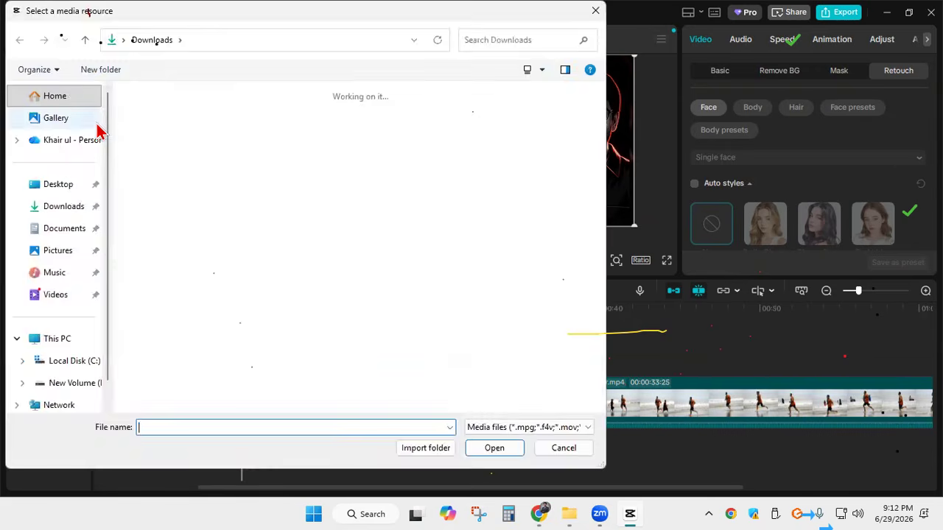
left_click(492, 40)
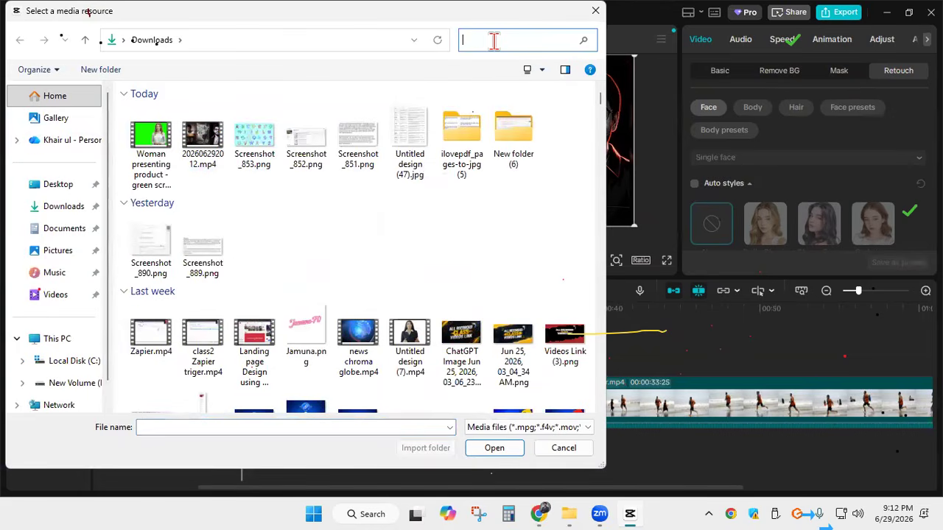
type("mp3")
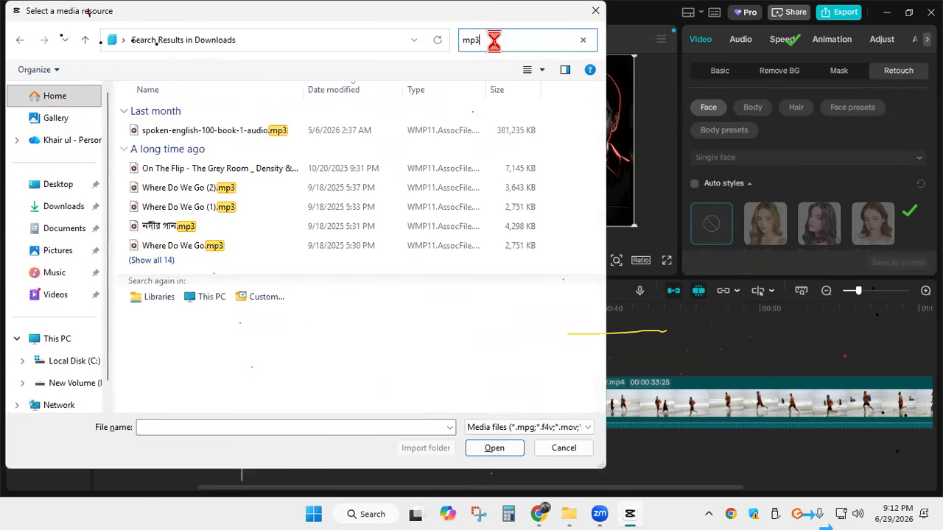
left_click(196, 171)
left_click(510, 450)
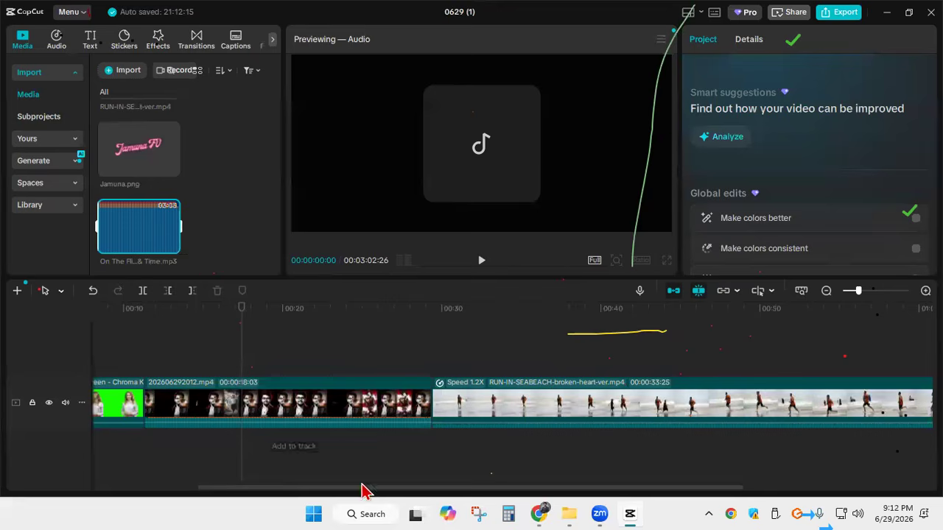
Add the On The Flip music to the timeline and shift its track to start at 00:00 under the presenter clip
left_click_drag(373, 488, 152, 442)
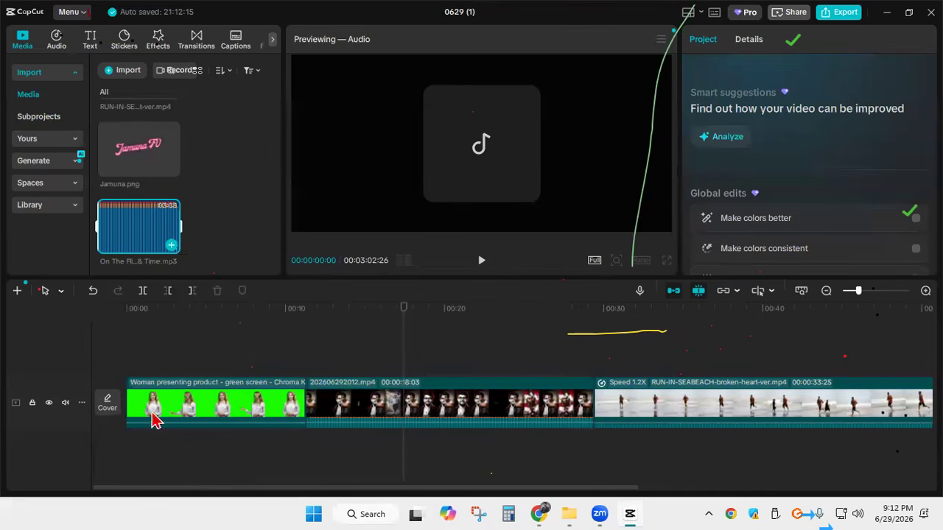
left_click(171, 245)
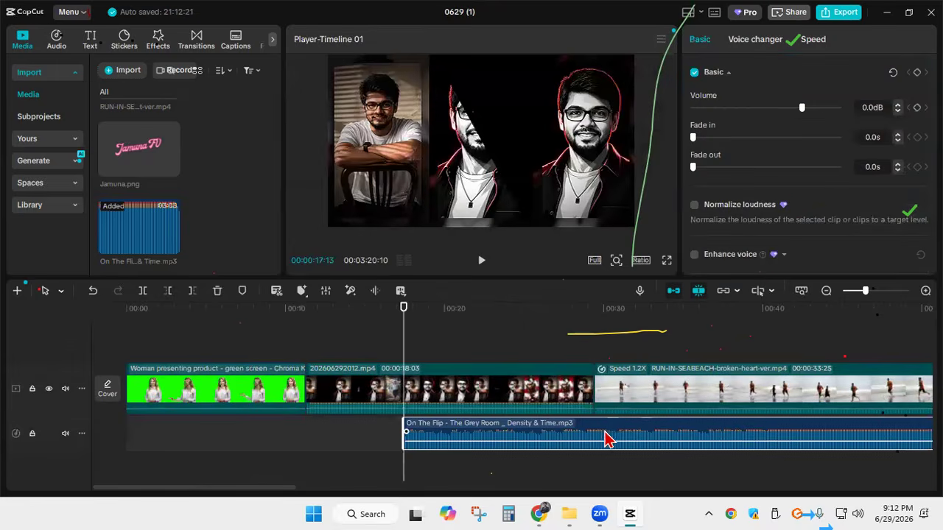
left_click_drag(615, 433, 337, 433)
left_click_drag(498, 431, 712, 432)
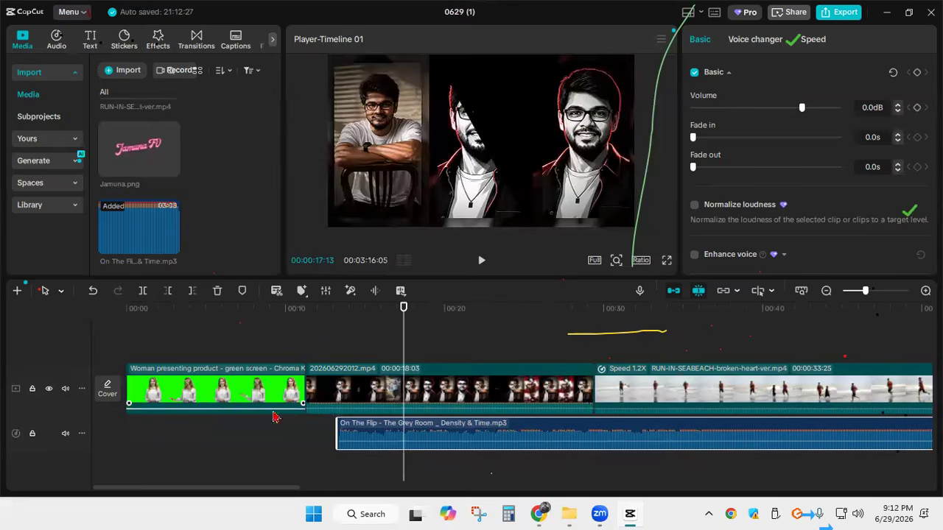
mouse_move(262, 411)
left_mouse_down()
mouse_move(263, 421)
mouse_move(265, 404)
left_mouse_up()
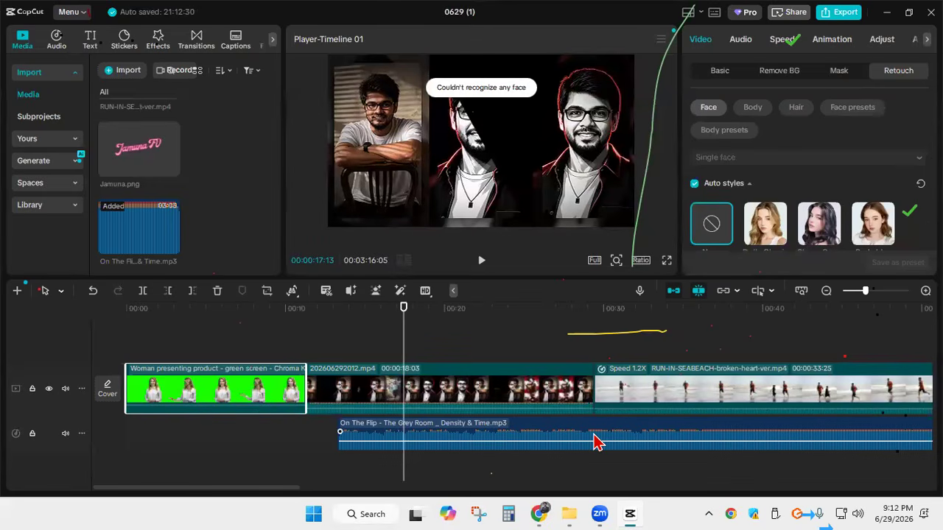
left_click_drag(599, 436, 388, 435)
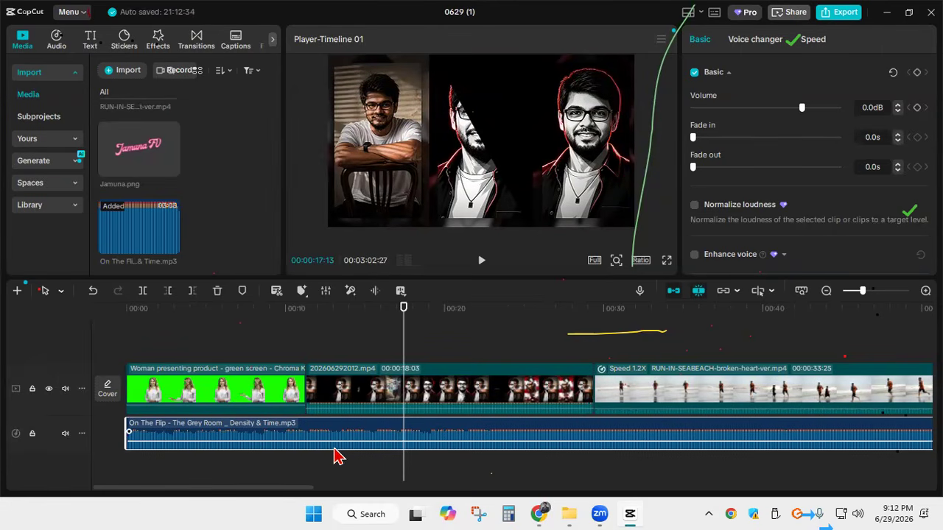
Play the first few seconds of the timeline with the background music
left_click_drag(404, 326, 162, 326)
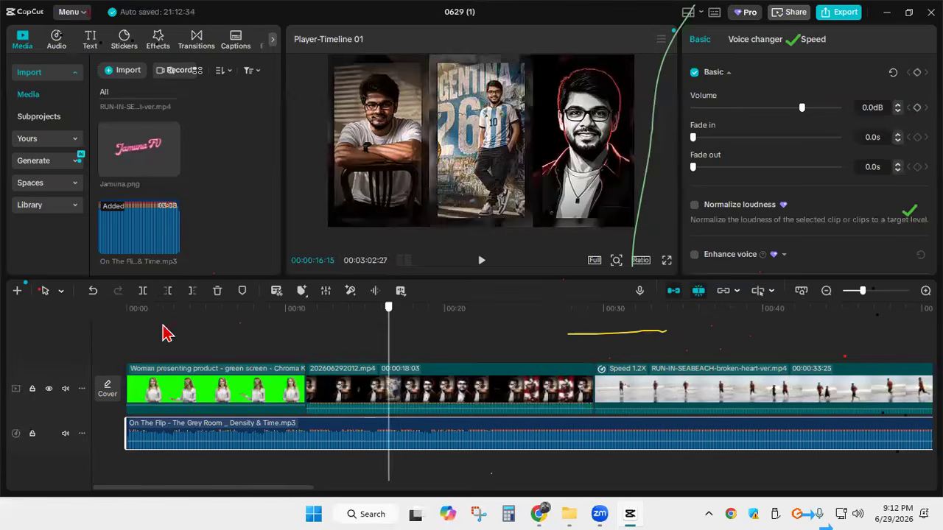
left_click(137, 330)
left_click(483, 262)
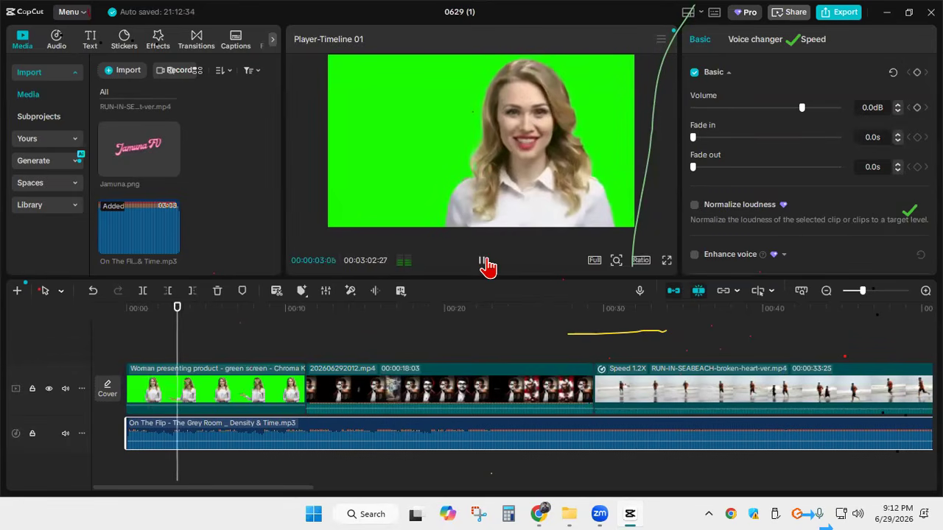
left_click(484, 263)
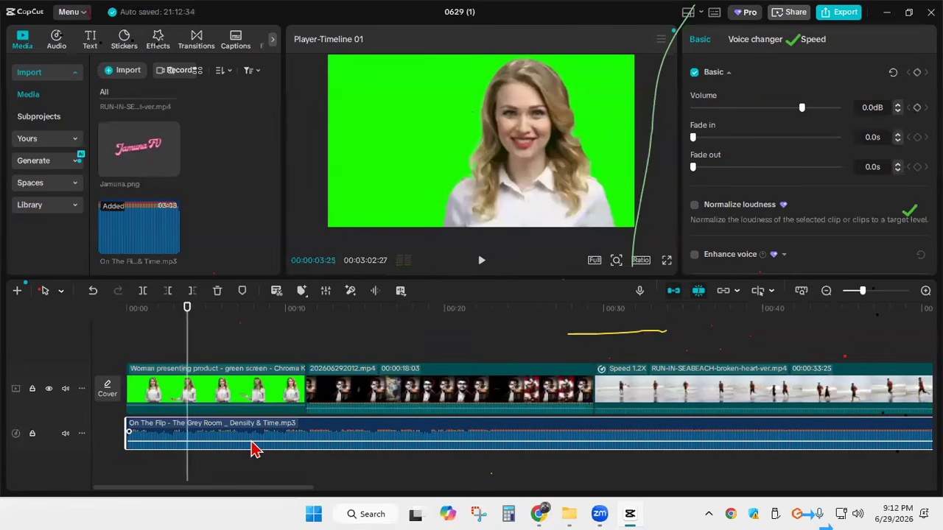
Lower the background music's volume to -∞ dB and play a short part from the start
left_click_drag(252, 442, 252, 451)
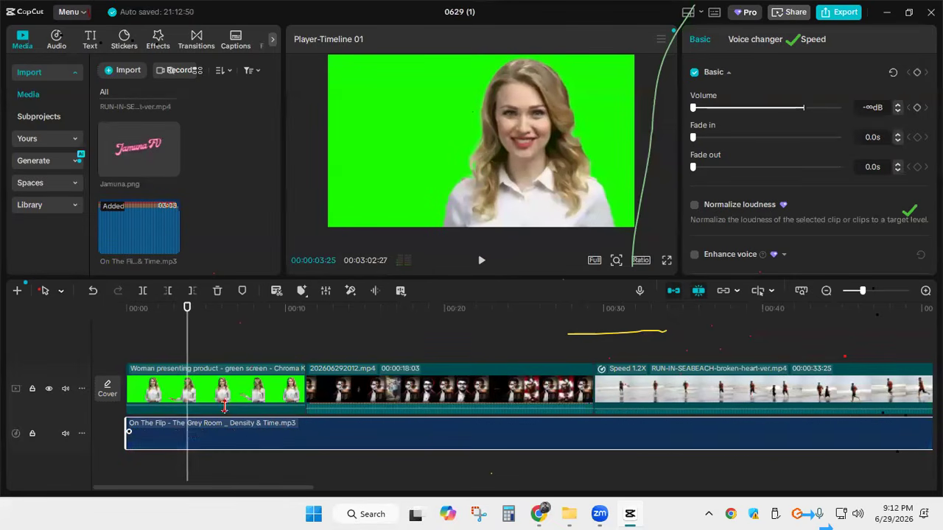
left_click(130, 336)
left_click(481, 260)
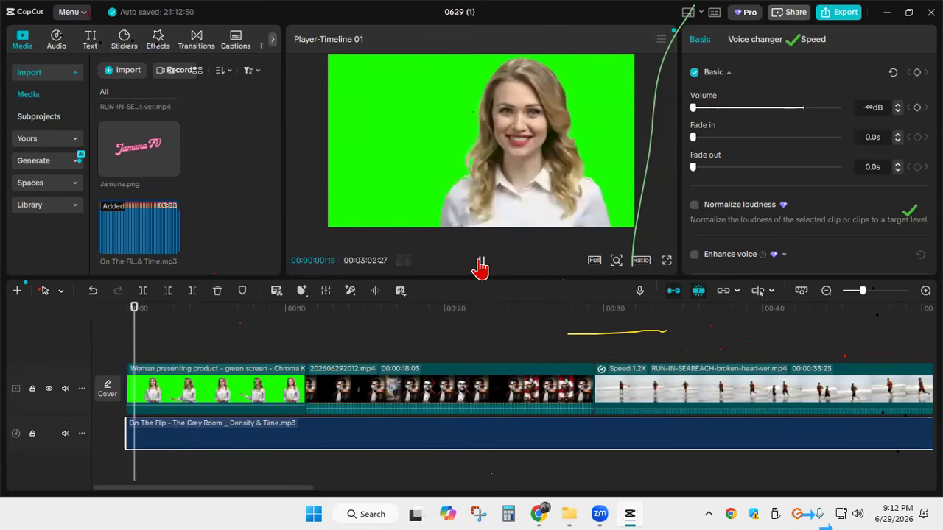
left_click(480, 265)
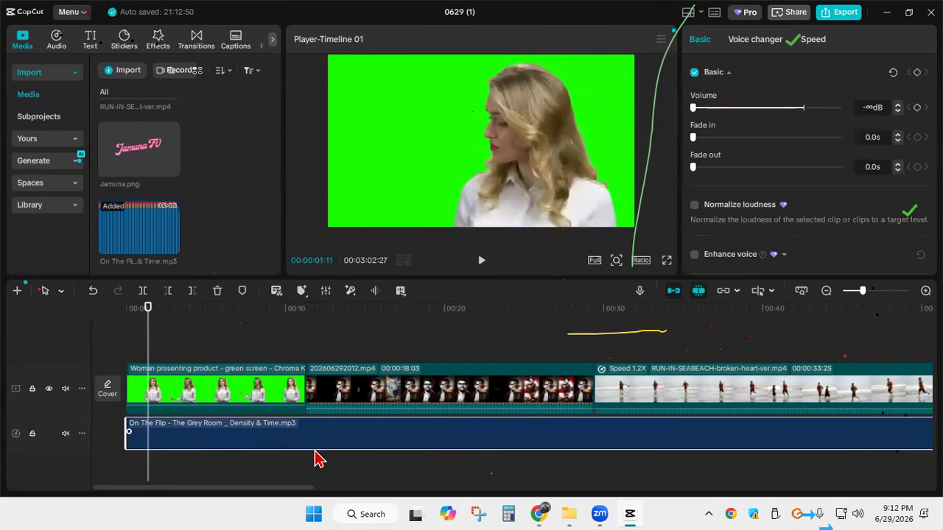
Raise the background music's volume to 18.6 dB for a short playback and delete the music from the timeline
left_click_drag(315, 450, 316, 417)
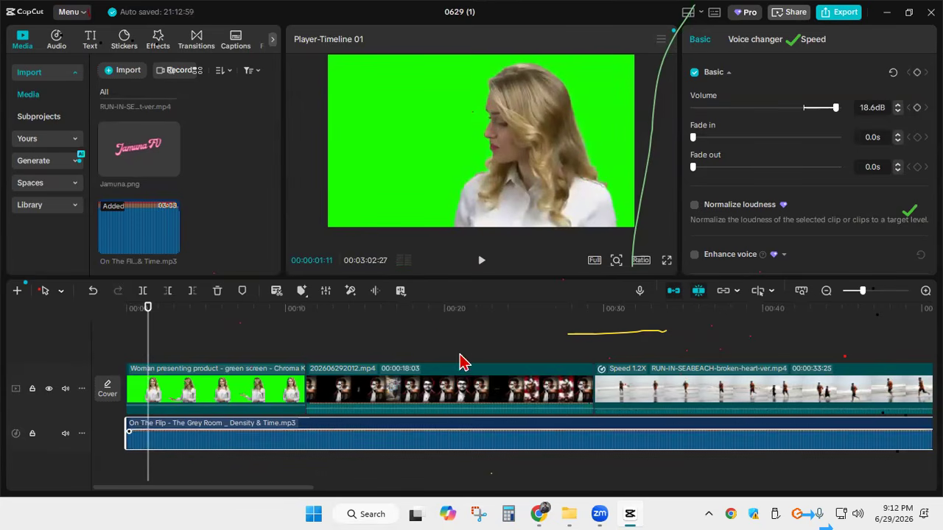
left_click(482, 265)
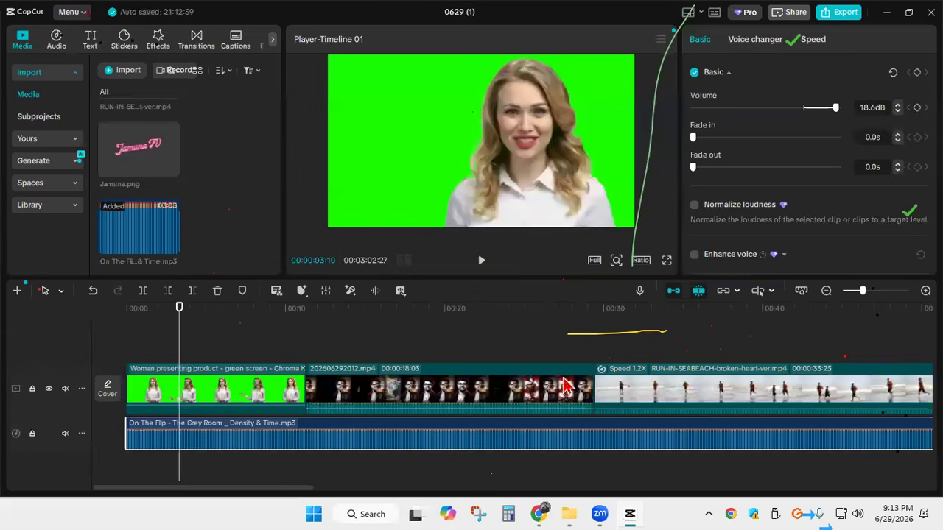
key("Delete")
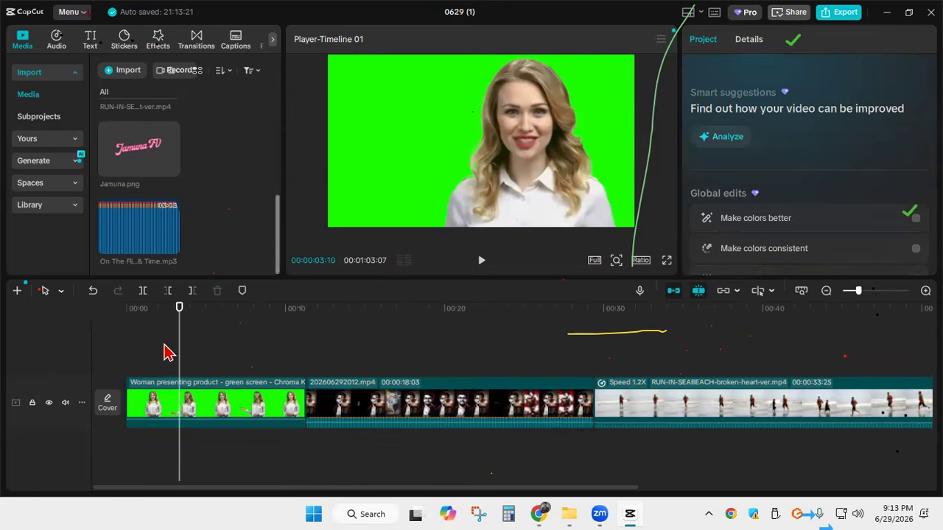
Record a voiceover of about 11 seconds from the start of the timeline under the presenter clip
left_click_drag(180, 338, 121, 336)
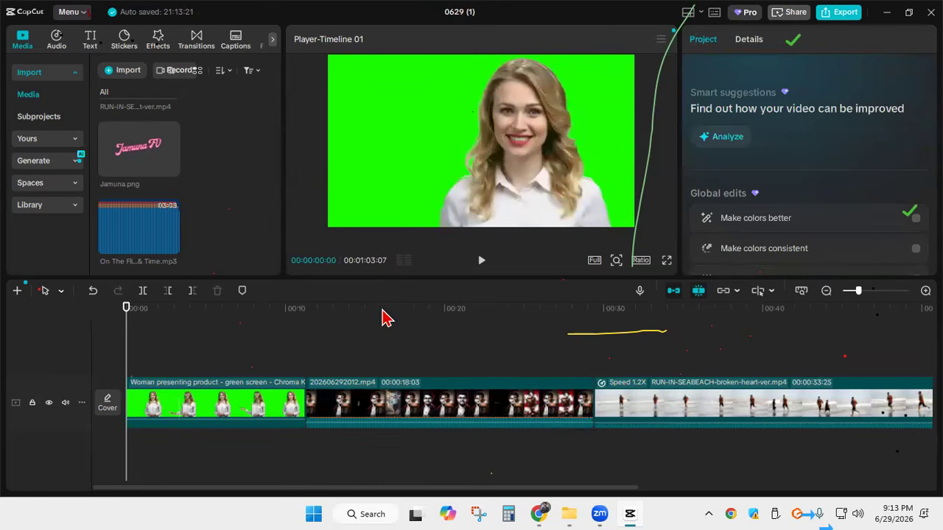
left_click(638, 289)
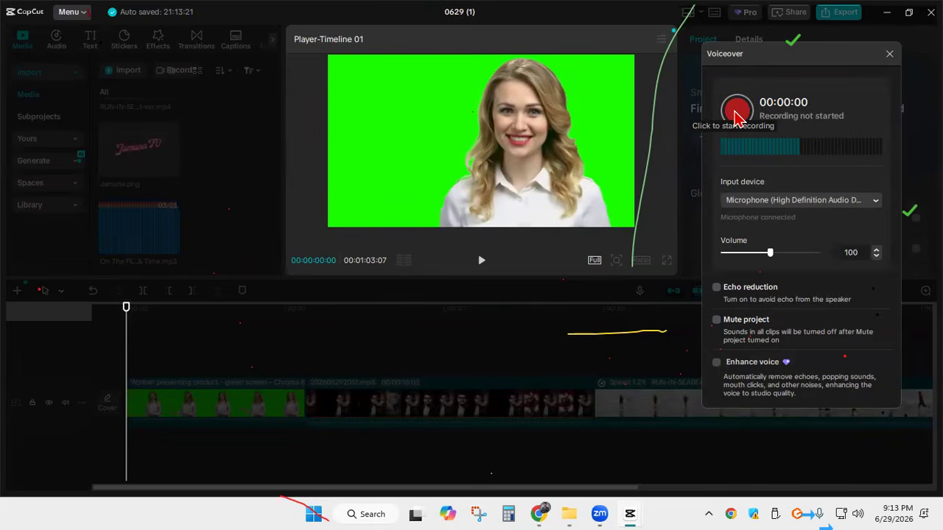
left_click(736, 114)
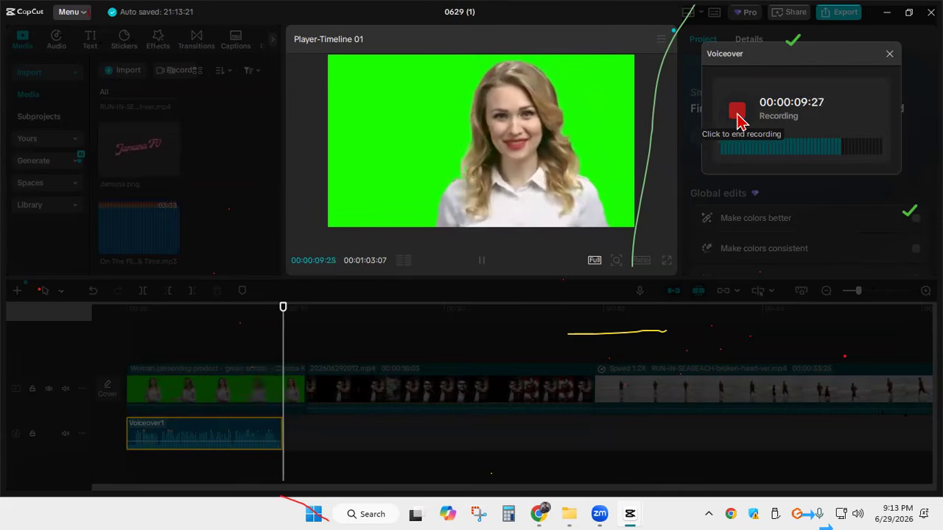
left_click(737, 115)
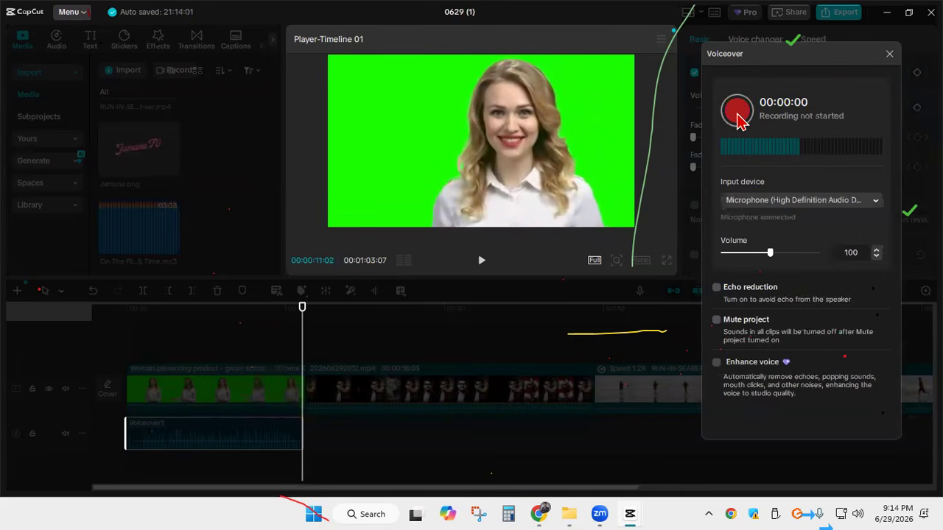
left_click(889, 54)
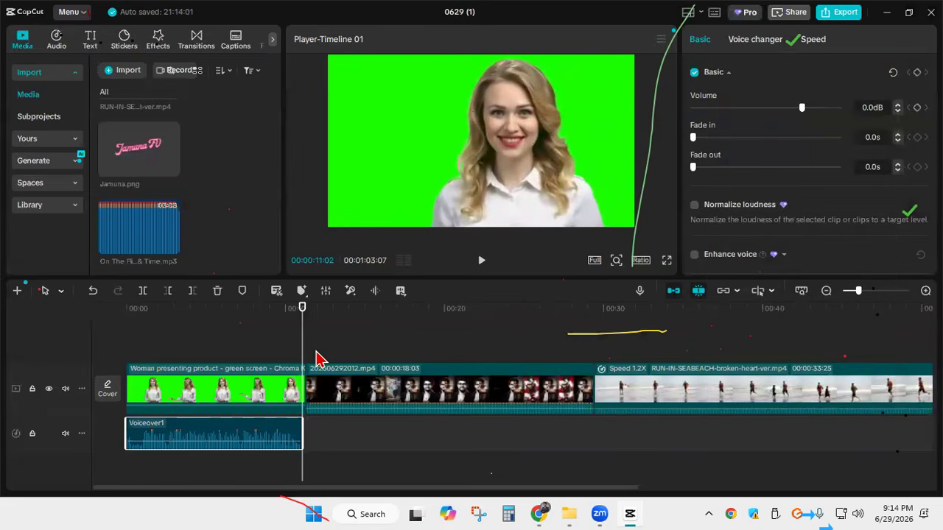
Play the recorded voiceover from the start of the timeline
left_click_drag(303, 333, 122, 335)
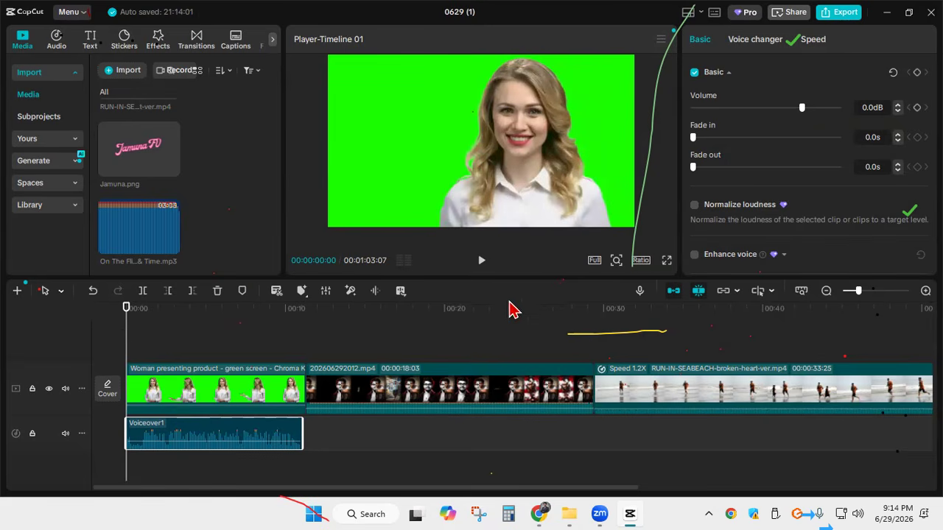
left_click(481, 261)
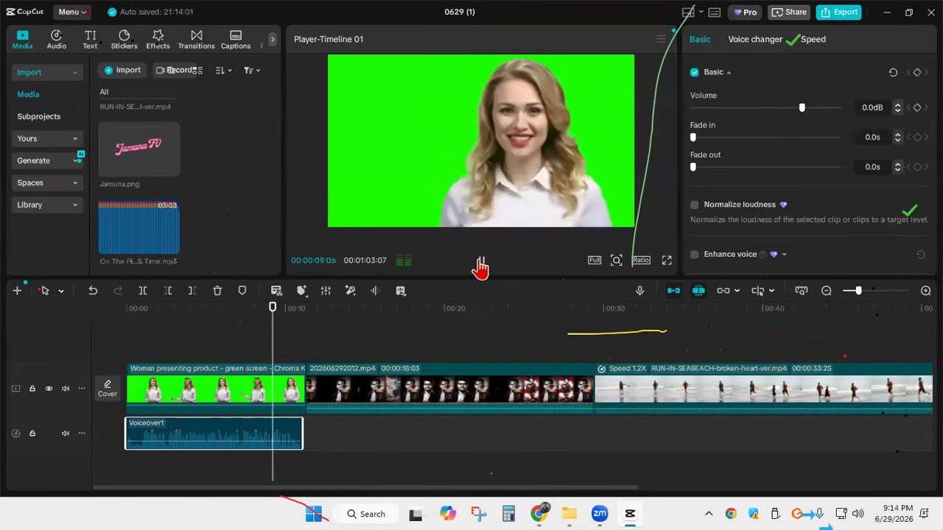
left_click(480, 267)
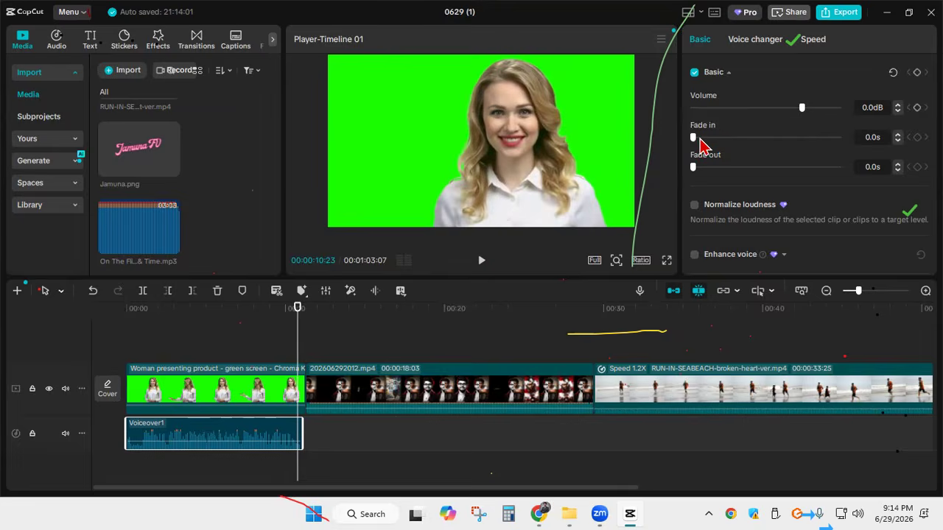
Set the voiceover's fade in to 8.2 s and return it to 0.0 s
left_click_drag(297, 334, 106, 346)
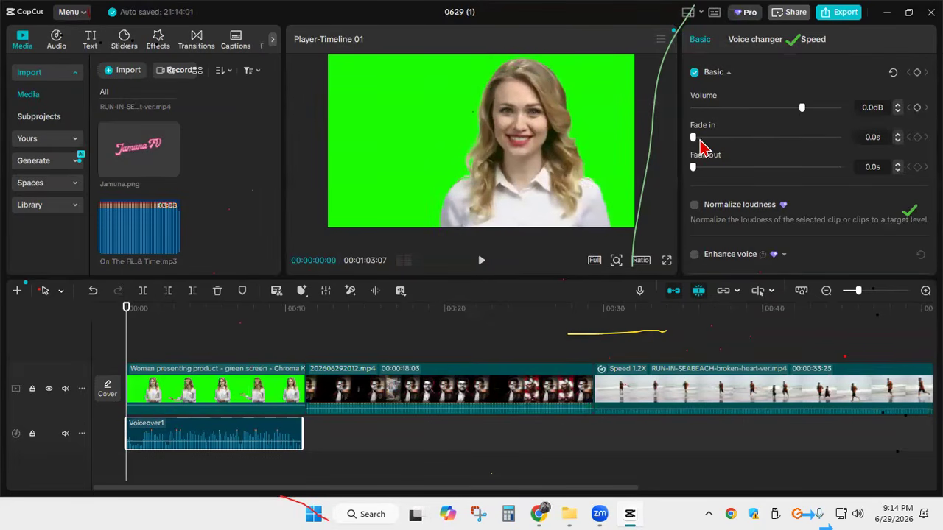
left_click_drag(695, 139, 812, 138)
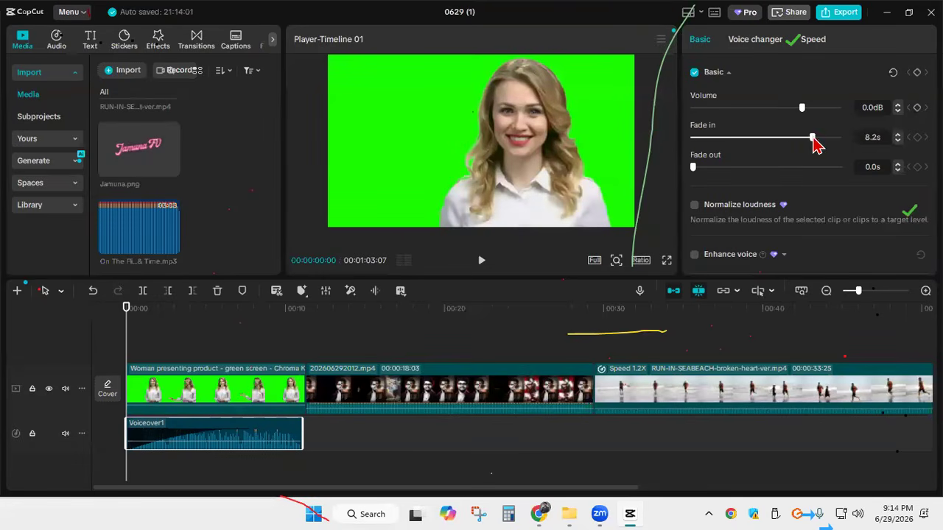
mouse_move(134, 448)
left_click_drag(812, 138, 670, 137)
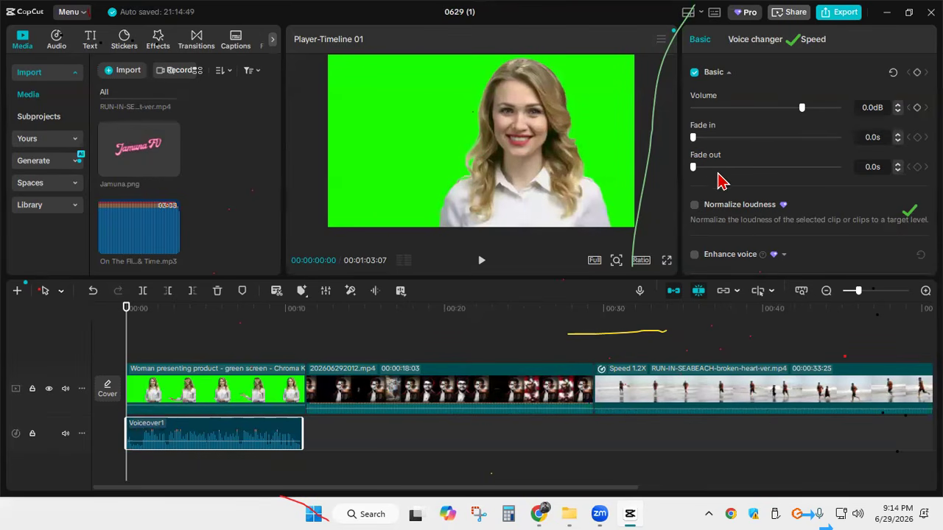
Set the voiceover's fade out to 4.6 s and return it to 0.0 s
left_click_drag(714, 172, 762, 169)
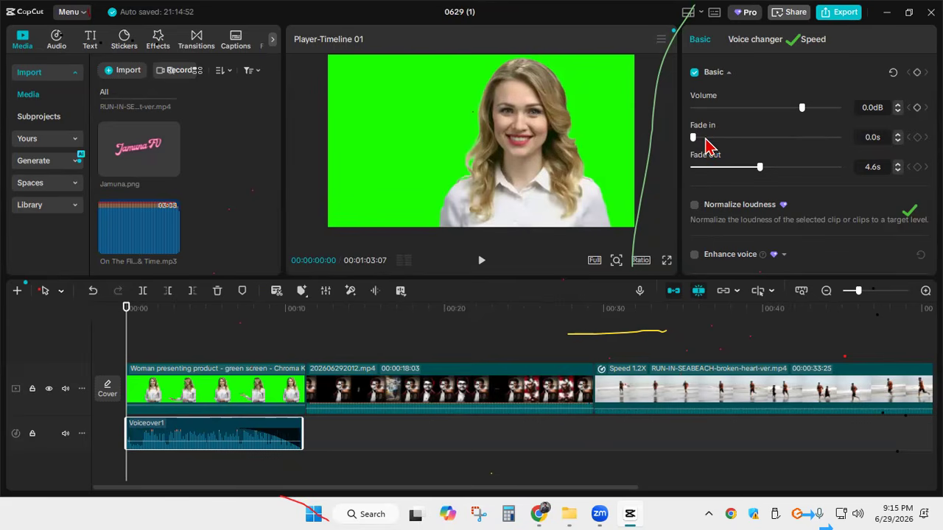
mouse_move(692, 137)
left_mouse_down()
mouse_move(783, 140)
mouse_move(689, 155)
left_mouse_up()
mouse_move(802, 109)
left_mouse_down()
mouse_move(665, 112)
mouse_move(806, 111)
left_mouse_up()
left_click_drag(760, 168, 670, 170)
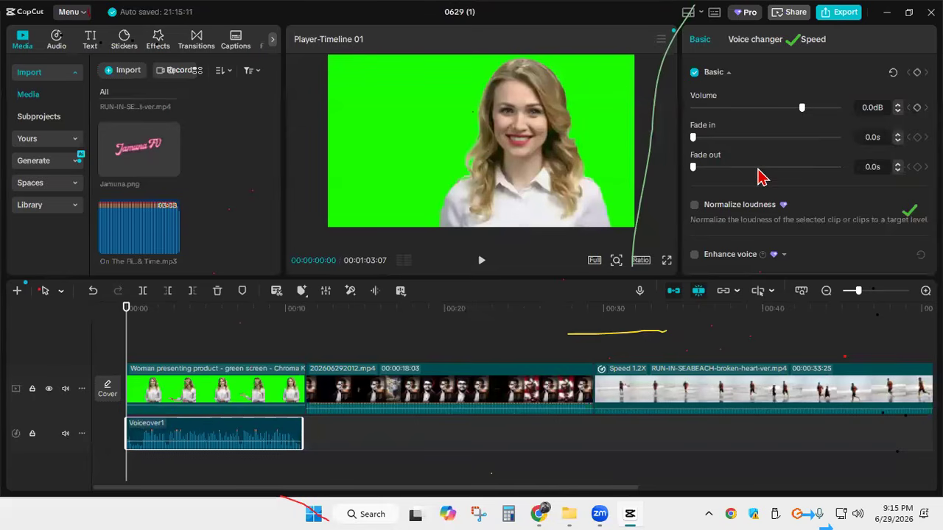
Look through the voiceover's enhancement and noise reduction options, the available voice filters and the voice characters
scroll(760, 177, "down", 3)
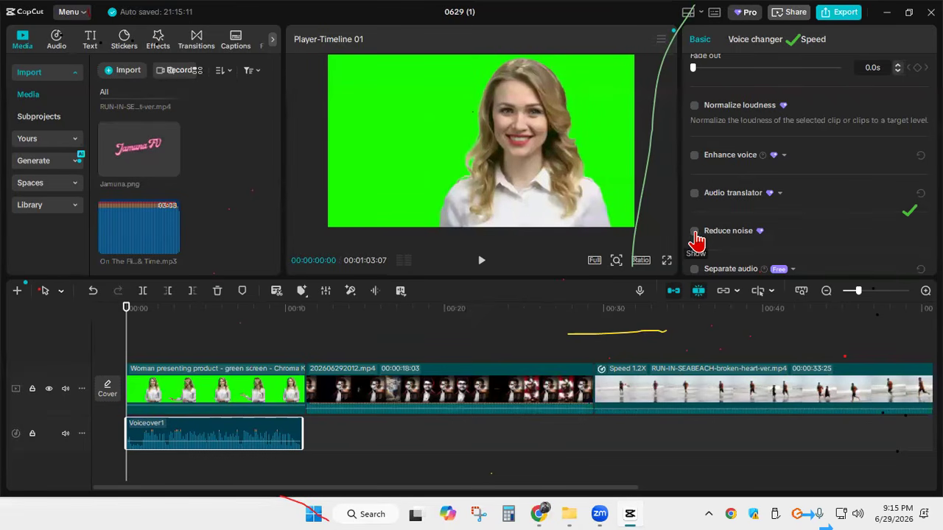
scroll(696, 228, "down", 2)
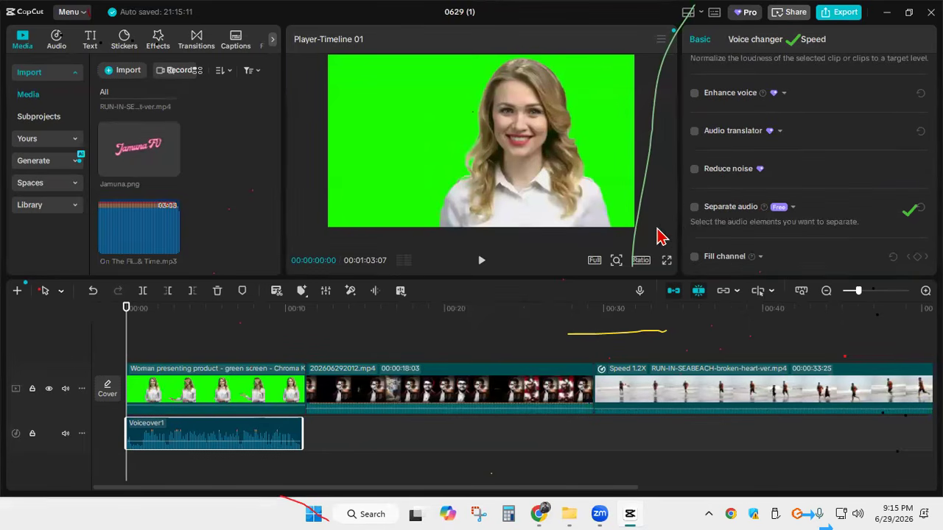
scroll(710, 140, "up", 3)
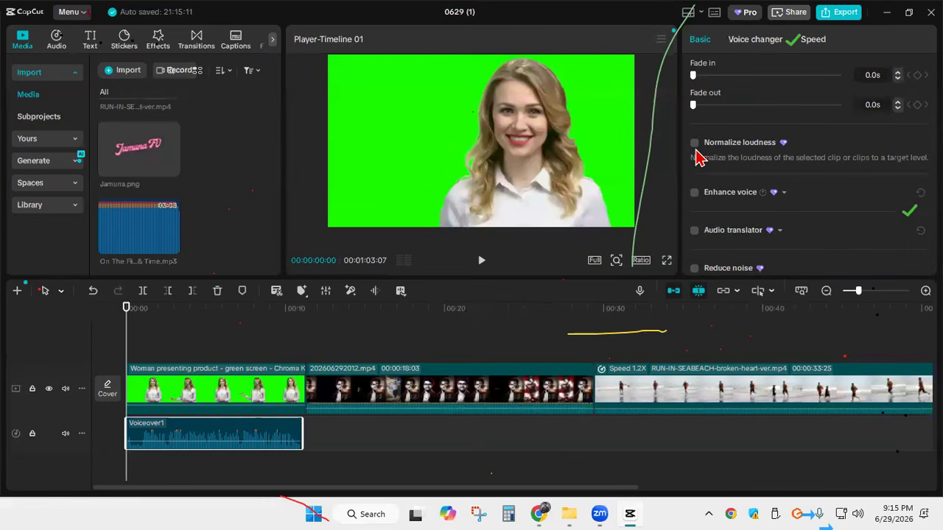
scroll(698, 157, "up", 2)
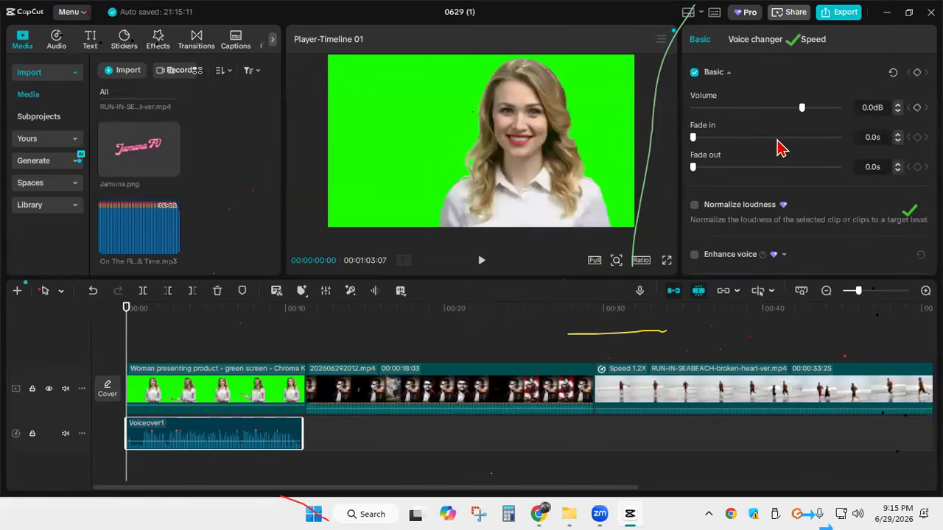
left_click(755, 42)
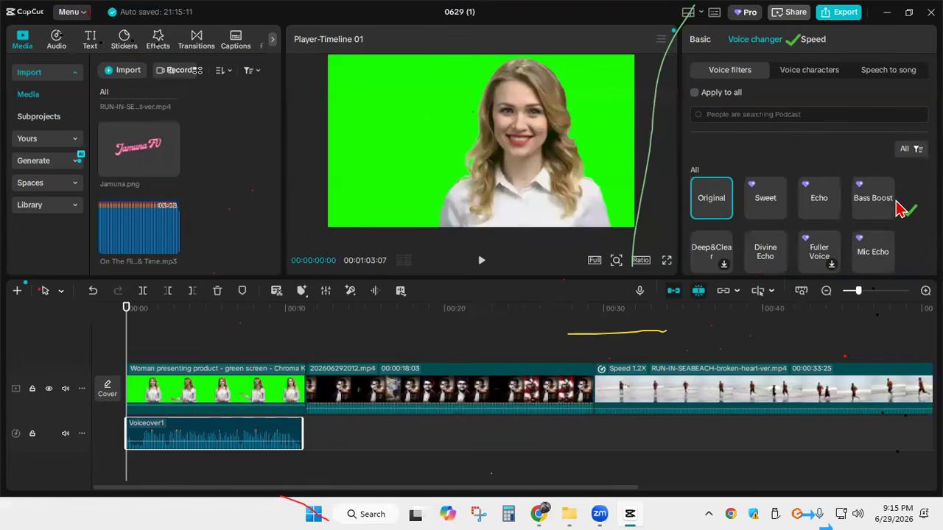
scroll(898, 208, "down", 1)
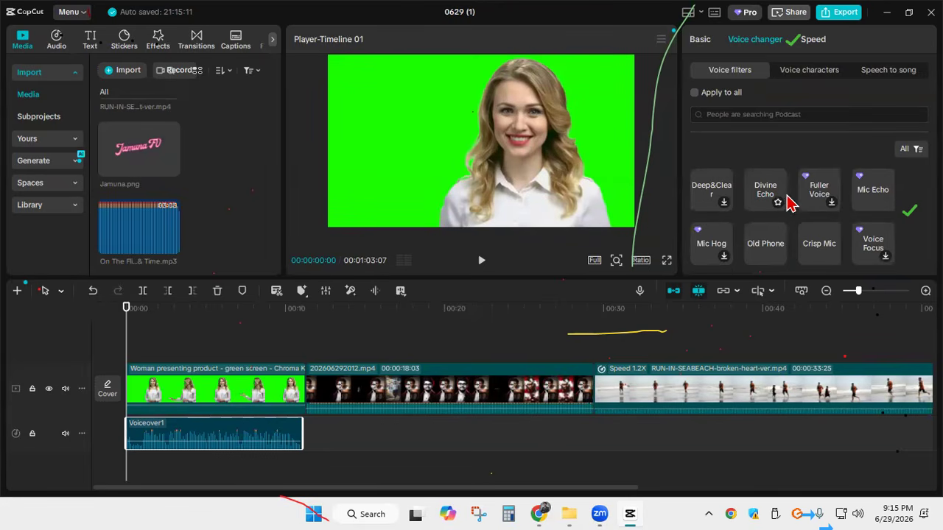
scroll(773, 206, "down", 1)
scroll(740, 215, "up", 2)
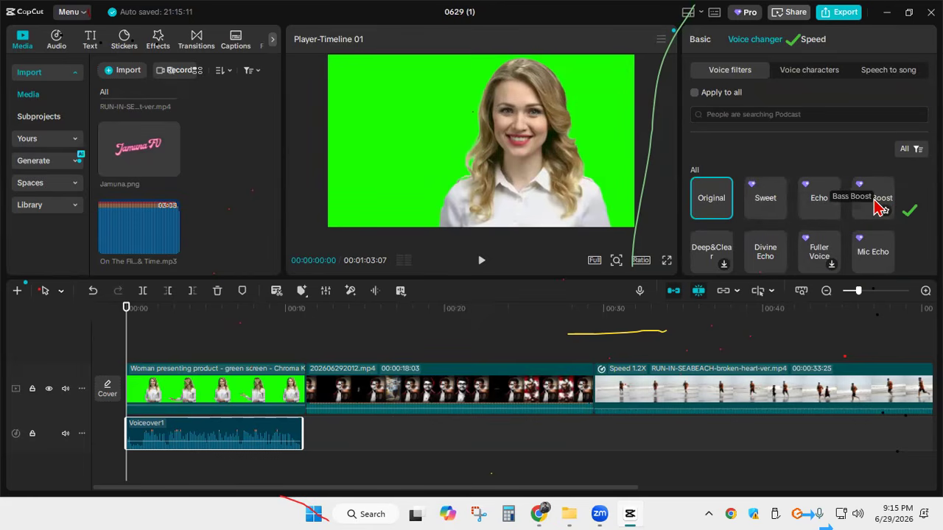
left_click(801, 74)
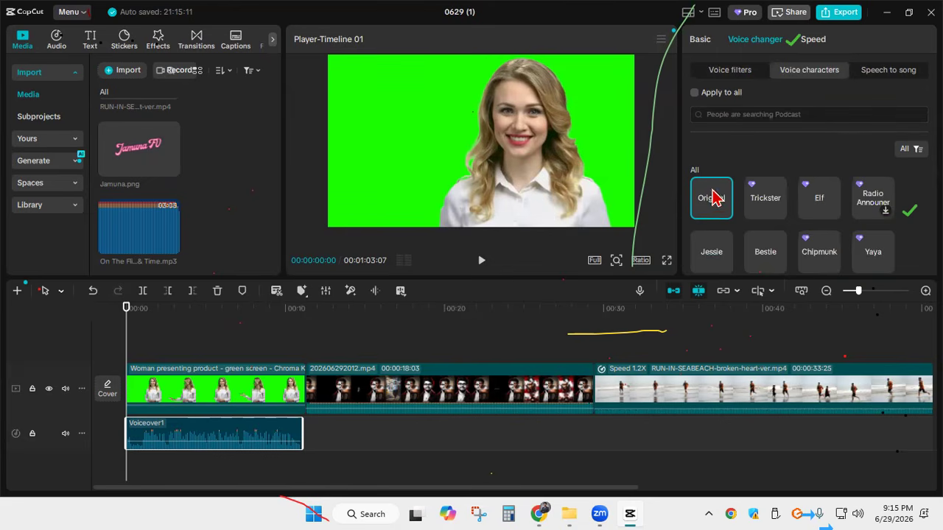
left_click(730, 73)
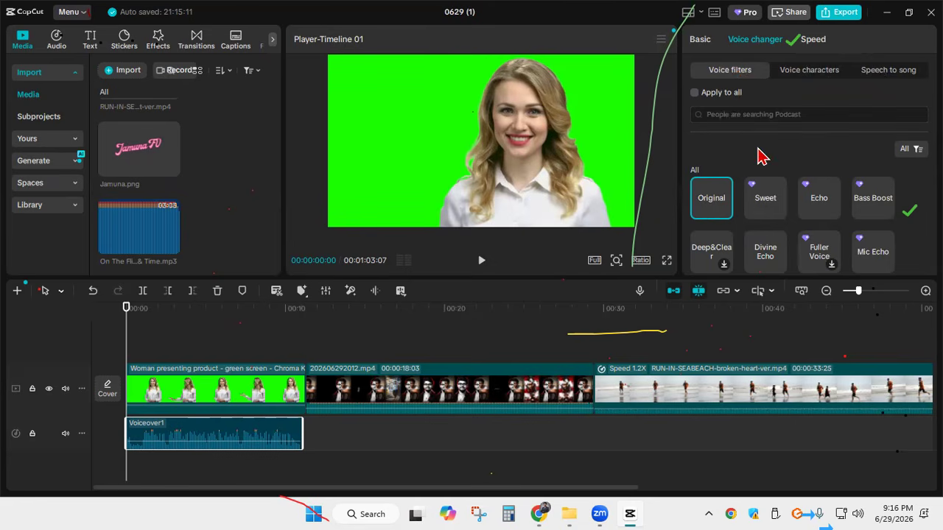
Try the Mic Hog, Old Phone and Super Bass voice filters on the voiceover
scroll(803, 197, "down", 1)
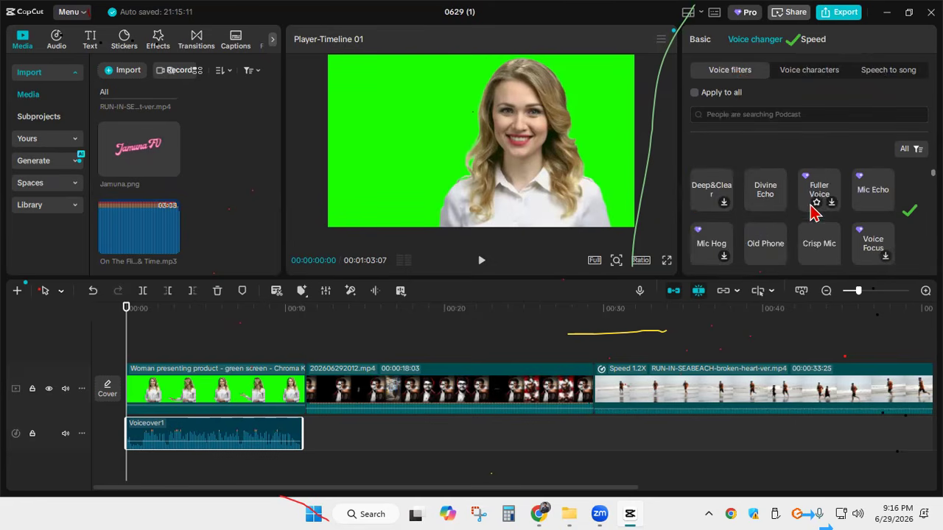
left_click(718, 246)
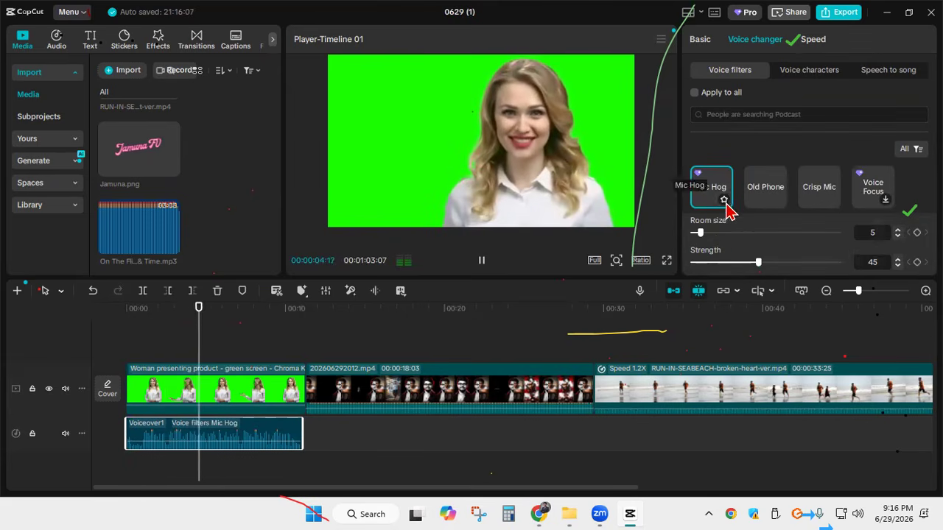
left_click(766, 198)
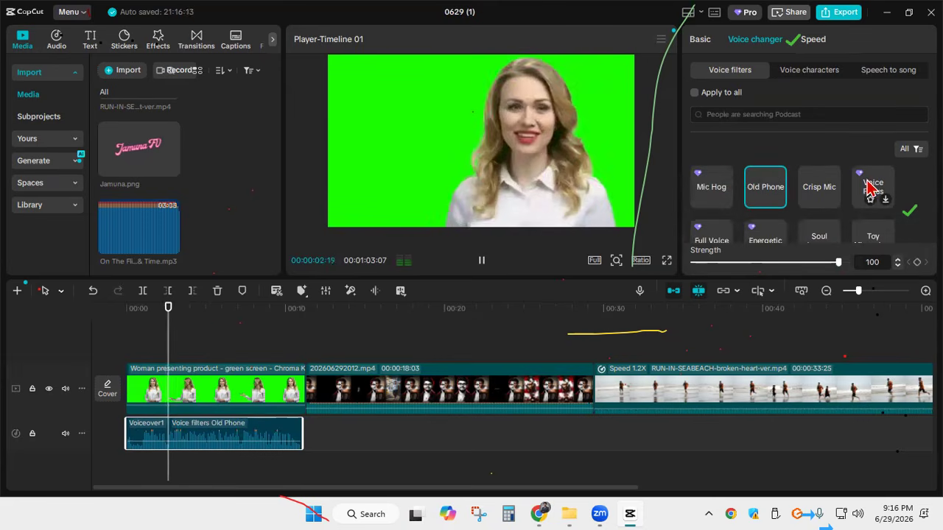
scroll(832, 221, "down", 3)
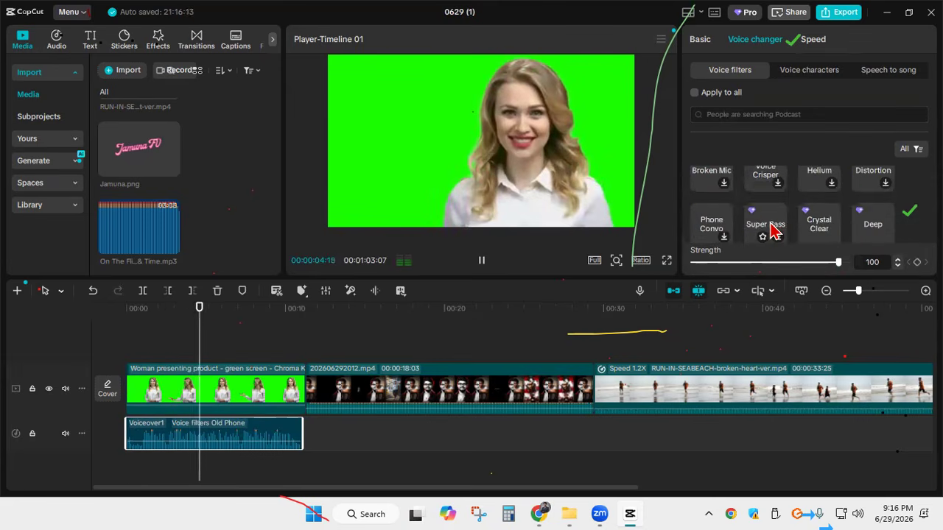
left_click(766, 230)
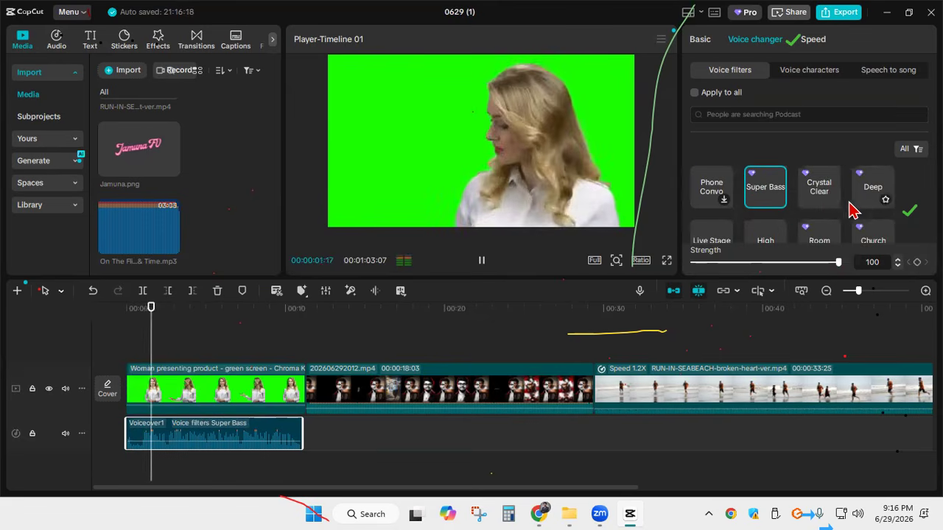
Try the Drowned Out, Backpack Radio, Echo Plus and 1950s Announcer voice filters on the voiceover
scroll(832, 210, "down", 3)
left_click(769, 221)
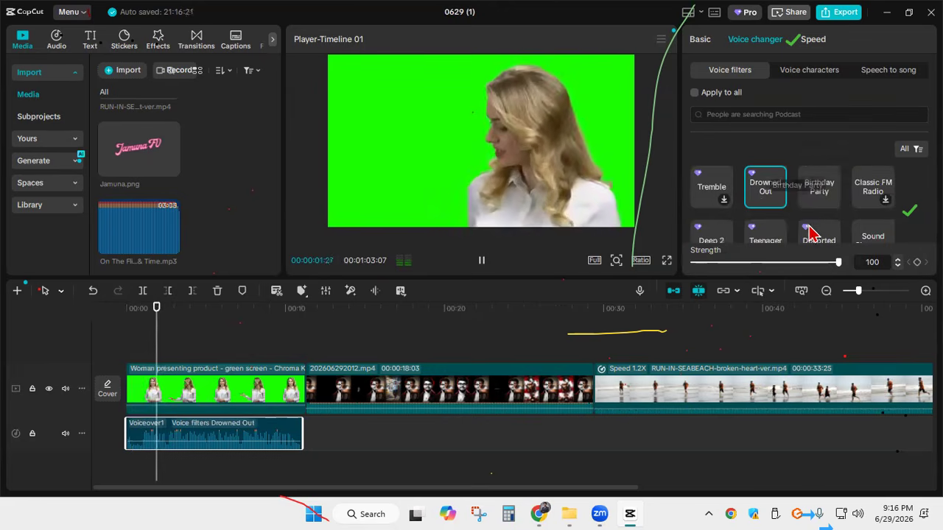
scroll(803, 218, "down", 3)
left_click(770, 225)
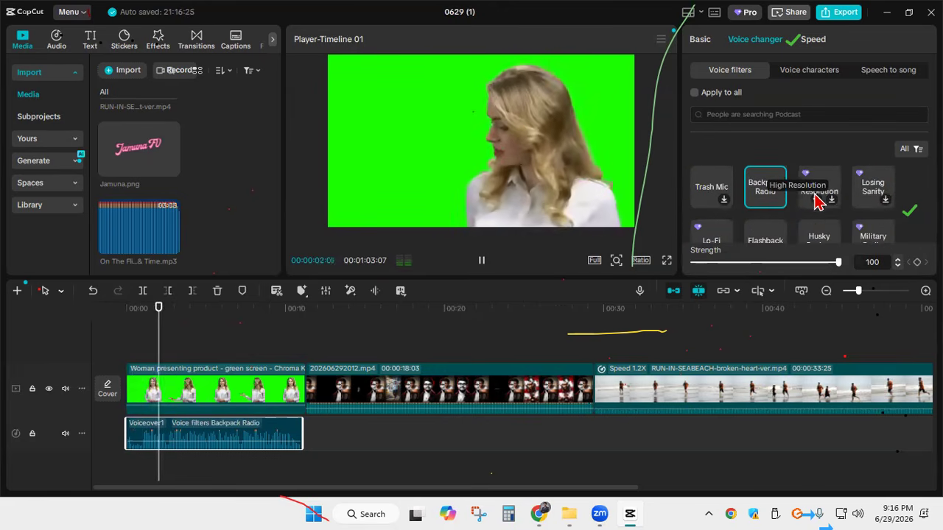
scroll(816, 205, "down", 3)
left_click(769, 229)
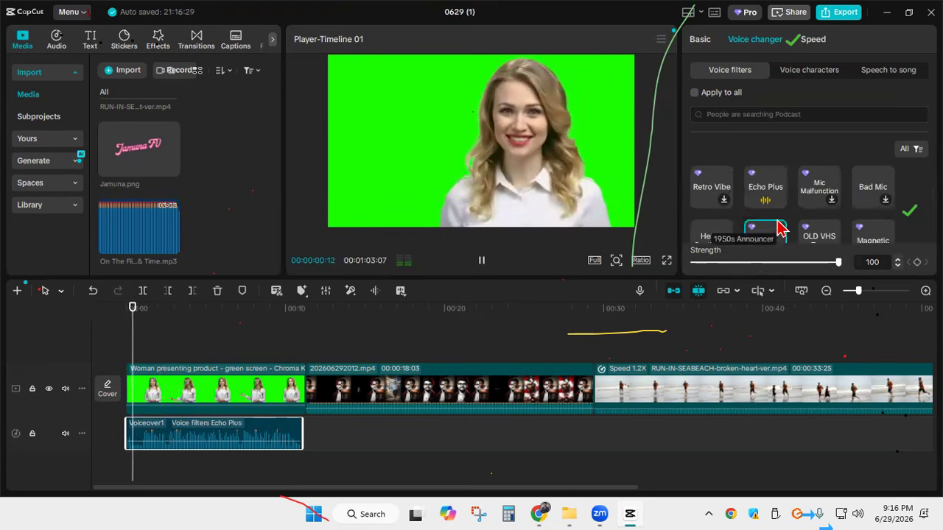
left_click(777, 230)
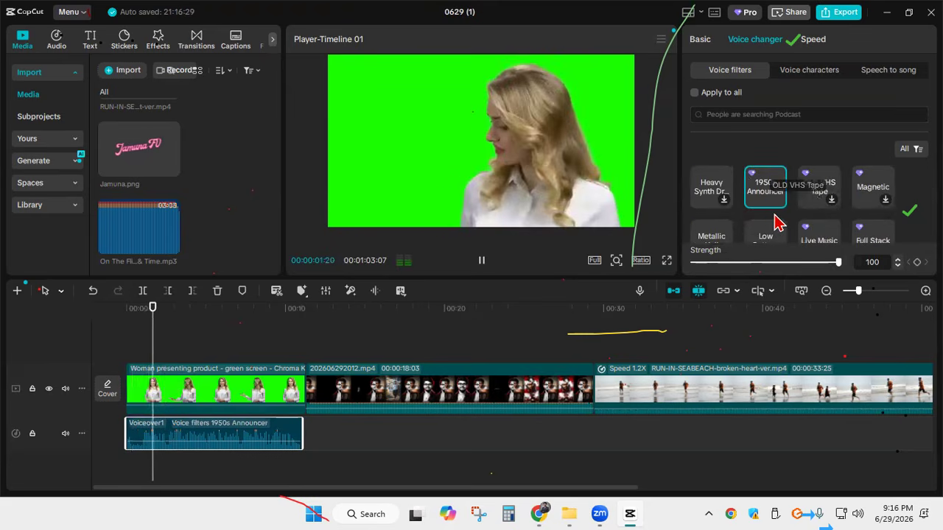
Apply the Vocal Enhancement voice filter to the voiceover
scroll(772, 208, "down", 1)
scroll(772, 210, "down", 1)
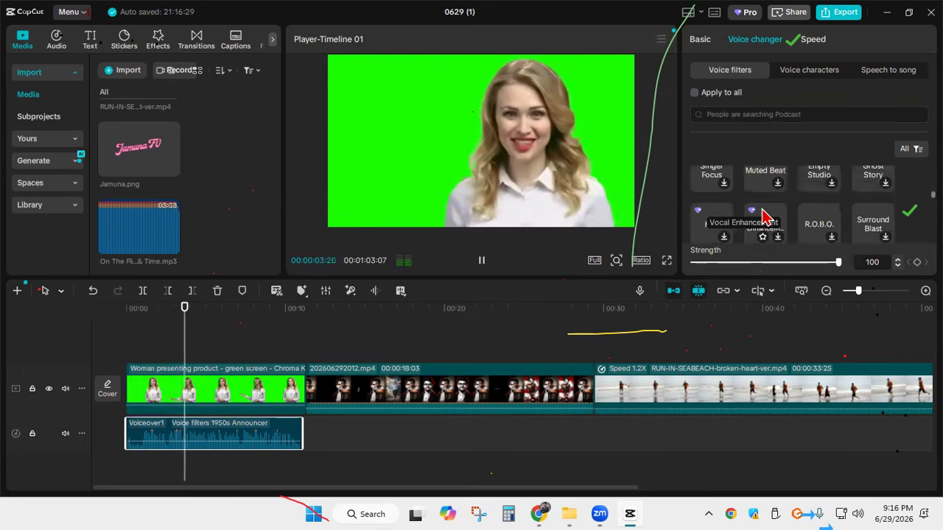
left_click(766, 218)
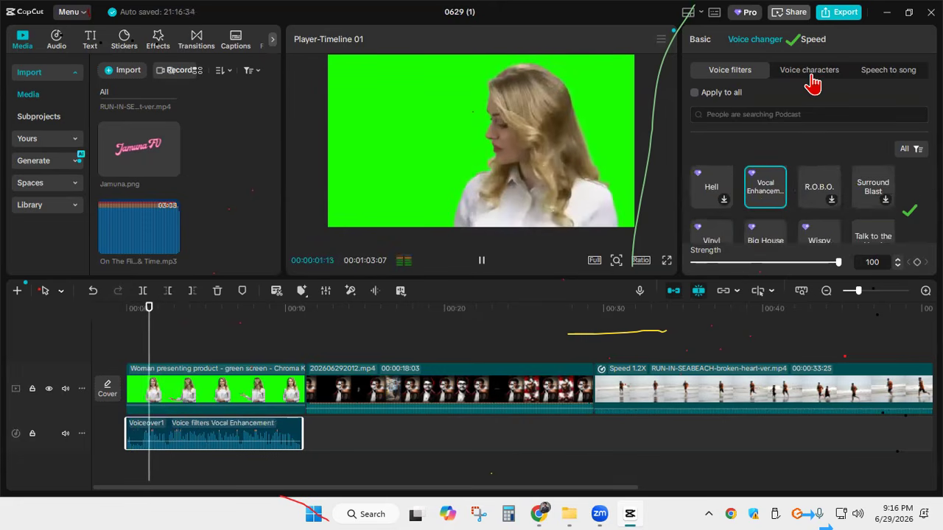
Try the Trickster and Radio Announcer voice characters on the voiceover and listen to each
left_click(810, 72)
left_click(769, 210)
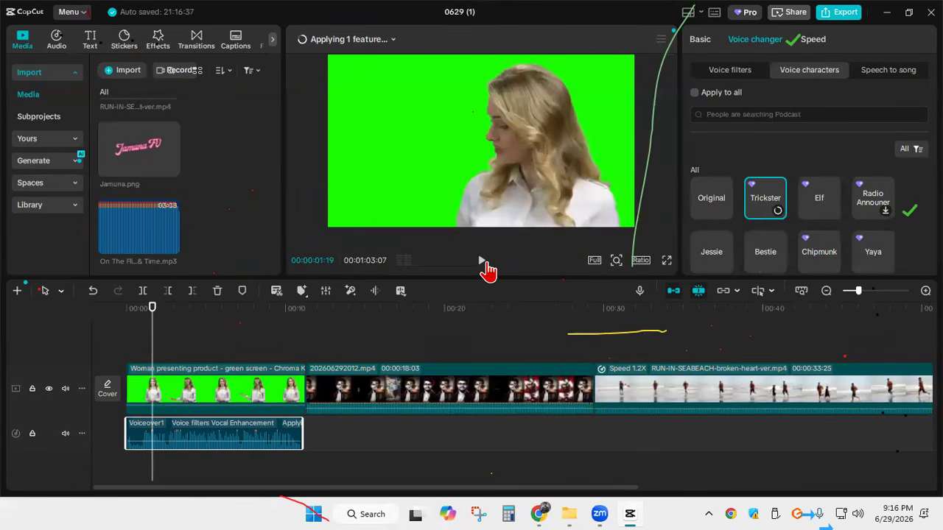
left_click(482, 262)
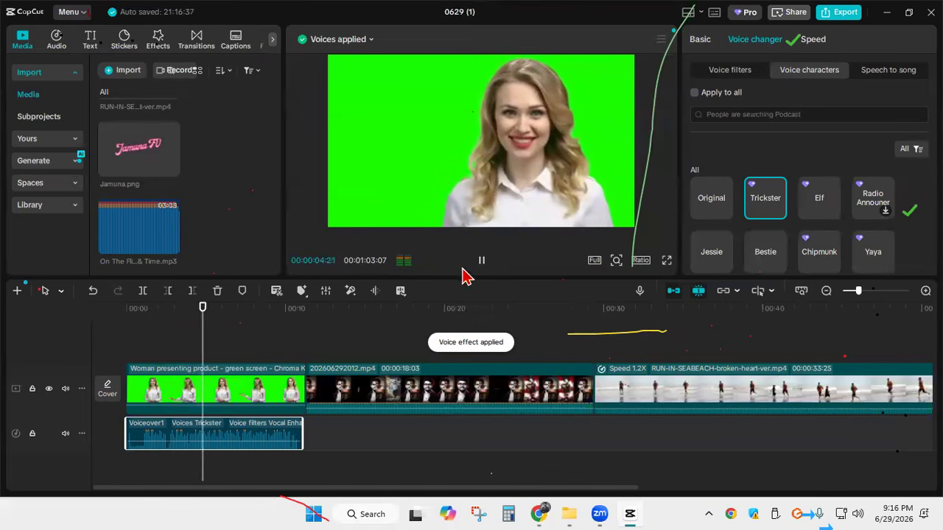
left_click(483, 262)
left_click_drag(221, 319, 168, 319)
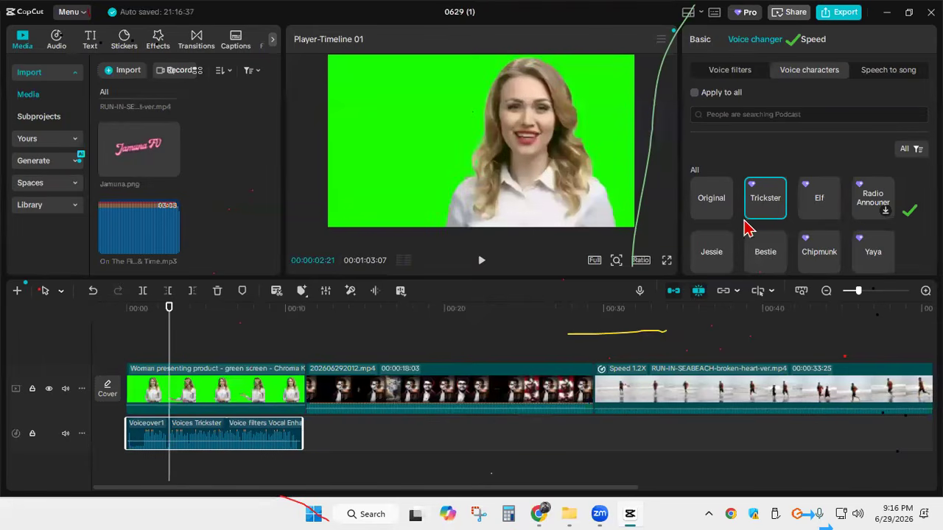
left_click(865, 206)
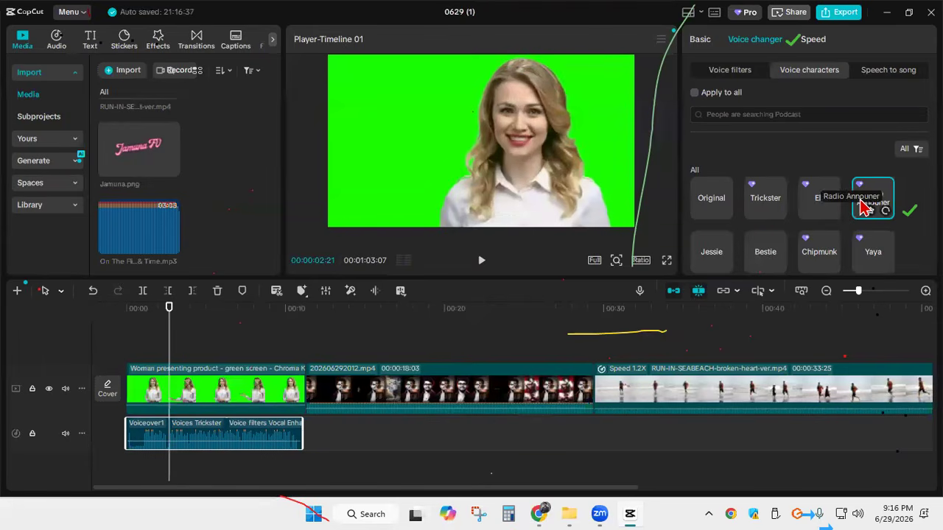
left_click(479, 265)
Apply the Jessie voice character to the voiceover and play the result
scroll(787, 176, "down", 2)
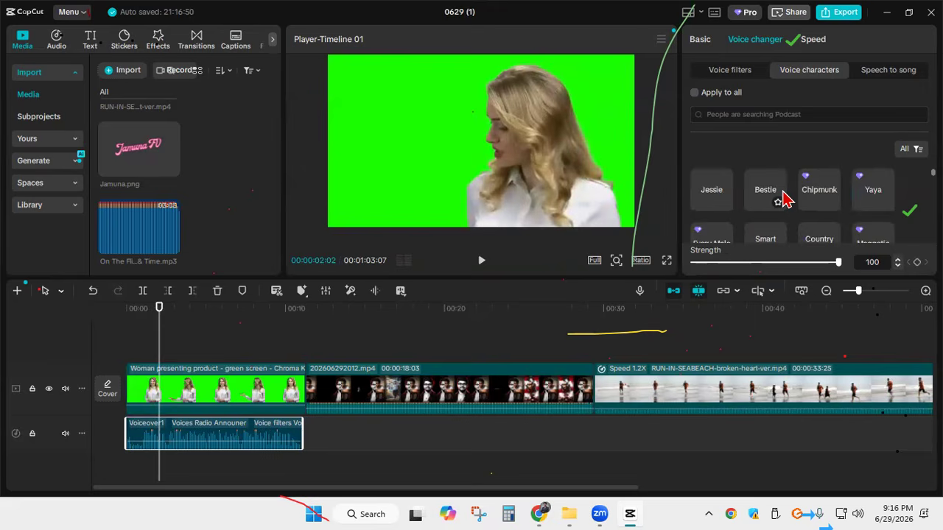
left_click(707, 198)
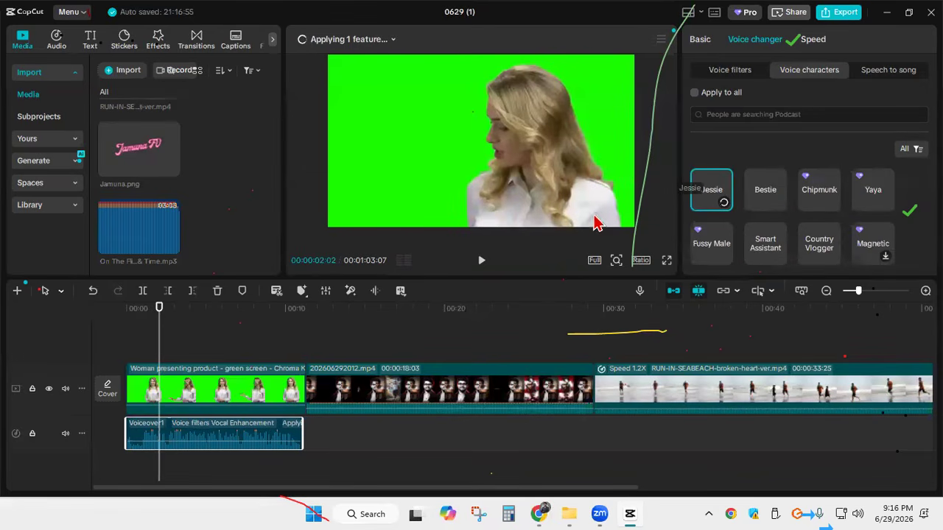
left_click(483, 263)
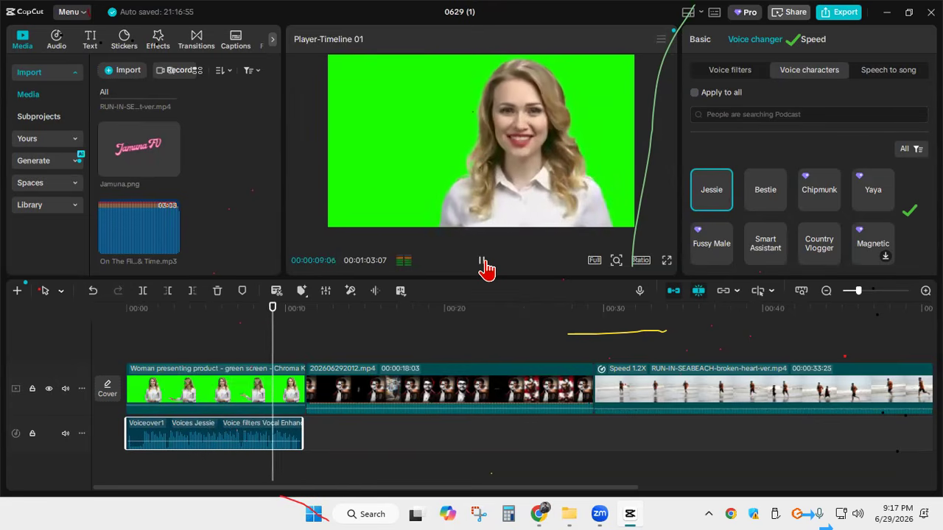
left_click(482, 262)
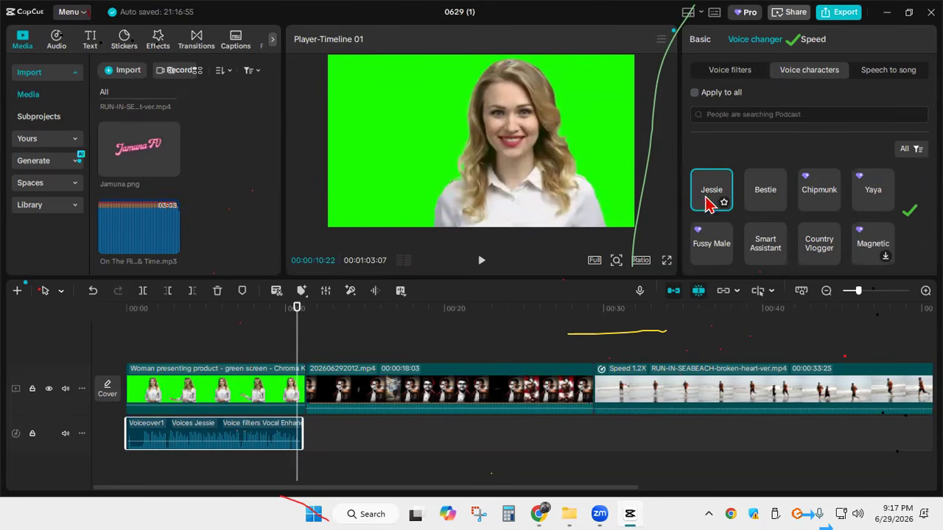
scroll(718, 195, "up", 2)
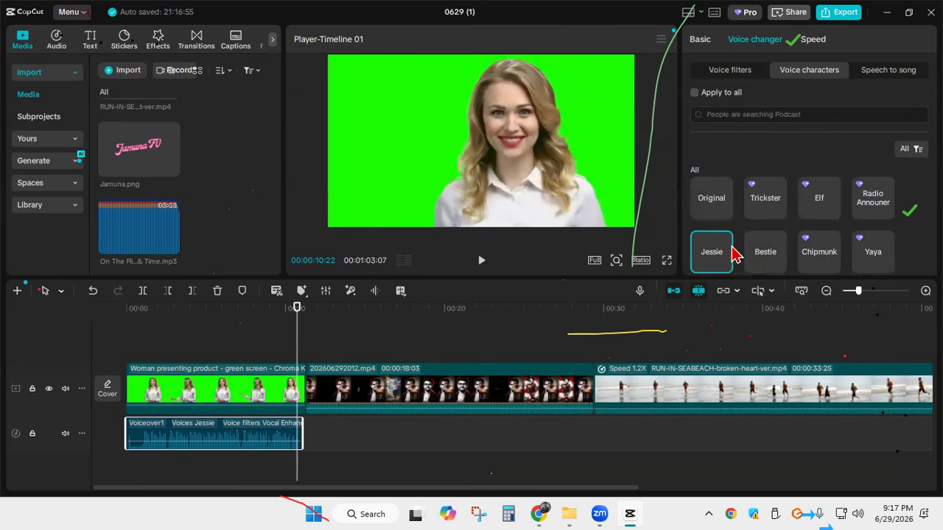
scroll(766, 257, "down", 2)
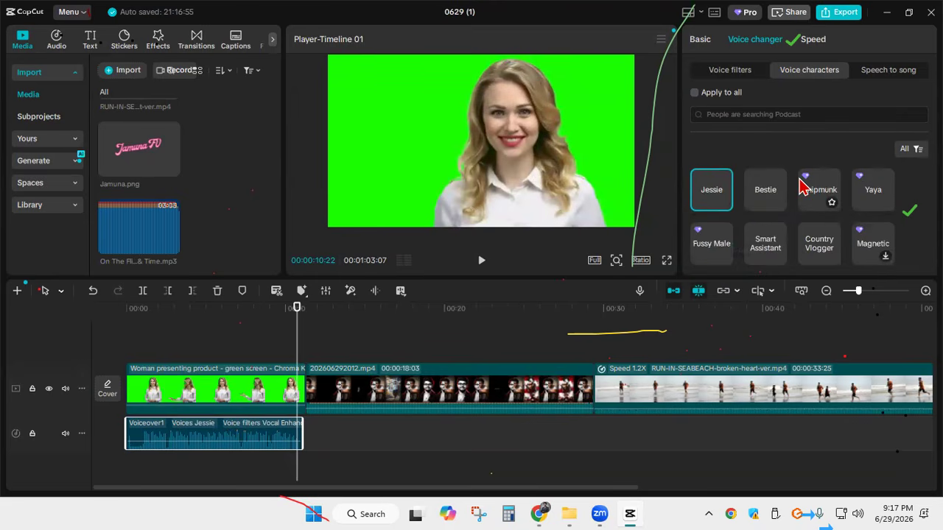
scroll(759, 193, "down", 2)
scroll(707, 221, "up", 4)
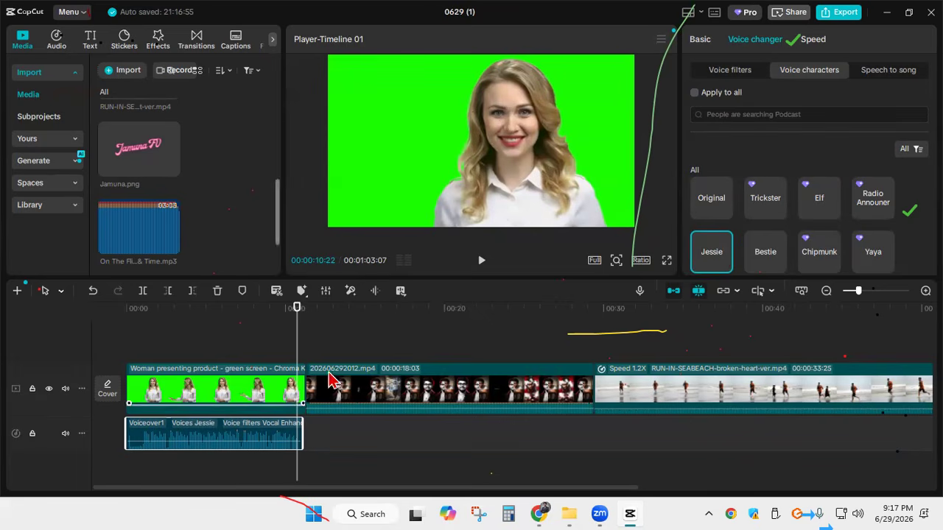
Move the playhead to 00:00:06:27 and select the green-screen presenter clip on the timeline
left_click_drag(278, 340, 235, 341)
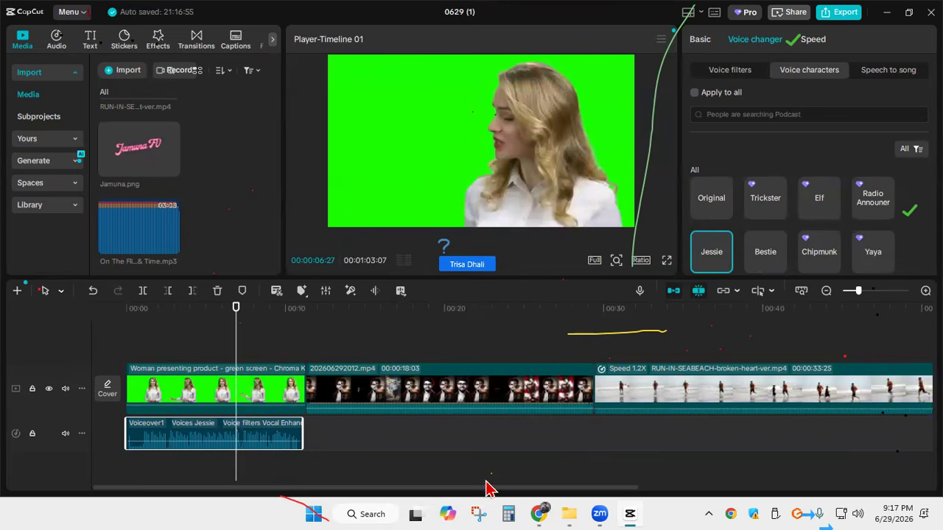
left_click_drag(459, 488, 417, 483)
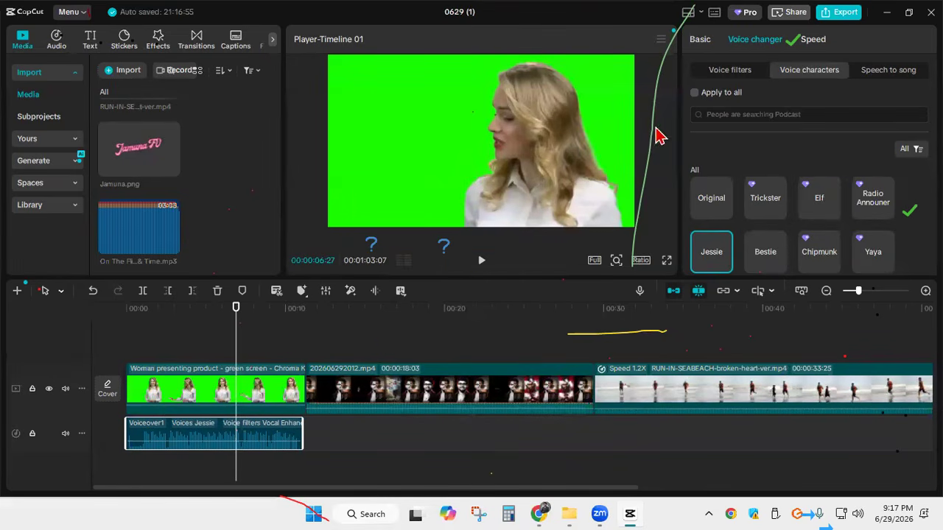
left_click(189, 384)
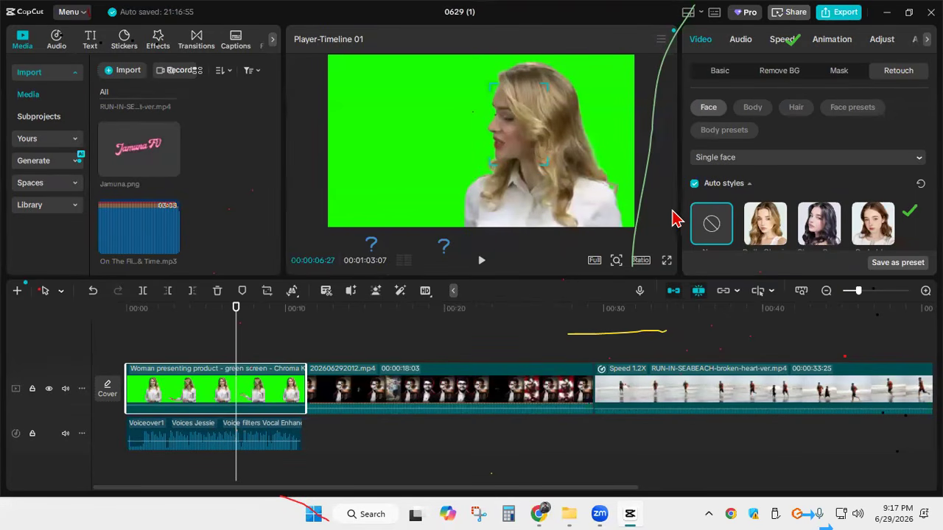
mouse_move(541, 510)
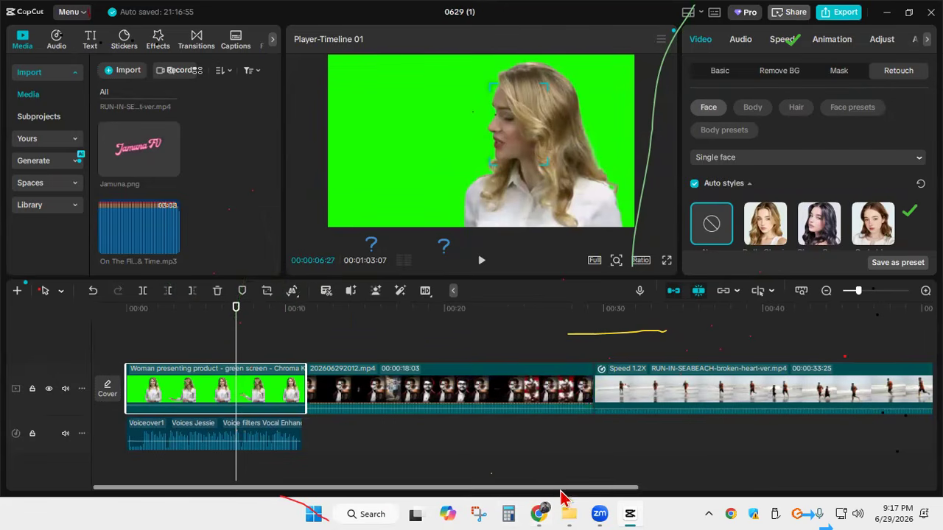
Switch to Chrome and search YouTube for the gfxmentor channel
left_click(540, 512)
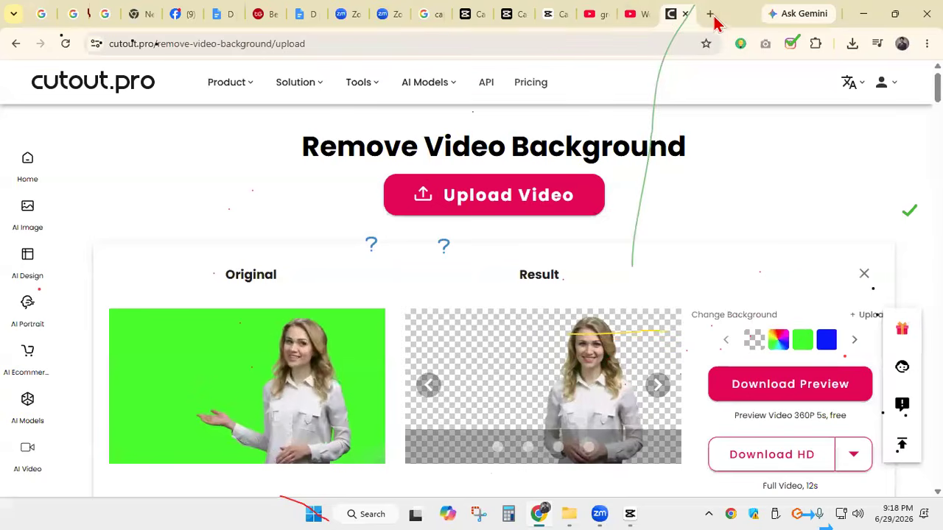
left_click(710, 15)
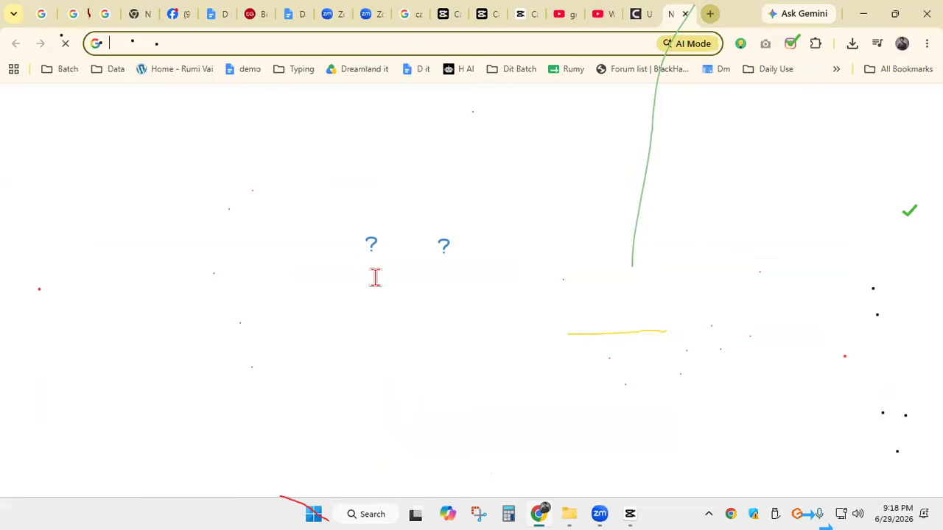
left_click(313, 273)
left_click(566, 16)
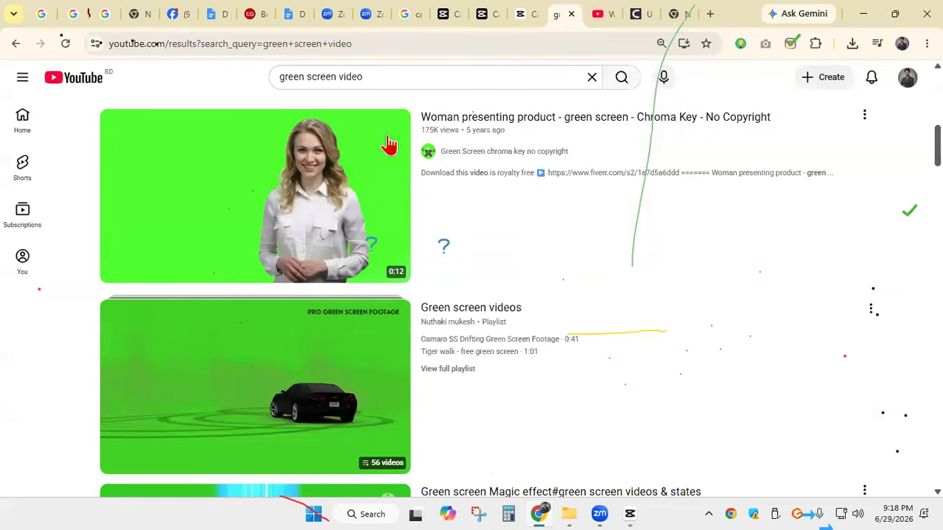
left_click(592, 77)
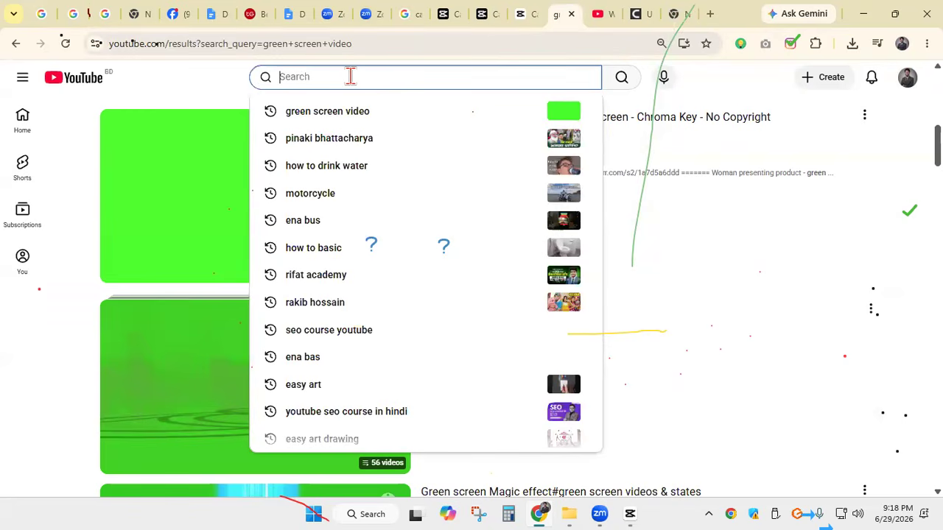
type("GFX")
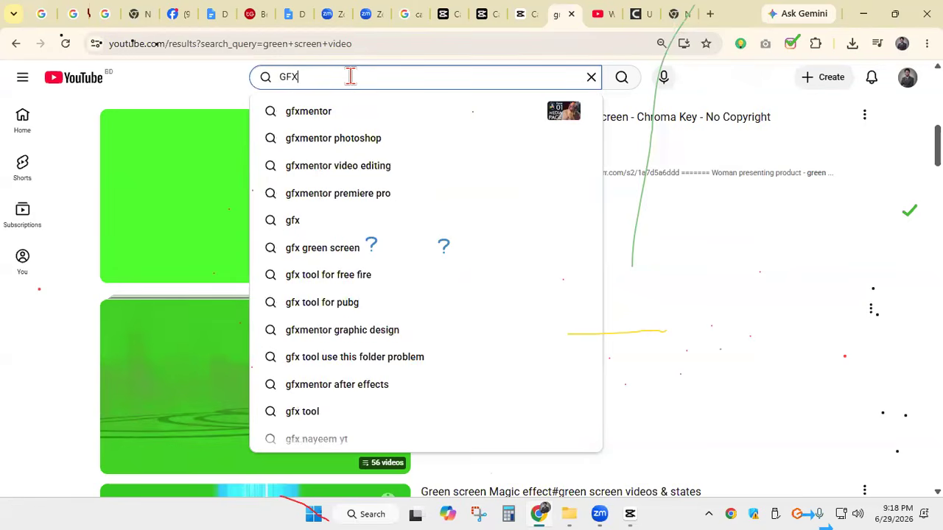
left_click(324, 114)
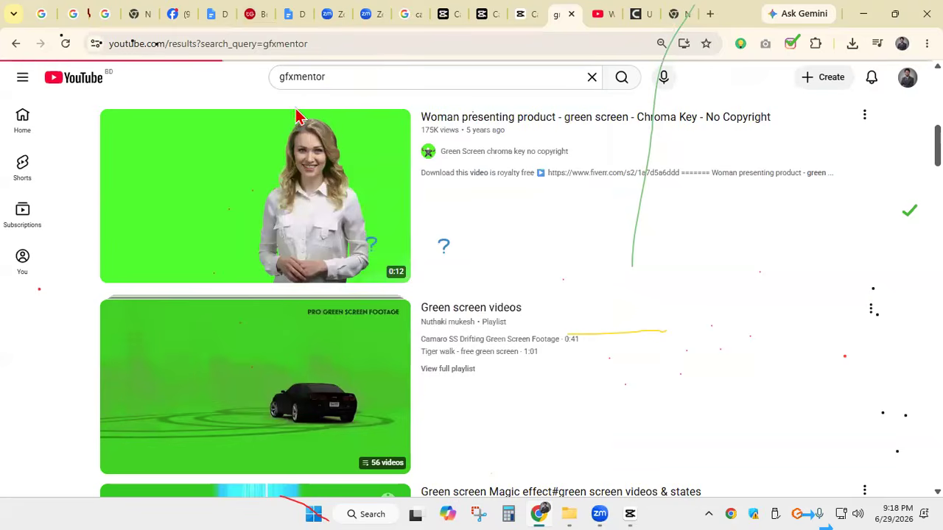
Open the Adobe Premiere Pro CC Course playlist from the GFXMentor results and skim through the Class 1 video
scroll(413, 199, "down", 4)
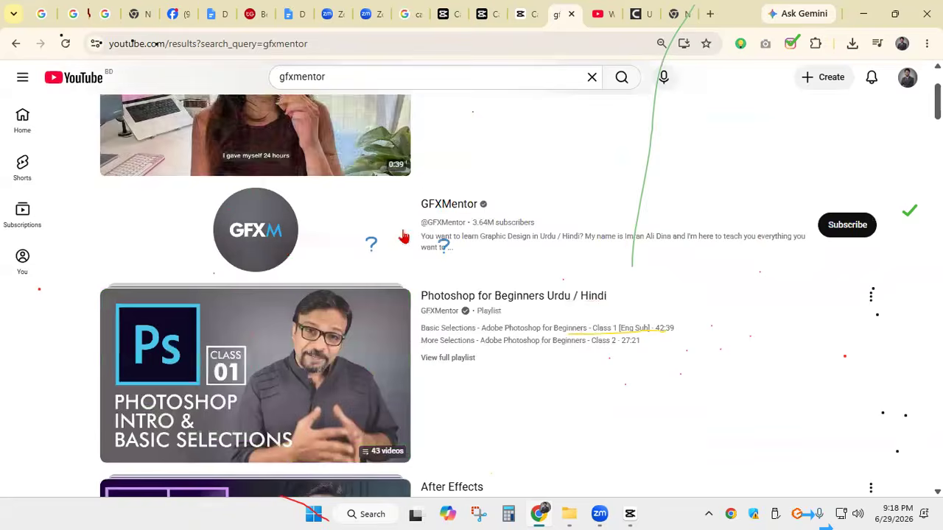
scroll(410, 211, "down", 5)
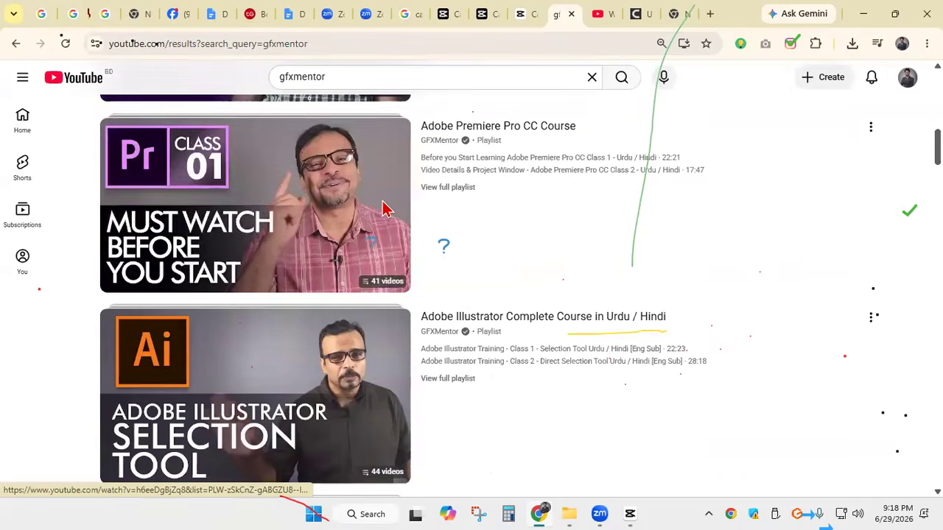
left_click(315, 146)
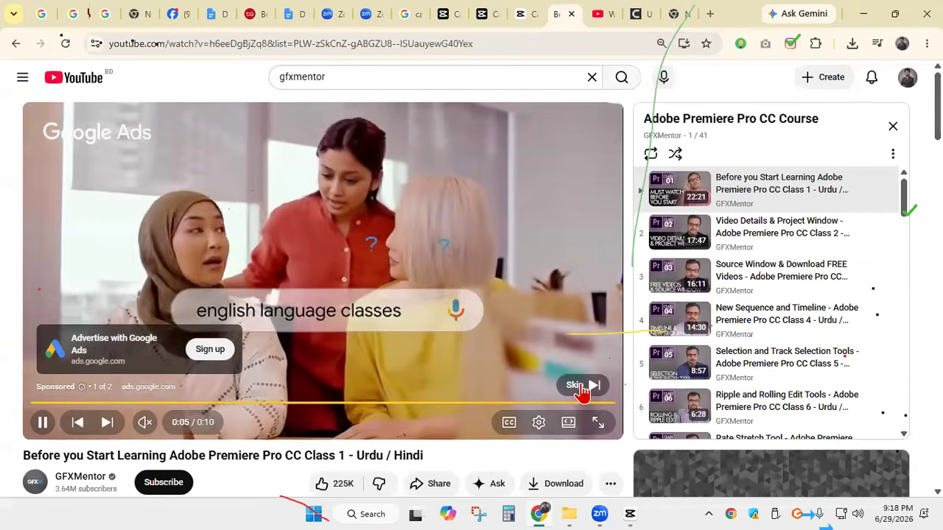
left_click(581, 385)
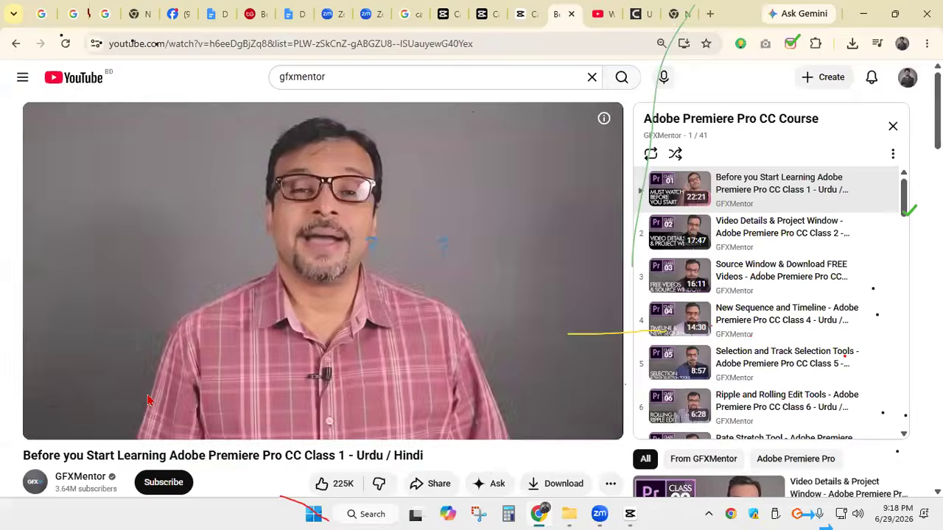
left_click_drag(33, 404, 494, 405)
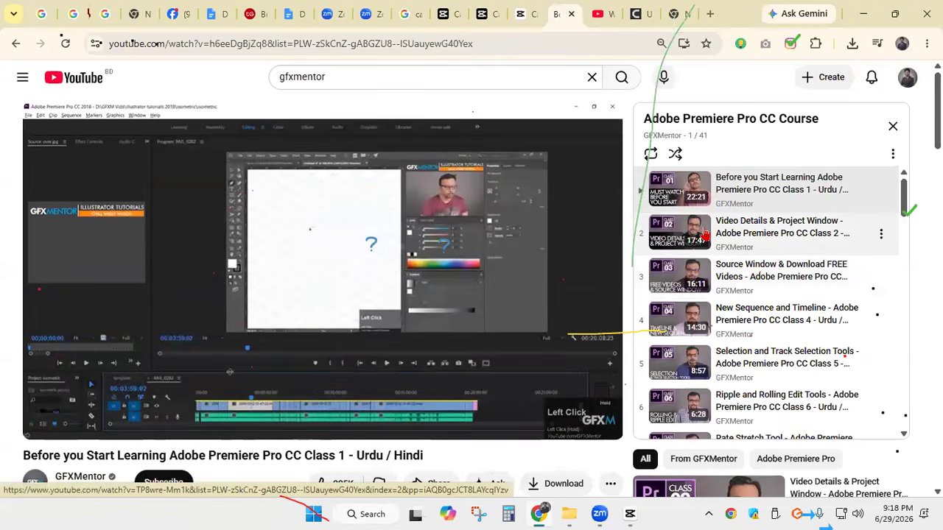
Skim the Class 2 video on video details and the project window, then return to the search results
left_click(709, 233)
left_click_drag(95, 404, 412, 403)
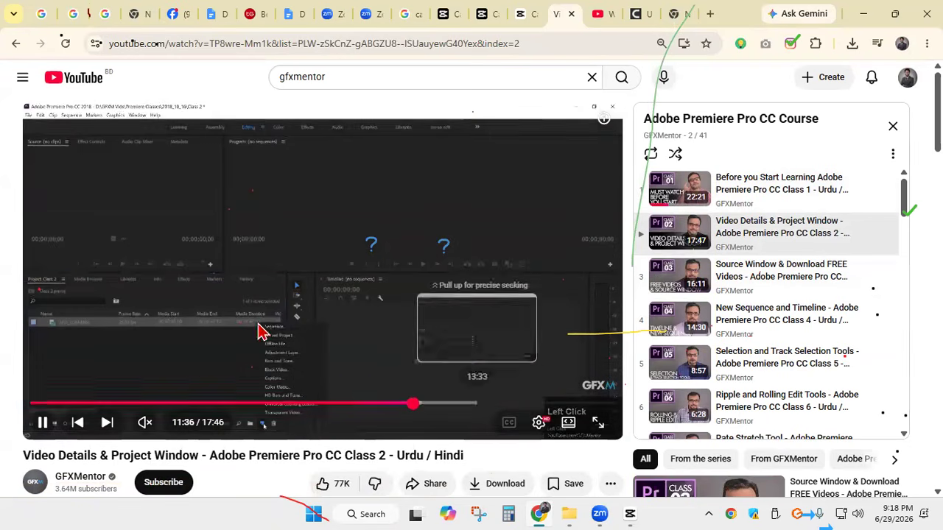
left_click(16, 44)
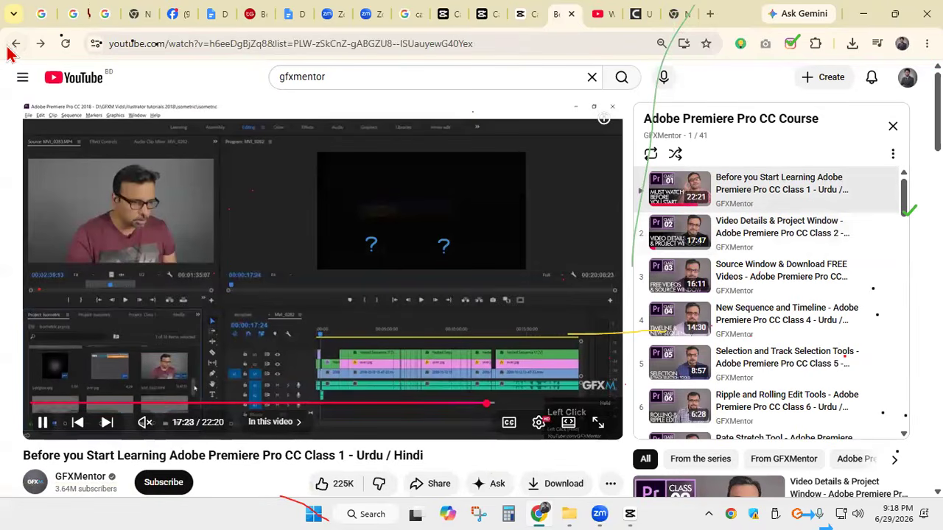
left_click(15, 44)
Open the Photoshop for Beginners Urdu / Hindi playlist and skim through the Basic Selections Class 1 video
scroll(467, 185, "up", 8)
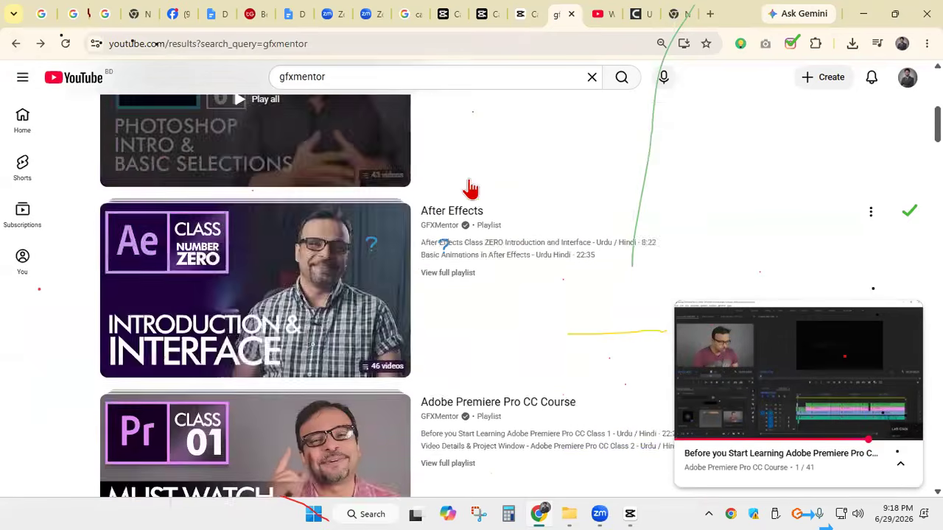
scroll(420, 189, "down", 4)
left_click(404, 194)
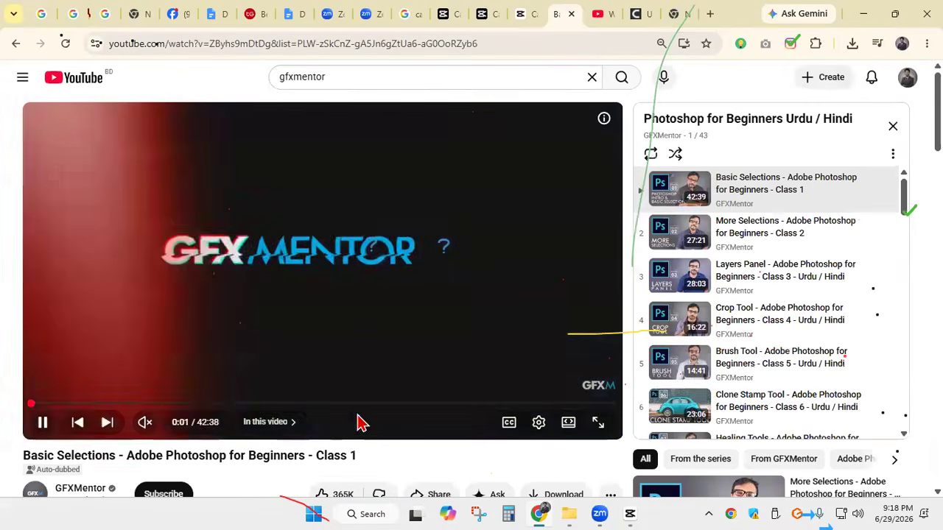
left_click_drag(251, 405, 338, 410)
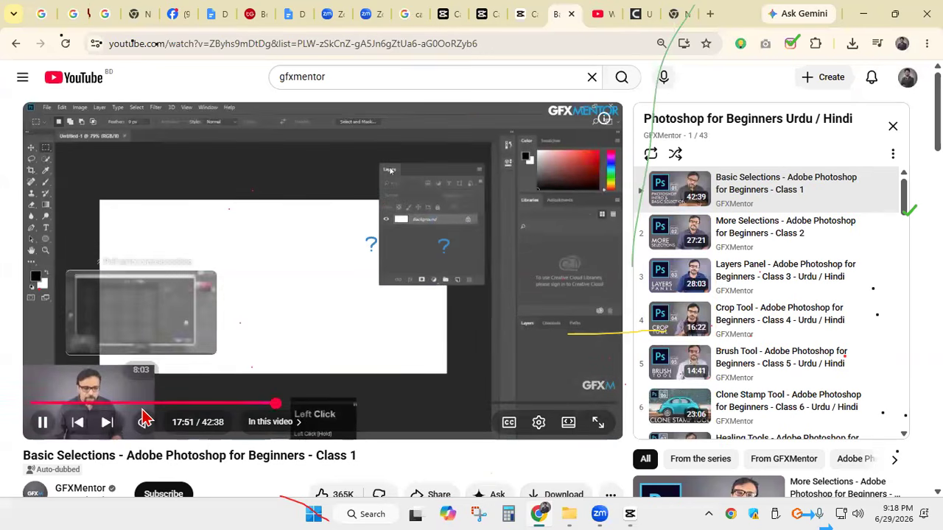
left_click_drag(333, 405, 407, 405)
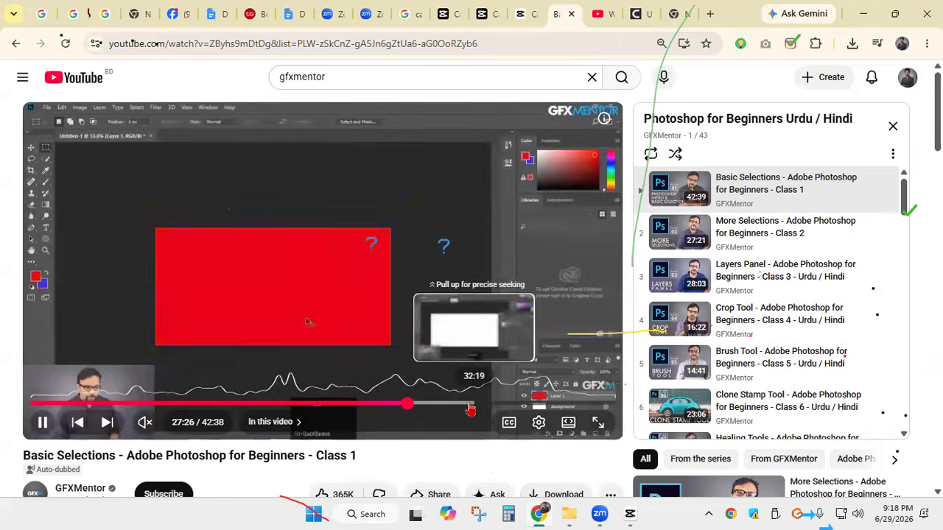
left_click(533, 404)
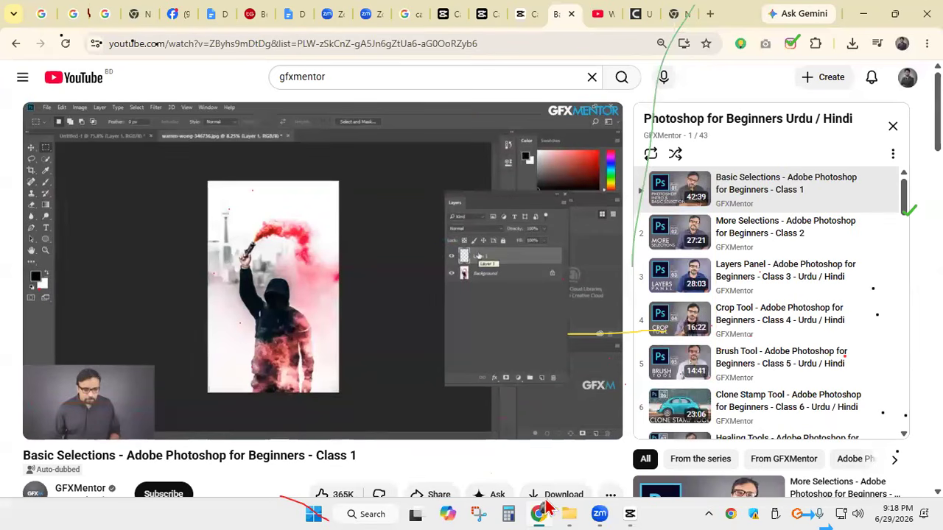
Switch back to CapCut, delete the green-screen presenter clip, and add a fresh copy from the media library to the timeline start
left_click(632, 508)
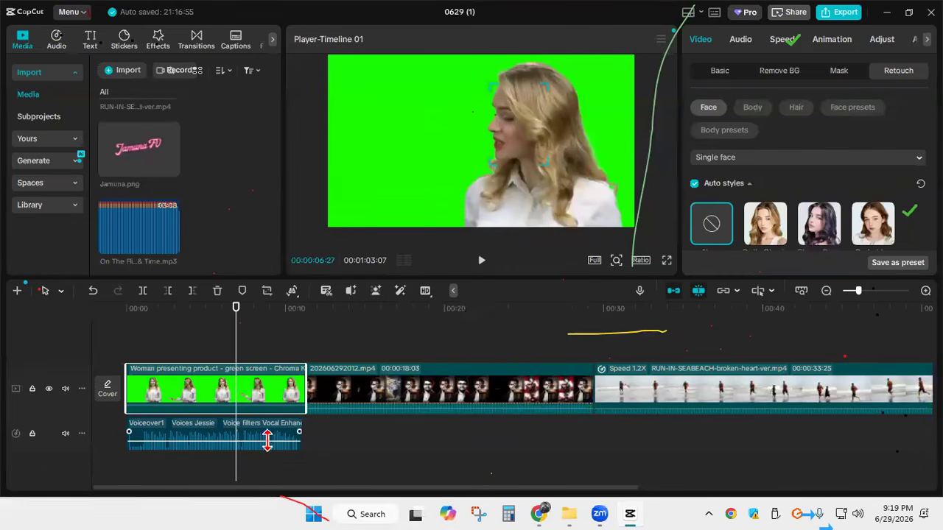
key("Delete")
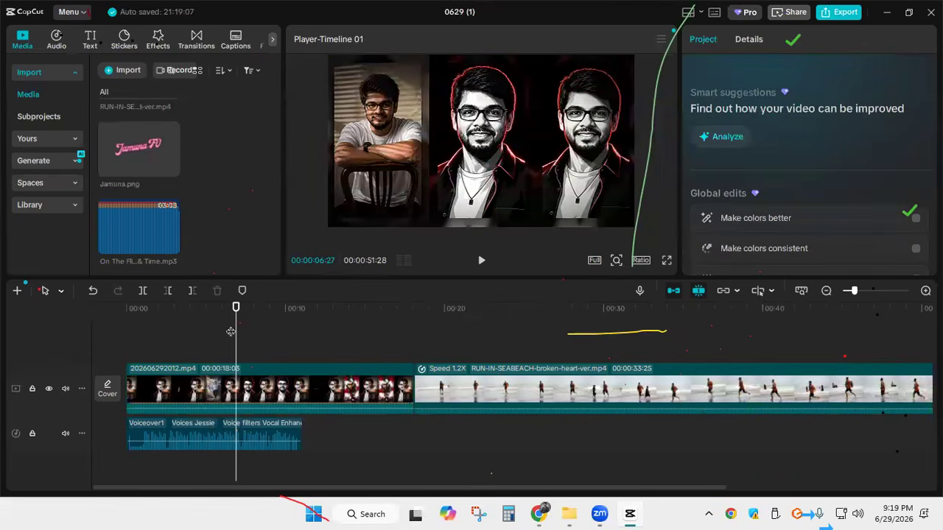
scroll(173, 177, "up", 5)
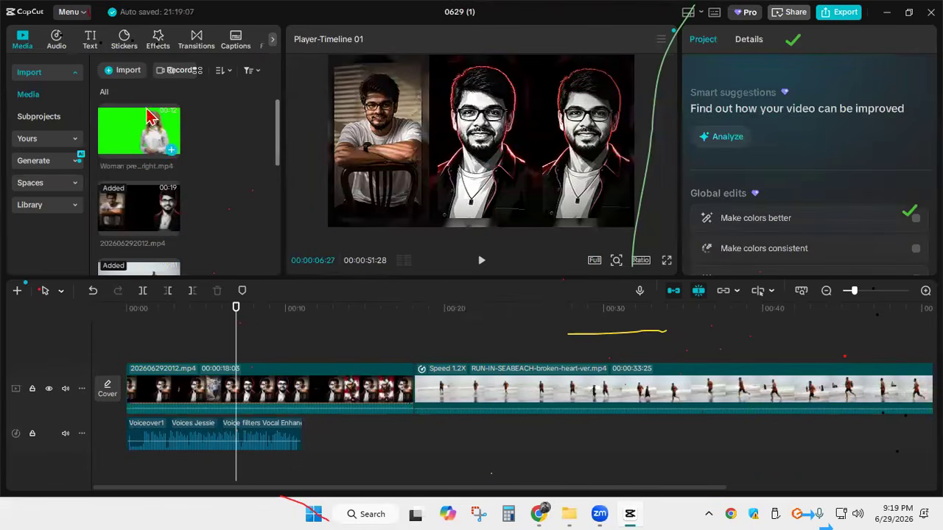
left_click(173, 151)
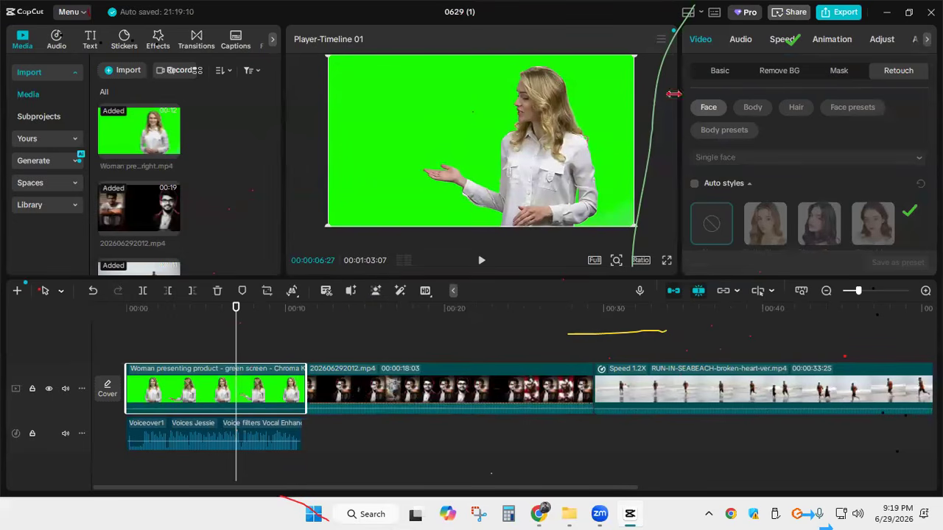
left_click(427, 396)
left_click(251, 382)
Add a rectangle mask to the green-screen clip and enlarge and shift it to frame the presenter
left_click(840, 71)
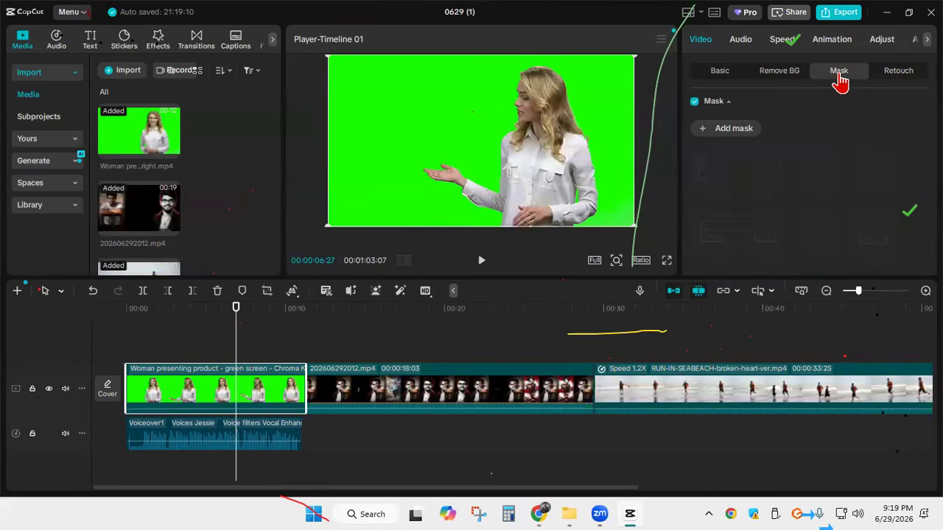
left_click(725, 133)
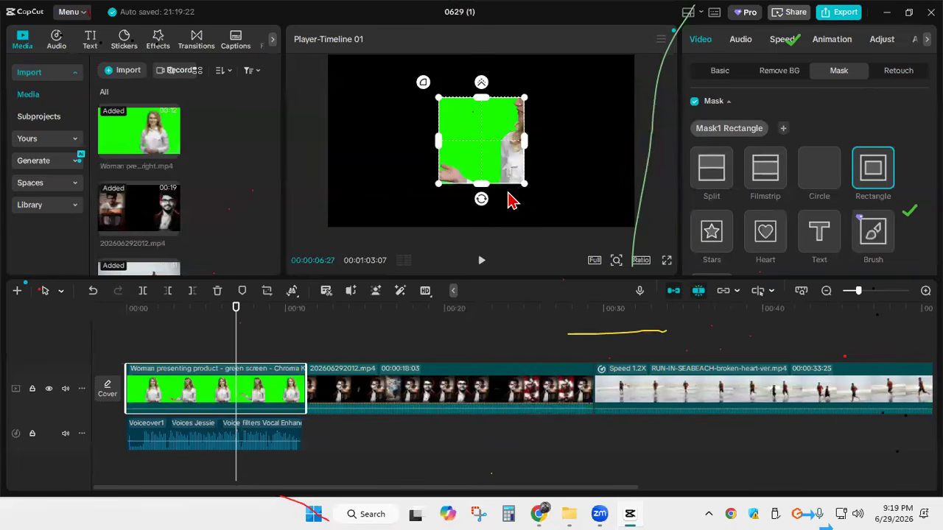
left_click_drag(525, 190, 552, 214)
left_click_drag(492, 167, 536, 160)
mouse_move(455, 205)
left_mouse_down()
mouse_move(431, 226)
mouse_move(444, 205)
mouse_move(452, 212)
left_mouse_up()
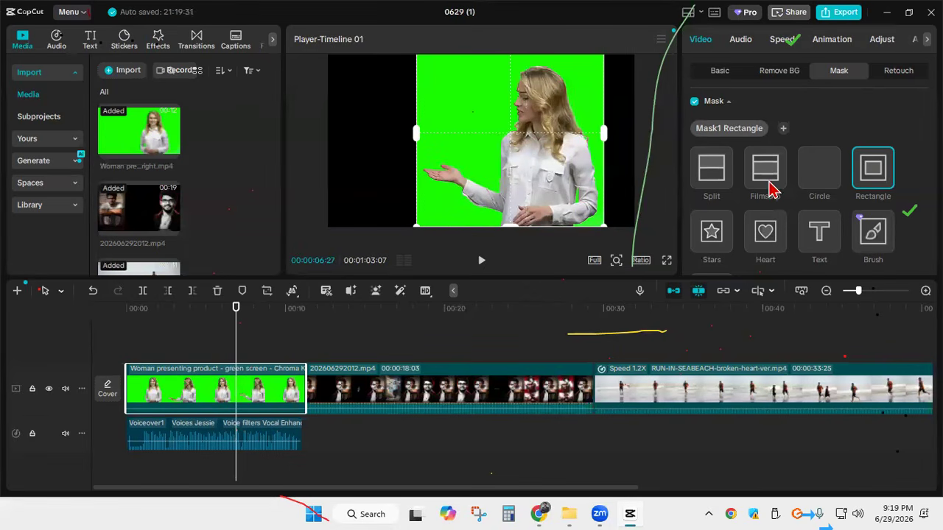
scroll(886, 215, "down", 3)
scroll(758, 140, "up", 3)
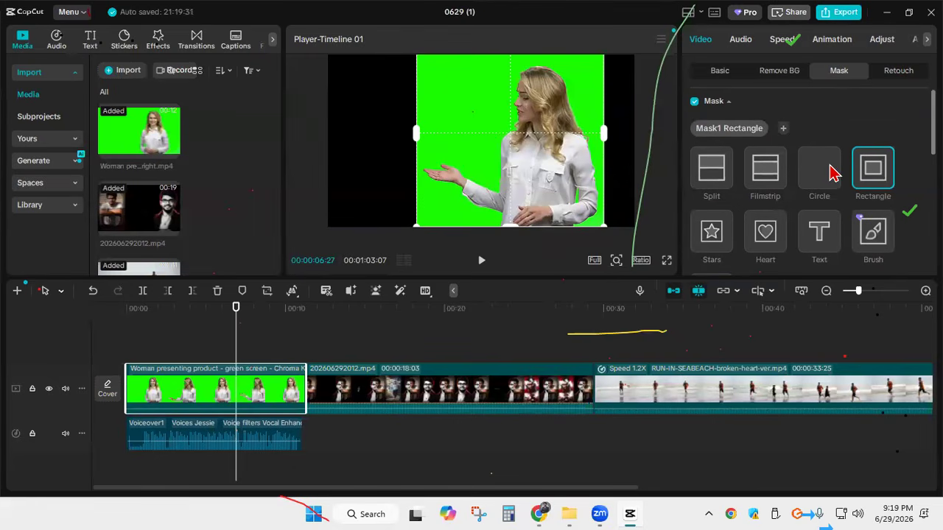
Change the mask shape to Circle, then enlarge and reposition it around the presenter
left_click(827, 173)
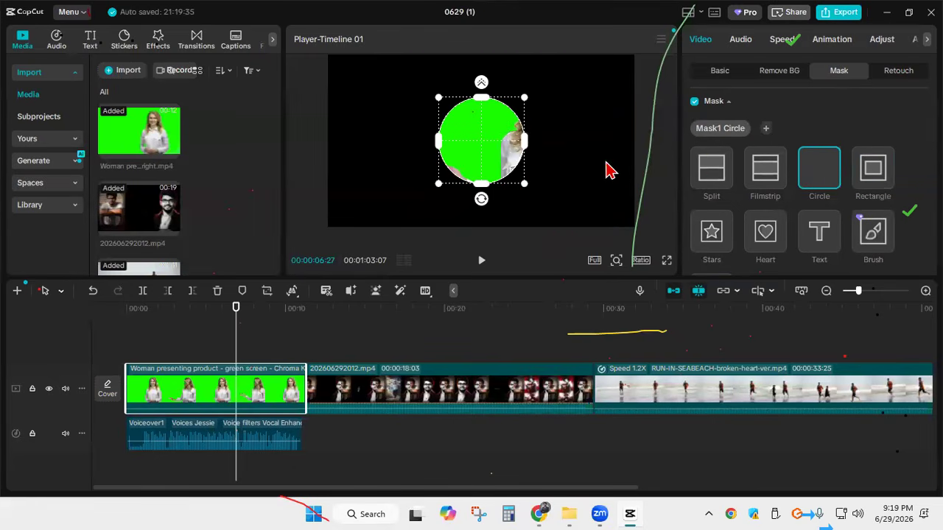
left_click_drag(520, 185, 562, 227)
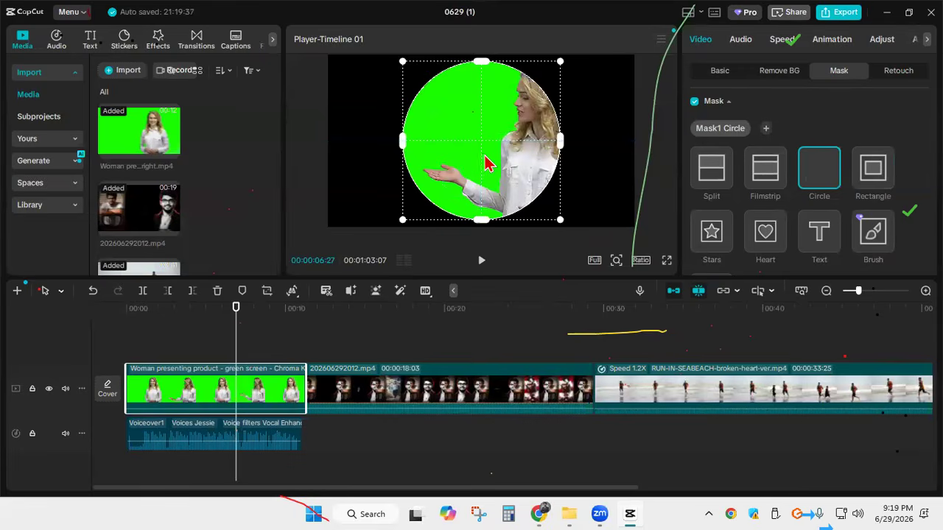
left_click_drag(483, 156, 517, 163)
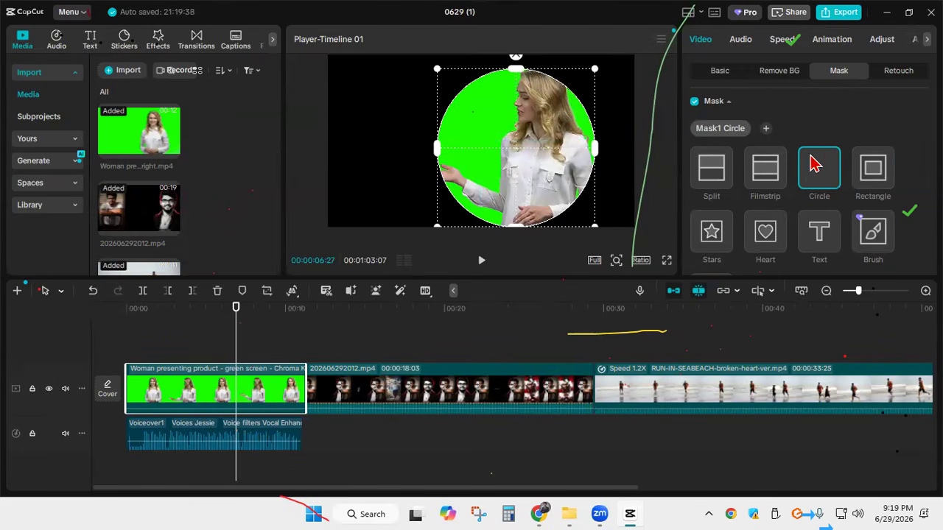
left_click_drag(598, 231, 617, 255)
left_click_drag(568, 189, 565, 183)
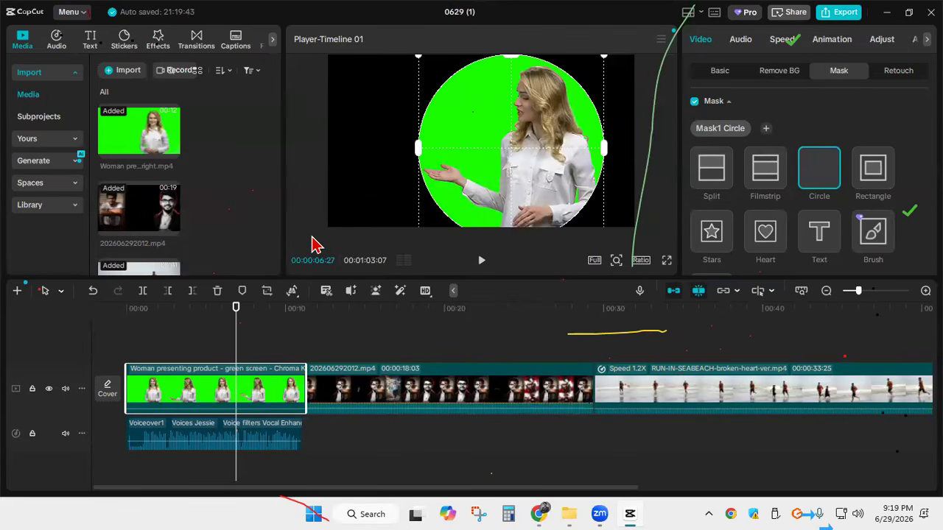
Move the masked presenter clip to an overlay track above 202606292012.mp4, shrink it, and place it in the video frame's lower-right corner
left_click(777, 76)
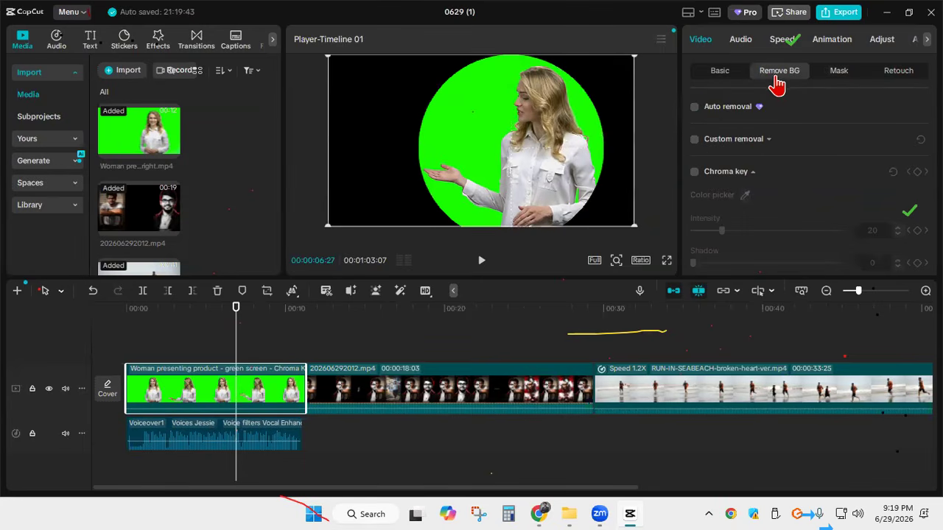
left_click_drag(249, 396, 335, 342)
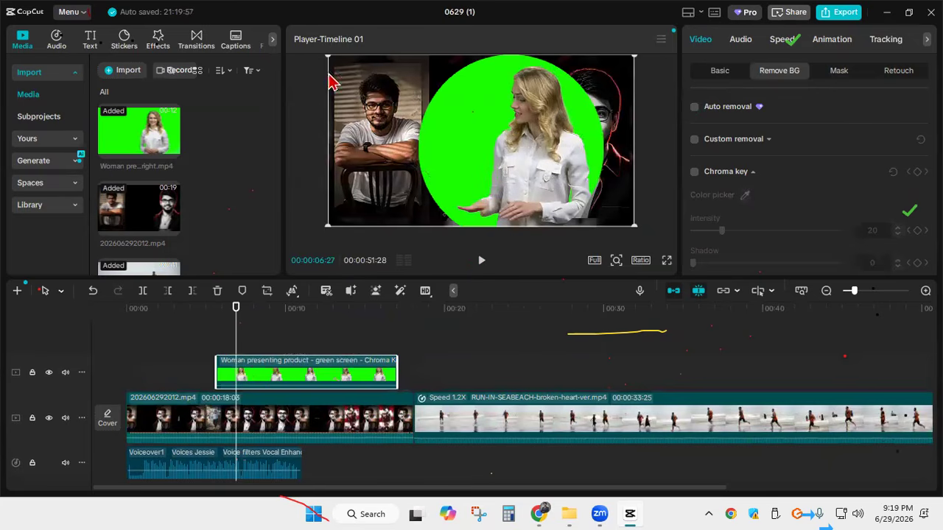
left_click_drag(333, 57, 400, 96)
left_click_drag(500, 166, 580, 206)
left_click_drag(482, 137, 511, 156)
left_click_drag(566, 202, 571, 202)
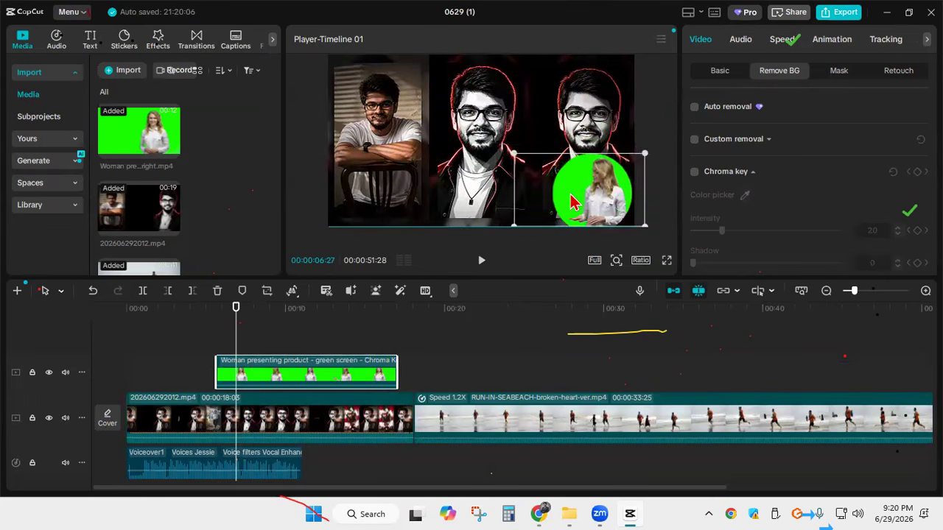
Delete the voiceover clip, then move the presenter overlay and the playhead to the timeline start
left_click(272, 462)
key("Delete")
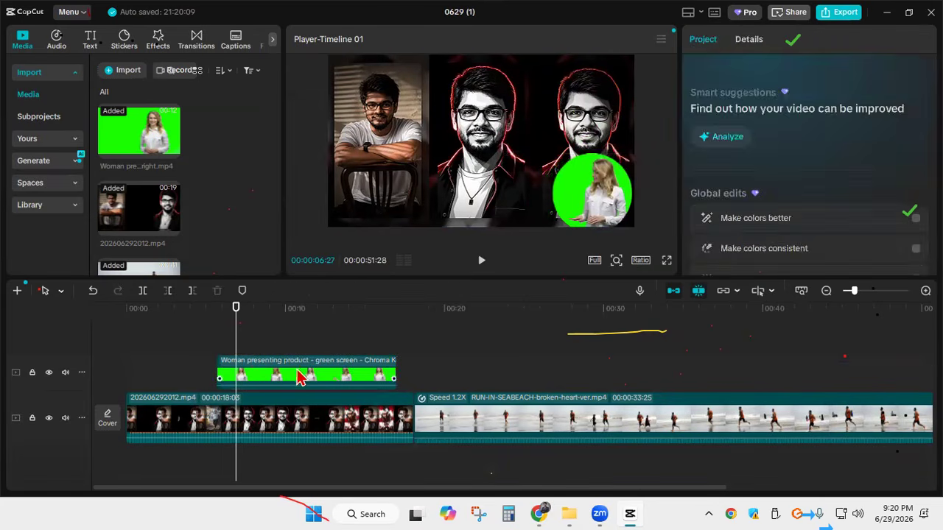
left_click_drag(282, 372, 190, 373)
left_click_drag(237, 323, 121, 325)
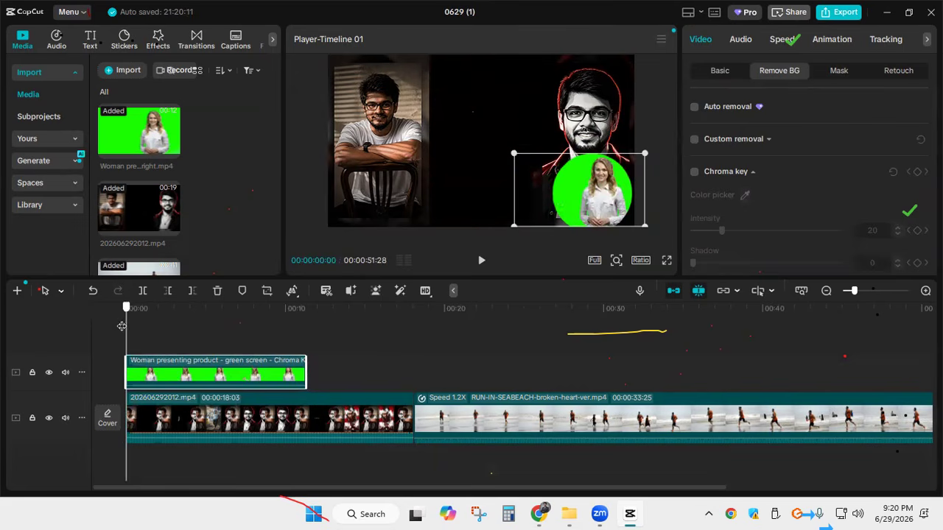
Play the presenter overlay from the timeline start, mute the 202606292012.mp4 clip beneath it, and continue the preview
left_click(481, 260)
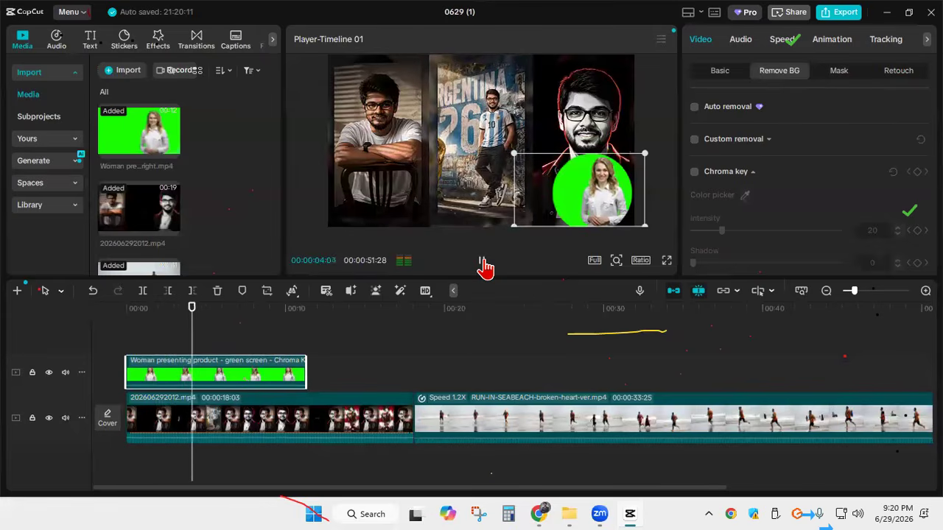
left_click(483, 264)
left_click(291, 440)
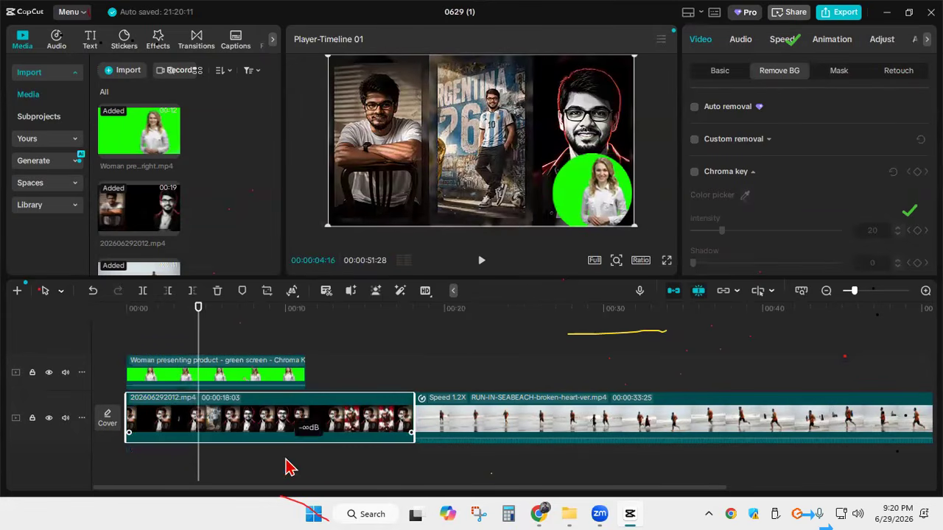
left_click(481, 265)
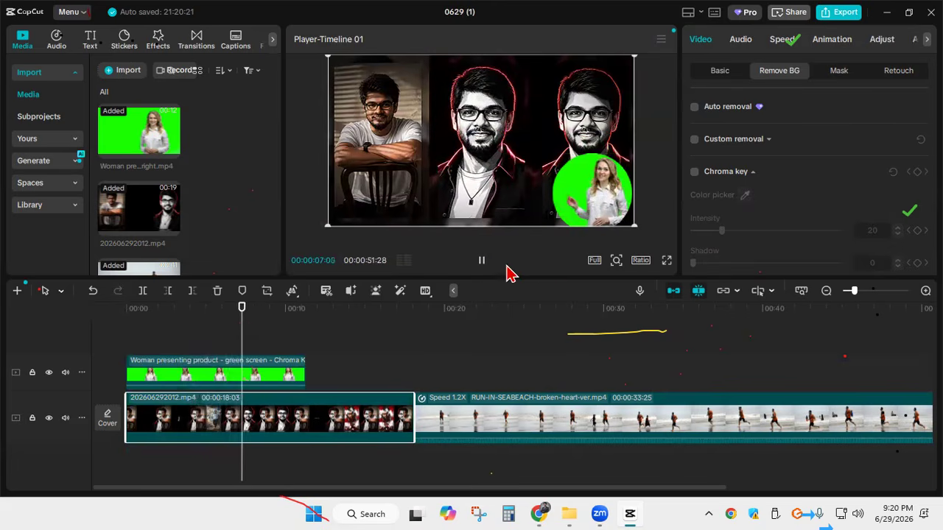
left_click(480, 265)
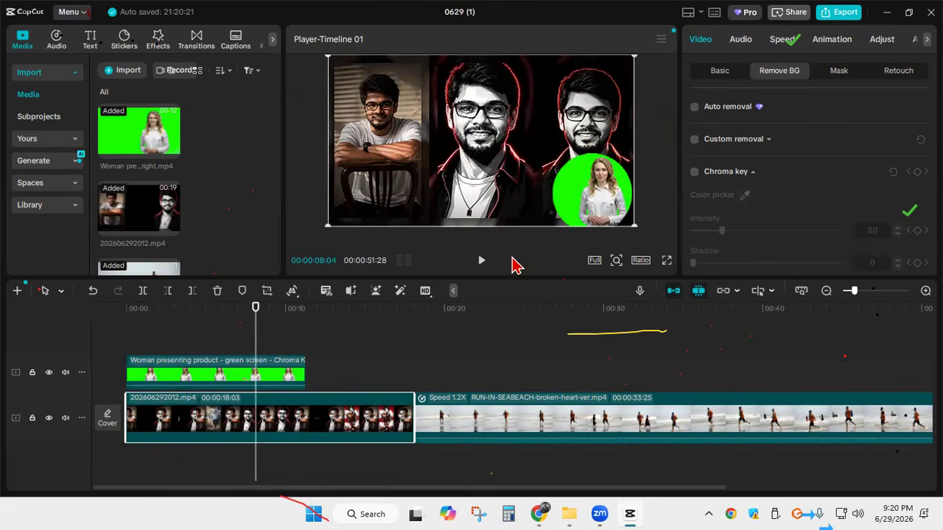
Undo the muting, overlay, voiceover deletion and mask edits back past the green-screen clip's insertion, and add that clip to the timeline start again
key("ctrl+z")
key("ctrl+z")
key("ctrl+z")
key("ctrl+z")
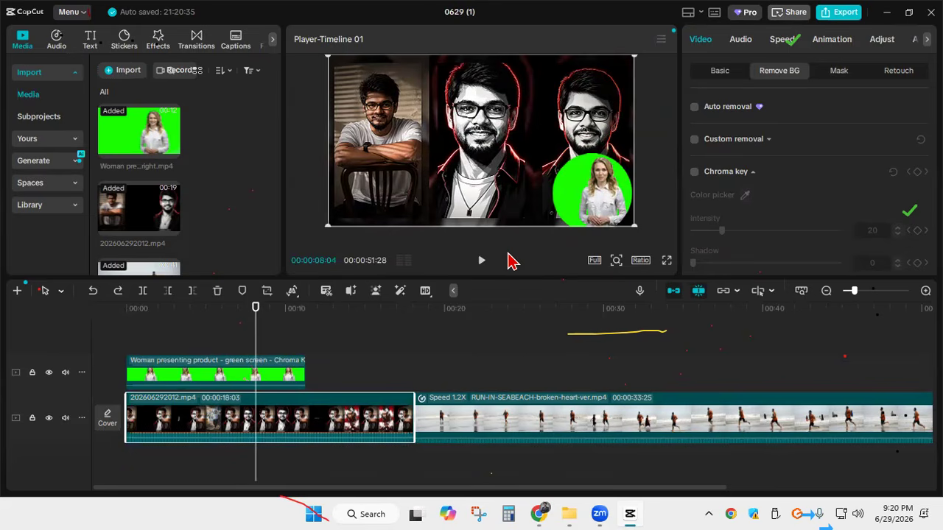
key("ctrl+z")
key("ctrl+z")
key("ctrl+z")
key("ctrl+z")
key("ctrl+z")
key("ctrl+z")
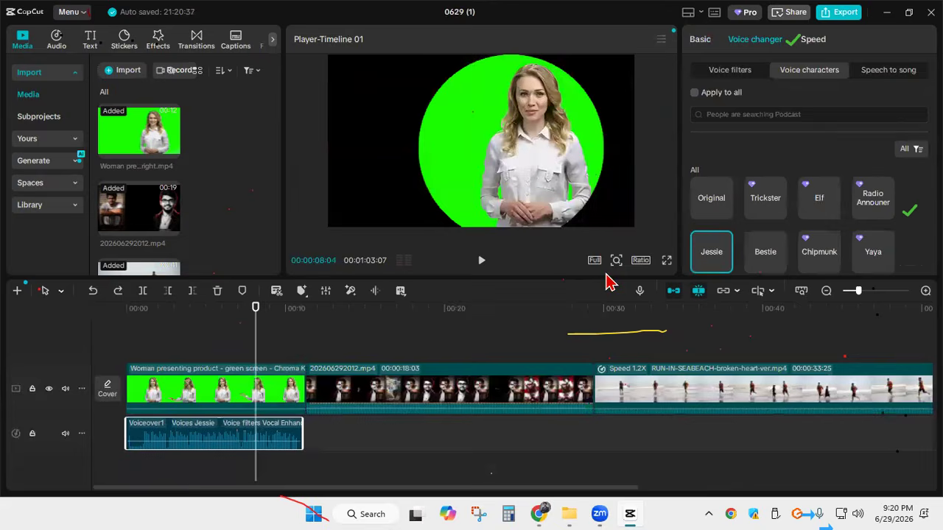
key("ctrl+z")
key("ctrl+z")
key("ctrl+z")
key("ctrl+z")
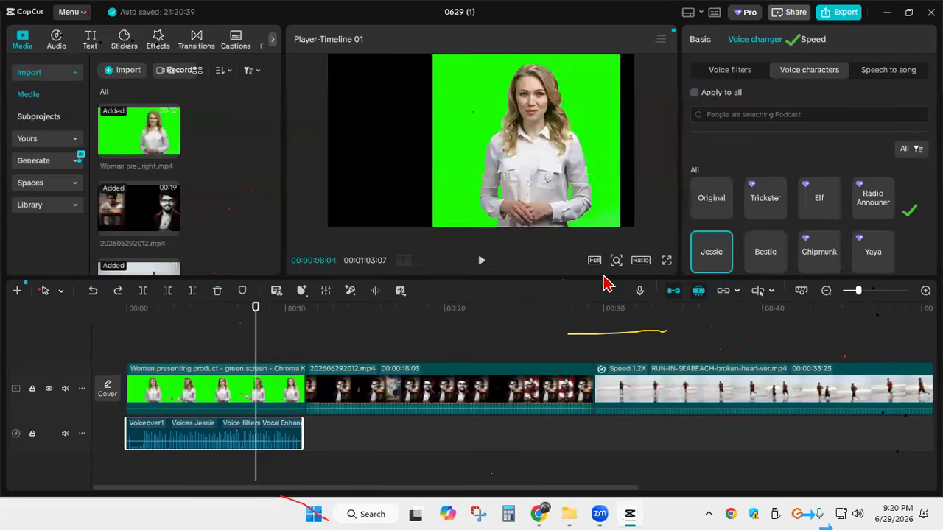
key("ctrl+z")
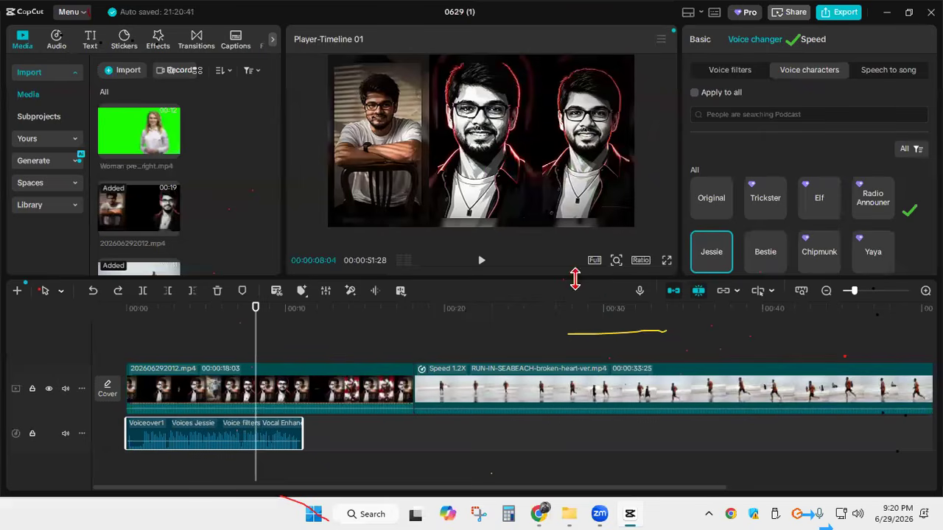
left_click(176, 153)
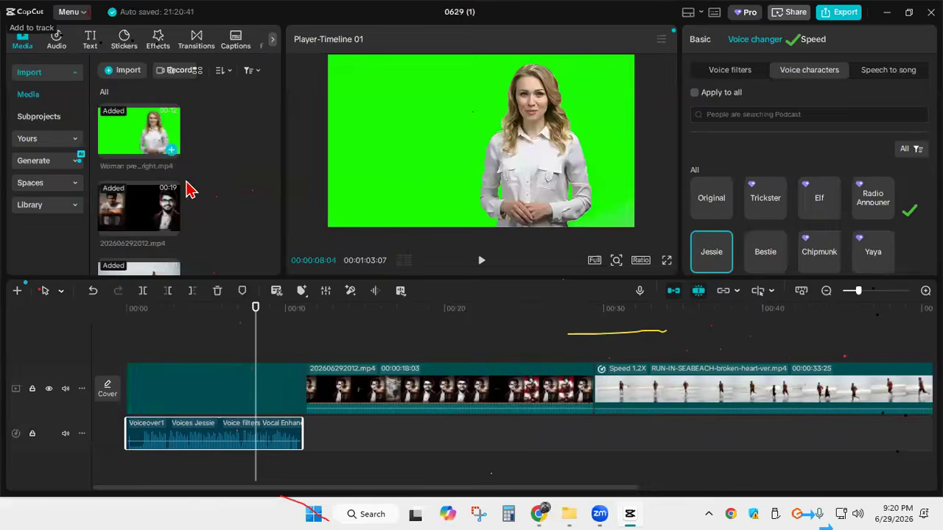
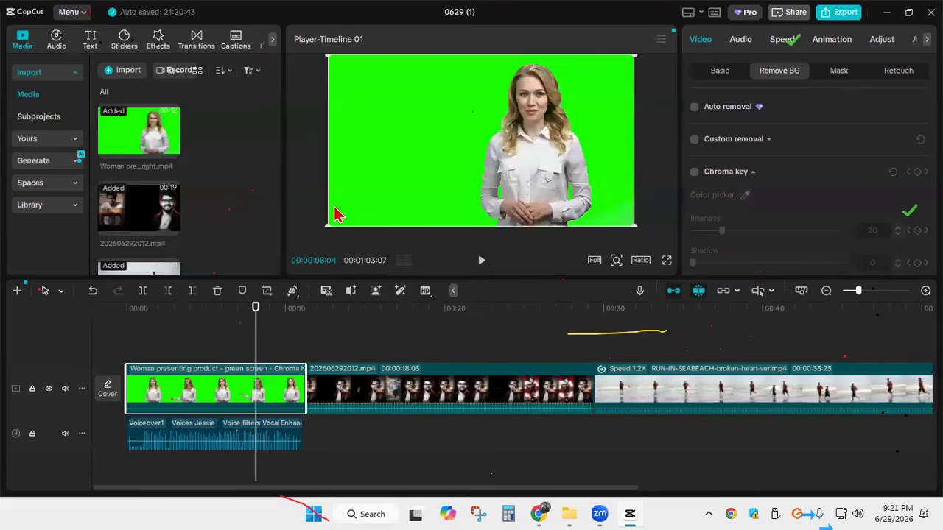
Add the Video Cam effect above the green-screen clip and extend it over the clip's full length
left_click(156, 45)
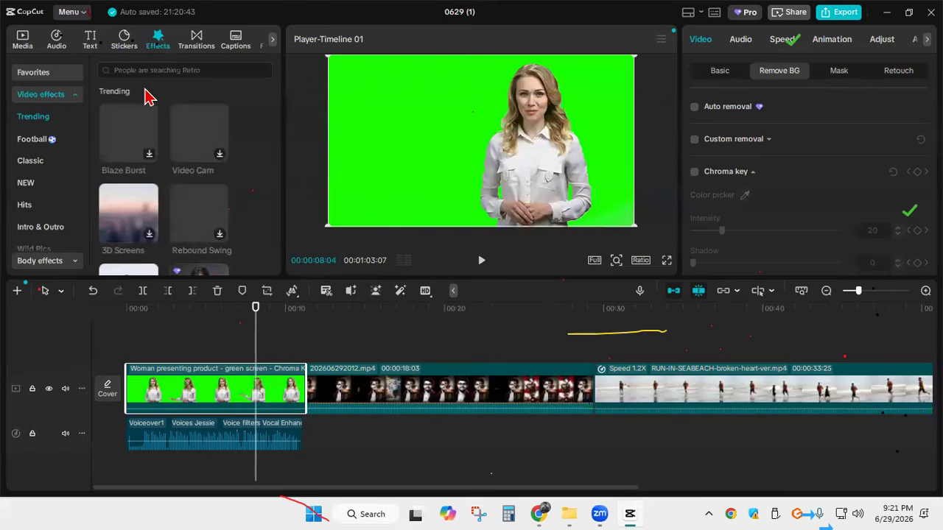
mouse_move(211, 154)
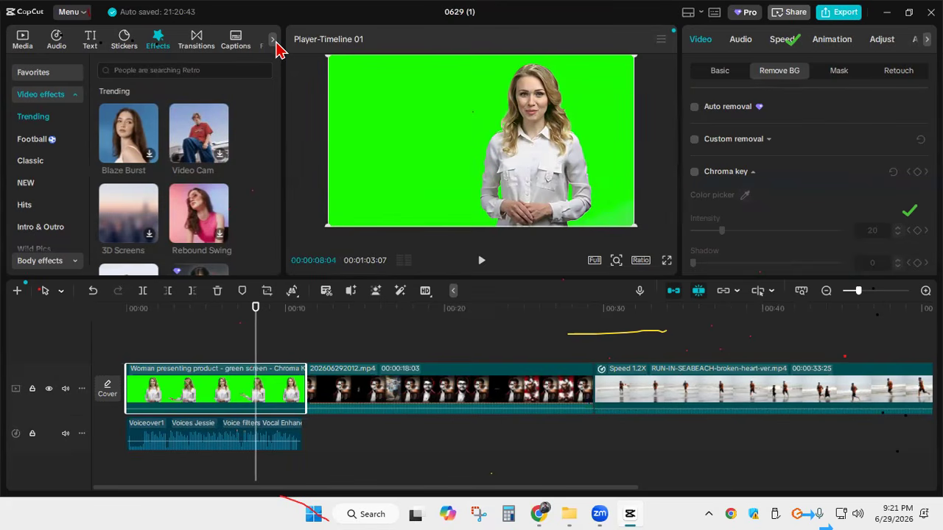
left_click(221, 163)
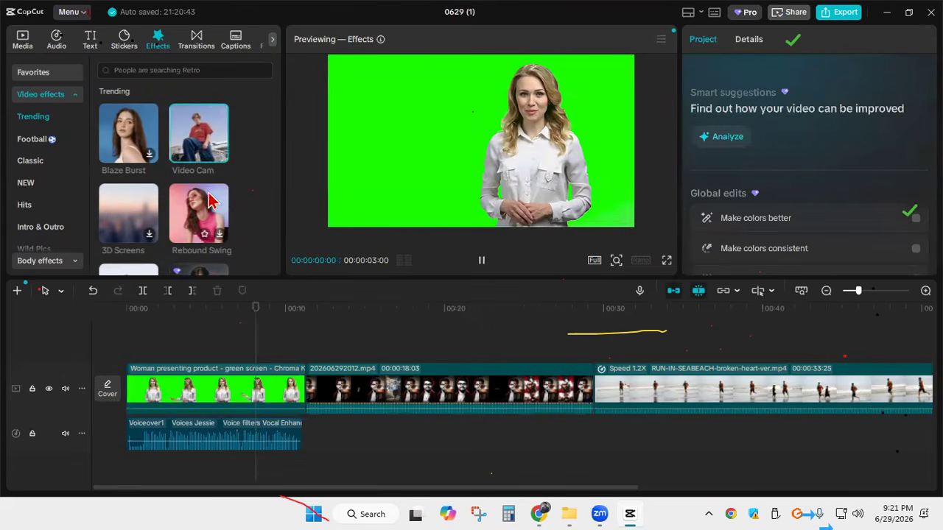
left_click(221, 156)
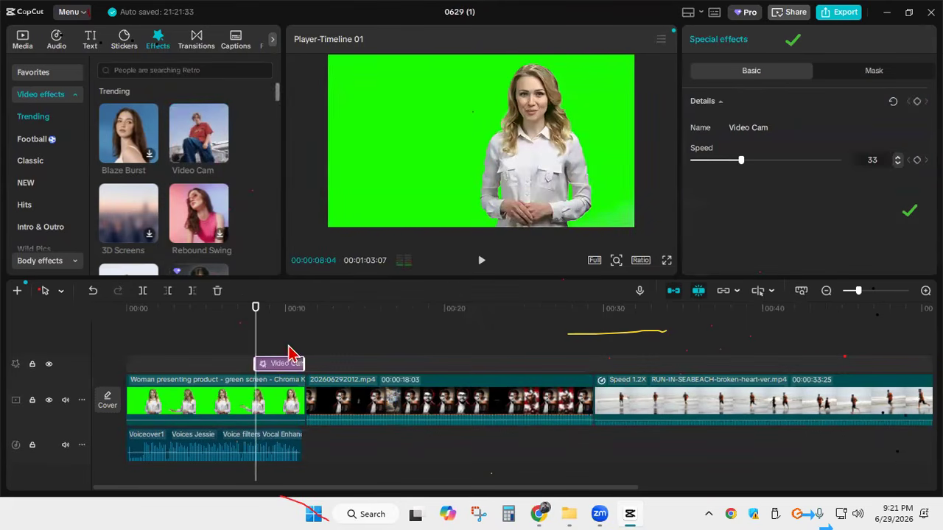
left_click_drag(258, 363, 125, 363)
Play the Video Cam effect from the timeline start and pause the preview
left_click_drag(253, 326, 124, 332)
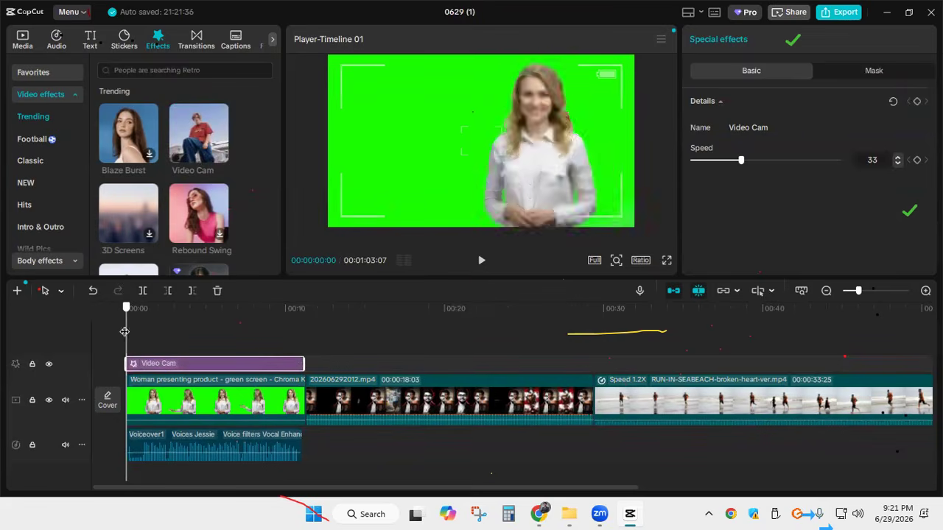
left_click(481, 265)
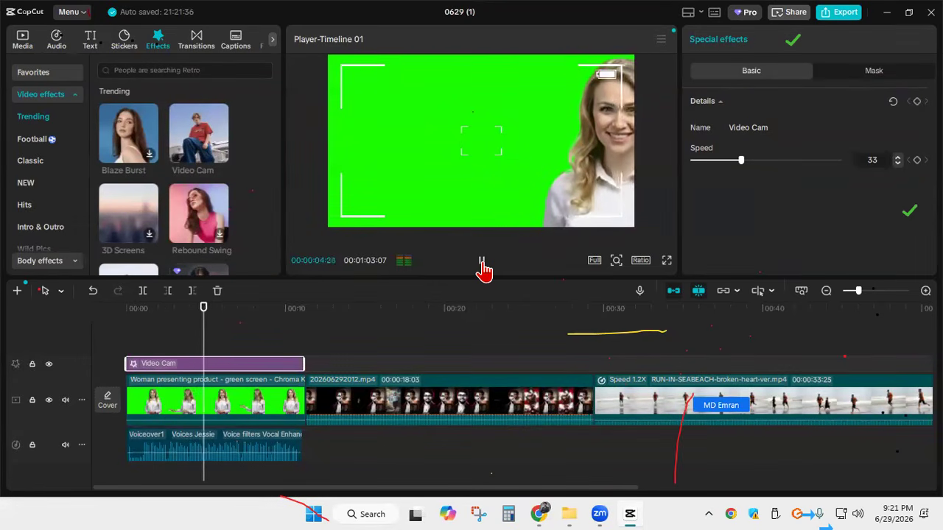
left_click(483, 267)
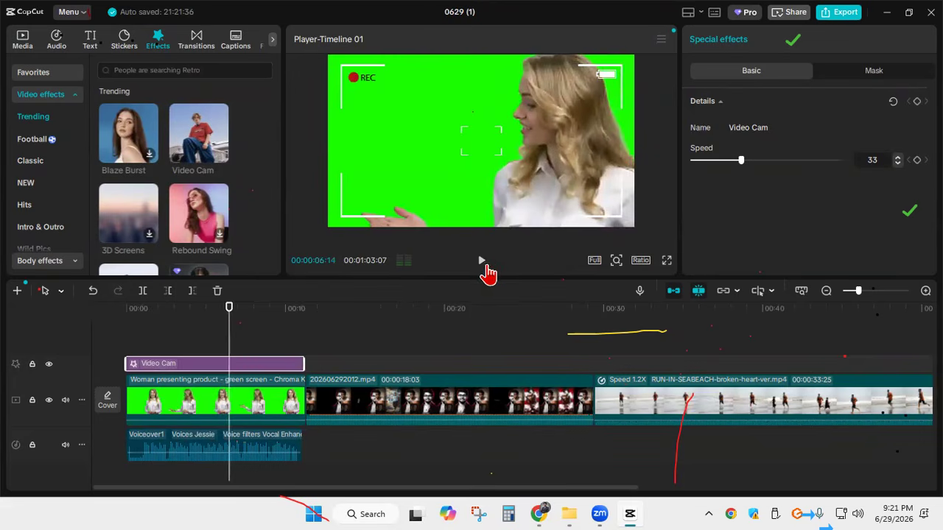
Add the Ember Ashes video effect on a track above Video Cam, spanning the green-screen clip
scroll(199, 154, "down", 2)
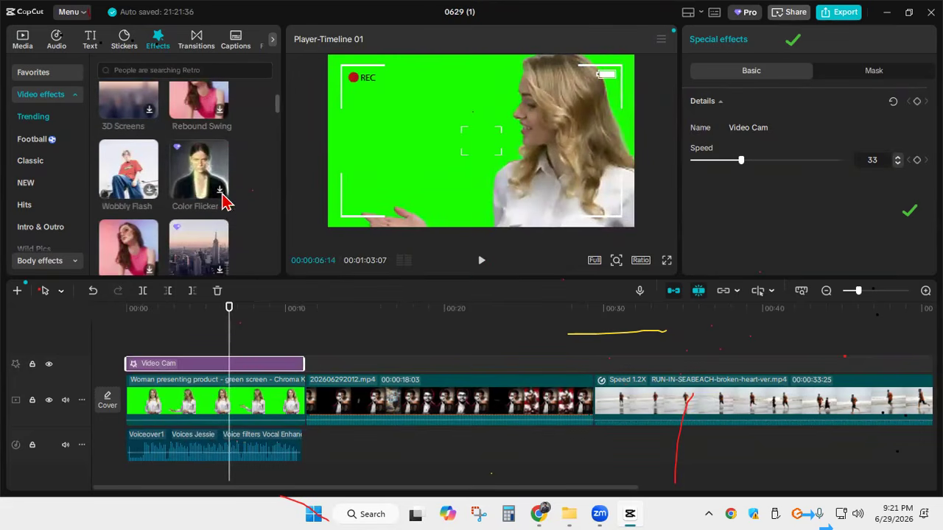
scroll(189, 200, "down", 2)
scroll(140, 200, "down", 3)
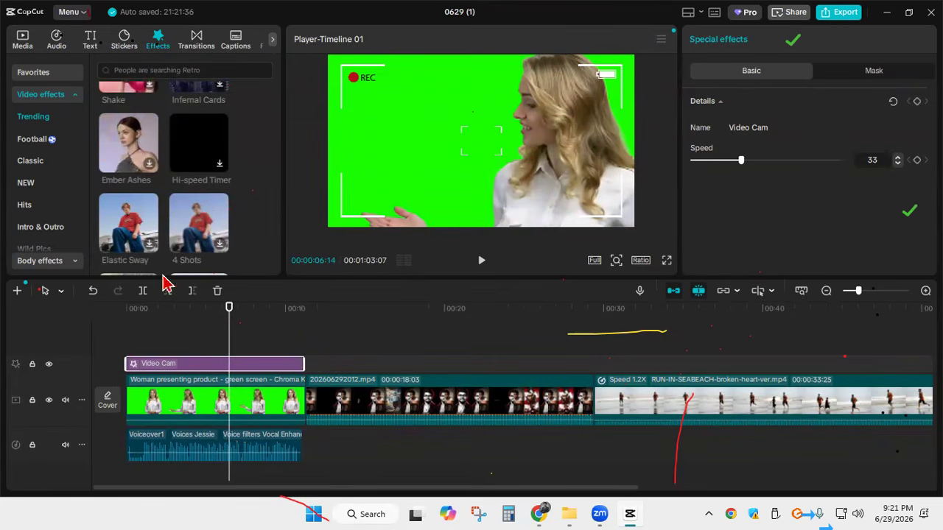
left_click(148, 166)
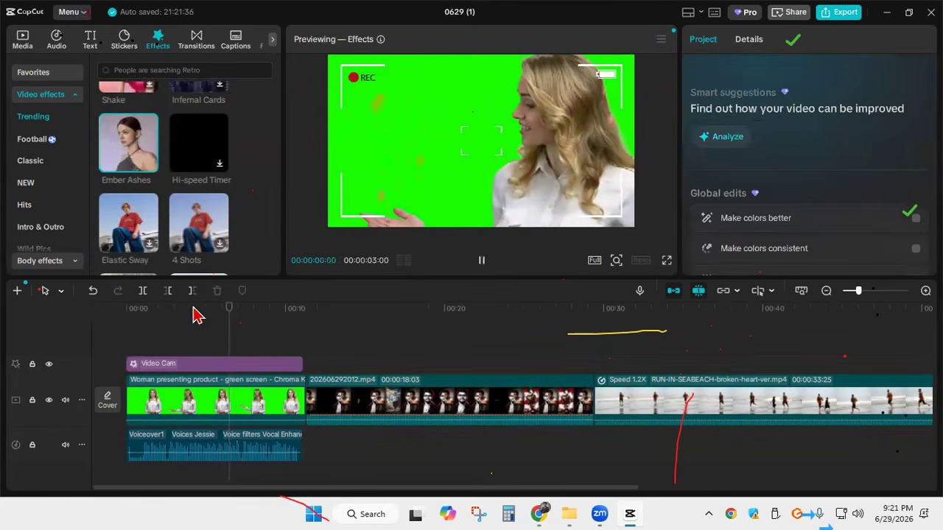
left_click_drag(151, 171, 125, 364)
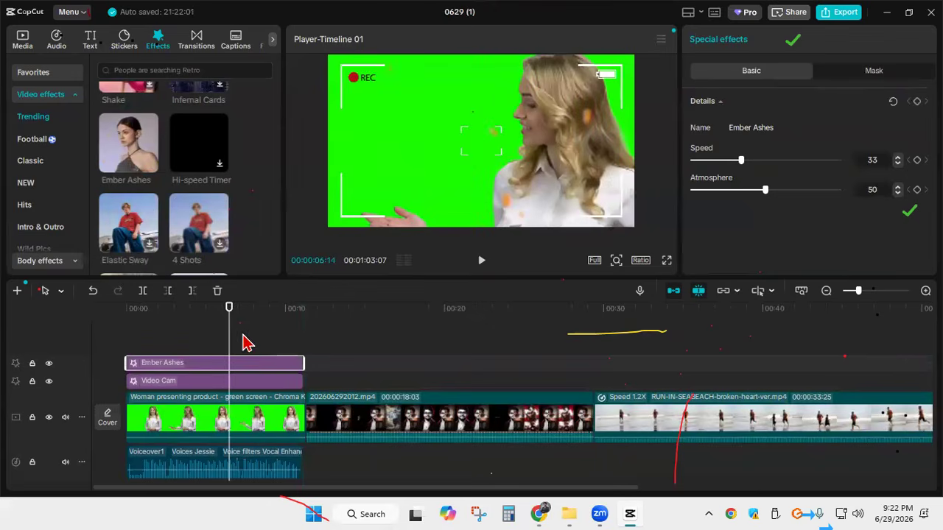
Preview the combined Ember Ashes and Video Cam effects from the timeline start
left_click(115, 316)
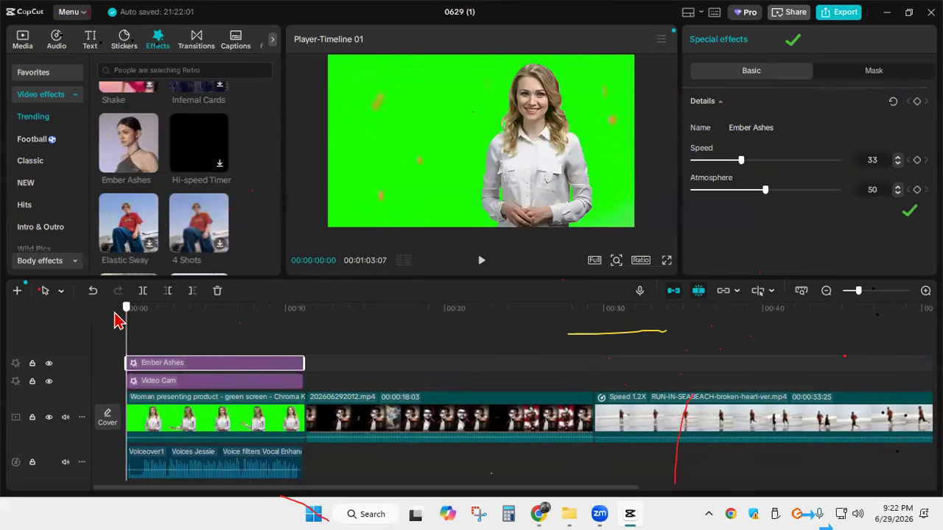
left_click(482, 262)
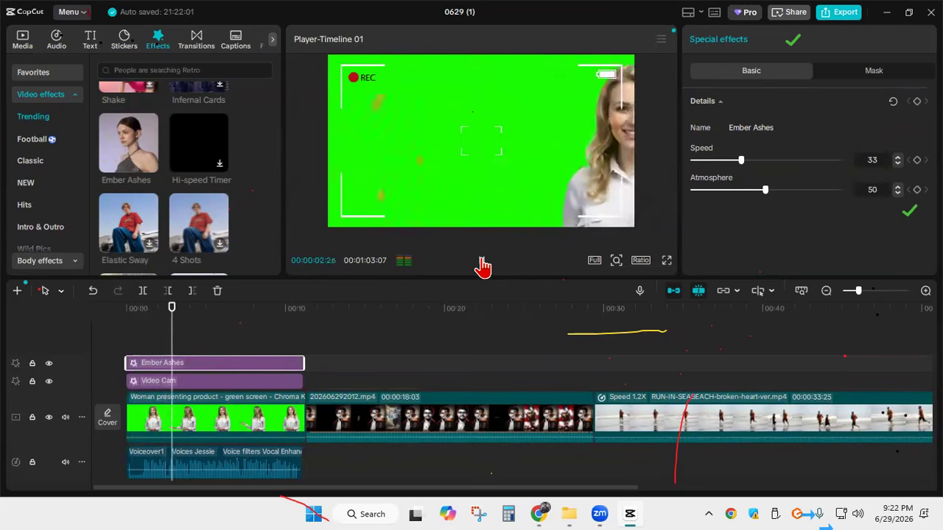
left_click(482, 263)
Browse the trending video effects and delete the Ember Ashes effect from the timeline
scroll(221, 185, "down", 5)
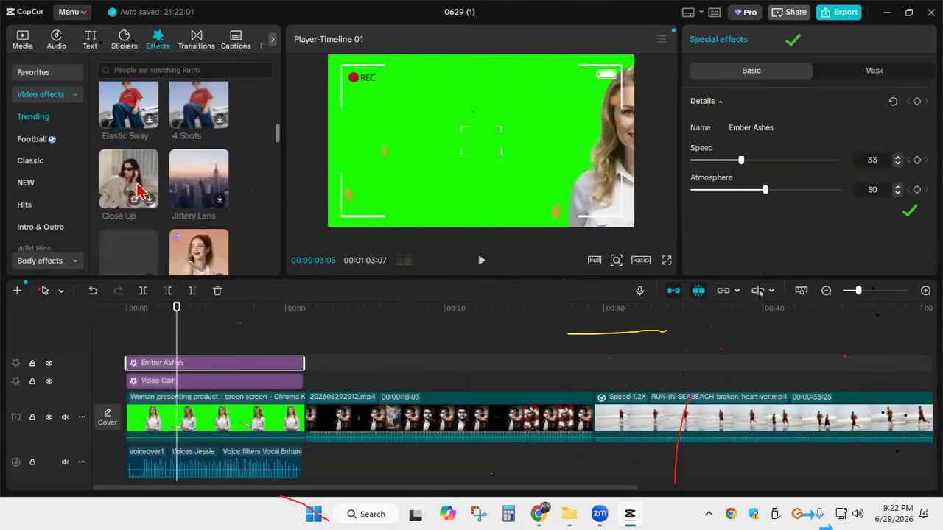
scroll(177, 193, "down", 2)
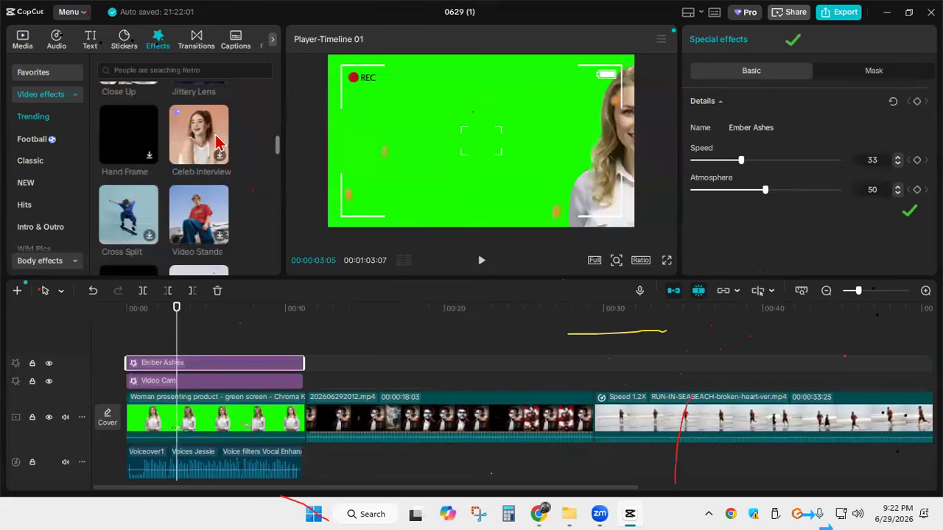
scroll(184, 159, "down", 2)
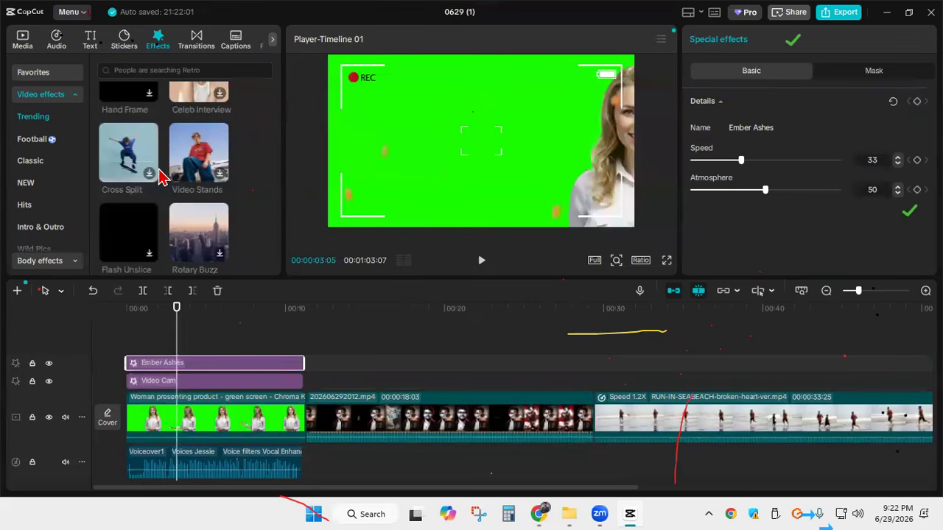
scroll(158, 175, "down", 4)
scroll(143, 235, "down", 2)
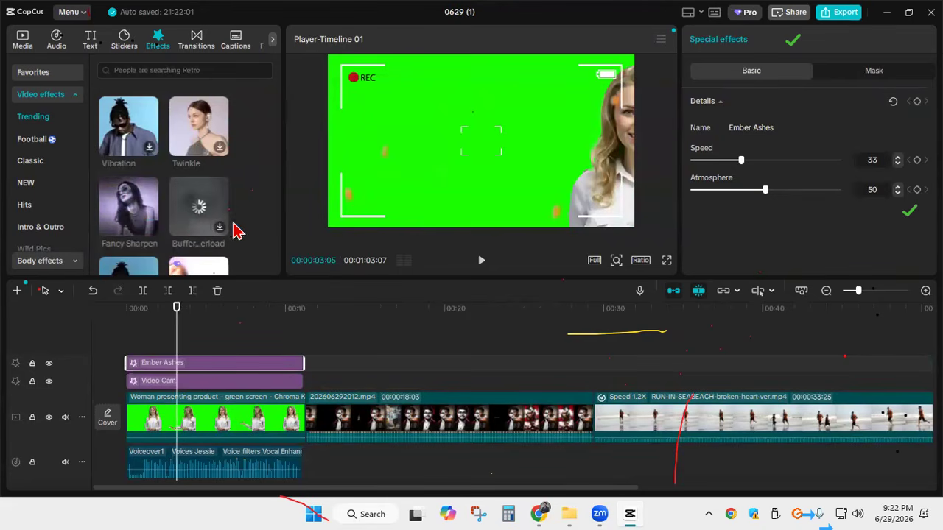
scroll(196, 228, "down", 2)
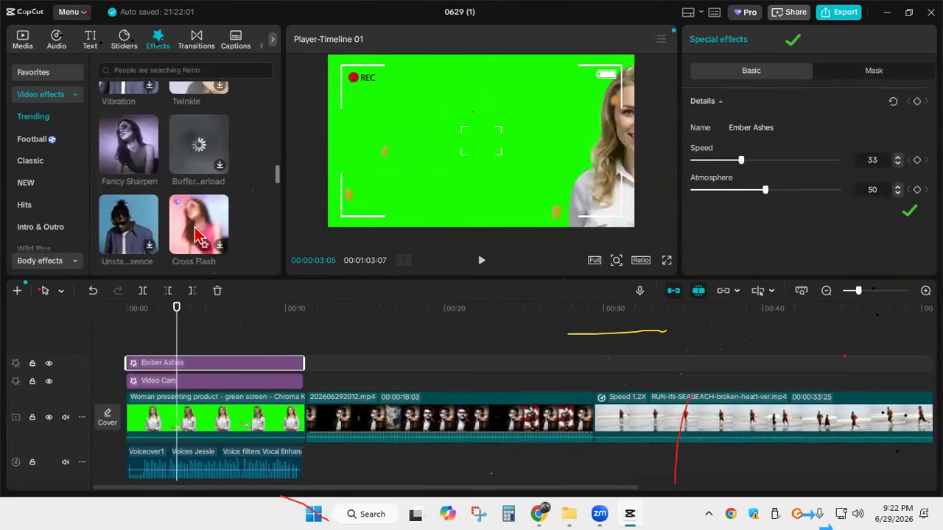
scroll(210, 196, "down", 3)
scroll(210, 197, "up", 5)
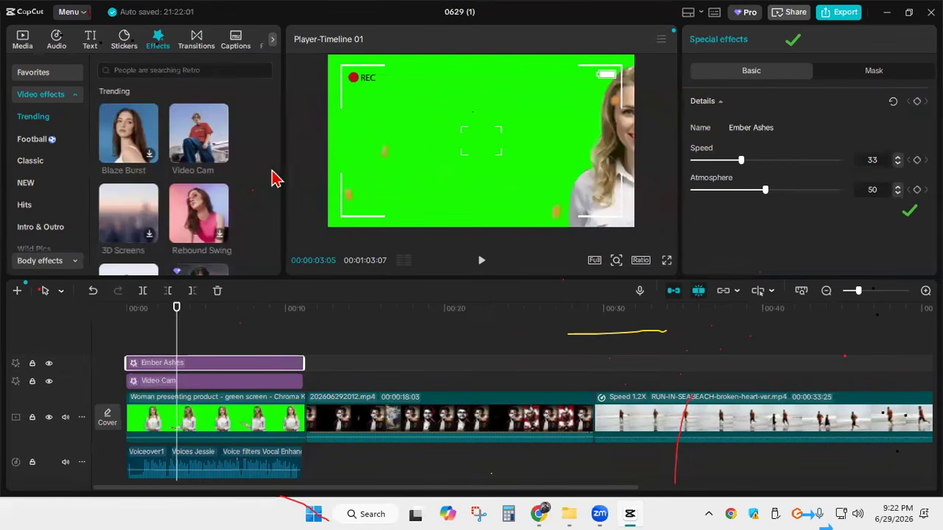
key("Delete")
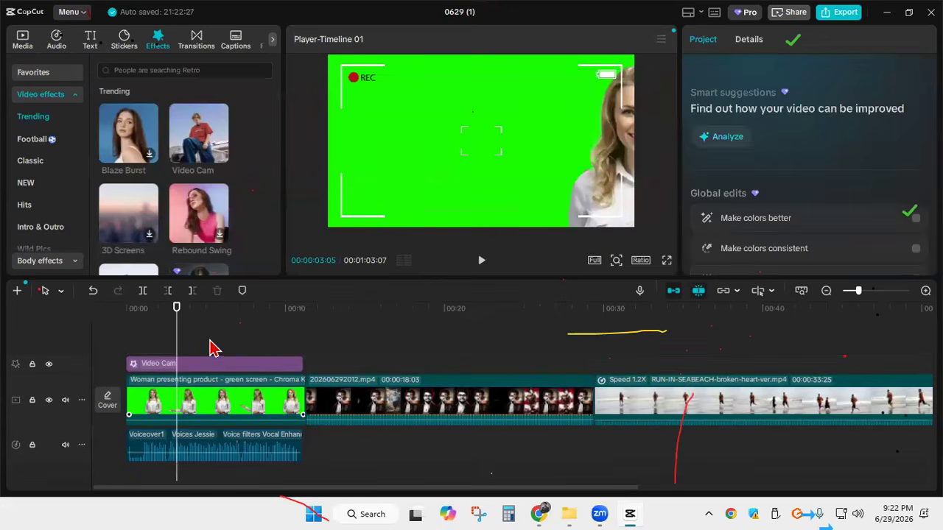
Add the red Subscribe sticker with the bell and extend it over the whole green-screen clip
left_click(121, 51)
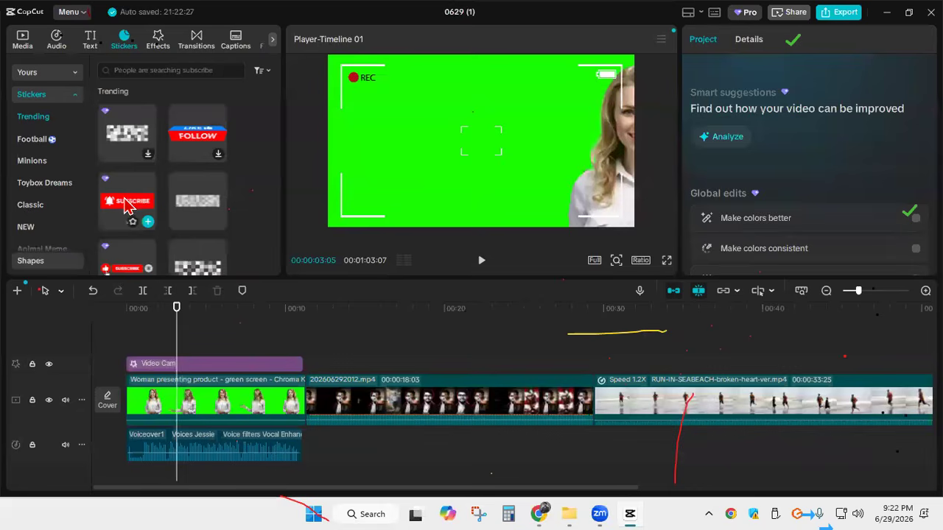
left_click(147, 221)
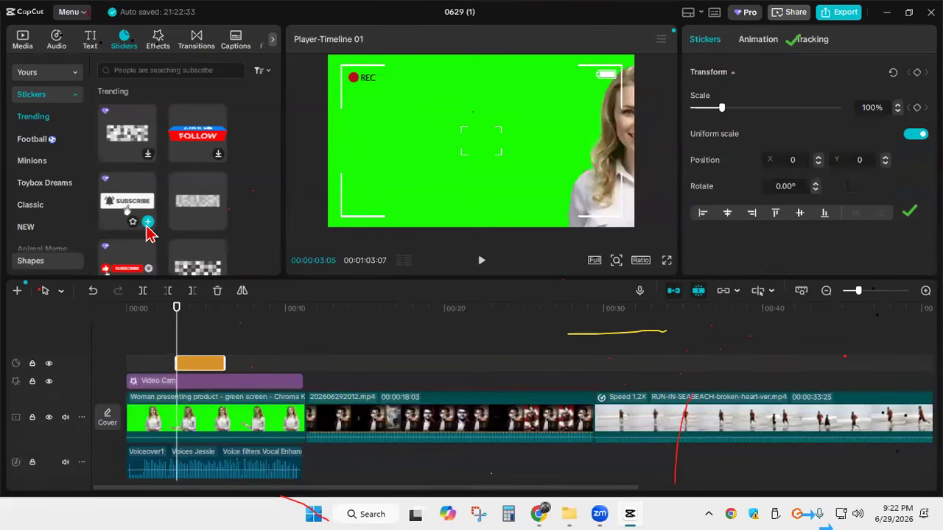
left_click_drag(229, 365, 303, 364)
left_click_drag(181, 361, 120, 357)
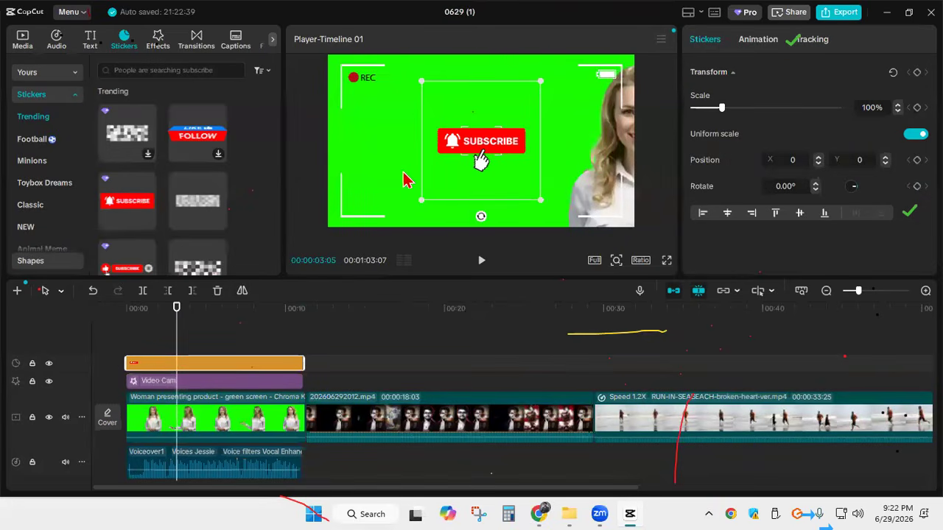
Scale the Subscribe sticker to 36%, place it at X 1654, Y -933 in the lower-right corner, and check it full screen
left_click_drag(419, 201, 618, 232)
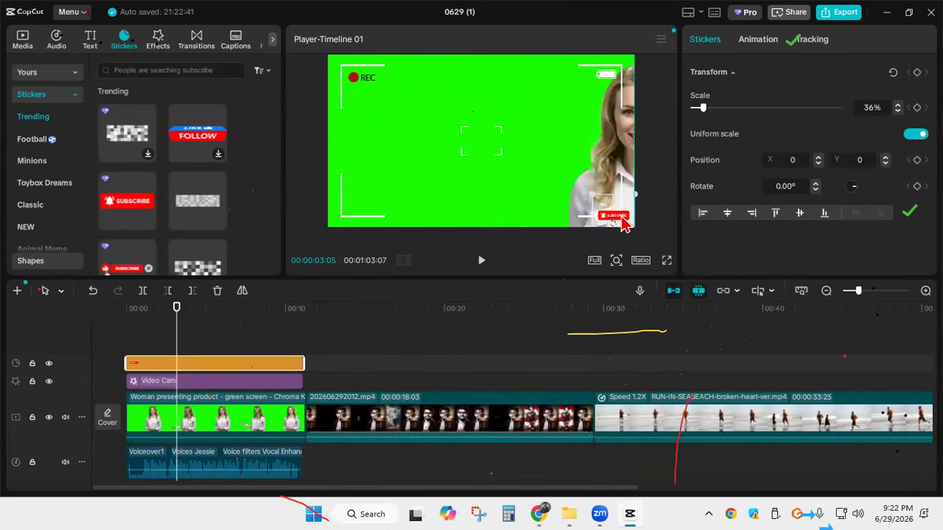
left_click(667, 261)
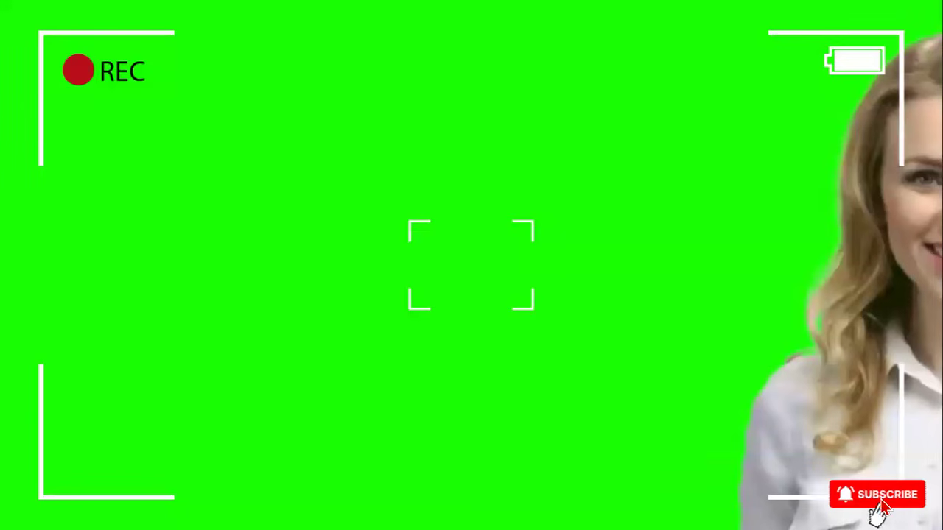
mouse_move(528, 412)
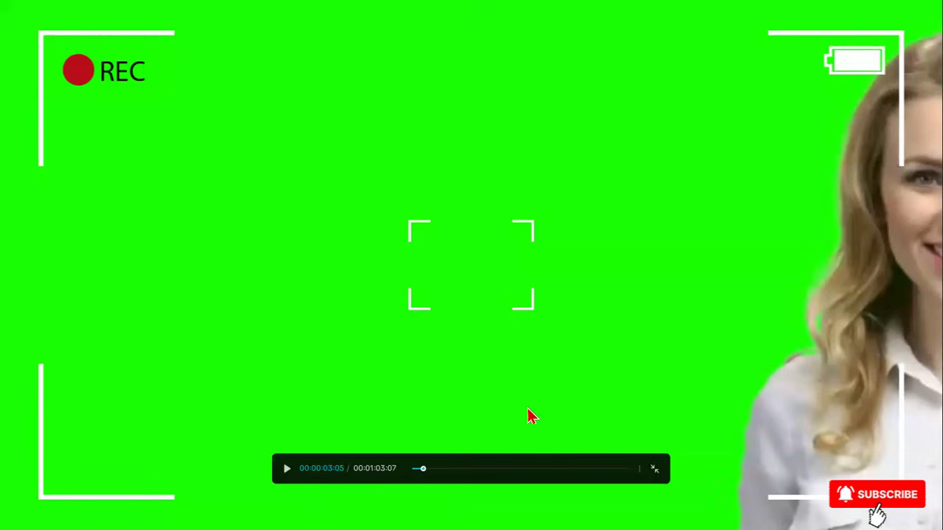
left_click(652, 472)
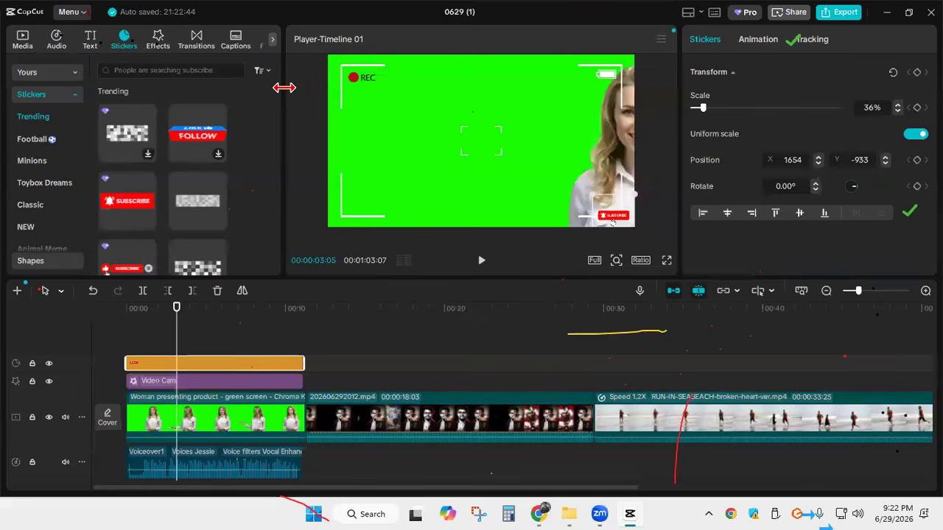
Try a lengthened pixelated mosaic sticker over the Subscribe sticker at X 1466, Y -877, and delete it
left_click(150, 161)
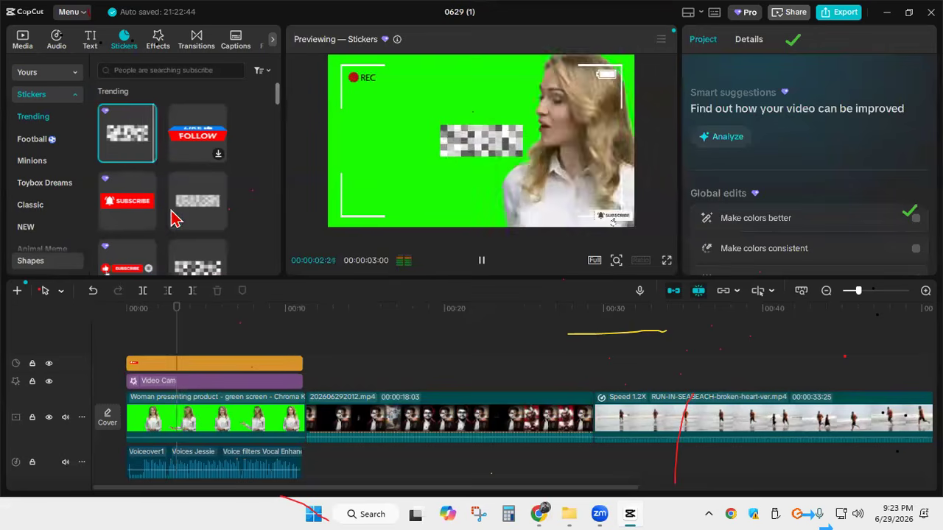
left_click(151, 160)
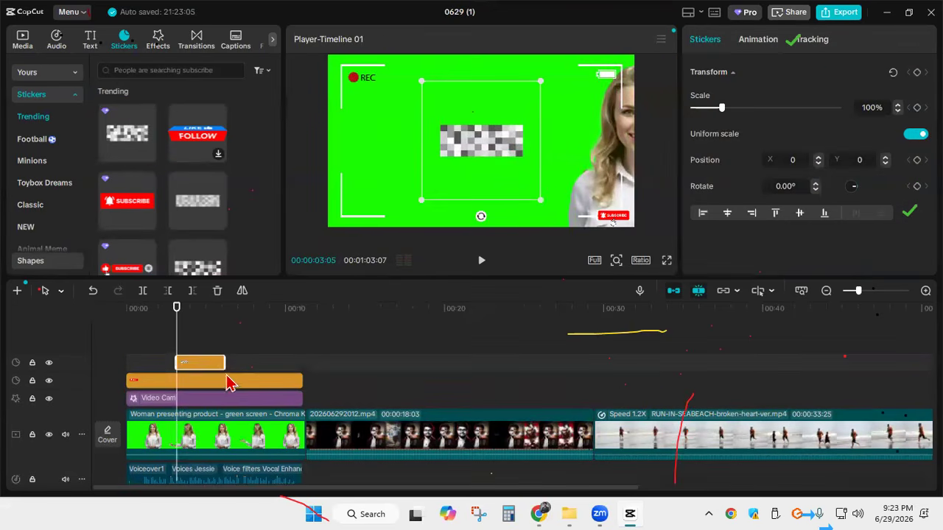
left_click_drag(224, 362, 297, 362)
left_click_drag(492, 153, 608, 224)
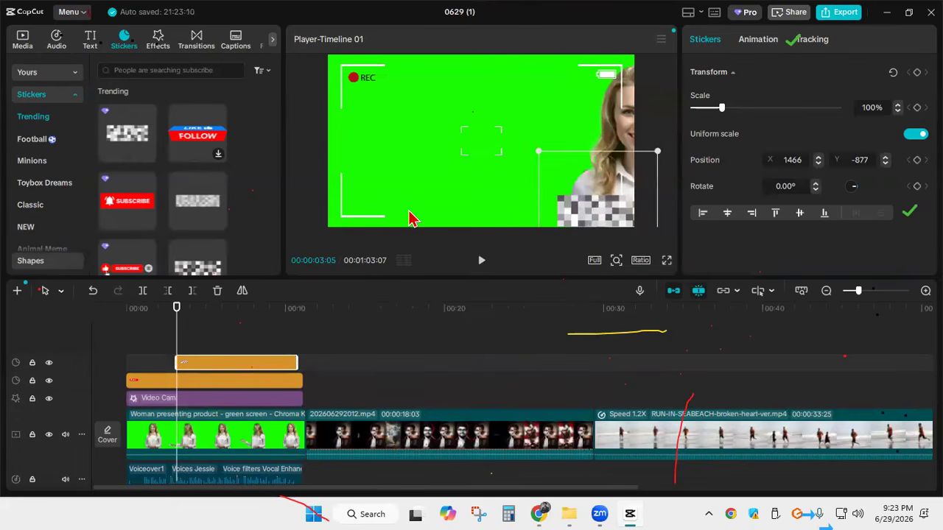
key("Delete")
Preview the hand-drawn red circle sticker, add it above the Subscribe sticker, and lengthen it so it ends with the green-screen clip
scroll(231, 141, "down", 6)
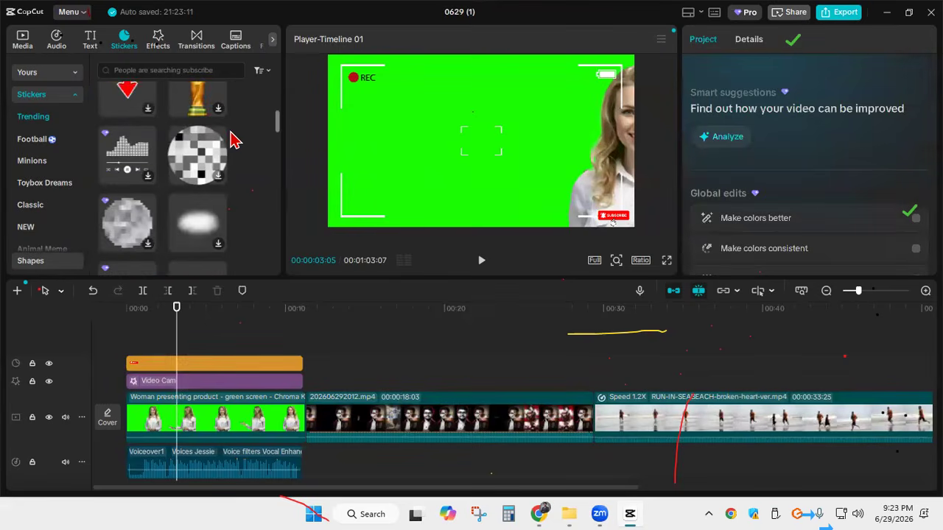
scroll(233, 140, "down", 6)
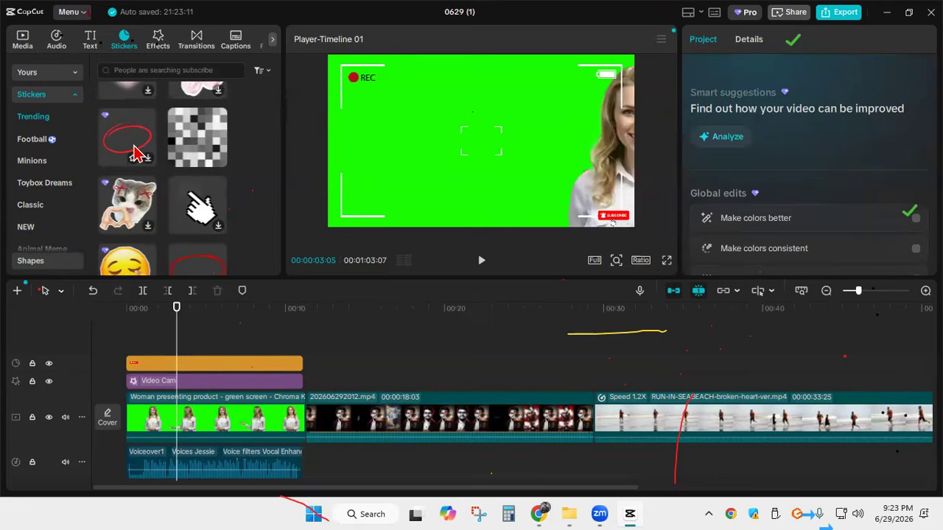
left_click(148, 160)
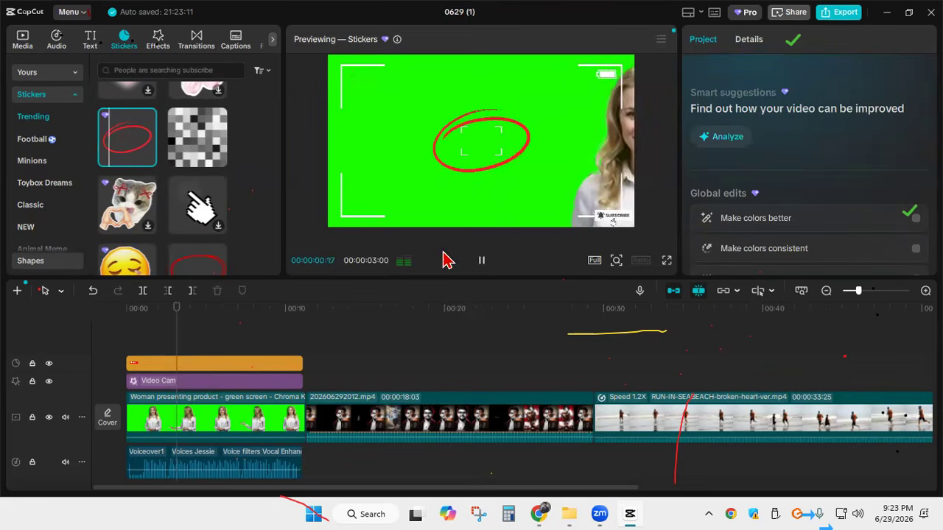
left_click(481, 259)
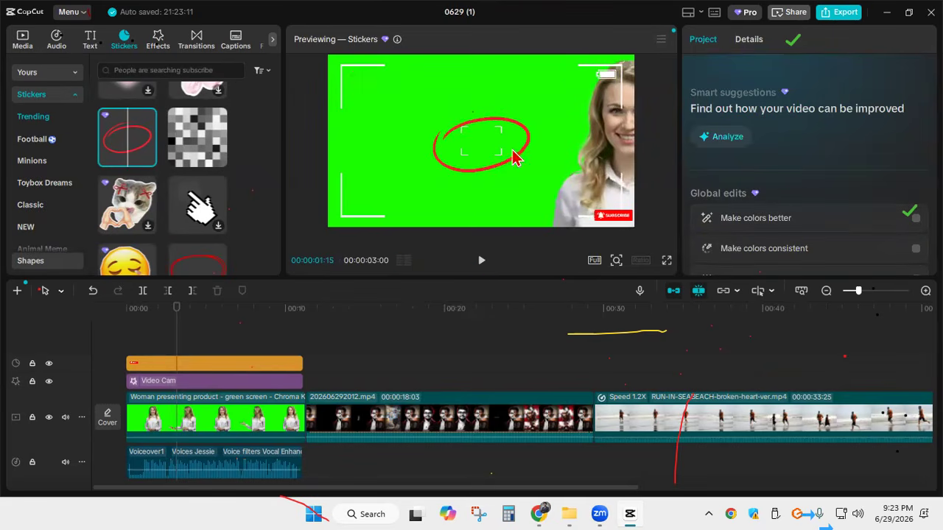
left_click(148, 161)
left_click_drag(233, 362, 263, 367)
mouse_move(179, 330)
left_mouse_down()
mouse_move(248, 330)
mouse_move(189, 329)
left_mouse_up()
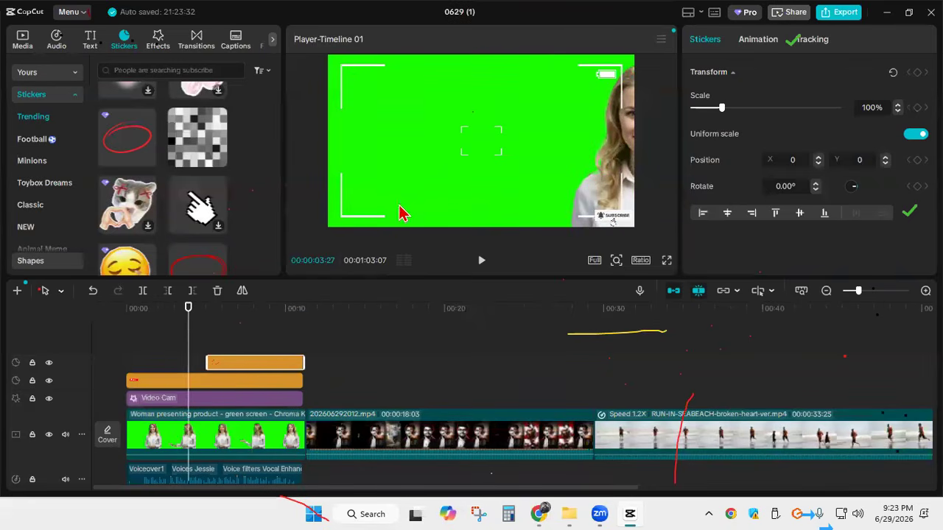
Position the red circle sticker around the REC label at X -1423, Y 609, and play the preview
left_click(474, 153)
left_click(239, 365)
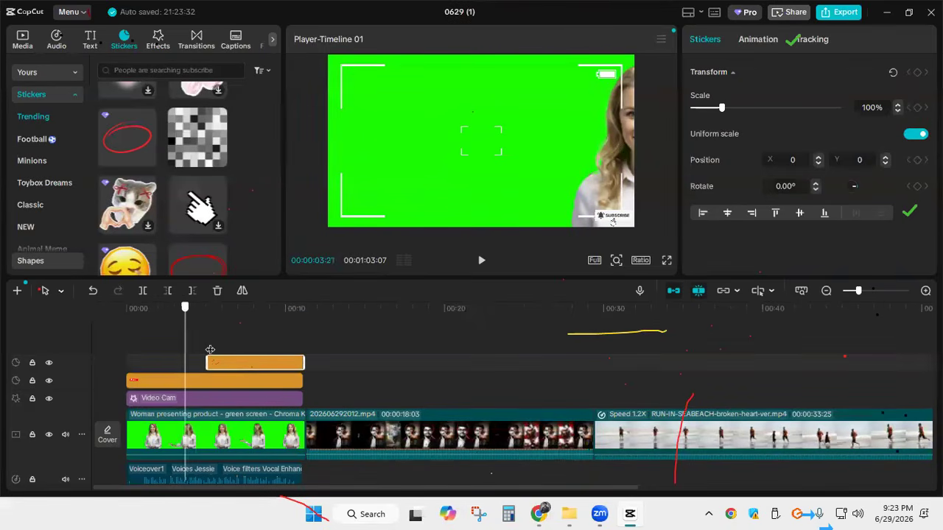
left_click(224, 312)
left_click_drag(473, 142, 364, 98)
left_click(481, 262)
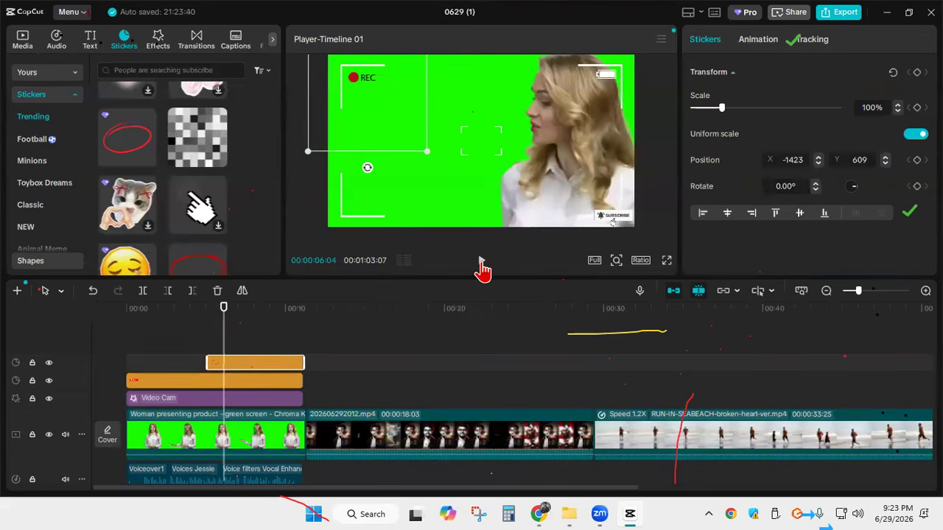
left_click(481, 262)
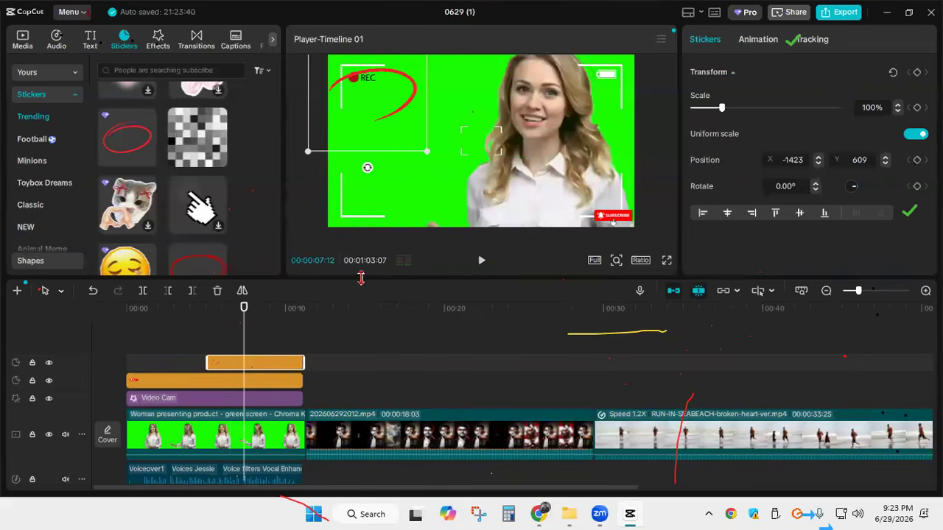
scroll(195, 221, "down", 10)
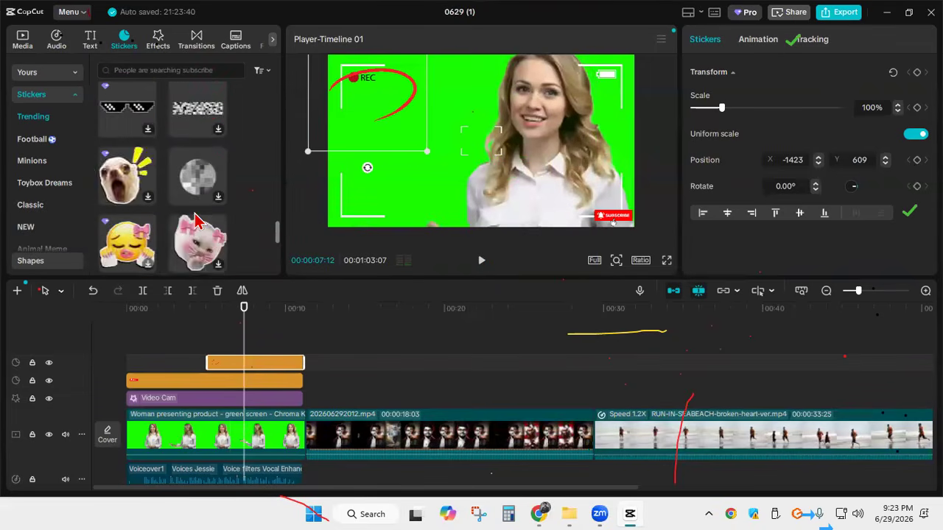
scroll(196, 221, "down", 10)
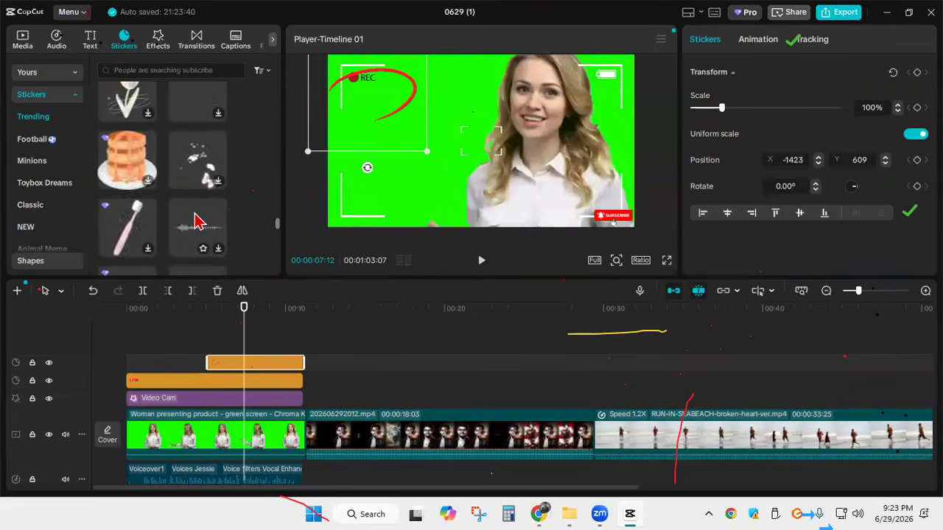
scroll(197, 217, "up", 15)
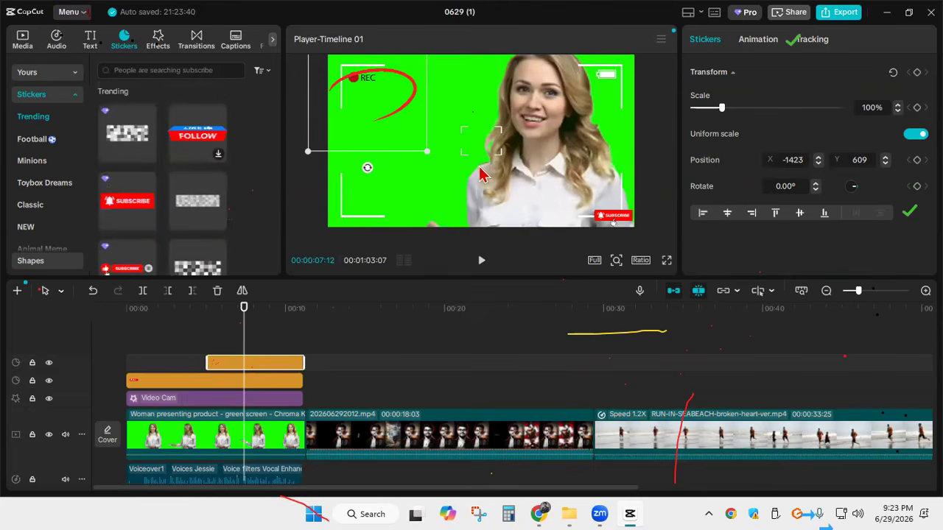
Add a default text clip at 00:00:07:12 above the sticker tracks
left_click(90, 40)
mouse_move(149, 116)
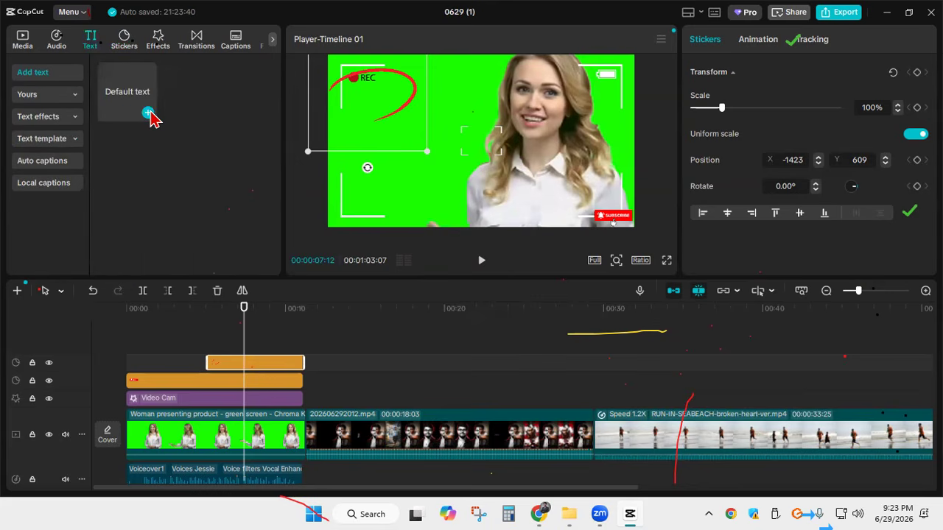
left_click(149, 115)
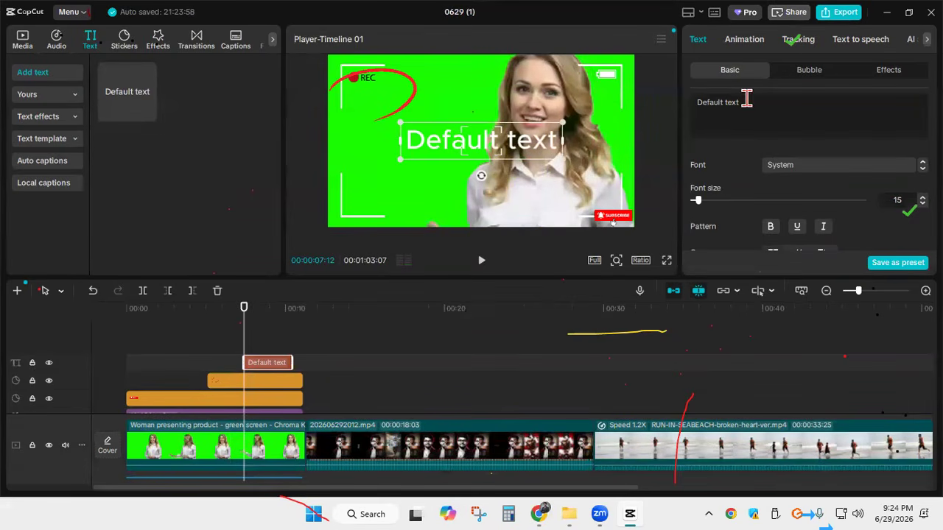
Replace the default text with the person's full name and move it down to the lower part of the frame
left_click_drag(752, 106, 676, 109)
type("K")
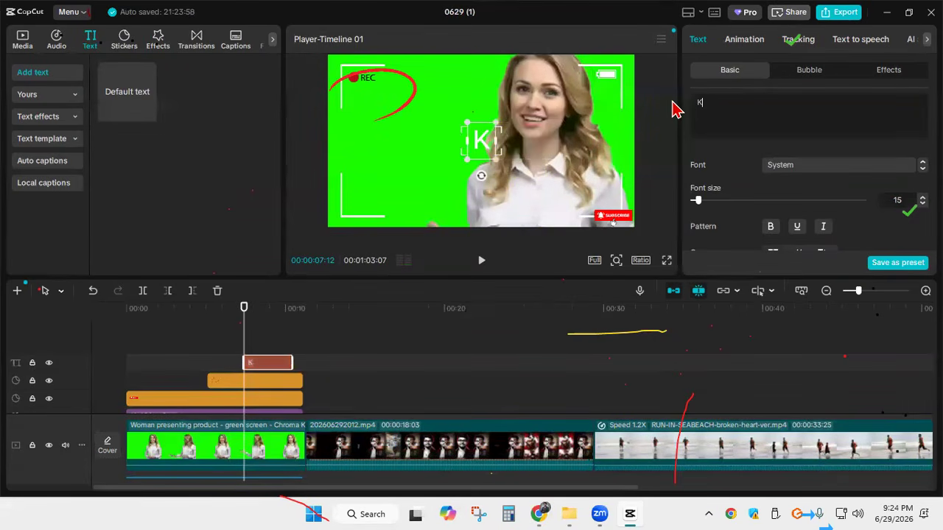
type("hair UI Islam Rume")
left_click_drag(513, 157, 507, 200)
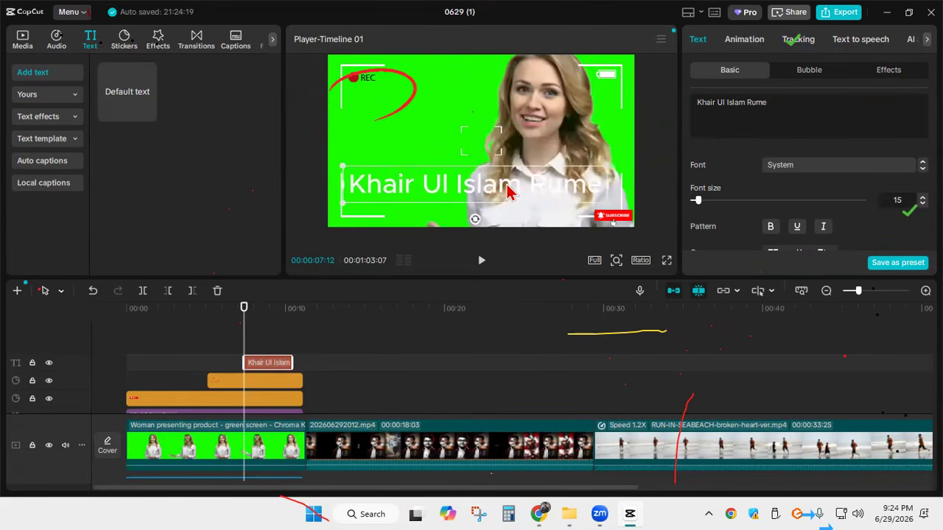
Set the name text's font size to 14
left_click(223, 448)
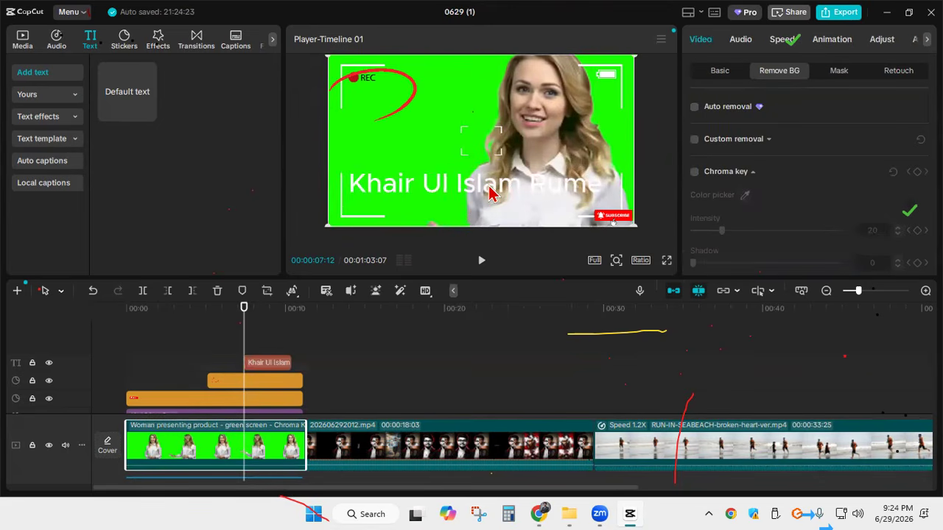
left_click(396, 193)
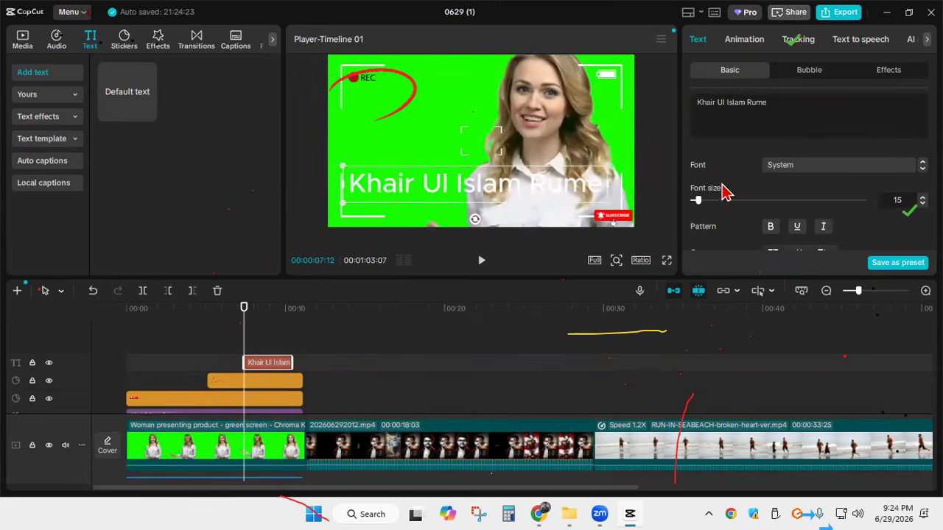
left_click_drag(697, 202, 697, 201)
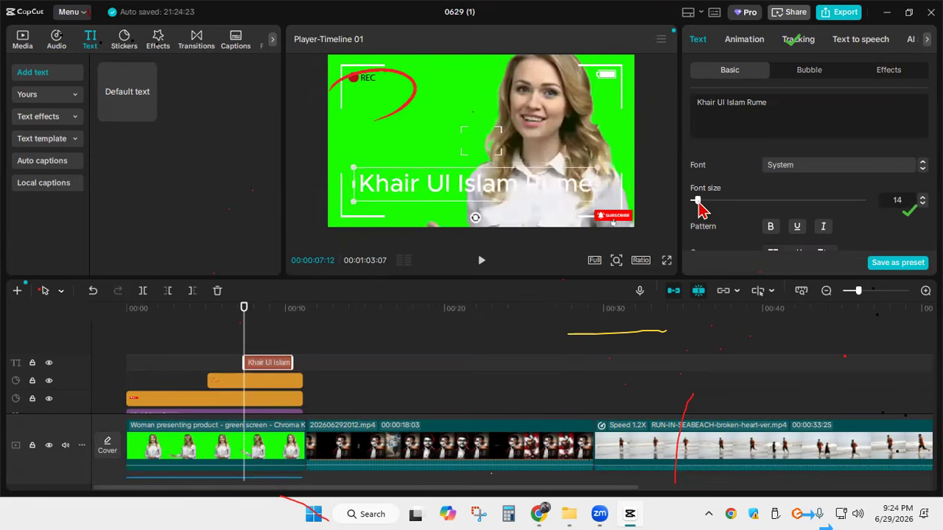
scroll(777, 213, "down", 3)
scroll(776, 238, "up", 3)
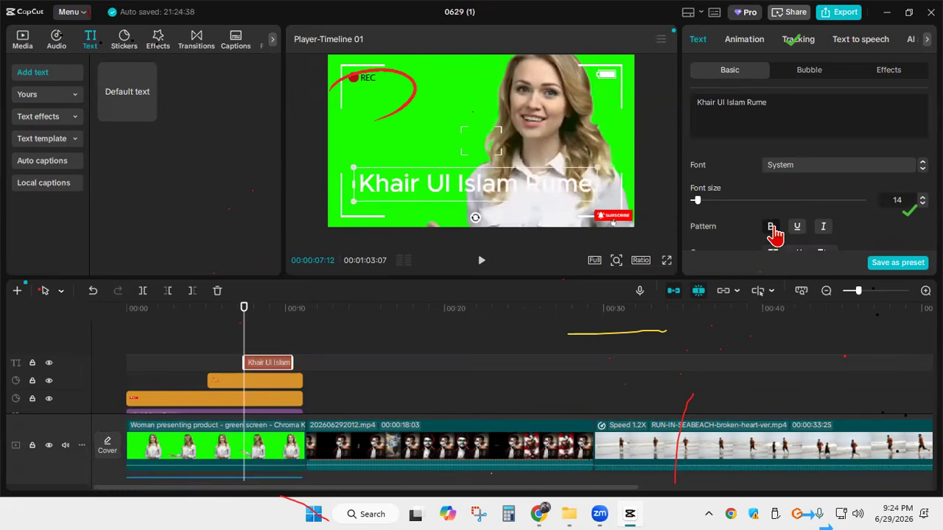
Change the name text's color to dark red, hex A82A2A
scroll(810, 173, "down", 3)
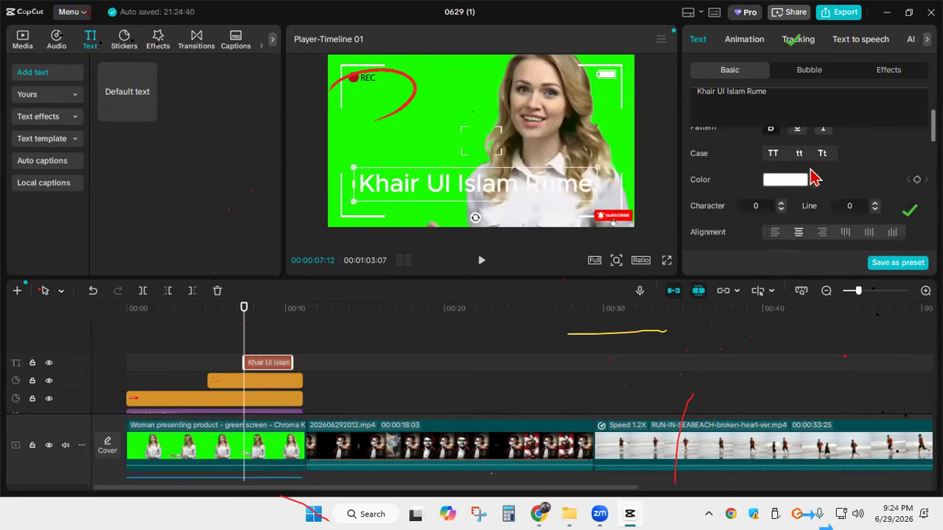
left_click(814, 181)
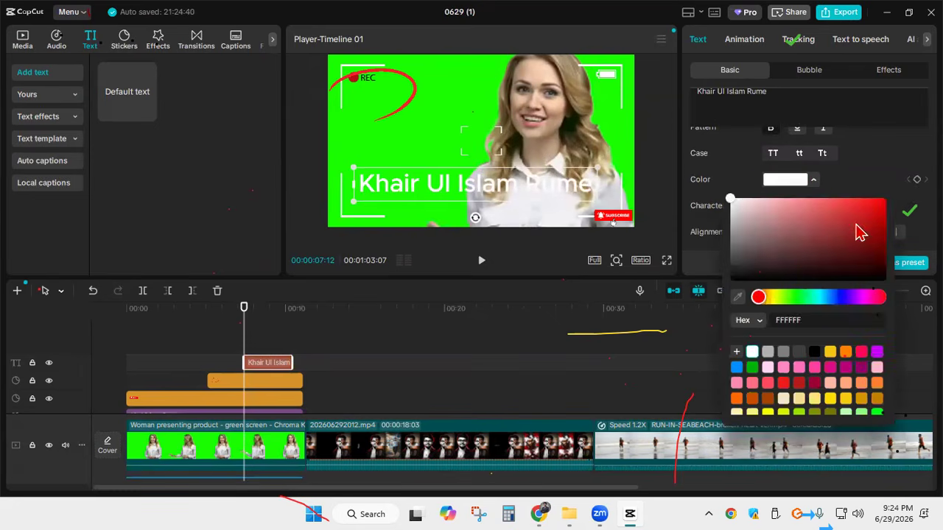
left_click(884, 208)
left_click_drag(883, 209, 847, 227)
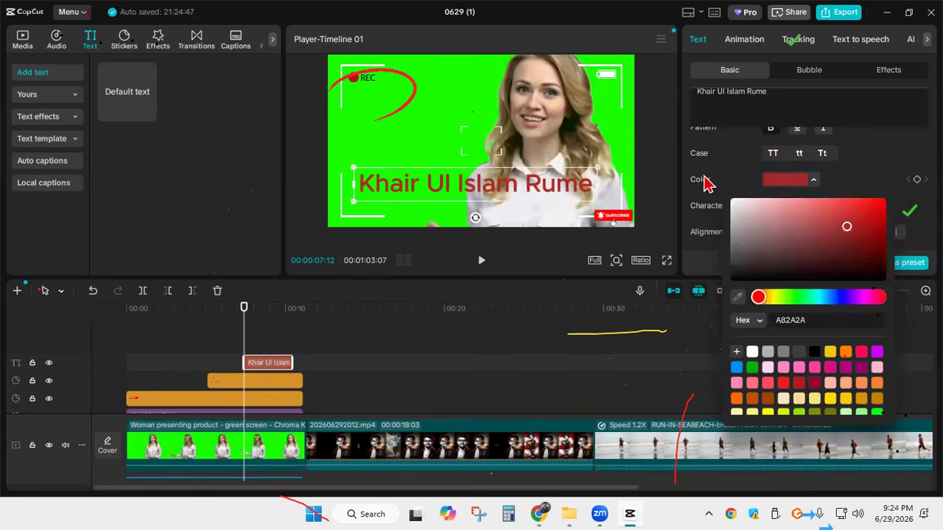
left_click(677, 153)
Set the name text's alignment to left
scroll(754, 202, "down", 3)
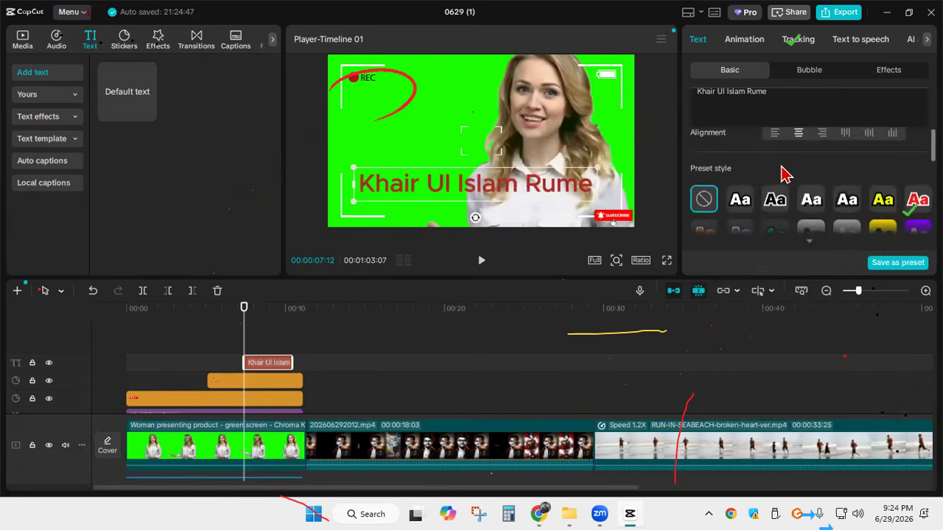
scroll(773, 199, "up", 3)
scroll(780, 192, "down", 3)
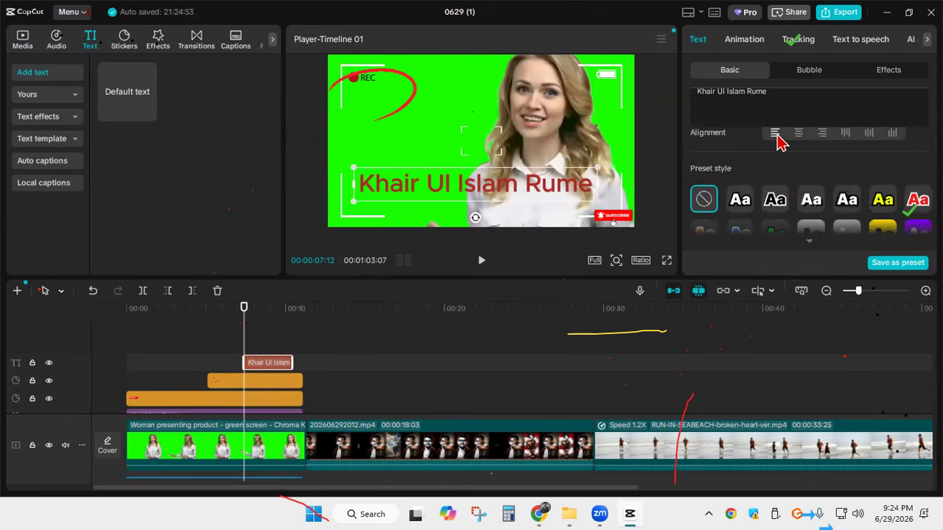
scroll(780, 148, "up", 3)
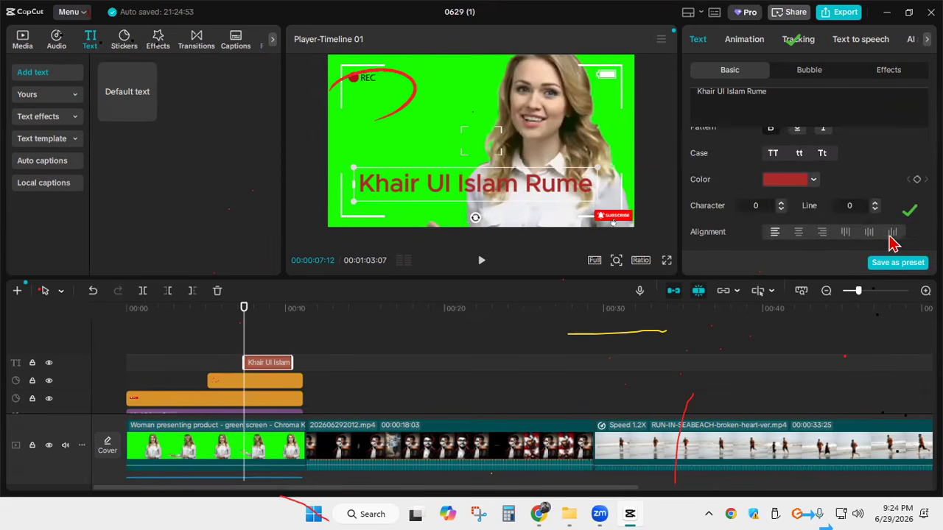
Replace the name with three lines of sample text: "ghdf h", "fhdfhdf" and "fdhdf"
double_click(583, 184)
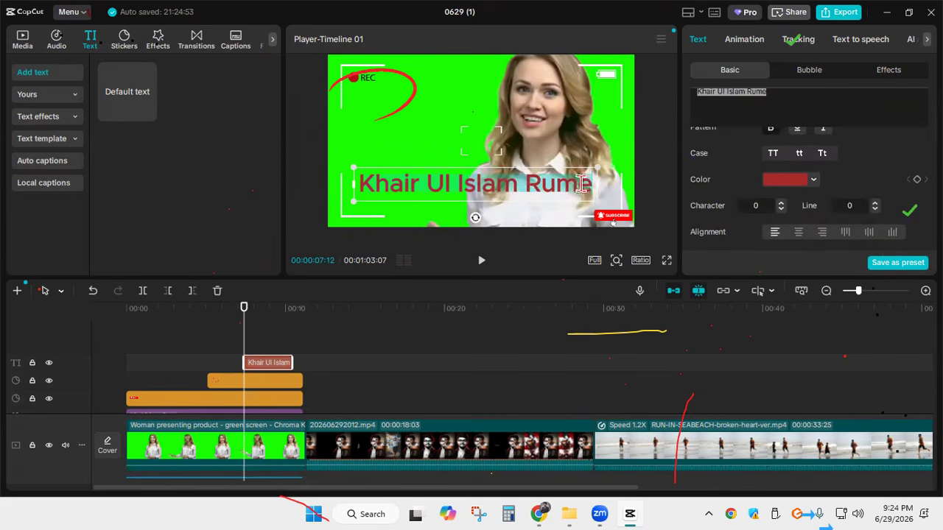
key("BackSpace")
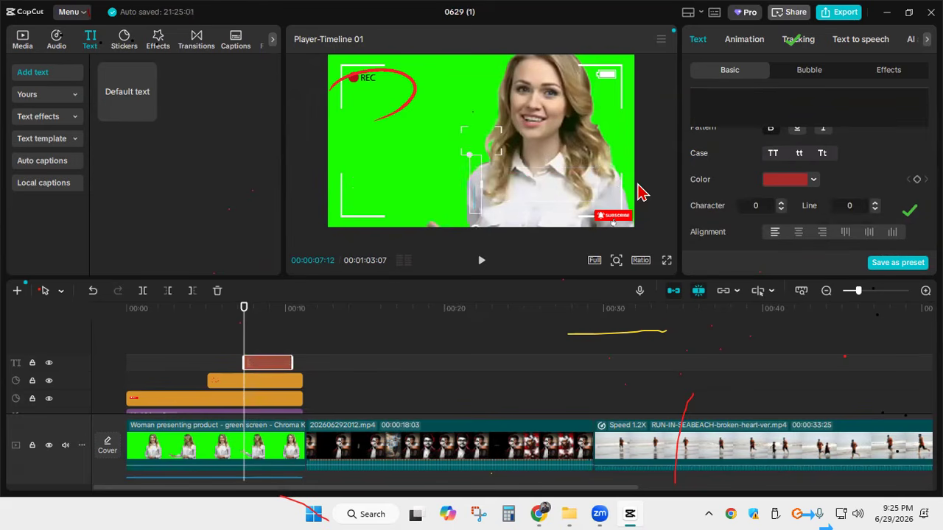
type("ghdf h")
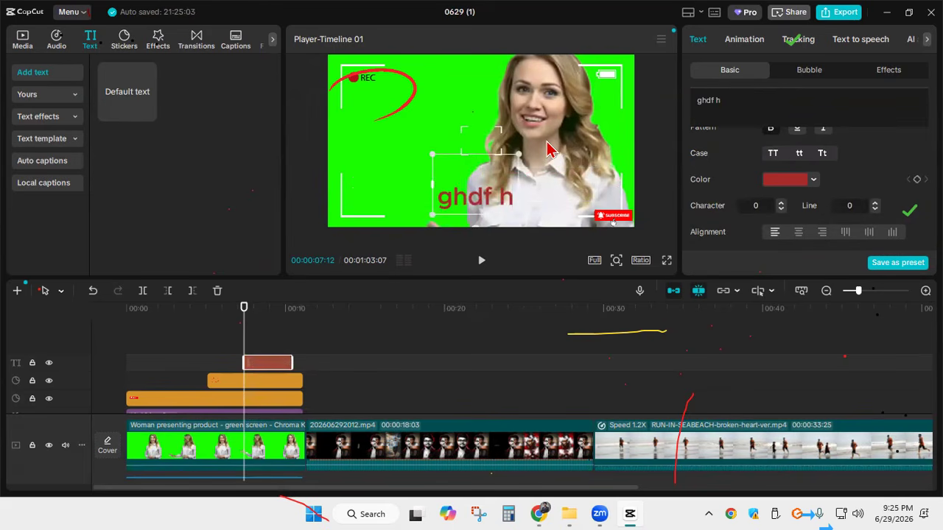
key("Return")
type("fhdfhdf")
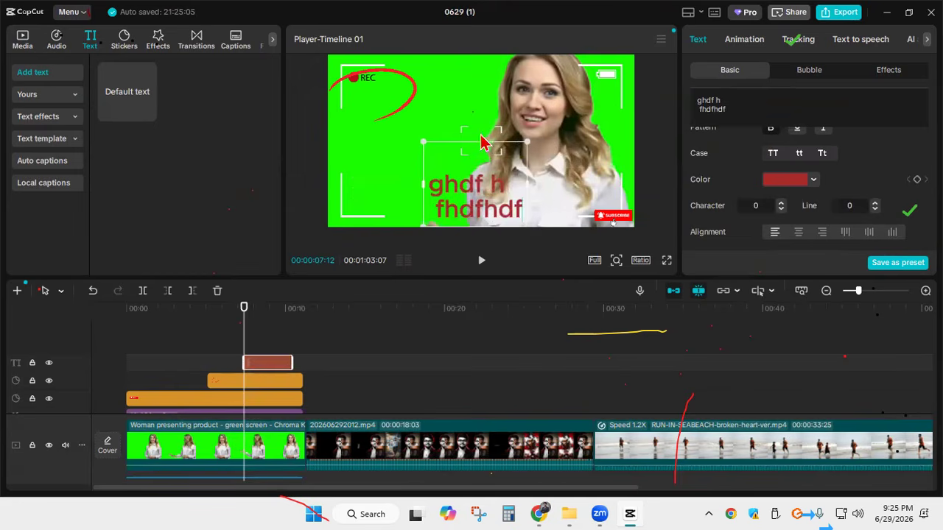
key("Return")
type("fdhdf")
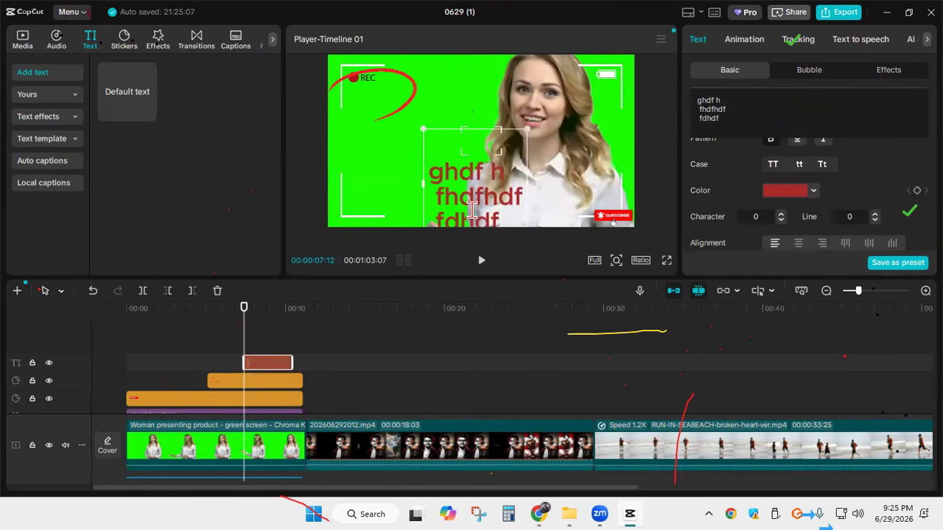
Move the three-line text up to the middle of the frame and widen its text box to the right
left_click(371, 162)
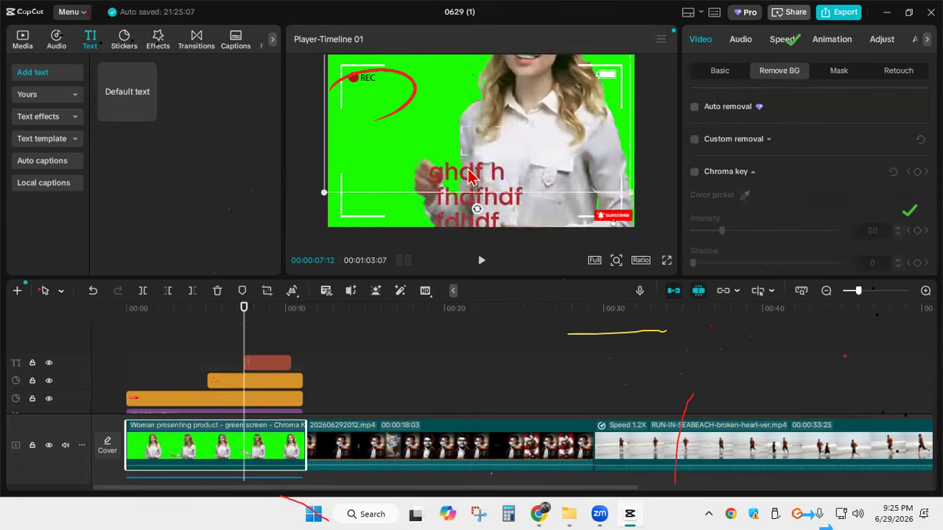
left_click(270, 364)
left_click_drag(449, 226, 454, 159)
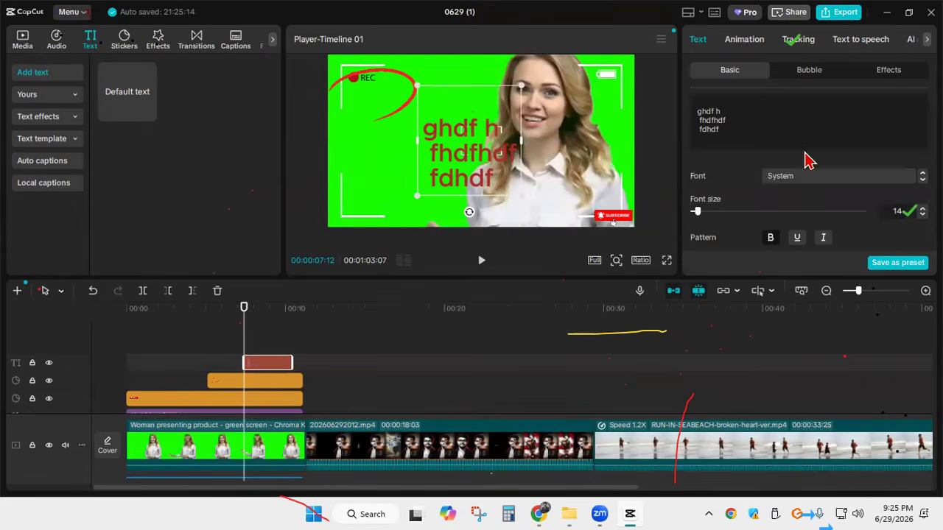
scroll(858, 196, "down", 5)
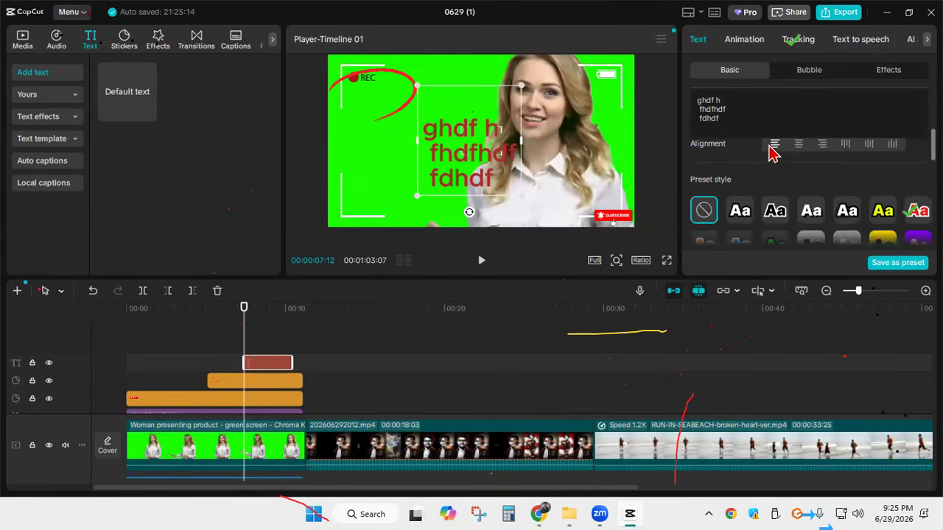
left_click_drag(521, 138, 587, 138)
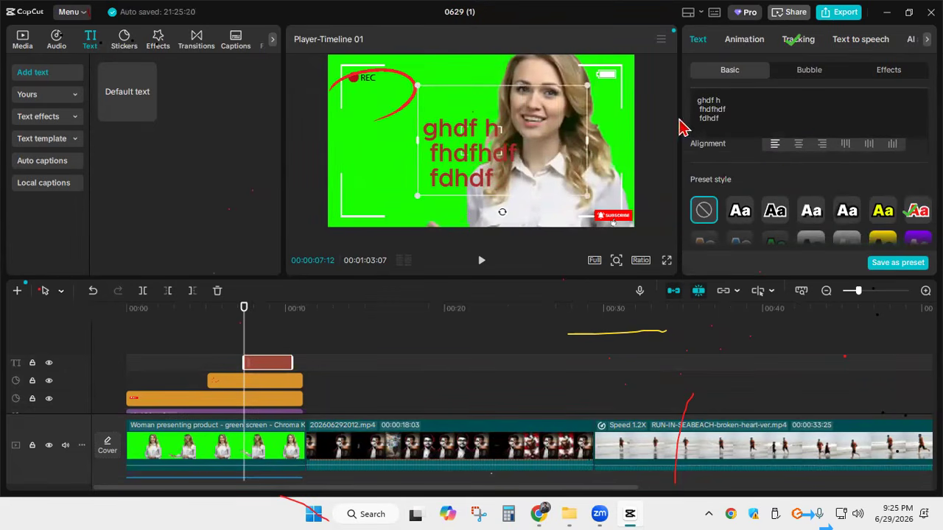
Try center, right and the three vertical alignments on the three-line text, and return it to left alignment
left_click(799, 146)
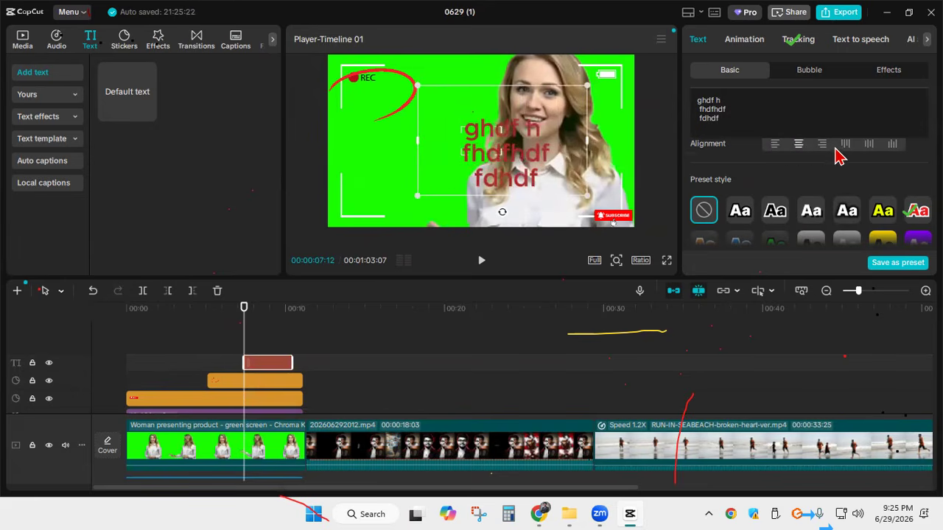
left_click(825, 150)
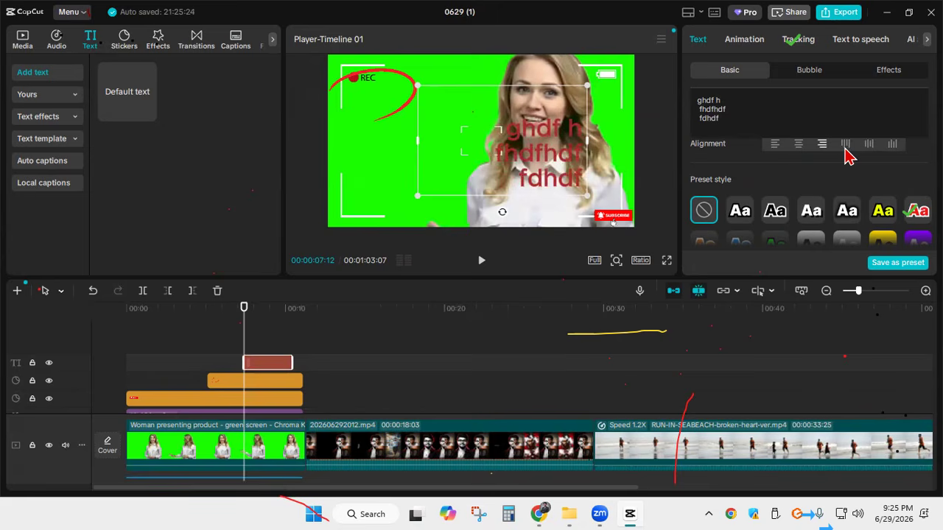
left_click(846, 146)
scroll(855, 173, "up", 2)
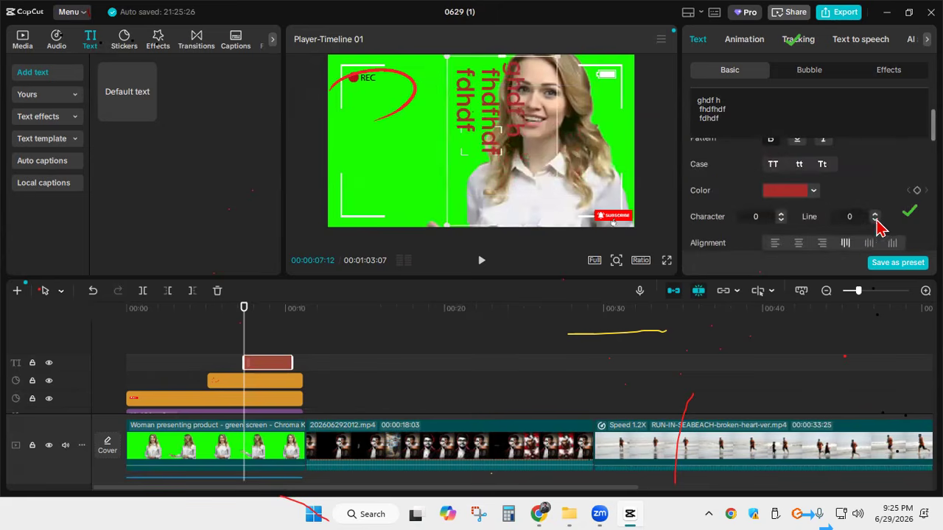
left_click(866, 246)
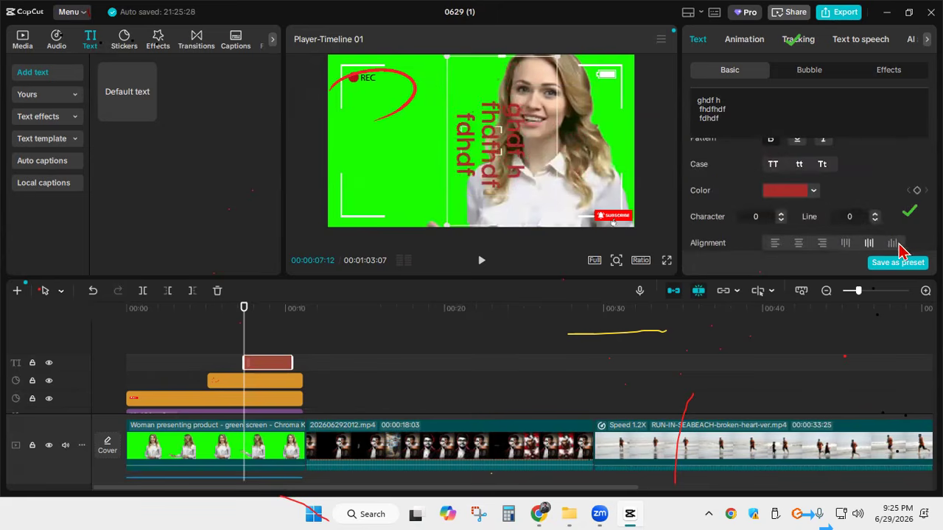
left_click(892, 245)
left_click(775, 244)
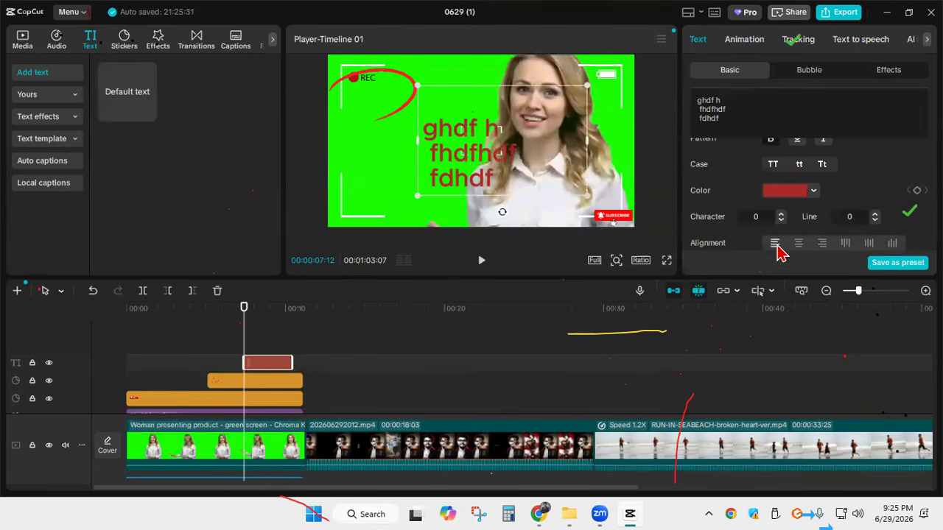
scroll(766, 184, "down", 2)
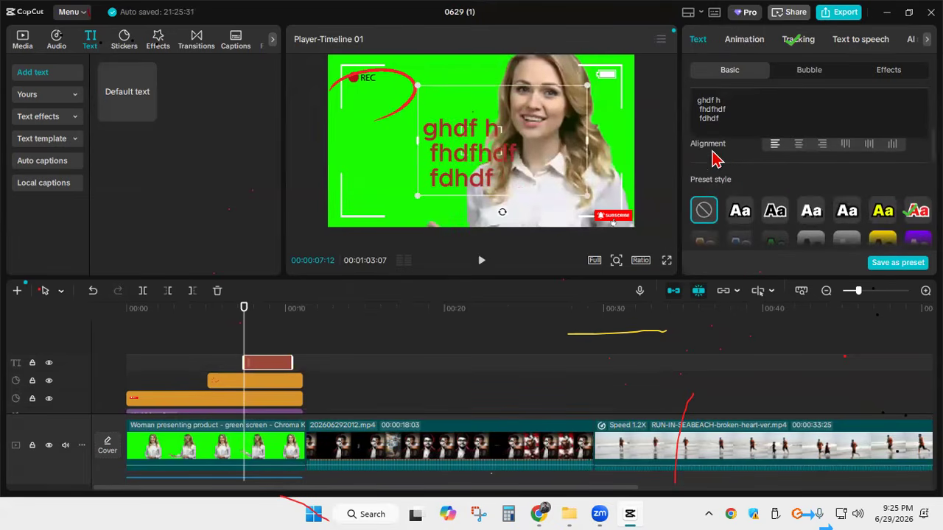
Try several white preset styles on the three-line text and apply the yellow style with a black outline
left_click(746, 221)
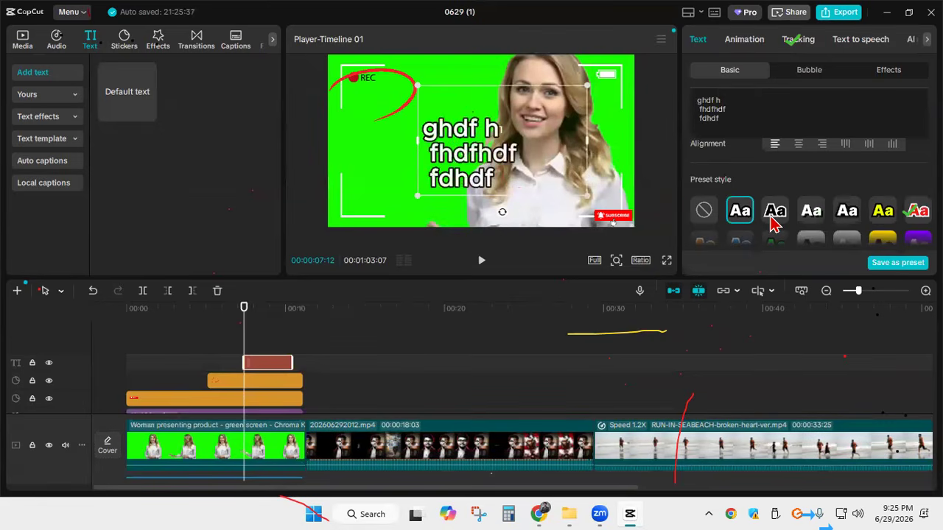
left_click(775, 221)
left_click(847, 221)
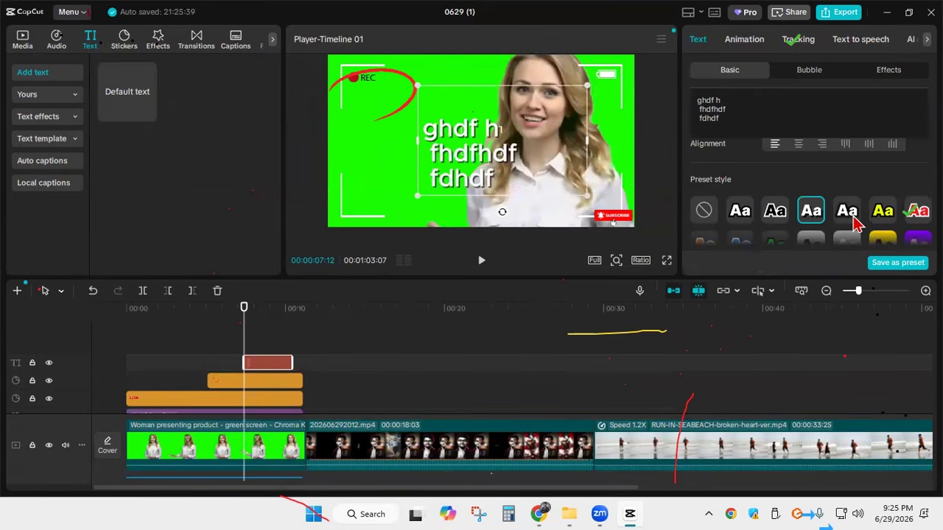
left_click(883, 213)
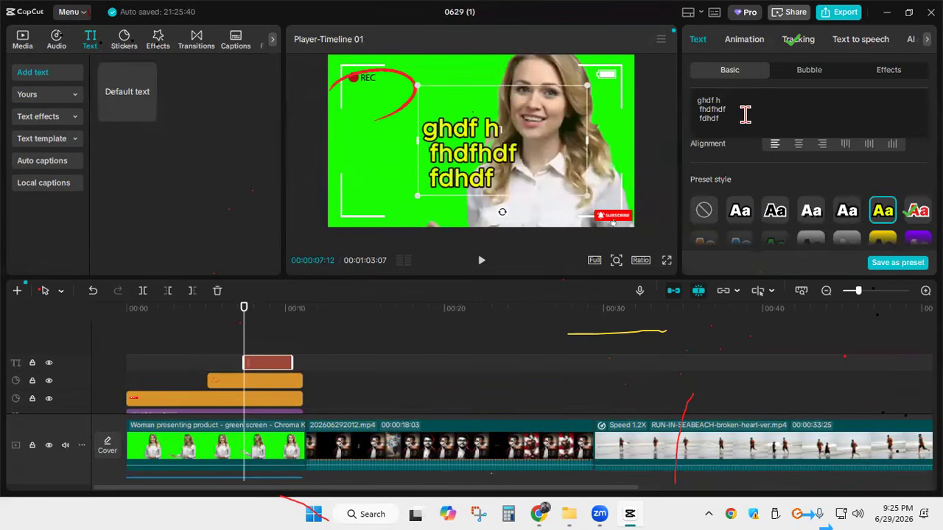
Align the three-line text to the frame's left, horizontal center, top and vertical middle, and narrow its text box
scroll(774, 177, "down", 5)
scroll(783, 193, "up", 3)
scroll(770, 213, "down", 3)
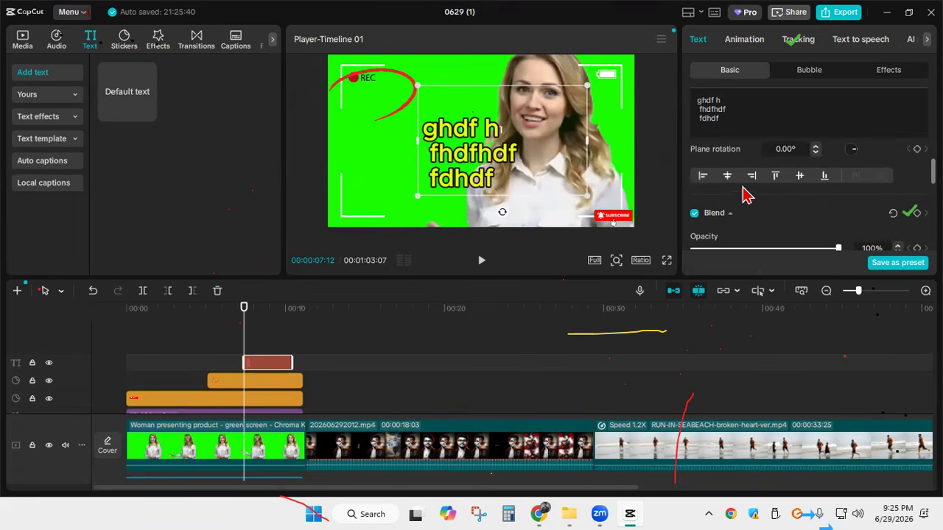
left_click(703, 181)
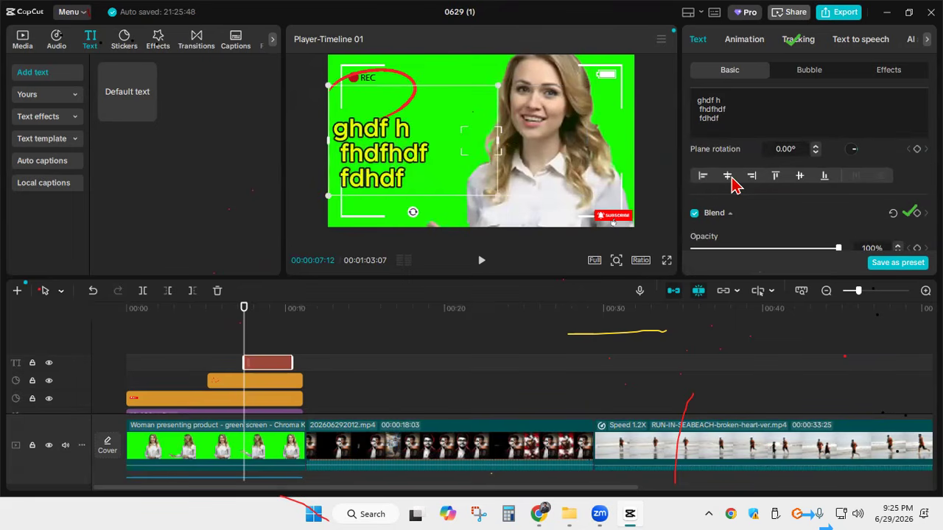
left_click(730, 183)
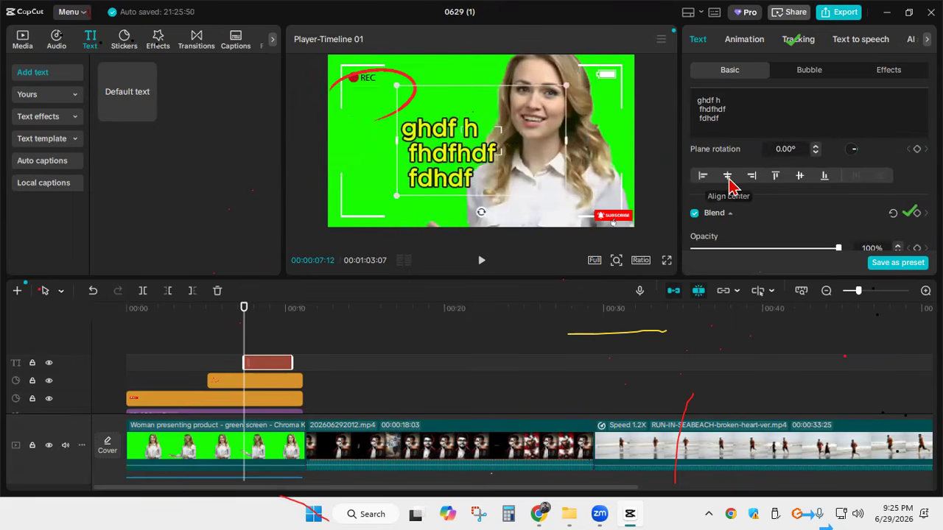
left_click(774, 180)
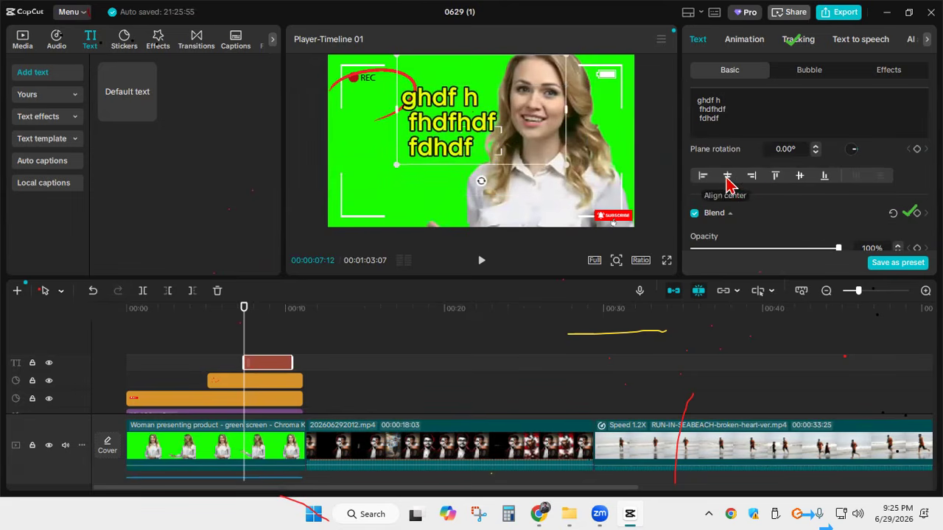
left_click(801, 181)
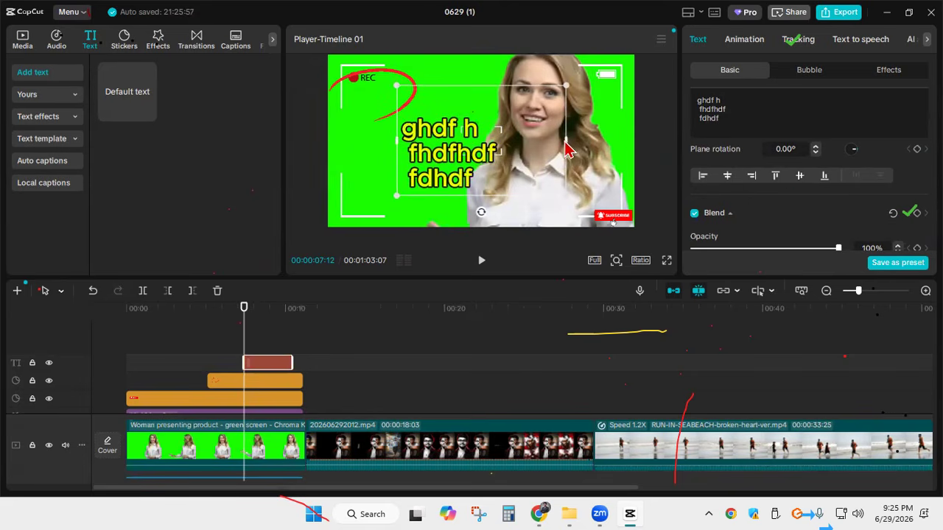
left_click_drag(567, 150, 515, 140)
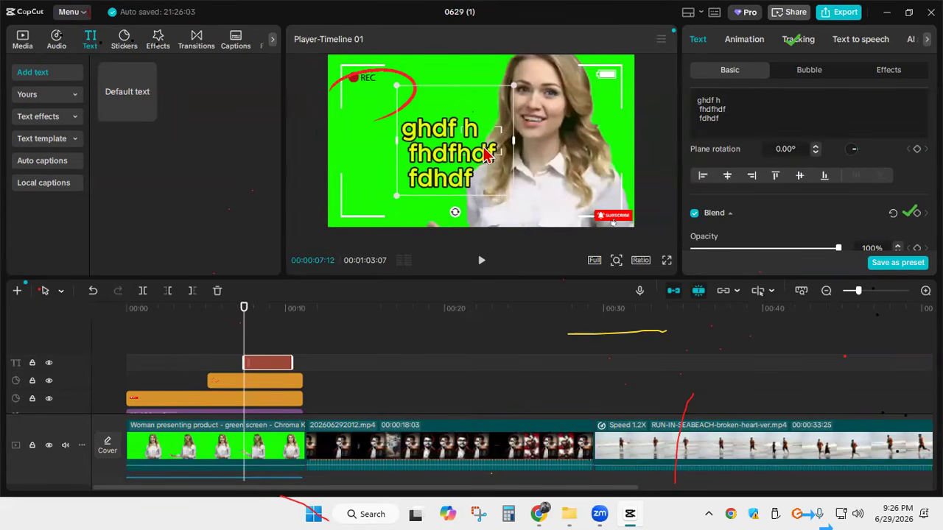
Delete the three-line text and add a default text in its place containing the person's full name
key("Delete")
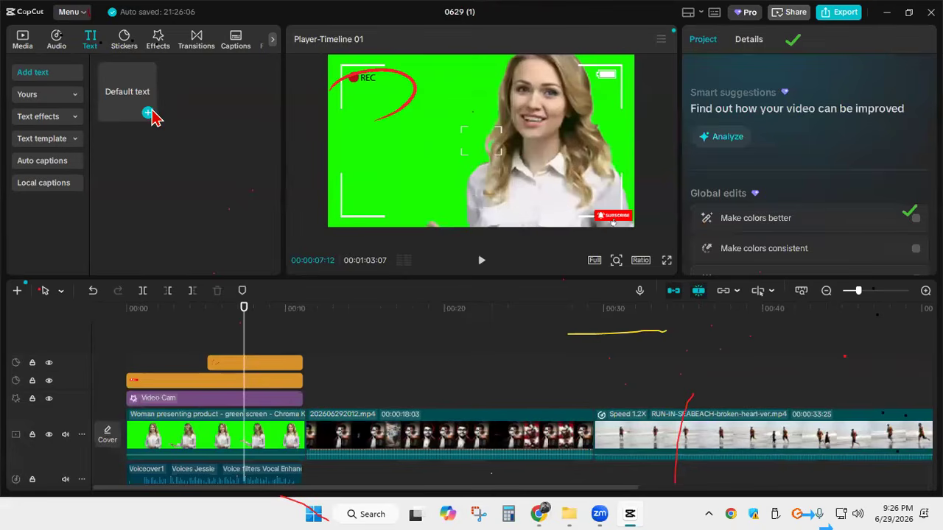
left_click(146, 114)
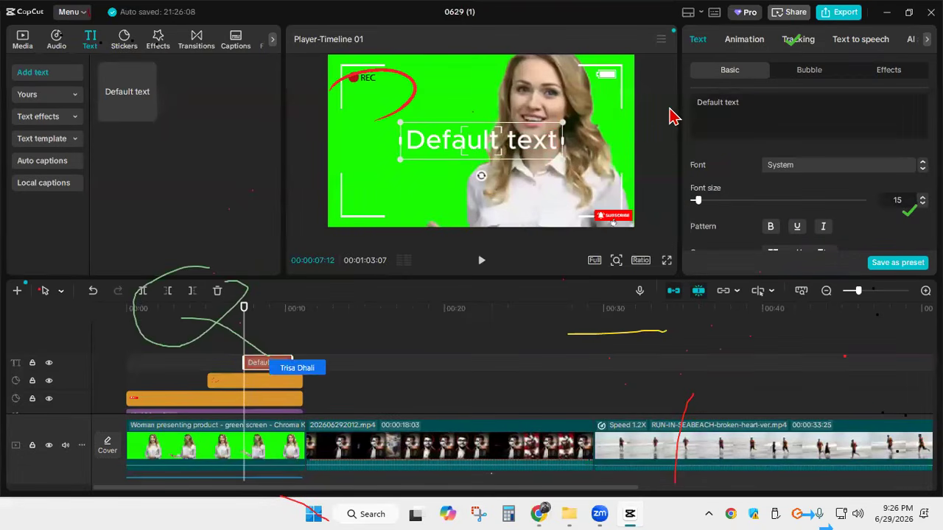
left_click_drag(740, 104, 672, 110)
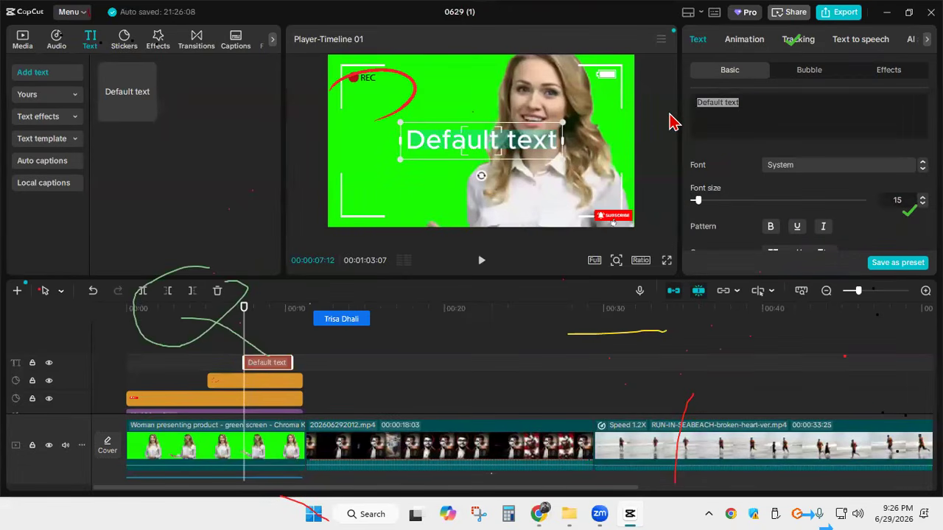
type("Kha")
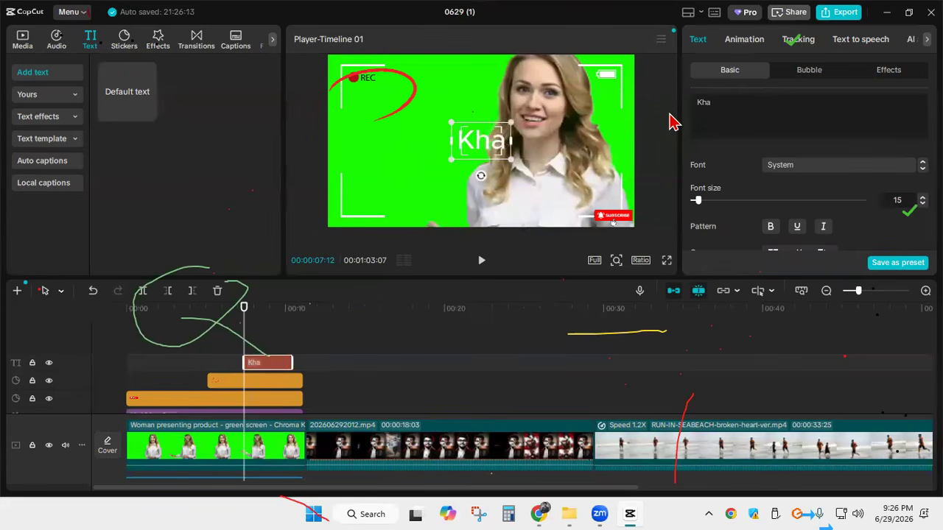
type("ir")
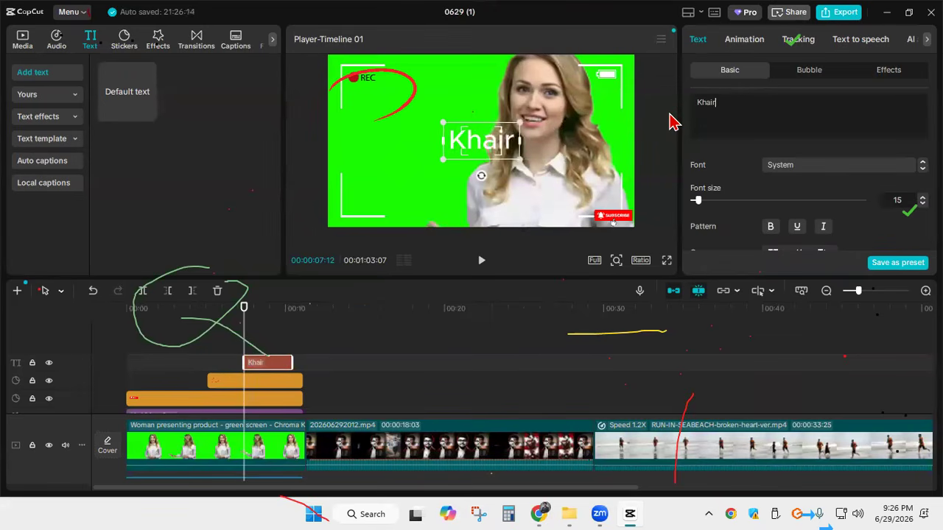
type(" Ul")
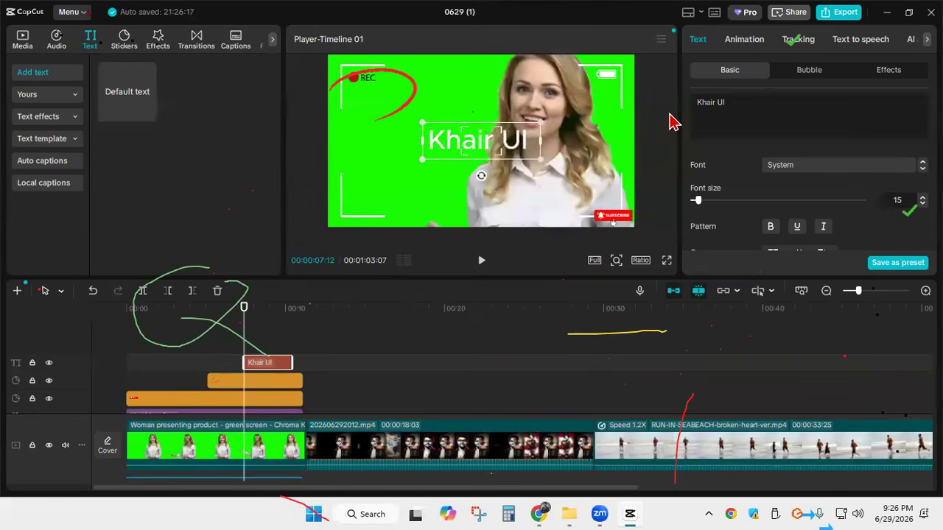
type(" Id")
key("BackSpace")
type("s")
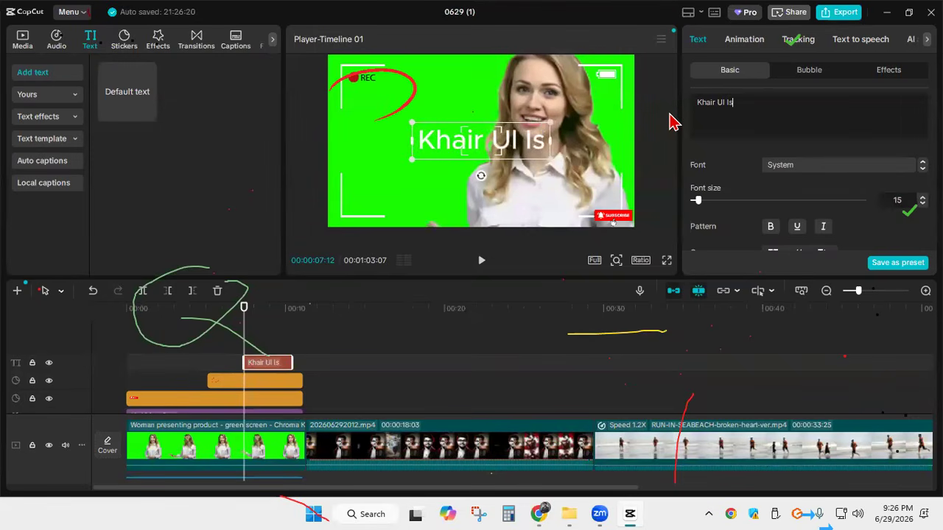
type("lam ")
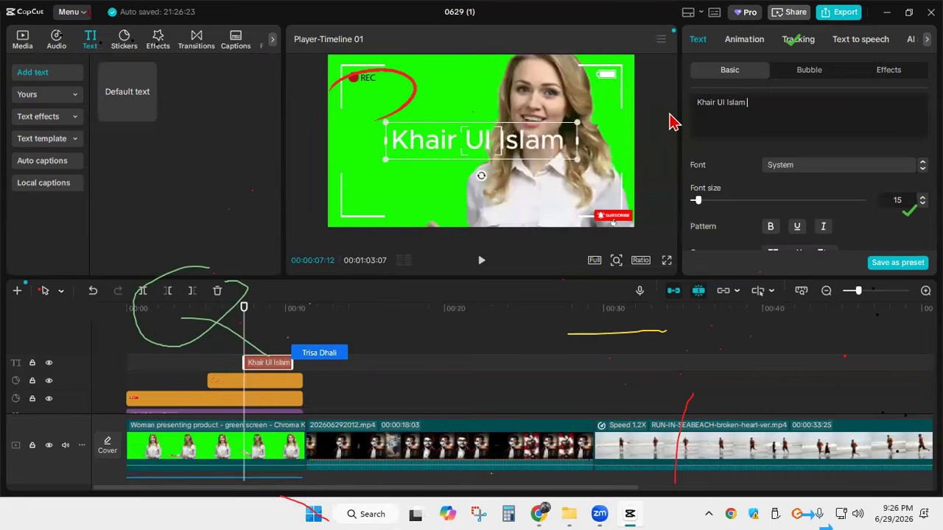
type("Rume")
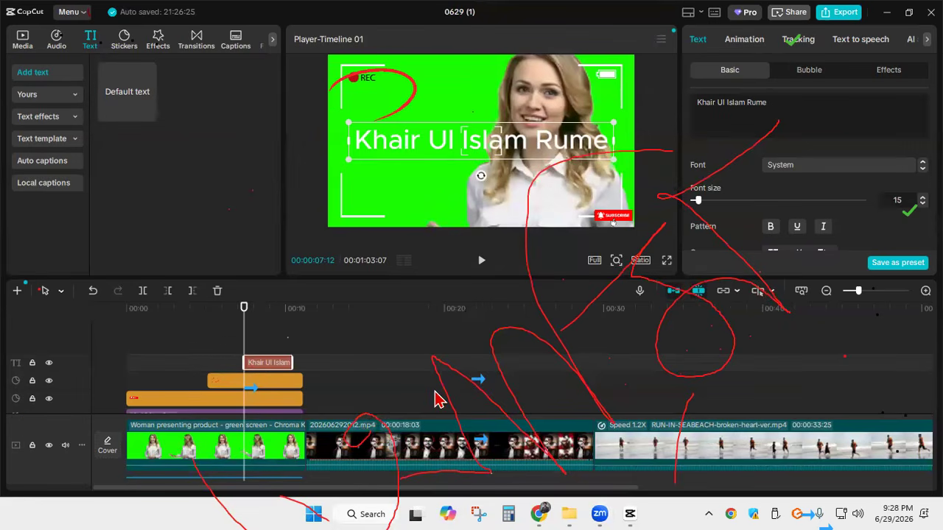
Browse the bubble styles and apply the yellow ART text effect with a red outline to the name text
mouse_move(439, 400)
left_mouse_down()
mouse_move(636, 425)
mouse_move(693, 422)
left_mouse_up()
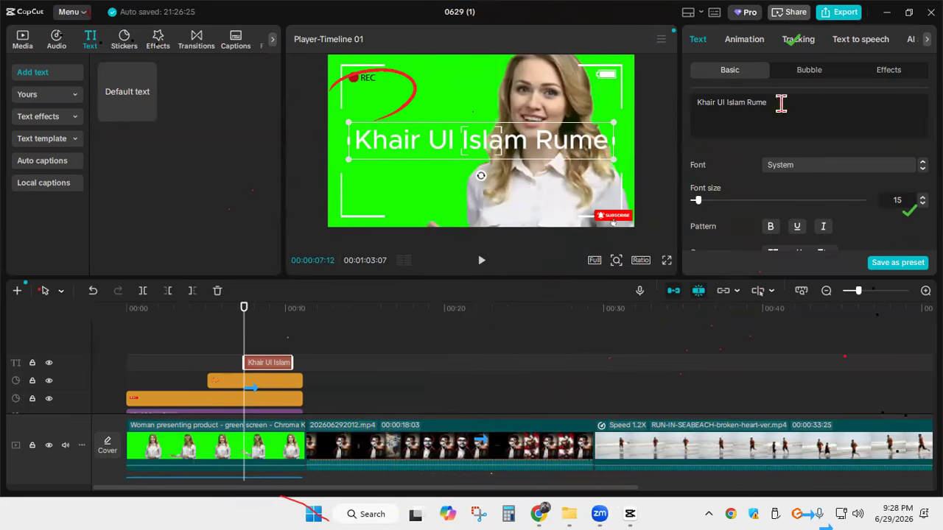
left_click(811, 70)
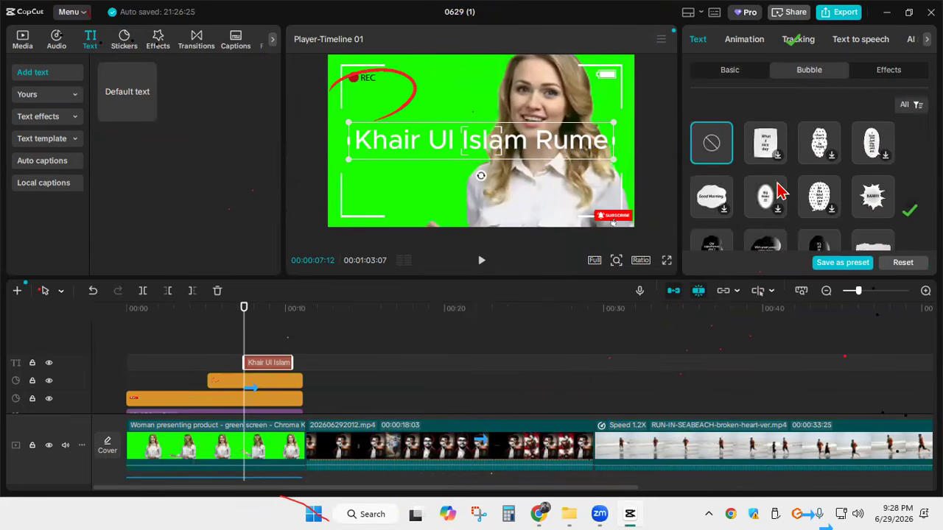
scroll(781, 190, "down", 2)
scroll(783, 189, "down", 1)
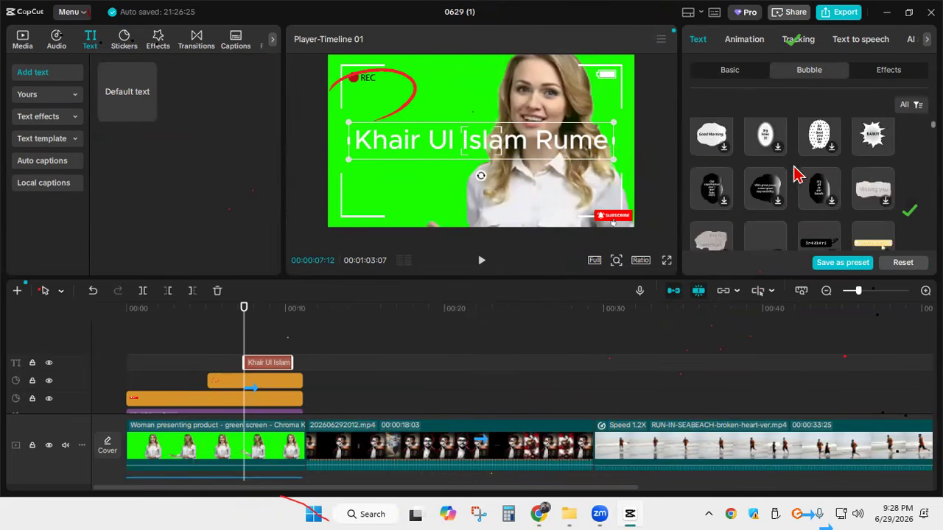
left_click(889, 72)
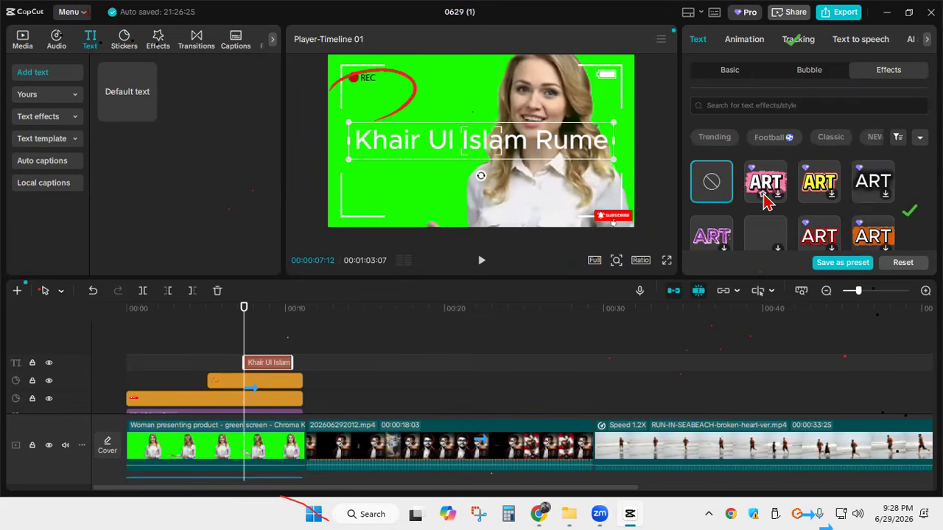
scroll(829, 192, "down", 1)
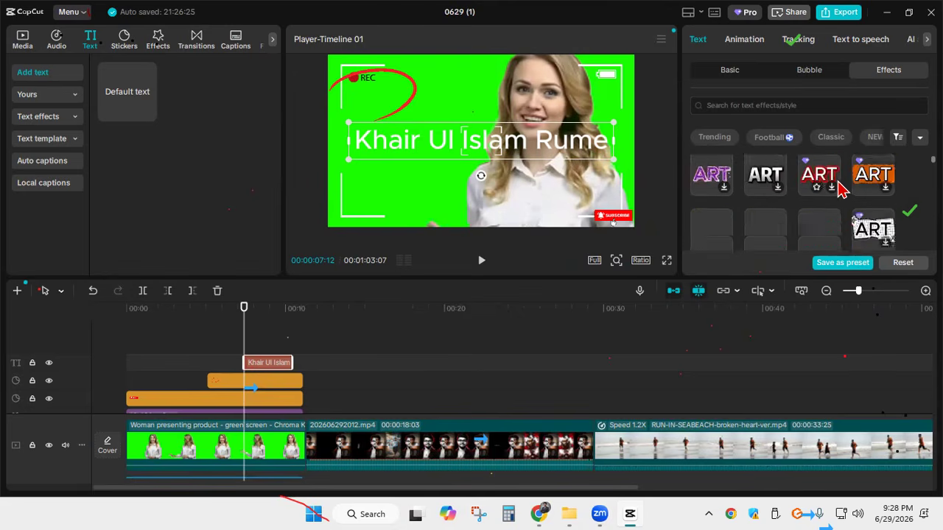
scroll(840, 187, "up", 1)
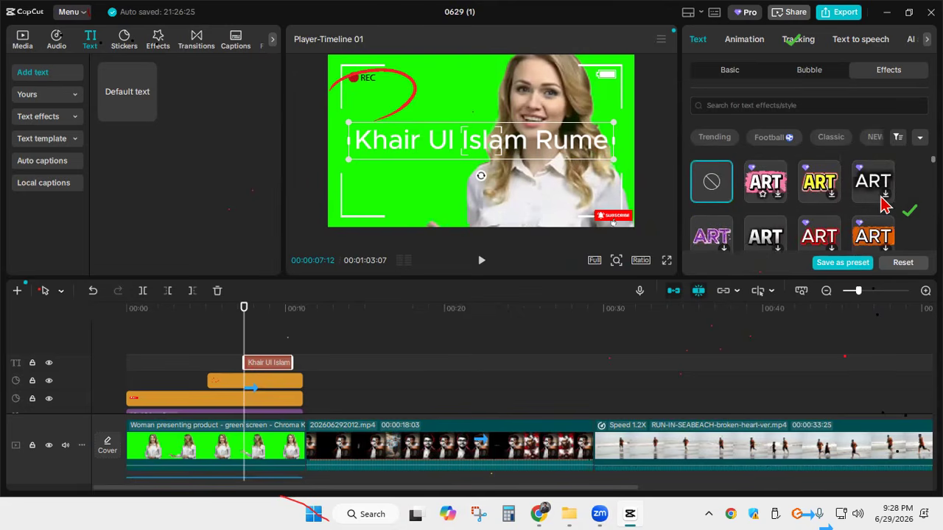
left_click(819, 190)
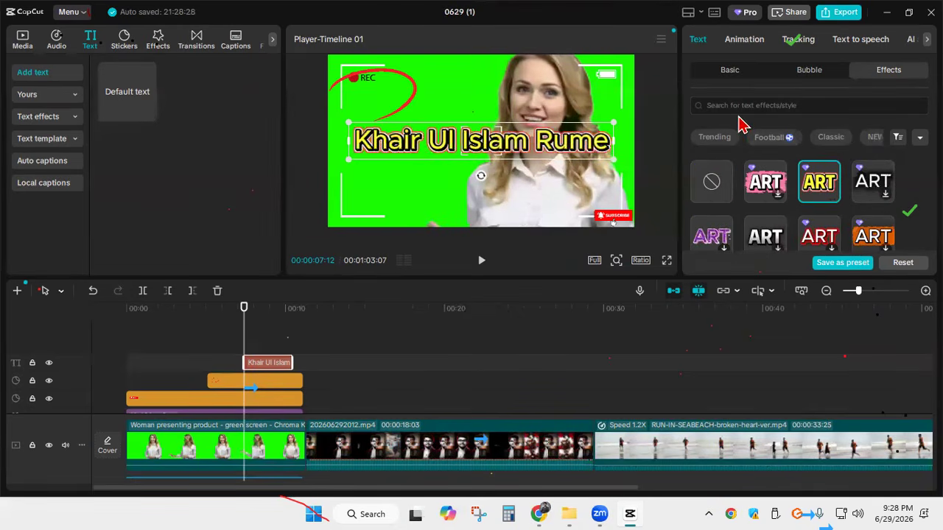
Apply the Type 2 entrance animation to the name text and set its duration to 2.5 s
left_click(744, 44)
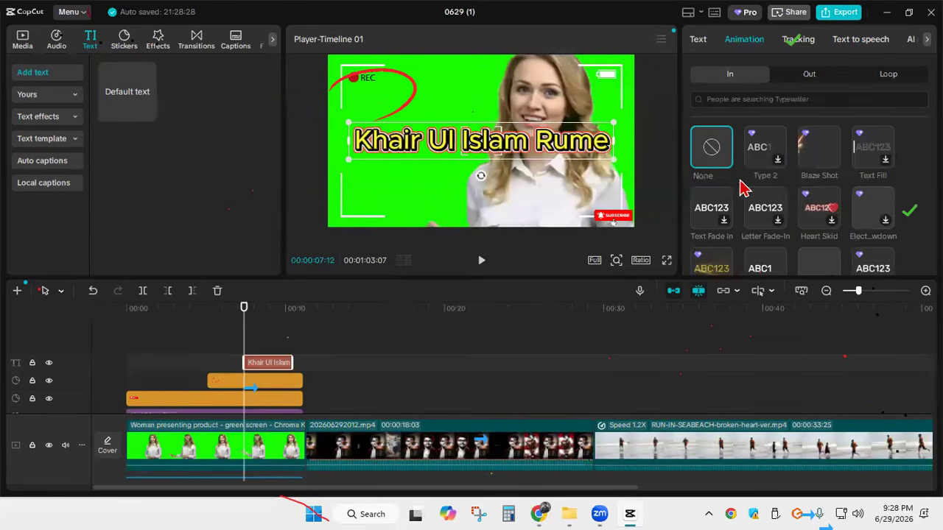
left_click(780, 170)
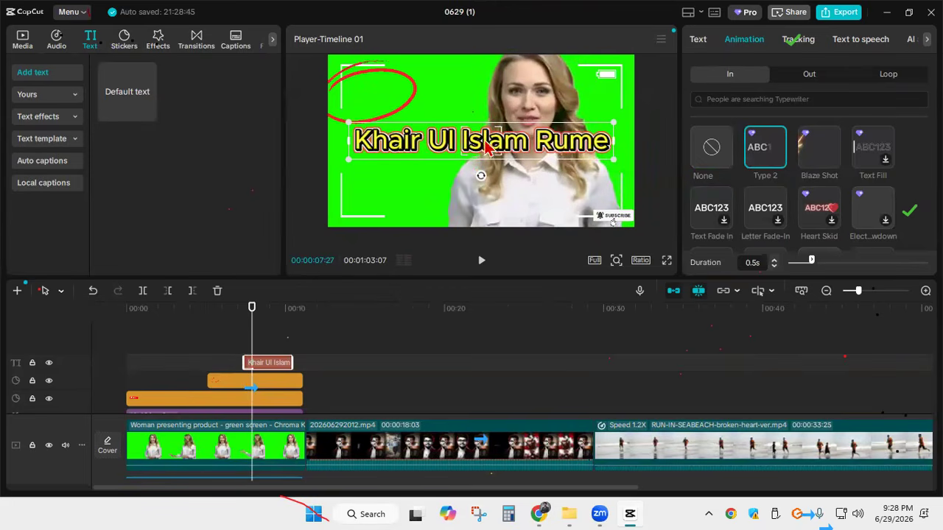
left_click_drag(813, 261, 904, 262)
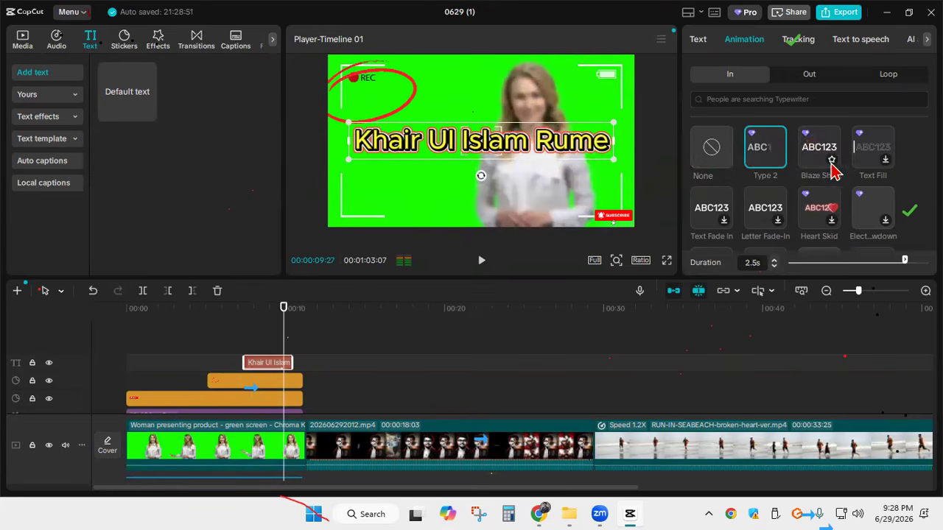
Try the Letter Fade-In, Starlight, Flame Spout and Flame Meteor entrance animations on the name text, and apply Letter Reveal
scroll(795, 169, "down", 1)
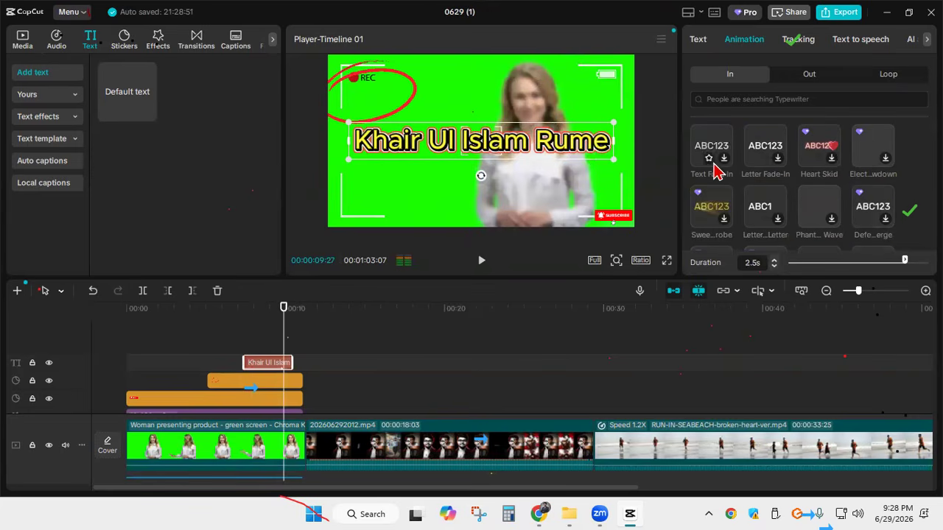
left_click(779, 163)
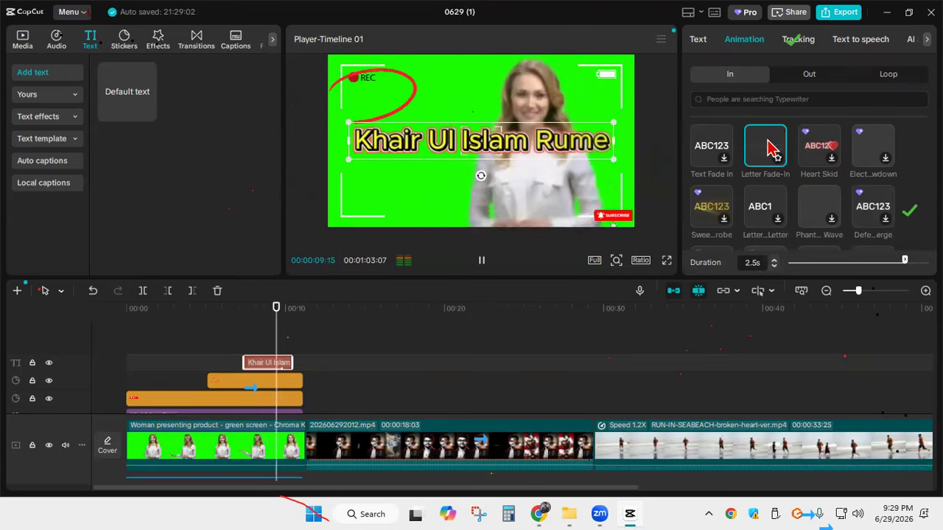
scroll(774, 164, "down", 1)
left_click(777, 206)
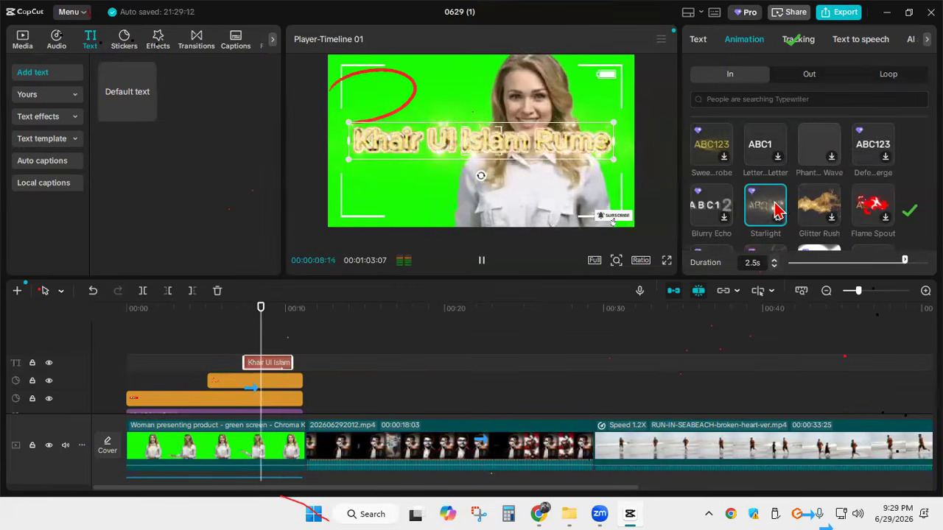
left_click(871, 202)
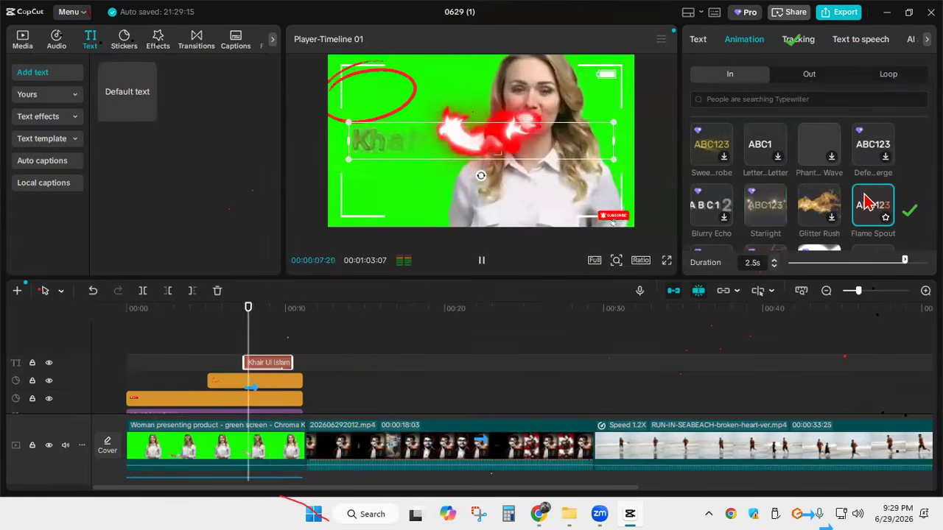
scroll(780, 214, "down", 3)
left_click(759, 210)
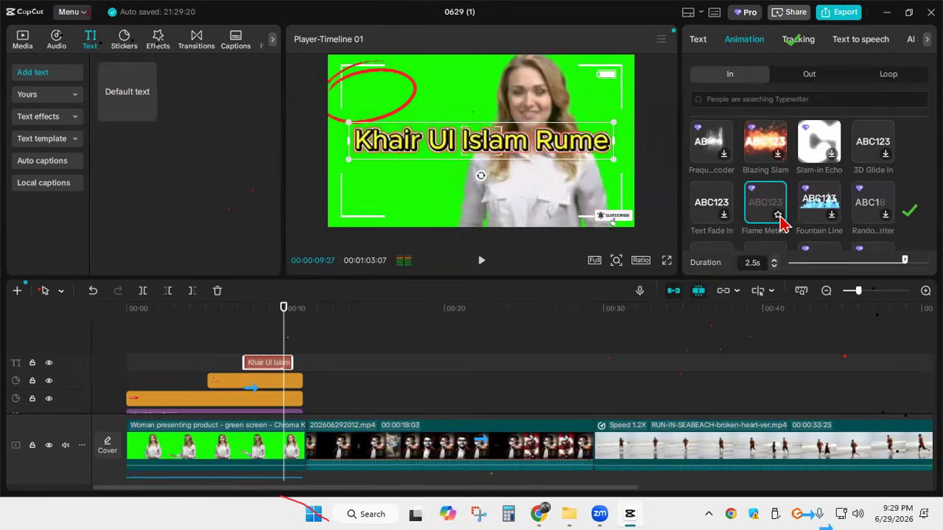
scroll(778, 212, "down", 1)
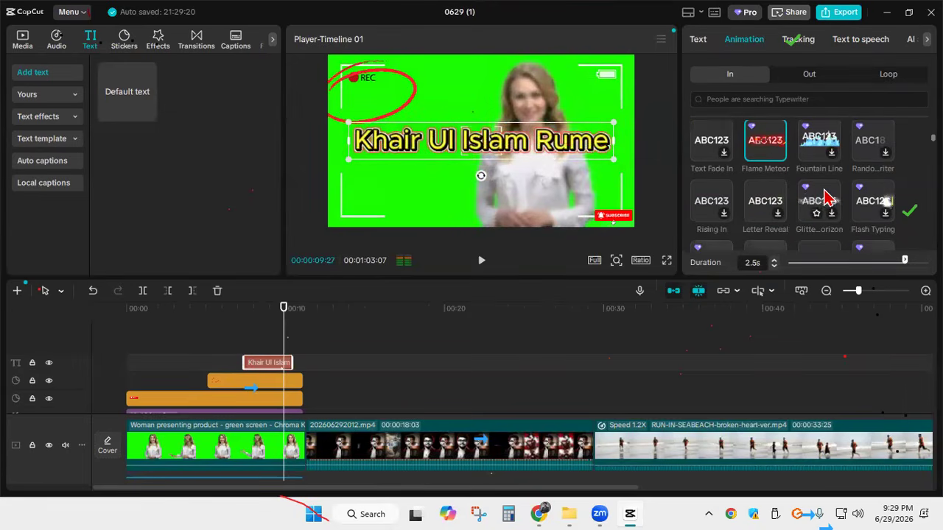
left_click(779, 208)
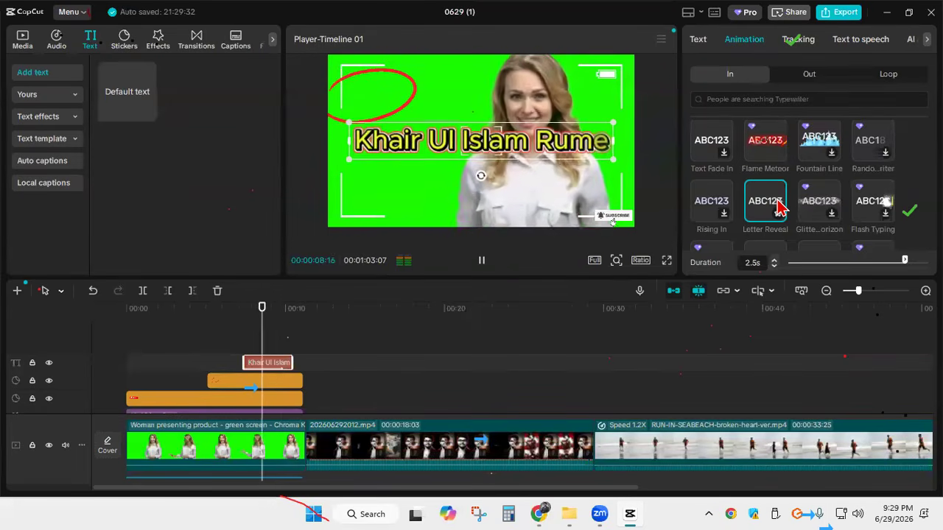
Stop the preview and return the playhead to the start of the timeline
left_click(481, 260)
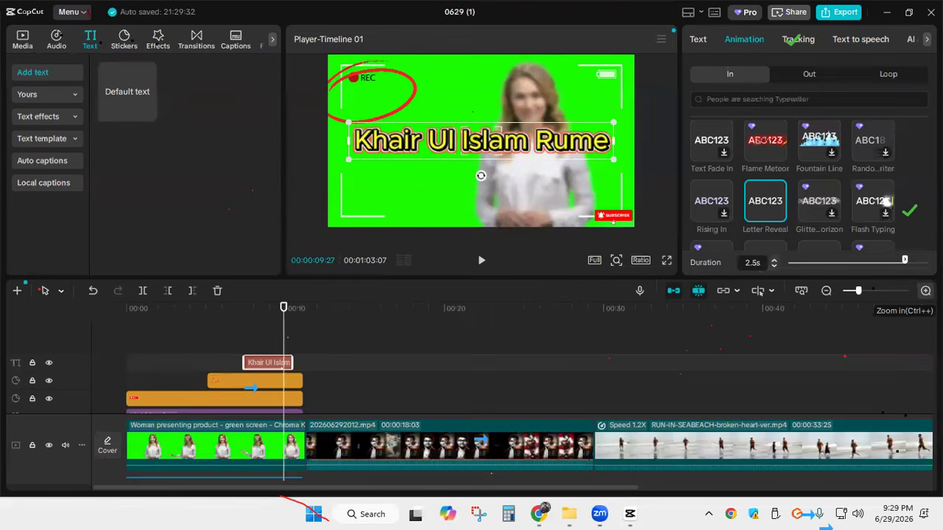
left_click(926, 290)
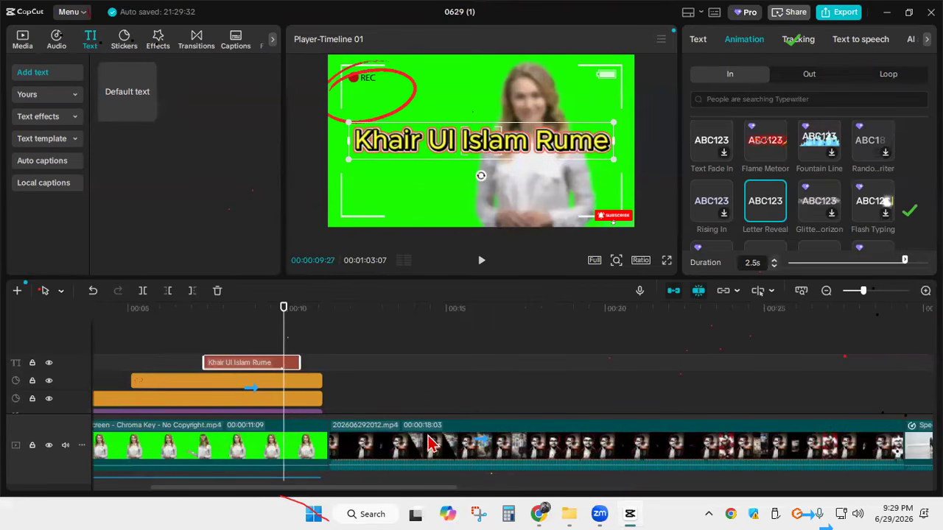
left_click(926, 290)
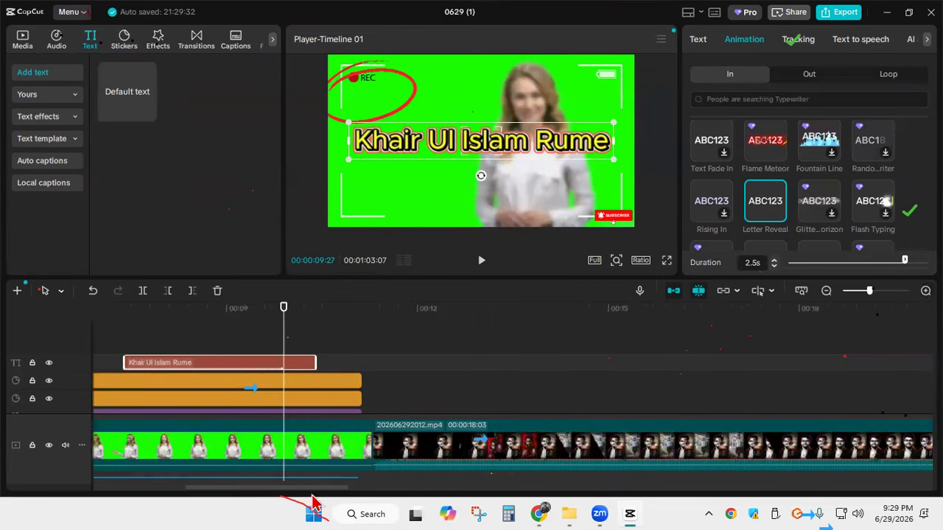
left_click_drag(314, 488, 194, 493)
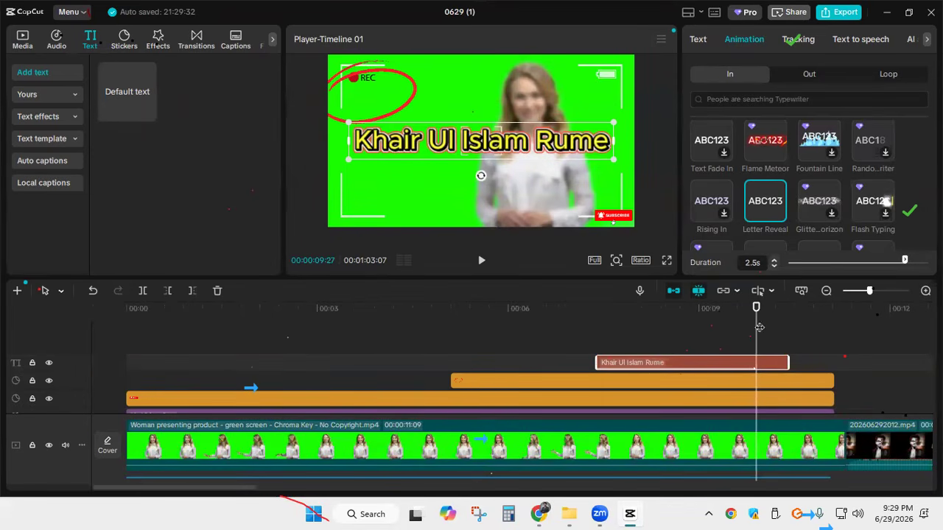
left_click_drag(758, 326, 125, 313)
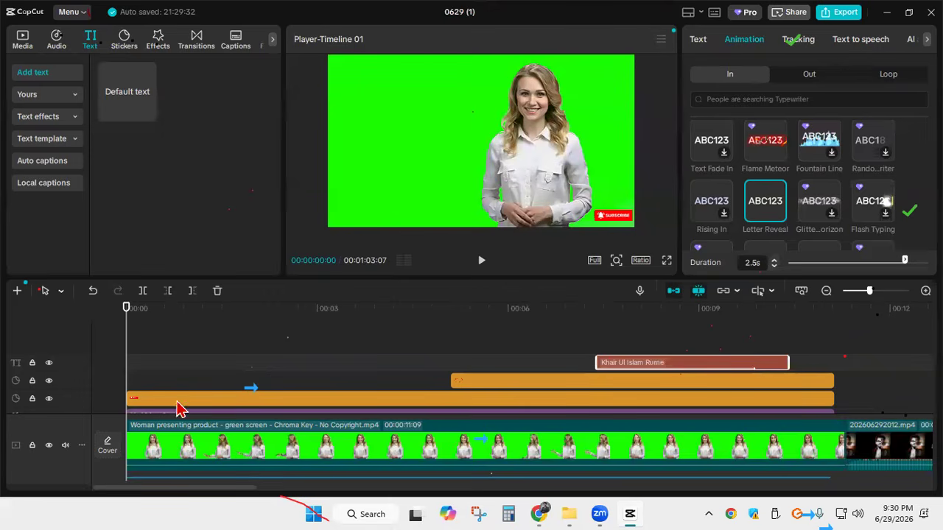
Add a default text at the start of the green-screen clip that reads "Ami Bhat Khai"
left_click(147, 116)
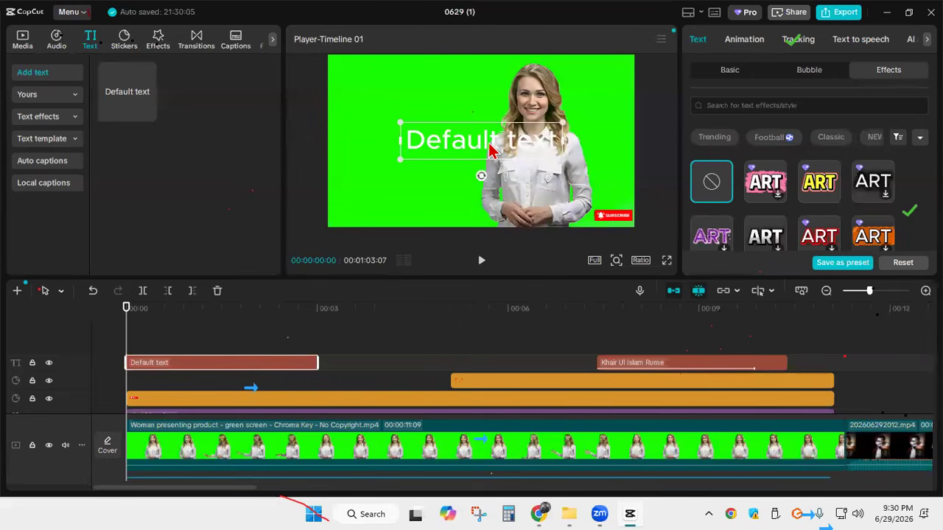
left_click(711, 73)
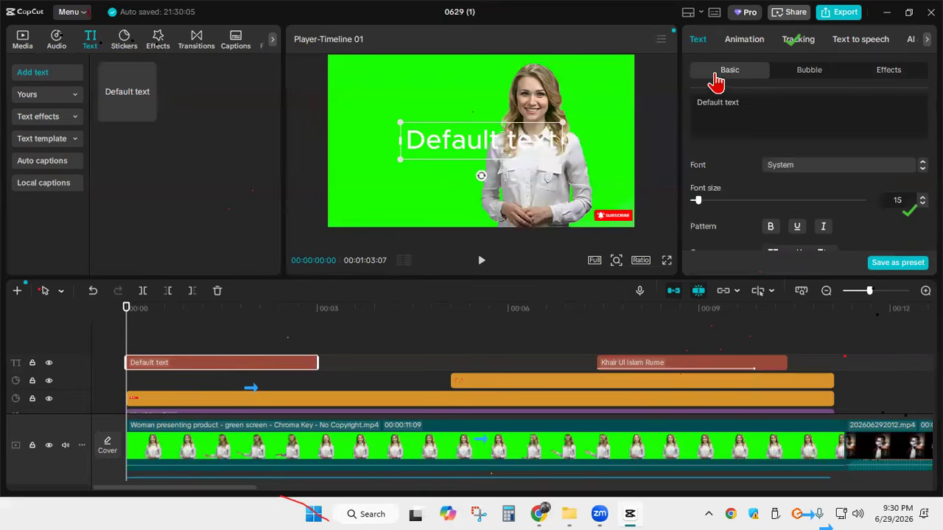
left_click_drag(743, 105, 663, 114)
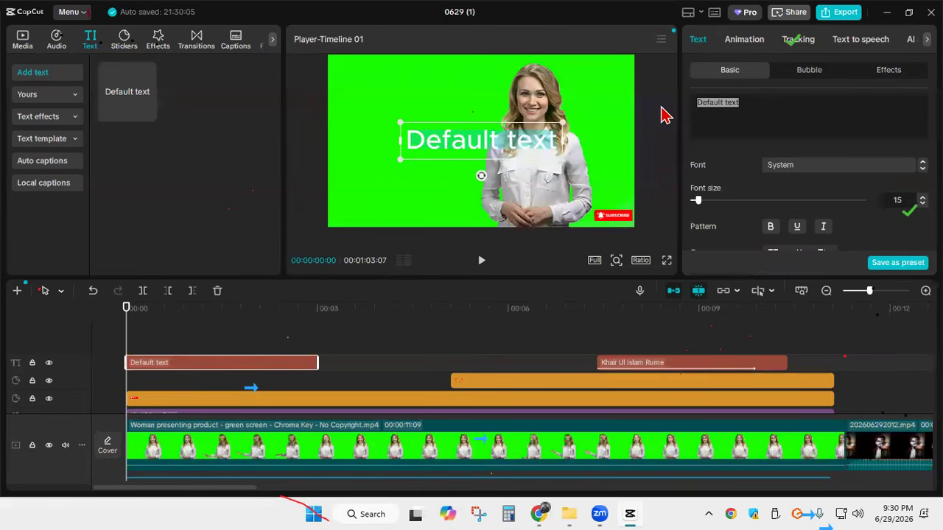
type("MAi Bhay")
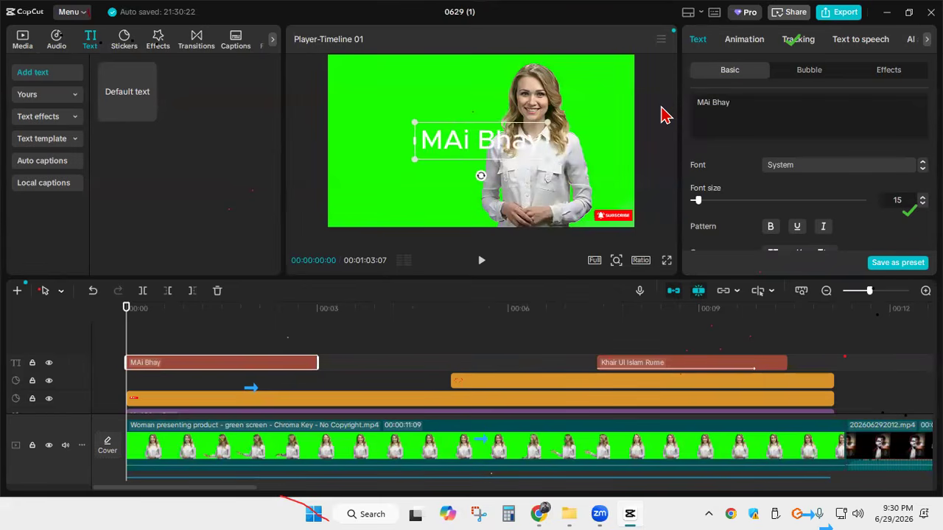
key("BackSpace")
type("t ")
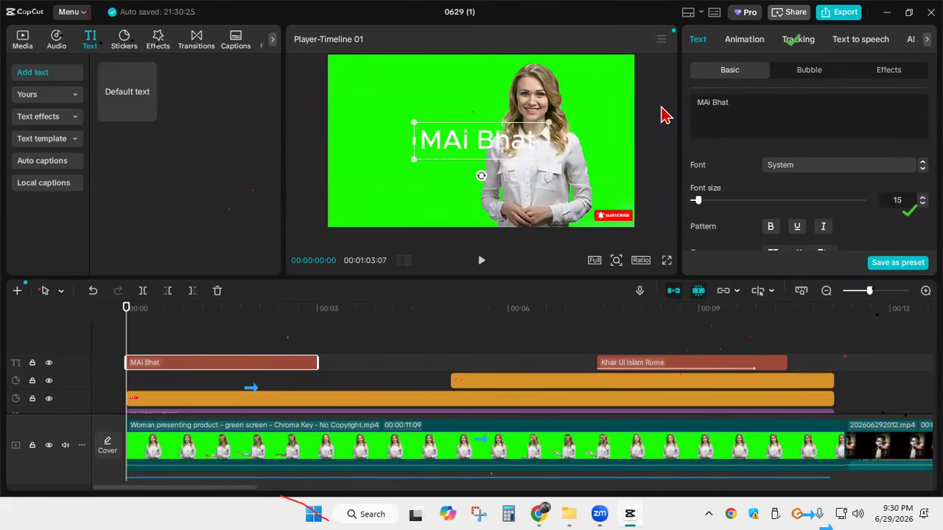
type("Khai")
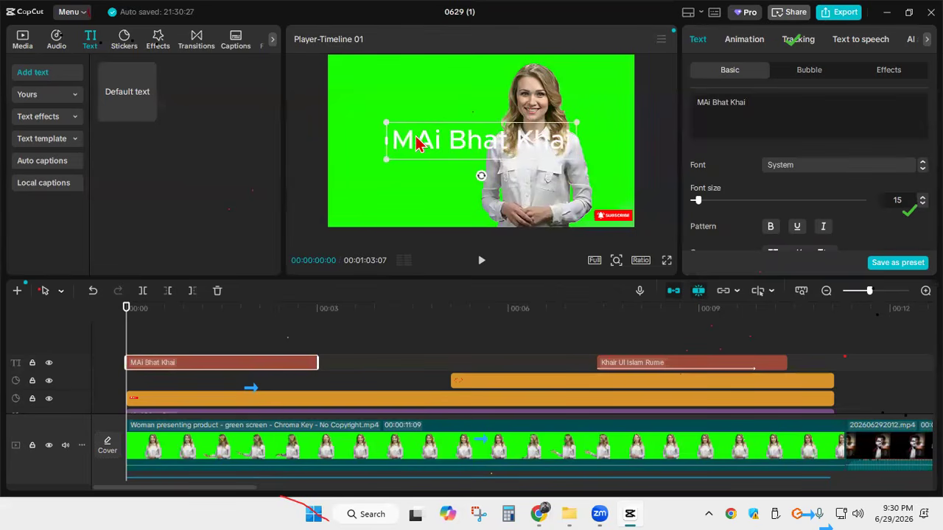
left_click_drag(713, 103, 682, 101)
type("Ami")
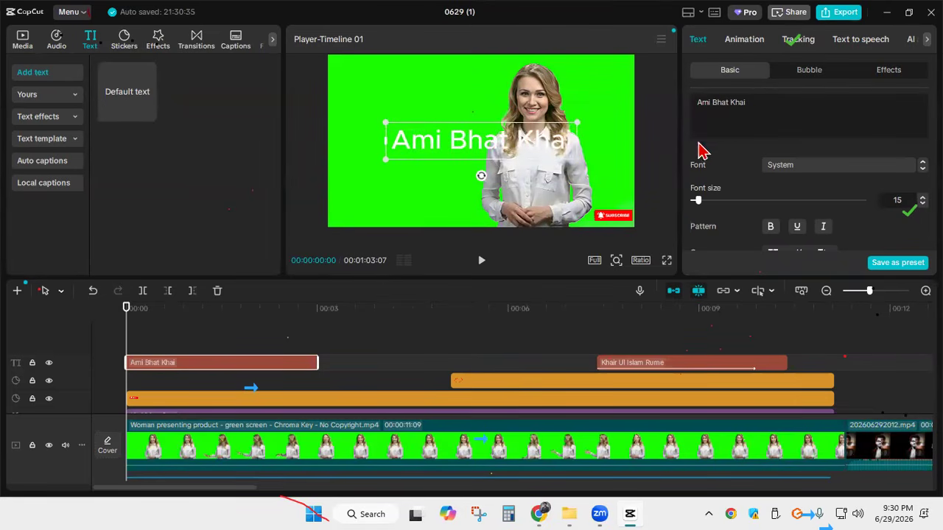
Play back the opening speech and trim the "Ami Bhat Khai" text clip to end at 00:00:01:07
left_click_drag(315, 363, 175, 363)
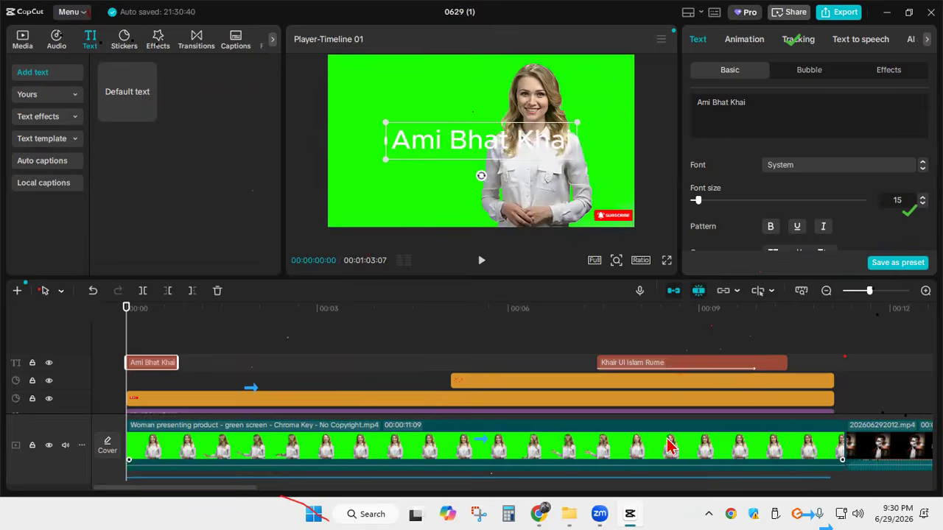
scroll(666, 442, "down", 1)
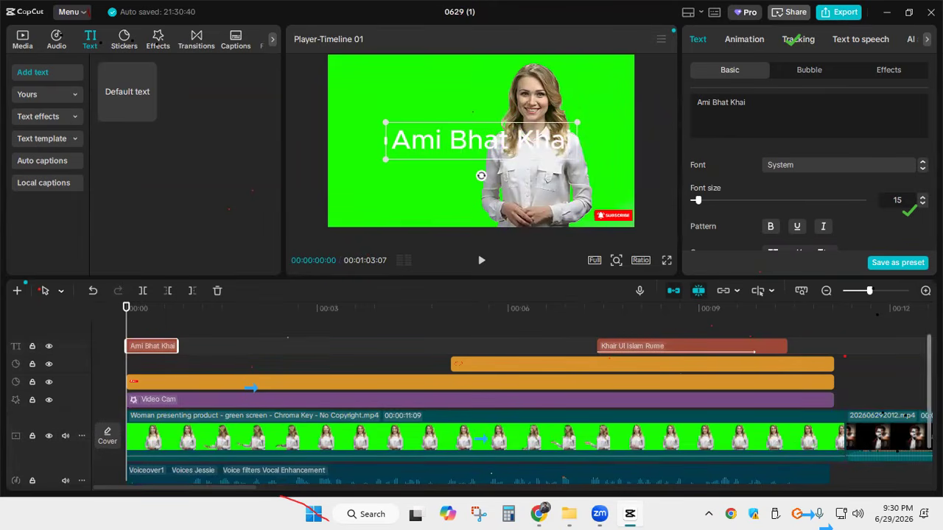
left_click(925, 290)
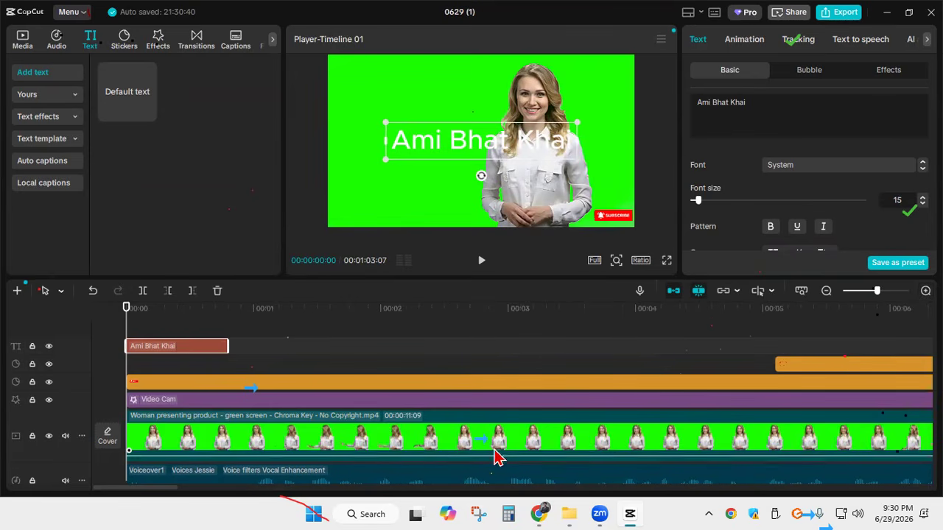
left_click(364, 439)
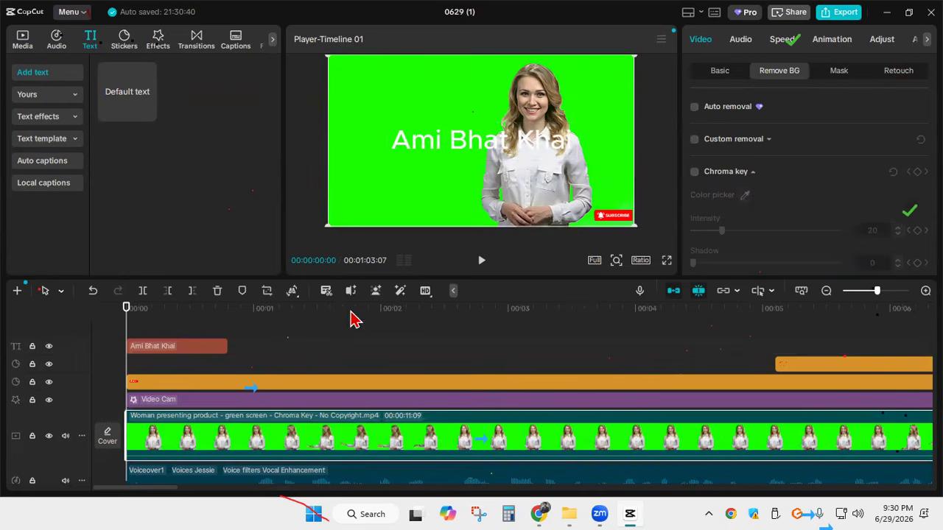
left_click(479, 270)
left_click(479, 270)
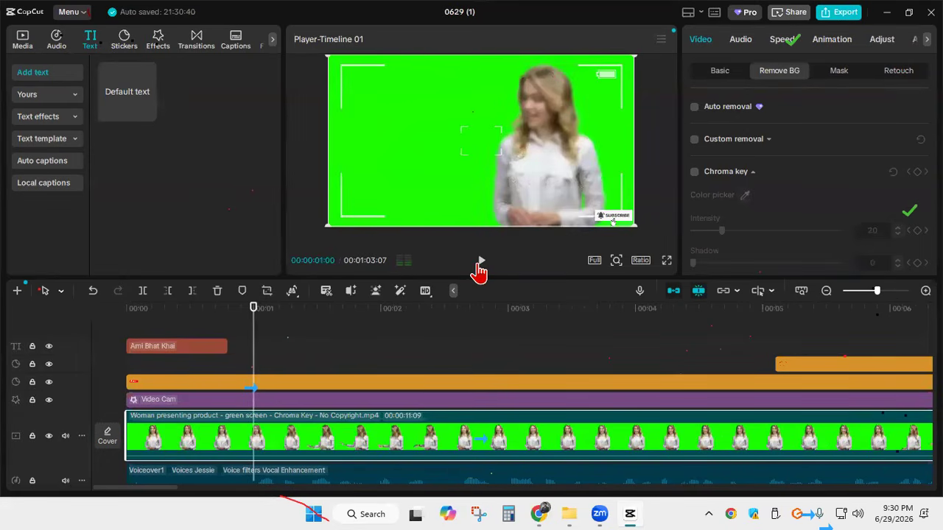
left_click_drag(253, 324, 126, 317)
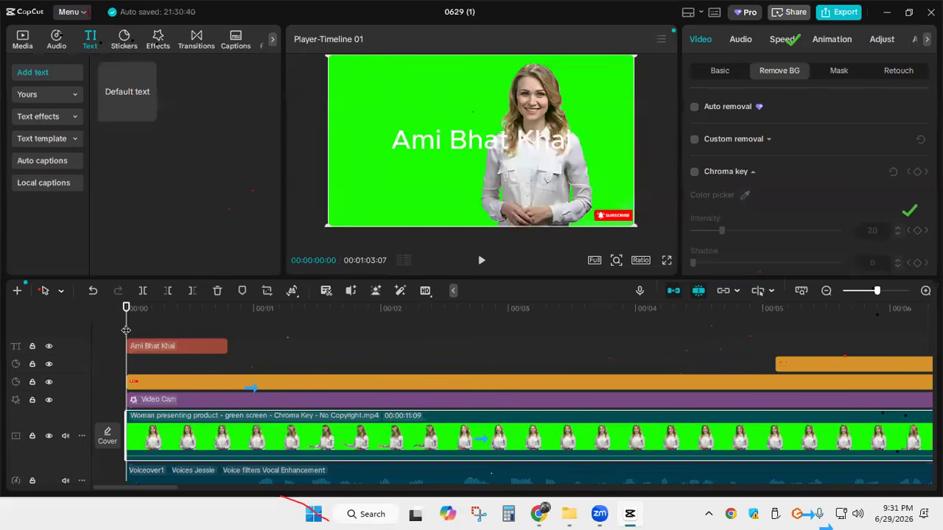
left_click(481, 262)
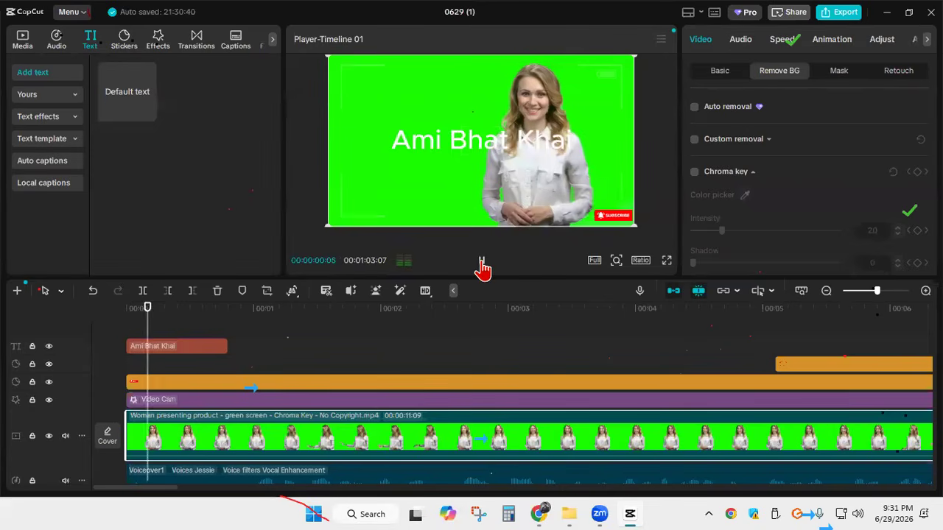
left_click(481, 261)
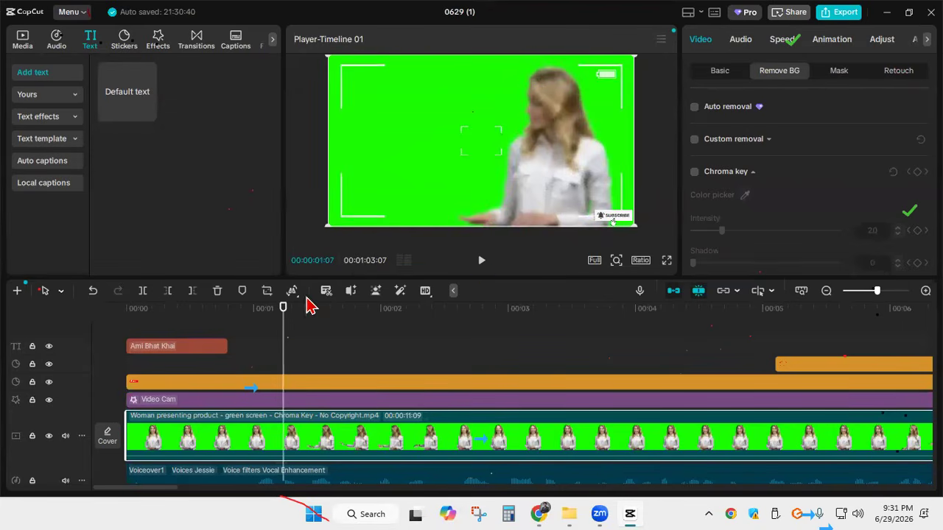
left_click_drag(227, 346, 283, 346)
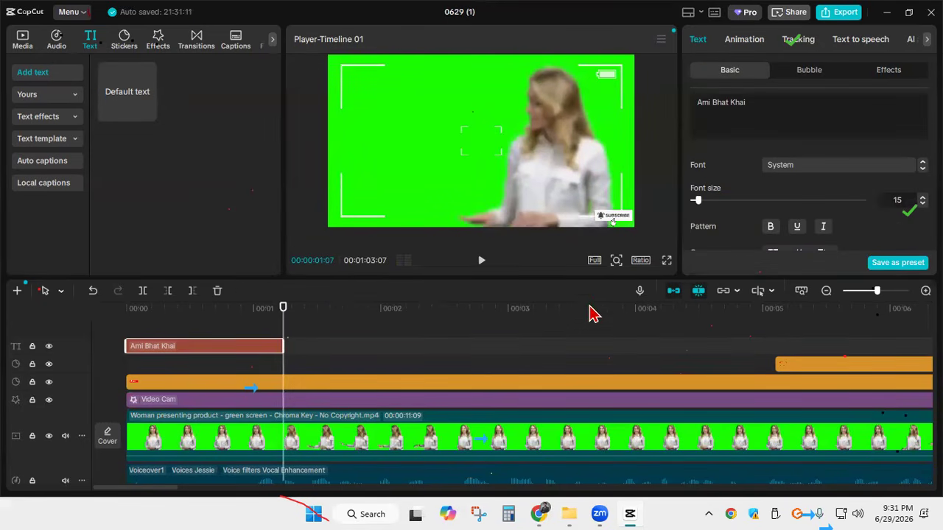
Add a default text reading "Trapor Ghomai" directly after the first phrase and trim it to end at about 2.2 s
left_click(148, 114)
left_click_drag(666, 347, 428, 346)
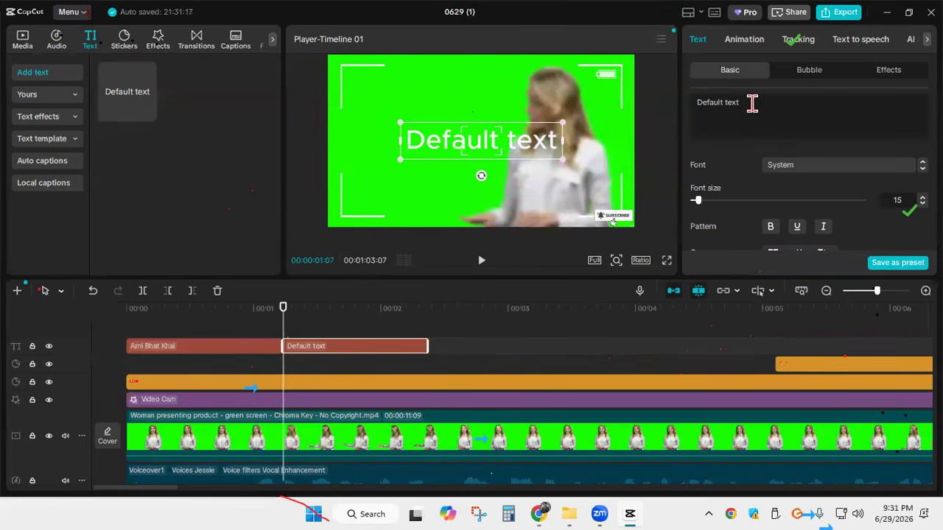
left_click_drag(752, 103, 699, 101)
type("Tra")
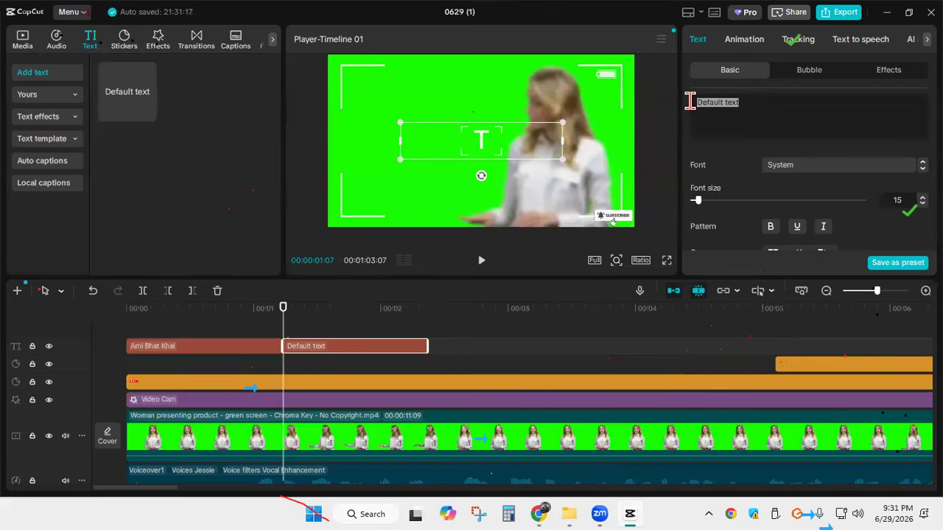
type("por ")
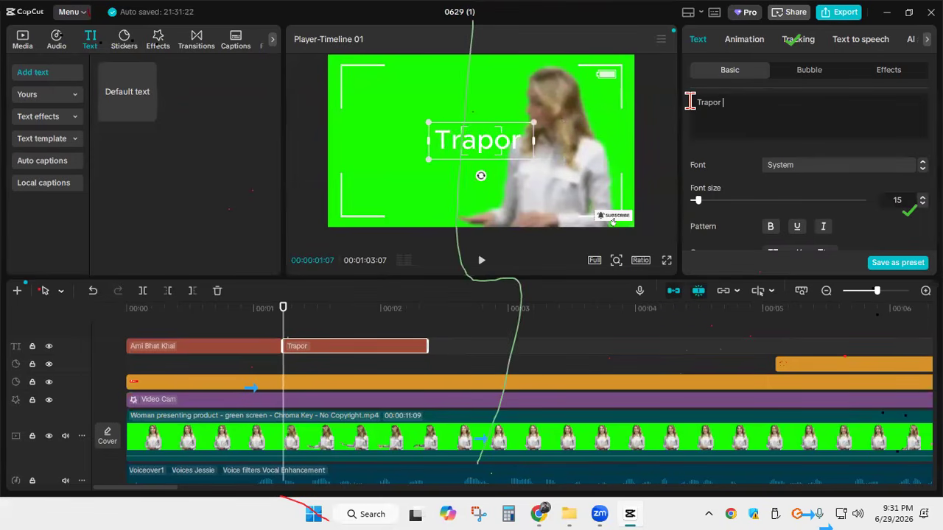
type("Gh")
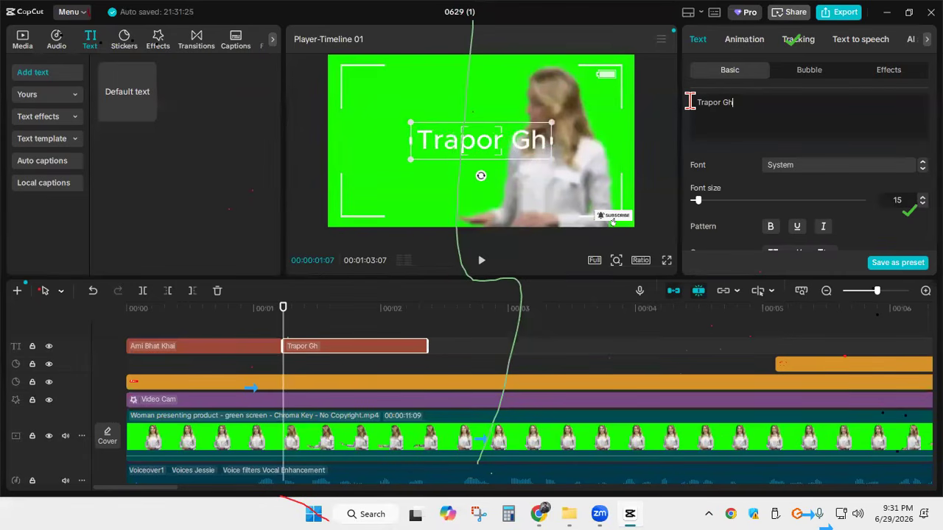
type("omai")
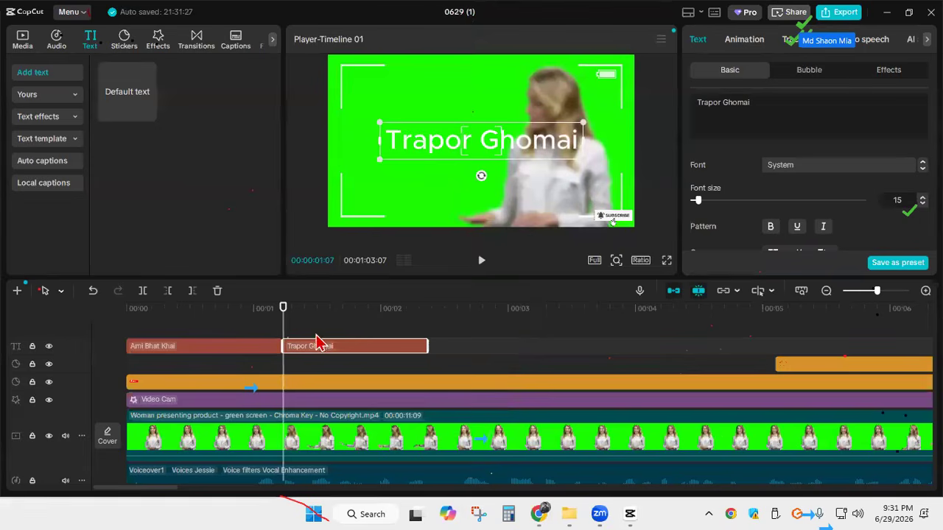
left_click_drag(258, 320, 374, 325)
left_click_drag(425, 347, 123, 311)
Apply the Slide Left entrance animation to the "Ami Bhat Khai" text
left_click(243, 355)
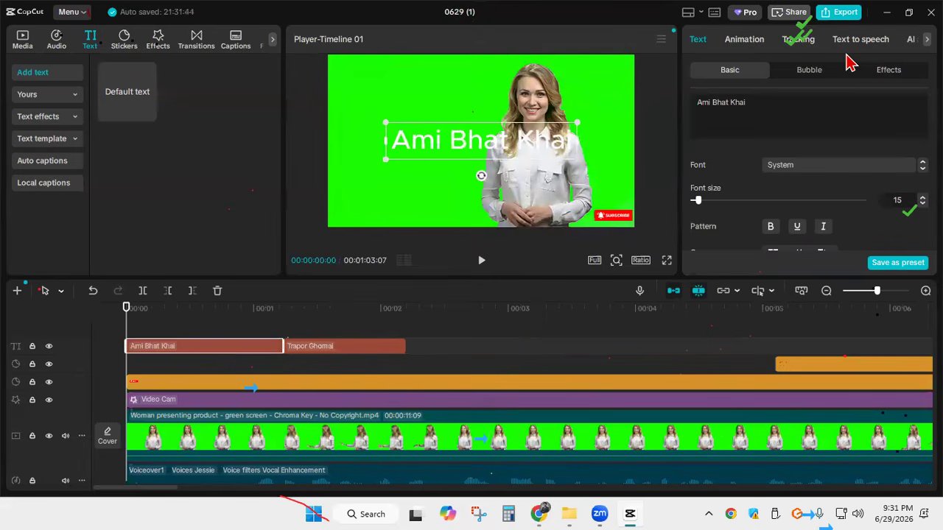
left_click(744, 39)
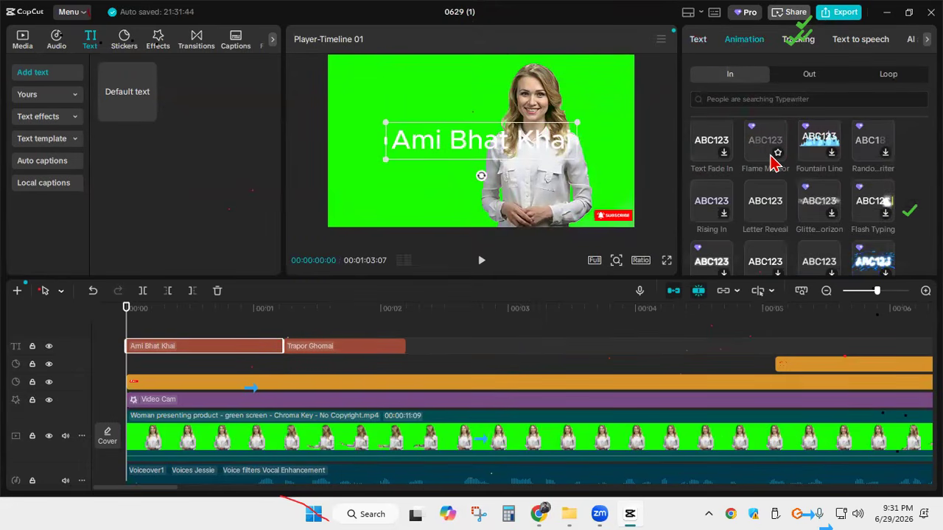
scroll(769, 197, "down", 1)
scroll(766, 252, "down", 1)
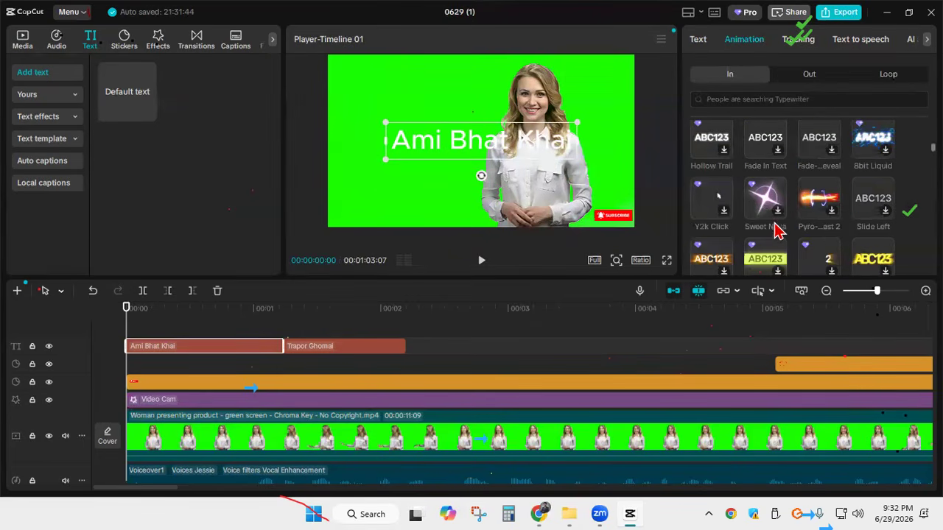
left_click(870, 199)
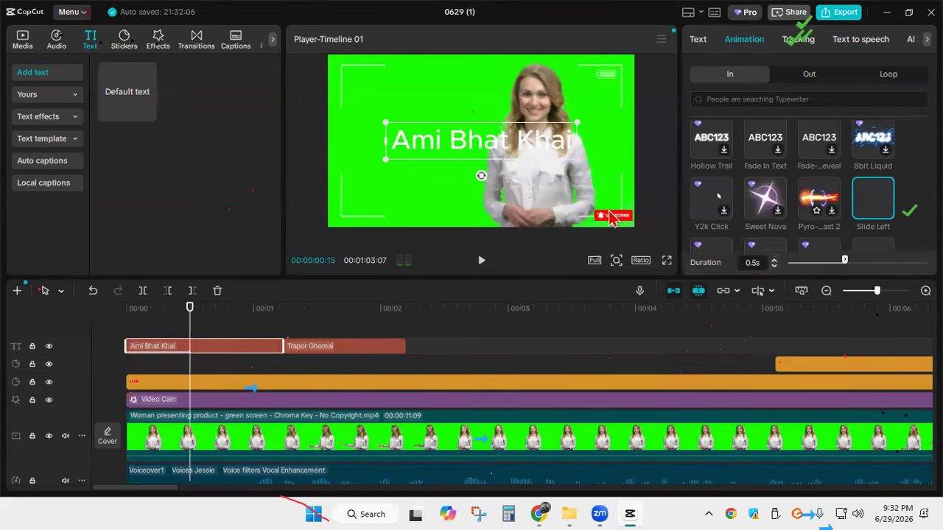
Shorten the "Ami Bhat Khai" text clip to about 0.9 s by moving its end earlier
left_click_drag(877, 292, 888, 292)
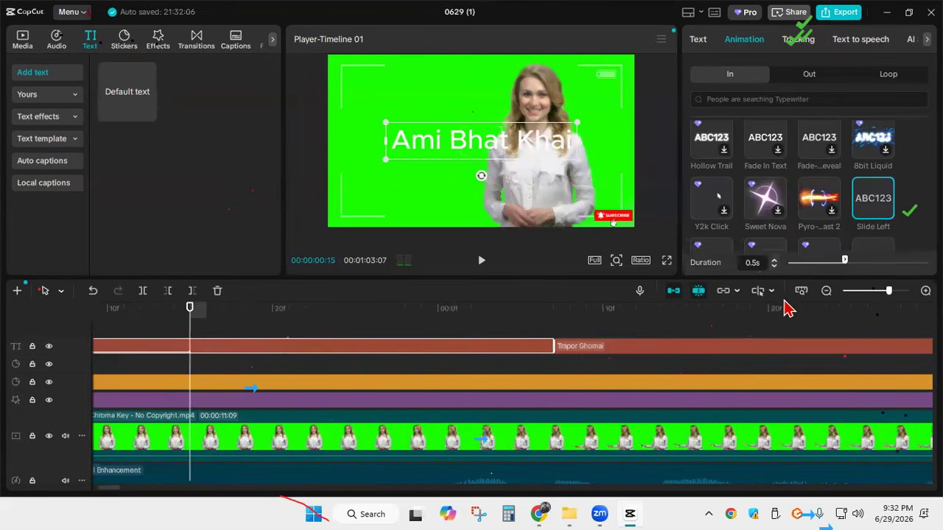
left_click_drag(888, 292, 886, 292)
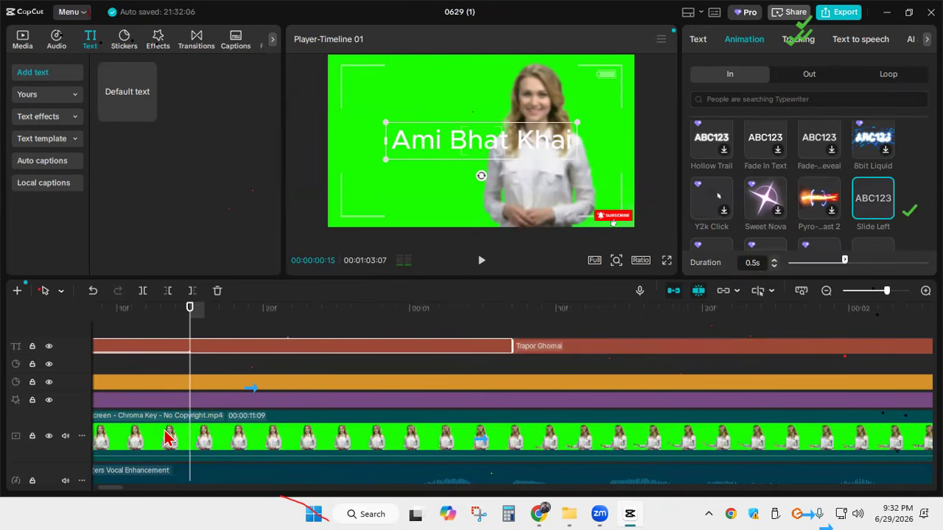
scroll(358, 375, "down", 3)
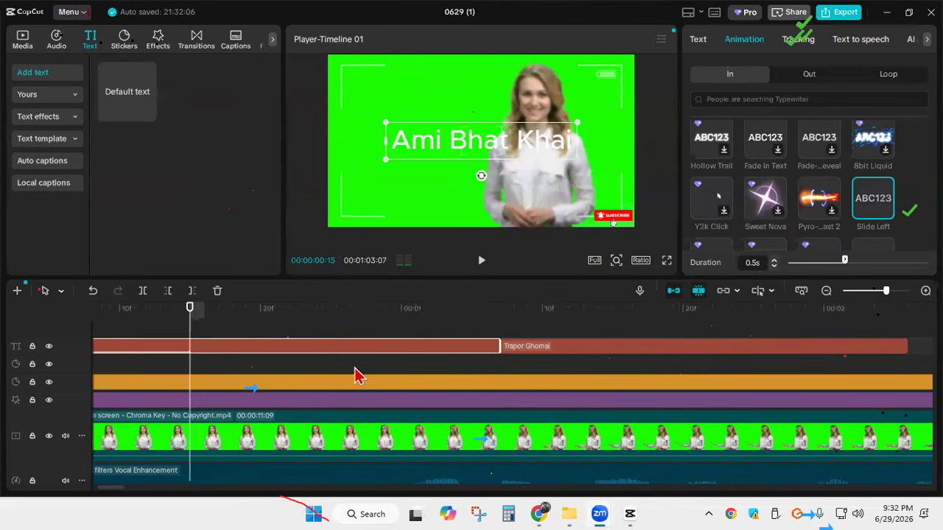
scroll(353, 350, "down", 3)
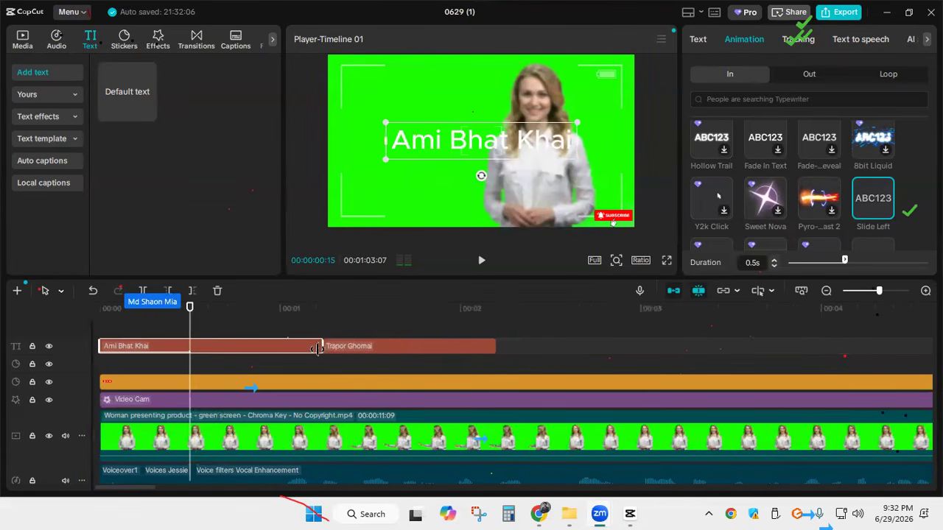
left_click_drag(319, 348, 262, 348)
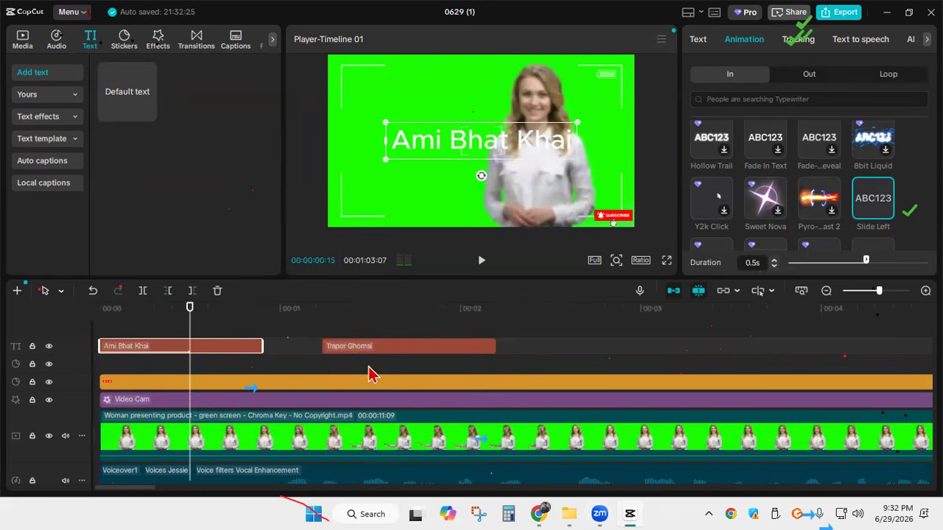
Move the "Trapor Ghomai" text clip directly after "Ami Bhat Khai" and give it the gold "Pound... Gold" entrance animation
left_click_drag(366, 355, 326, 360)
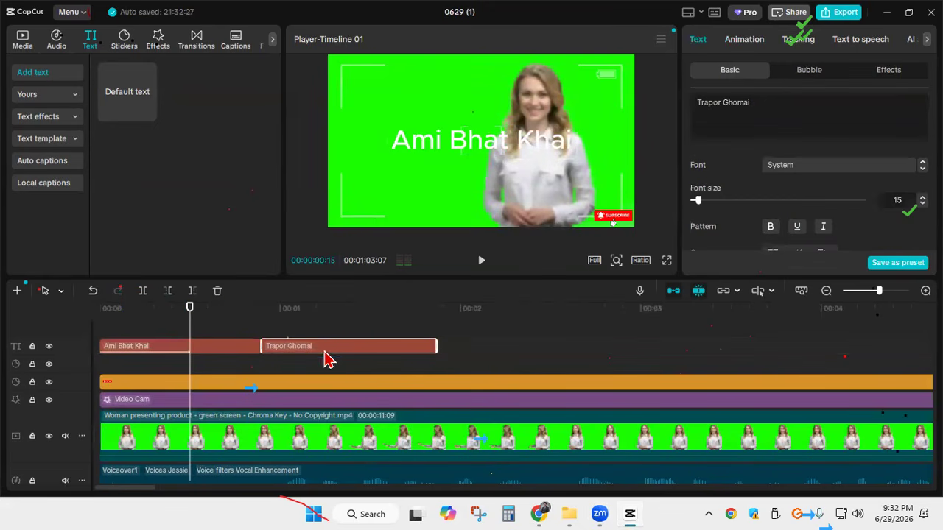
left_click_drag(191, 326, 84, 315)
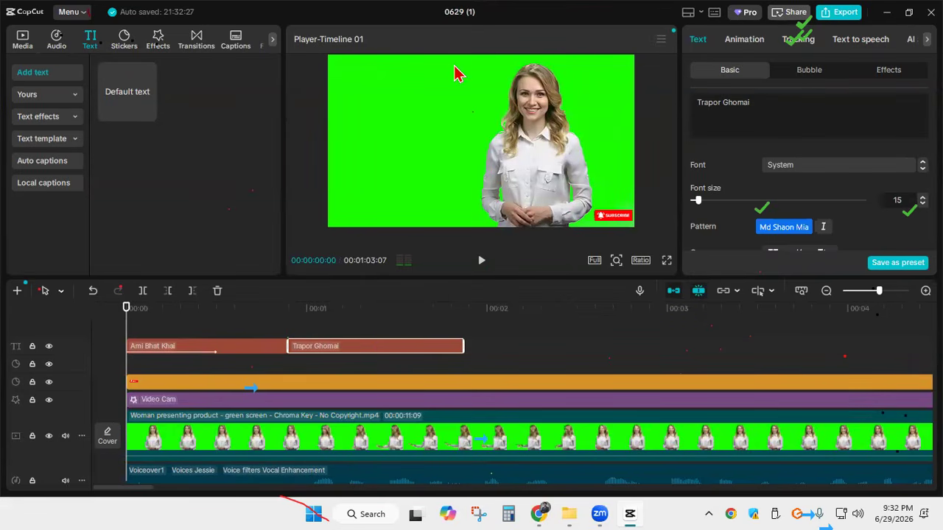
left_click(758, 40)
scroll(810, 196, "down", 3)
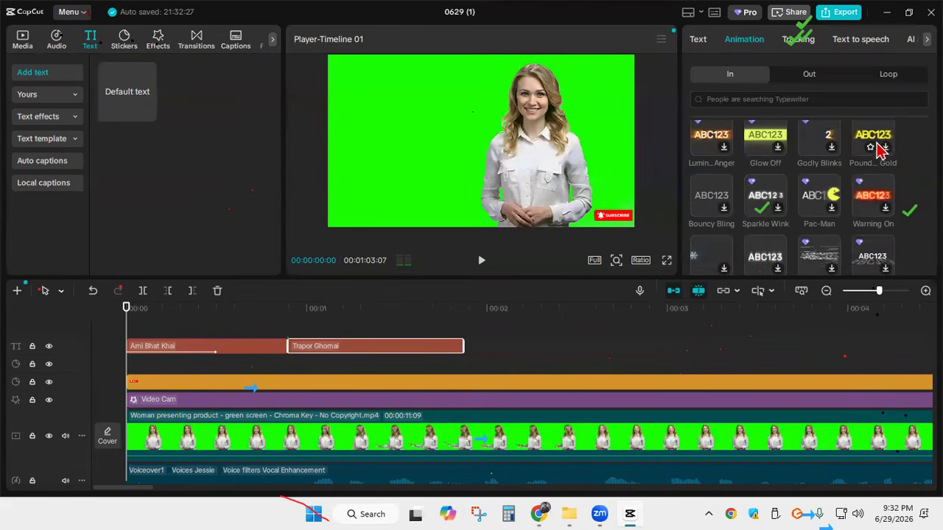
left_click(869, 146)
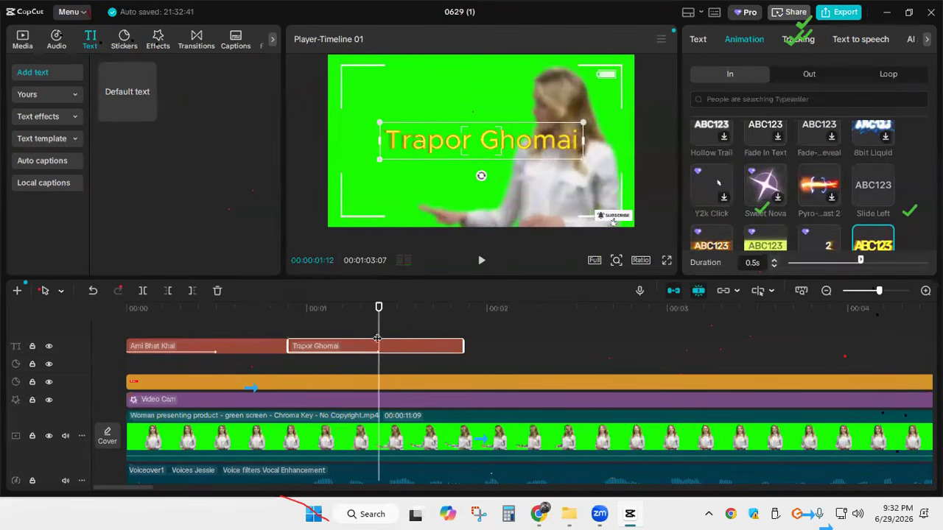
Break the "Trapor Ghomai" text into two lines and place it in the lower left of the frame
left_click_drag(505, 157, 496, 177)
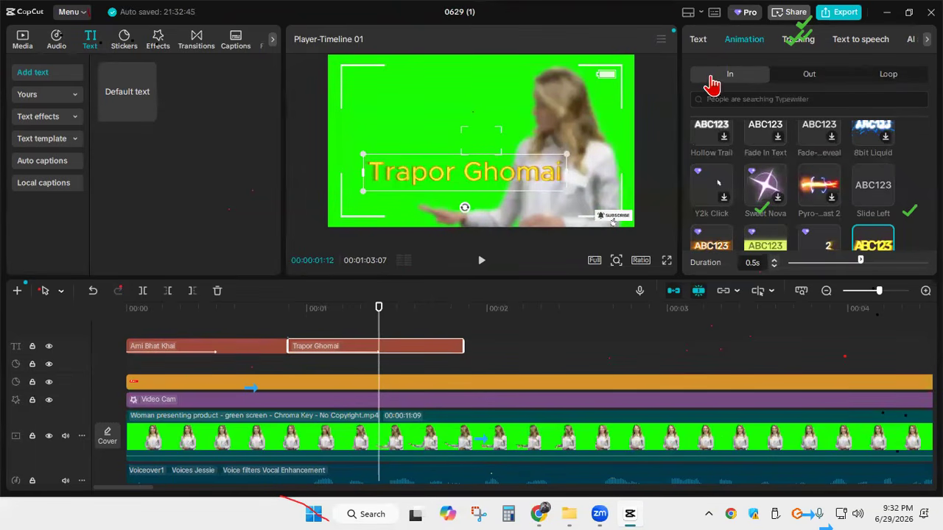
left_click(700, 39)
left_click(722, 103)
key("Return")
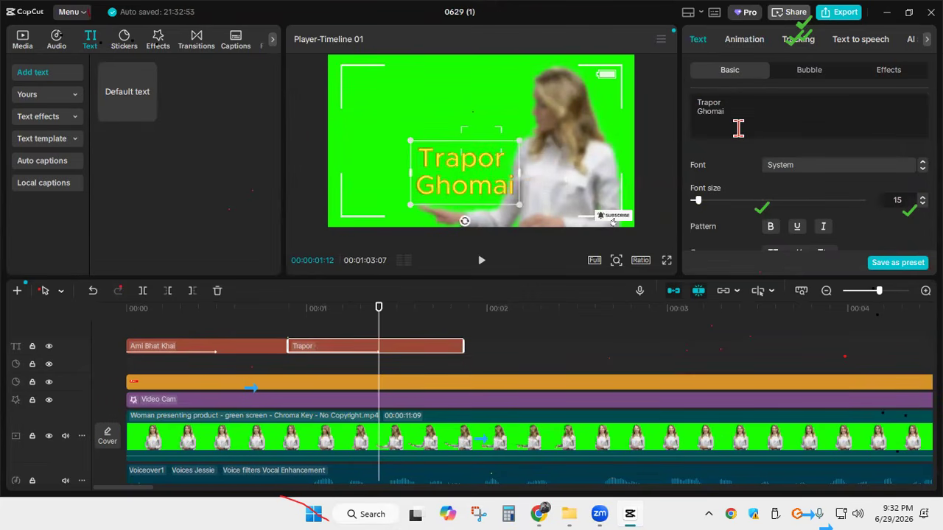
left_click_drag(483, 204, 410, 210)
Break the "Ami Bhat Khai" text into three lines, one word per line
left_click_drag(378, 323, 168, 322)
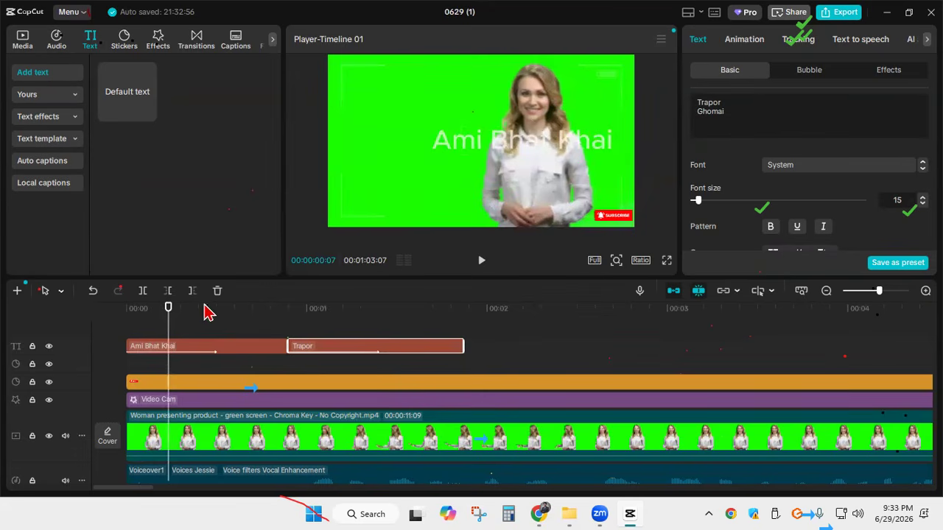
left_click(259, 346)
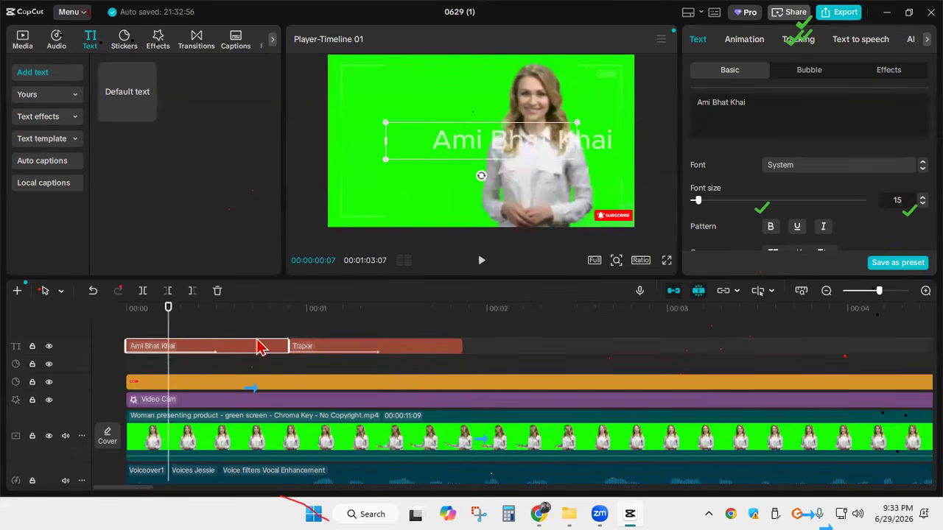
left_click(711, 102)
key("Return")
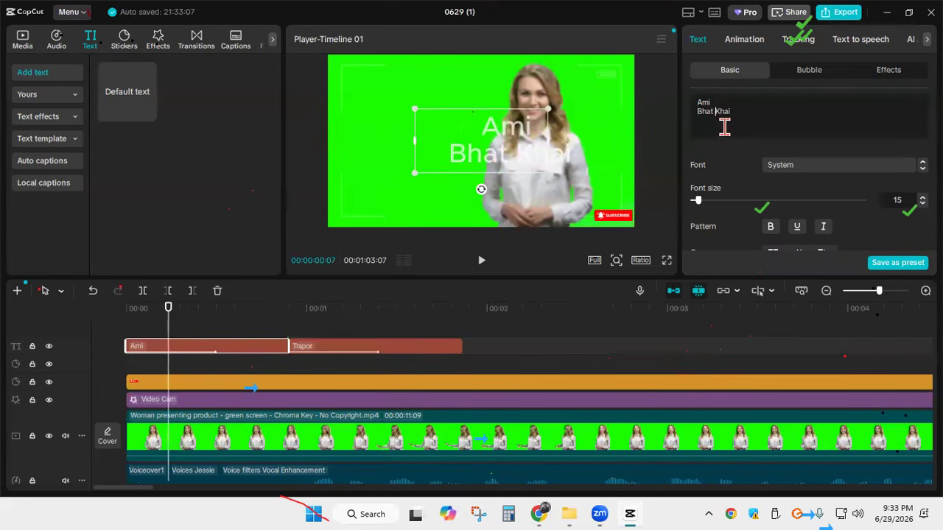
key("Return")
Try preset styles on the "Ami Bhat Khai" text, keep the white one with red glow, and place the text left of the woman
left_click_drag(718, 123, 686, 101)
scroll(789, 192, "down", 4)
scroll(811, 198, "down", 2)
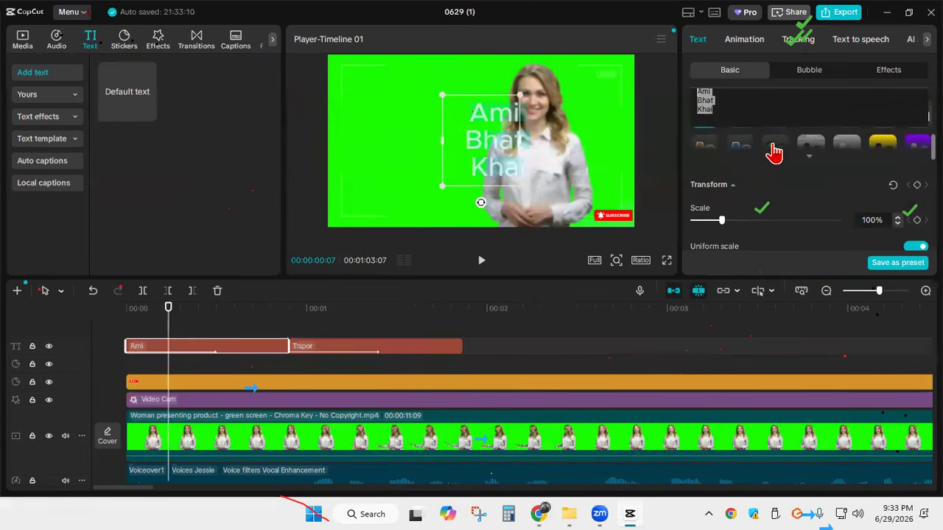
left_click(771, 150)
left_click(770, 151)
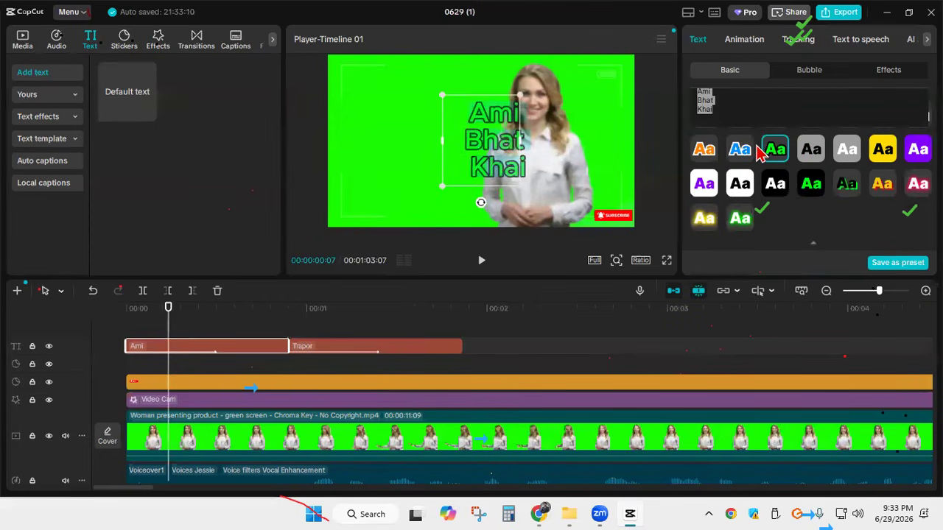
left_click(703, 150)
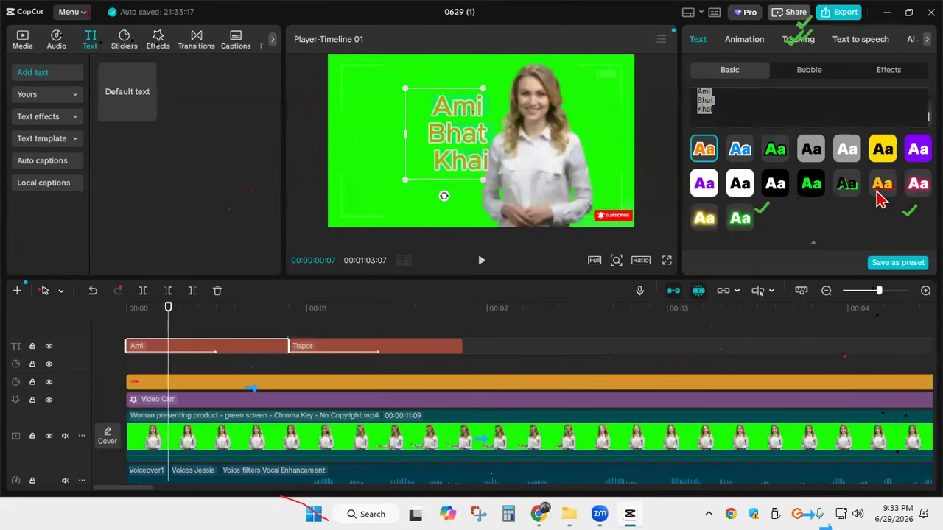
left_click(913, 189)
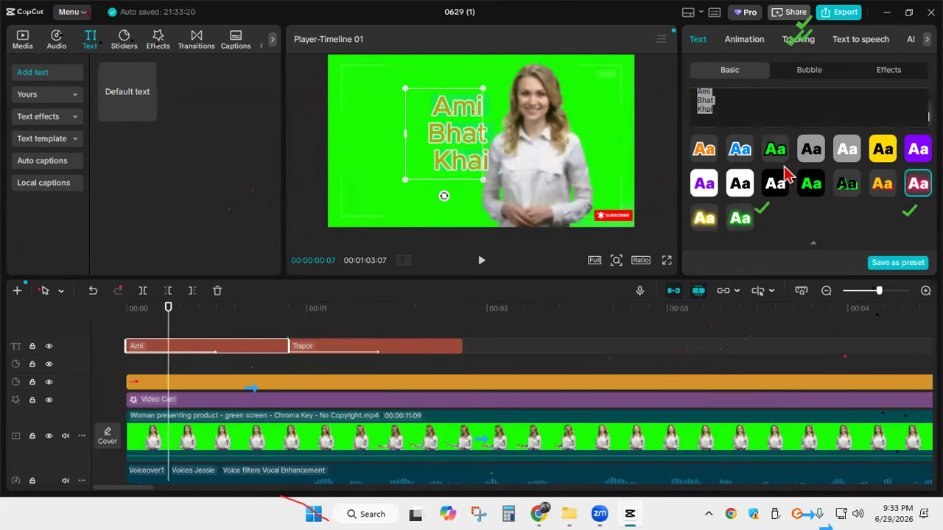
left_click_drag(471, 162, 372, 171)
Play back the opening from the start to review both animated texts
left_click_drag(166, 308, 126, 310)
left_click(482, 264)
left_click(482, 263)
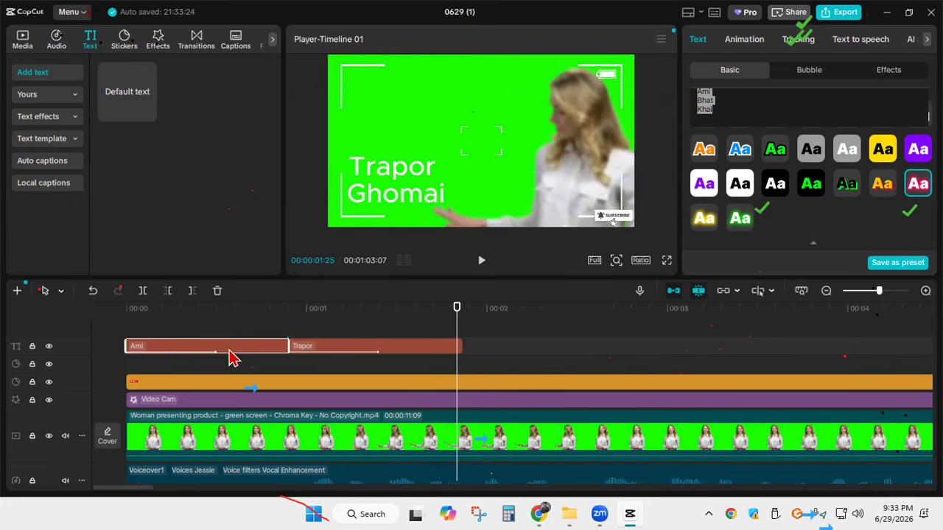
Apply the "Slide ... Erase" exit animation to the "Ami Bhat Khai" text and play back the opening
left_click(746, 41)
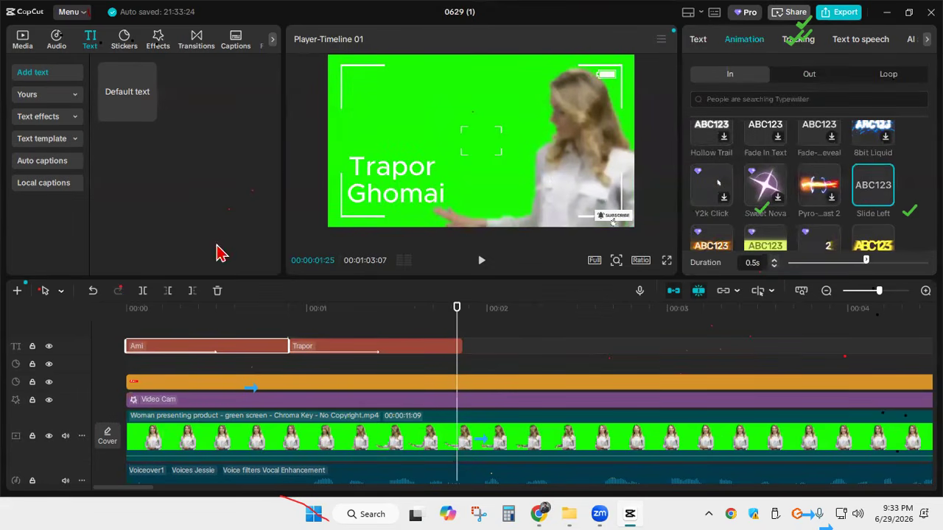
left_click(792, 74)
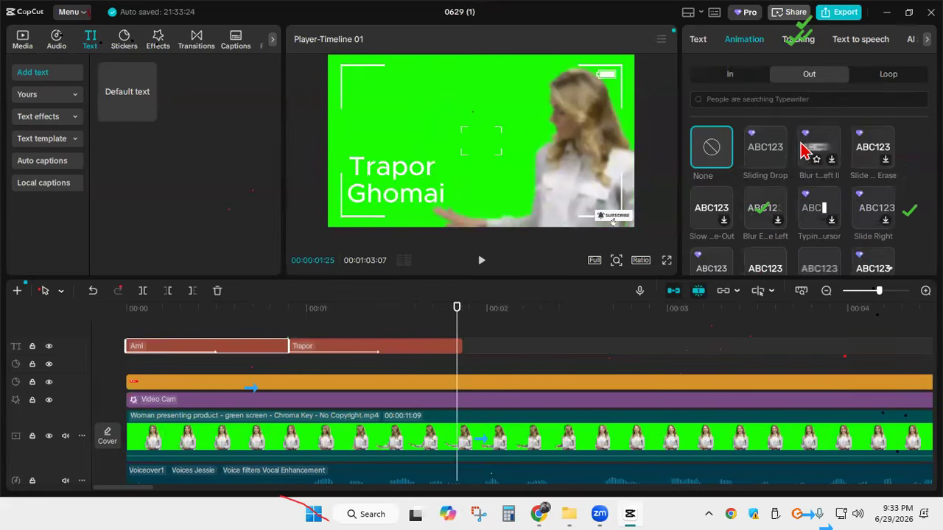
left_click(881, 151)
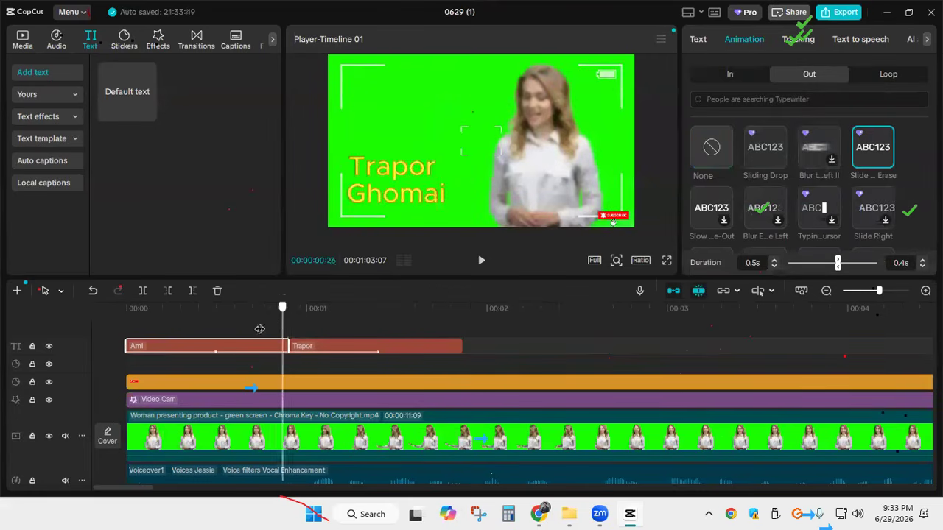
left_click(123, 312)
left_click(481, 265)
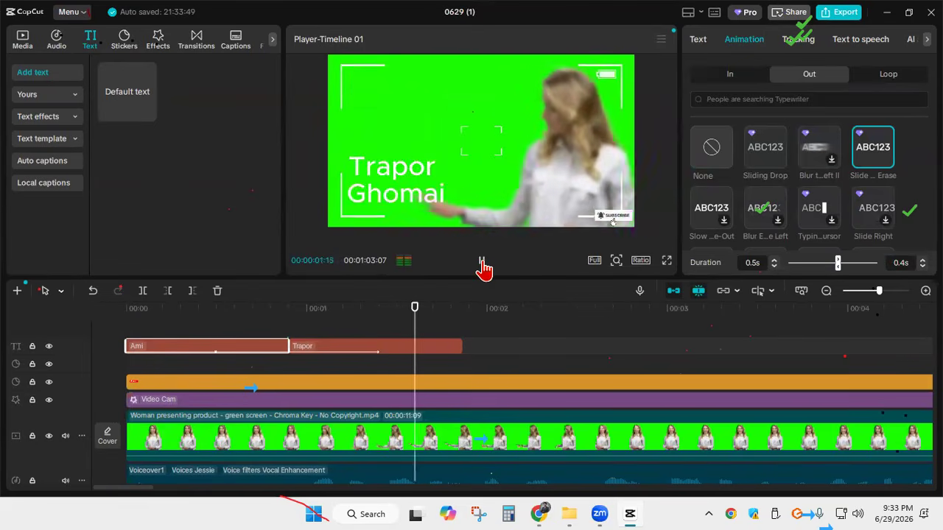
left_click(481, 267)
Set the exit animation of the "Ami Bhat Khai" text to Typing Cursor and check the clip's end
left_click_drag(490, 330, 167, 309)
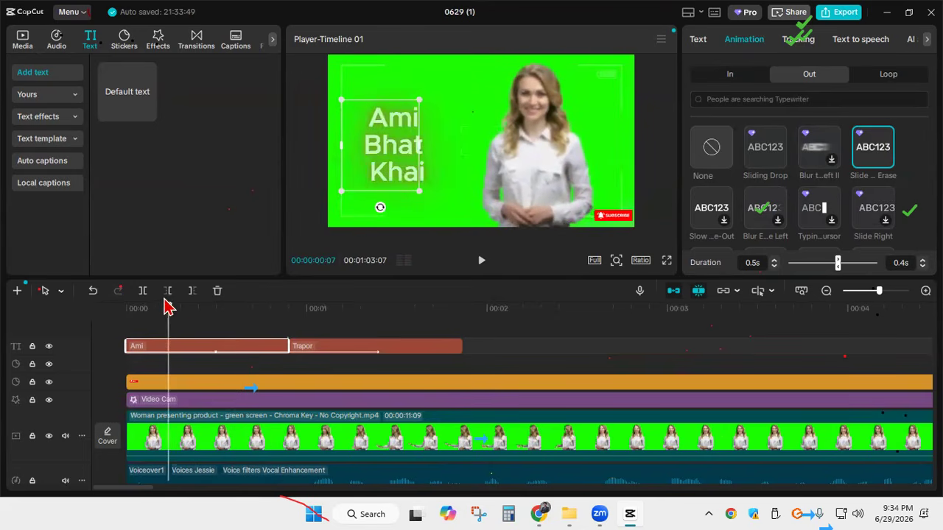
scroll(833, 221, "down", 2)
left_click(817, 155)
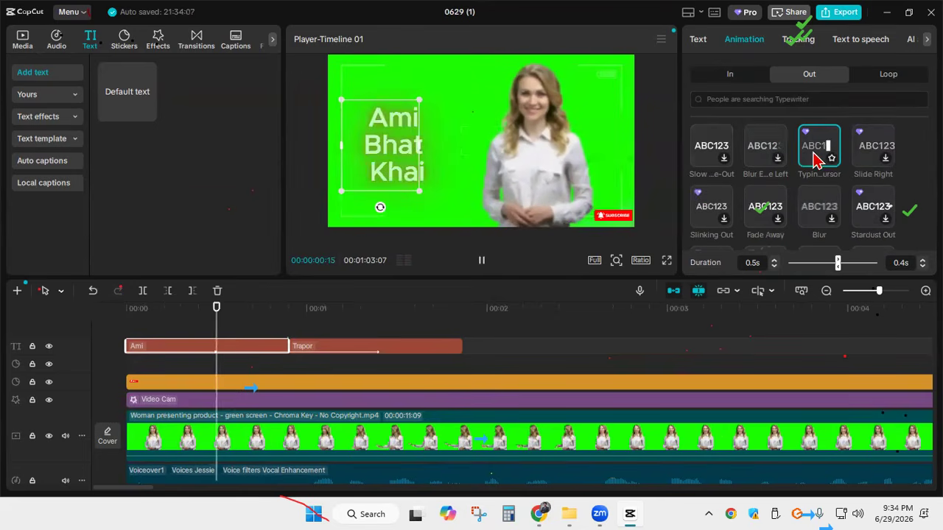
left_click_drag(266, 319, 290, 311)
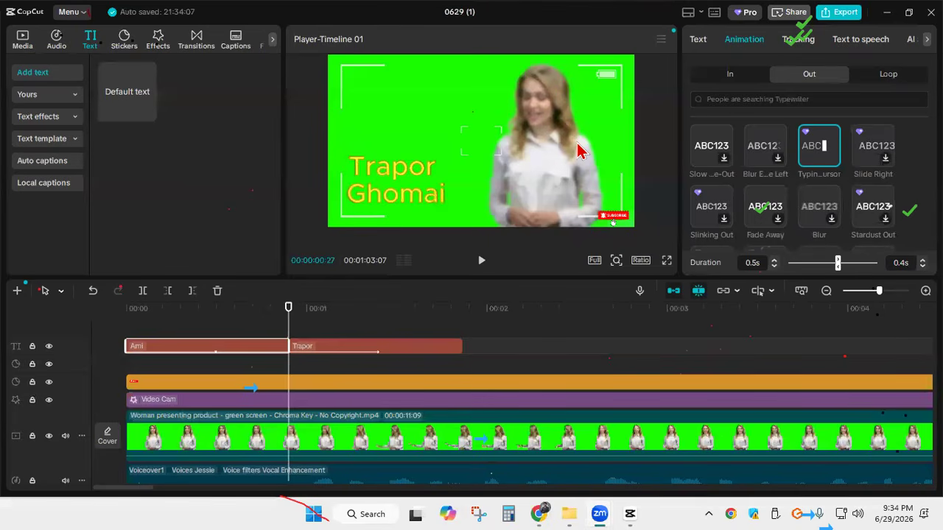
Delete the subscribe sticker, the Video Cam effect and the remaining sticker above the green-screen clip
left_click(826, 294)
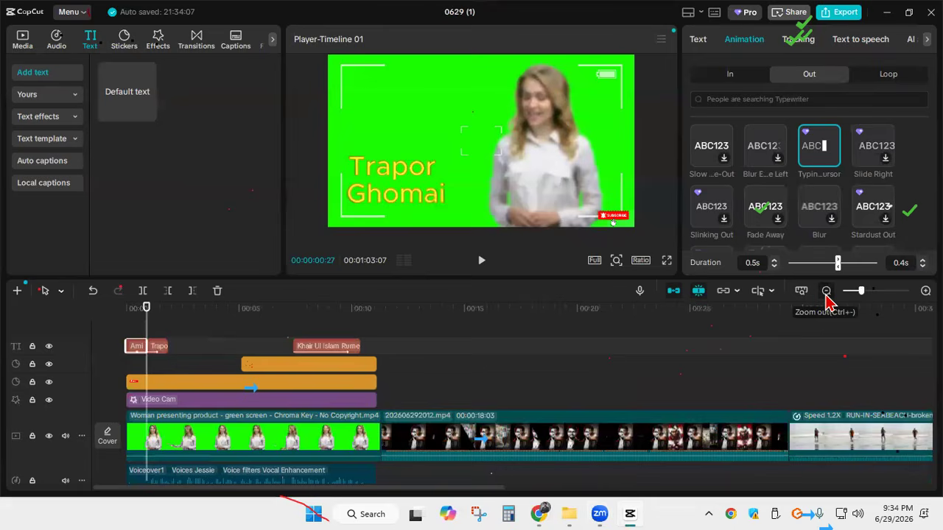
left_click(310, 382)
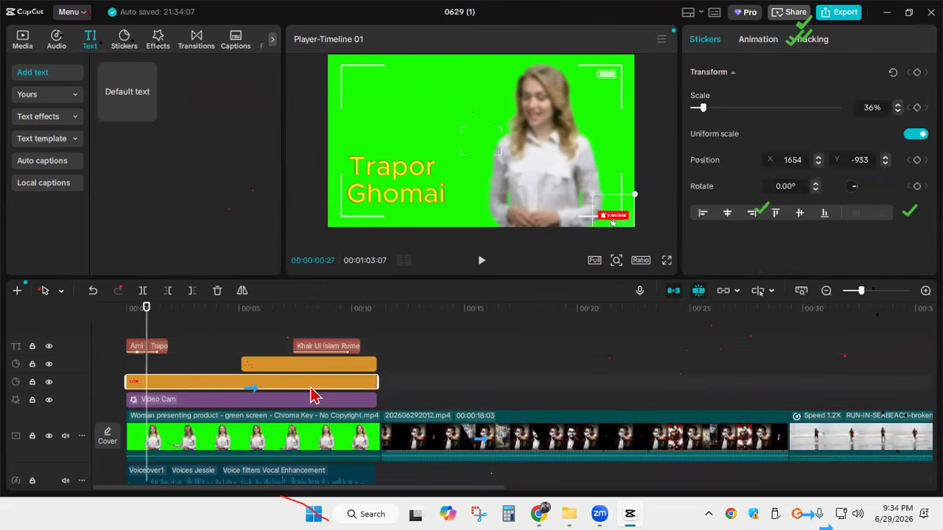
key("Delete")
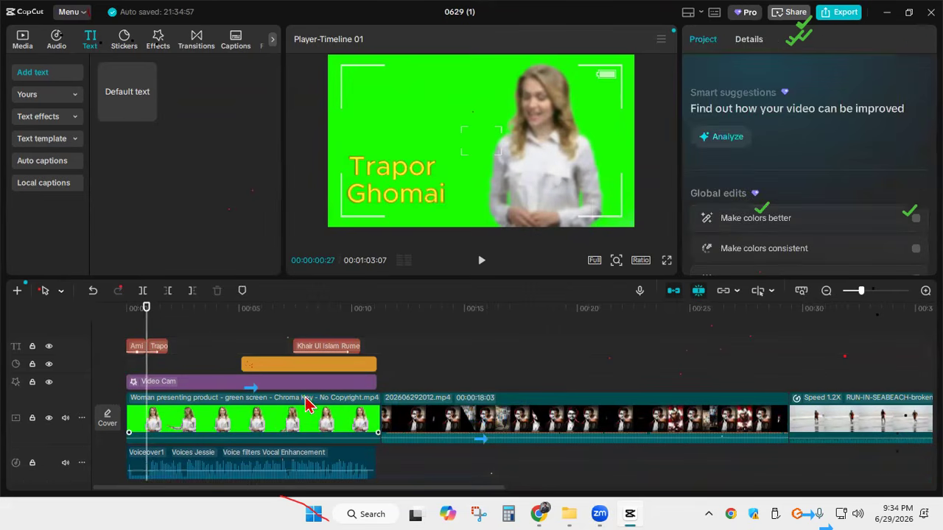
left_click(304, 385)
key("Delete")
left_click(304, 371)
key("Delete")
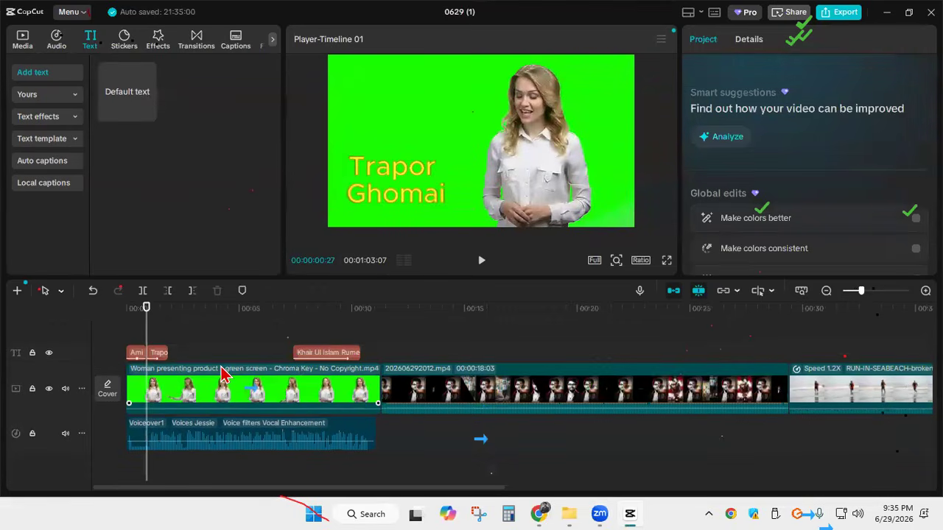
Move the full-name text clip directly after the "Trapor Ghomai" clip and browse the bubble styles for it
left_click_drag(353, 357, 226, 355)
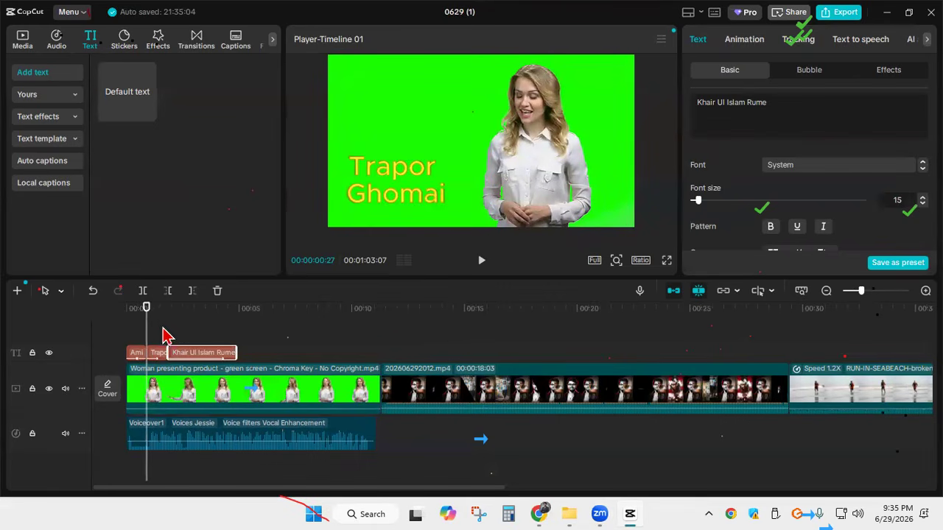
left_click(816, 84)
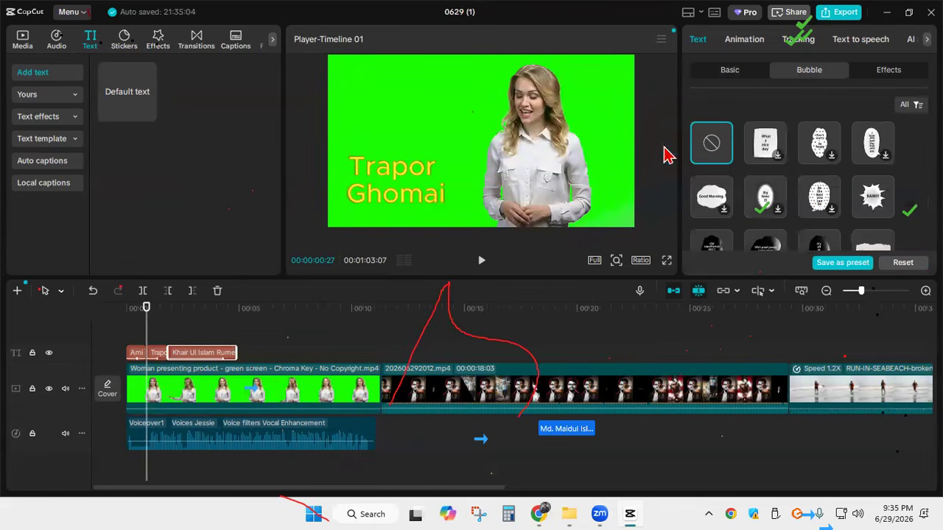
scroll(816, 212, "down", 3)
scroll(816, 212, "down", 5)
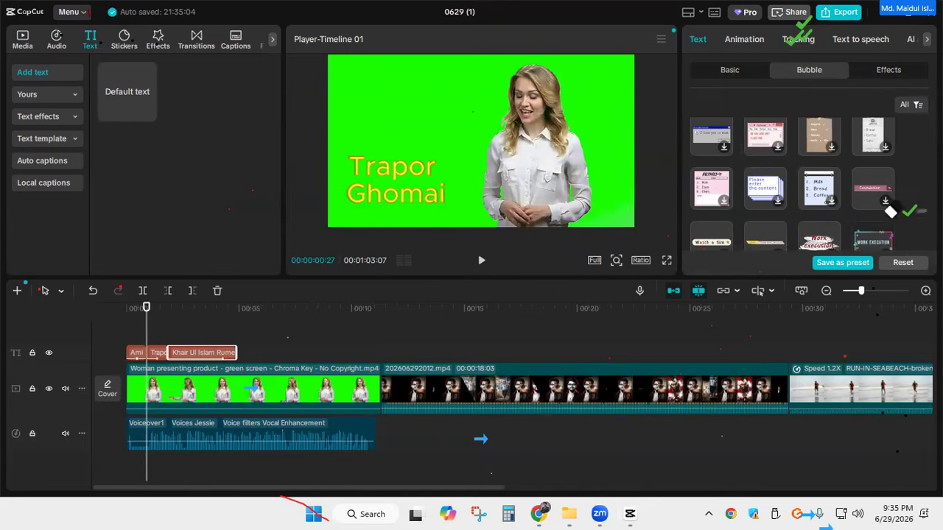
left_click(806, 23)
left_click_drag(903, 399, 871, 435)
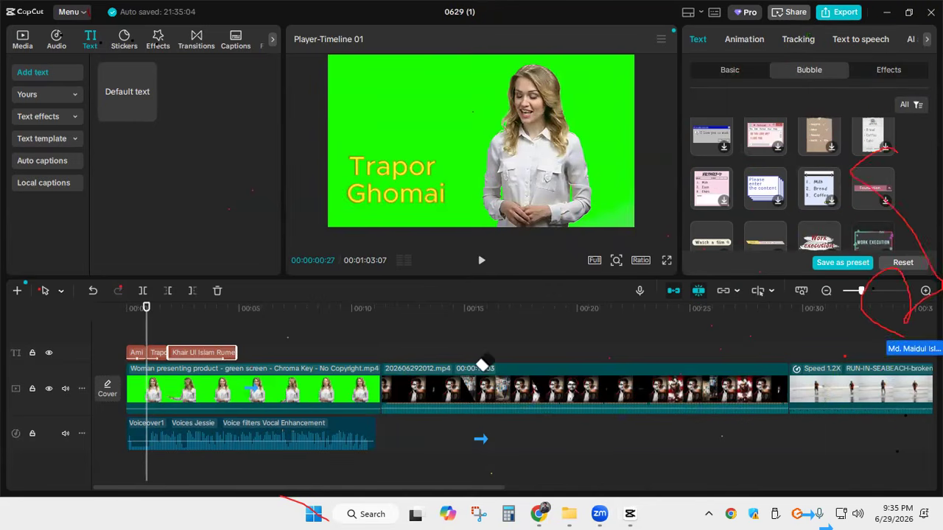
left_click(860, 305)
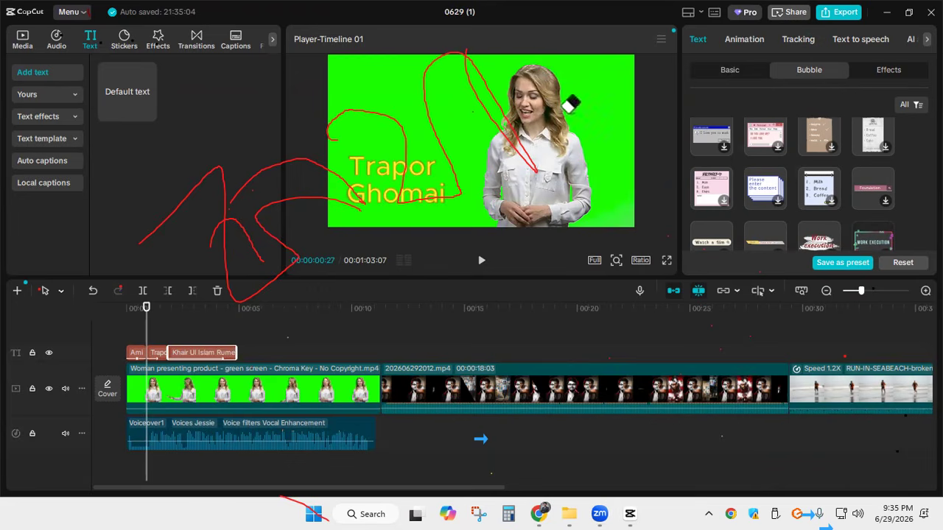
mouse_move(231, 267)
left_mouse_down()
mouse_move(340, 140)
mouse_move(361, 160)
left_mouse_up()
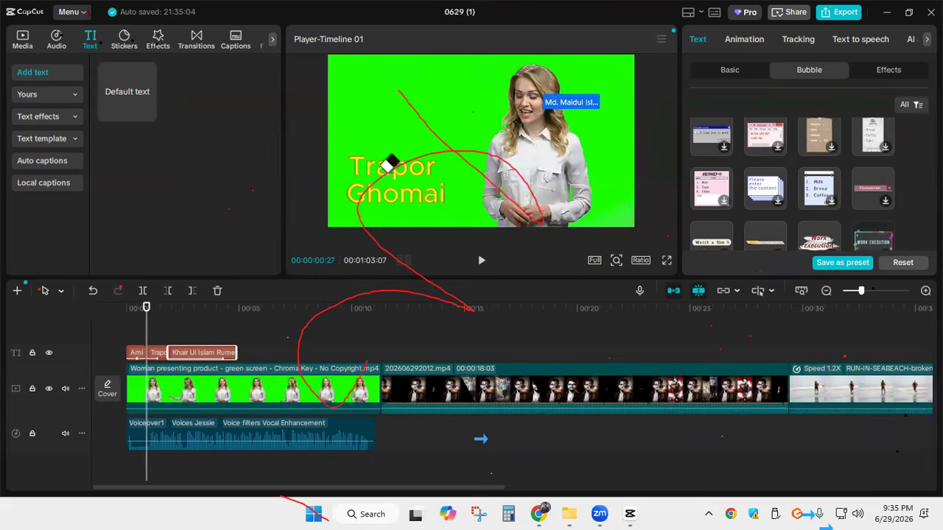
mouse_move(398, 249)
left_mouse_down()
mouse_move(457, 207)
mouse_move(509, 185)
left_mouse_up()
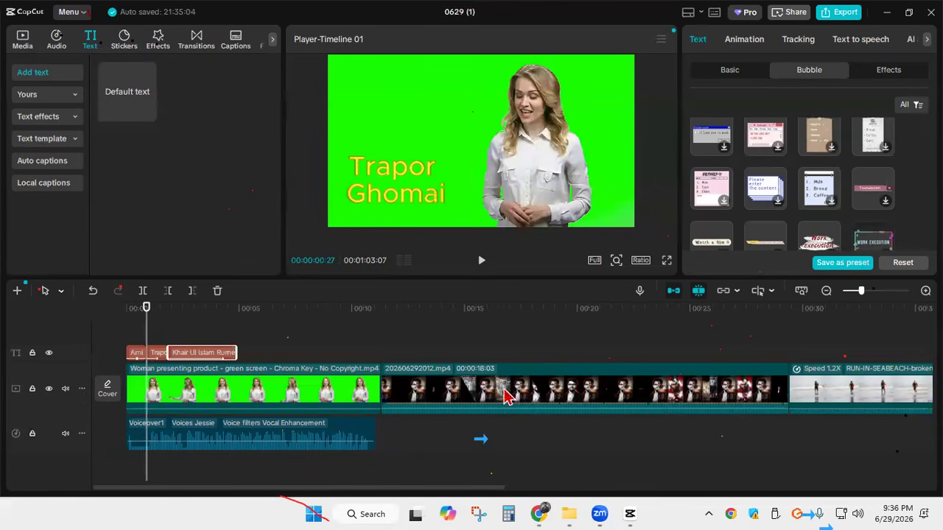
Delete the voiceover audio clip and return the playhead to the start of the timeline
left_click(317, 433)
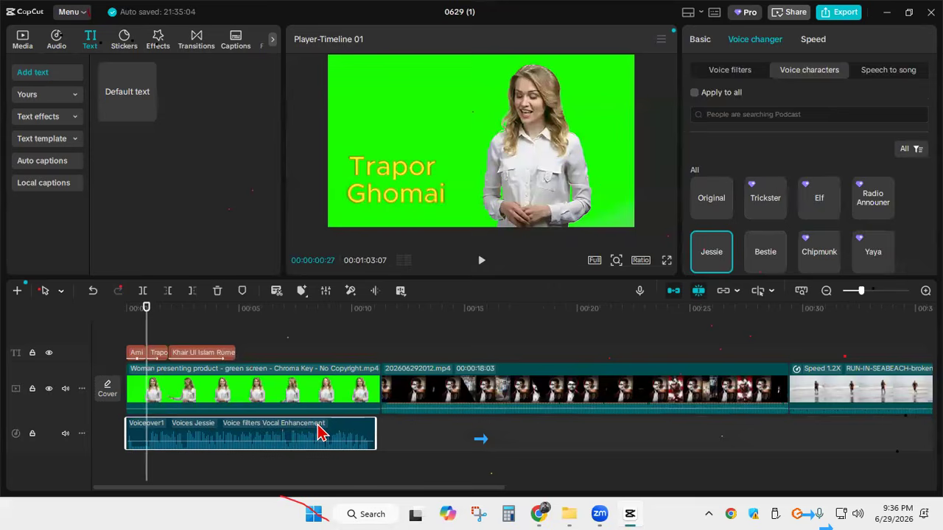
key("Delete")
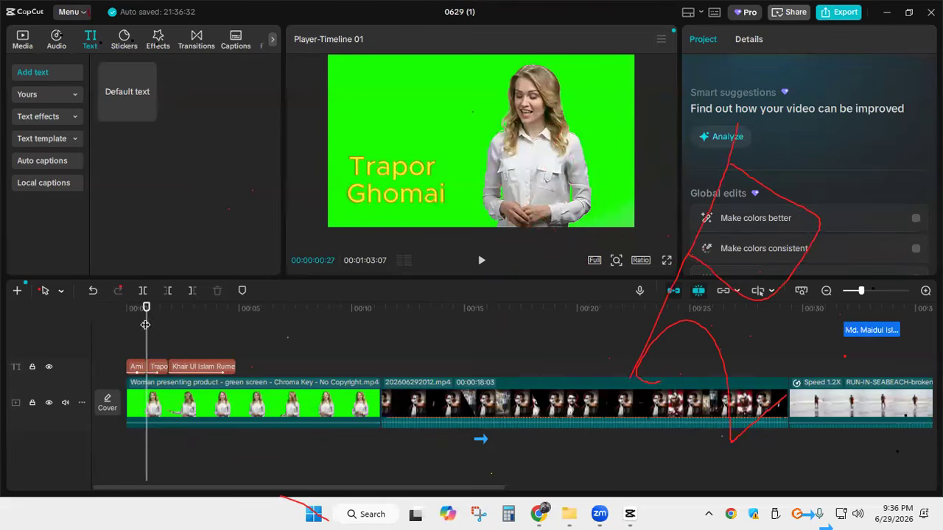
left_click(124, 317)
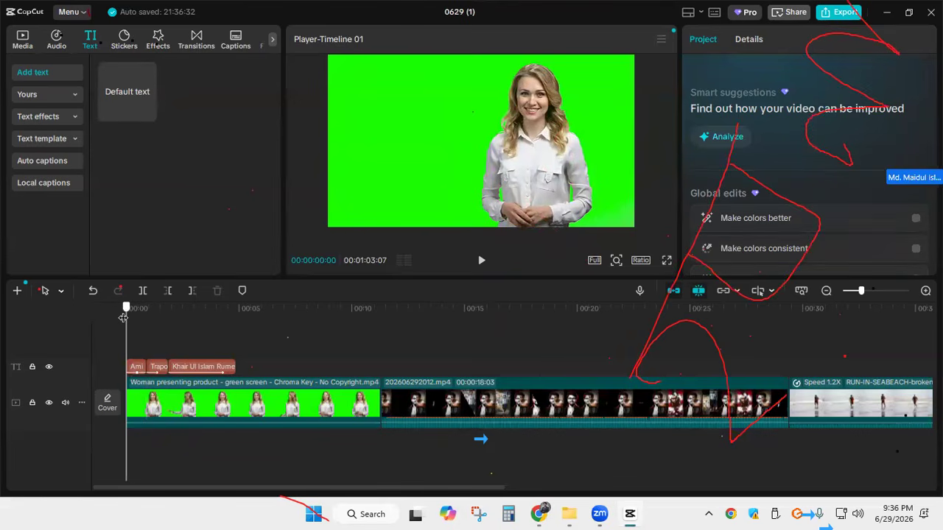
Scrub the playhead through the three text clips to preview their order and animations
left_click(145, 317)
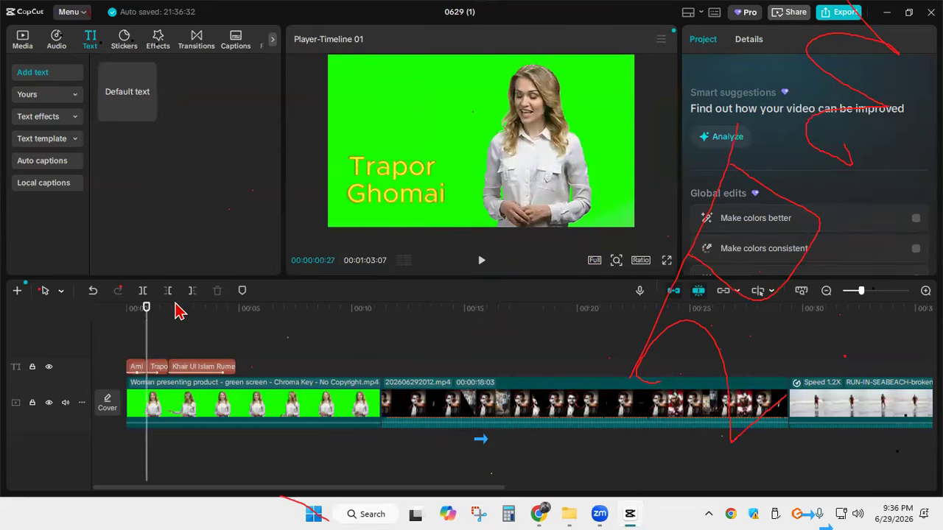
left_click_drag(146, 338, 197, 345)
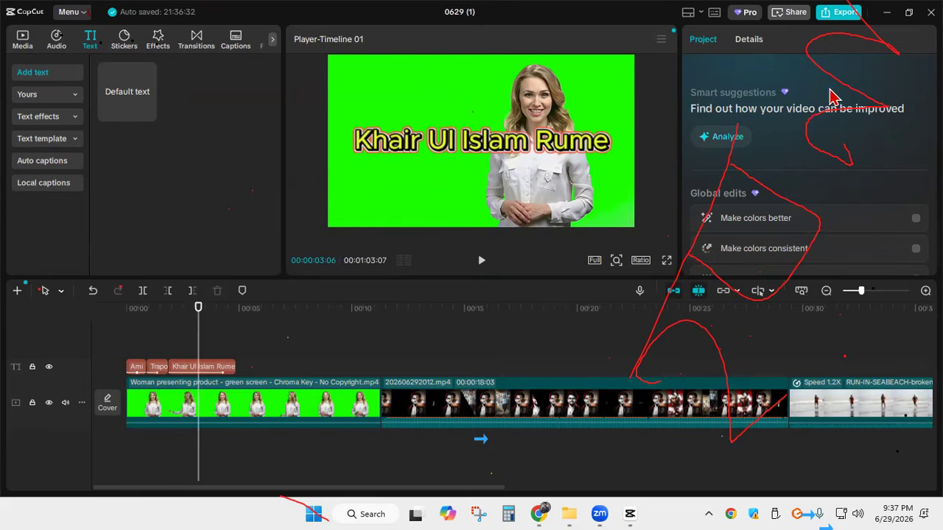
Switch to YouTube in the browser and check the subtitles of the Photoshop Class 1 video at the 10:00 mark
left_click(540, 513)
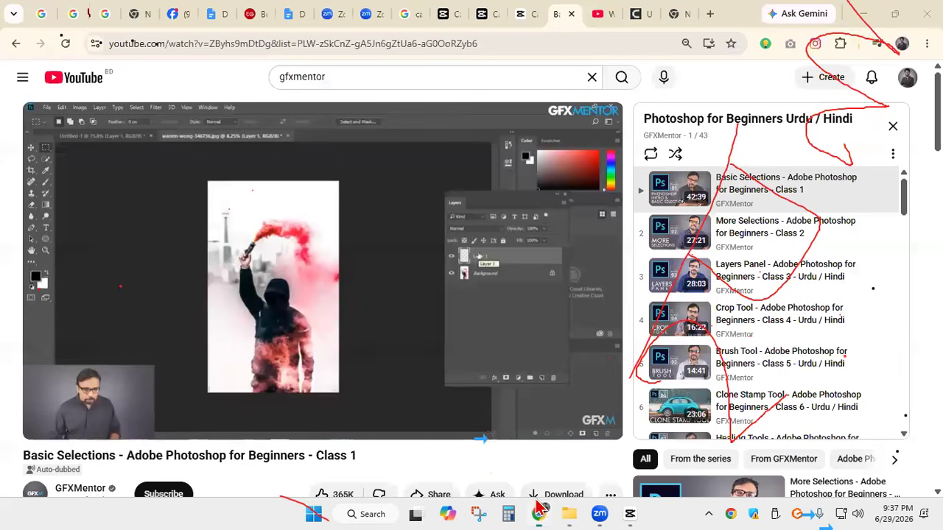
scroll(195, 192, "down", 4)
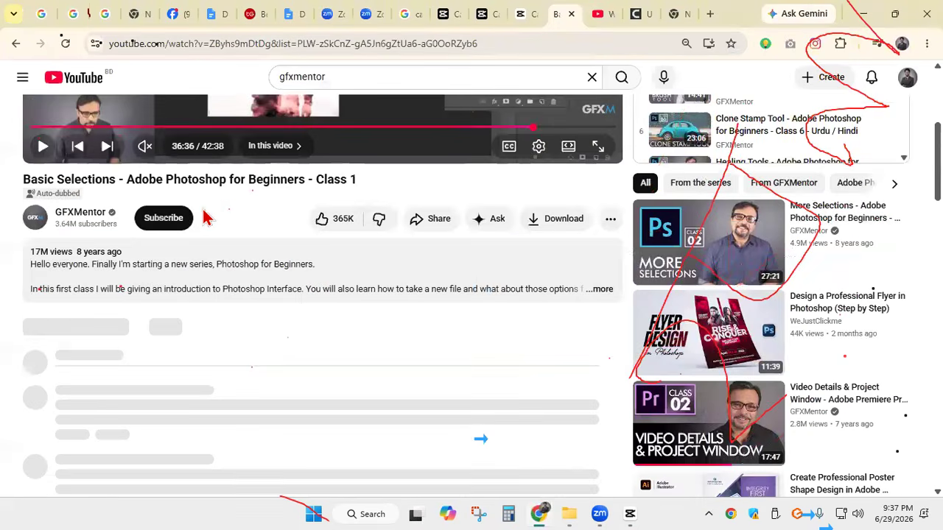
scroll(204, 213, "up", 2)
left_click_drag(516, 267, 165, 257)
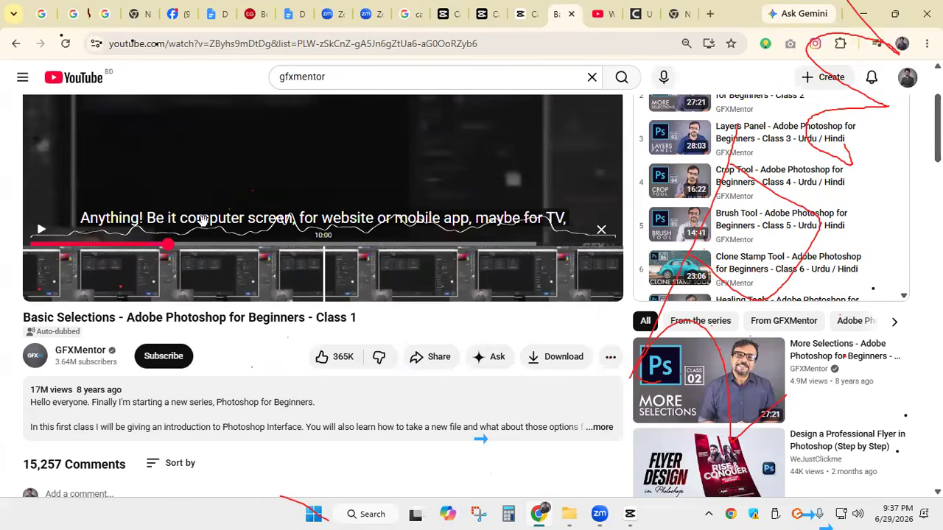
left_click(39, 234)
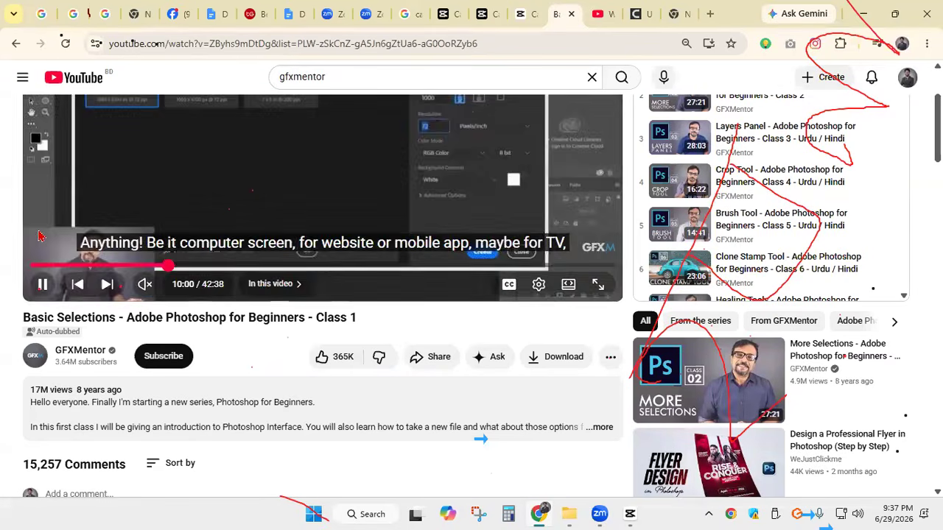
left_click(104, 256)
left_click(42, 283)
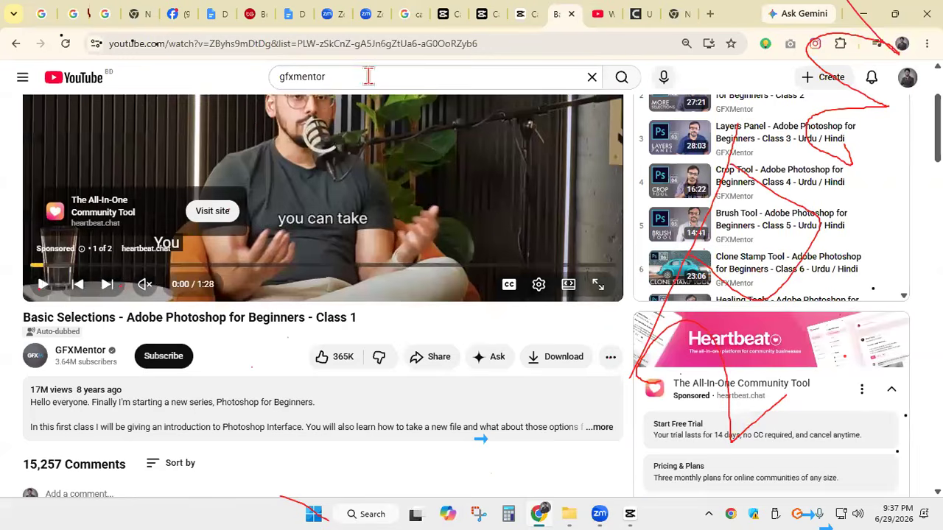
Search YouTube for the trainer's name in place of the gfxmentor search
left_click(368, 76)
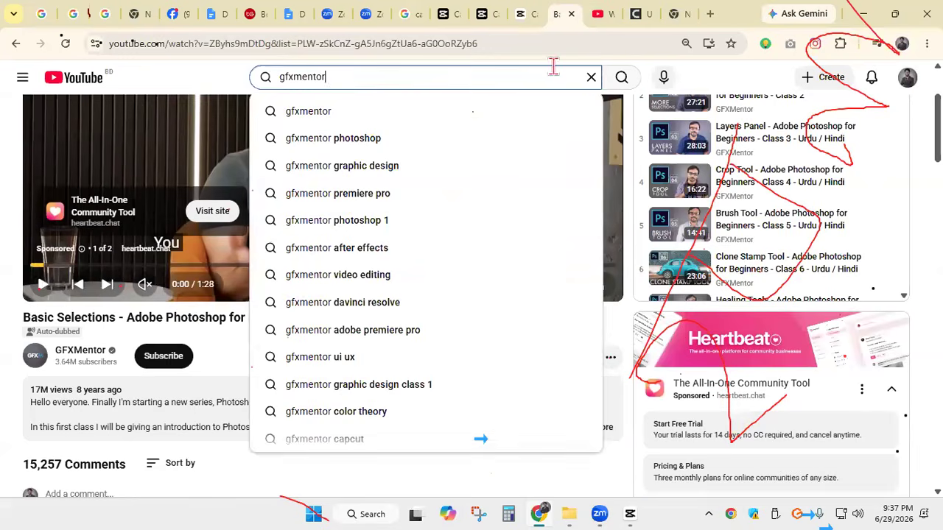
left_click(590, 79)
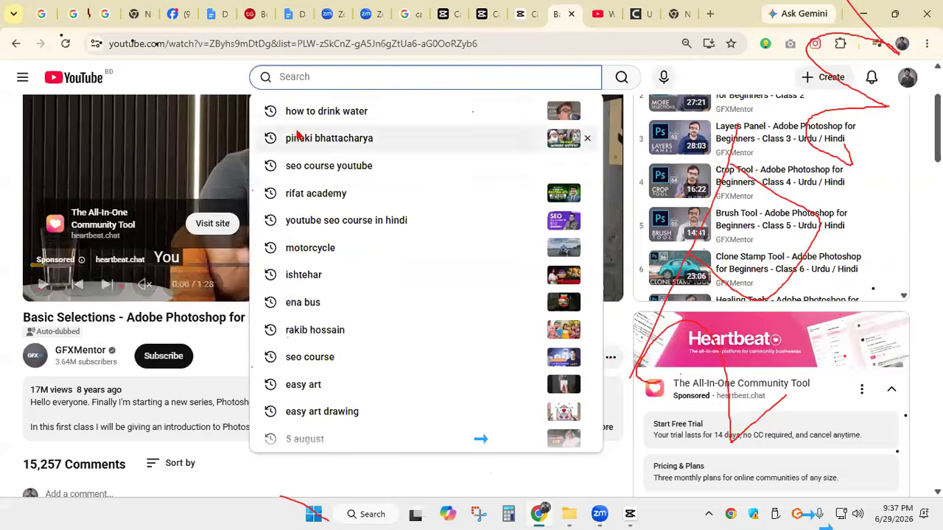
type("k")
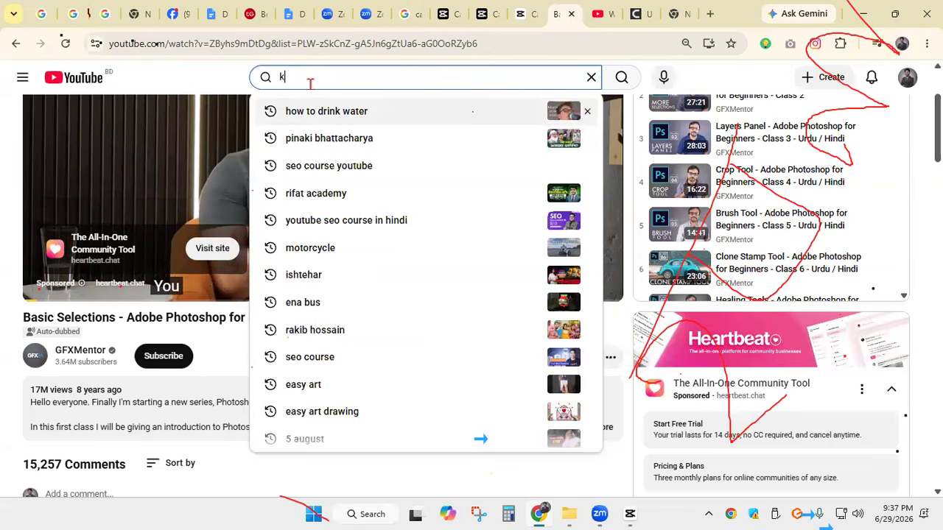
type("ha")
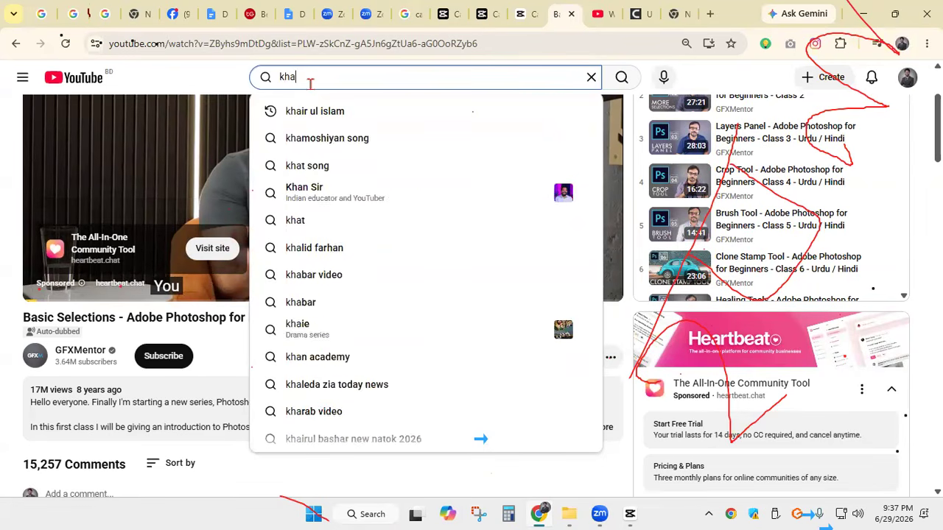
type("ir")
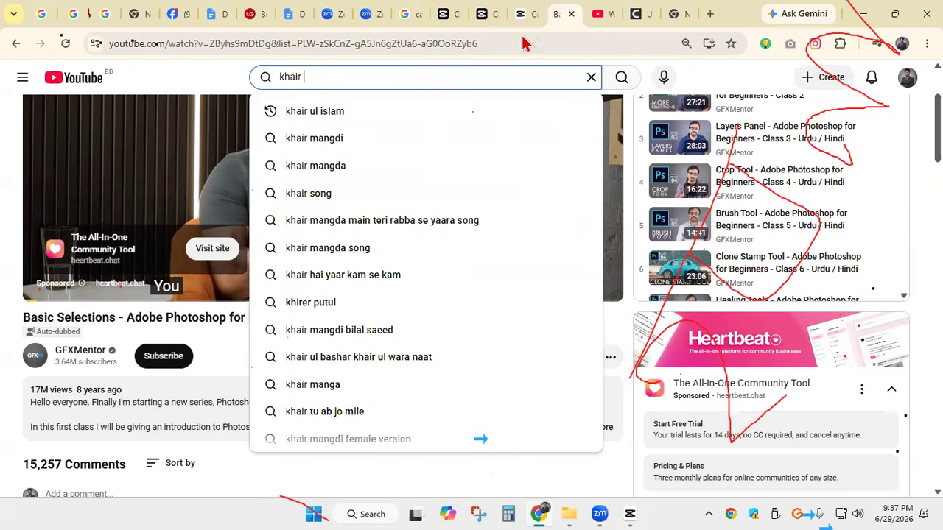
left_click(379, 112)
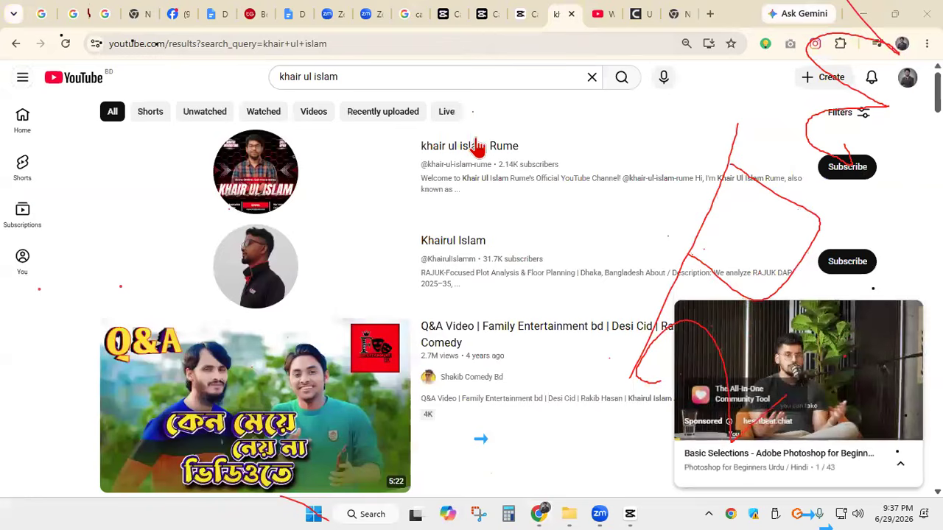
Open the trainer's channel and play its popular video "Class 1 | A to Z canva tutorial for beginners"
left_click(478, 151)
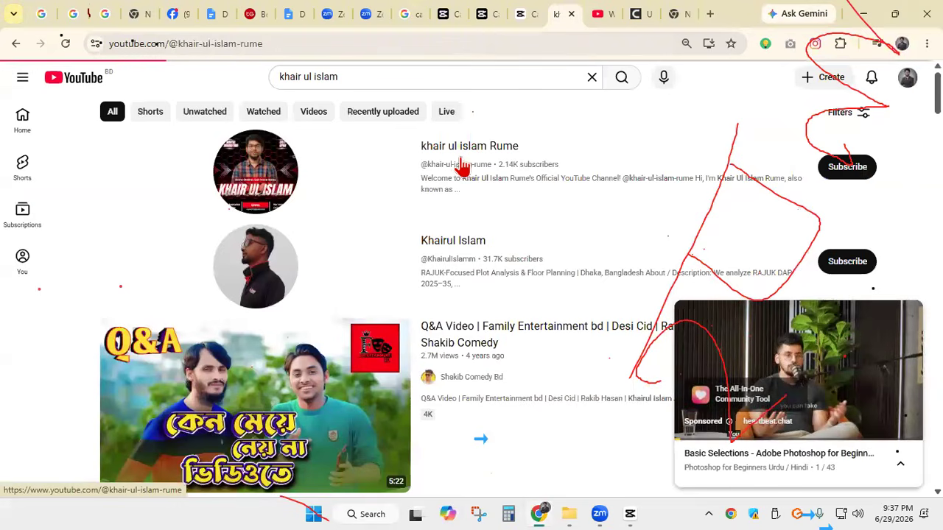
scroll(364, 245, "down", 4)
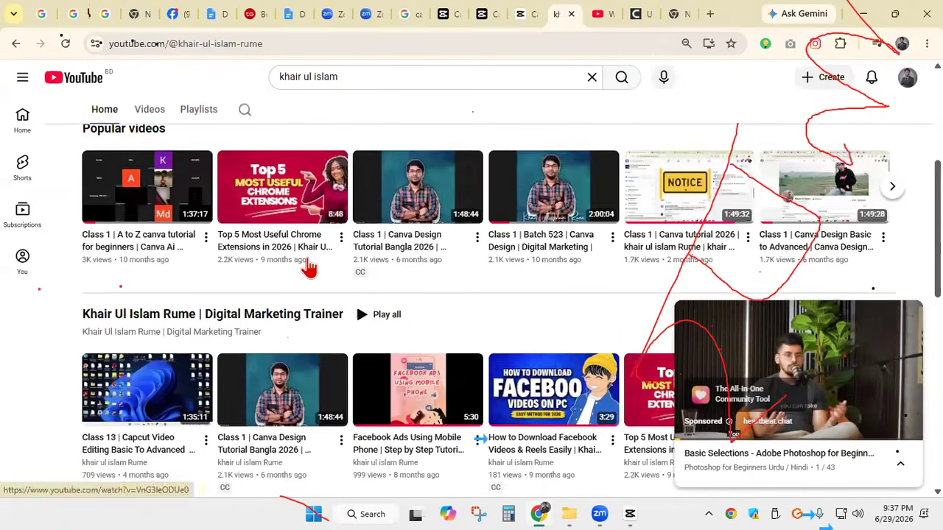
left_click(147, 193)
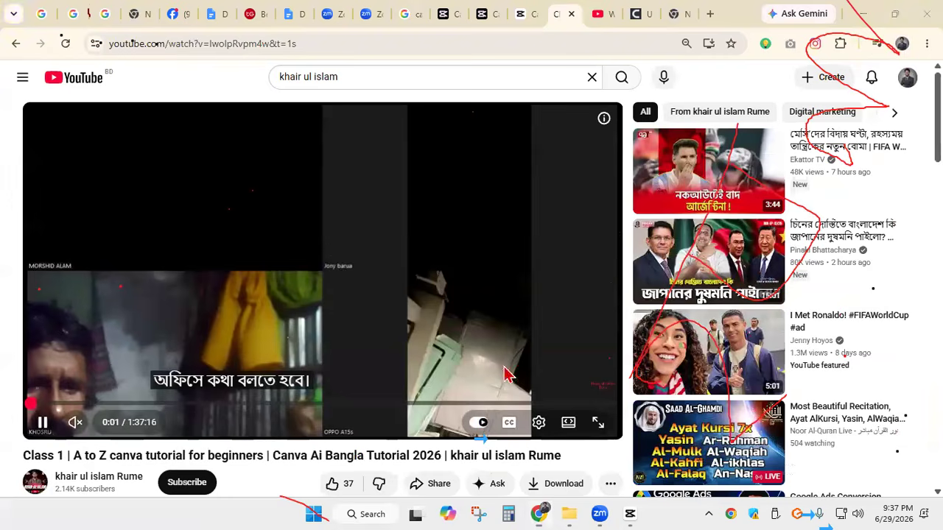
Jump to about 9:36 in the Canva tutorial, show its Bangla captions and pause the video
left_click(65, 404)
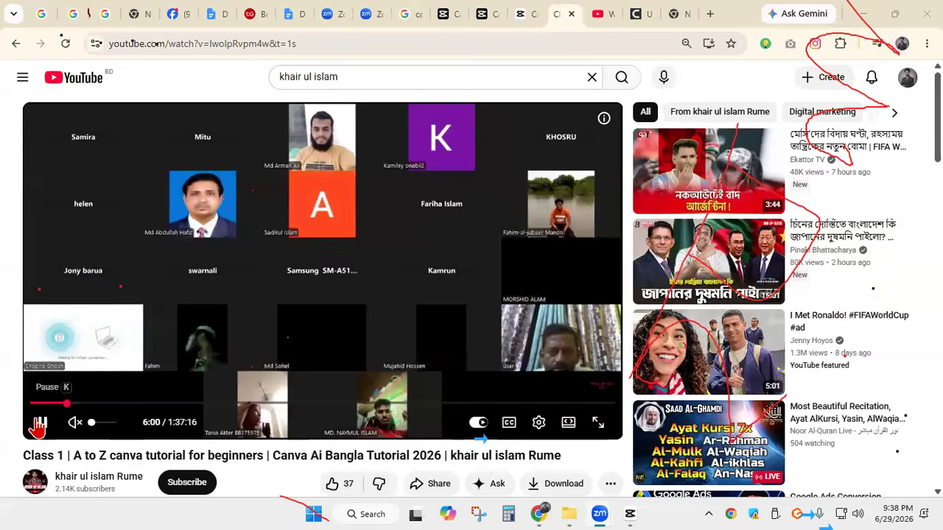
left_click(87, 404)
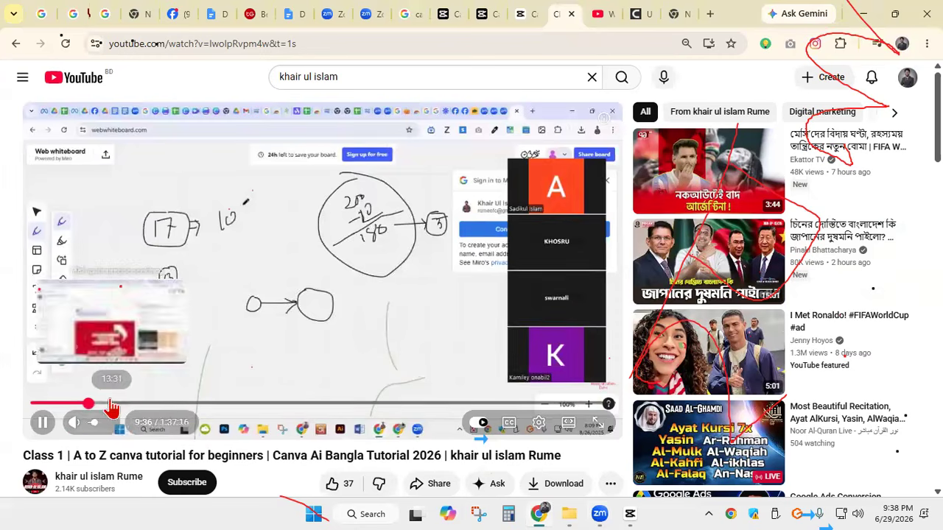
left_click(509, 427)
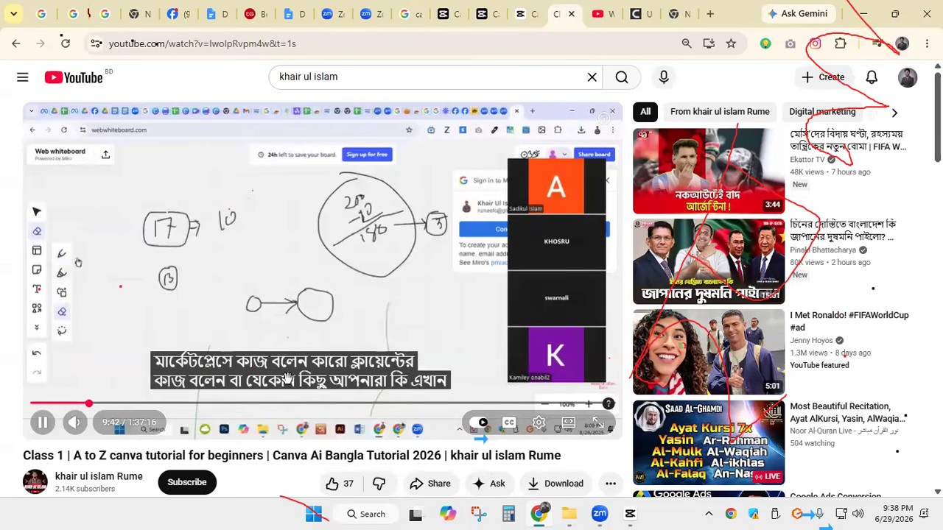
left_click(48, 427)
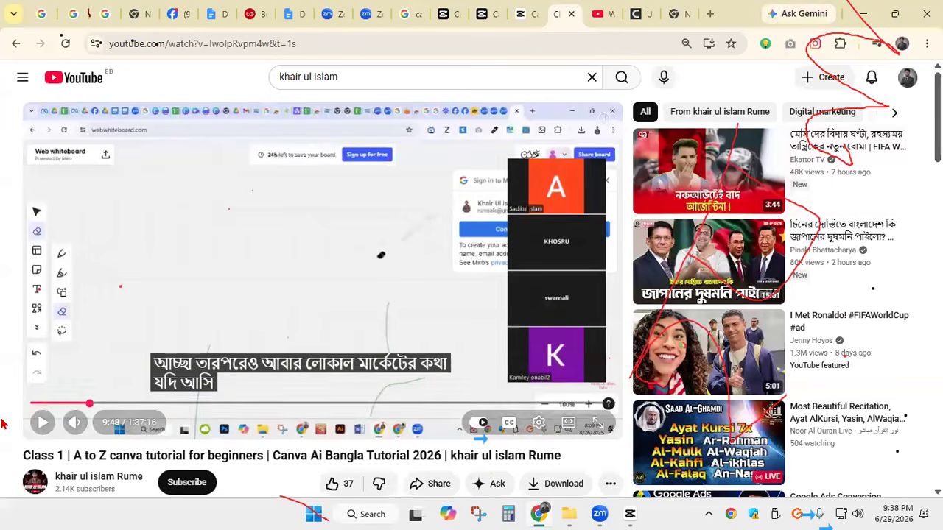
left_click(65, 380)
mouse_move(692, 324)
left_mouse_down()
mouse_move(820, 219)
mouse_move(837, 114)
mouse_move(389, 426)
left_mouse_up()
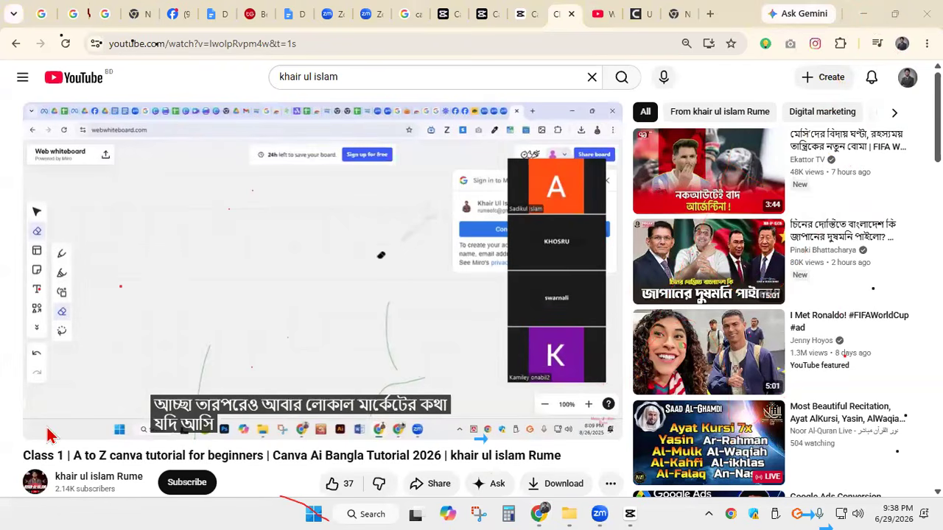
Return to CapCut and split the green-screen clip at 00:00:04:26, where the full-name text ends
left_click(859, 15)
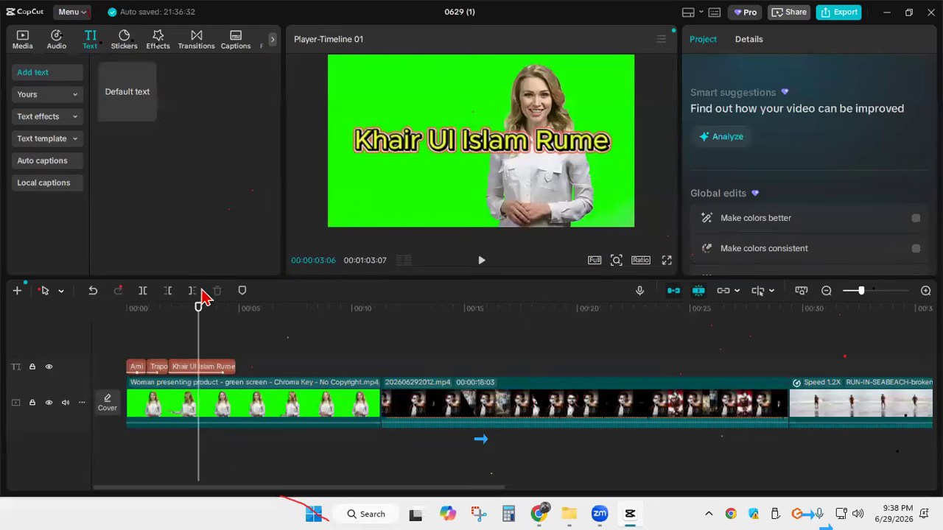
left_click_drag(200, 334, 116, 328)
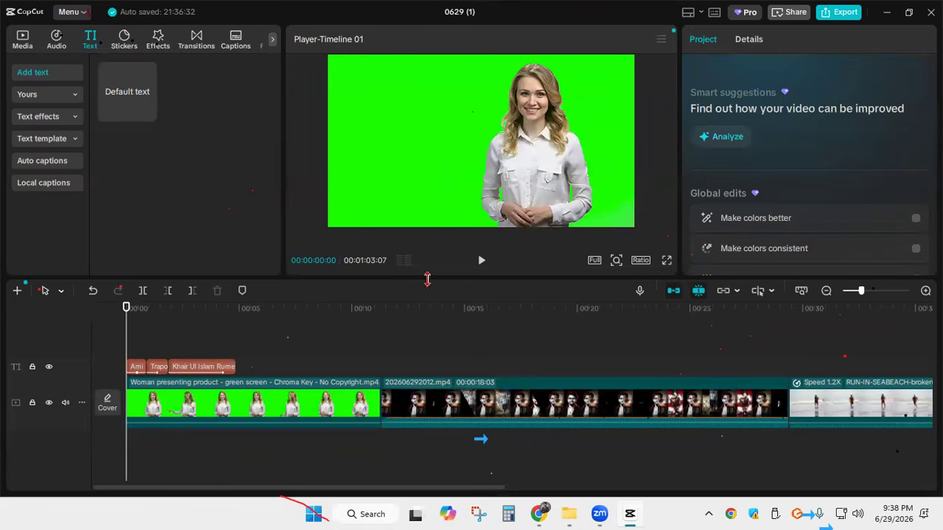
left_click_drag(127, 326, 236, 335)
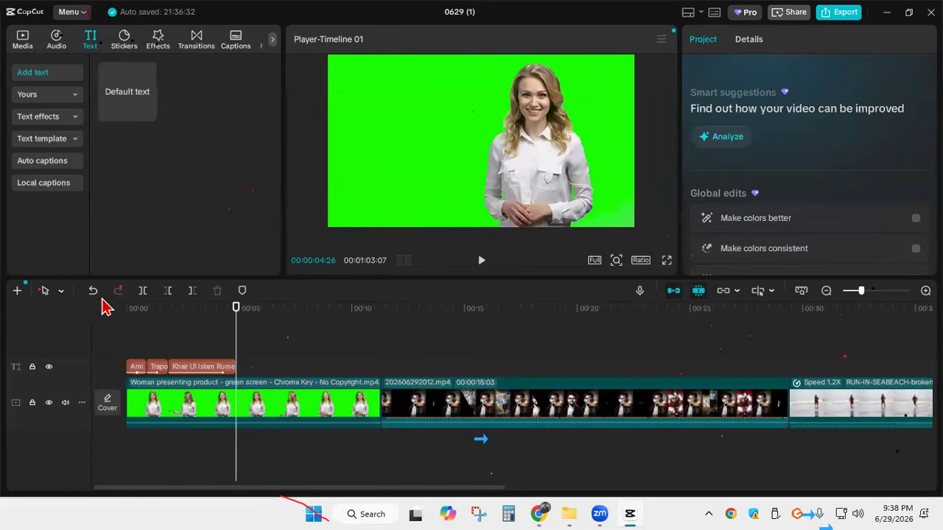
left_click(143, 292)
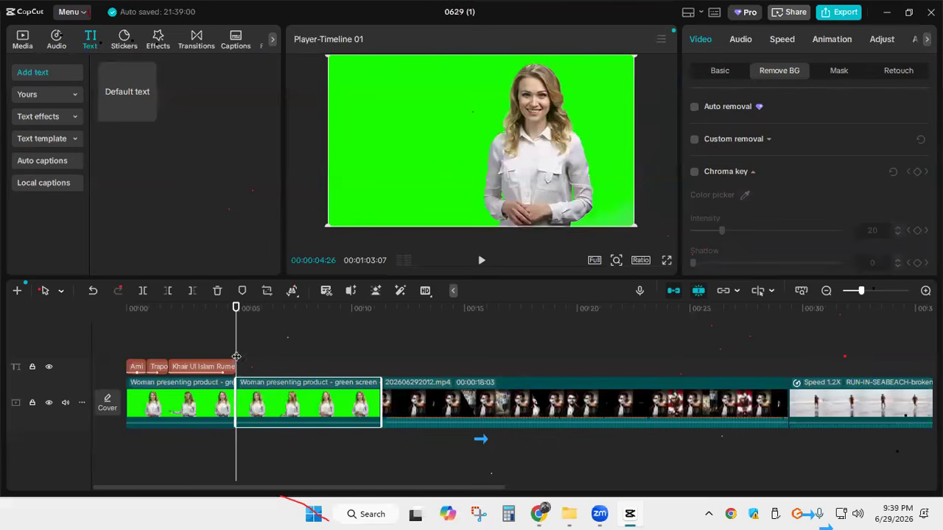
Remove the green background from the second part of the split clip with Chroma key, picking the green as key color
left_click_drag(235, 357, 297, 356)
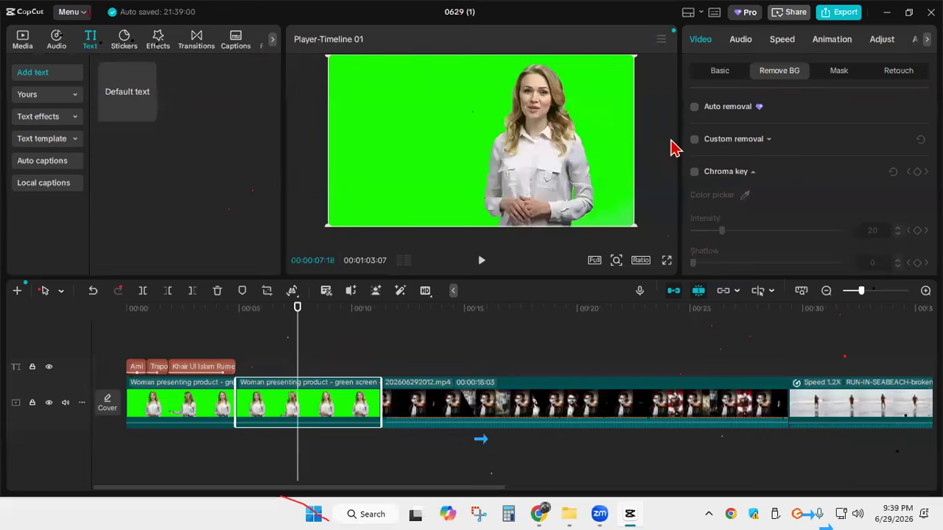
left_click(693, 171)
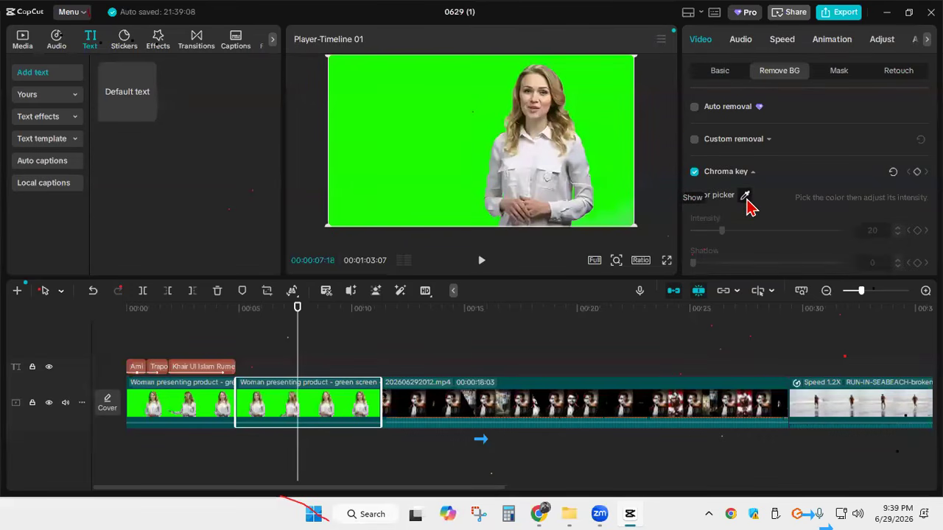
left_click(744, 197)
left_click(406, 105)
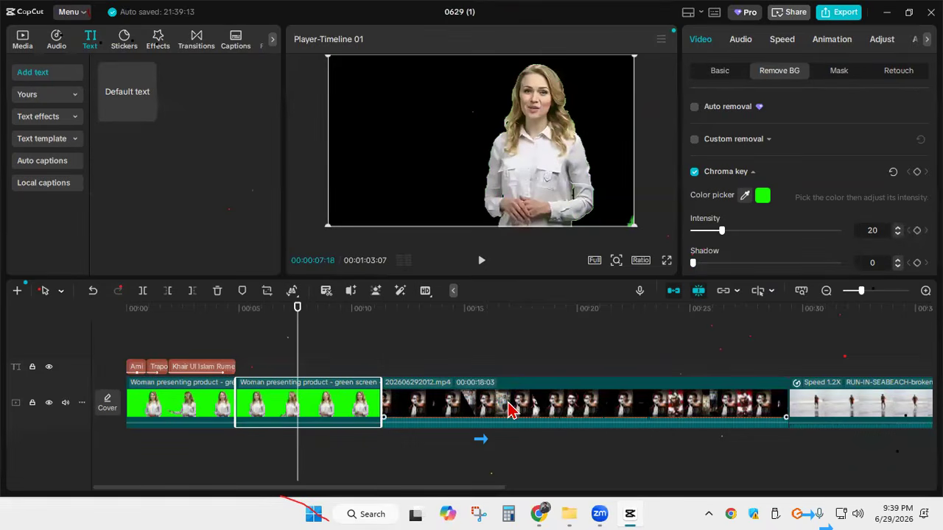
Move the keyed clip onto a track above the text, and shift the full-name text to start with it at 00:00:04:26
left_click_drag(329, 392, 328, 329)
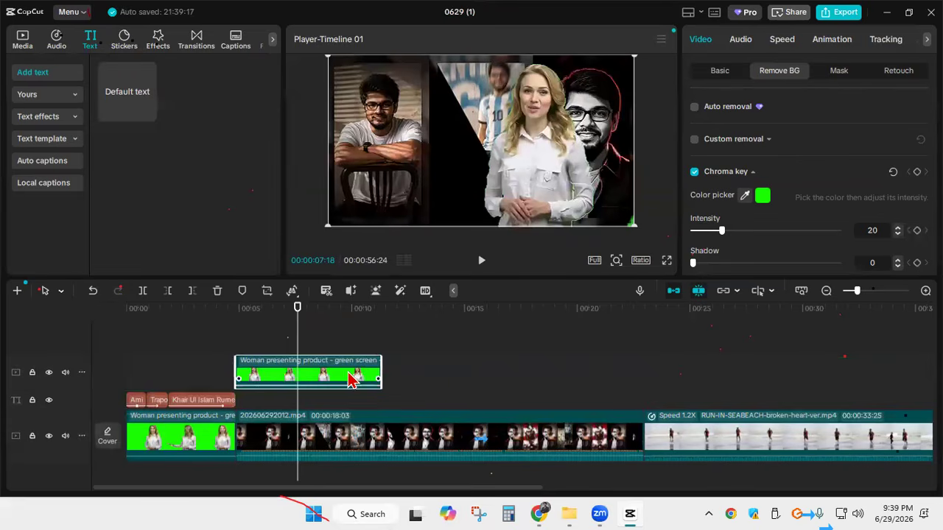
left_click_drag(349, 366, 344, 386)
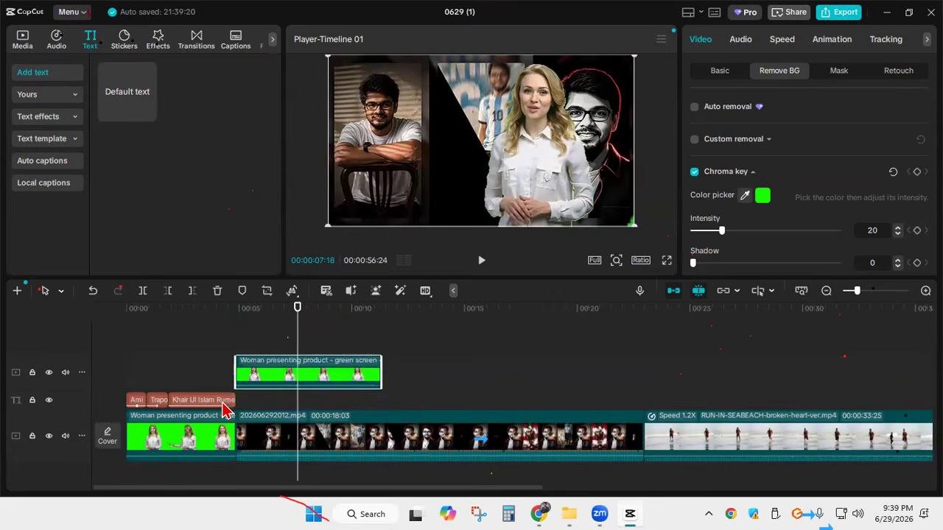
left_click_drag(199, 409, 274, 409)
left_click_drag(300, 335, 236, 334)
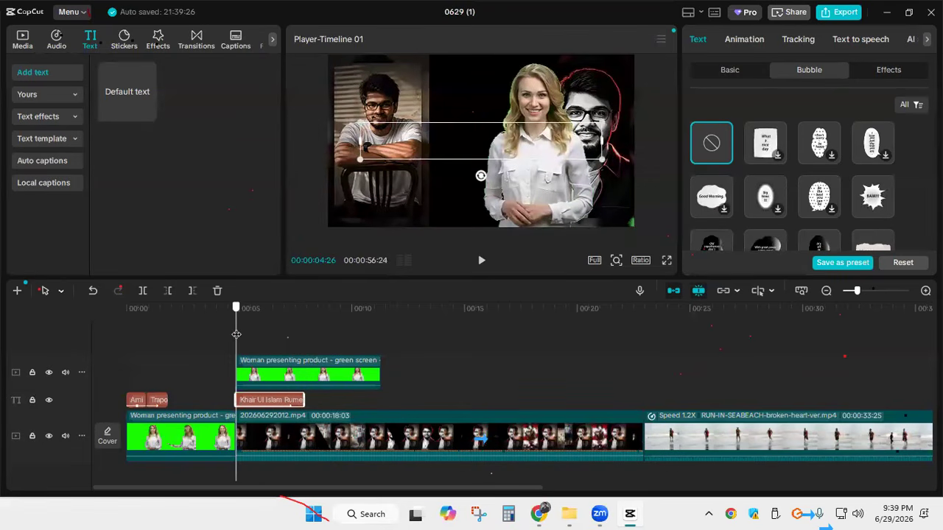
Play the section from 00:00:04:26 in full screen to check the name text appearing behind the presenter
left_click(667, 261)
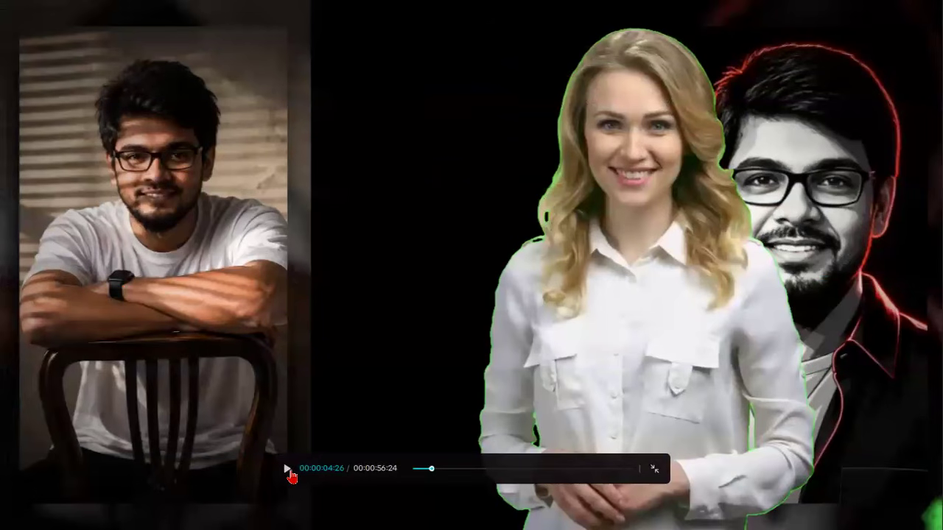
left_click(289, 472)
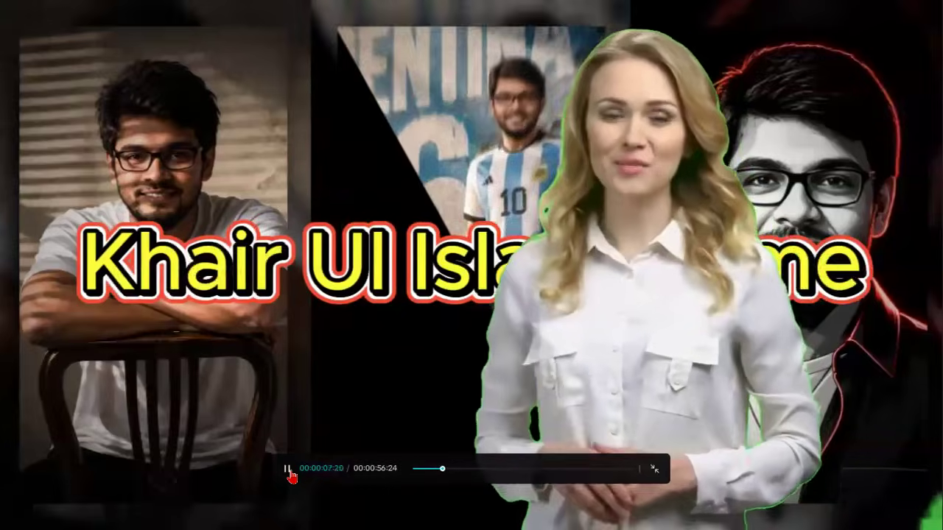
left_click(289, 470)
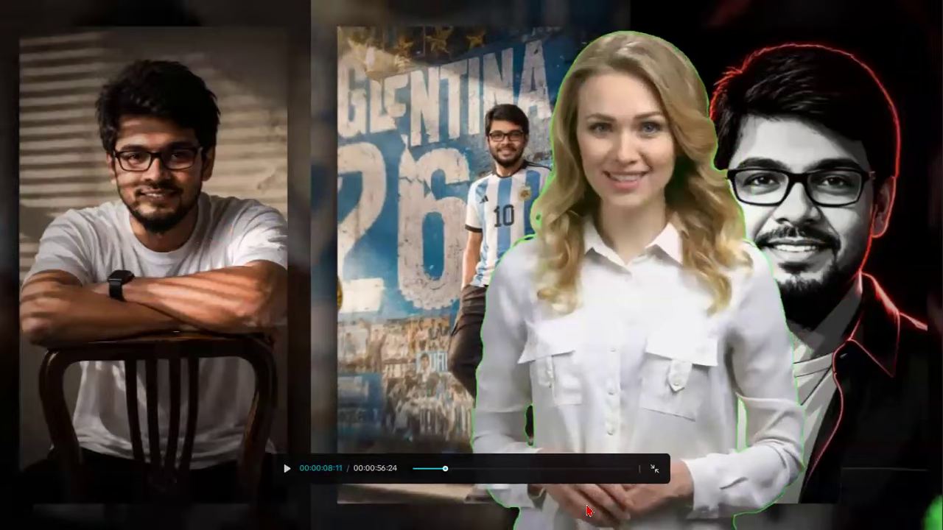
left_click(656, 472)
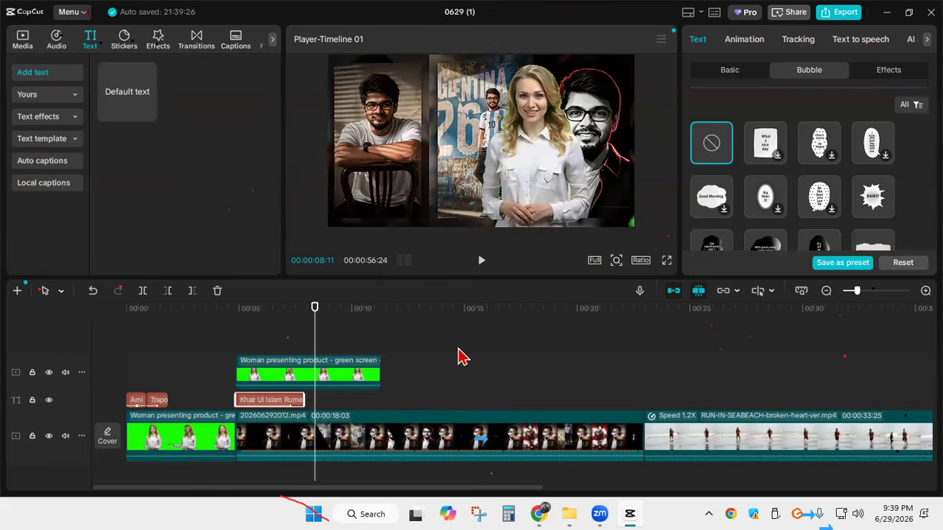
Add the laughing-crying emoji sticker to a track between the keyed presenter and the texts, starting where the full-name text ends
left_click(135, 47)
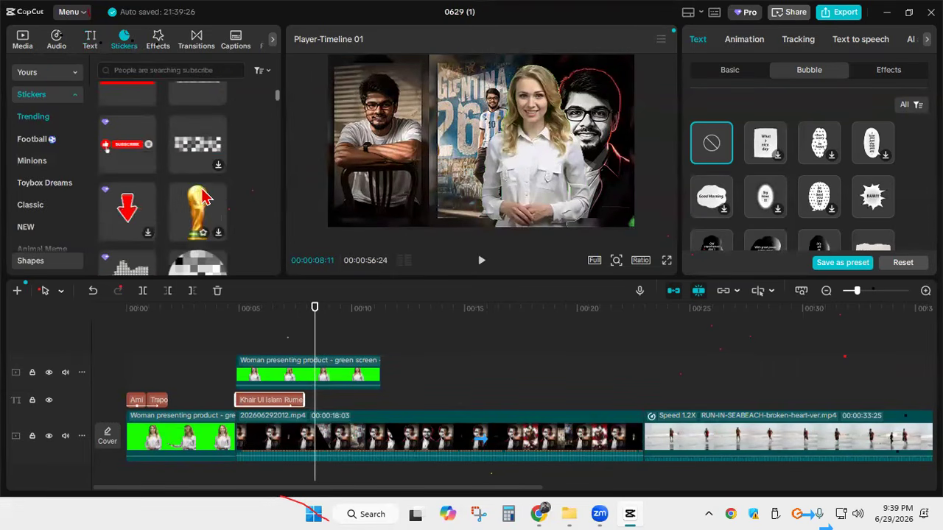
scroll(203, 199, "down", 5)
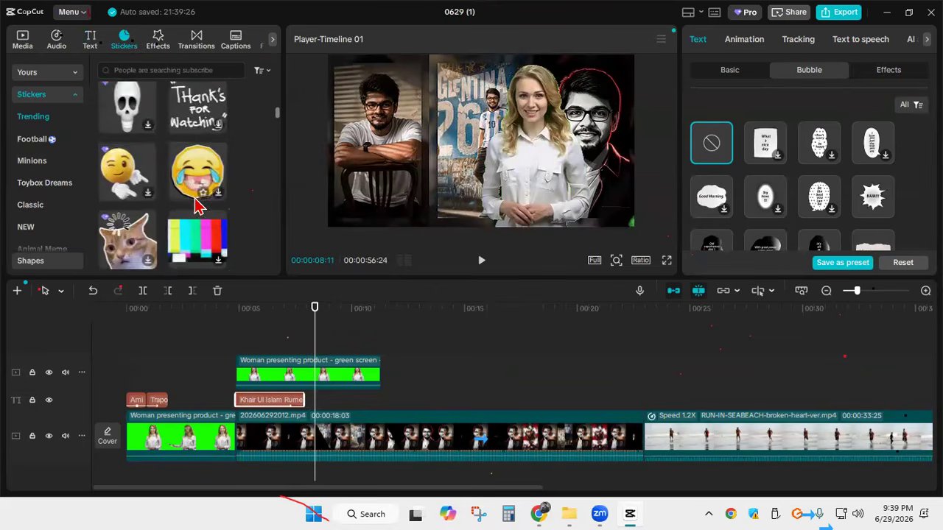
scroll(198, 206, "down", 1)
left_click_drag(196, 120, 334, 416)
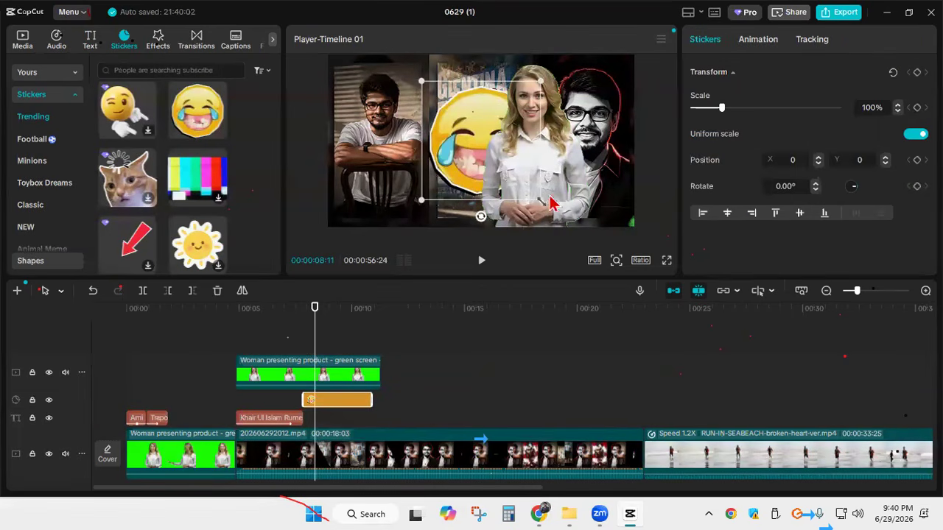
Enlarge the emoji sticker to 155%, place it behind the presenter at X 631, Y -147, and play the section
left_click_drag(540, 80, 617, 61)
left_click_drag(564, 175, 572, 175)
left_click_drag(312, 331, 235, 331)
left_click(477, 262)
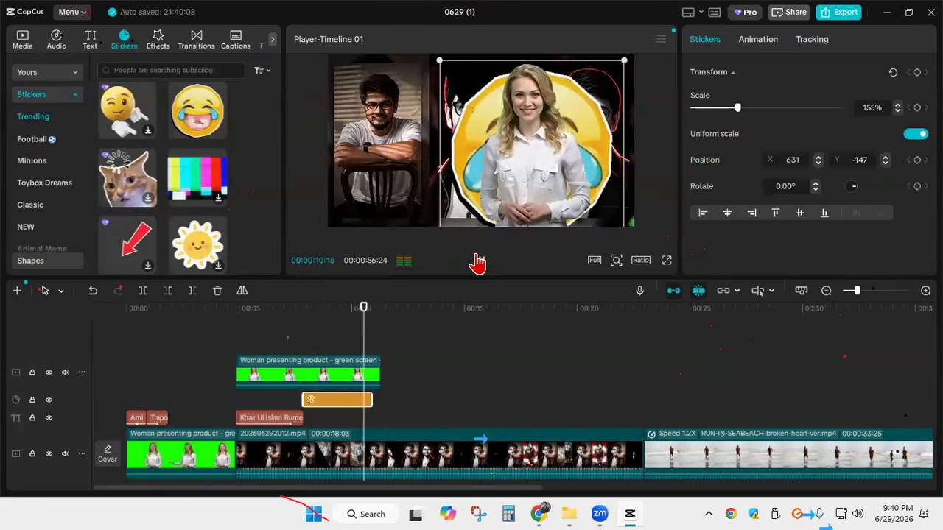
left_click(478, 262)
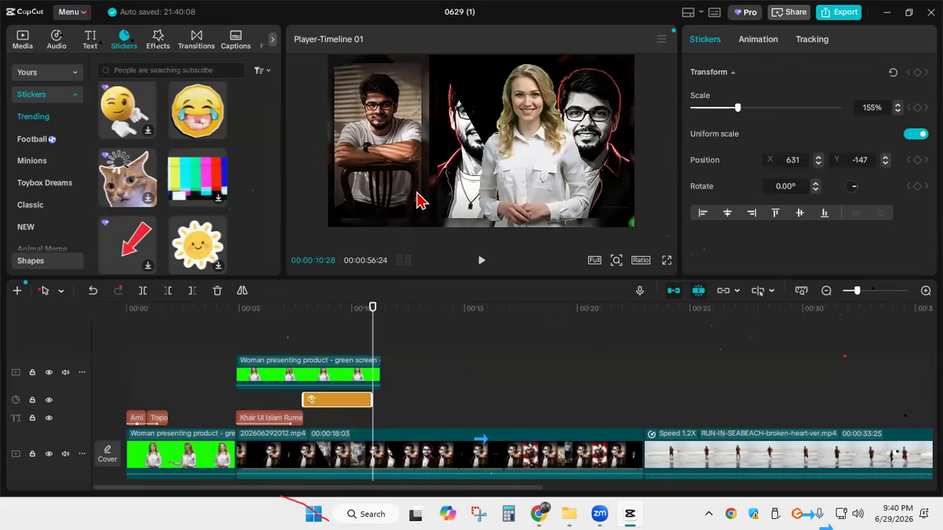
Delete the keyed presenter clip, the emoji sticker and all texts, keeping only the main video track
left_click(482, 193)
key("Delete")
left_click(370, 197)
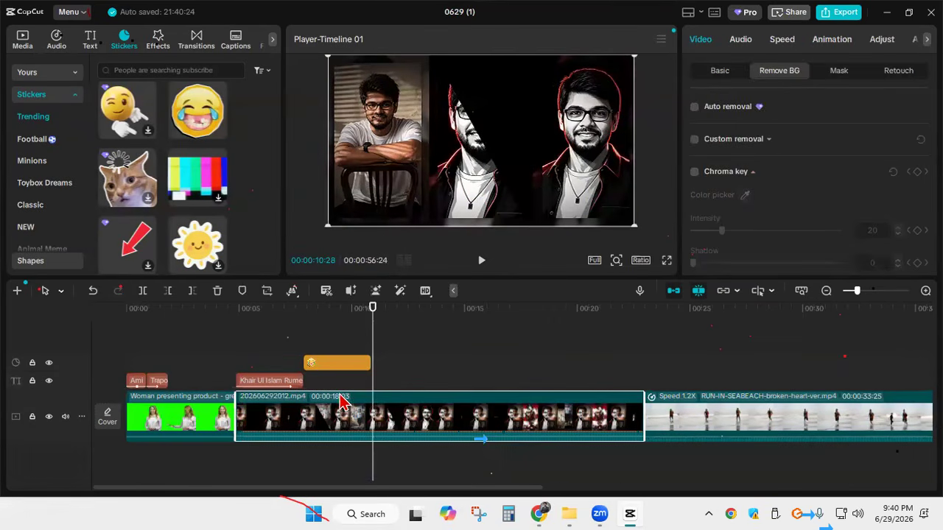
left_click(282, 383)
key("Delete")
left_click(339, 363)
key("Delete")
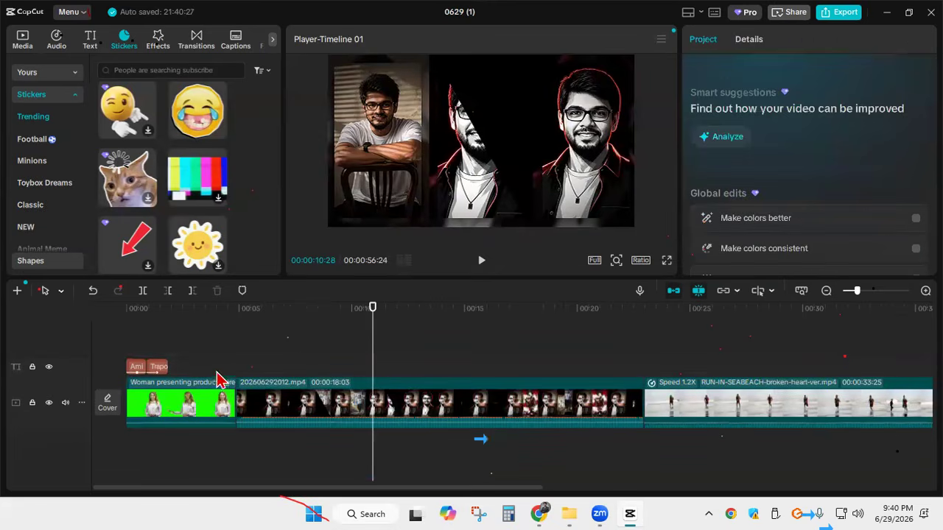
left_click(150, 363)
key("Delete")
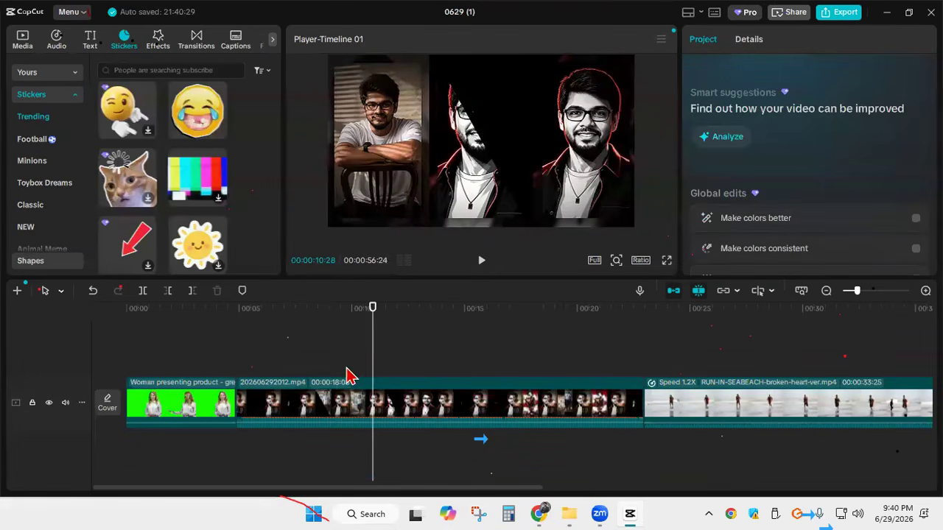
Add the Horizontal Lines transition between the green-screen clip and 202606292012.mp4
left_click_drag(369, 358, 212, 360)
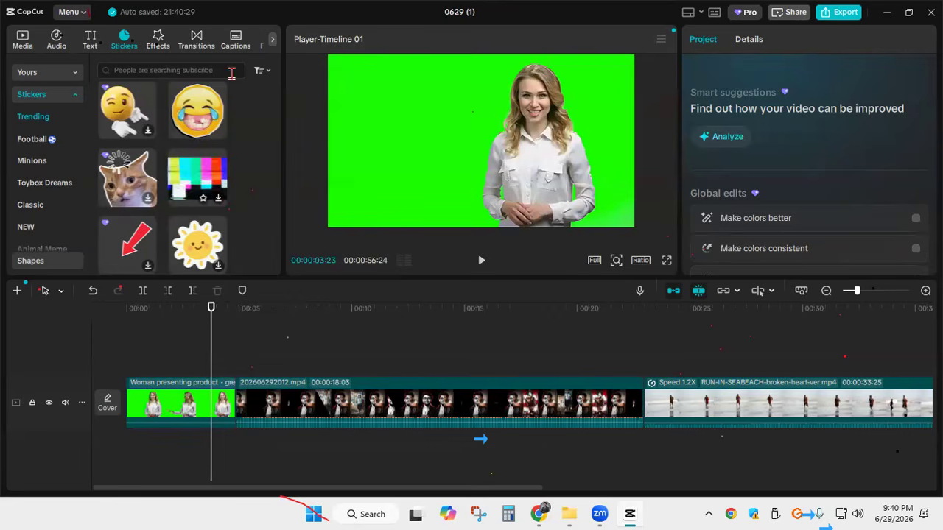
left_click(198, 41)
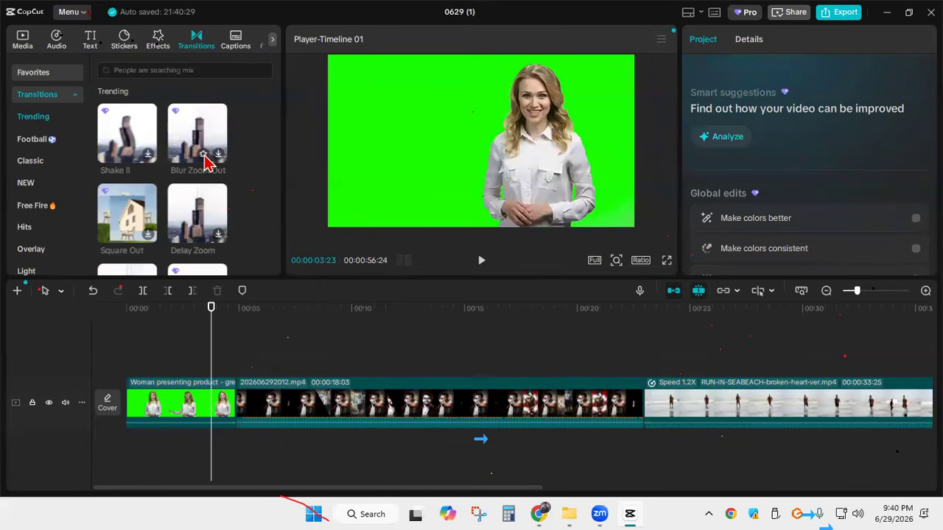
scroll(210, 184, "down", 2)
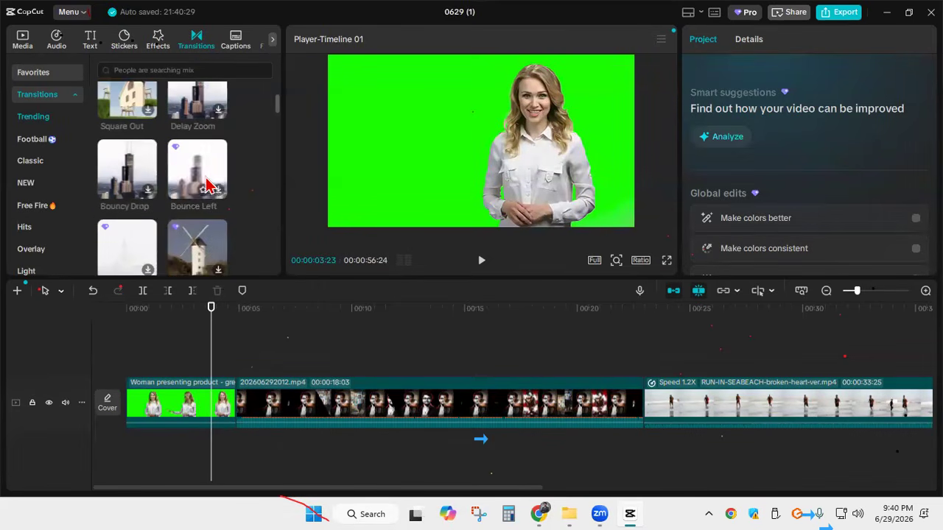
scroll(211, 193, "down", 2)
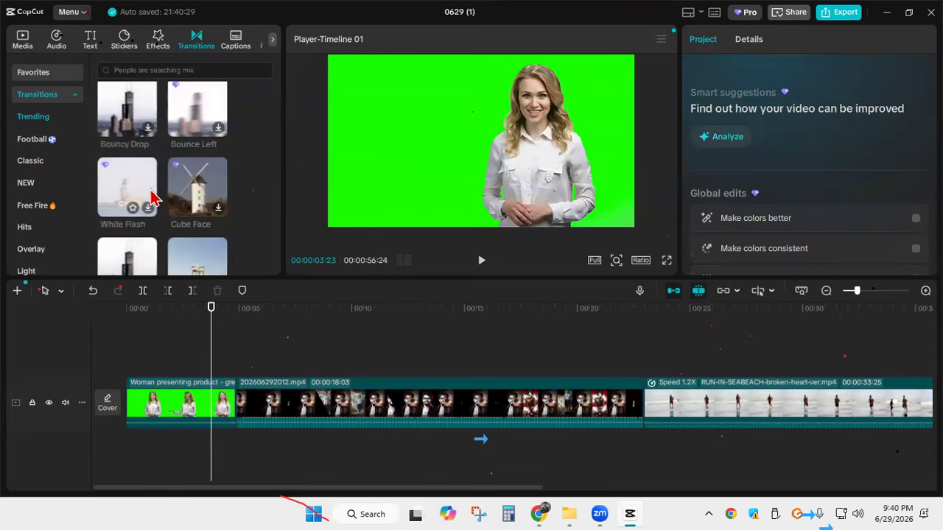
scroll(153, 196, "down", 2)
scroll(150, 218, "down", 2)
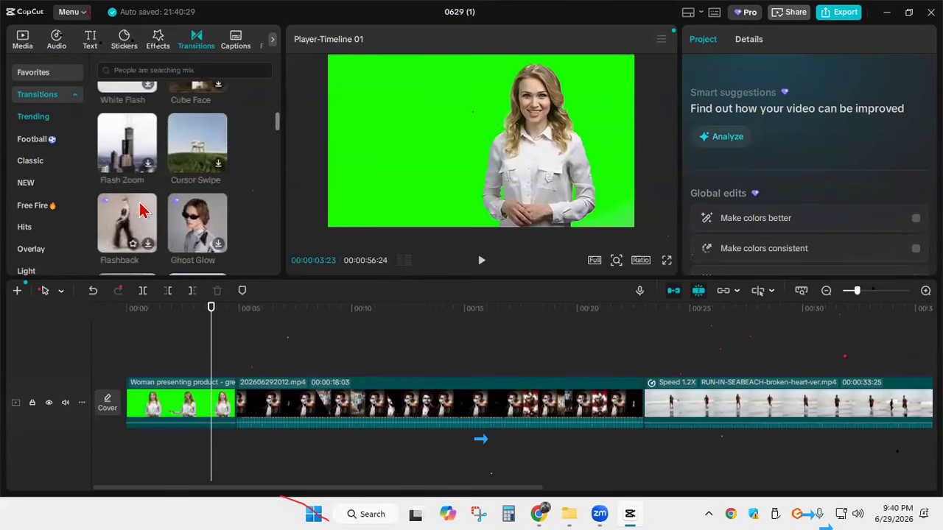
scroll(177, 235, "down", 2)
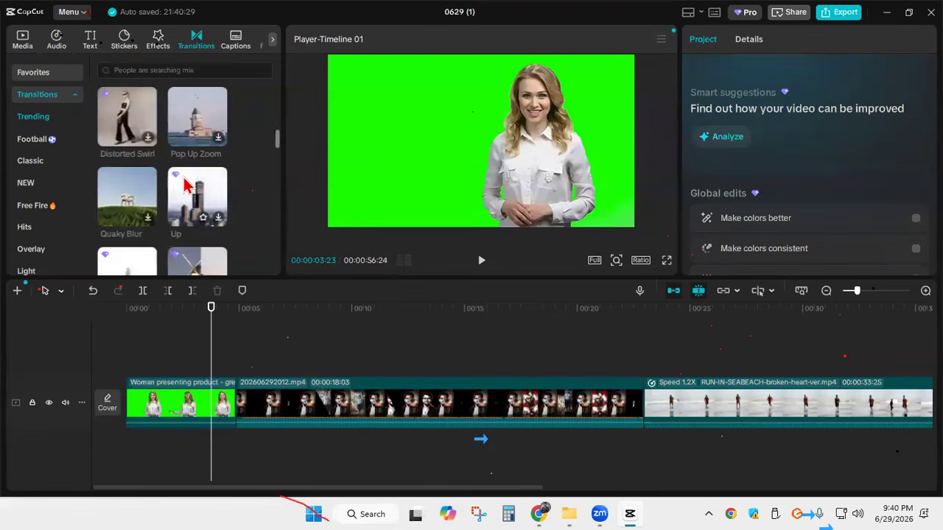
left_click(272, 41)
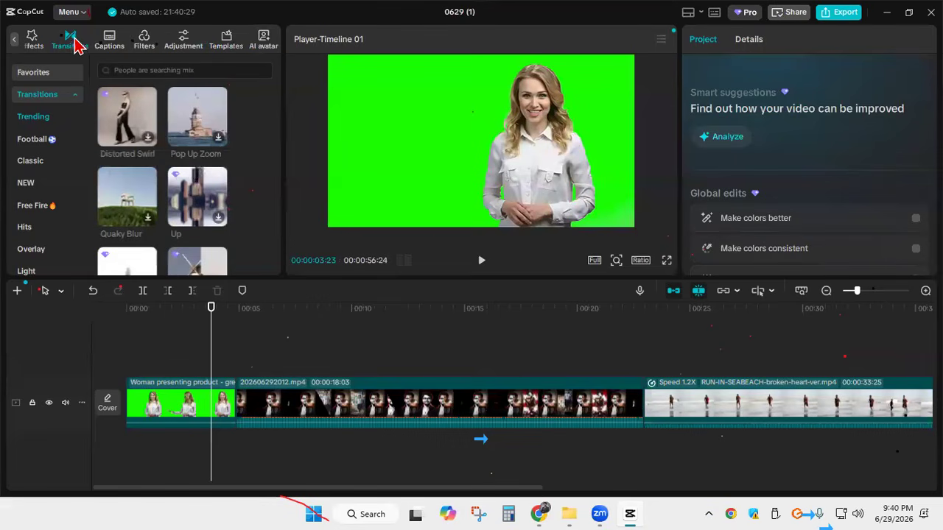
left_click(13, 43)
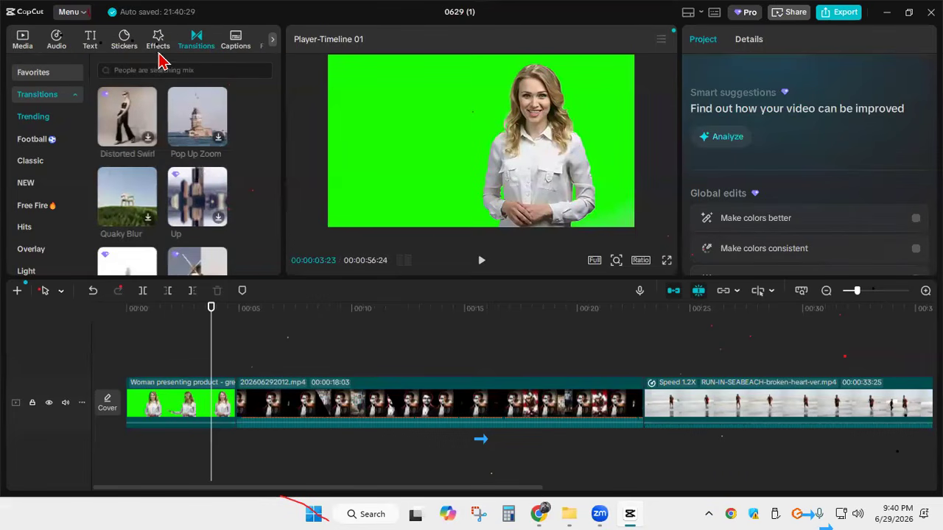
scroll(183, 140, "down", 2)
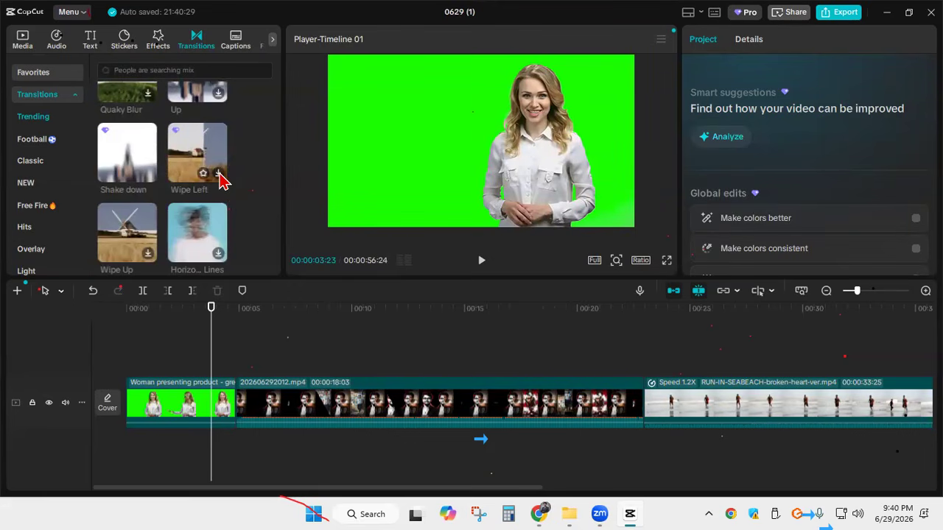
left_click(221, 257)
left_click(220, 257)
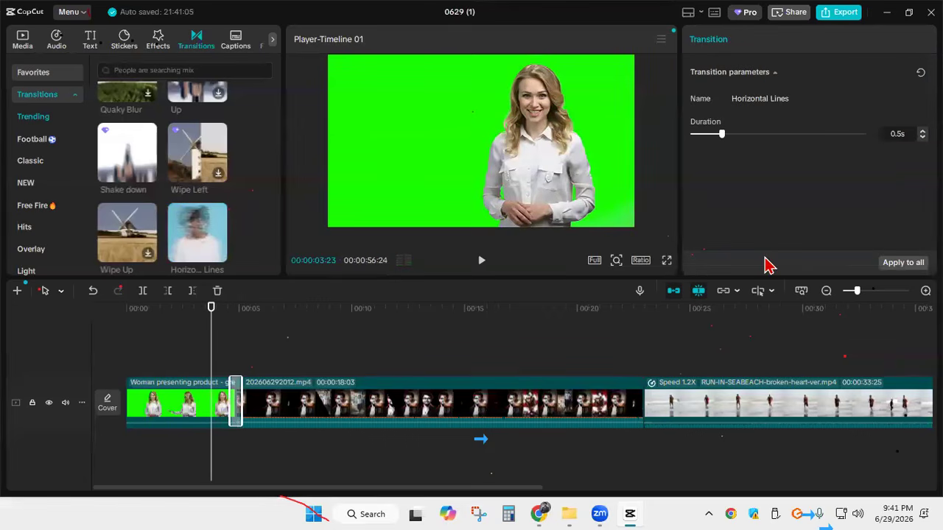
Set the Horizontal Lines transition's duration to 0.8 s and play the cut between the two clips
left_click_drag(722, 136, 748, 137)
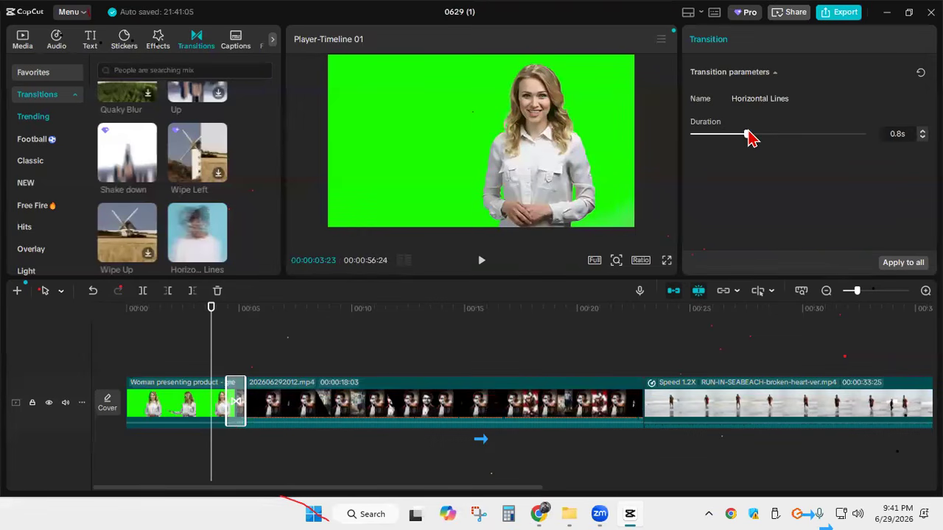
left_click(481, 263)
left_click(480, 265)
left_click_drag(254, 336, 211, 335)
Lengthen the Horizontal Lines transition to 1.1 s and play it from 00:00:03:23
left_click_drag(757, 146, 766, 144)
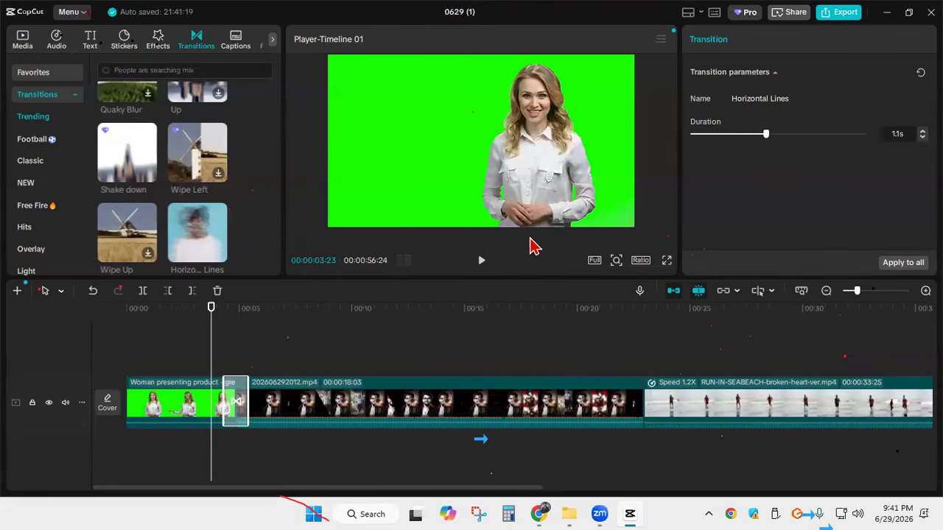
left_click(486, 265)
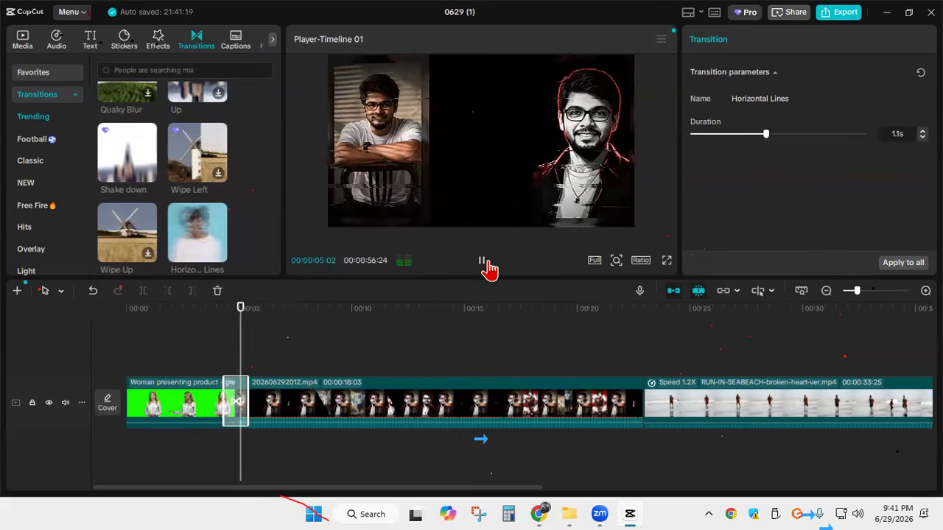
left_click(482, 265)
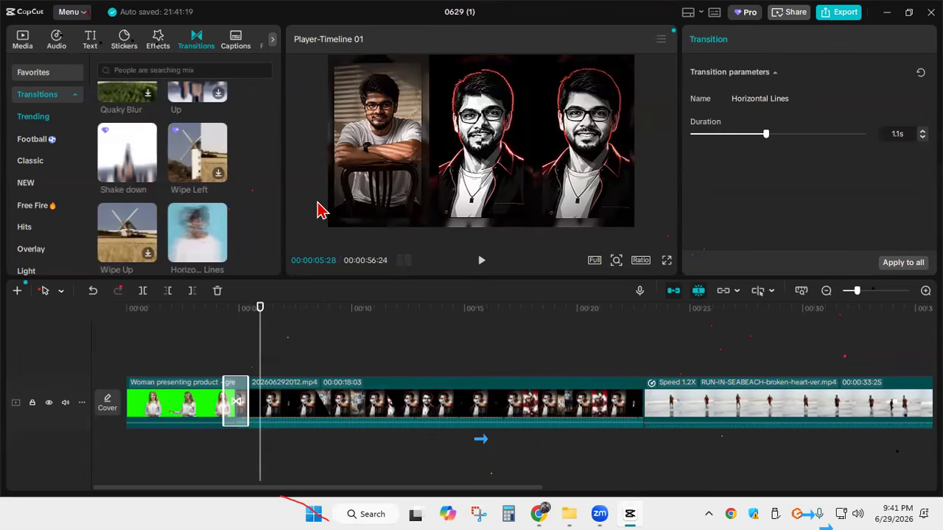
Undo the Horizontal Lines transition between the first two clips
scroll(171, 214, "down", 4)
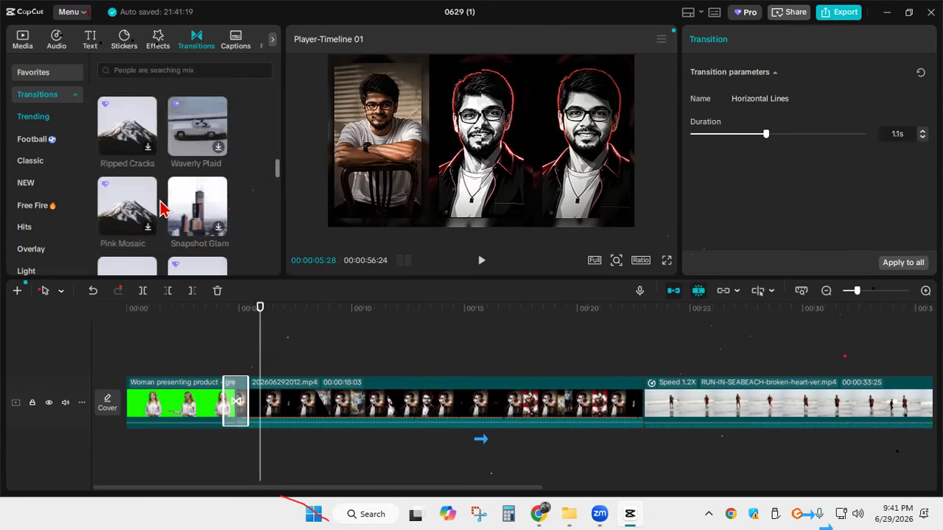
scroll(133, 215, "down", 1)
scroll(206, 211, "down", 3)
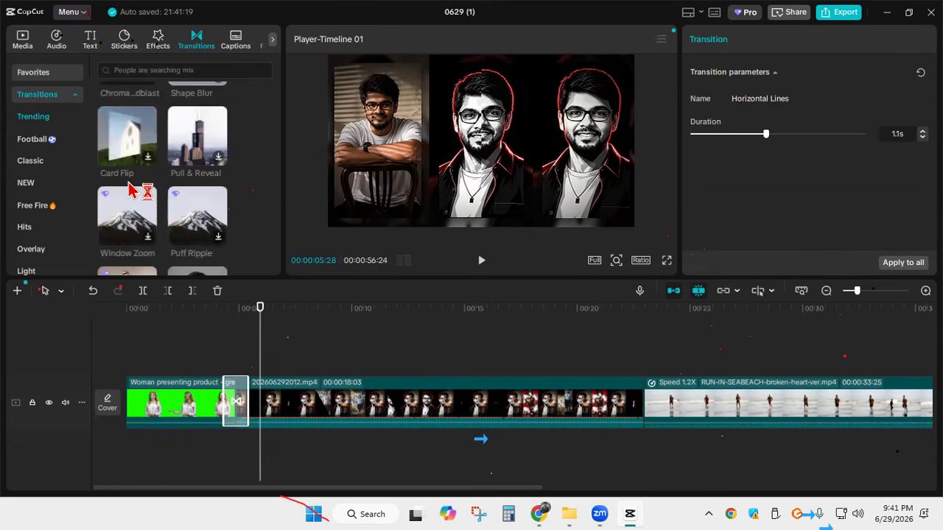
key("ctrl+z")
key("ctrl+z")
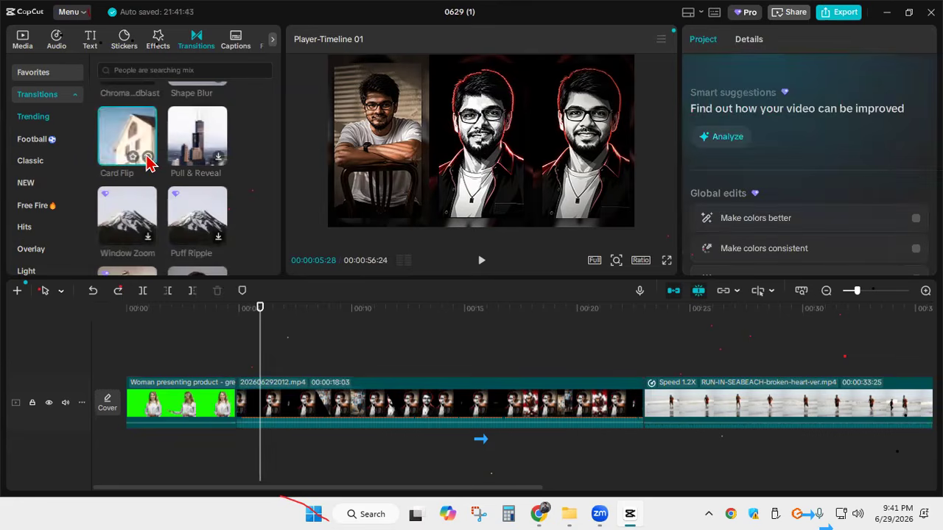
Add the Card Flip transition between the first two clips, accept creating duplicate frames, and play it
left_click(147, 157)
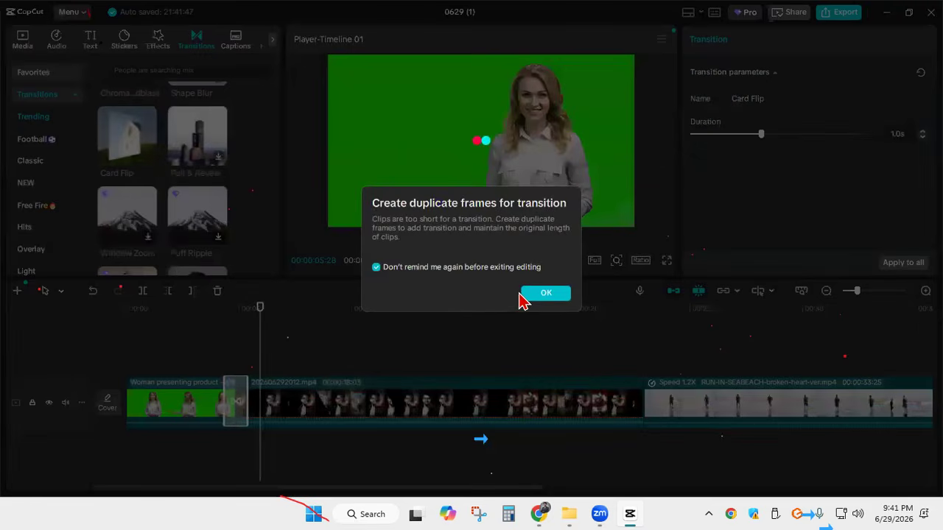
left_click(554, 297)
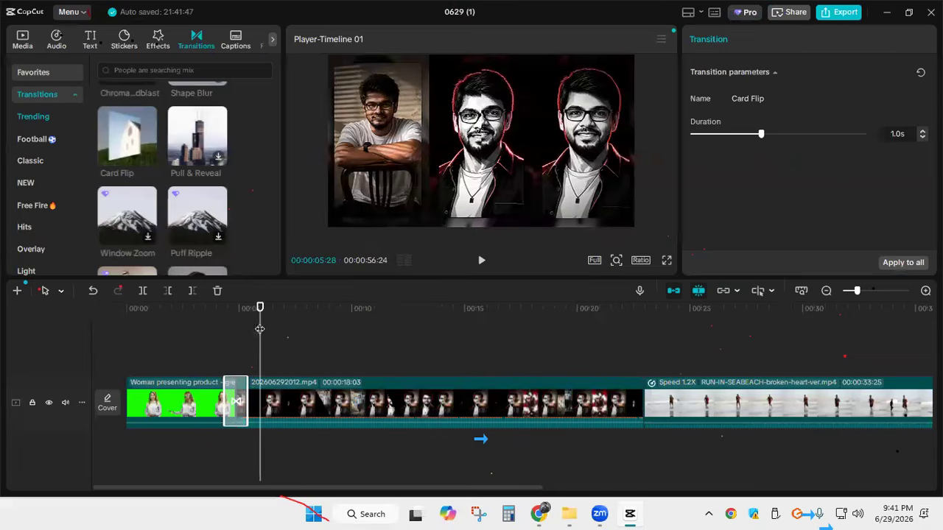
left_click_drag(259, 328, 205, 329)
left_click(480, 264)
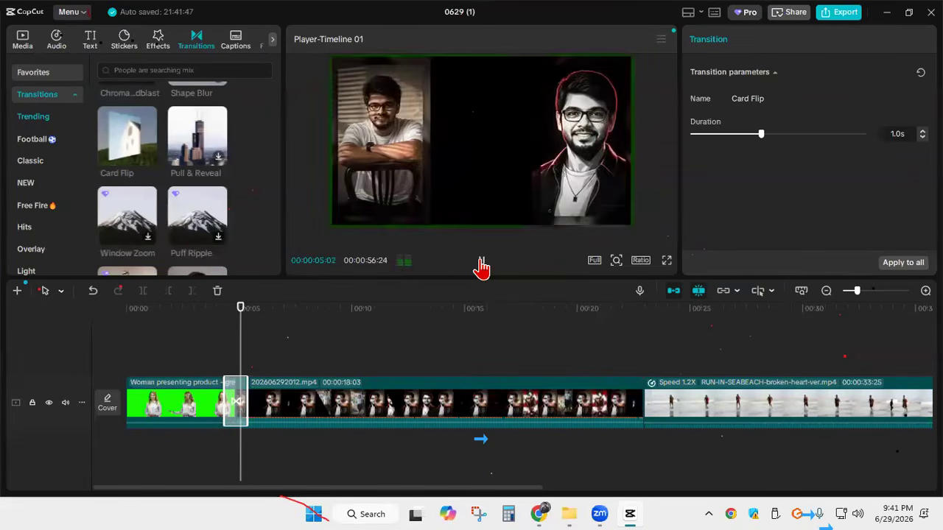
left_click(481, 263)
Replace the Card Flip transition with Roll Dice 2 between the first two clips and play it from 00:00:02:28
scroll(174, 156, "down", 5)
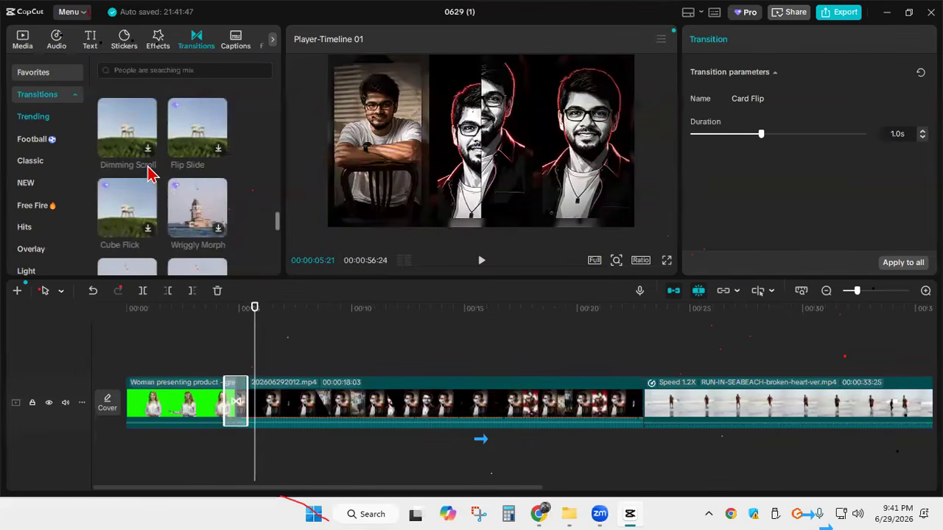
scroll(147, 177, "down", 3)
scroll(147, 184, "down", 4)
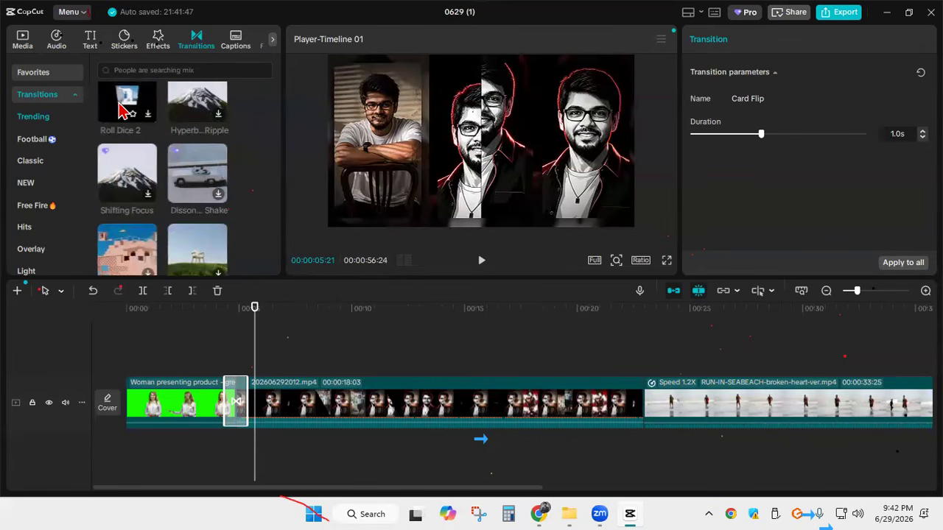
scroll(123, 107, "up", 1)
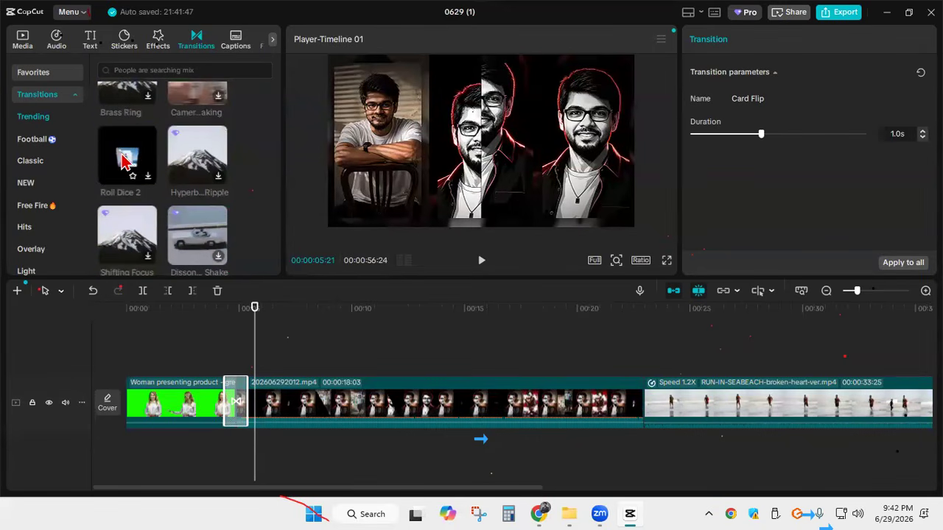
left_click(147, 165)
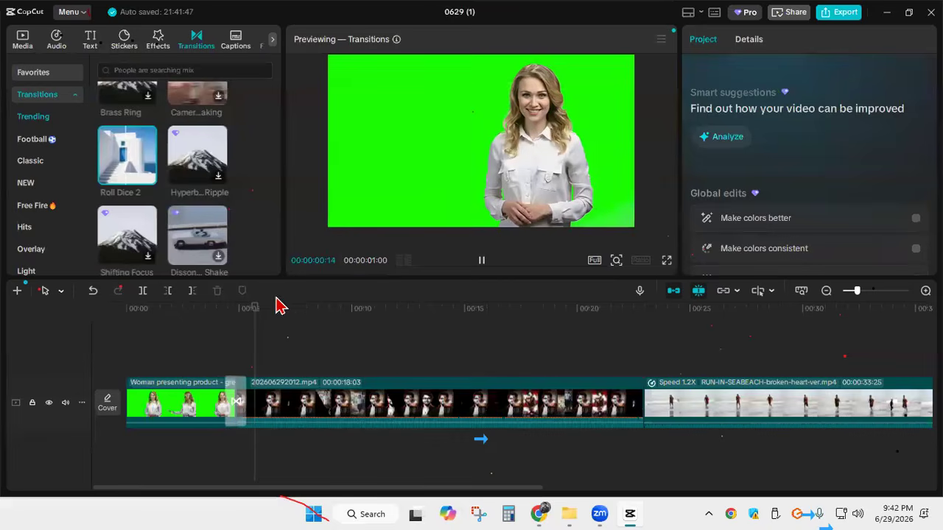
left_click(194, 401)
left_click_drag(254, 309, 181, 309)
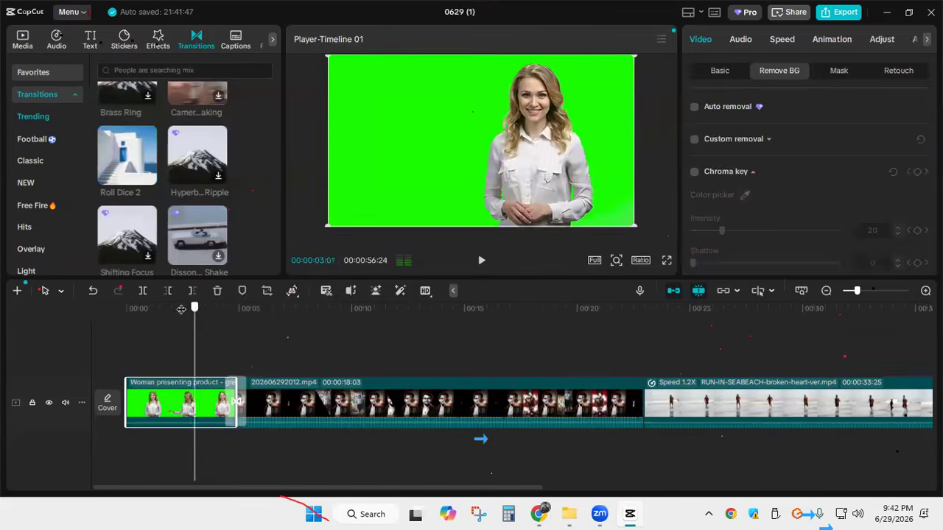
left_click(136, 166)
left_click(147, 177)
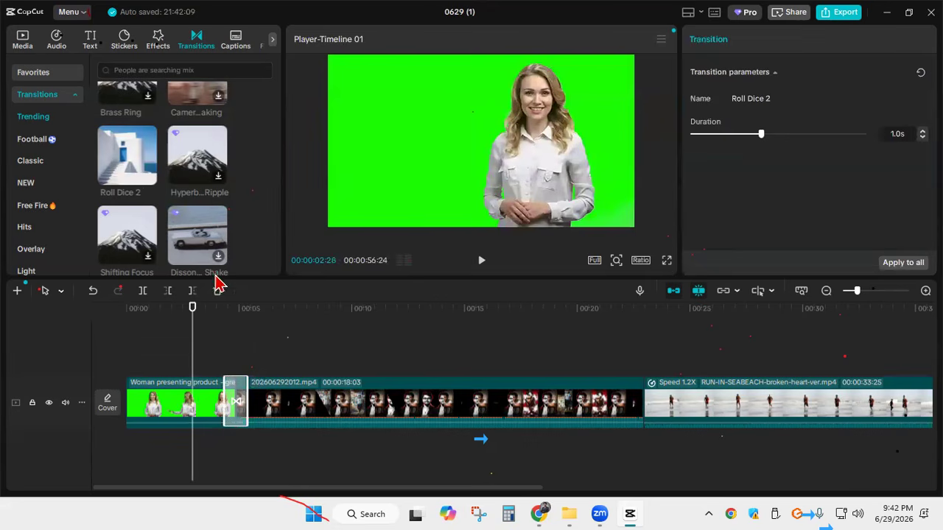
left_click(481, 261)
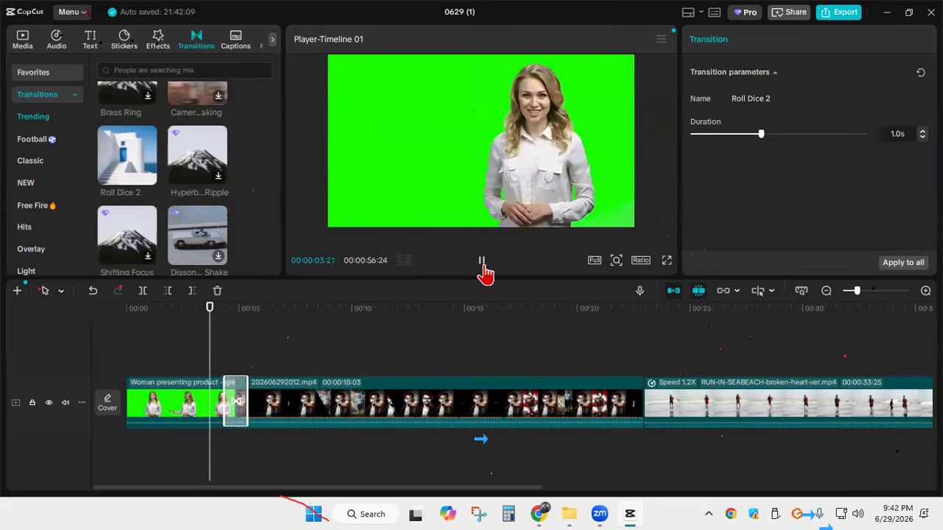
Add the Clear II filter above the presenter clip at 00:00:00:24
left_click(482, 264)
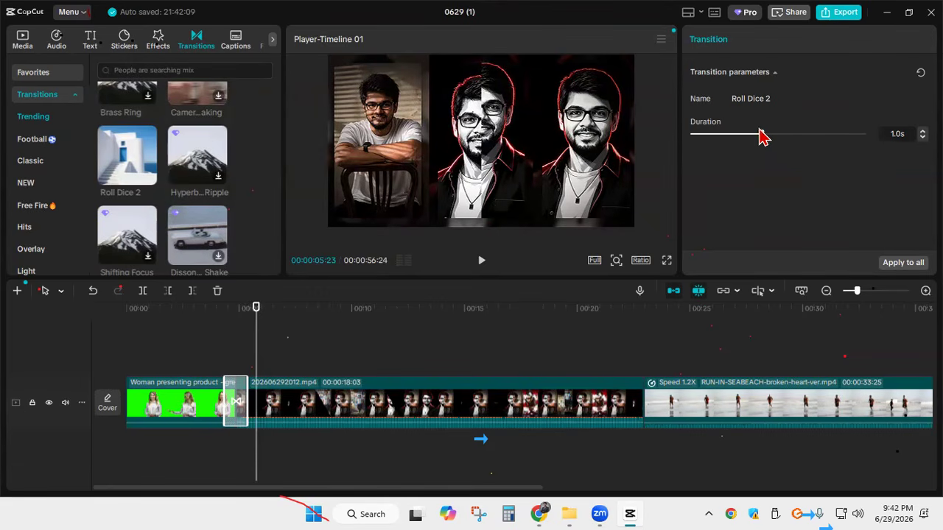
left_click(191, 395)
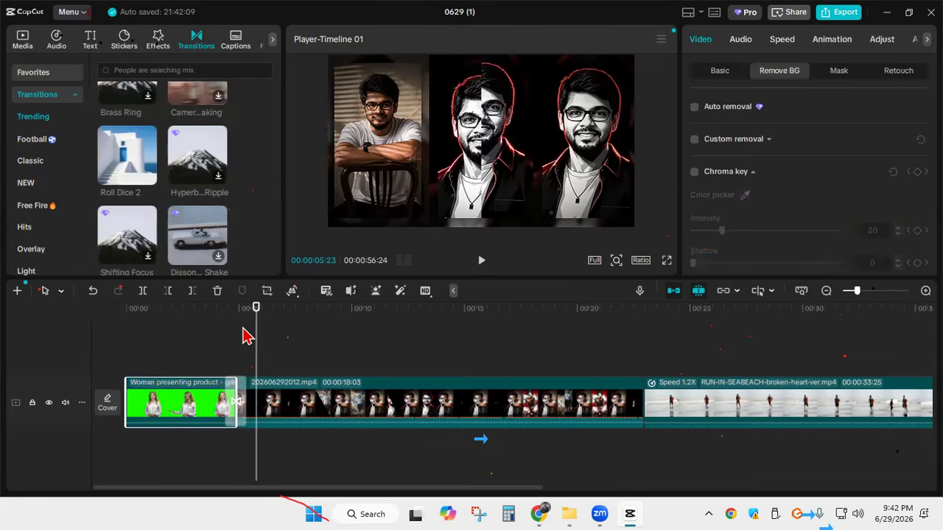
left_click(245, 336)
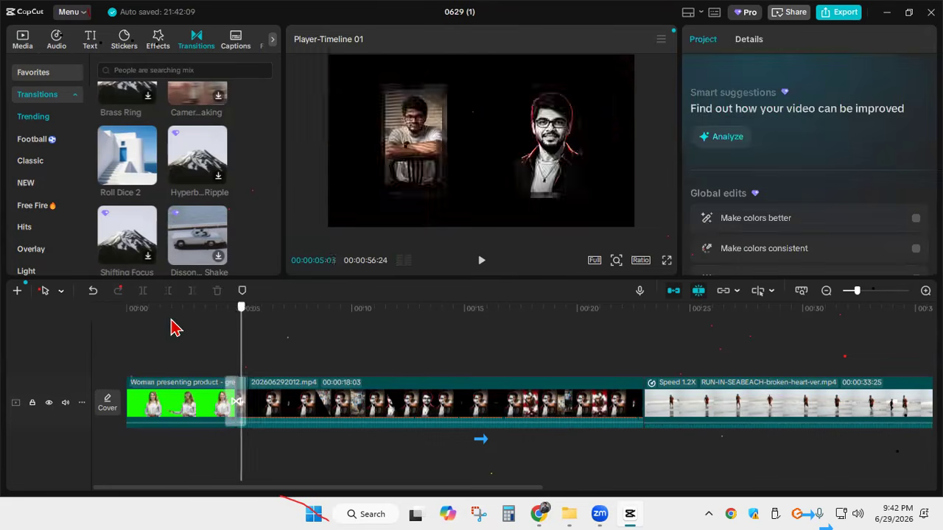
left_click(145, 328)
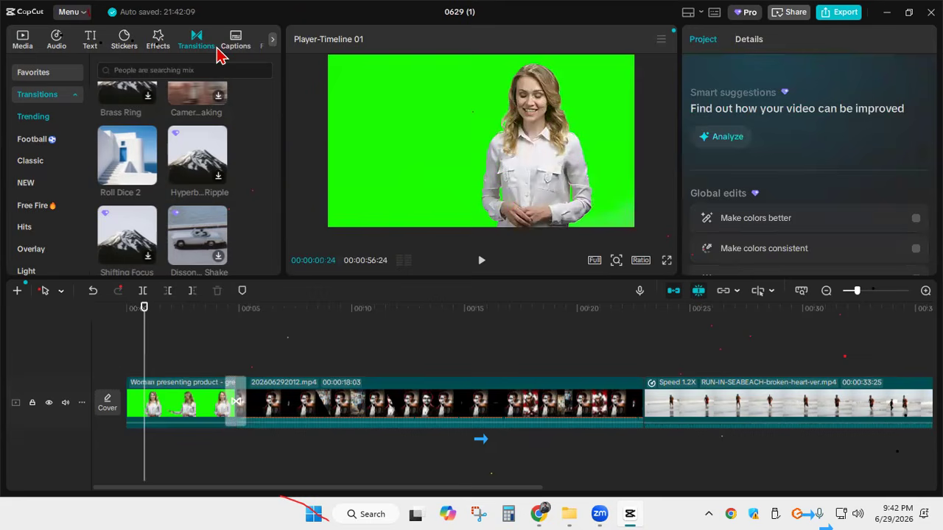
left_click(273, 41)
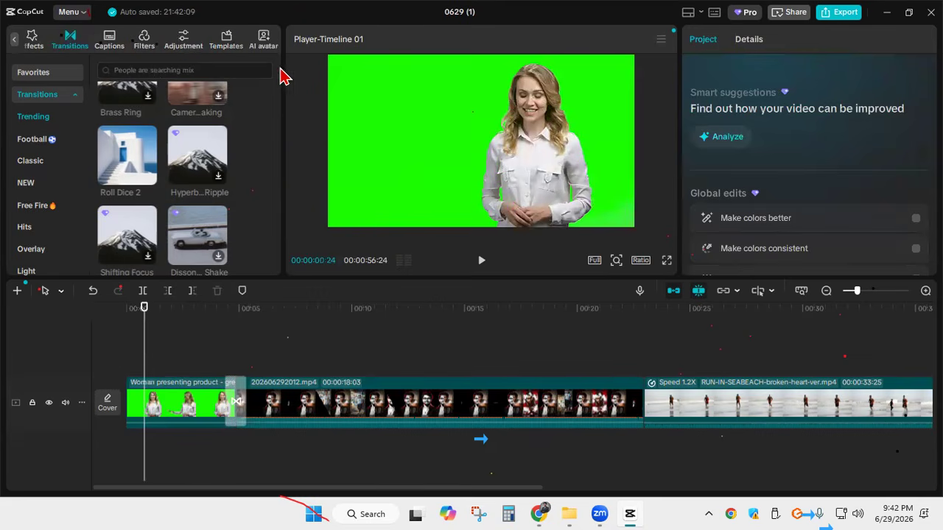
left_click(179, 44)
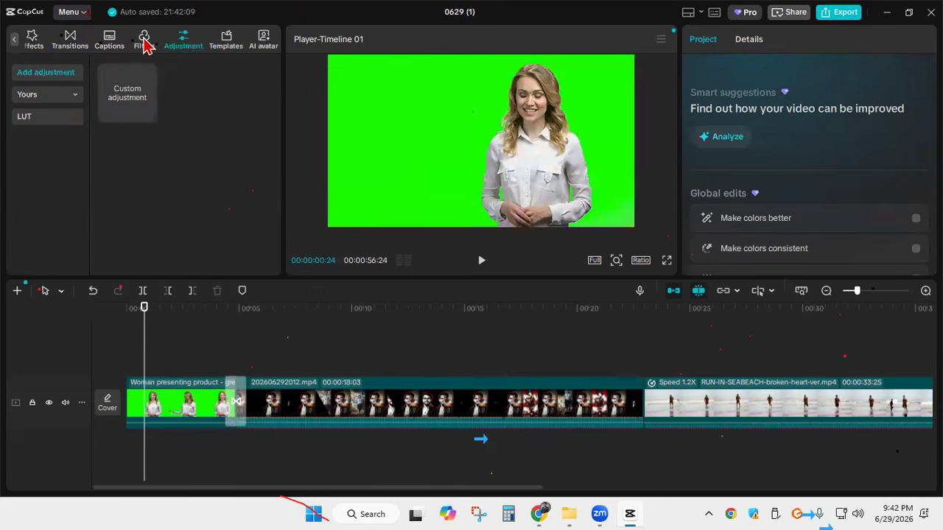
left_click(145, 43)
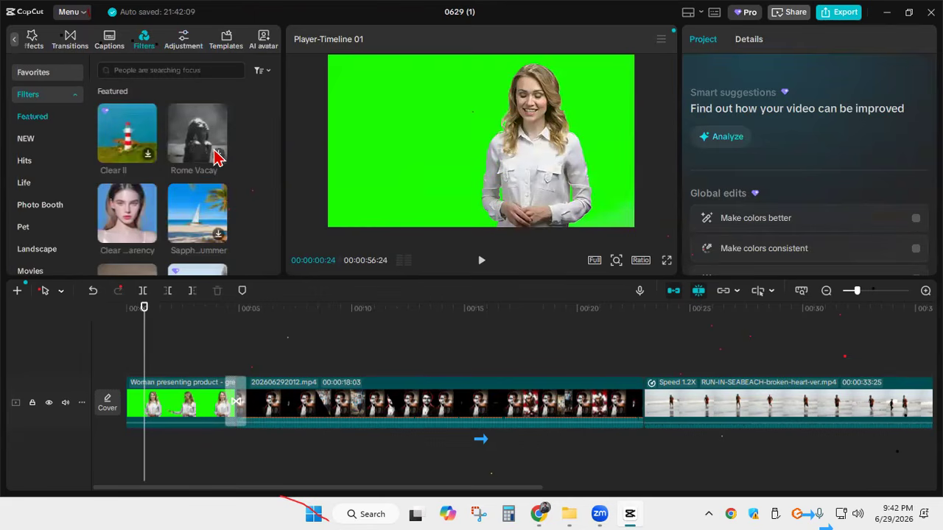
left_click(149, 157)
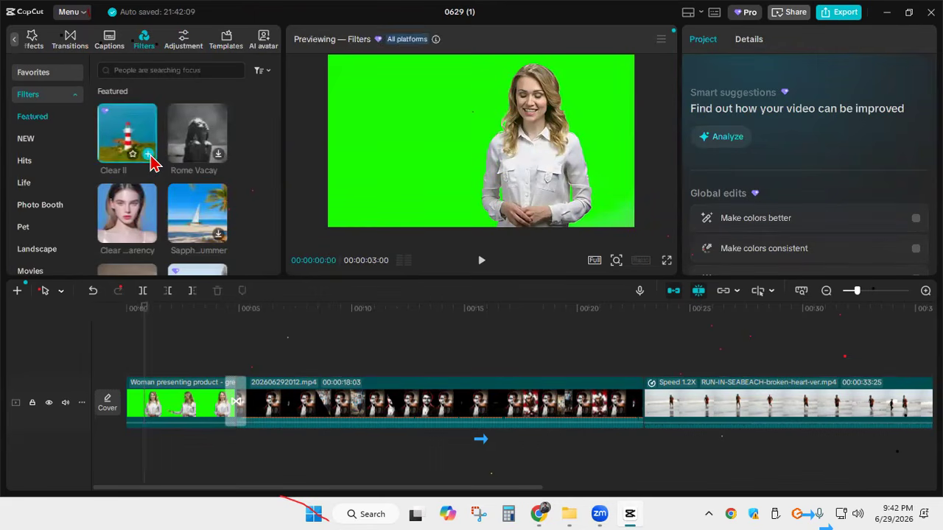
left_click(149, 156)
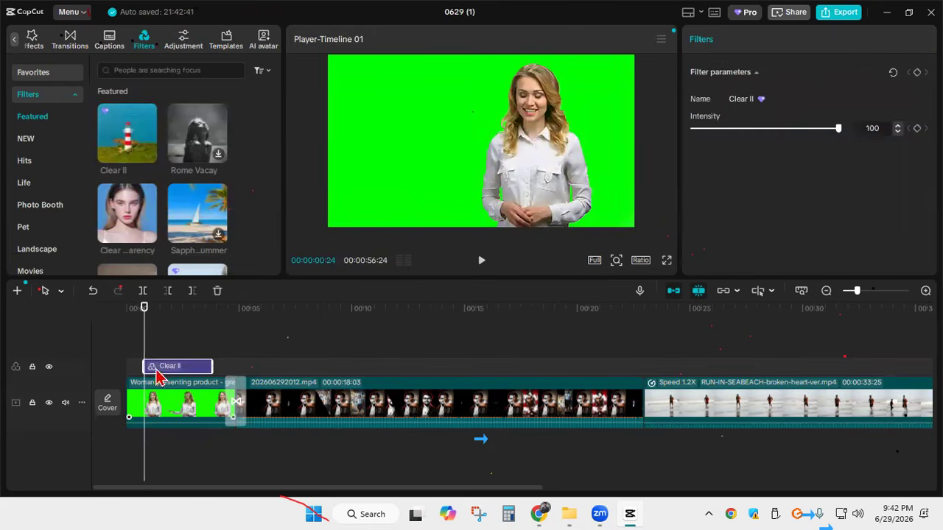
Preview the Rome Vacay filter, and play the Clear II section of the timeline from 00:00:00:08
left_click(130, 327)
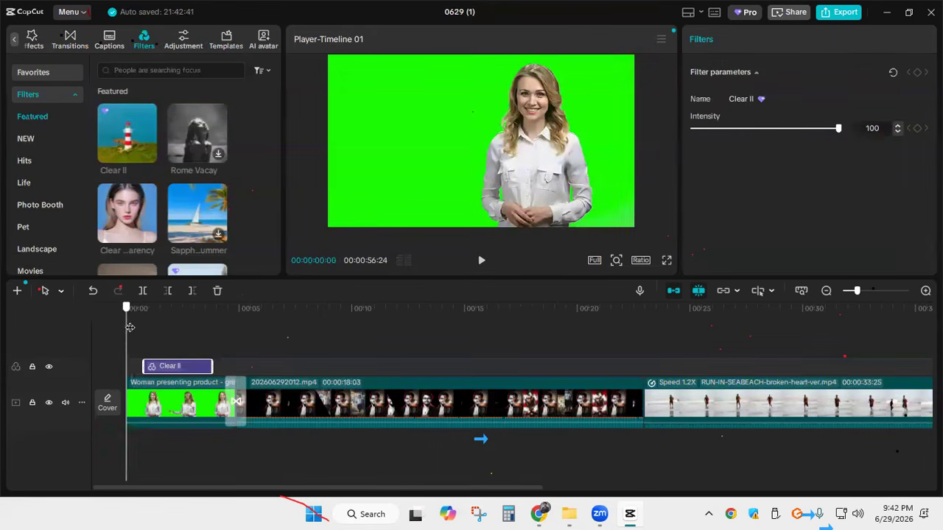
mouse_move(129, 326)
left_mouse_down()
mouse_move(153, 328)
mouse_move(133, 326)
left_mouse_up()
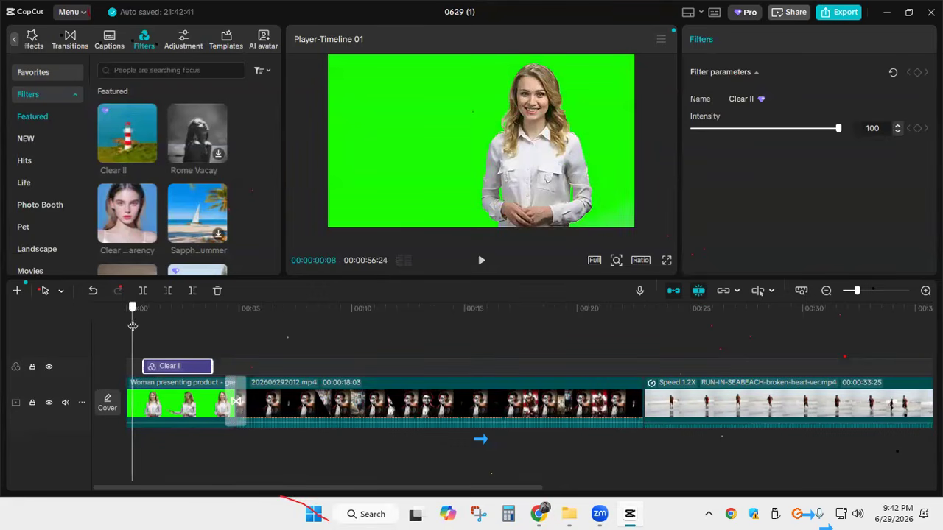
left_click(219, 158)
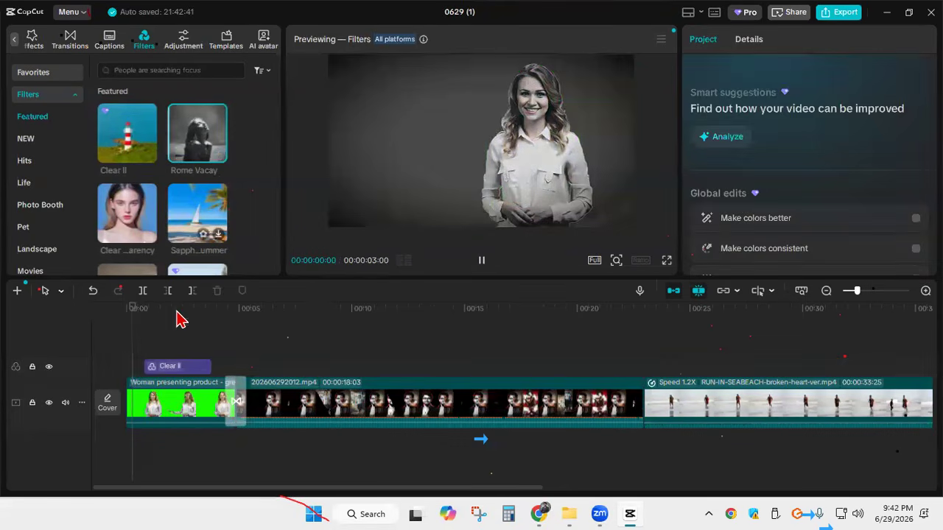
left_click(144, 339)
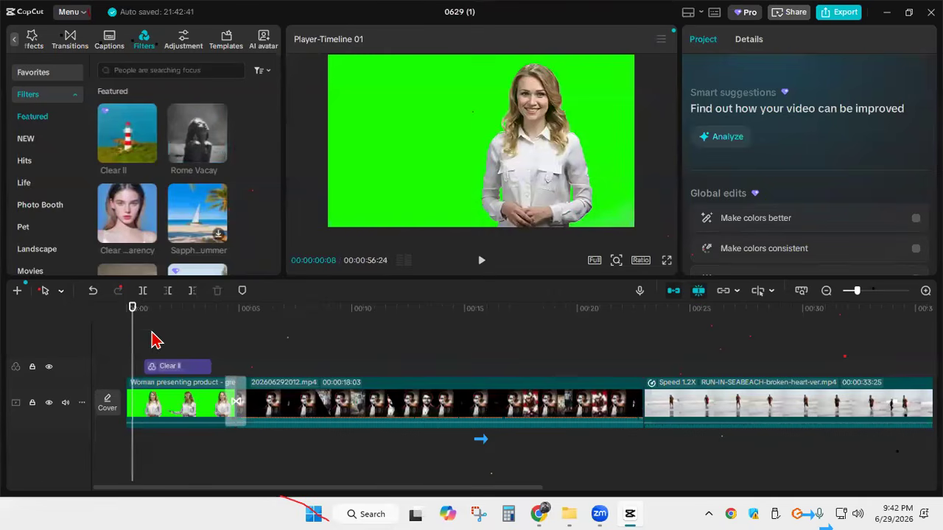
left_click(480, 261)
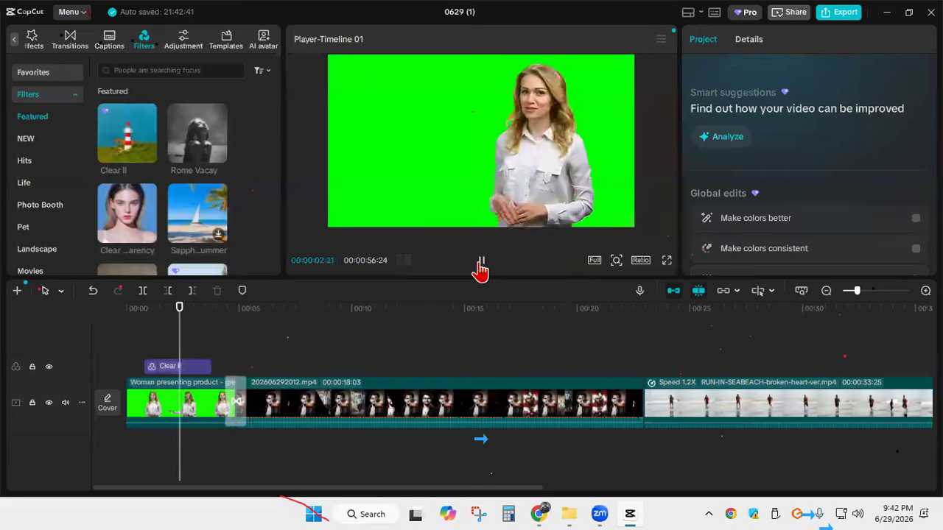
left_click_drag(205, 343, 132, 344)
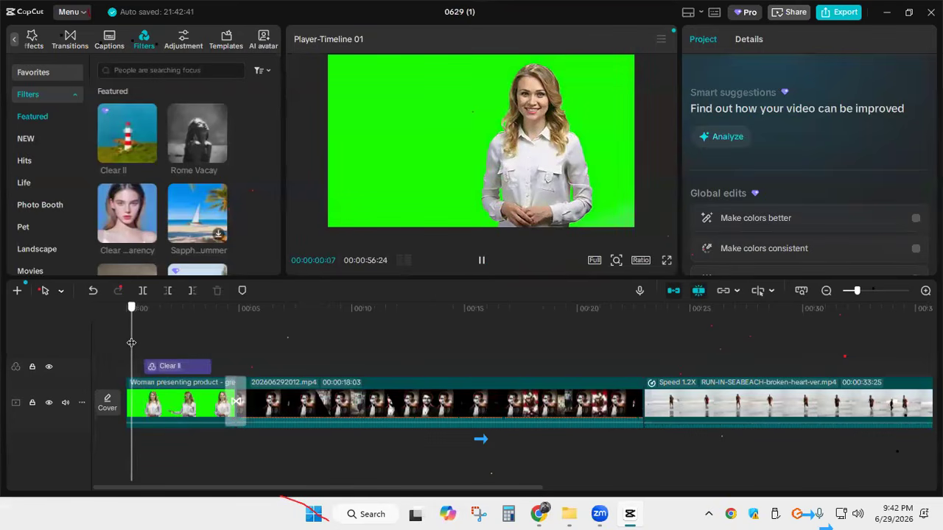
Add the Rome Vacay filter at the start of the timeline, trim its beginning slightly, and play it from 00:00:00:00
left_click(193, 369)
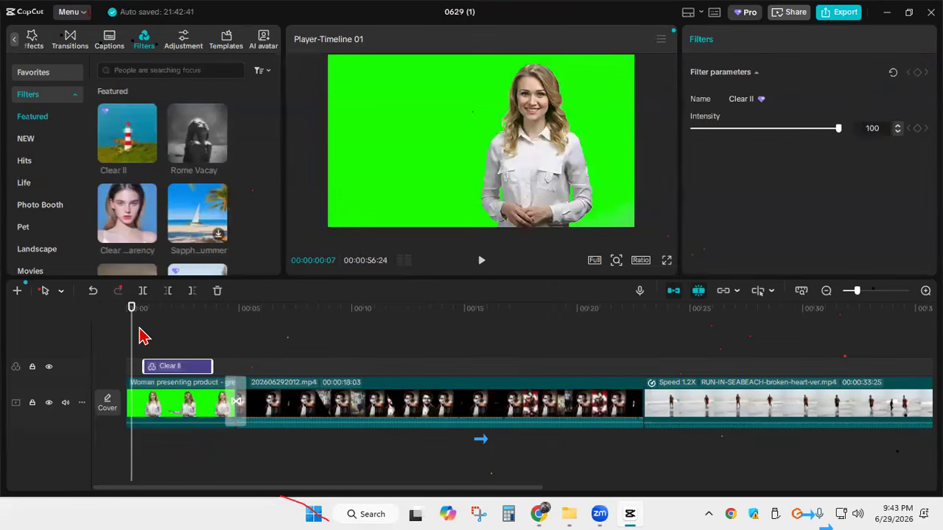
mouse_move(133, 333)
left_mouse_down()
mouse_move(153, 332)
mouse_move(122, 332)
left_mouse_up()
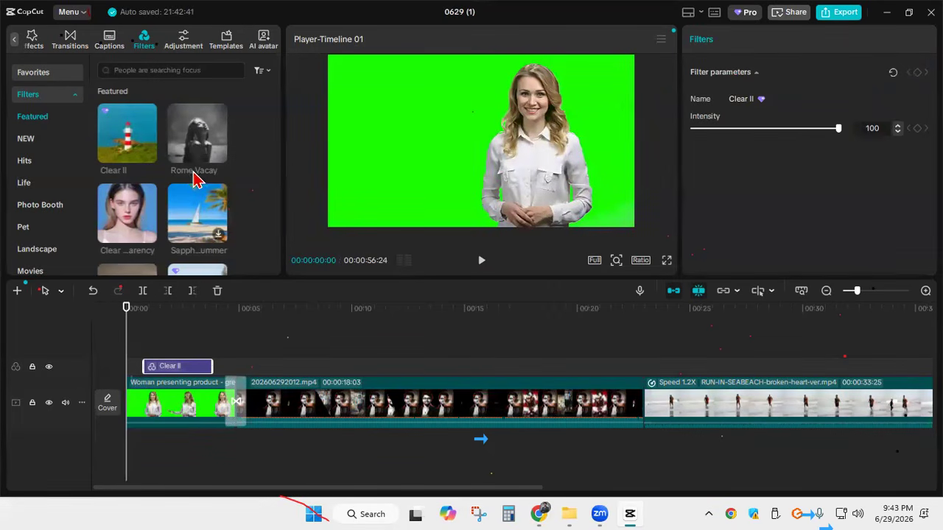
left_click(218, 155)
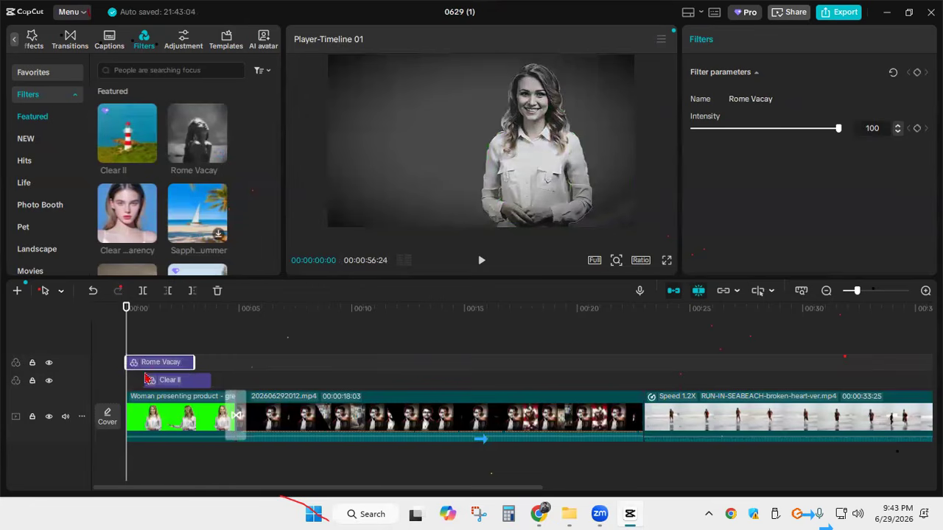
left_click_drag(130, 361, 133, 361)
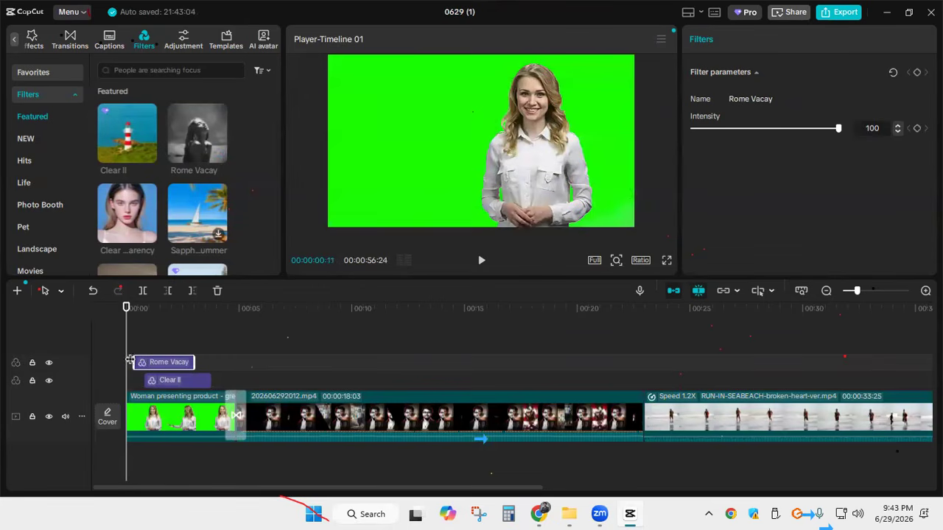
left_click(482, 265)
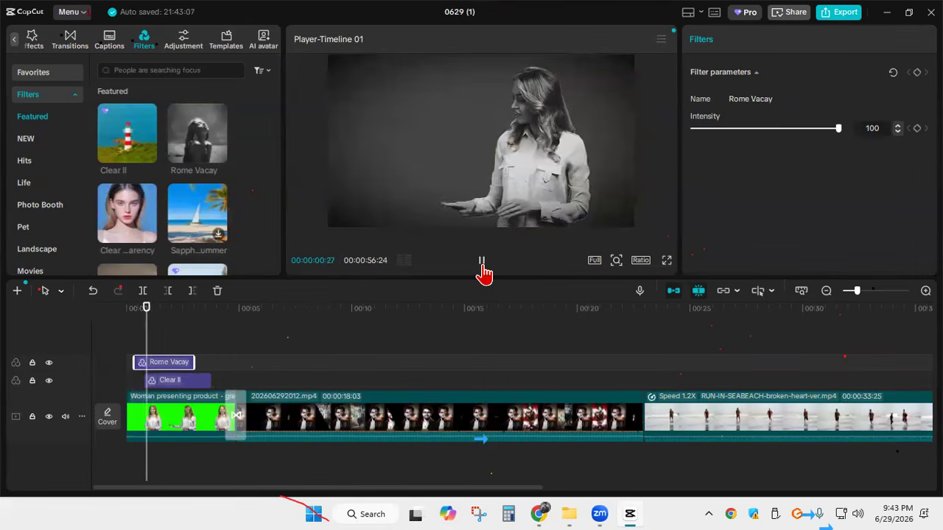
Delete the Clear II filter, trim the beginning of the Rome Vacay filter a little more, and replay from 00:00:00:00
left_click(205, 383)
key("Delete")
left_click_drag(193, 342, 126, 341)
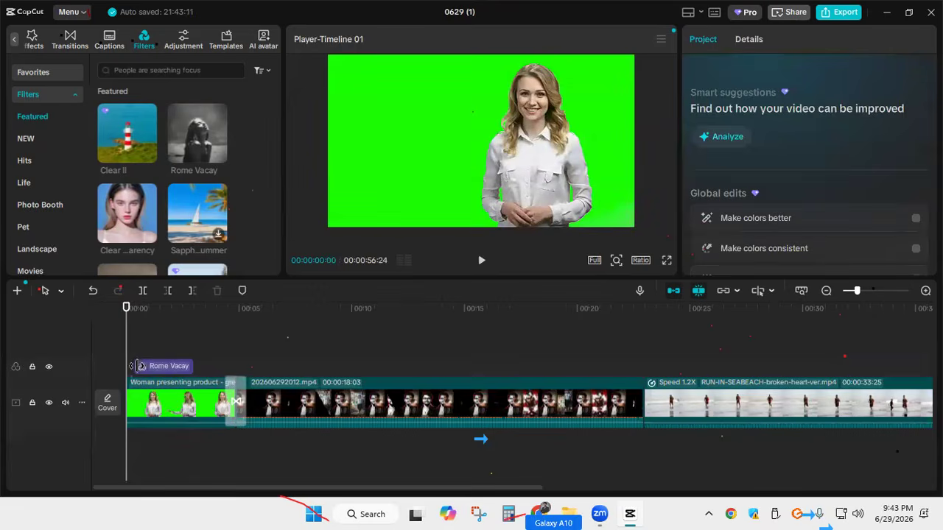
left_click(136, 366)
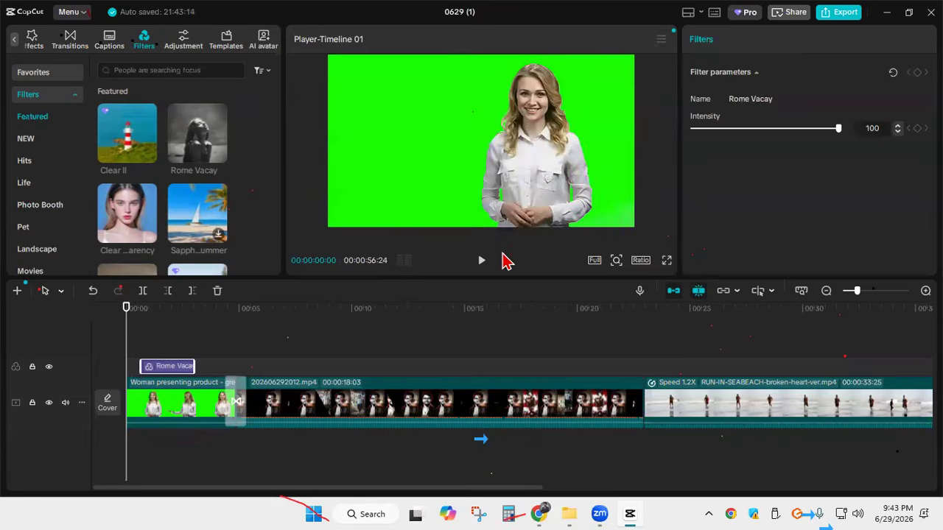
left_click(480, 261)
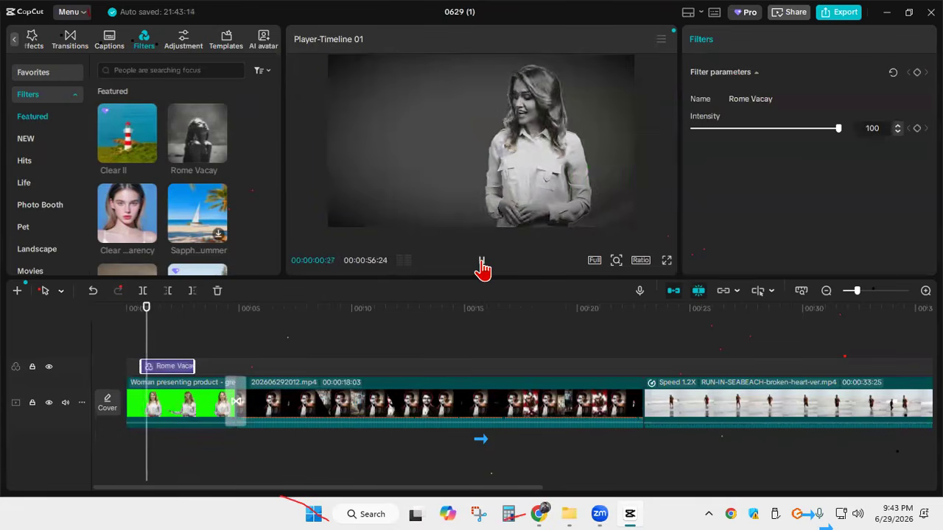
left_click(481, 261)
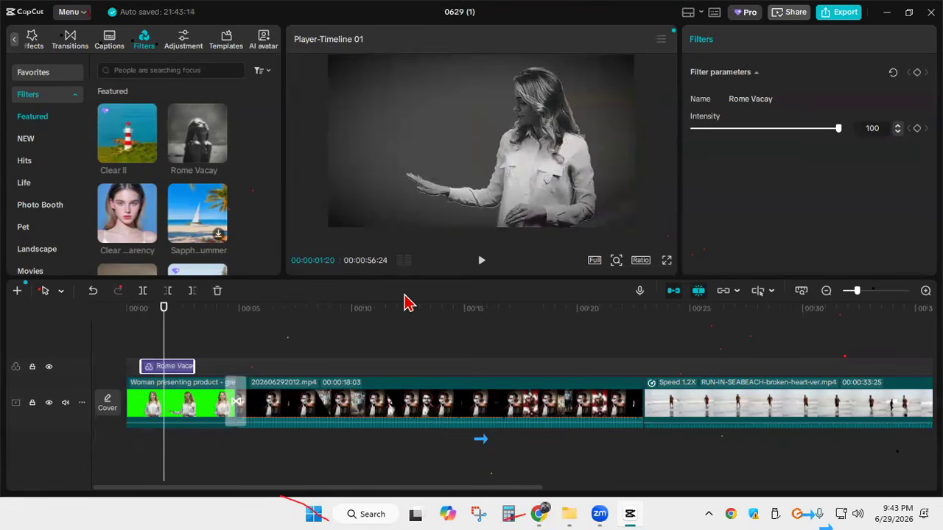
Undo the latest filter edits until both Rome Vacay and Clear II are off the timeline
key("ctrl+z")
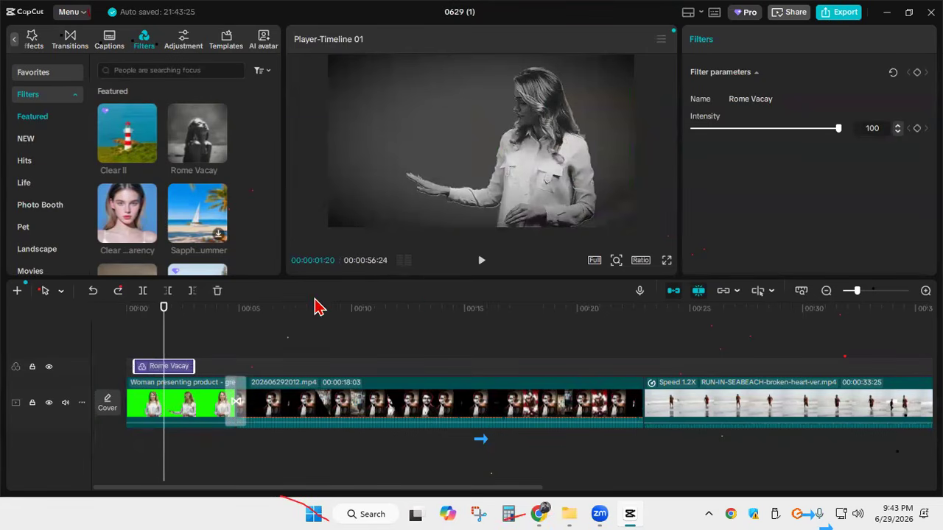
key("ctrl+z")
key("ctrl+z")
key("ctrl+z")
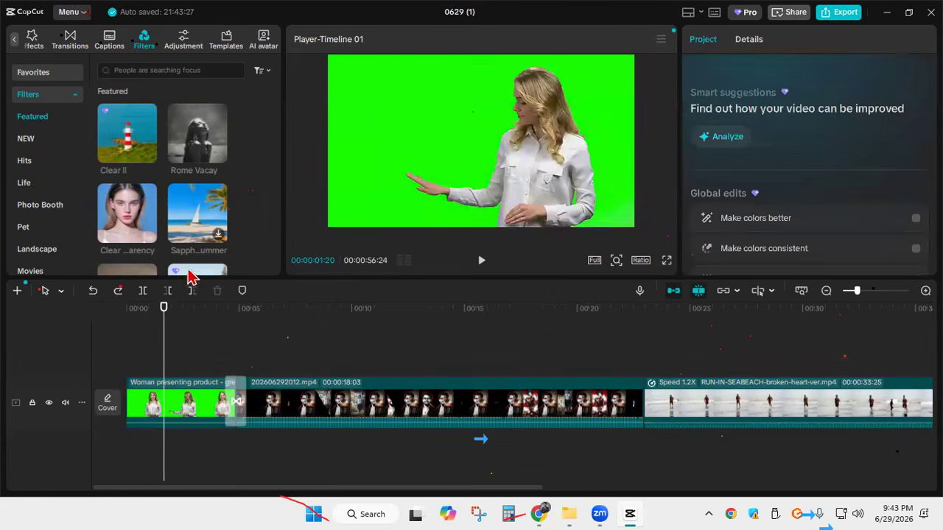
Add the Brighten Up filter from the Featured filters above the presenter clip at 00:00:01:20
scroll(151, 184, "down", 2)
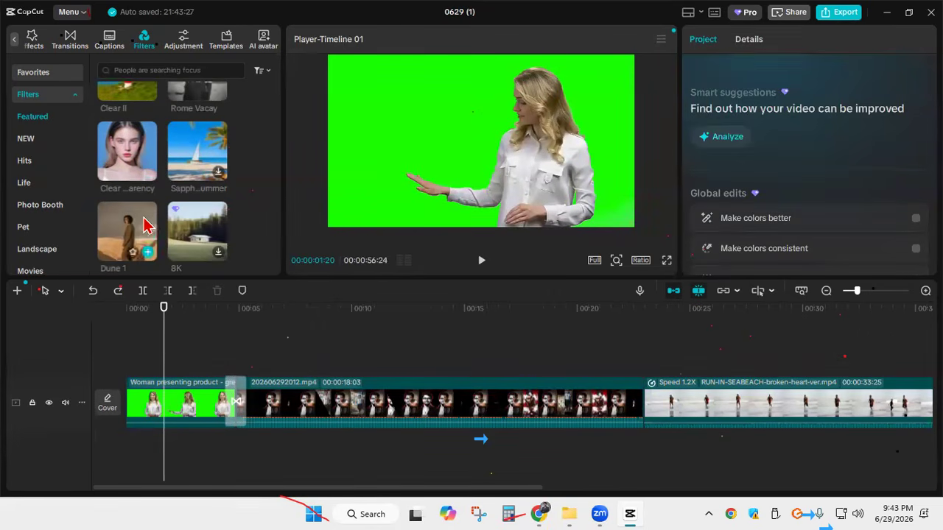
scroll(192, 184, "down", 2)
scroll(180, 213, "down", 2)
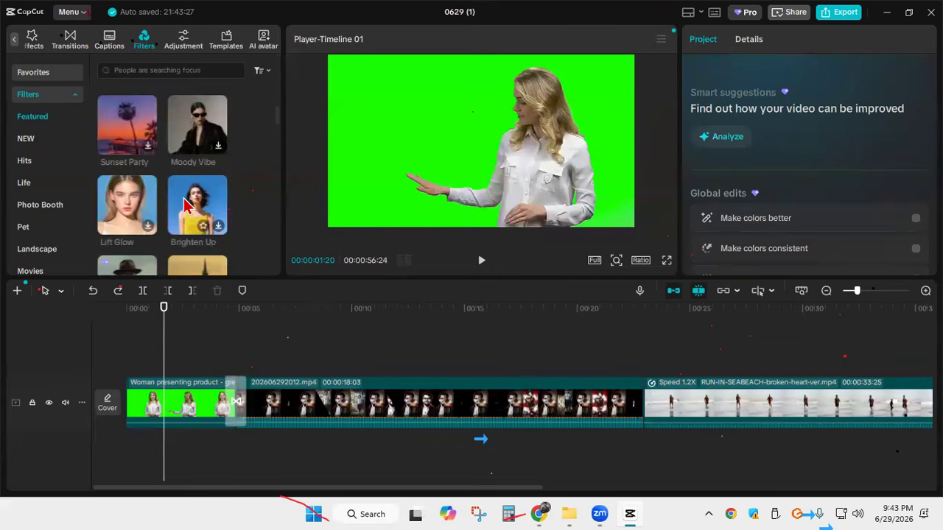
left_click(219, 232)
left_click(219, 232)
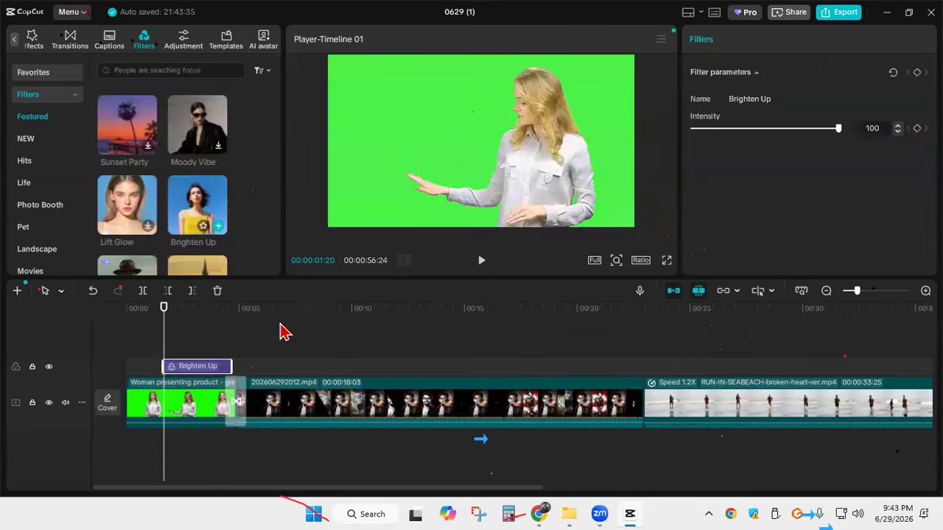
Browse further Featured filters, preview Retro Print on the presenter, and compare the frames at 00:00:00:13 and 00:00:01:20
mouse_move(149, 332)
left_mouse_down()
mouse_move(170, 328)
mouse_move(136, 328)
left_mouse_up()
scroll(148, 213, "down", 3)
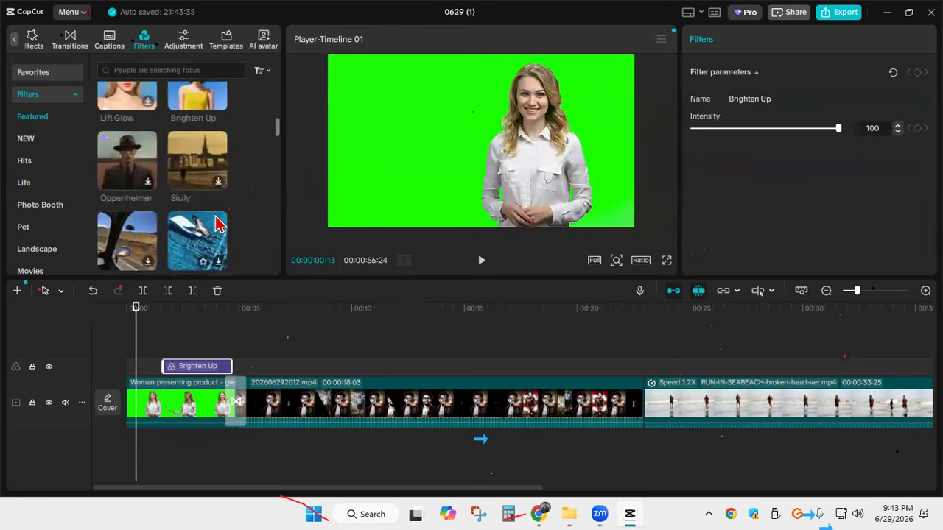
scroll(193, 207, "down", 3)
scroll(190, 204, "down", 1)
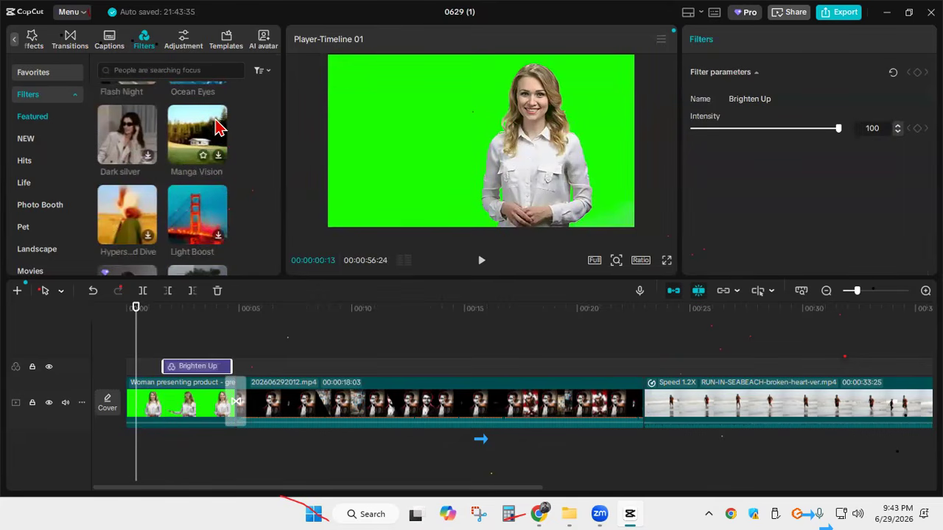
scroll(206, 217, "down", 3)
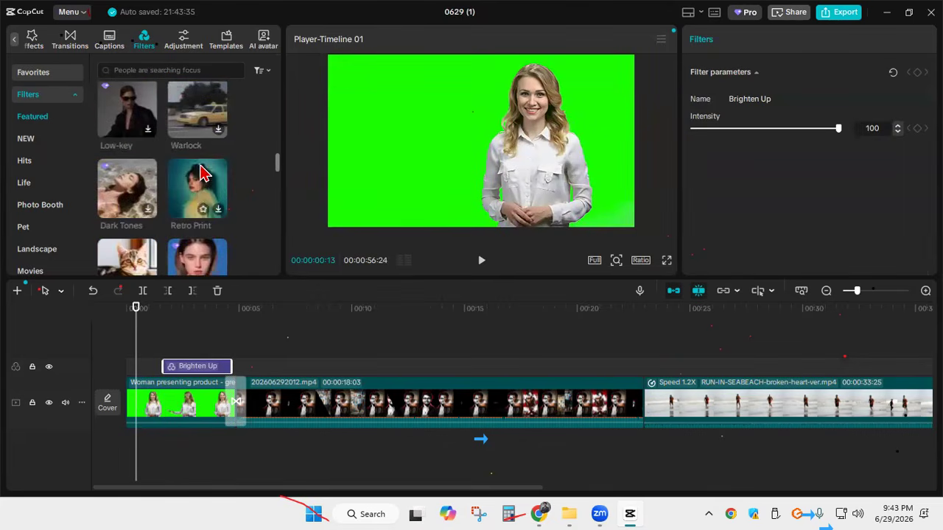
left_click(220, 213)
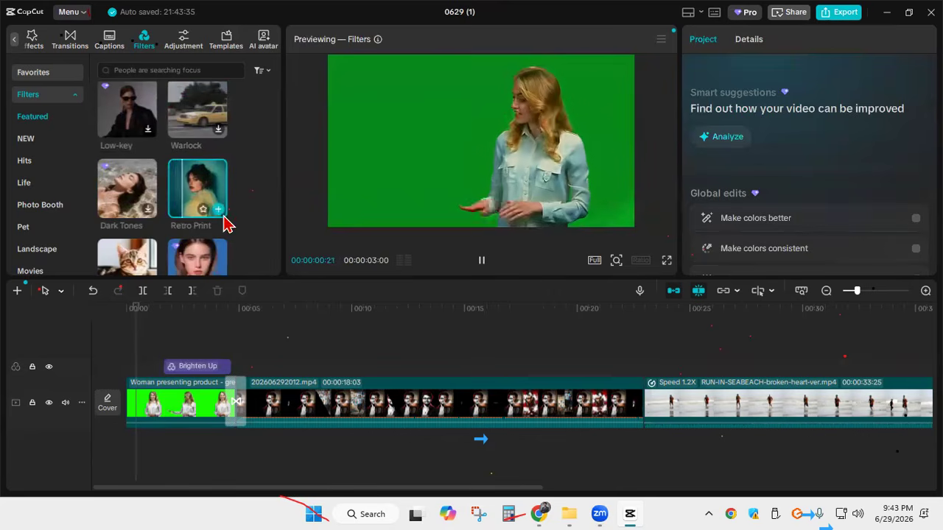
left_click(140, 328)
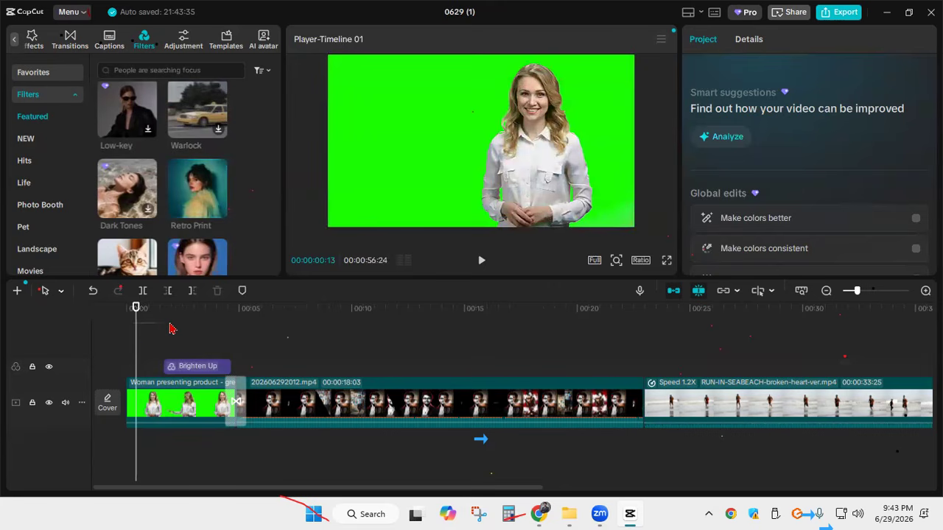
left_click_drag(136, 338, 163, 338)
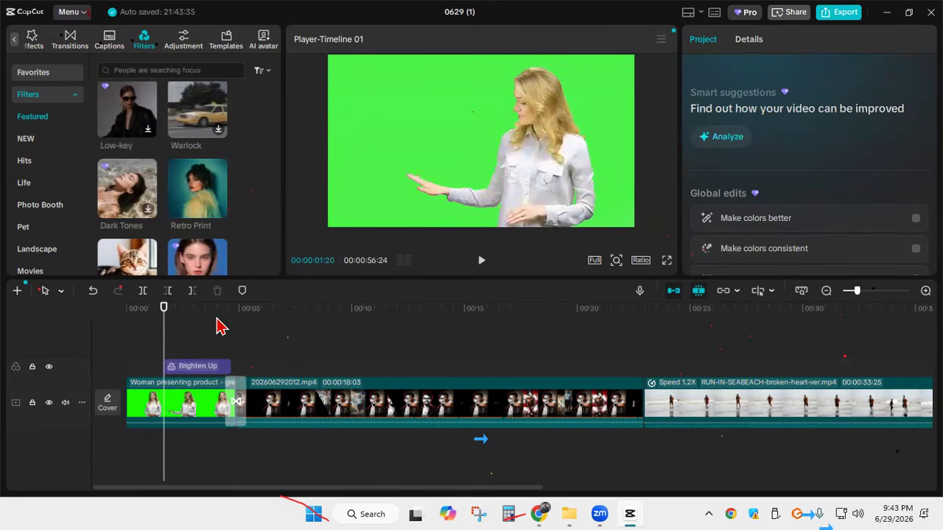
Undo the Brighten Up filter, add a custom adjustment above the presenter clip at 00:00:01:20, and select it with the playhead at 00:00:02:21
key("ctrl+z")
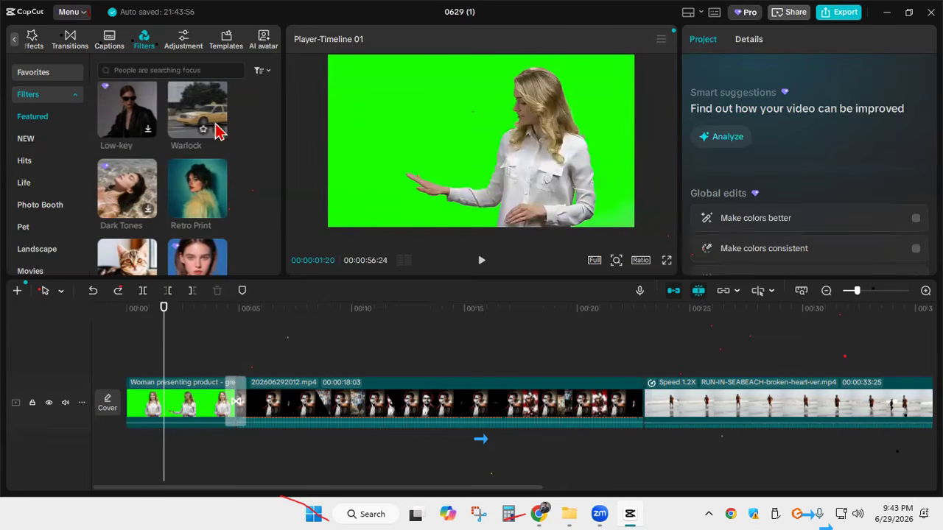
left_click(184, 42)
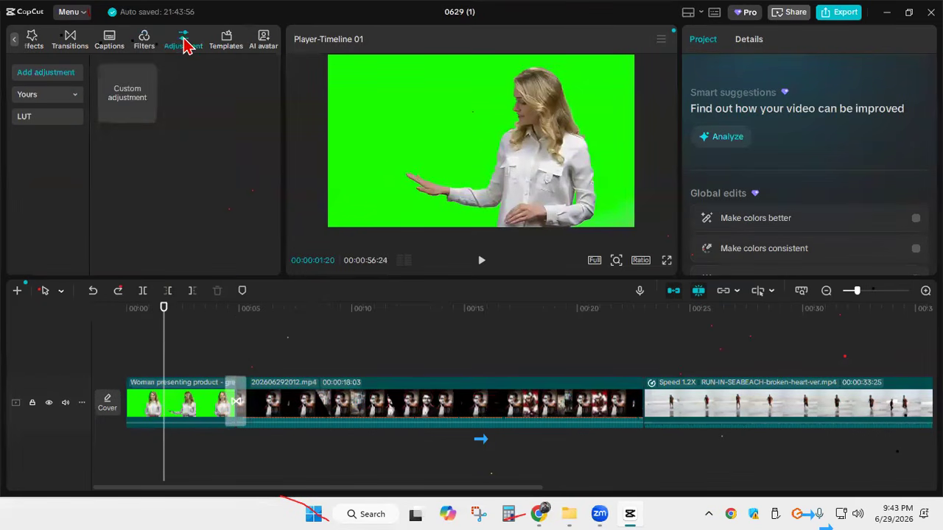
left_click(147, 115)
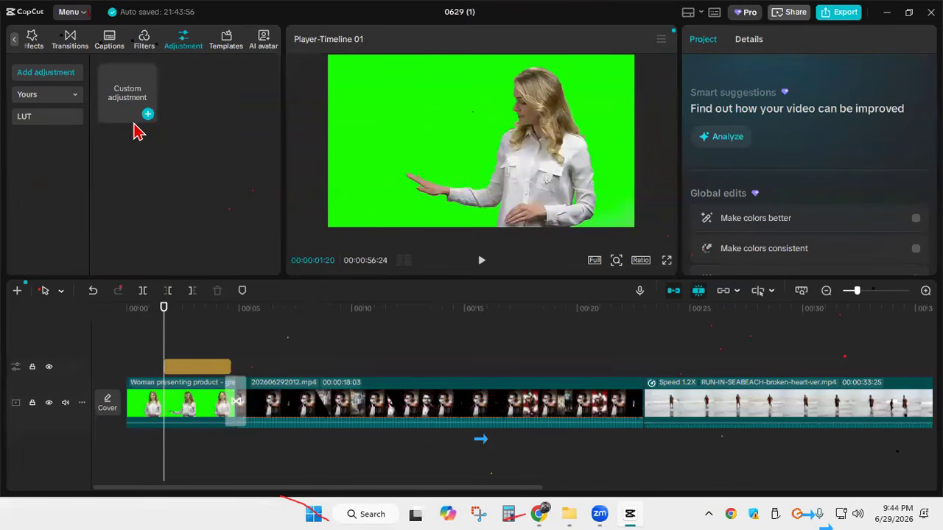
left_click_drag(162, 318, 186, 347)
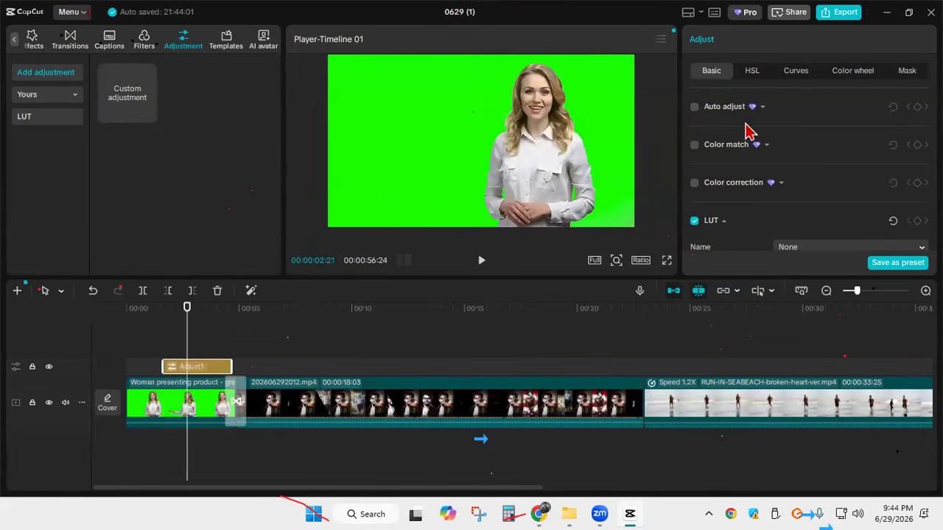
Try Auto adjust on the custom adjustment with an intensity of 62
left_click(693, 109)
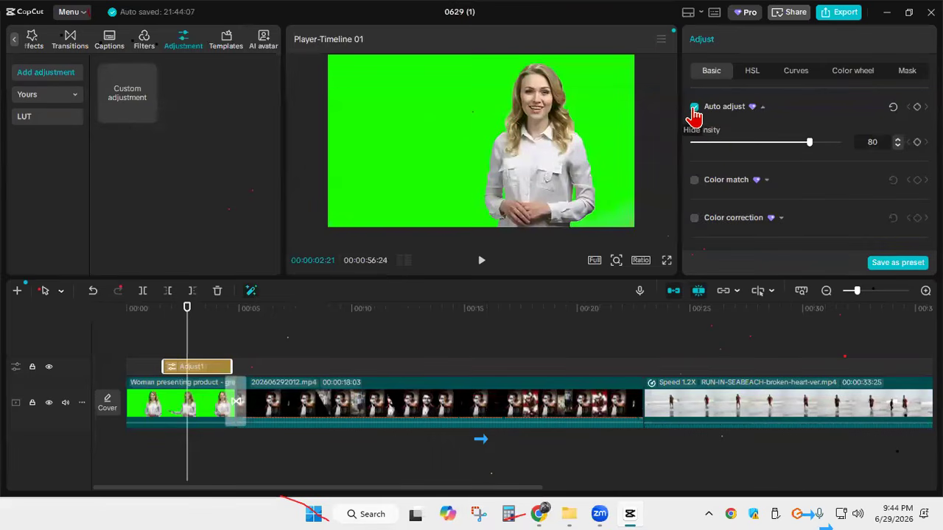
left_click_drag(810, 144, 783, 144)
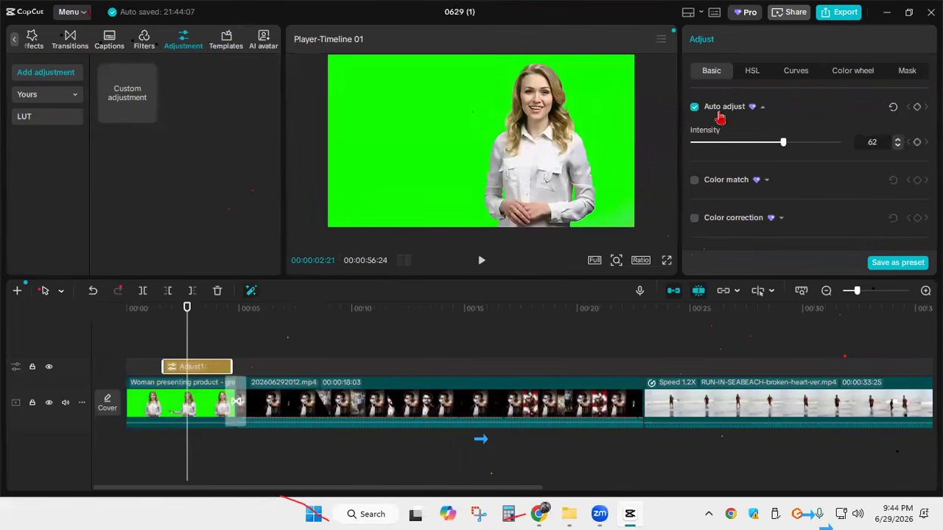
Tune the custom adjustment's colour and lightness values to darken the presenter clip slightly and give it a lavender tint
scroll(757, 179, "down", 5)
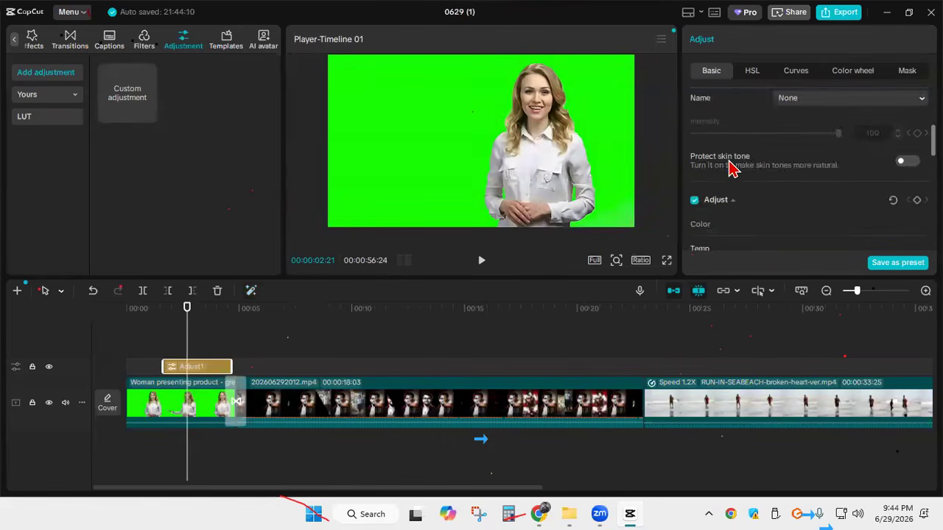
left_click_drag(759, 168, 827, 193)
mouse_move(775, 227)
left_mouse_down()
mouse_move(796, 226)
mouse_move(781, 225)
mouse_move(789, 217)
left_mouse_up()
scroll(757, 195, "down", 3)
left_click_drag(764, 98, 761, 238)
scroll(820, 135, "down", 5)
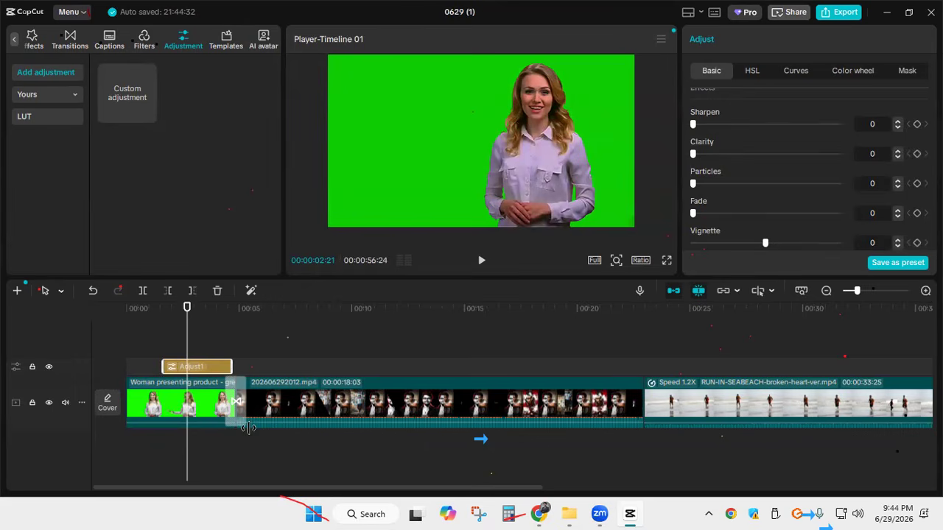
Place the playhead at 00:00:32:18 in the beach running clip, with the timeline magnified to single-frame level
scroll(248, 428, "right", 2)
left_click_drag(115, 325, 655, 361)
left_click_drag(486, 489, 728, 506)
left_click_drag(209, 339, 364, 355)
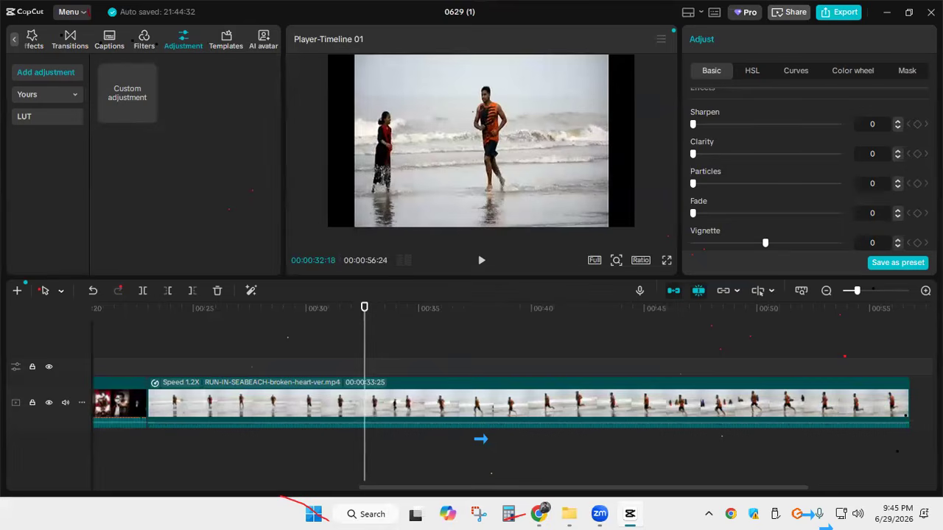
left_click(925, 290)
left_click(926, 290)
left_click(926, 290)
left_click(925, 290)
left_click(926, 290)
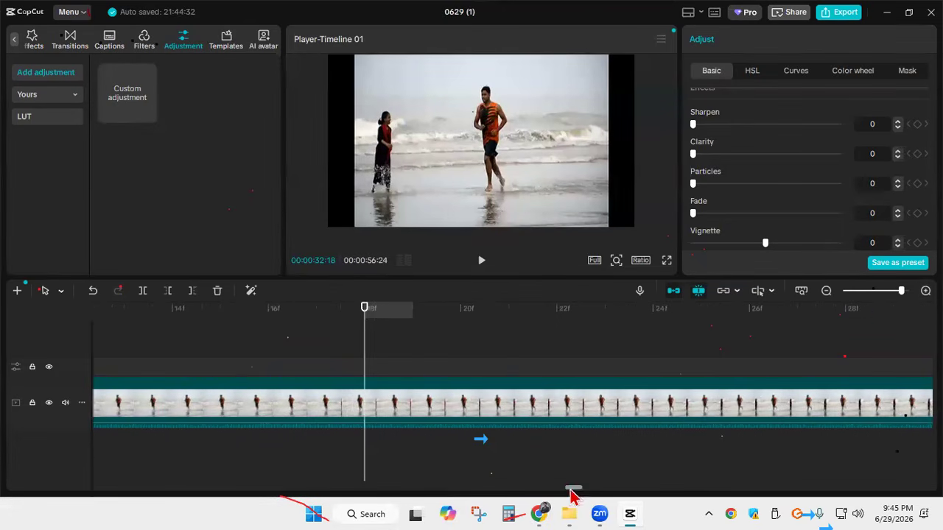
Select the beach running clip, preview the section around the cut point, and split the clip at 00:00:33:07
left_click_drag(573, 489, 513, 489)
left_click(488, 447)
left_click(409, 405)
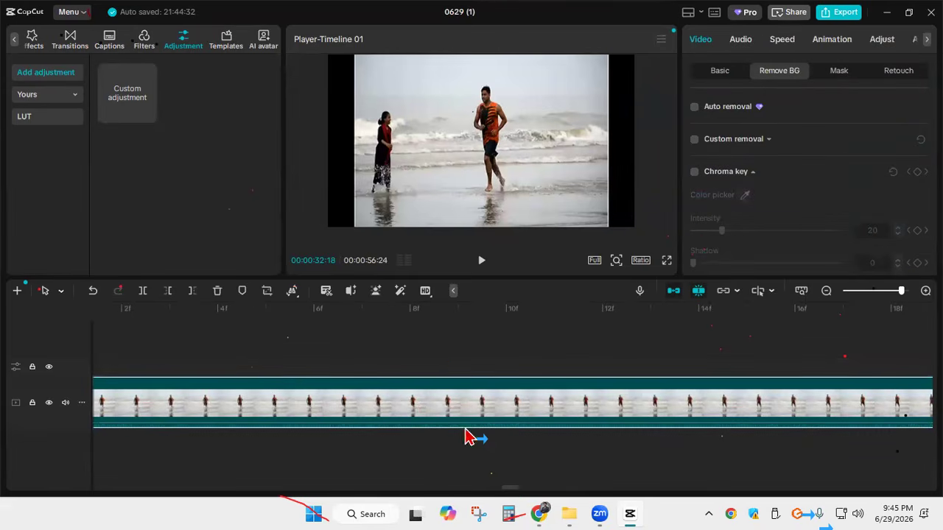
scroll(455, 337, "down", 2, "ctrl")
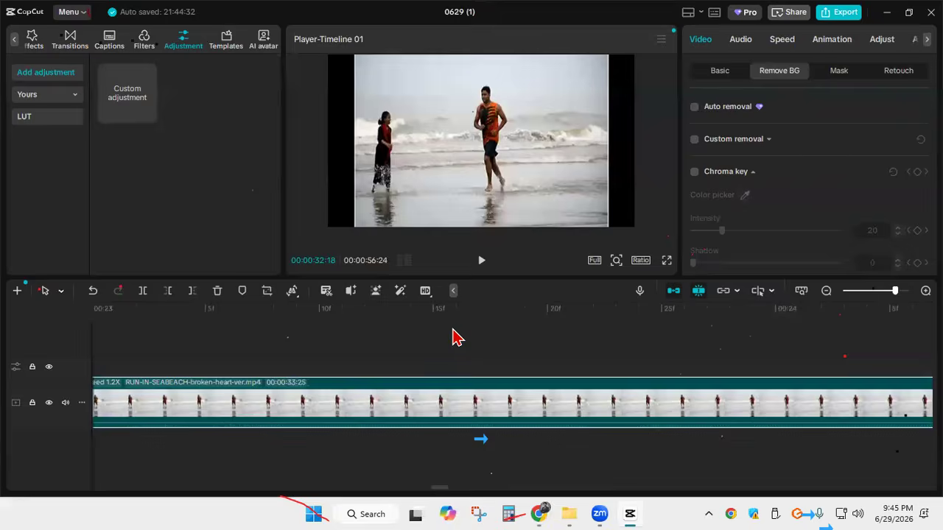
scroll(455, 338, "down", 2, "ctrl")
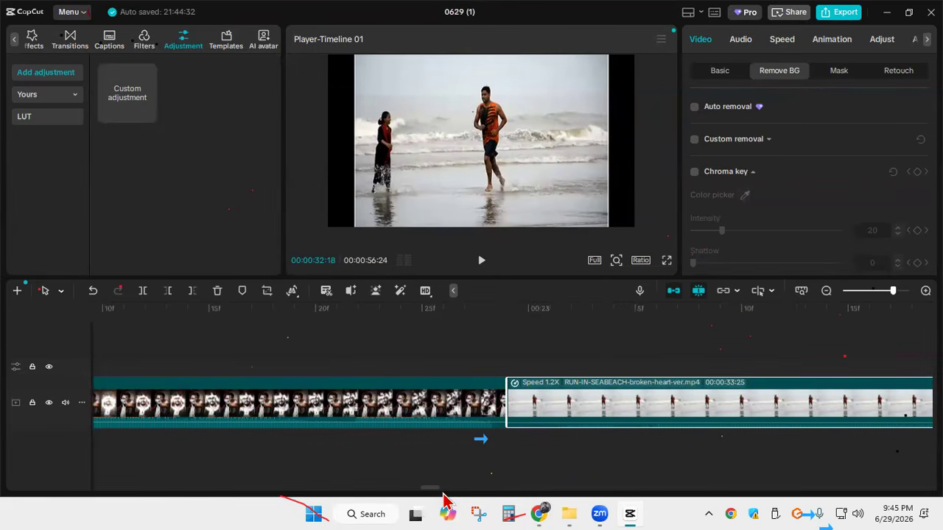
left_click_drag(431, 490, 566, 487)
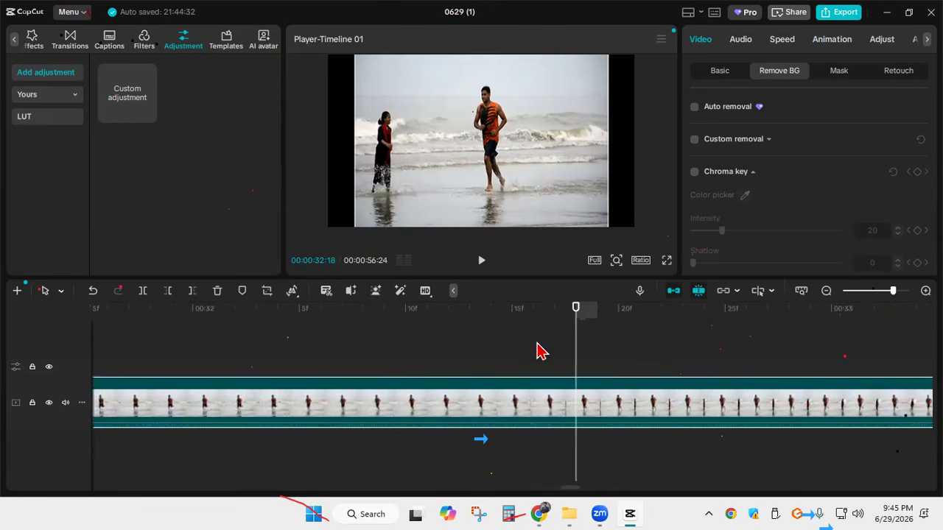
left_click_drag(484, 335, 597, 339)
left_click(480, 262)
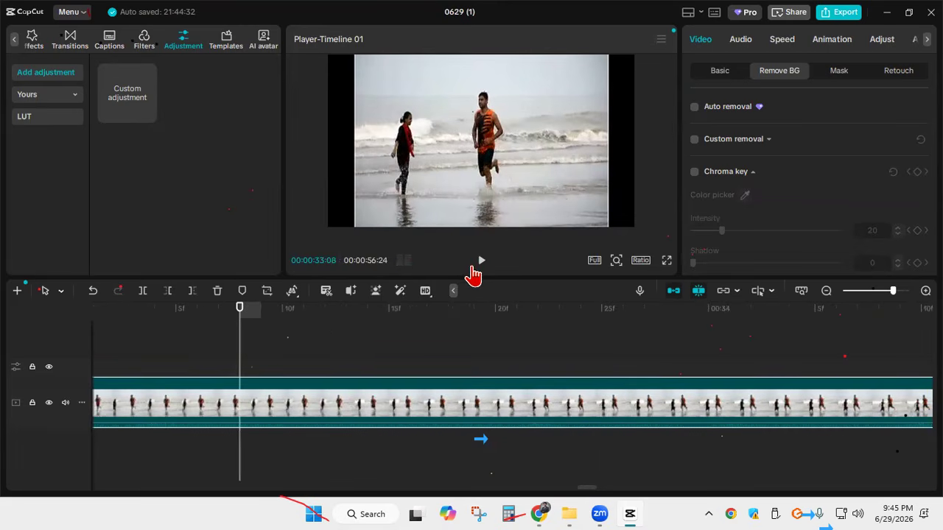
left_click_drag(237, 336, 220, 336)
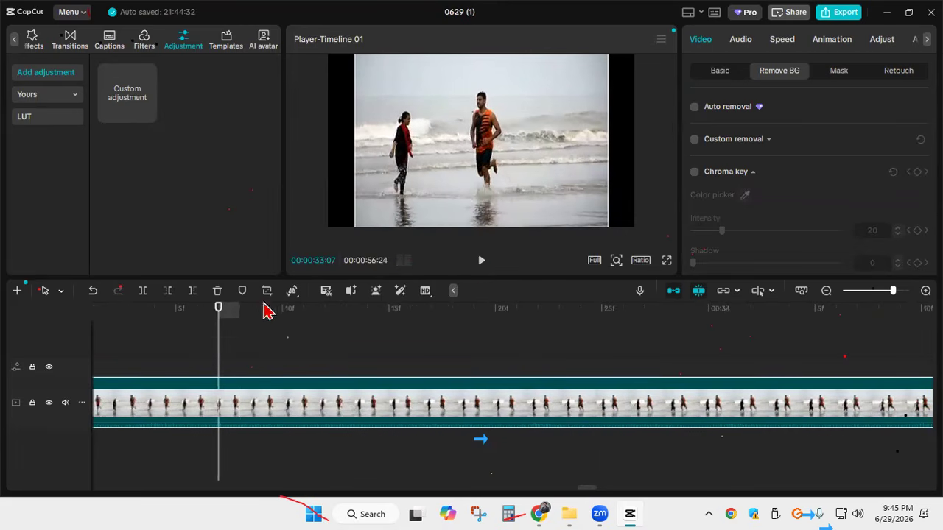
left_click(143, 291)
Split the beach clip again at 00:00:33:09 and lift the two-frame piece onto a new track above
left_click_drag(219, 327, 258, 329)
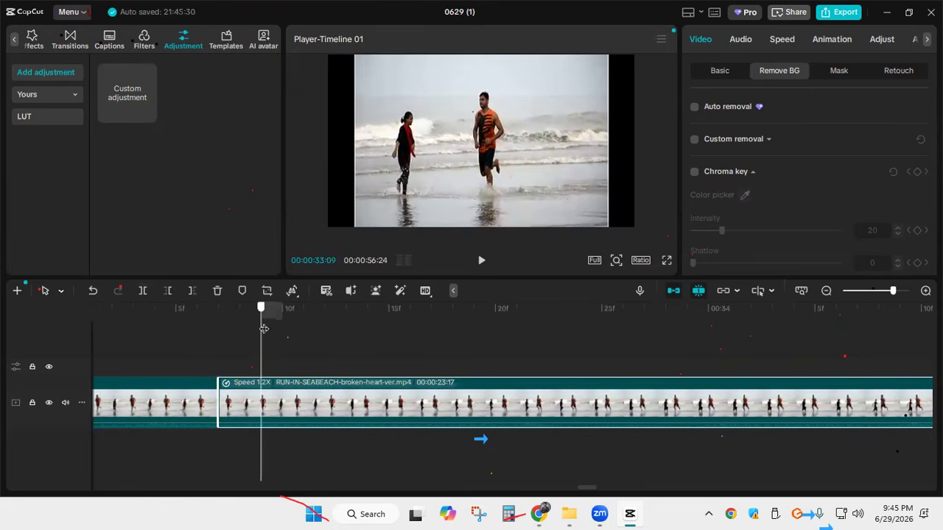
left_click(145, 295)
left_click_drag(242, 396, 390, 351)
Play back the section around the 00:00:33:07 cut twice to check how the join looks
left_click_drag(260, 343, 191, 344)
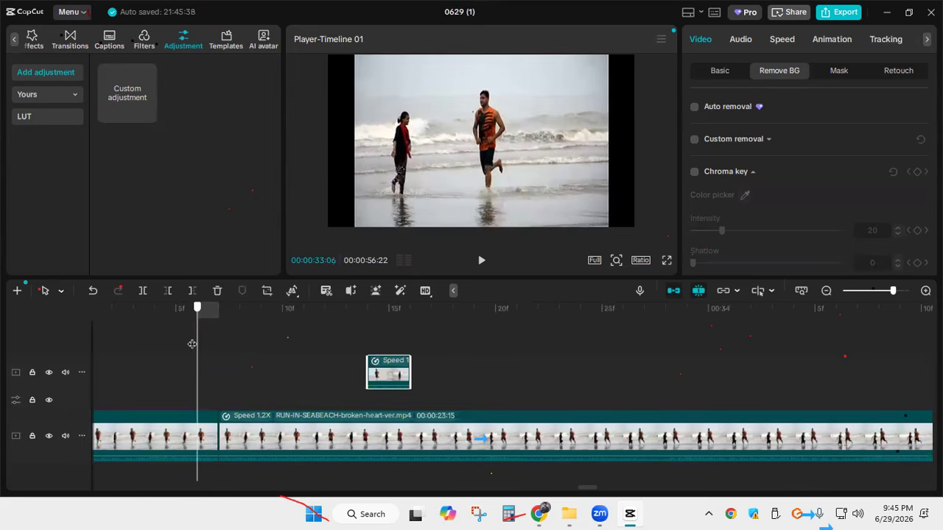
left_click(481, 262)
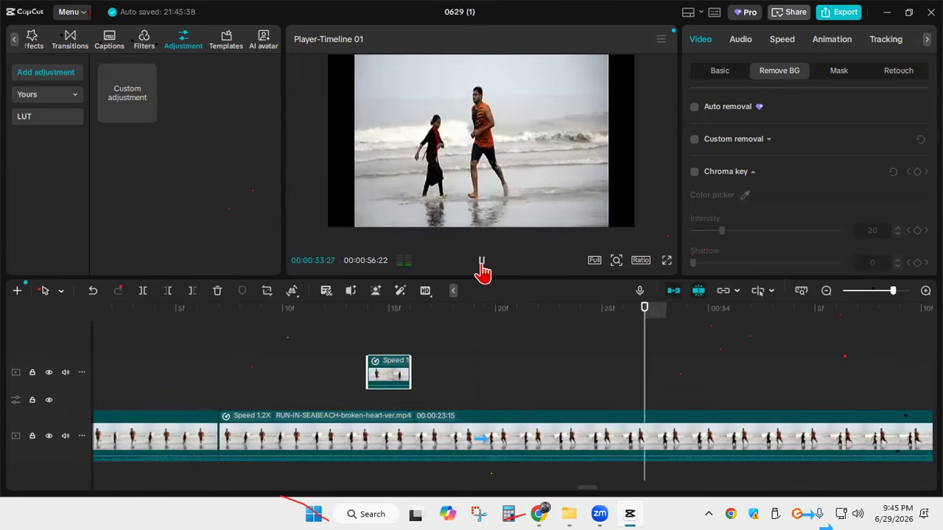
left_click(481, 262)
left_click_drag(518, 357, 185, 353)
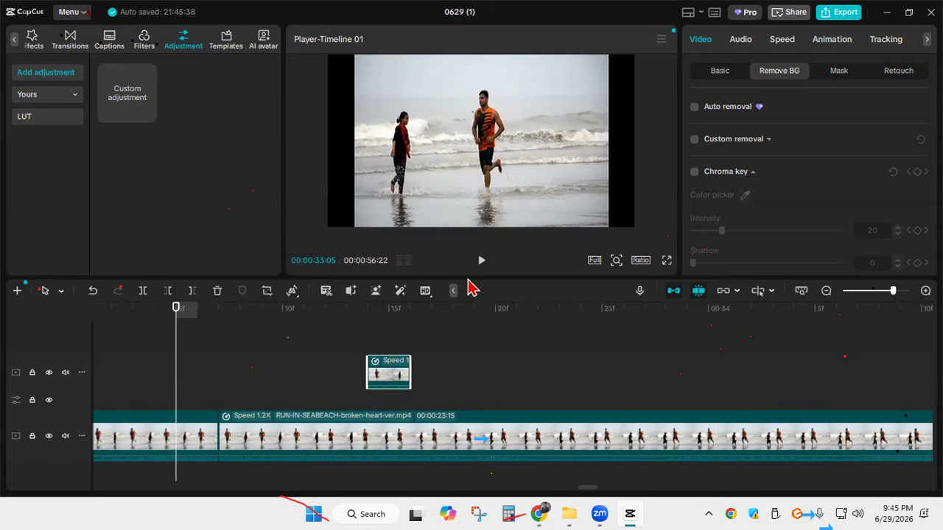
left_click(481, 262)
left_click(480, 261)
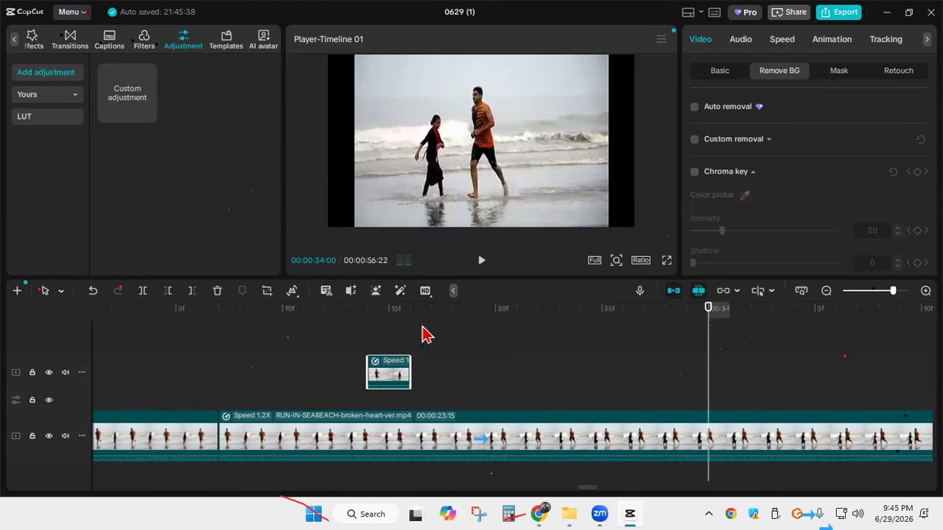
Shift the lifted two-frame piece along its upper track to about 00:00:33:23 and replay the section across the cut
left_click_drag(401, 376, 585, 379)
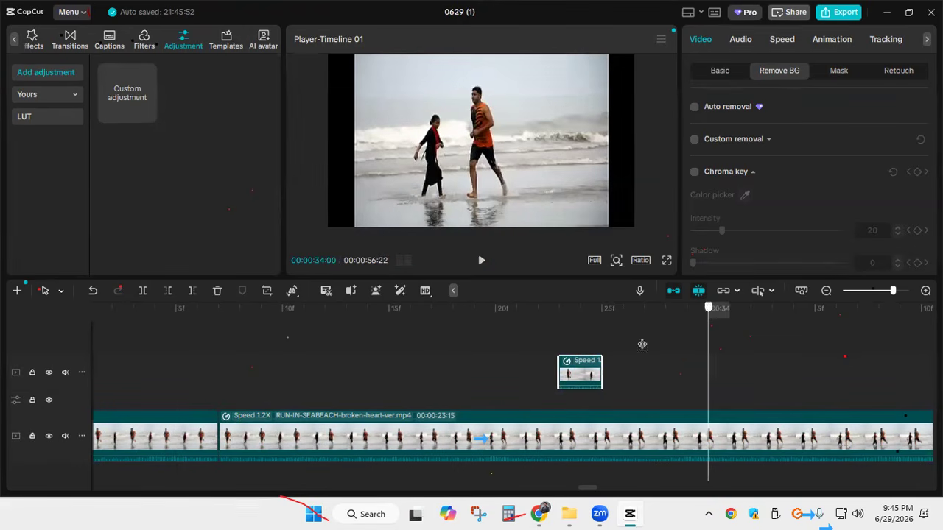
left_click_drag(313, 346, 196, 348)
left_click(482, 262)
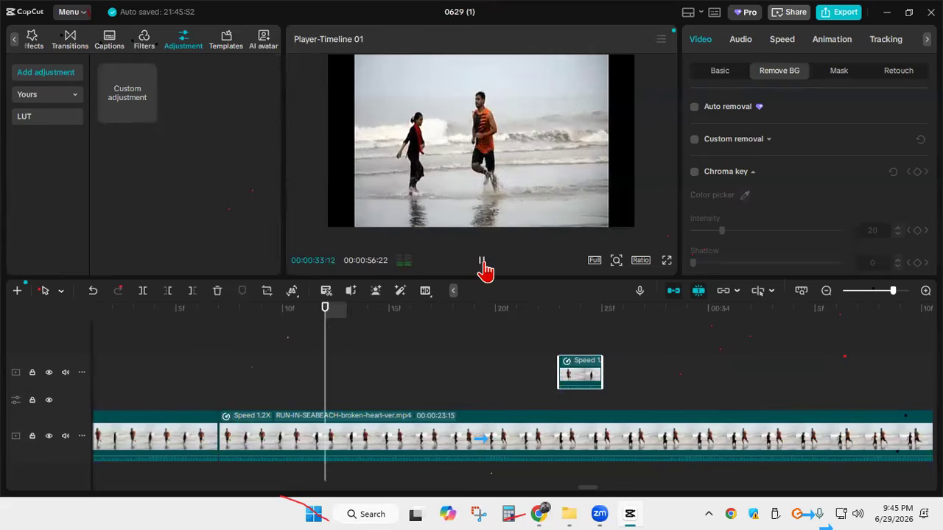
left_click(482, 263)
Split the beach clip at 00:00:33:15 and 00:00:33:16 and move the one-frame piece onto the upper track after the first piece
mouse_move(413, 345)
left_mouse_down()
mouse_move(352, 336)
mouse_move(401, 345)
left_mouse_up()
key("Left")
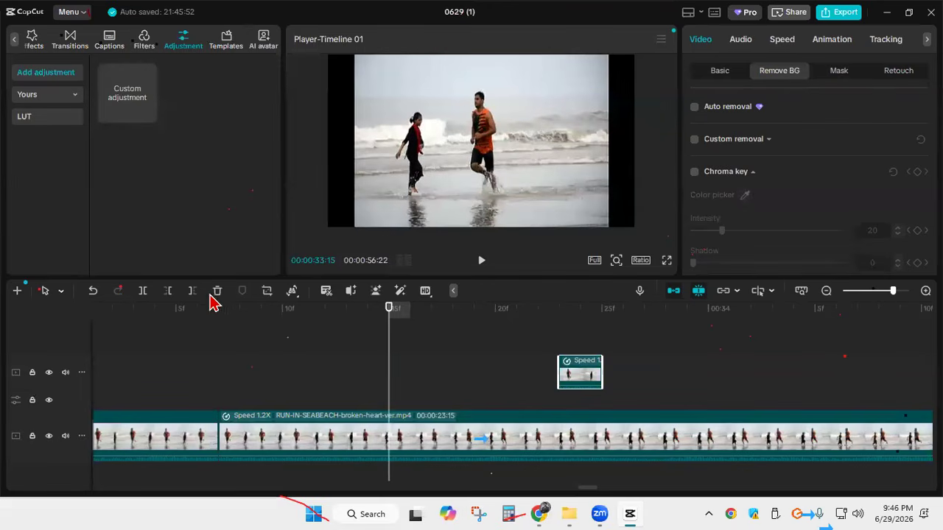
left_click(143, 294)
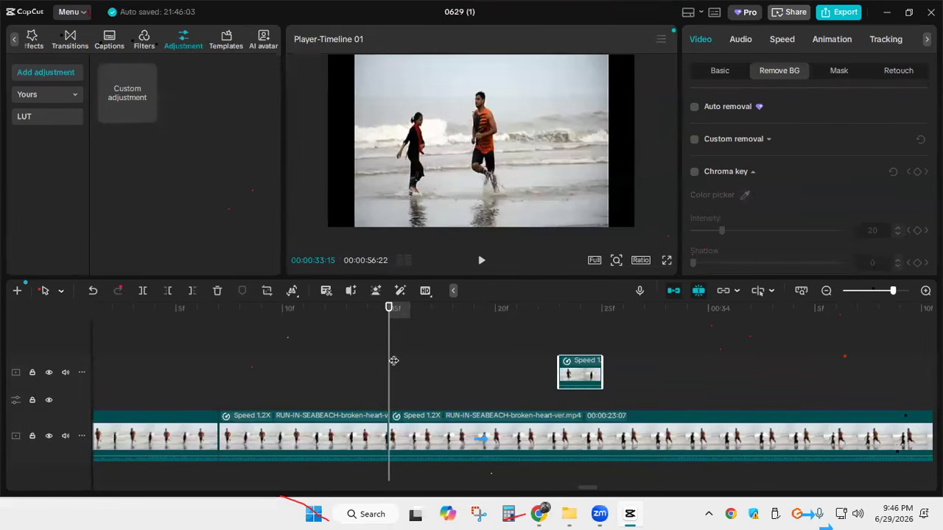
left_click(410, 363)
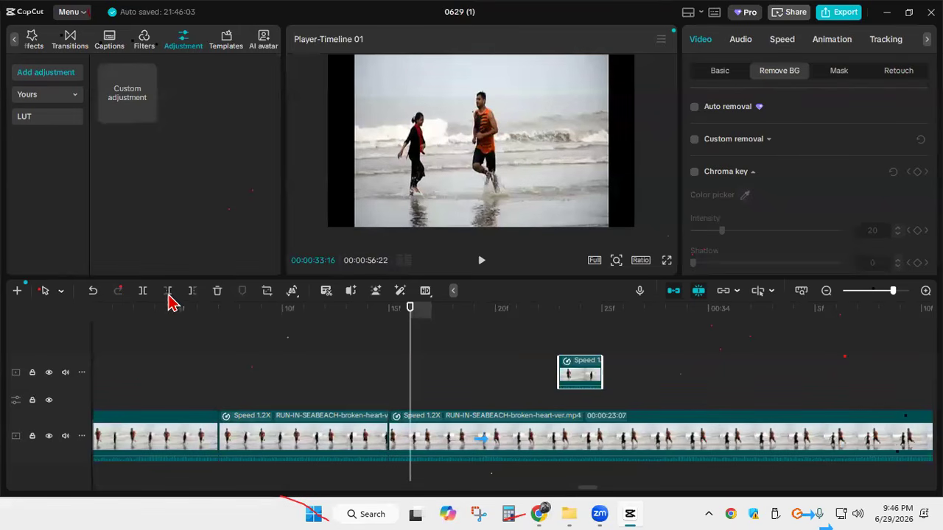
left_click(143, 293)
left_click_drag(400, 440, 653, 372)
Play back the main track from 00:00:33:12 to check the second cut
key("Left")
key("Left")
key("Left")
key("Left")
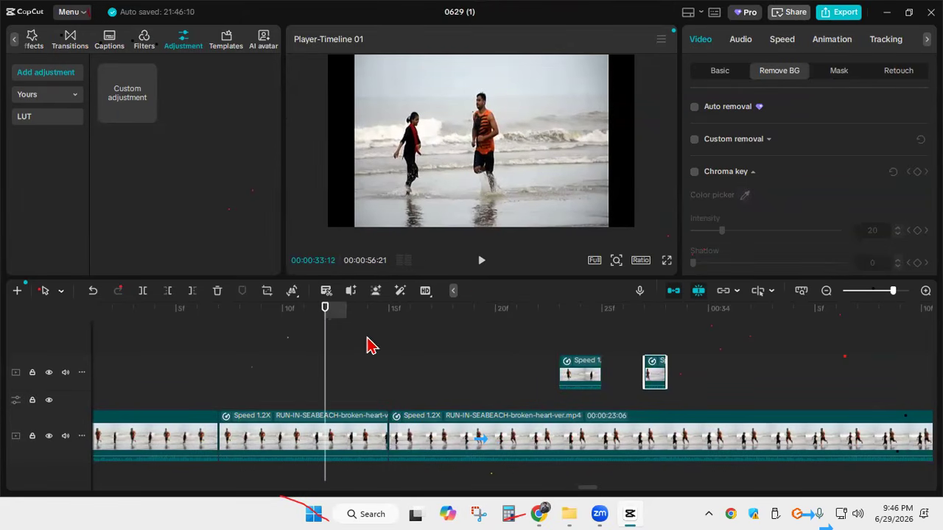
left_click(480, 265)
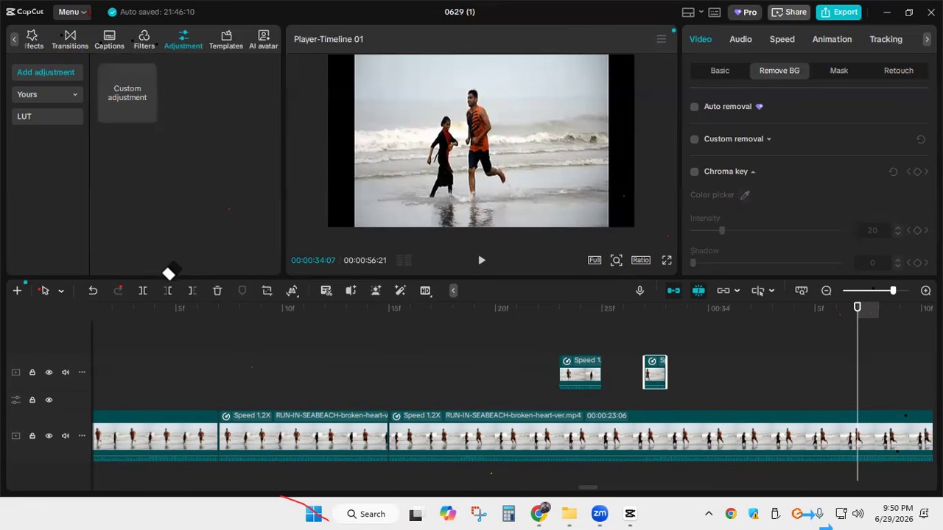
Capture a tiny region of the screen and upload the screenshot
key("Print")
left_click_drag(11, 454, 15, 463)
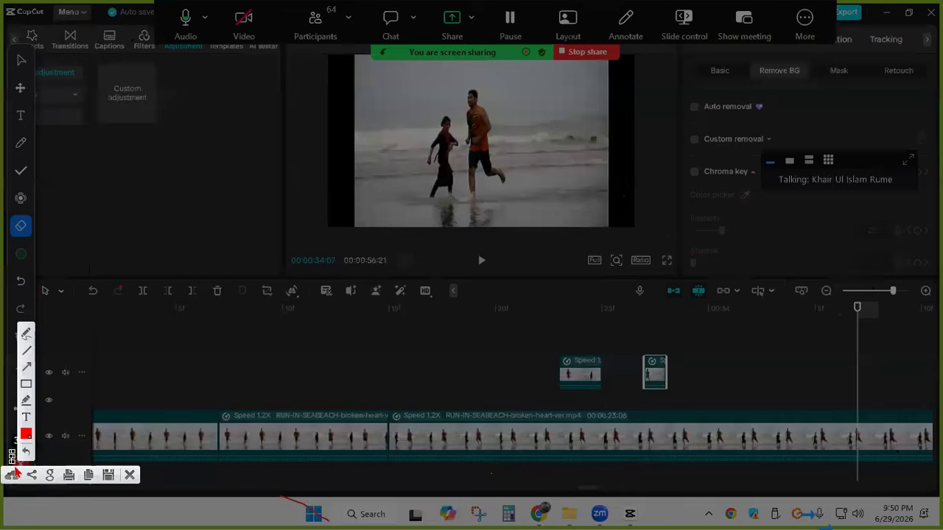
left_click(49, 475)
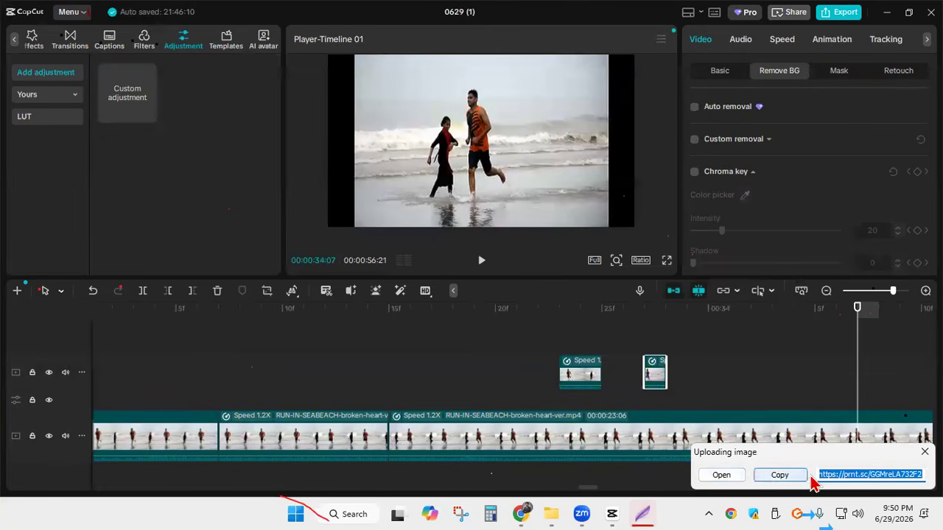
Capture most of the editing area in a screenshot overlay and handwrite a numbered list on it in red pencil
key("Print")
mouse_move(87, 61)
left_mouse_down()
mouse_move(730, 362)
mouse_move(744, 425)
left_mouse_up()
left_click(756, 296)
left_click_drag(168, 129, 196, 137)
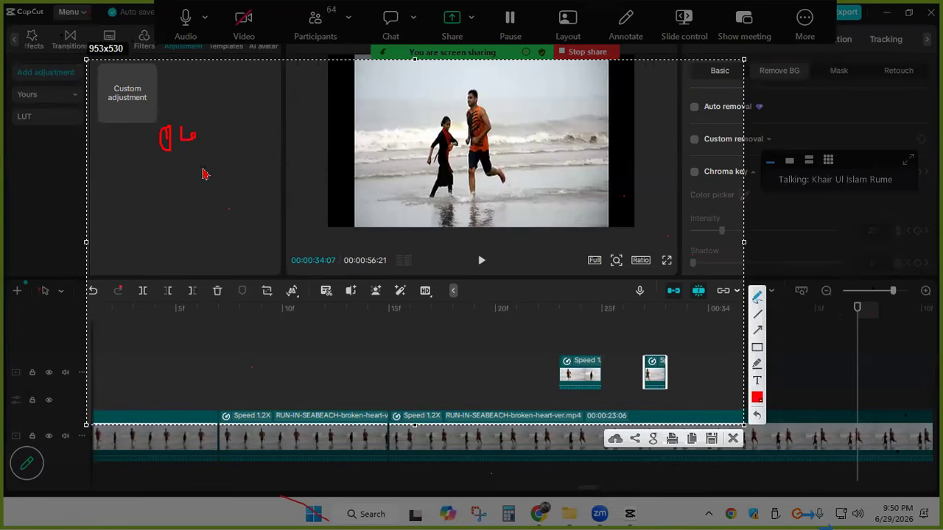
left_click_drag(165, 168, 177, 176)
mouse_move(169, 163)
left_mouse_down()
mouse_move(174, 177)
mouse_move(170, 162)
left_mouse_up()
mouse_move(184, 170)
left_mouse_down()
mouse_move(193, 158)
mouse_move(205, 166)
mouse_move(213, 158)
left_mouse_up()
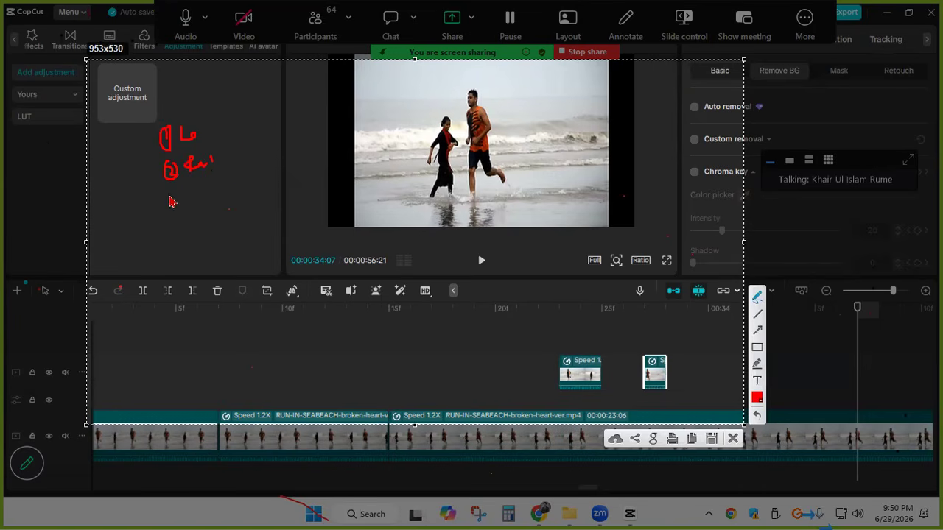
mouse_move(173, 193)
left_mouse_down()
mouse_move(179, 202)
mouse_move(175, 192)
mouse_move(185, 202)
mouse_move(186, 191)
mouse_move(213, 193)
left_mouse_up()
mouse_move(177, 221)
left_mouse_down()
mouse_move(186, 234)
mouse_move(183, 221)
mouse_move(175, 232)
mouse_move(193, 221)
left_mouse_up()
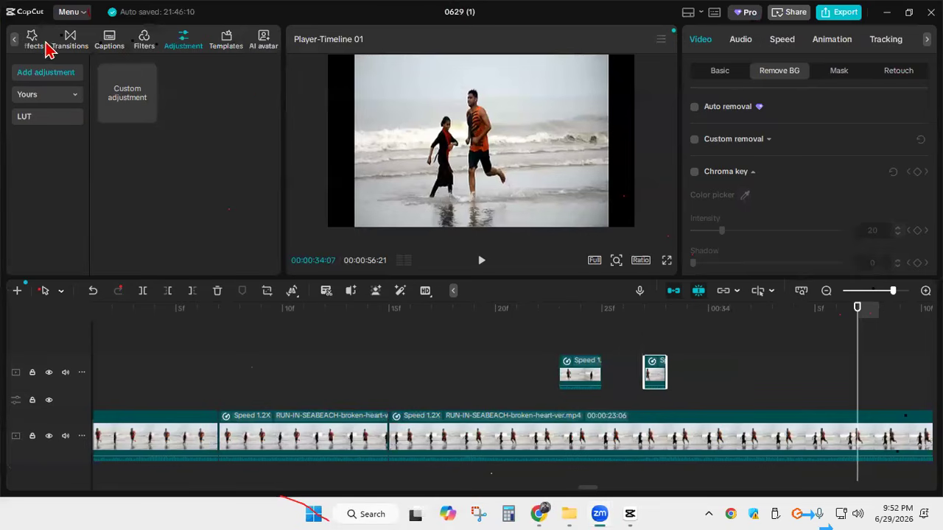
Browse the trending transitions
left_click(77, 38)
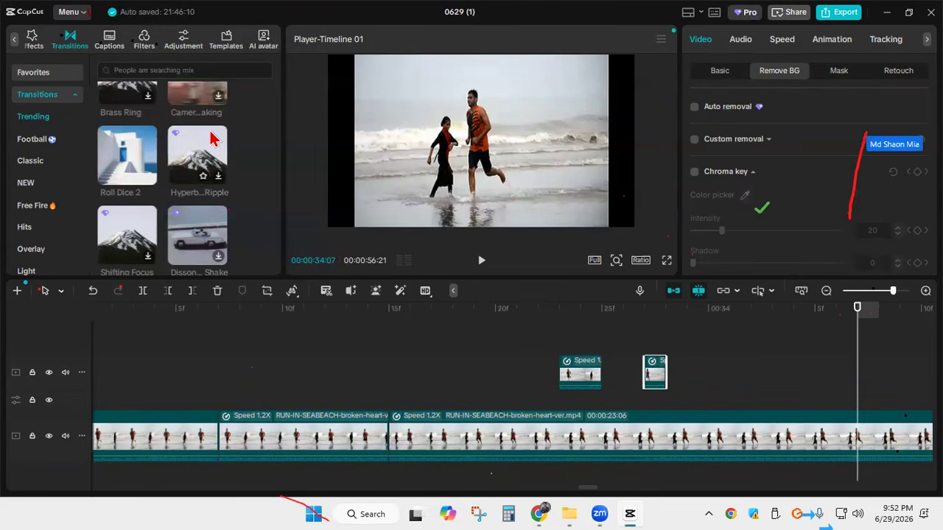
Open the project's export settings and set the video resolution to 480P
left_click(821, 18)
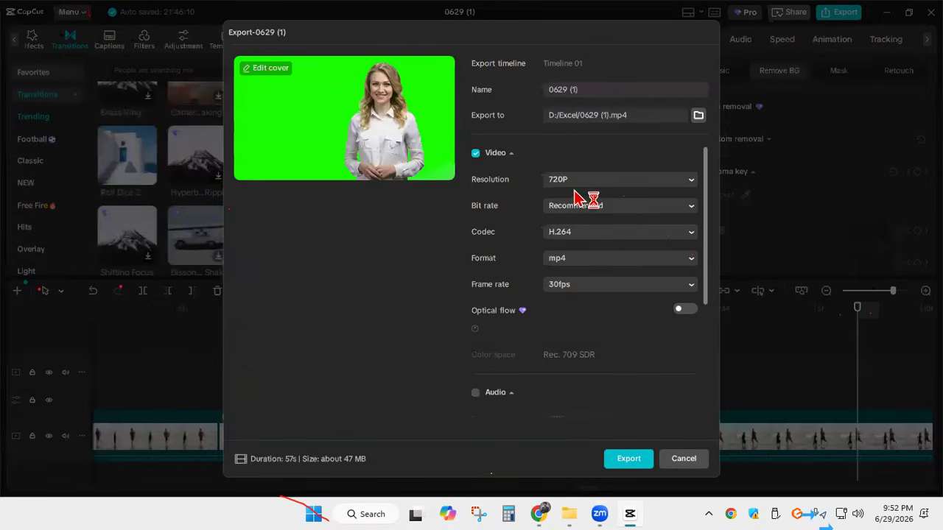
left_click(604, 183)
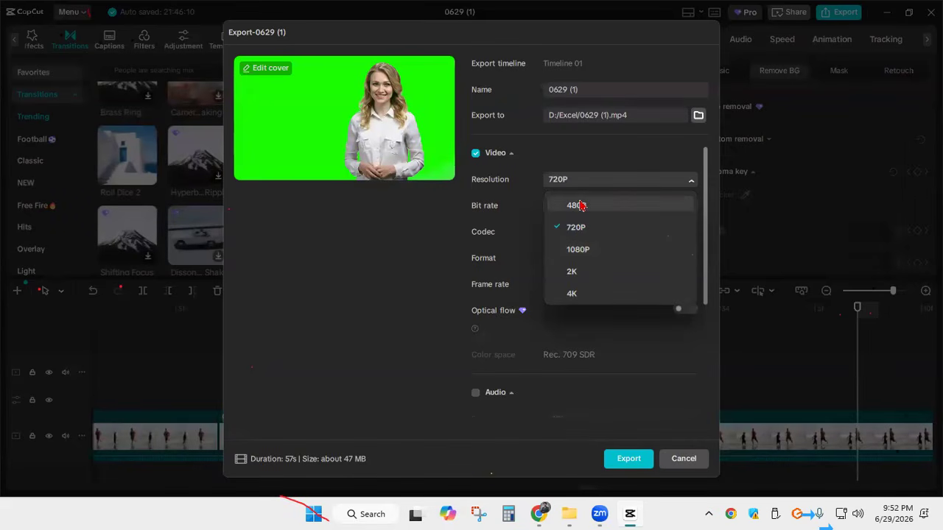
left_click(579, 206)
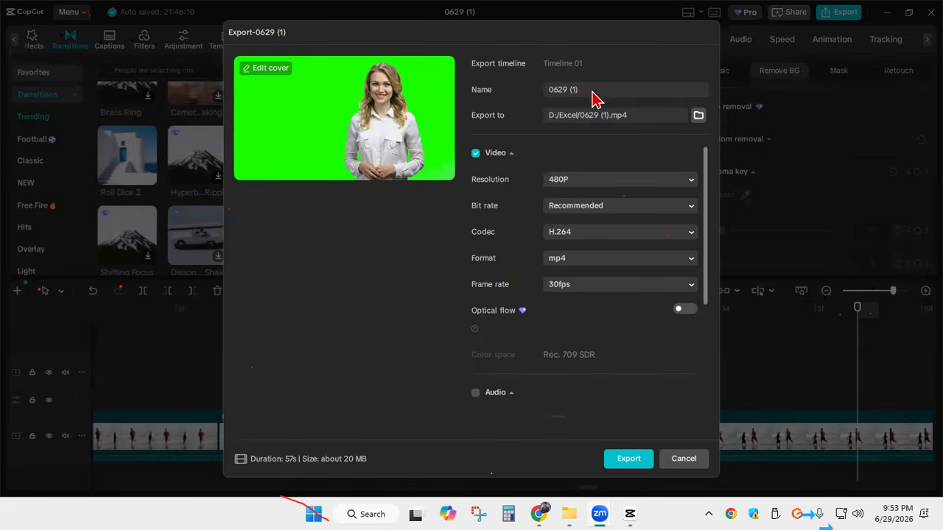
Name the export file Batch 554 and cancel the export
left_click_drag(585, 95, 536, 93)
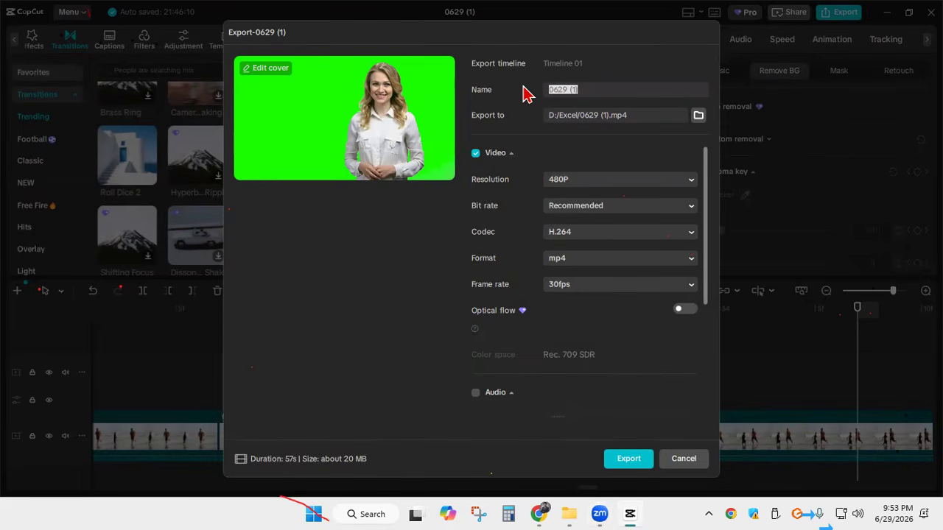
type("Bac")
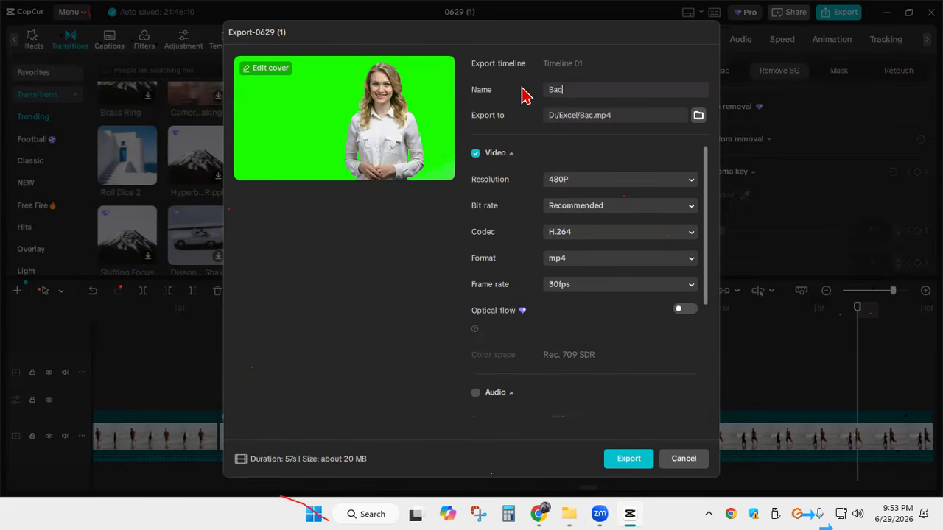
key("BackSpace")
type("tch")
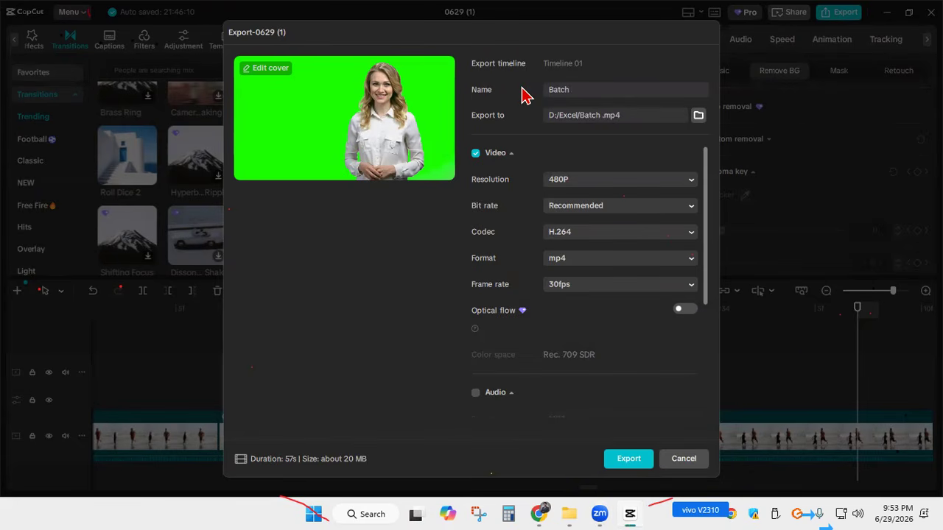
type(" 554")
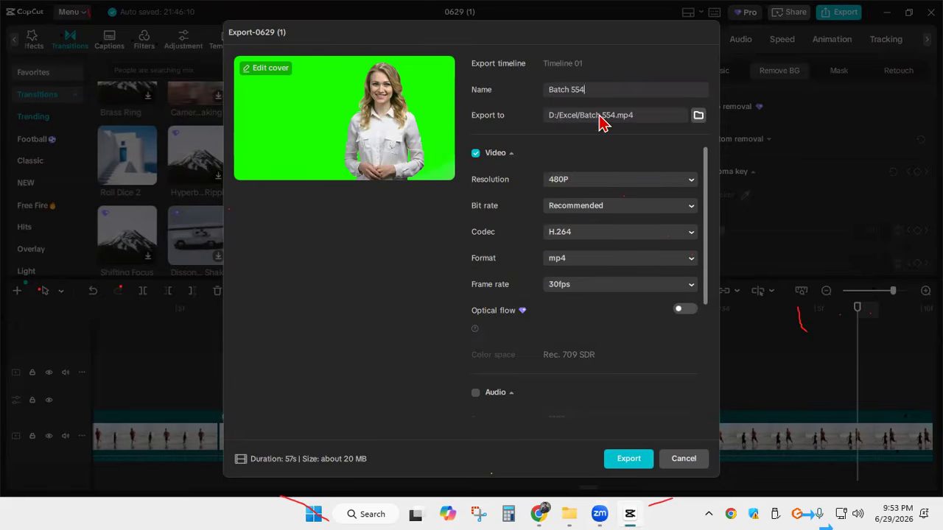
left_click(685, 458)
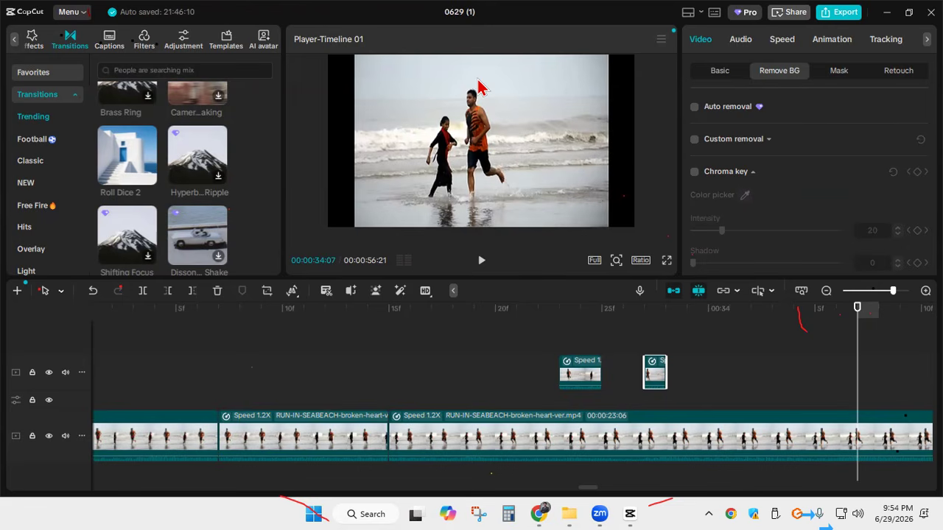
Switch to the open Facebook page in Chrome and dismiss the stories notice
left_click(541, 510)
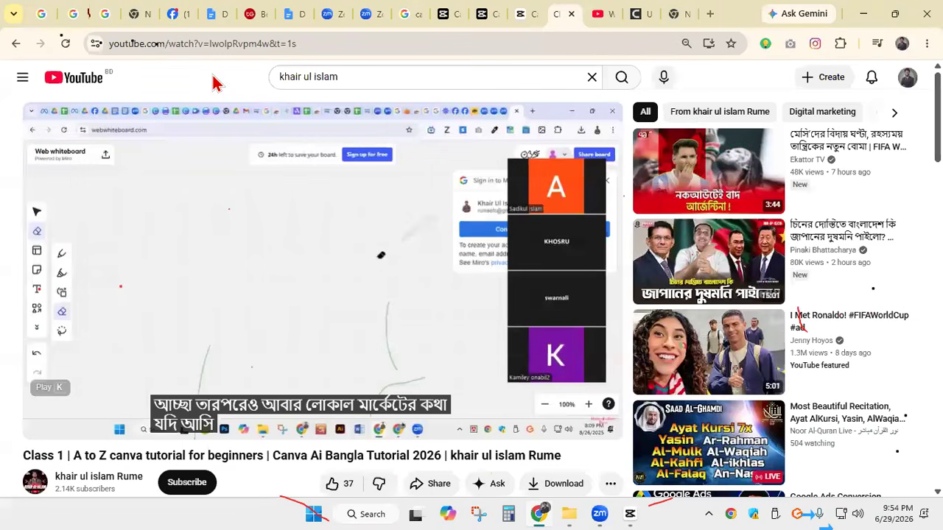
mouse_move(177, 21)
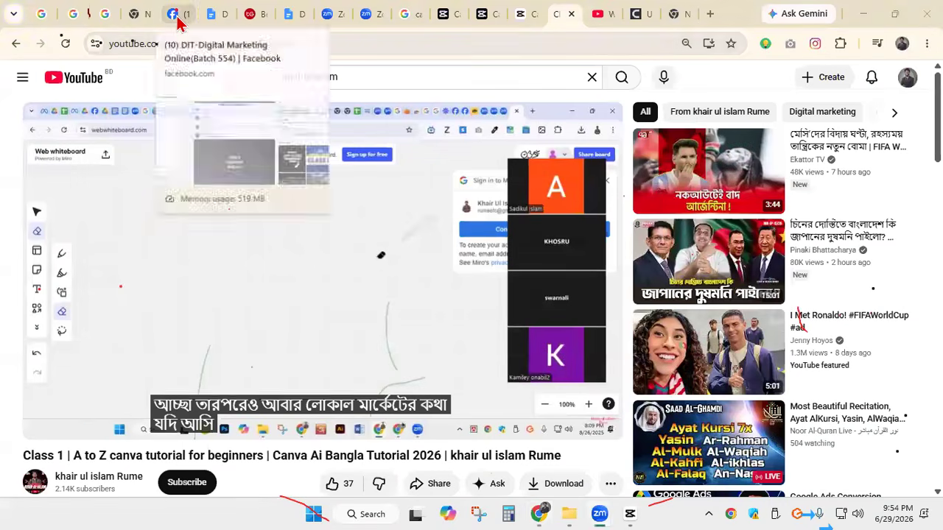
left_click(178, 15)
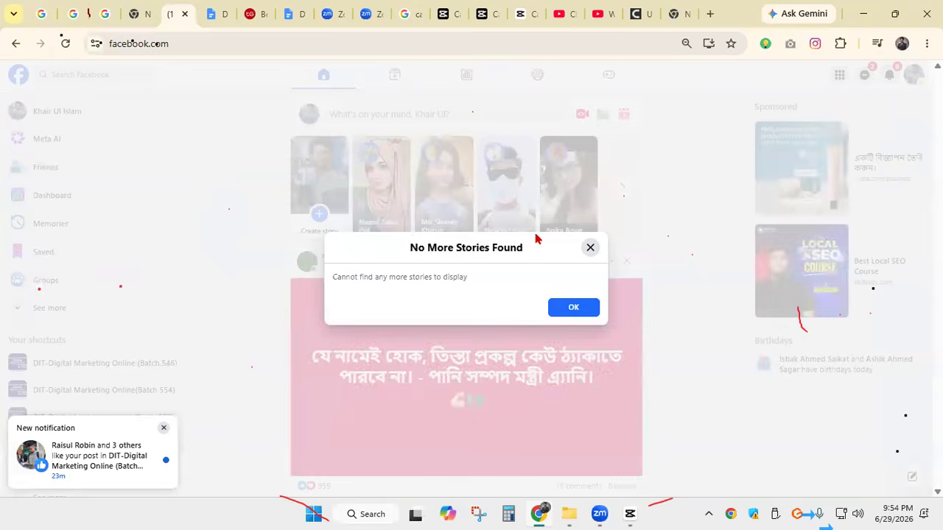
left_click(590, 248)
Expand the group shortcuts on Facebook and open the DIT-Digital Marketing Online(Batch 554) group
scroll(134, 354, "down", 2)
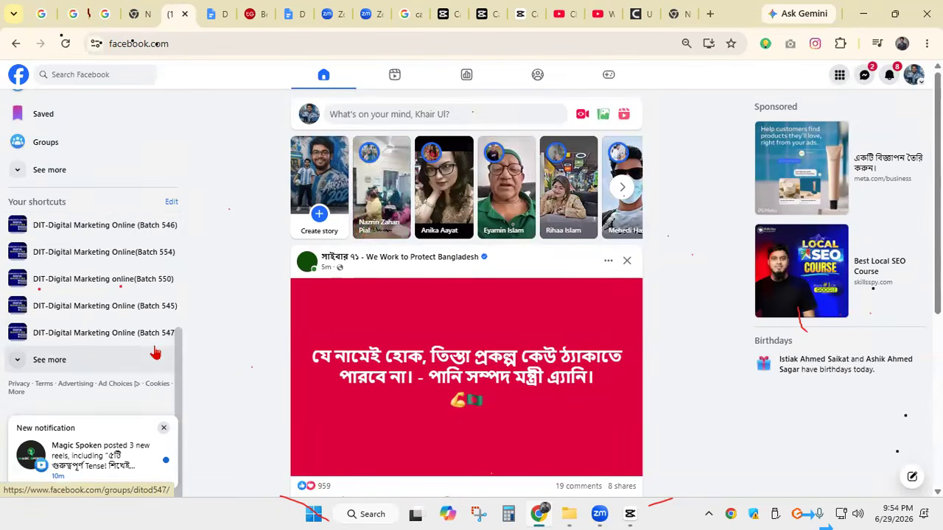
scroll(135, 264, "down", 2)
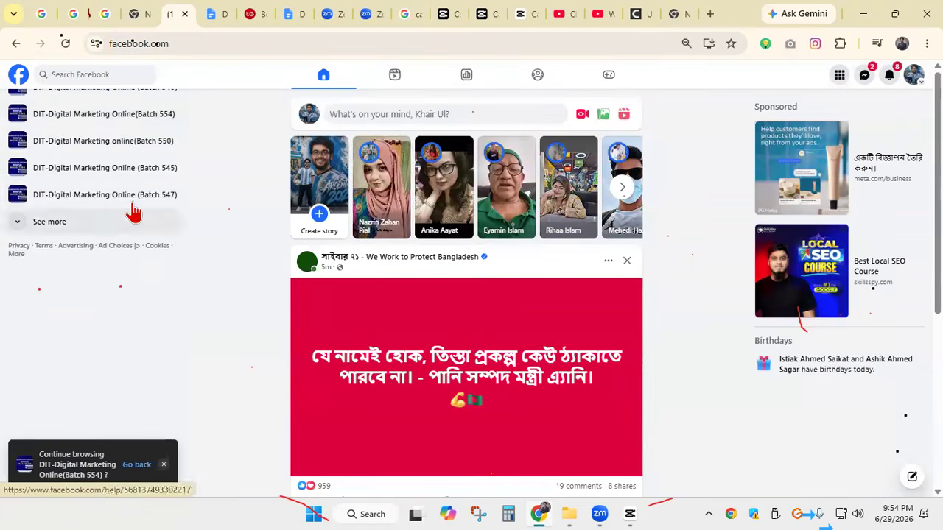
left_click(114, 232)
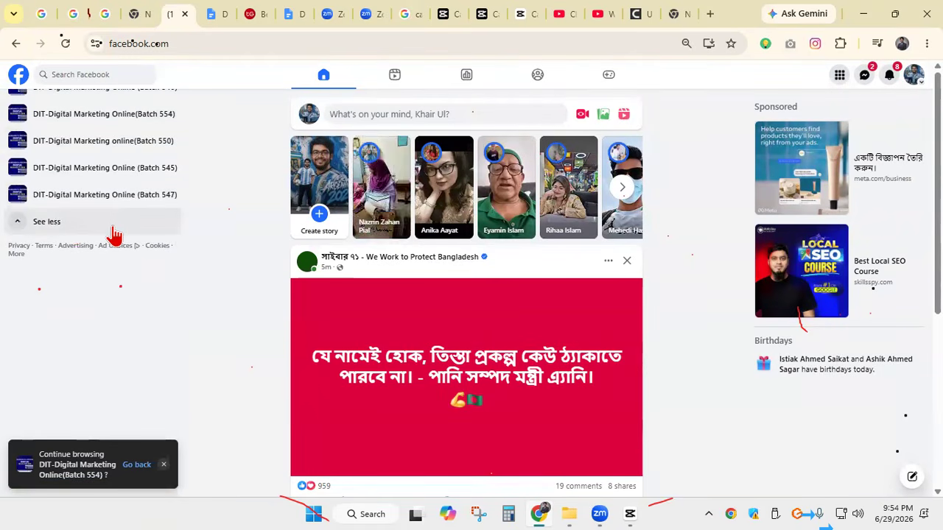
scroll(101, 193, "up", 2)
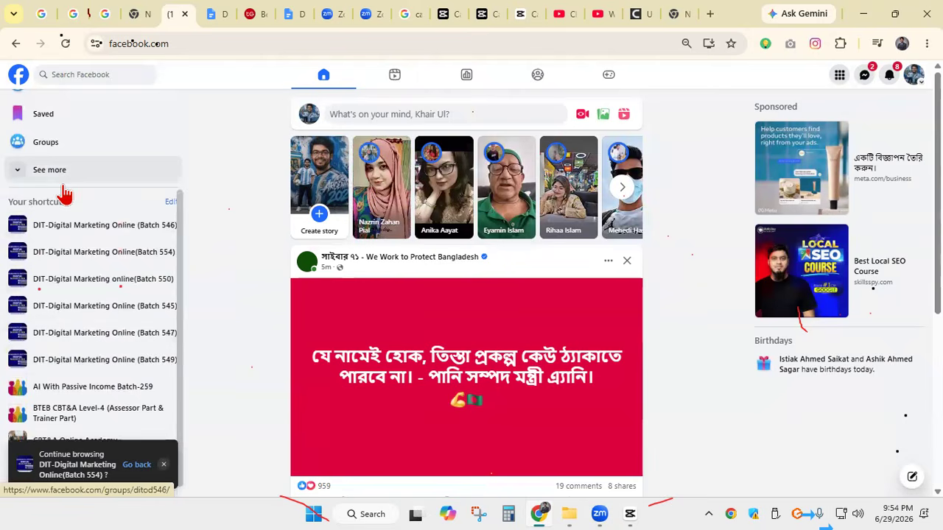
left_click(94, 254)
Find the Class 5 post dated 29/6/2026 in the group feed and like it
scroll(331, 247, "down", 9)
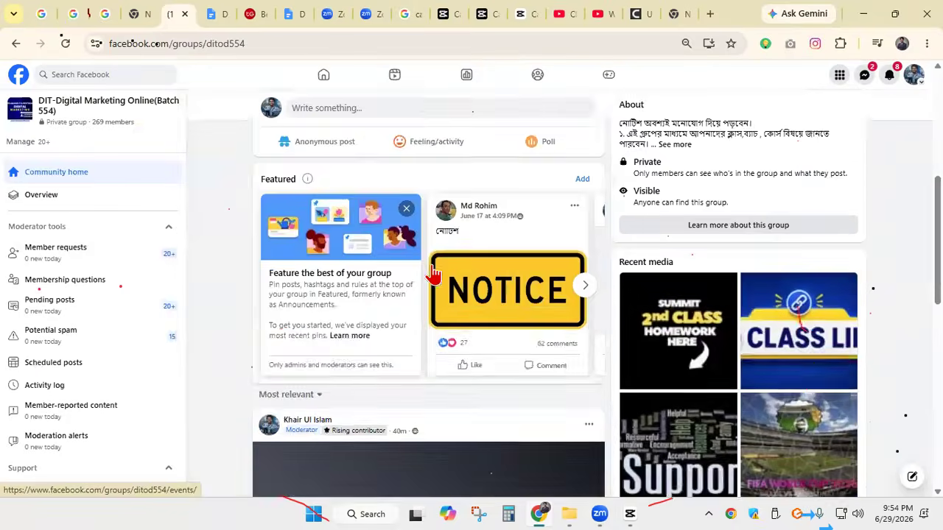
scroll(305, 179, "up", 2)
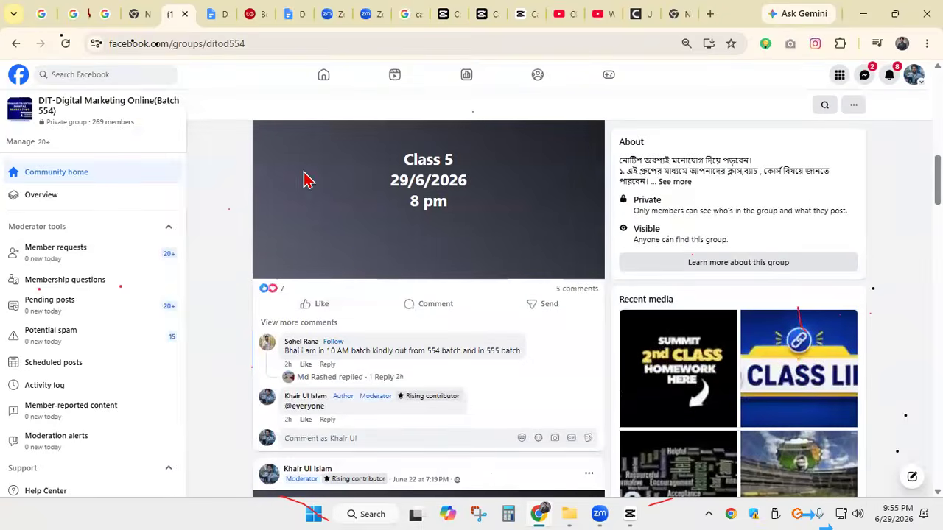
left_click(327, 310)
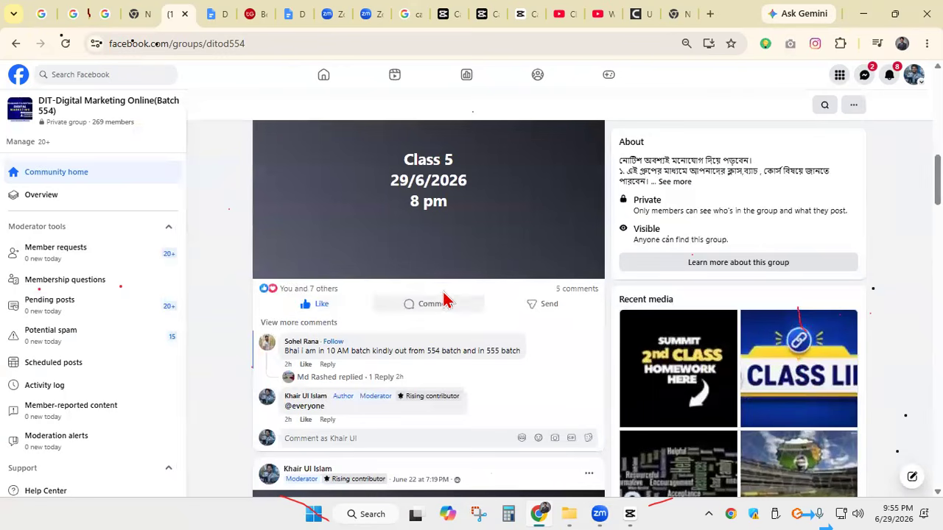
Look through the group's feed around the Class 5 and Class 3 announcement posts and their comments
scroll(406, 283, "up", 2)
scroll(409, 281, "down", 4)
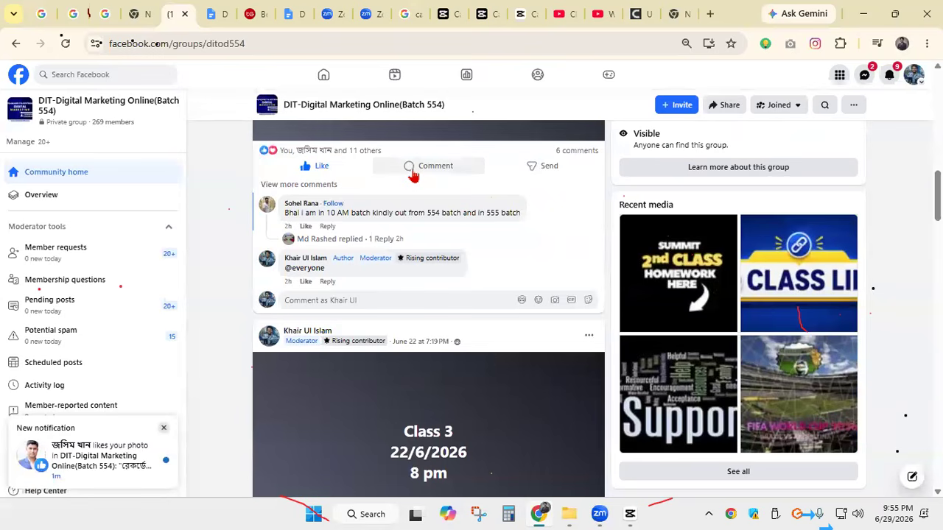
scroll(421, 269, "up", 4)
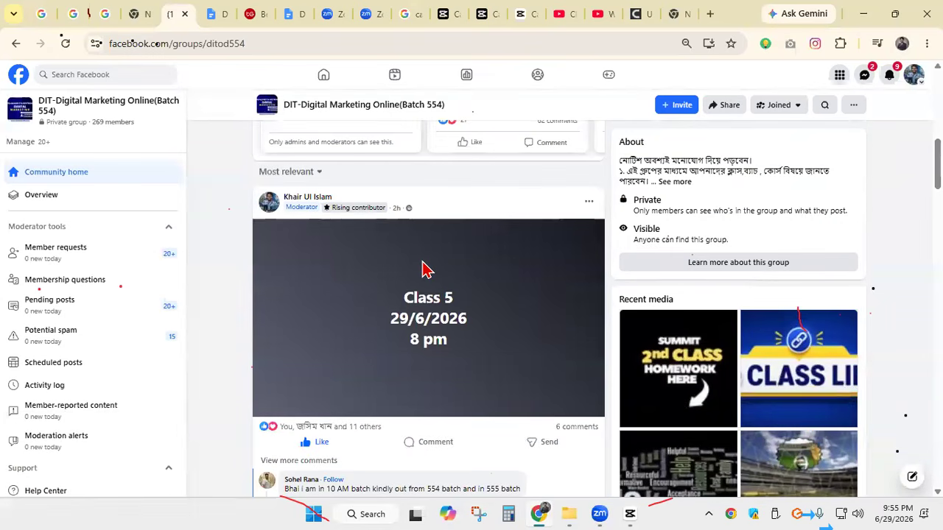
scroll(418, 269, "down", 3)
scroll(402, 261, "up", 5)
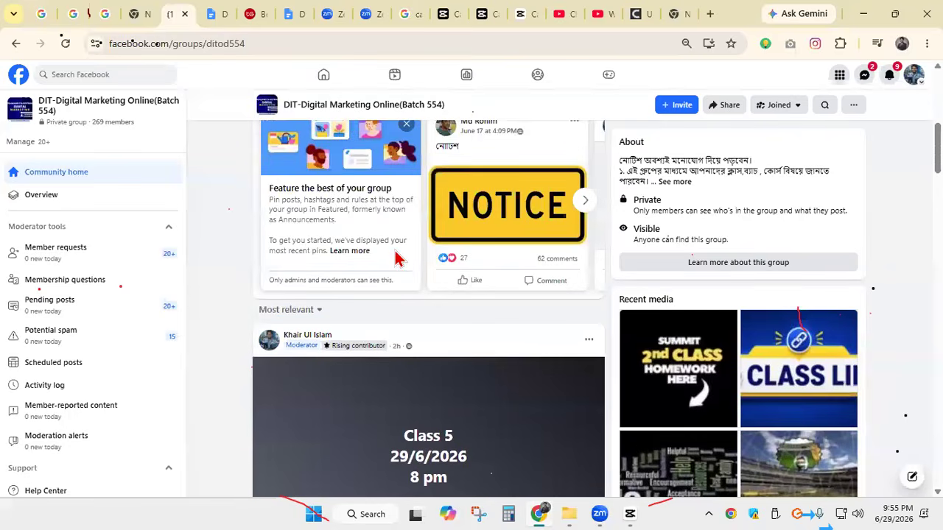
scroll(459, 226, "up", 2)
scroll(459, 226, "down", 10)
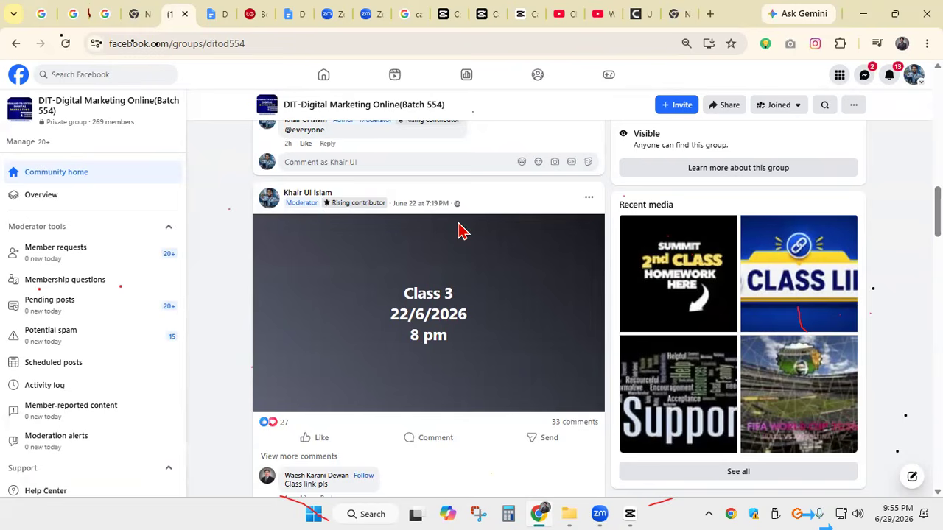
scroll(396, 280, "up", 10)
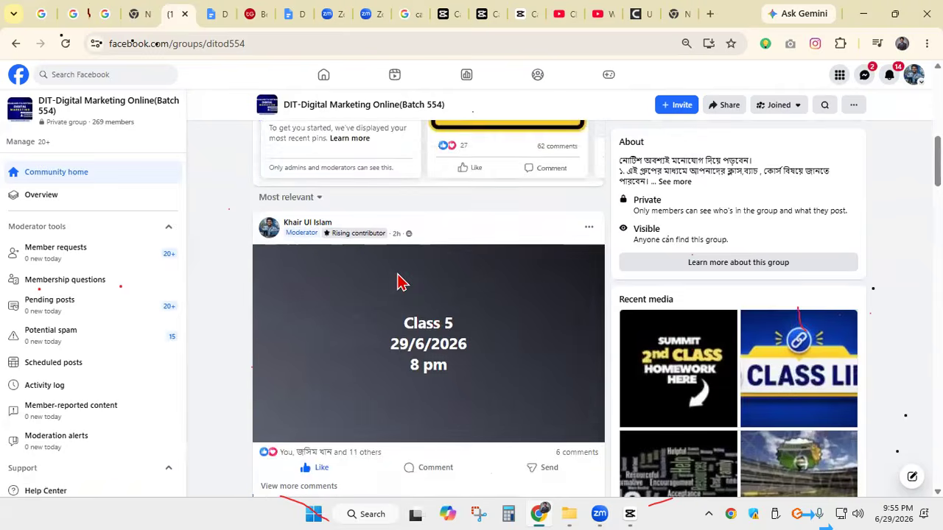
scroll(396, 280, "down", 4)
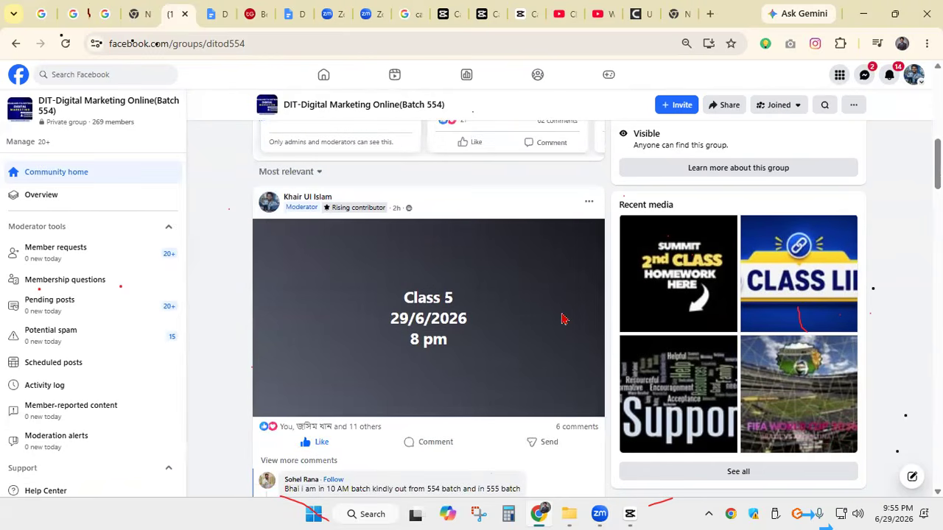